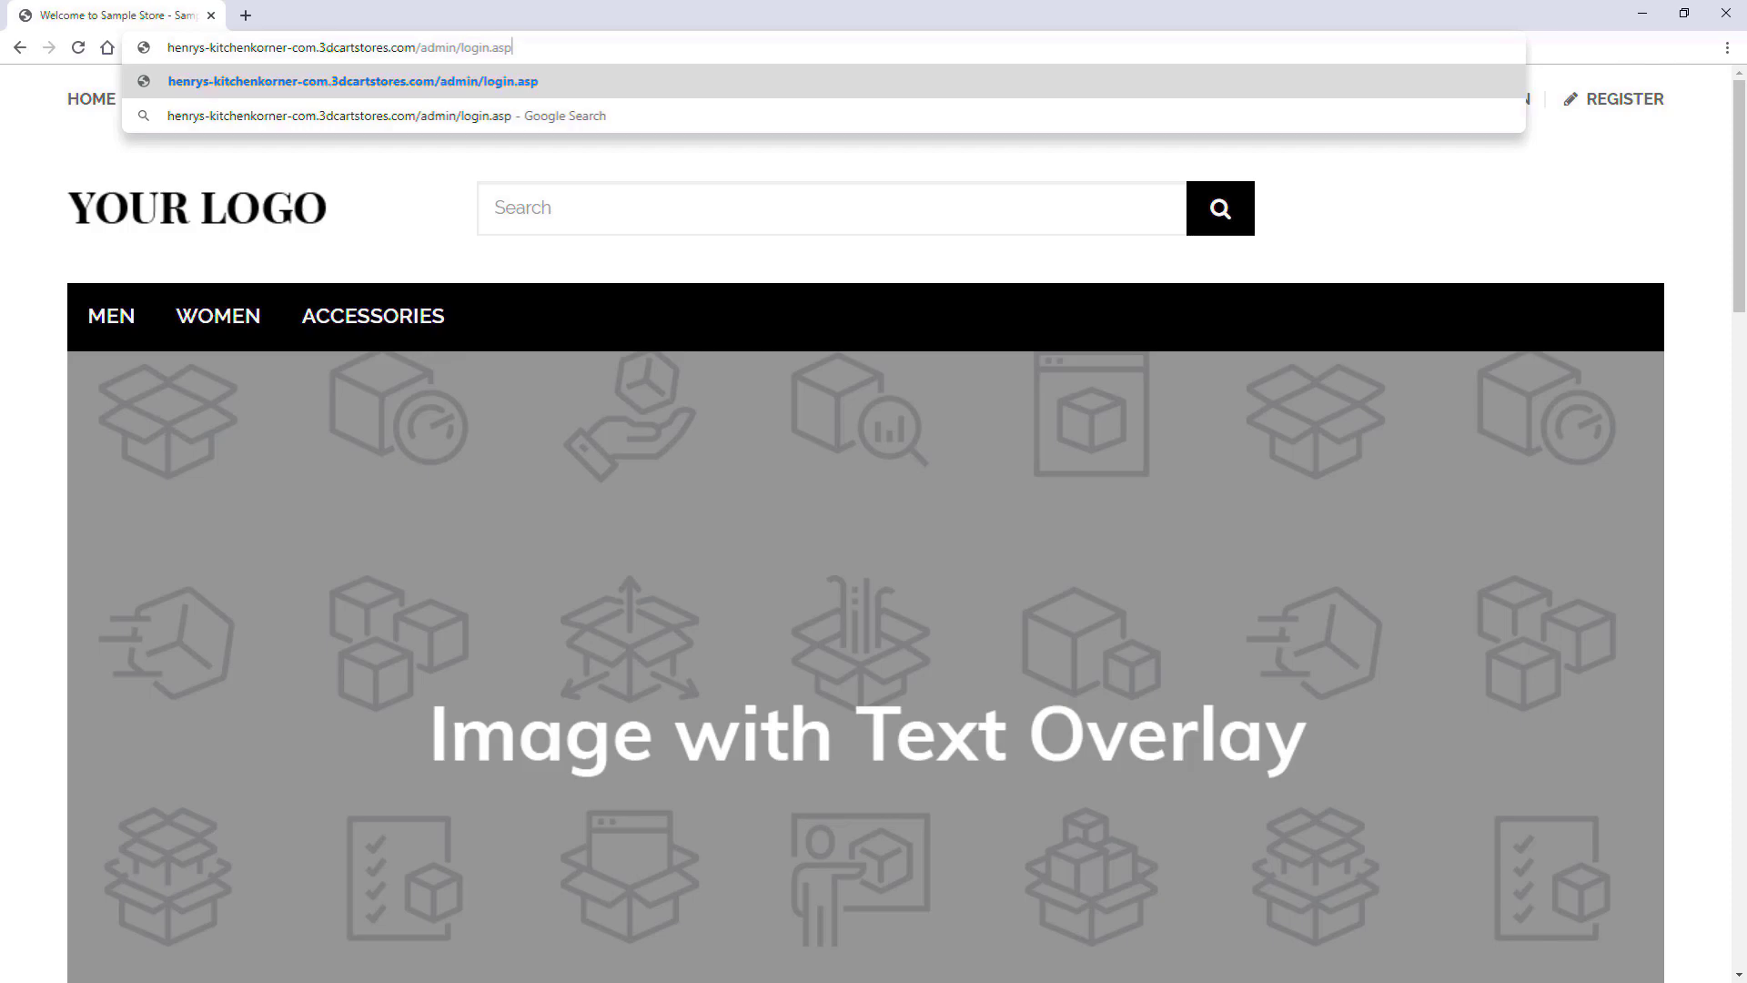
# - Load the admin login page and sign in with the administrator username and password
pyautogui.press('Return')
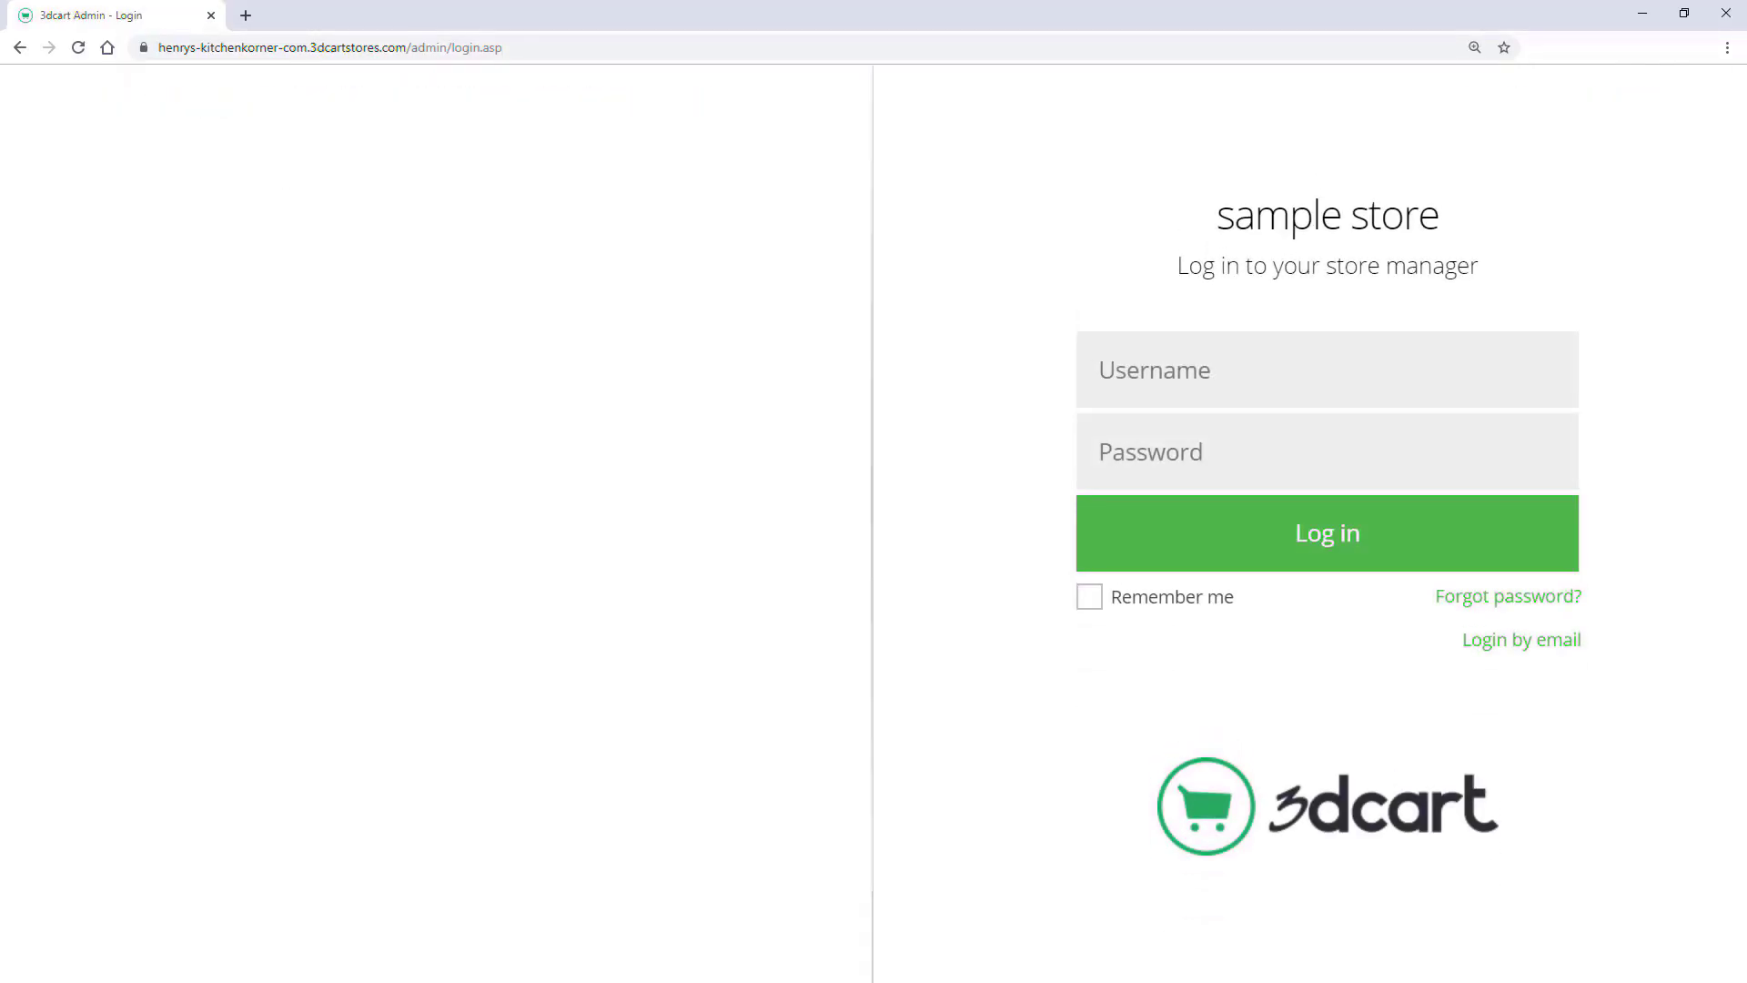
pyautogui.write('storeadmin1')
pyautogui.press('Tab')
pyautogui.write('••••••••••••')
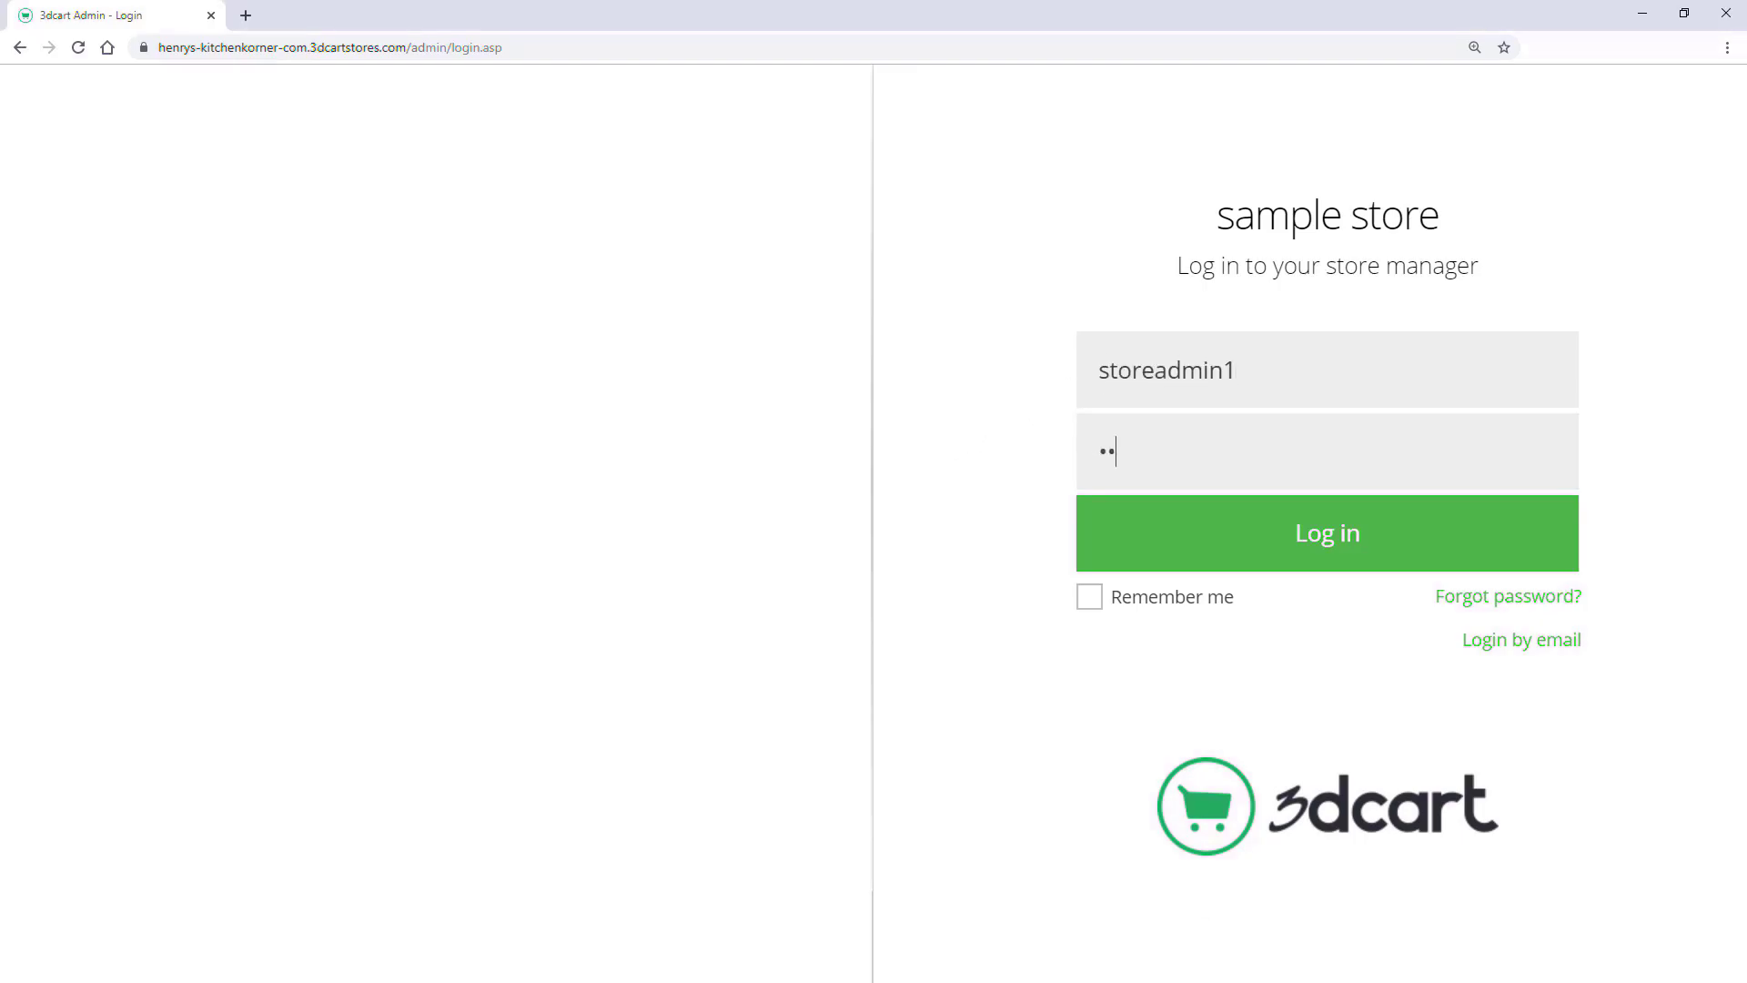
pyautogui.click(1215, 549)
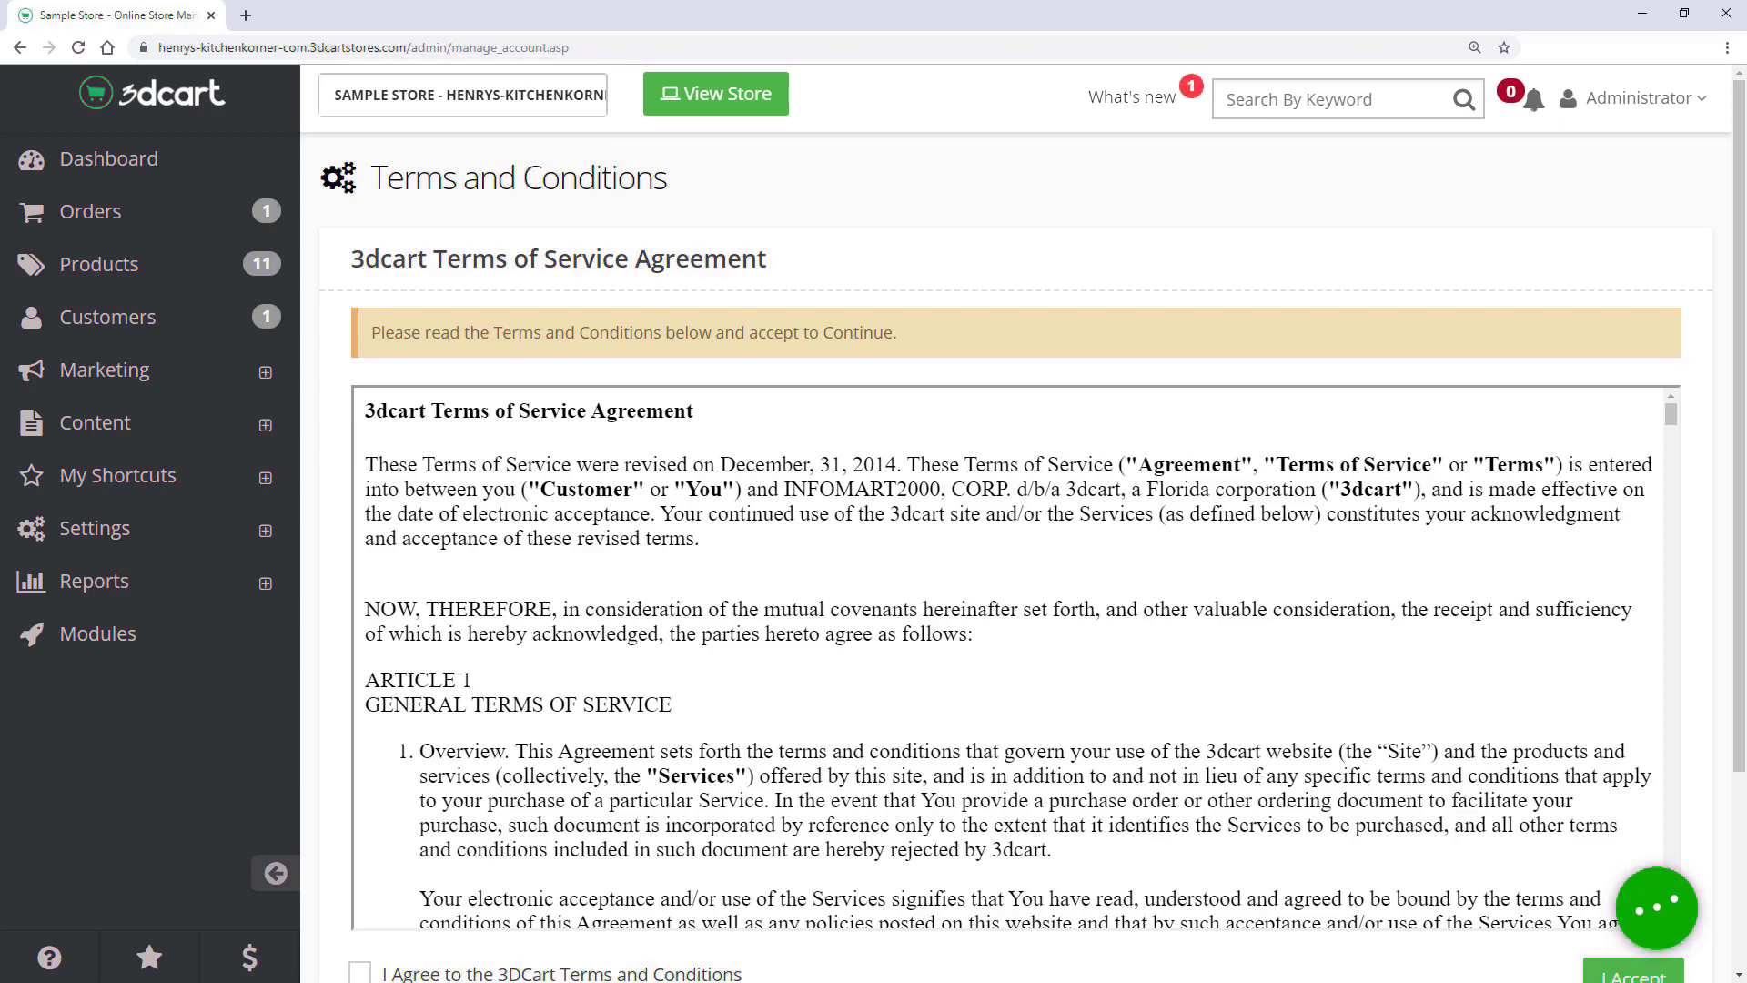
# - Tick 'I Agree to the 3DCart Terms and Conditions' and accept the terms
pyautogui.scroll(-2, 1014, 527)
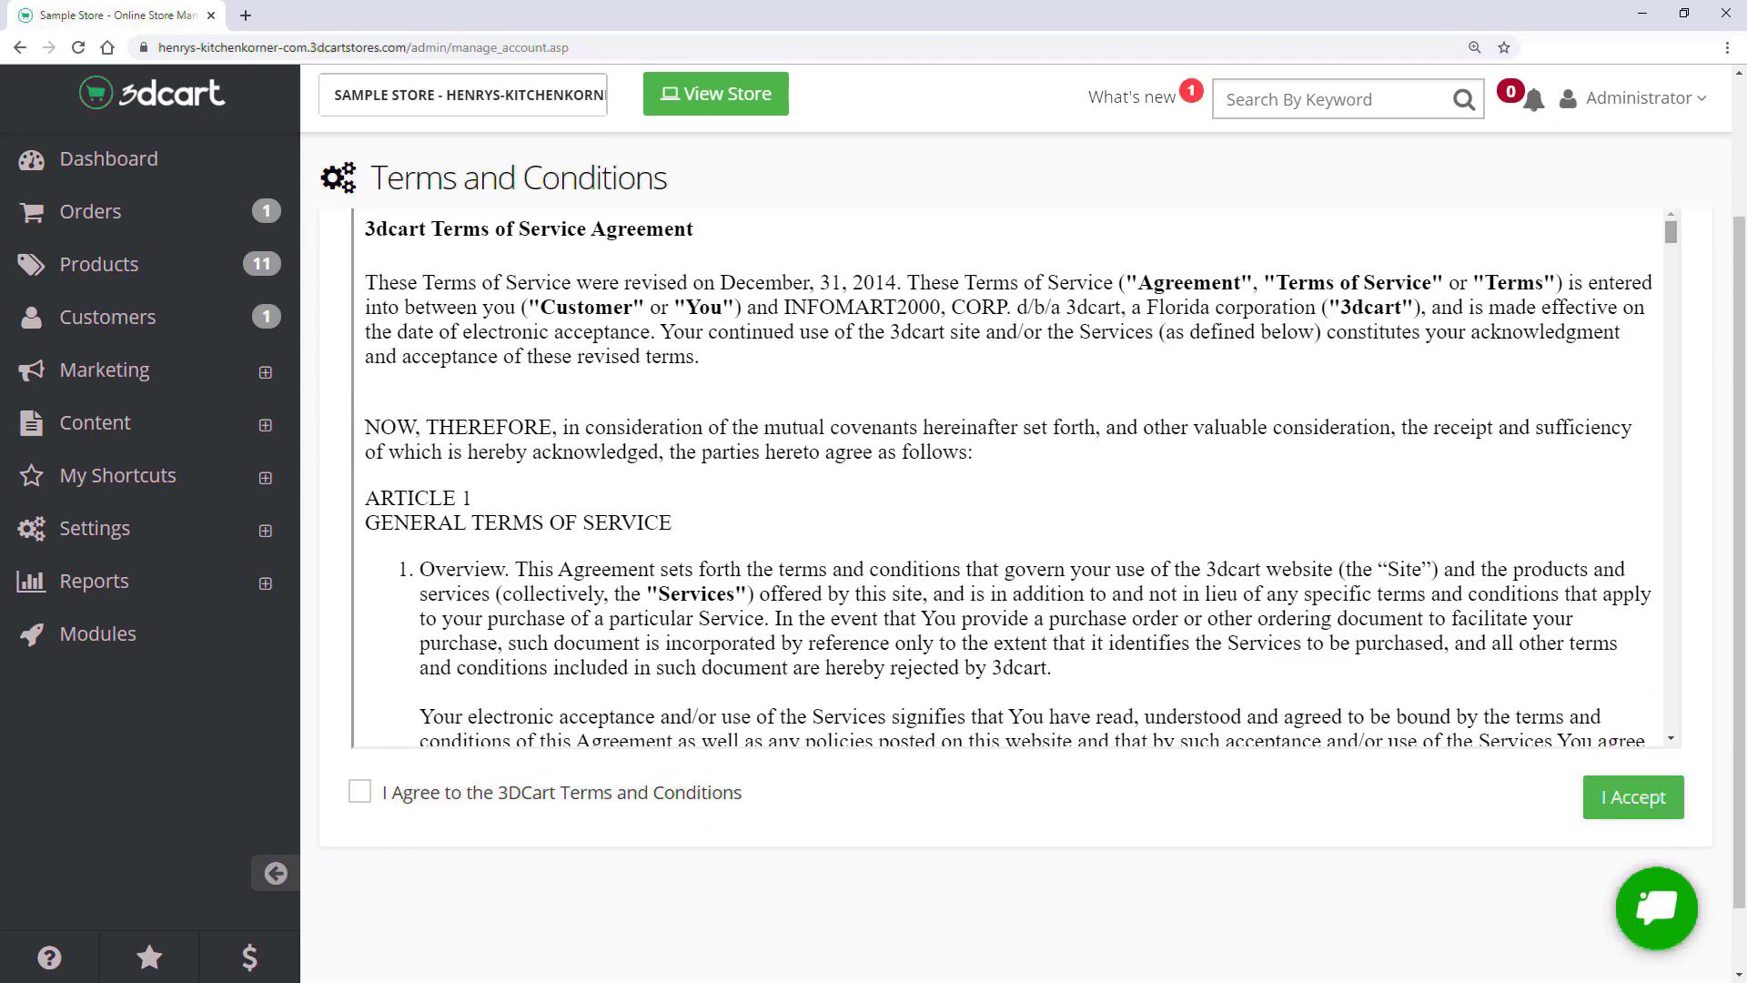
pyautogui.click(359, 793)
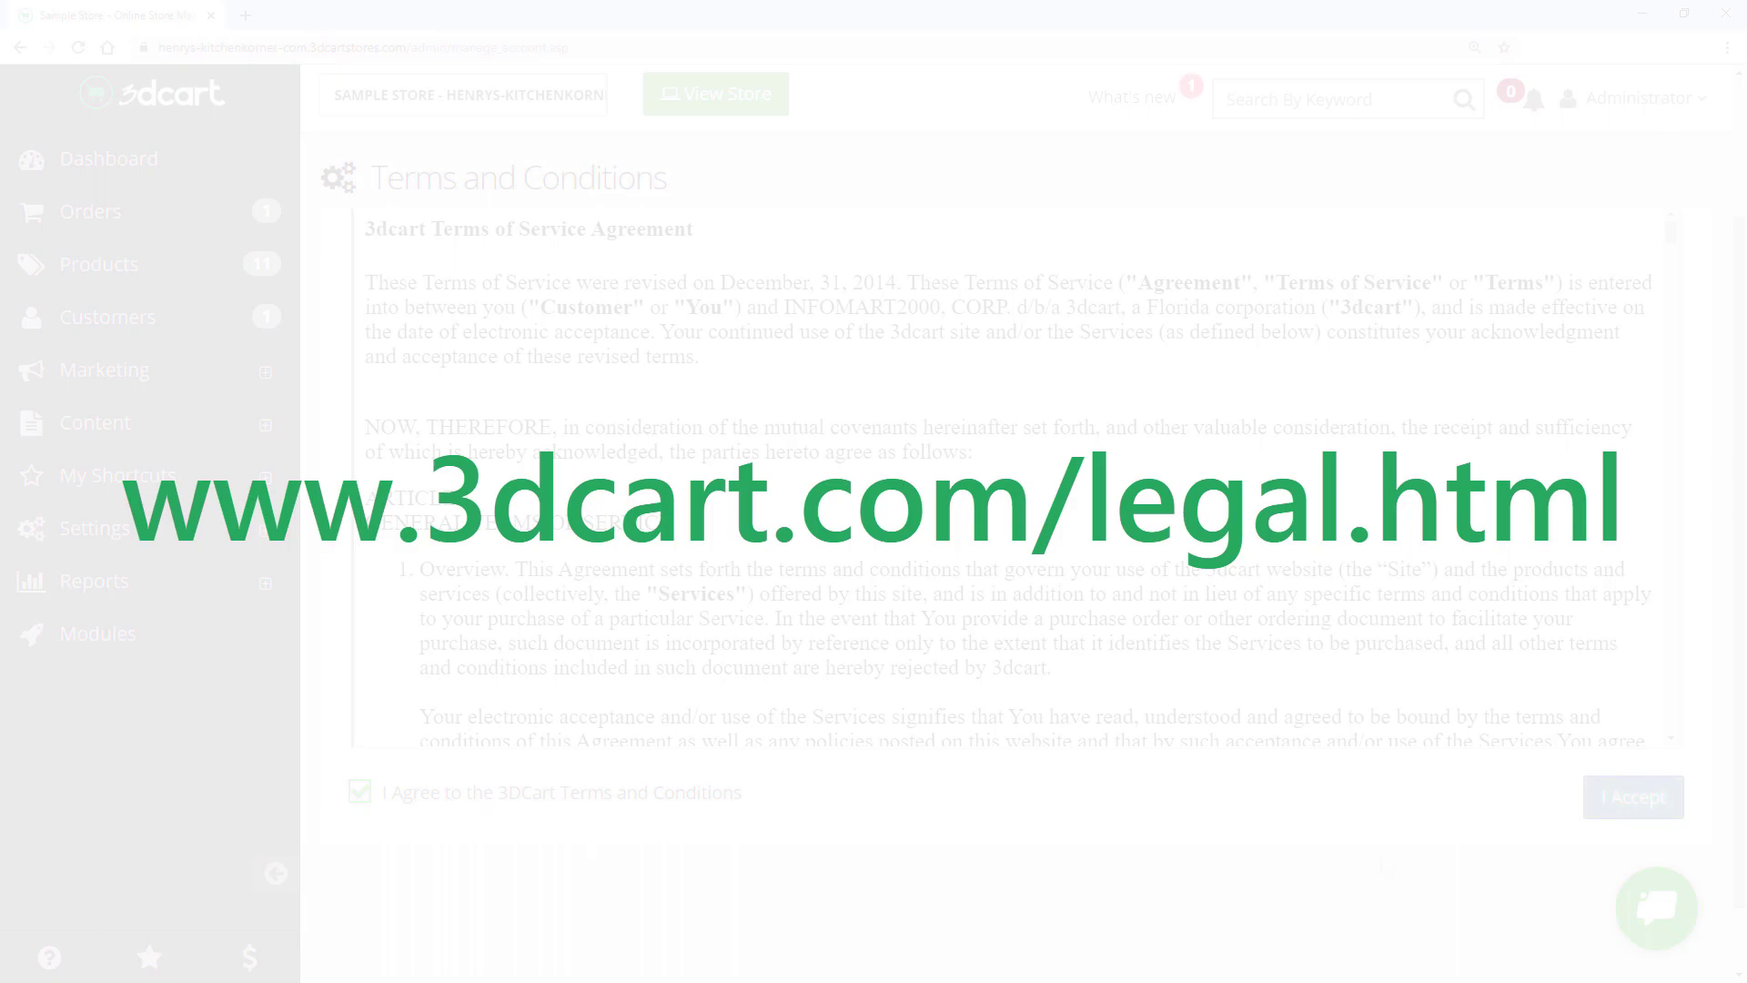
pyautogui.click(1615, 810)
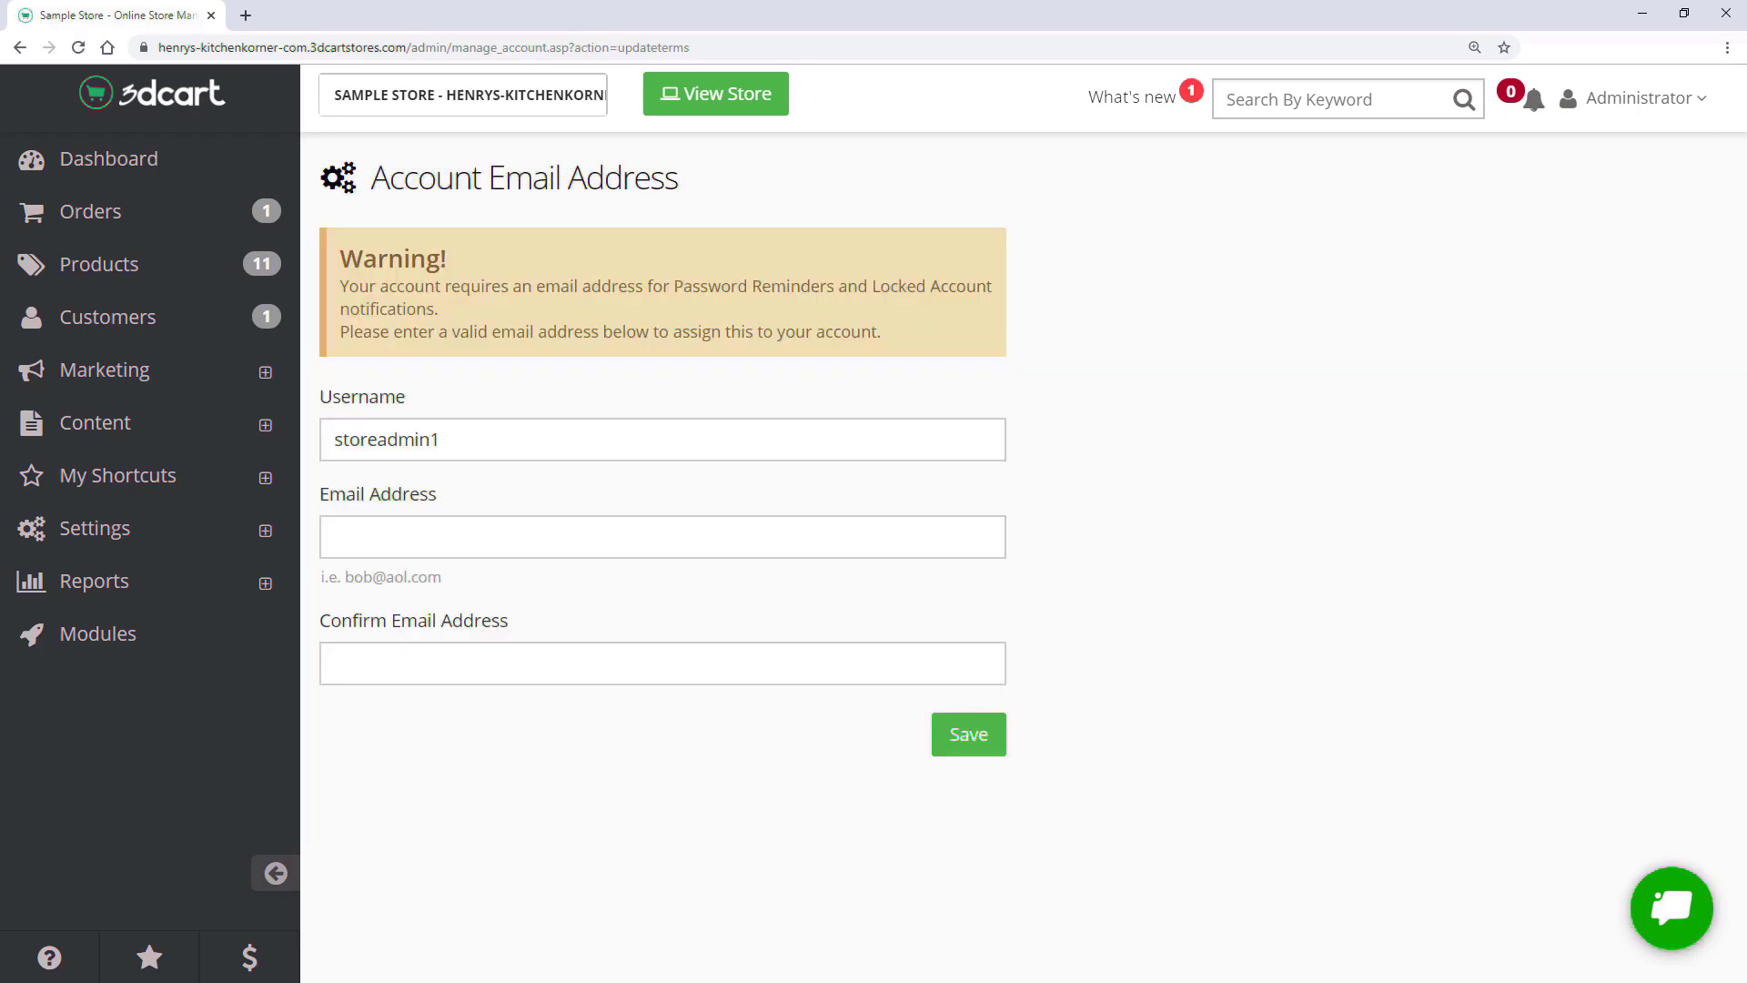
# - Enter and confirm the administrator's email address, then save it
pyautogui.click(363, 542)
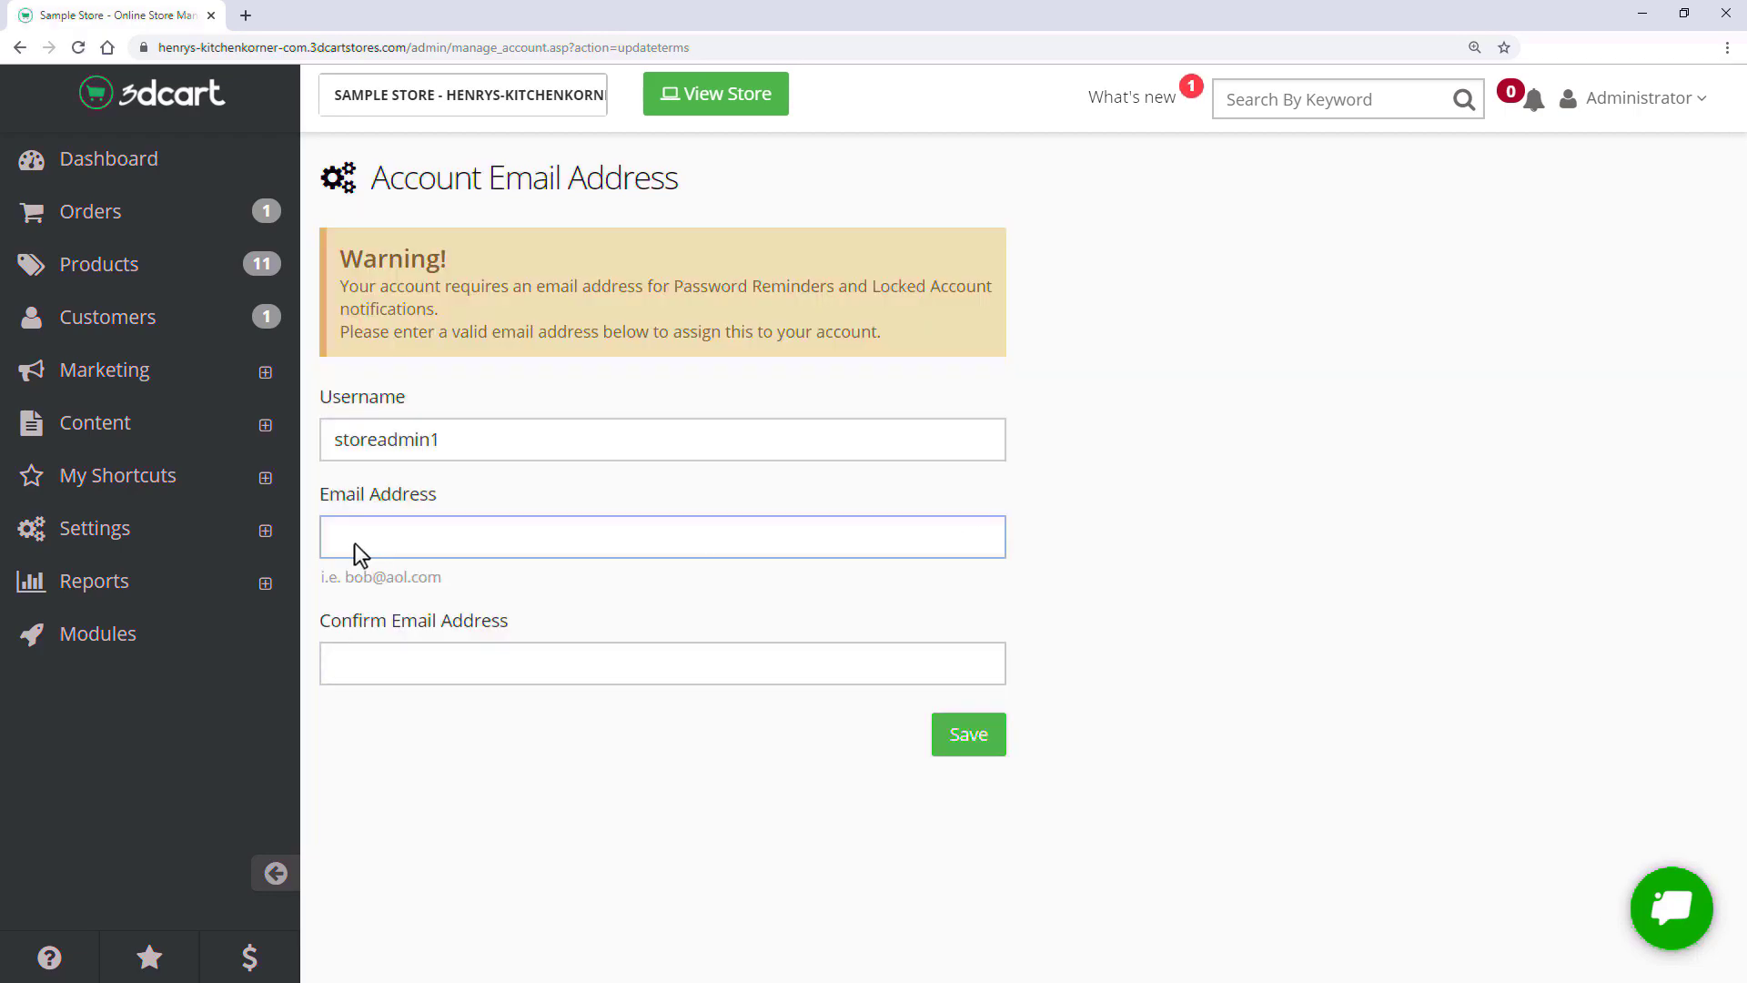
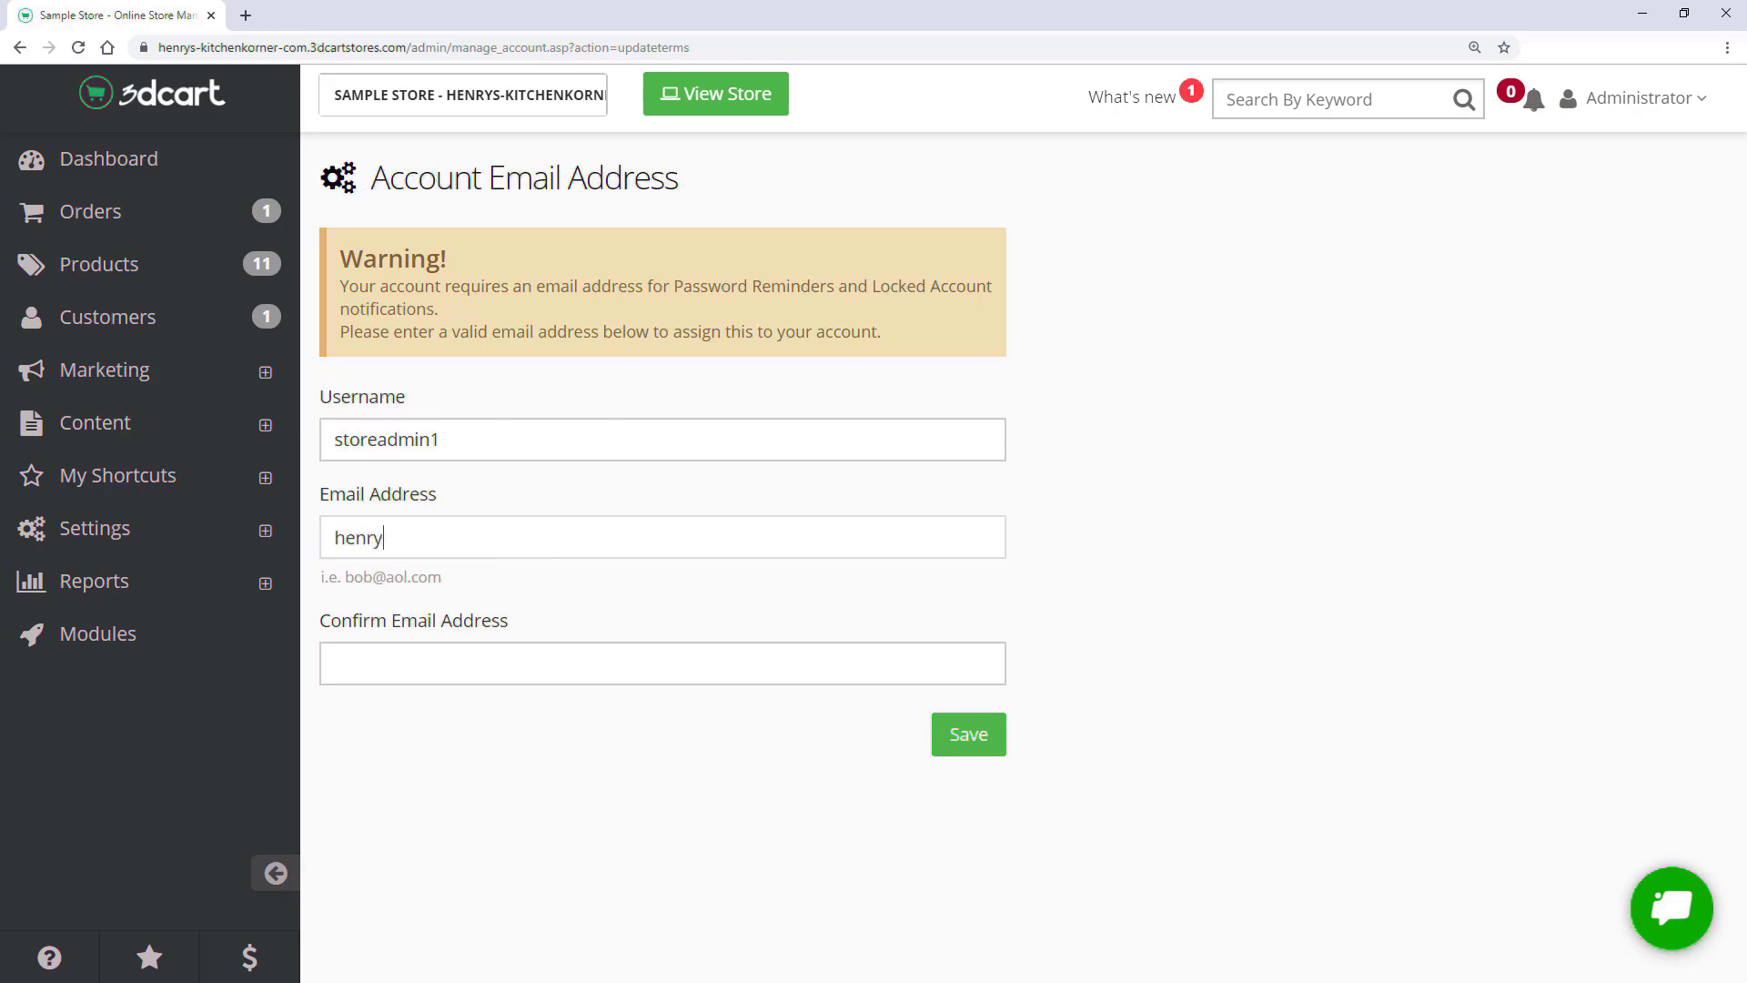
pyautogui.press('Tab')
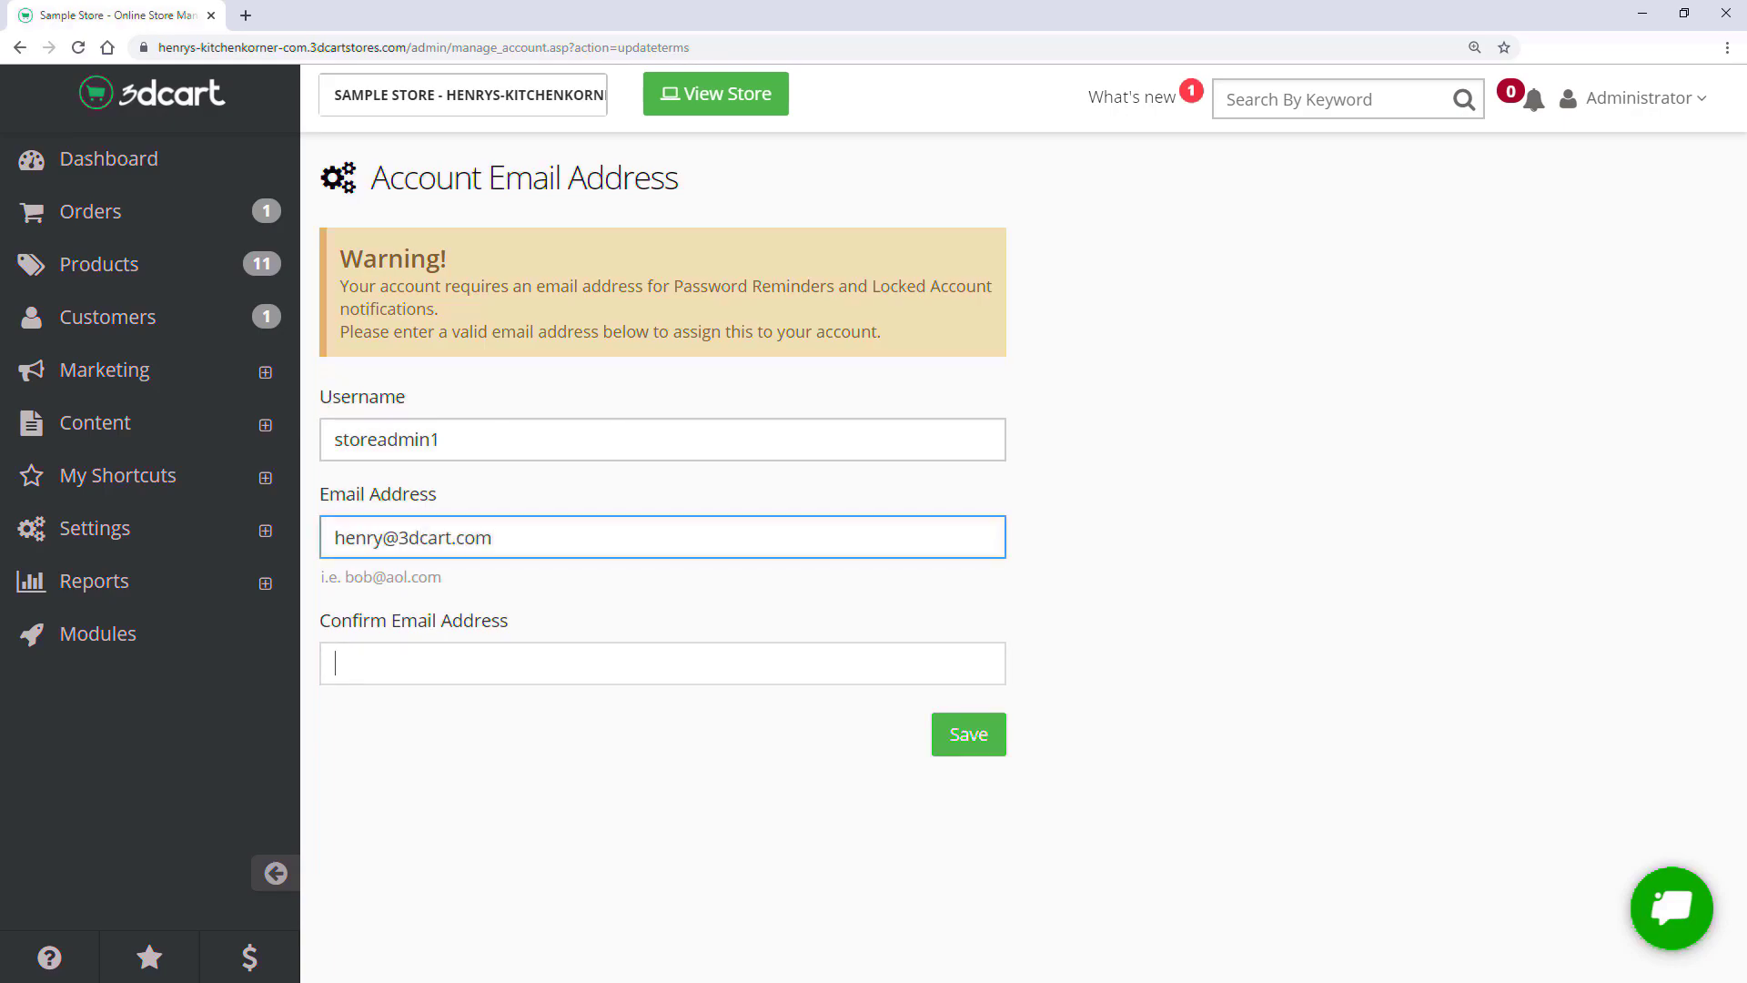
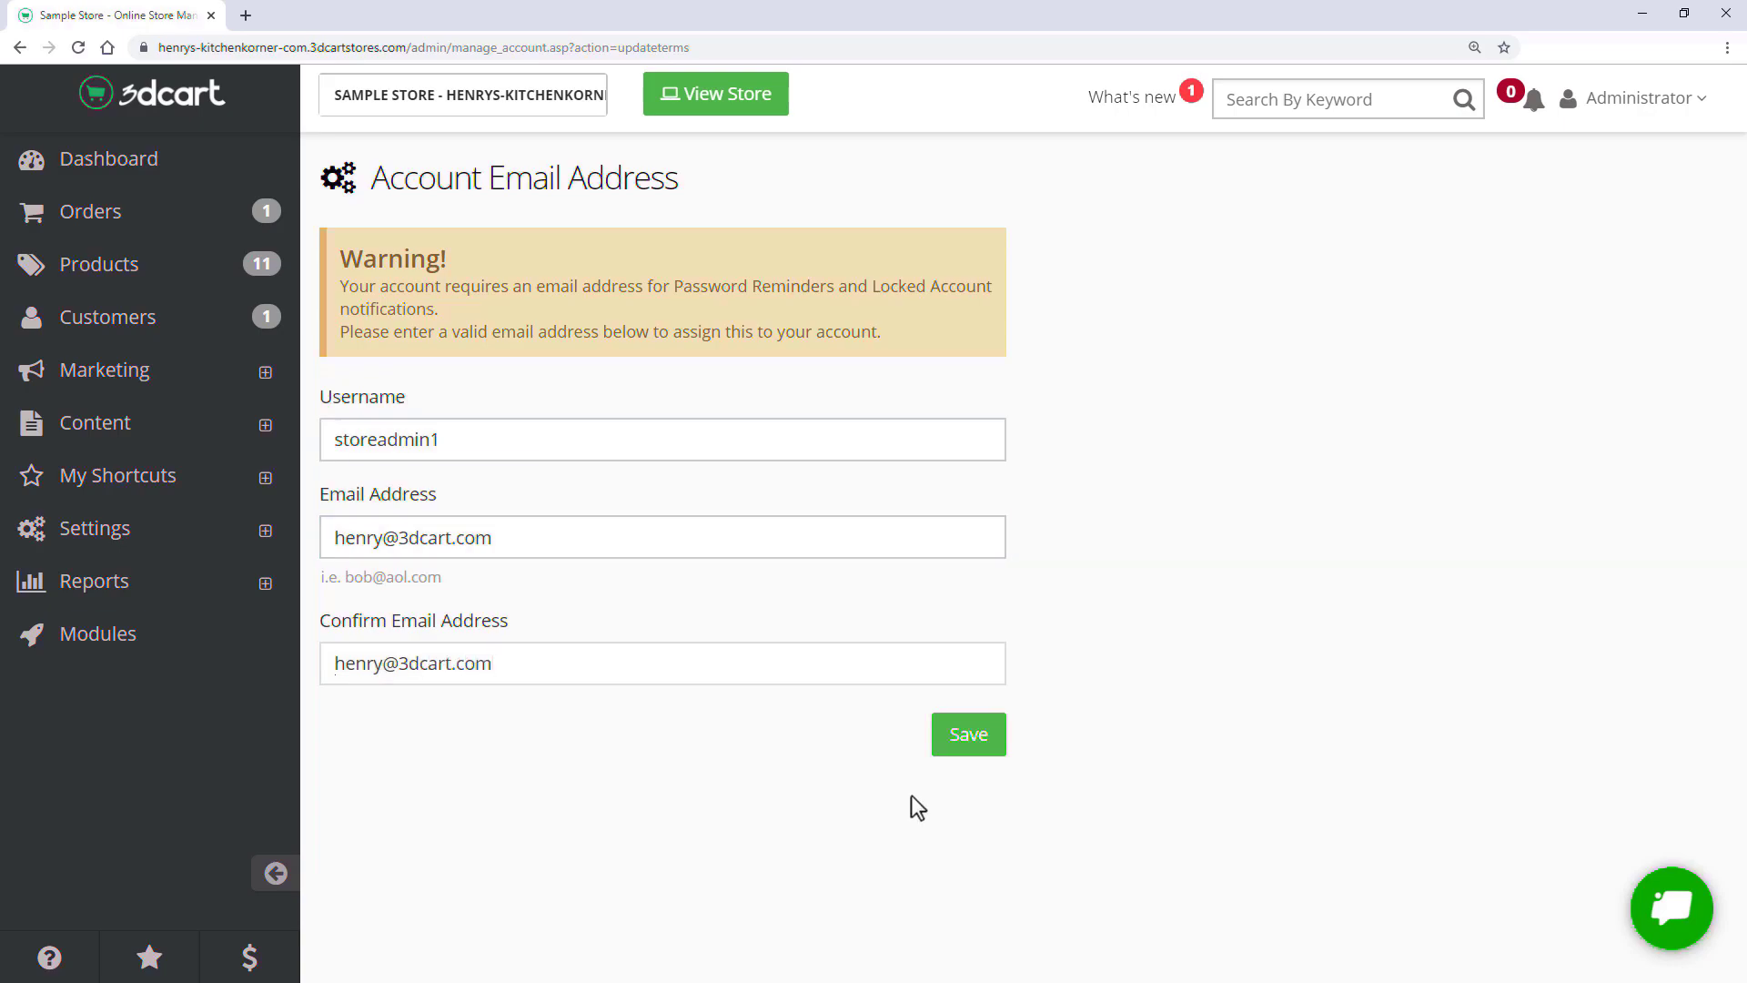
pyautogui.click(966, 744)
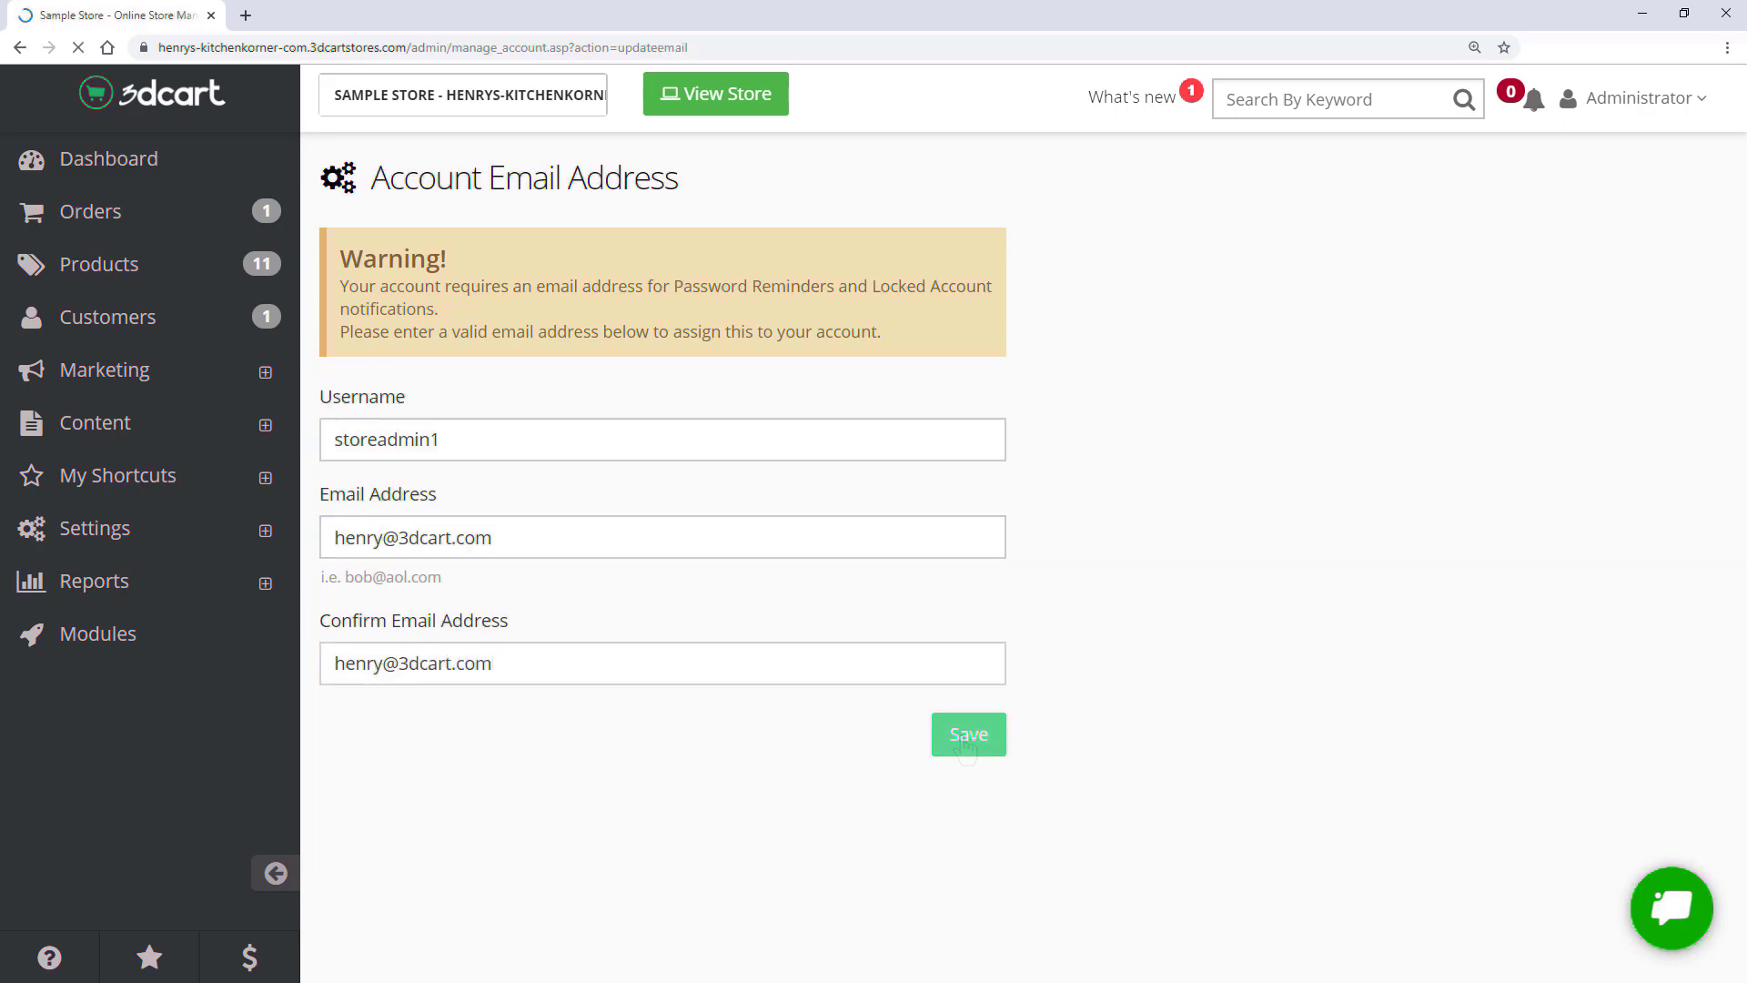
pyautogui.click(974, 577)
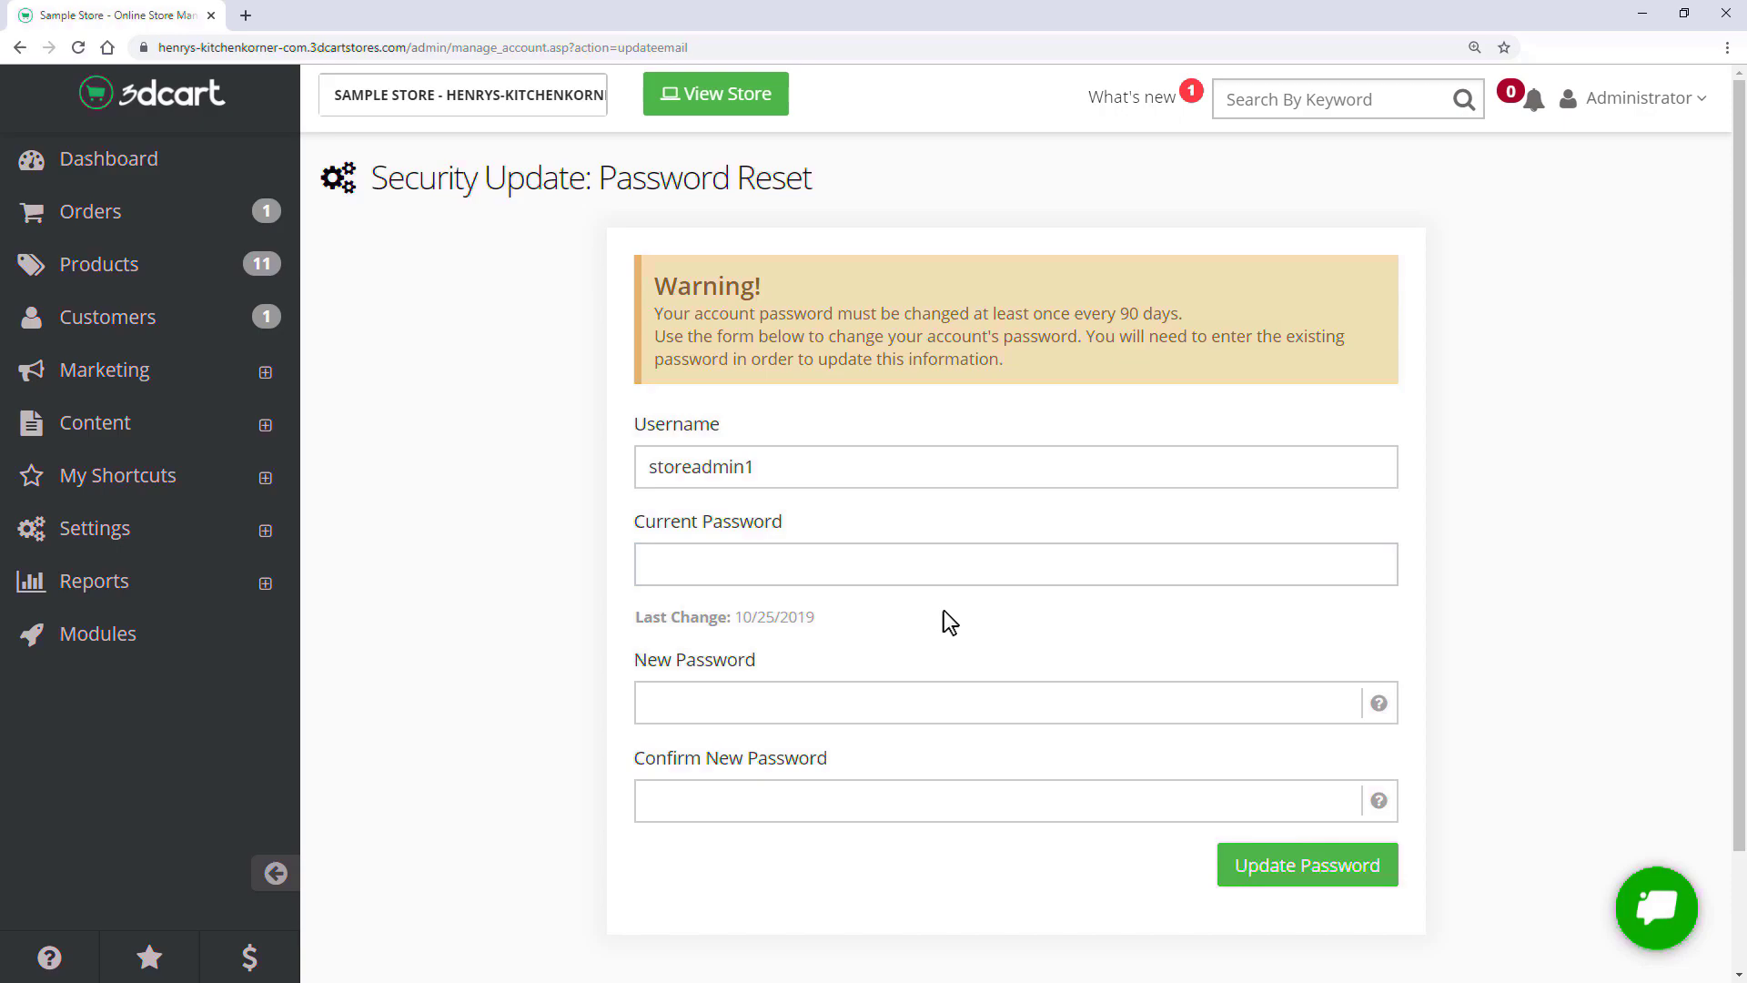
# - Enter the current password, then type and confirm a new password and update it
pyautogui.click(702, 568)
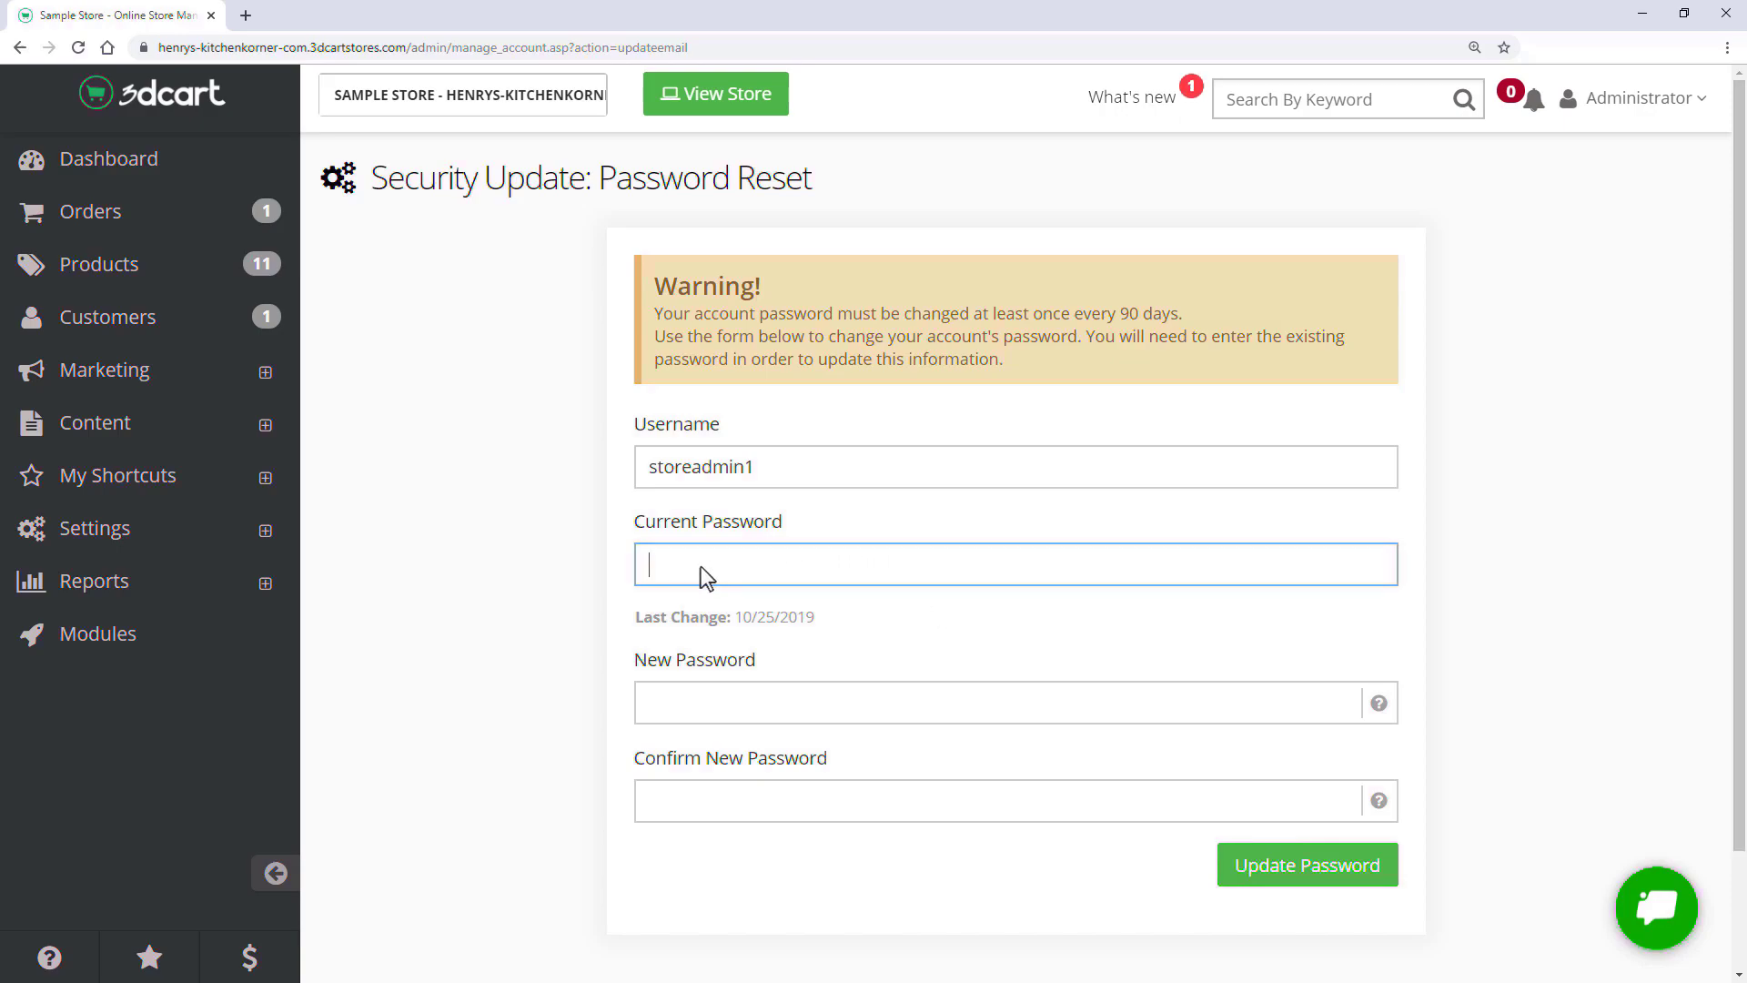
pyautogui.write('•••••••••••')
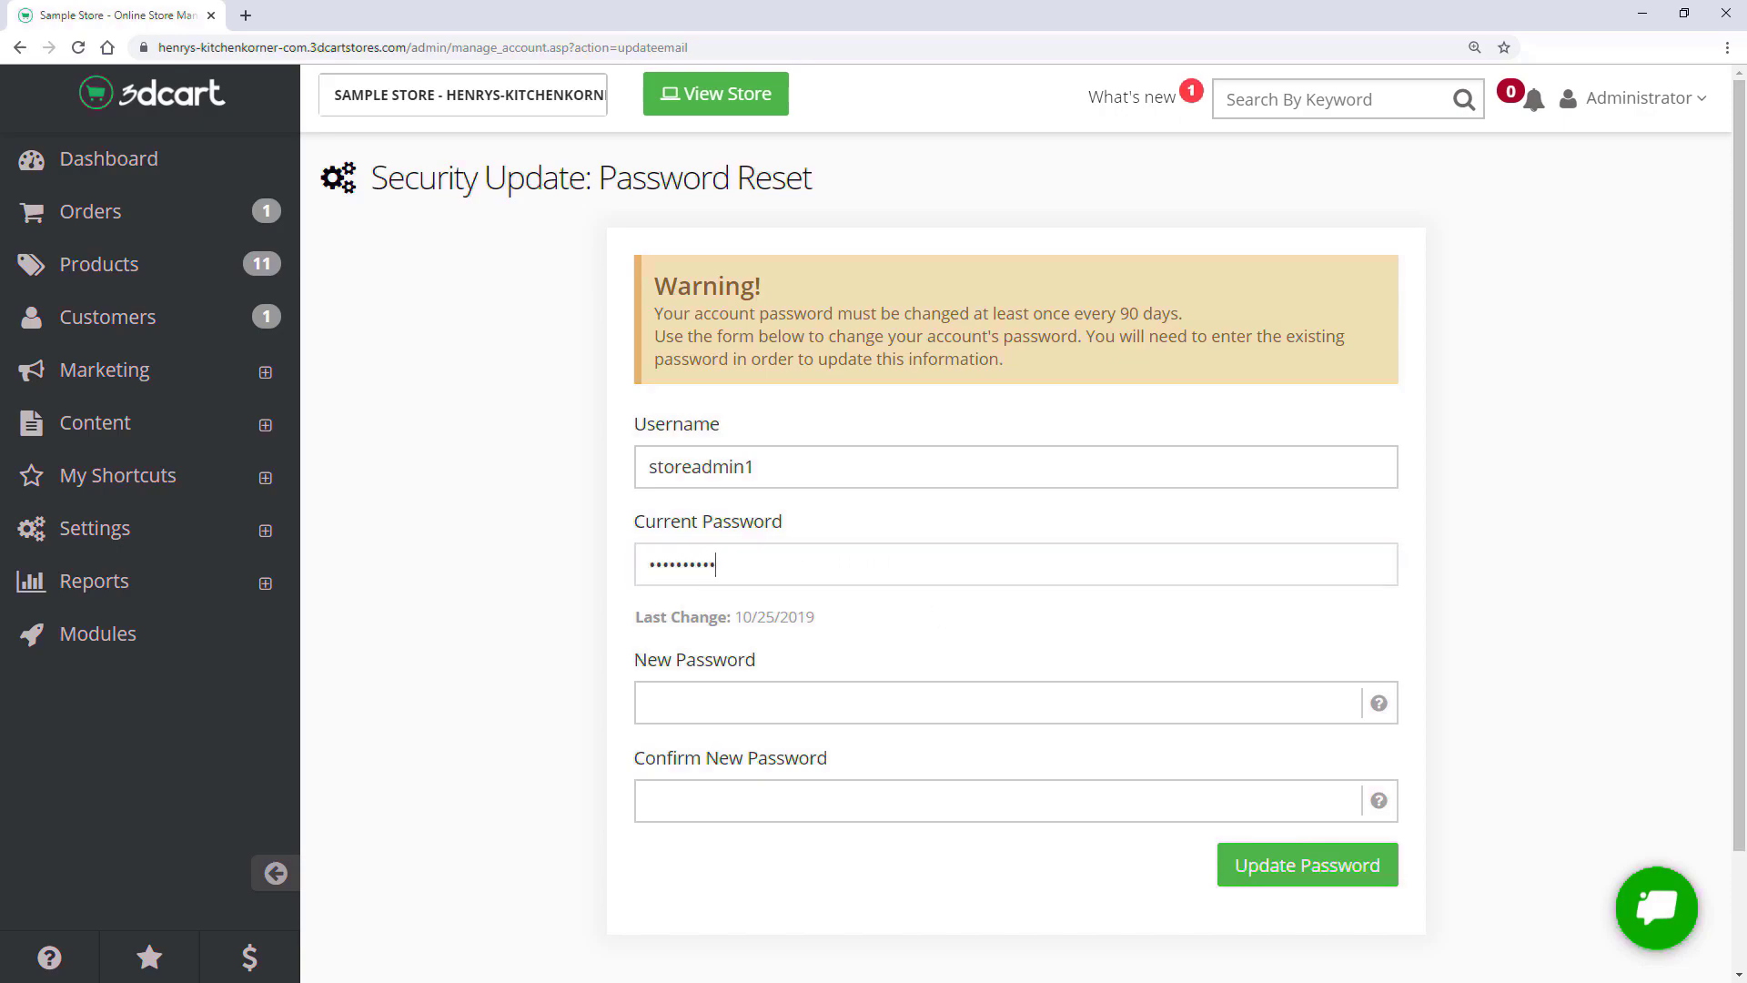
pyautogui.press('Tab')
pyautogui.write('•••••••••')
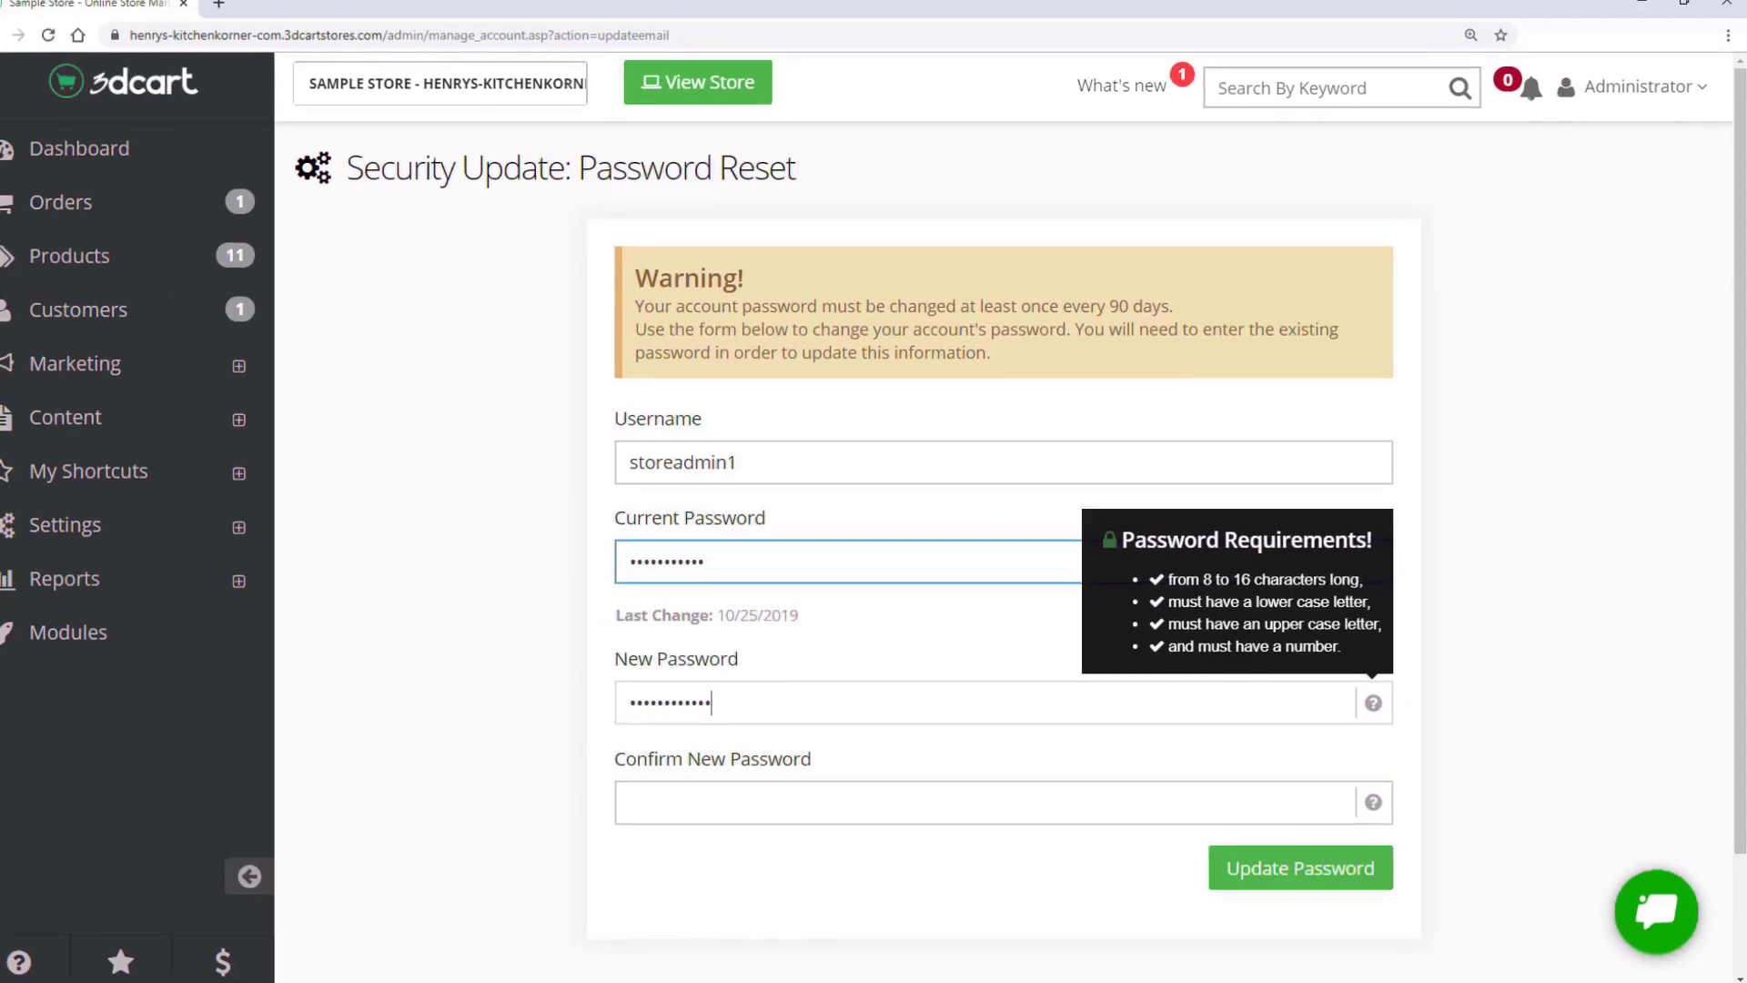
pyautogui.press('Tab')
pyautogui.write('••••••••••••')
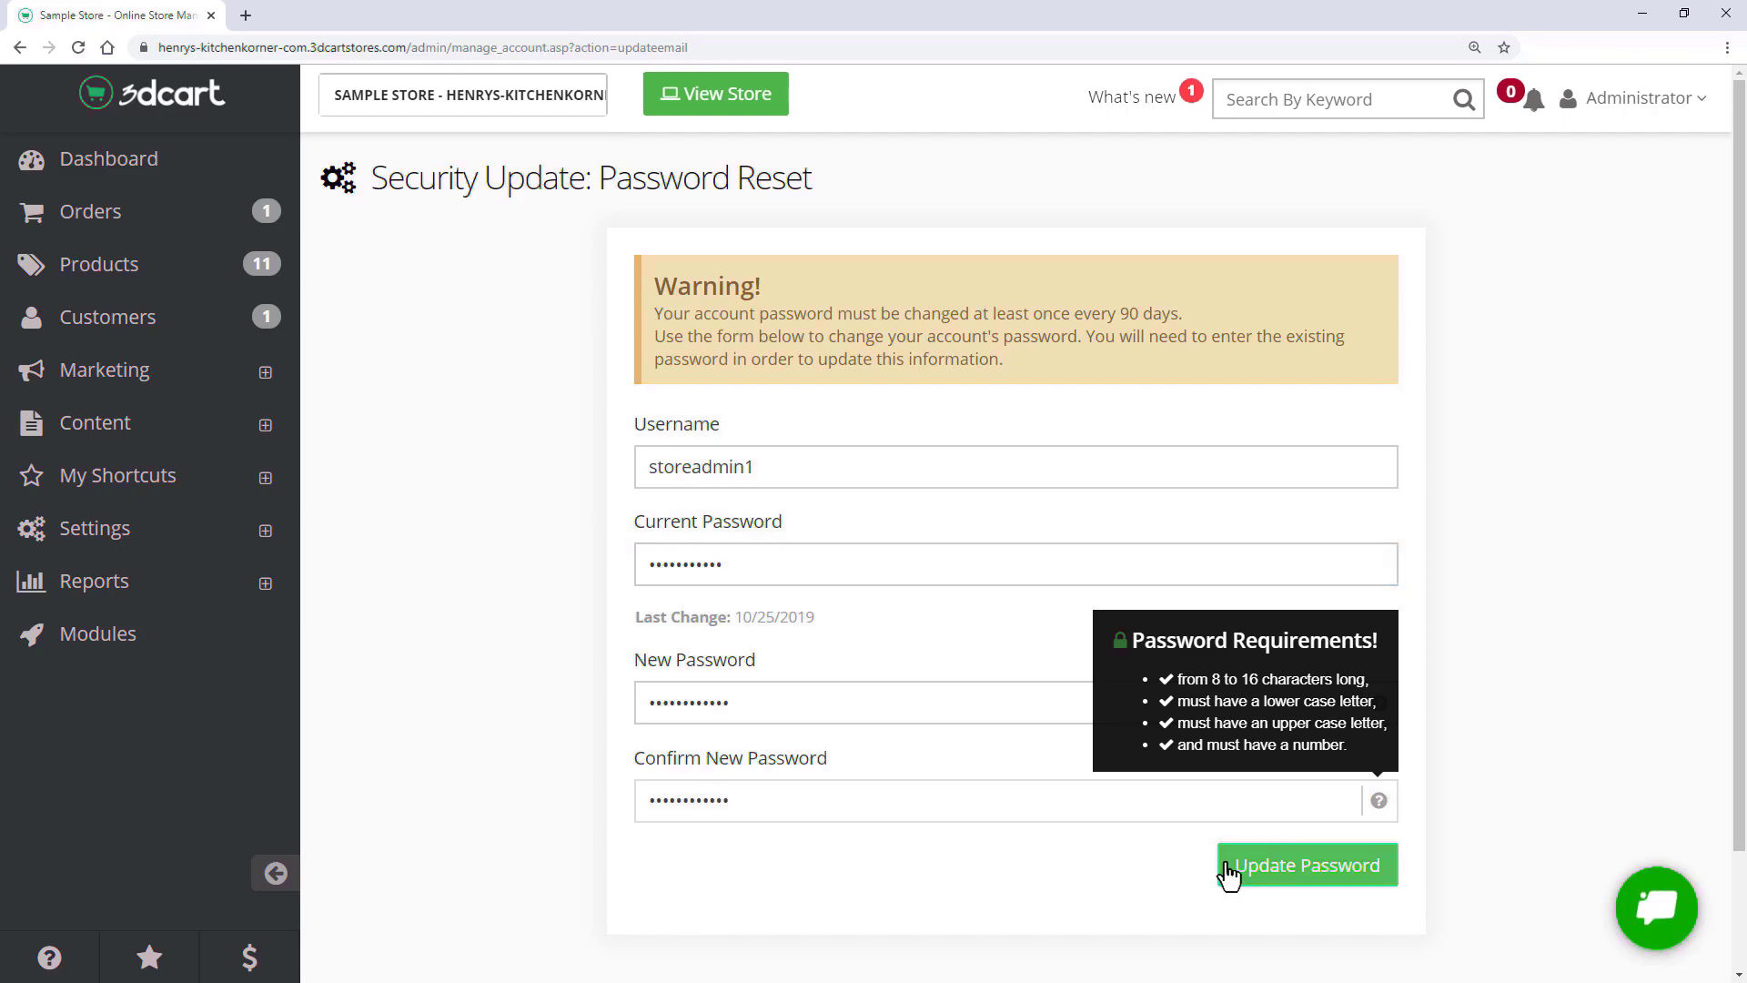
pyautogui.click(1221, 869)
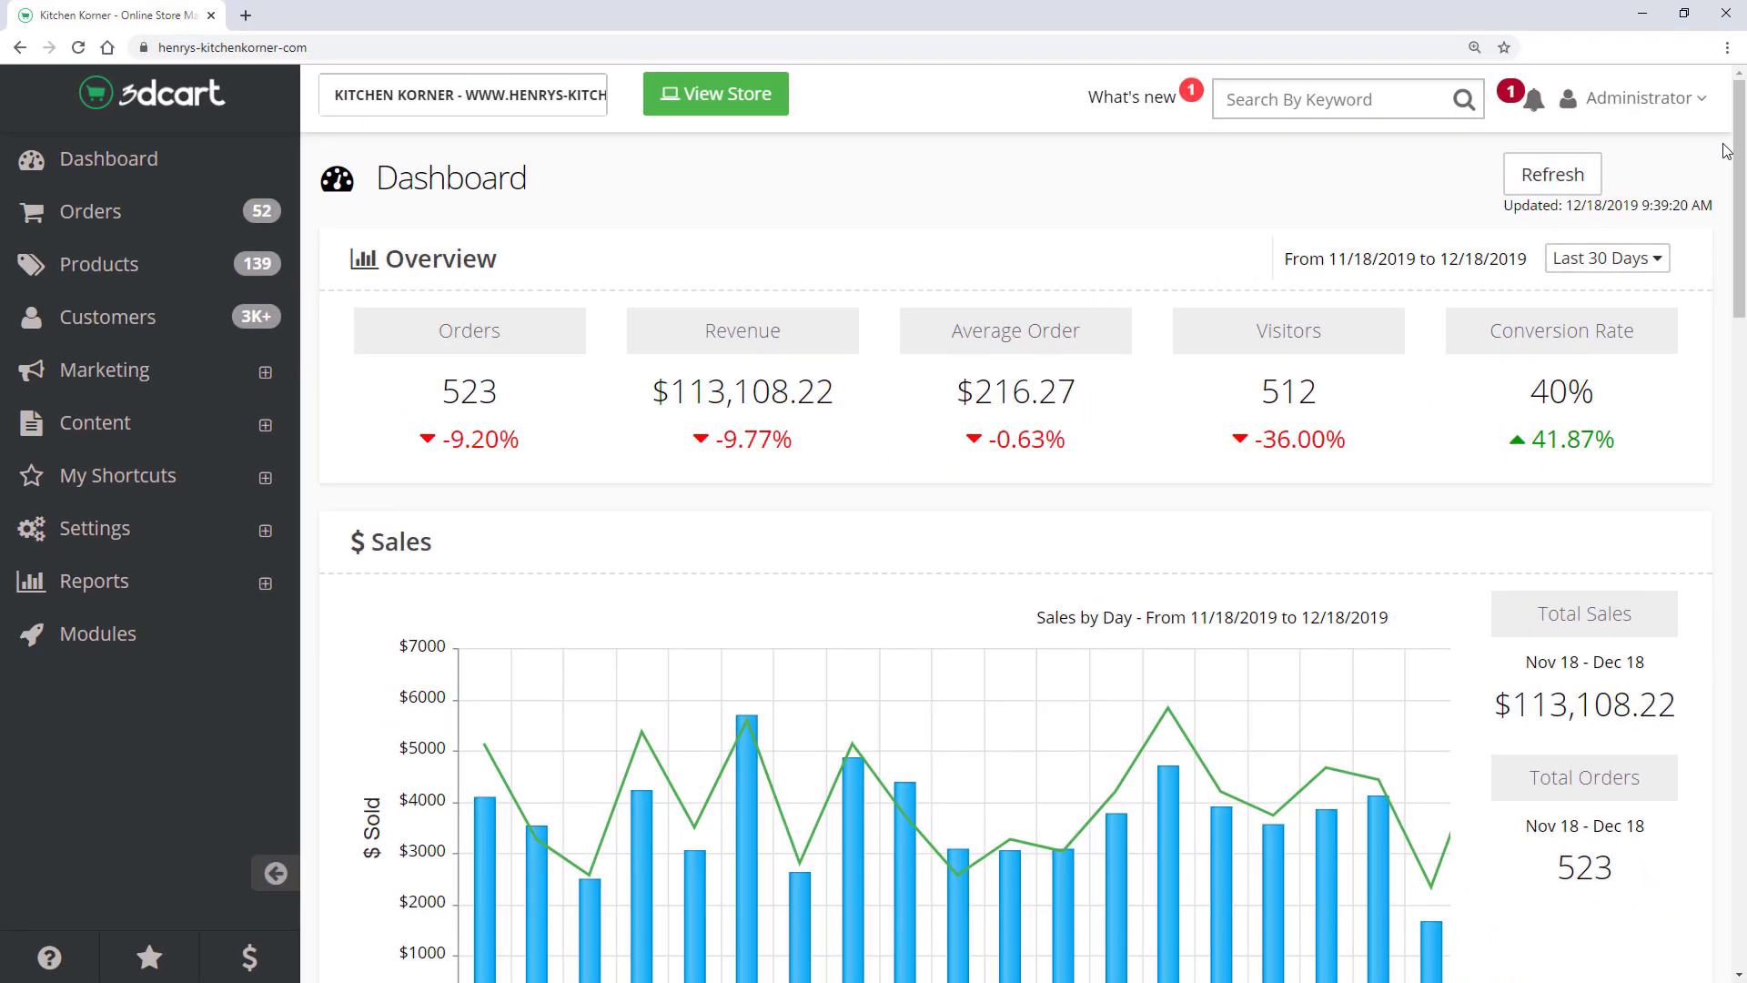
# - Expand Settings in the admin sidebar and open View Store in a new tab
pyautogui.moveTo(1740, 128); pyautogui.dragTo(1740, 170)
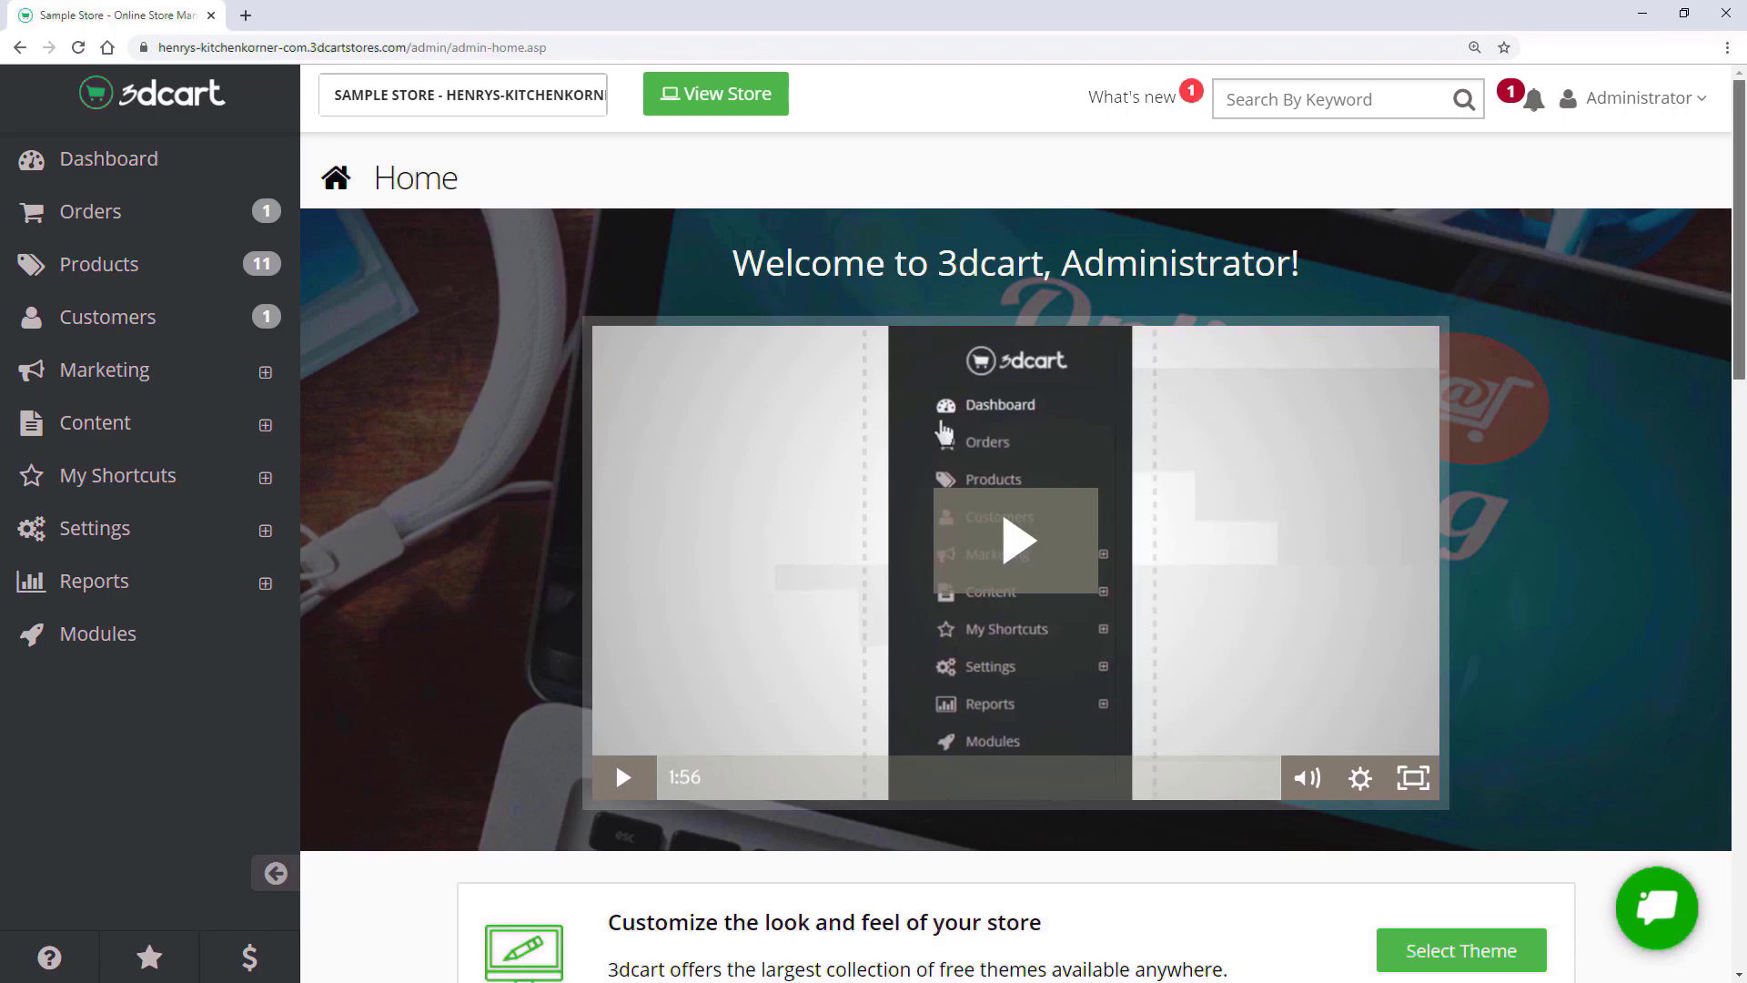
pyautogui.scroll(-6, 1016, 591)
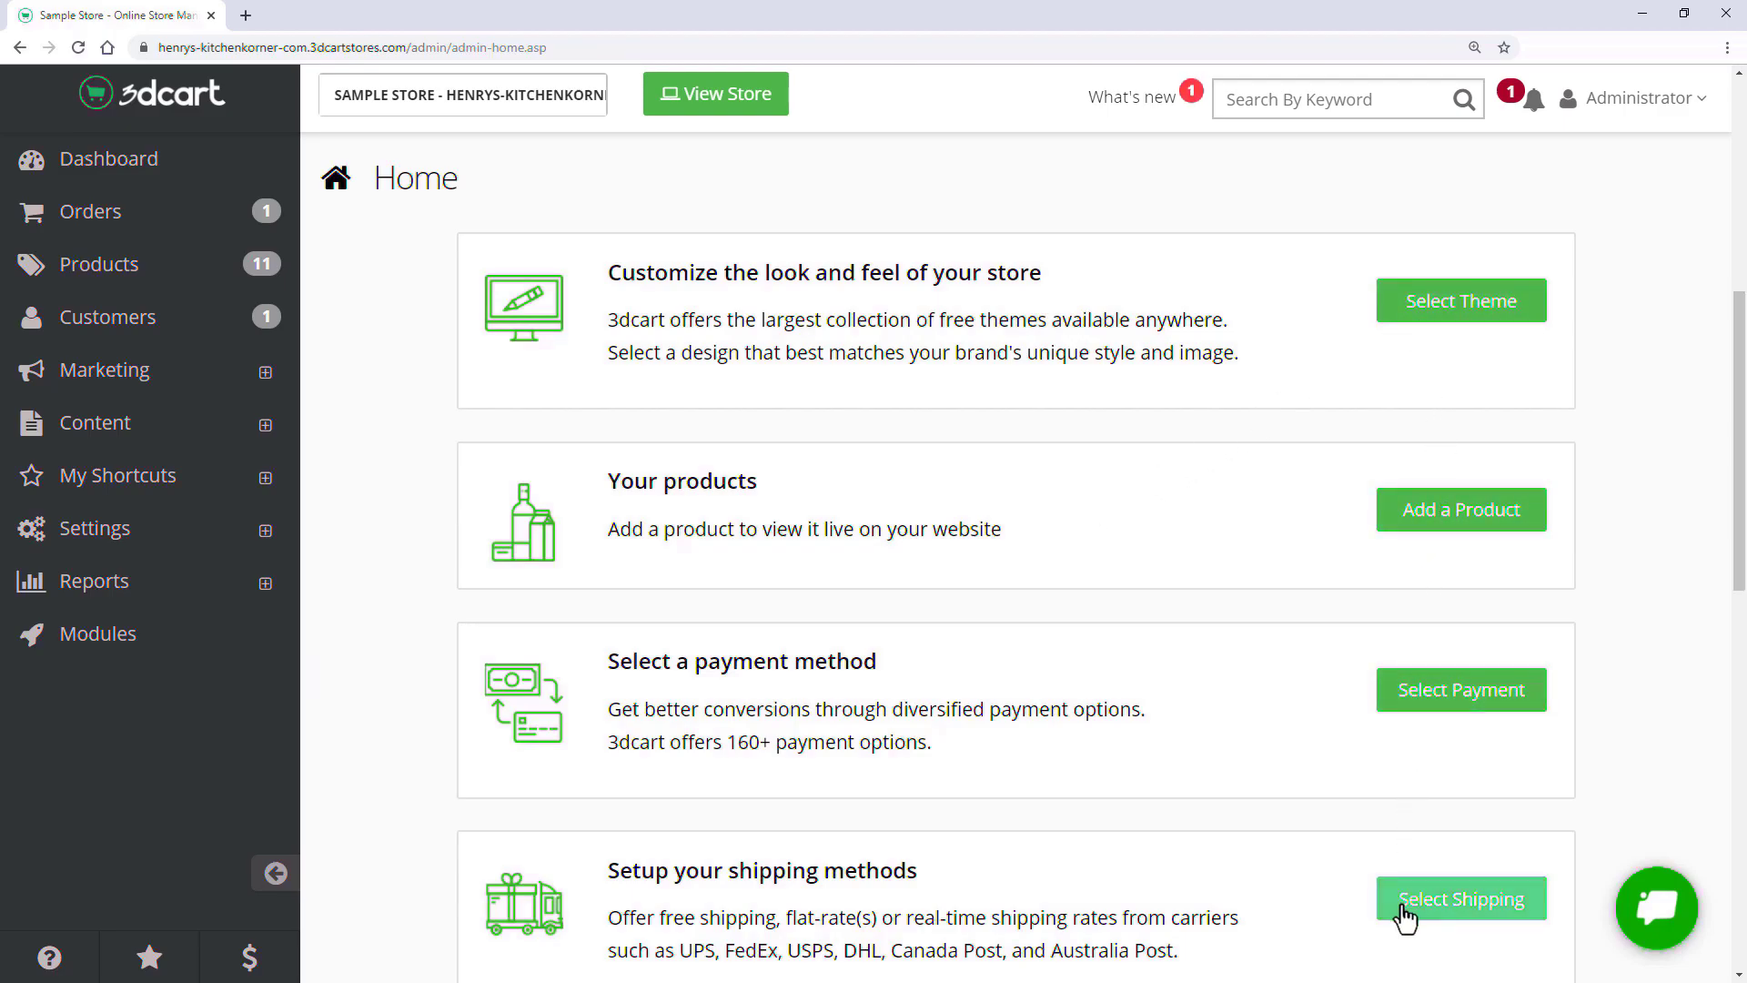
pyautogui.scroll(-1, 455, 637)
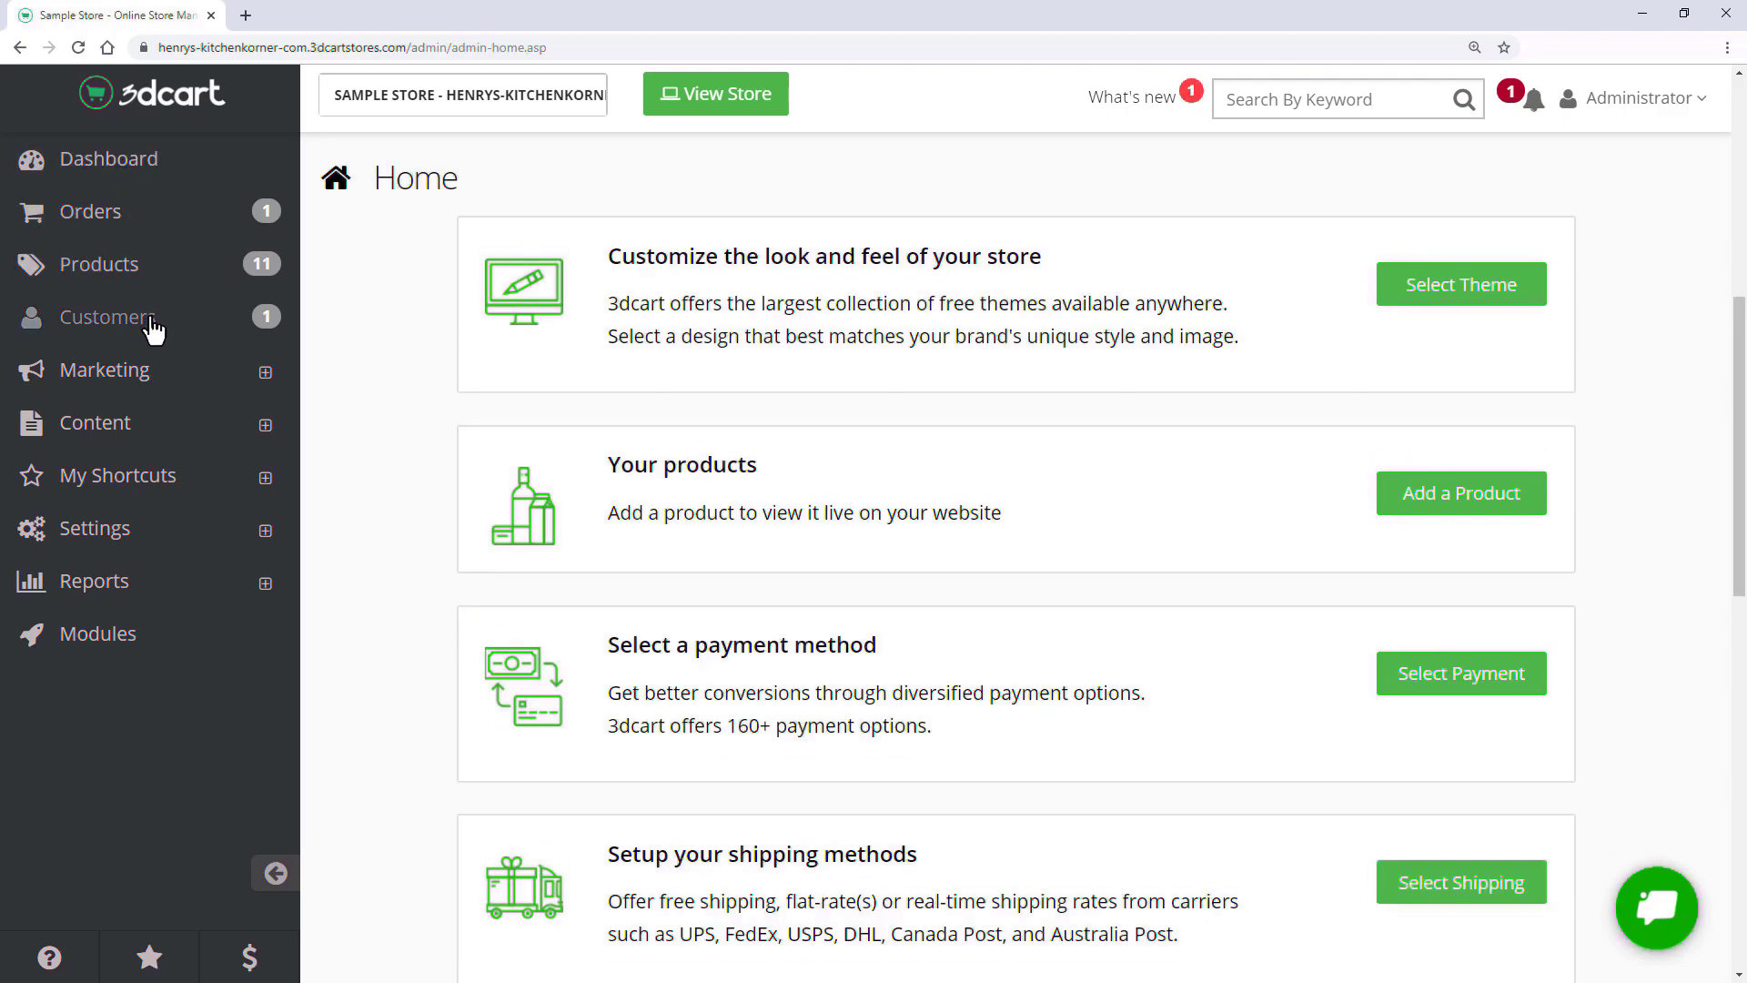
pyautogui.click(157, 533)
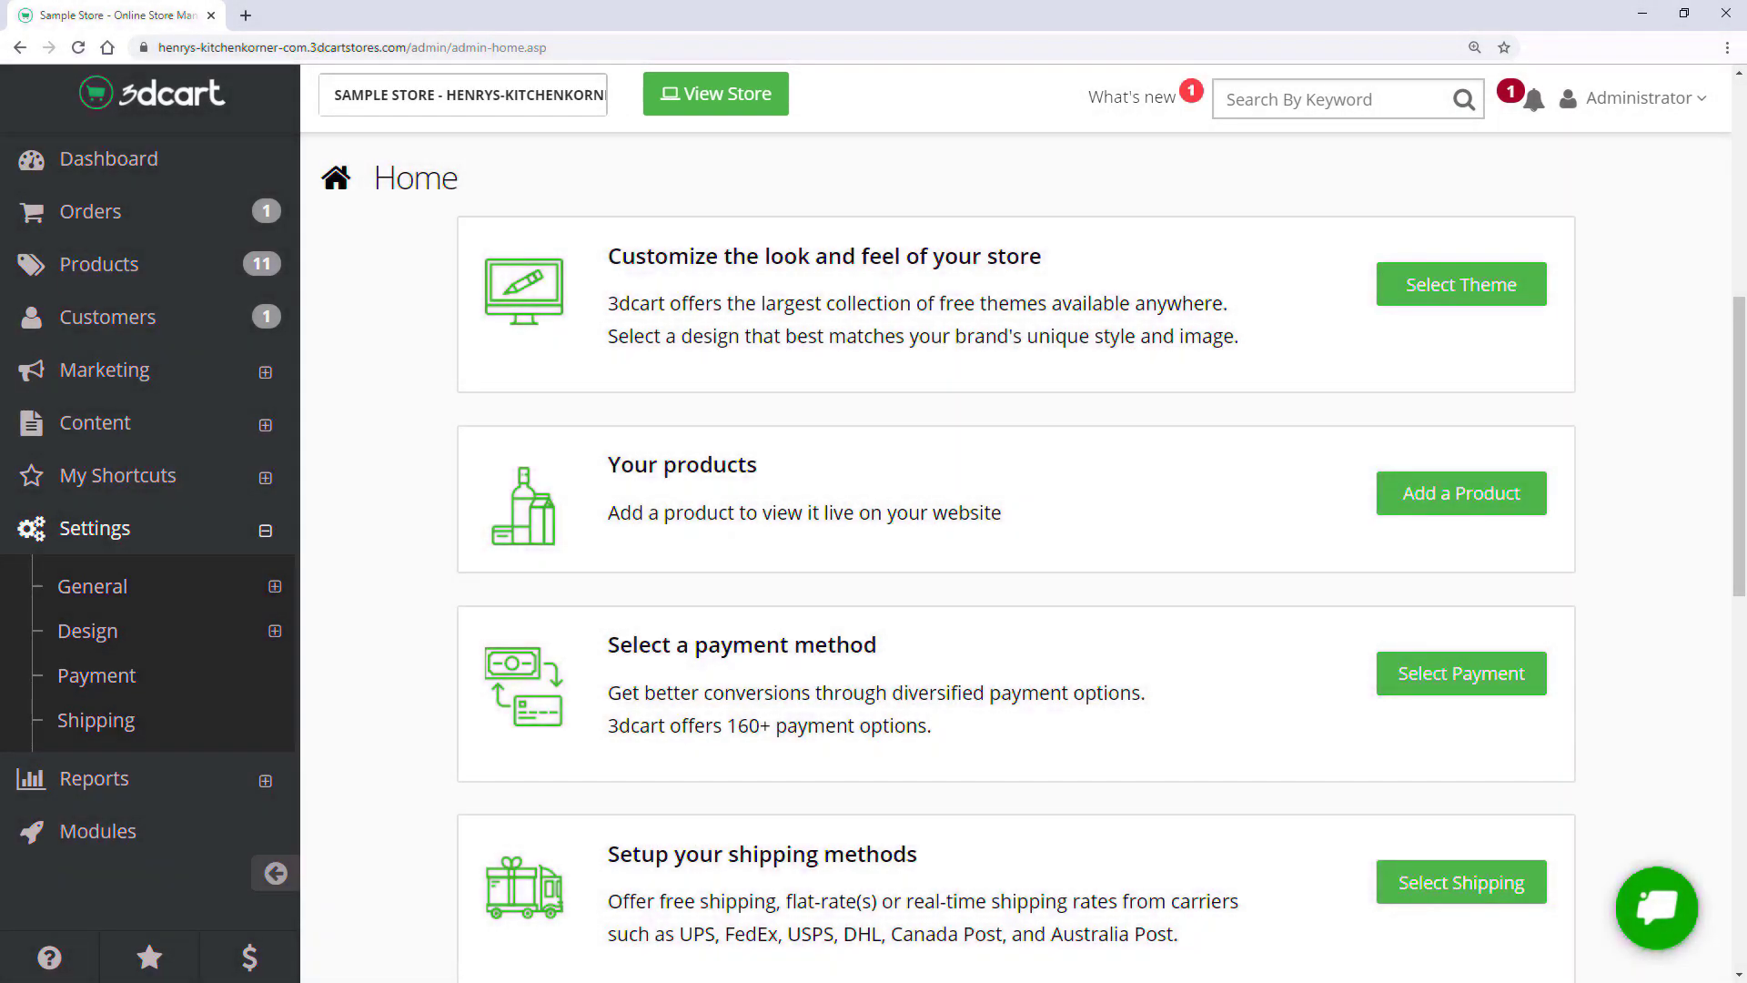
pyautogui.click(715, 93)
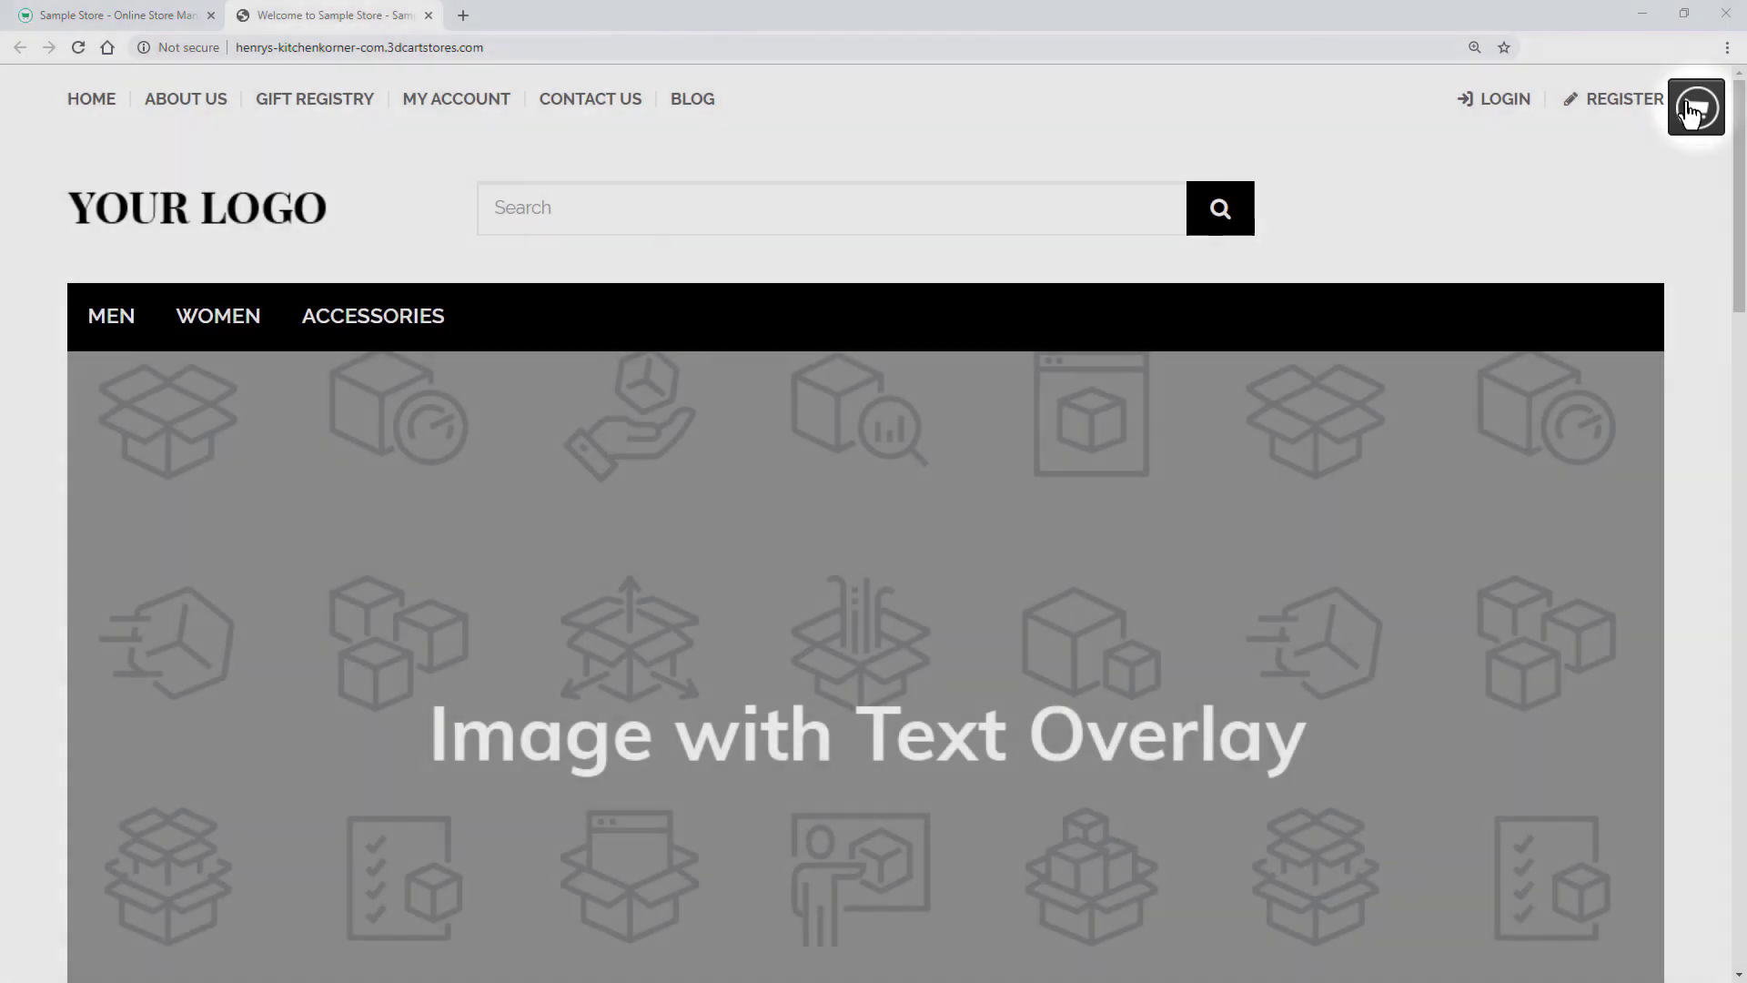
# - Open the storefront's cart editing tools menu
pyautogui.click(1694, 111)
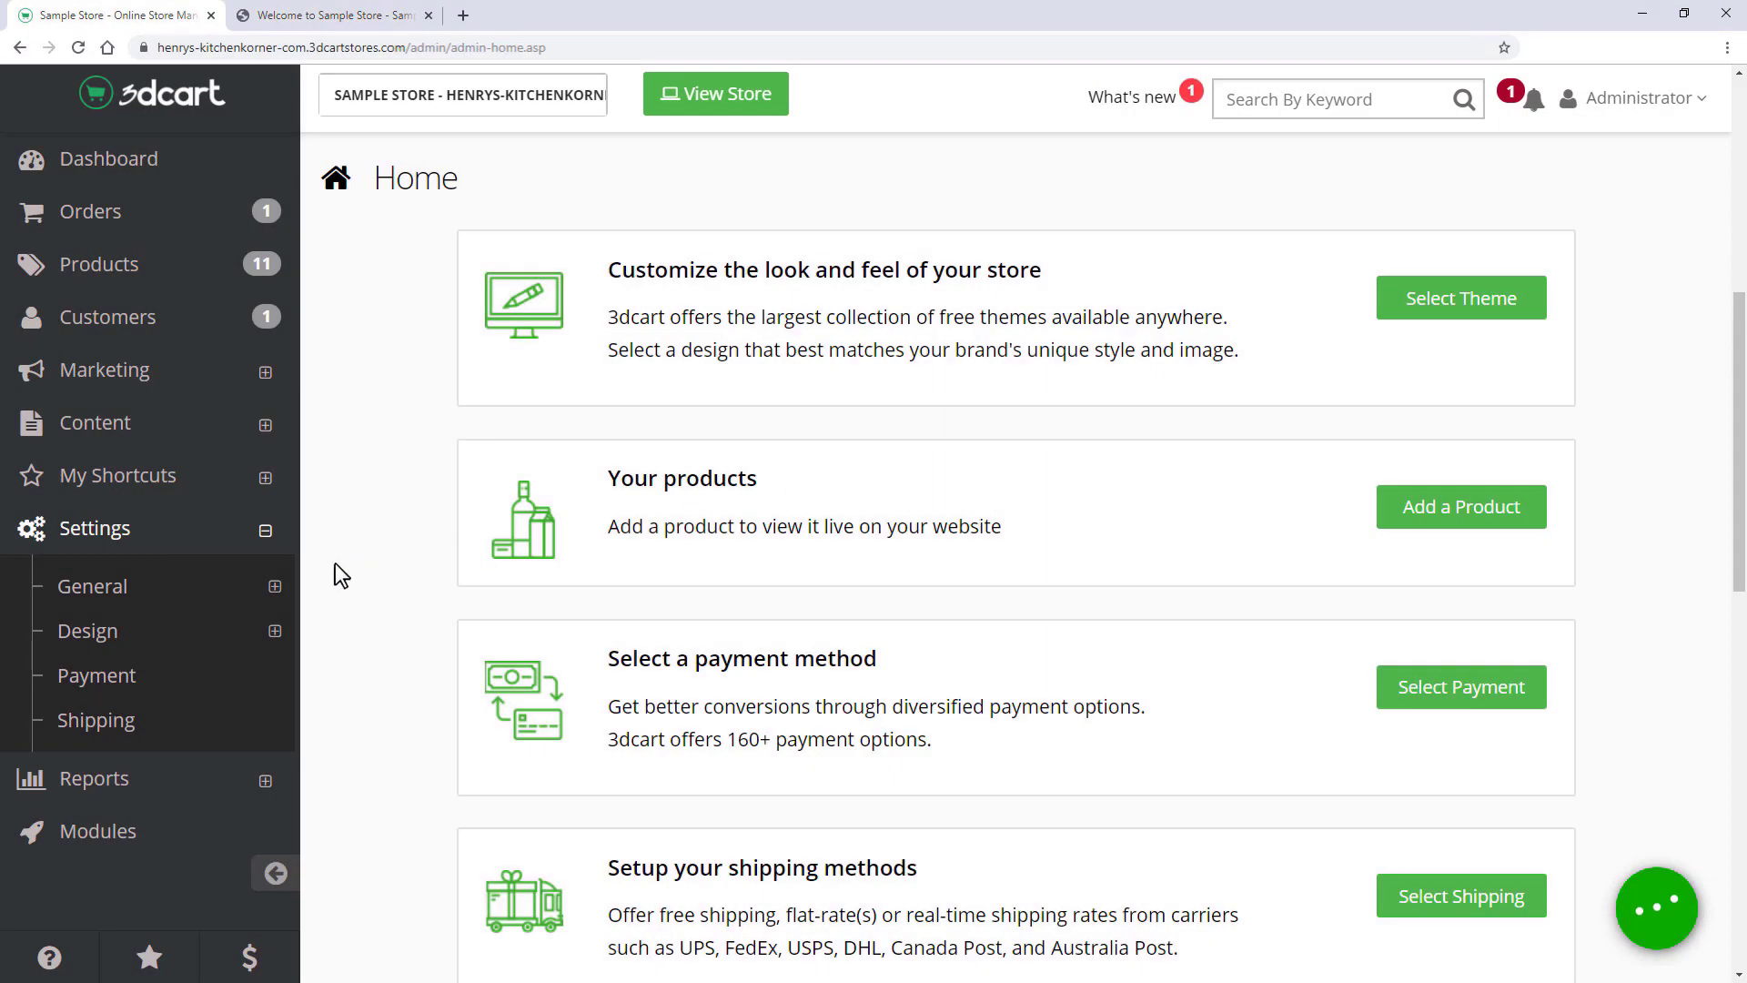
# - Rename the store from 'Sample Store' to 'Kitchen Korner' in Settings > General > Store Settings
pyautogui.click(153, 589)
pyautogui.click(152, 630)
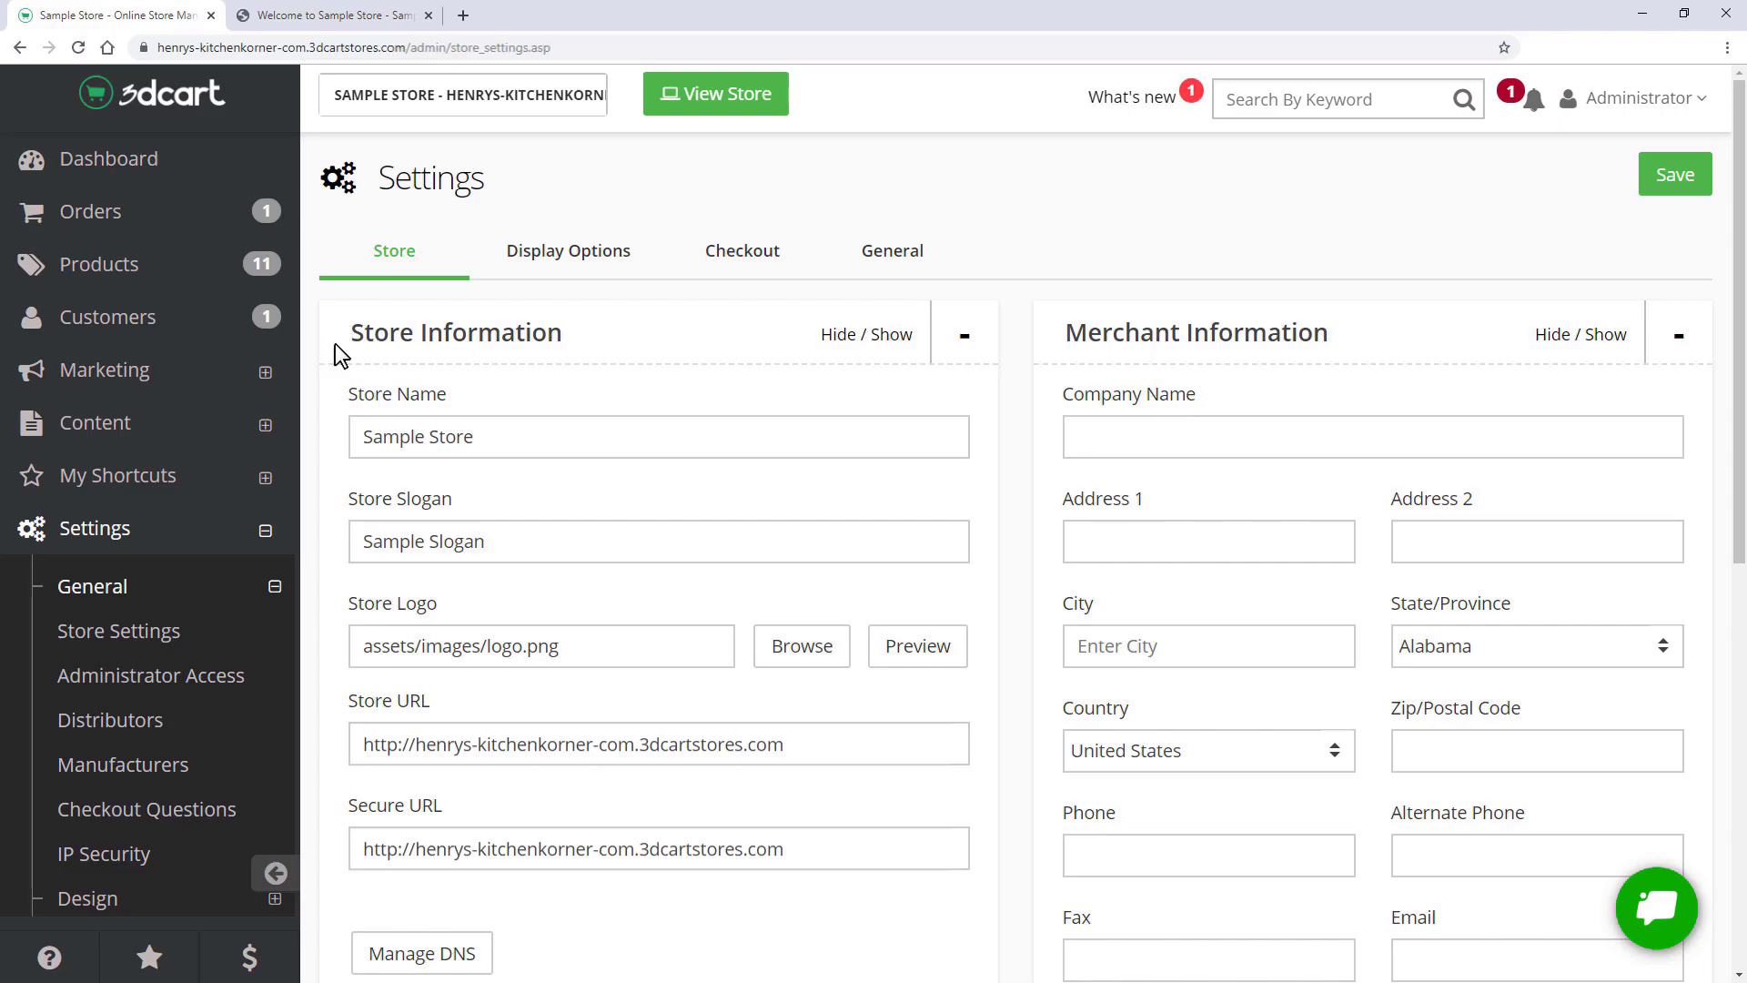
pyautogui.click(474, 437)
pyautogui.moveTo(474, 436); pyautogui.dragTo(494, 393)
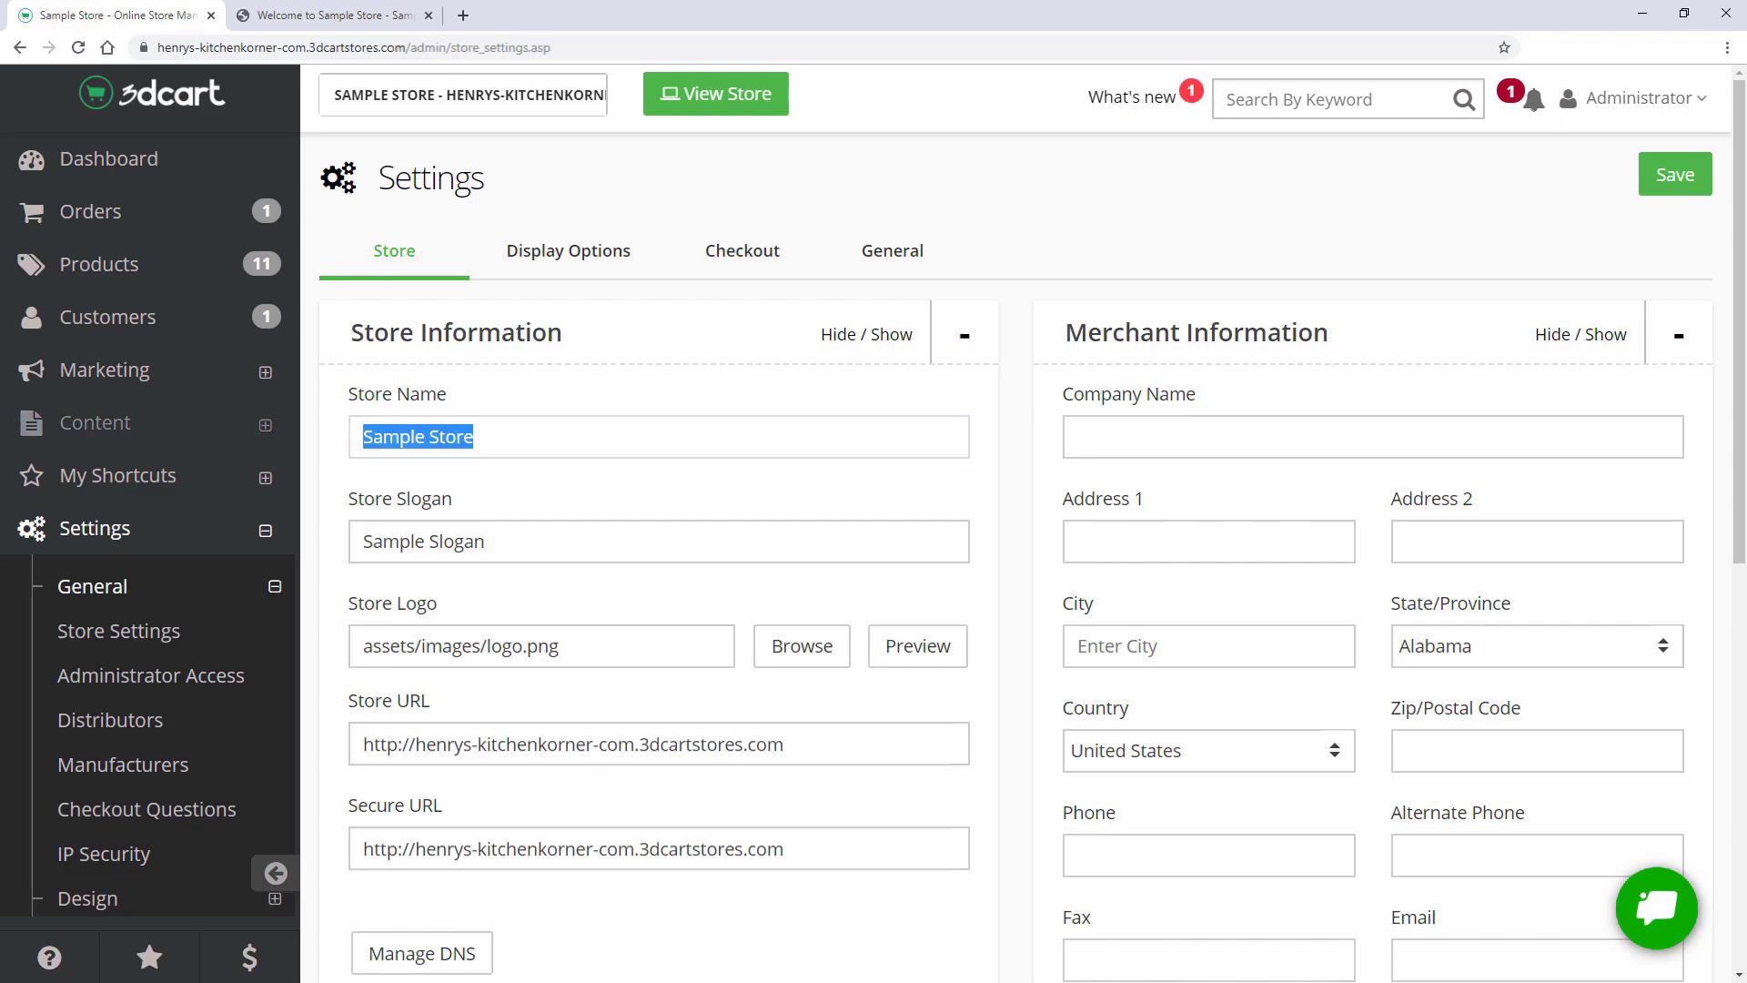
pyautogui.write('Kitchen Korner')
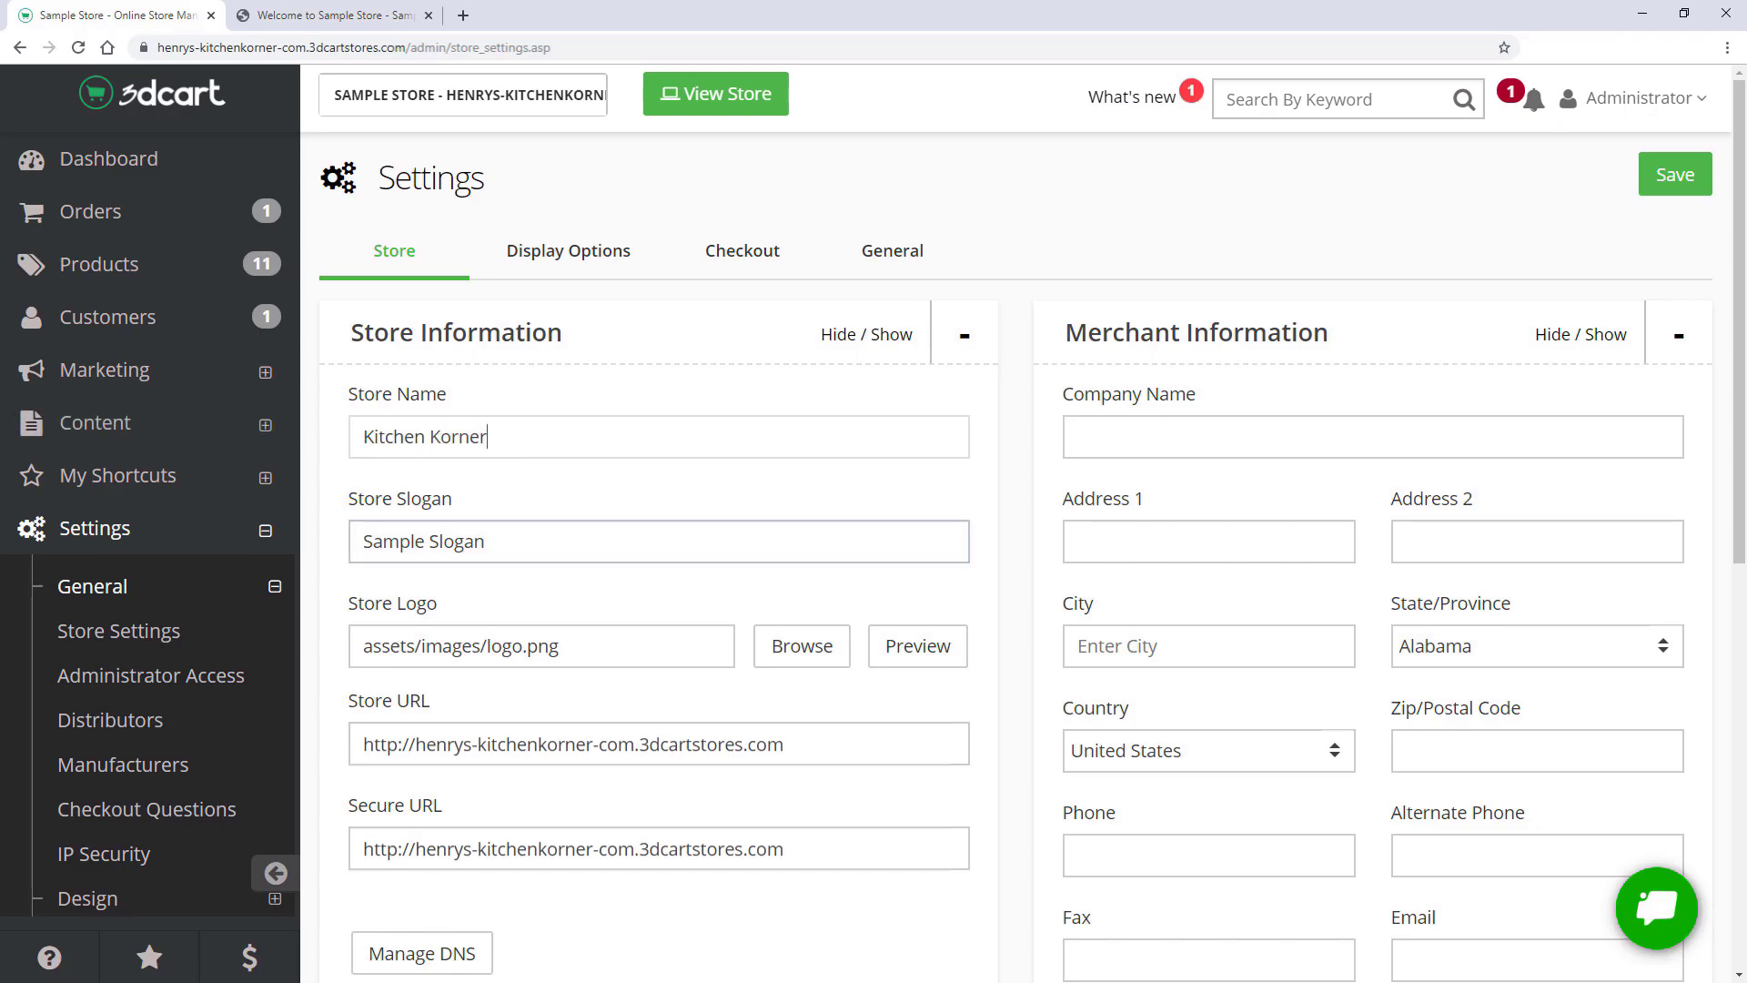
# - Change the store slogan to 'Let's Get Cookin'!' and browse for a new Store Logo
pyautogui.press('Tab')
pyautogui.press('BackSpace')
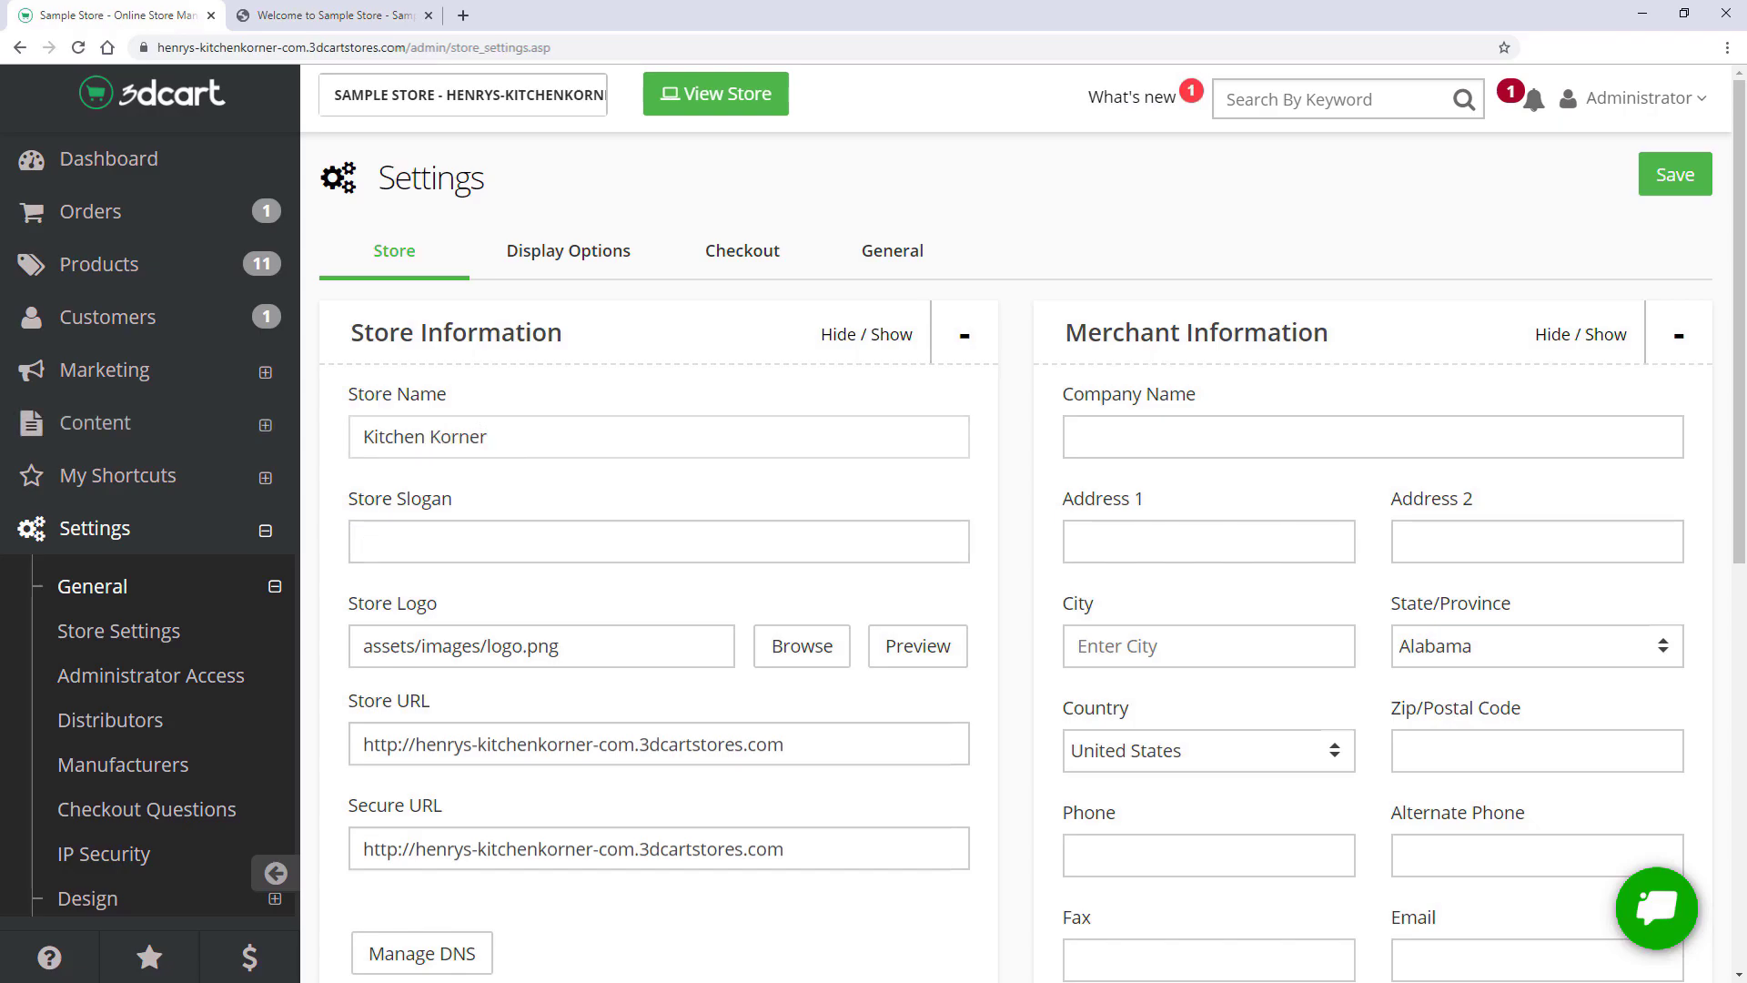
pyautogui.write('Let')
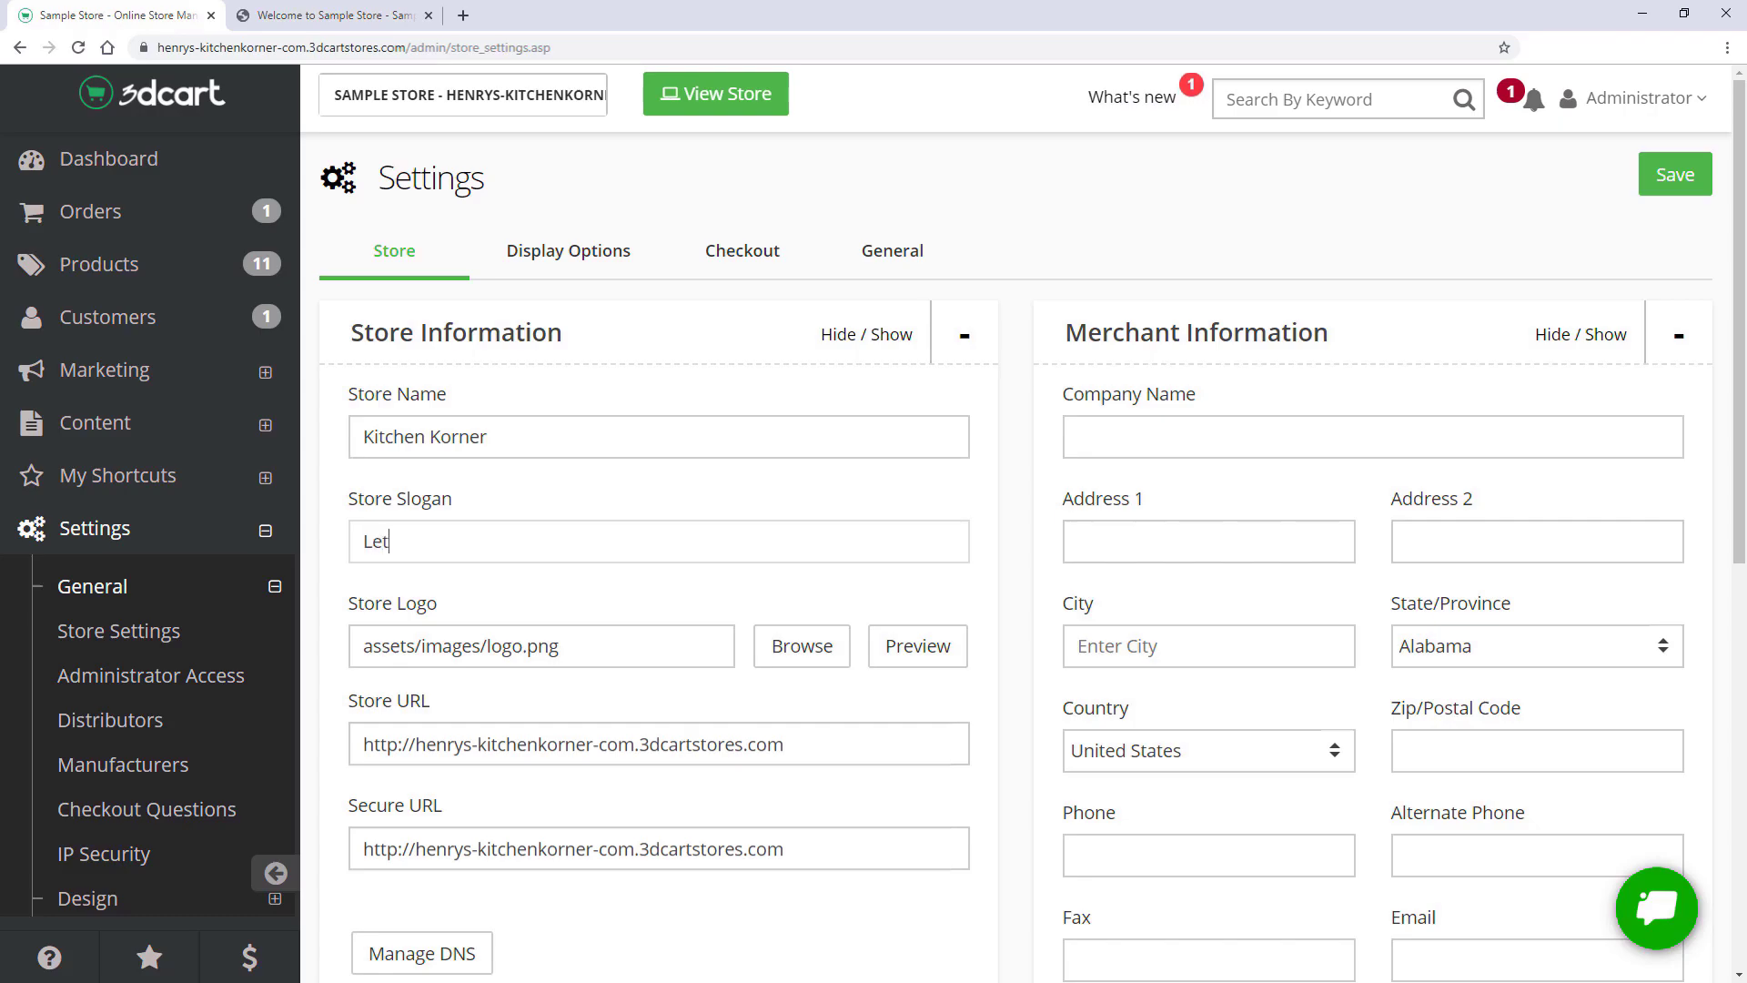
pyautogui.write("'s Get Cookin'!")
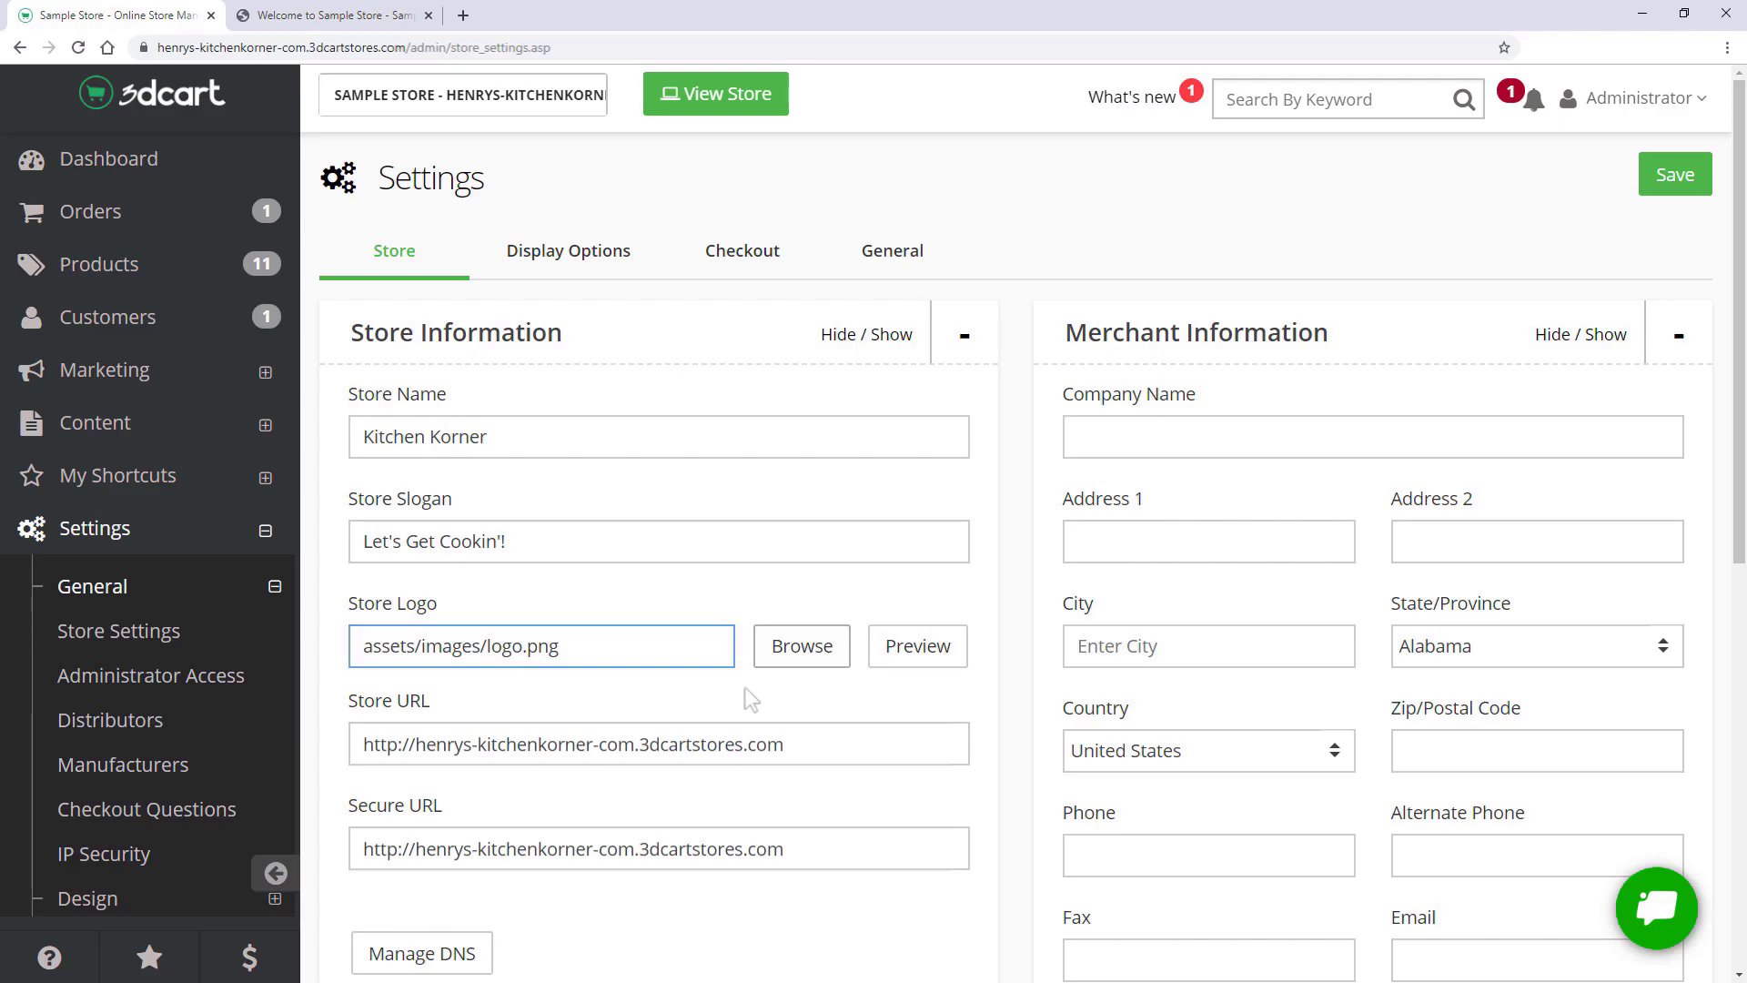
pyautogui.click(785, 655)
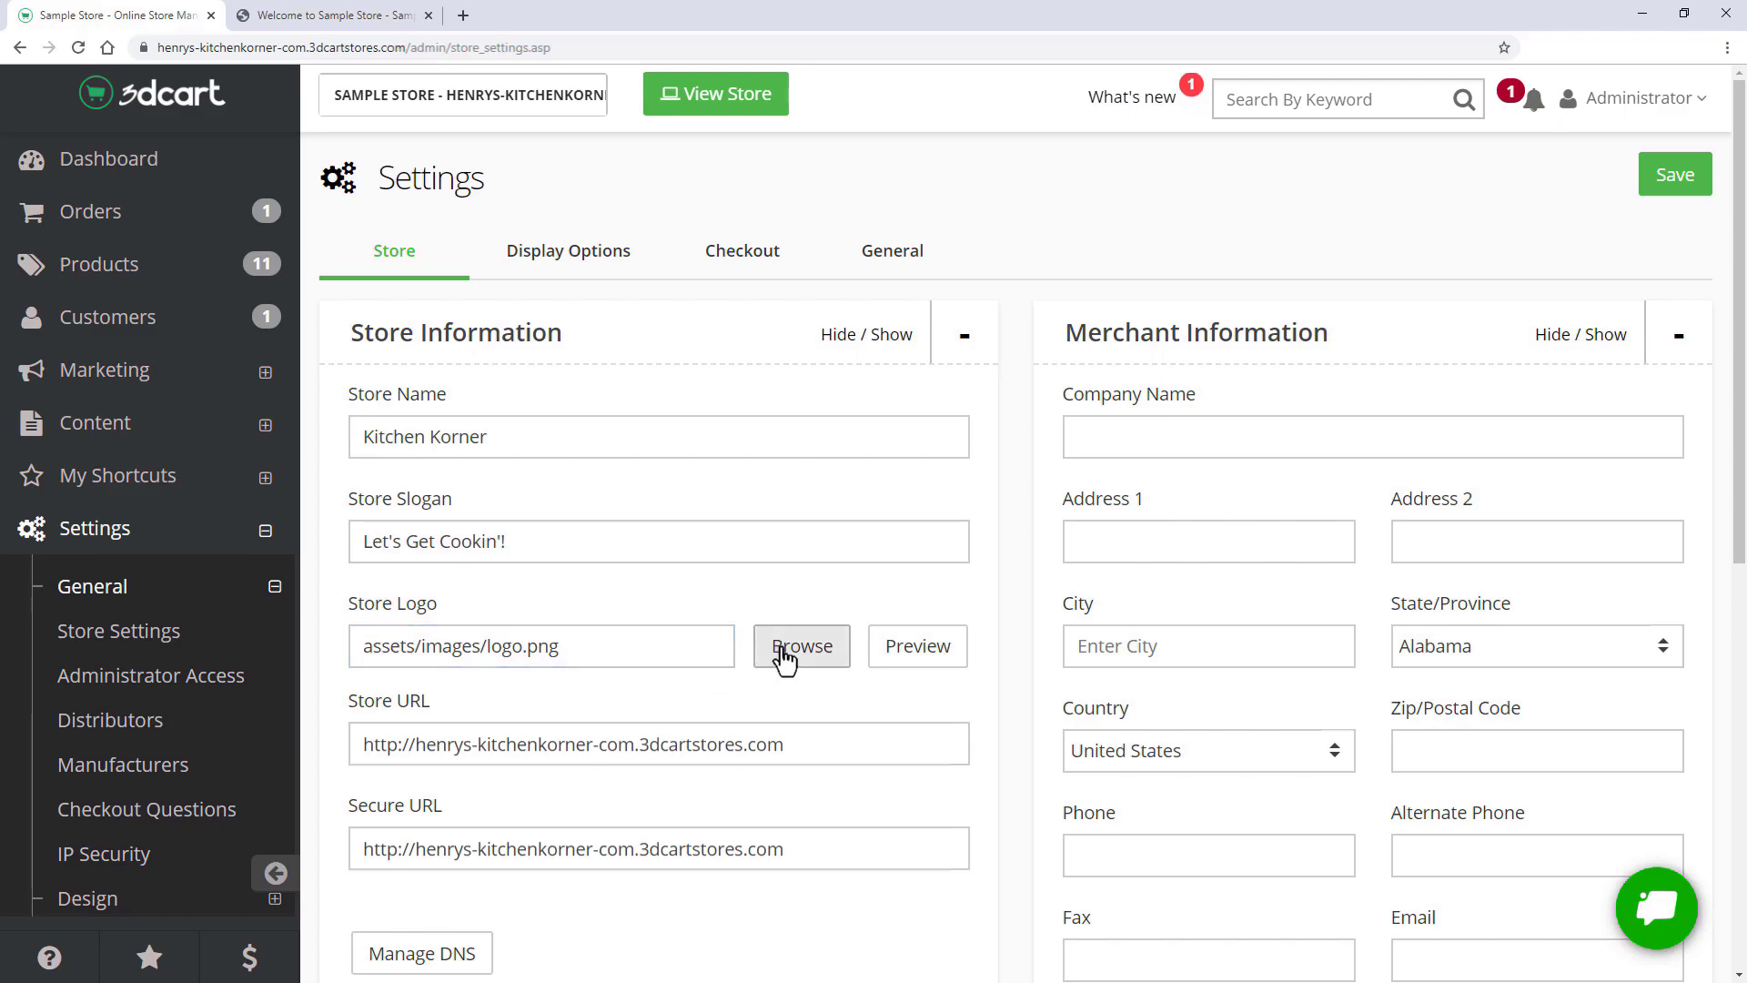
pyautogui.click(784, 655)
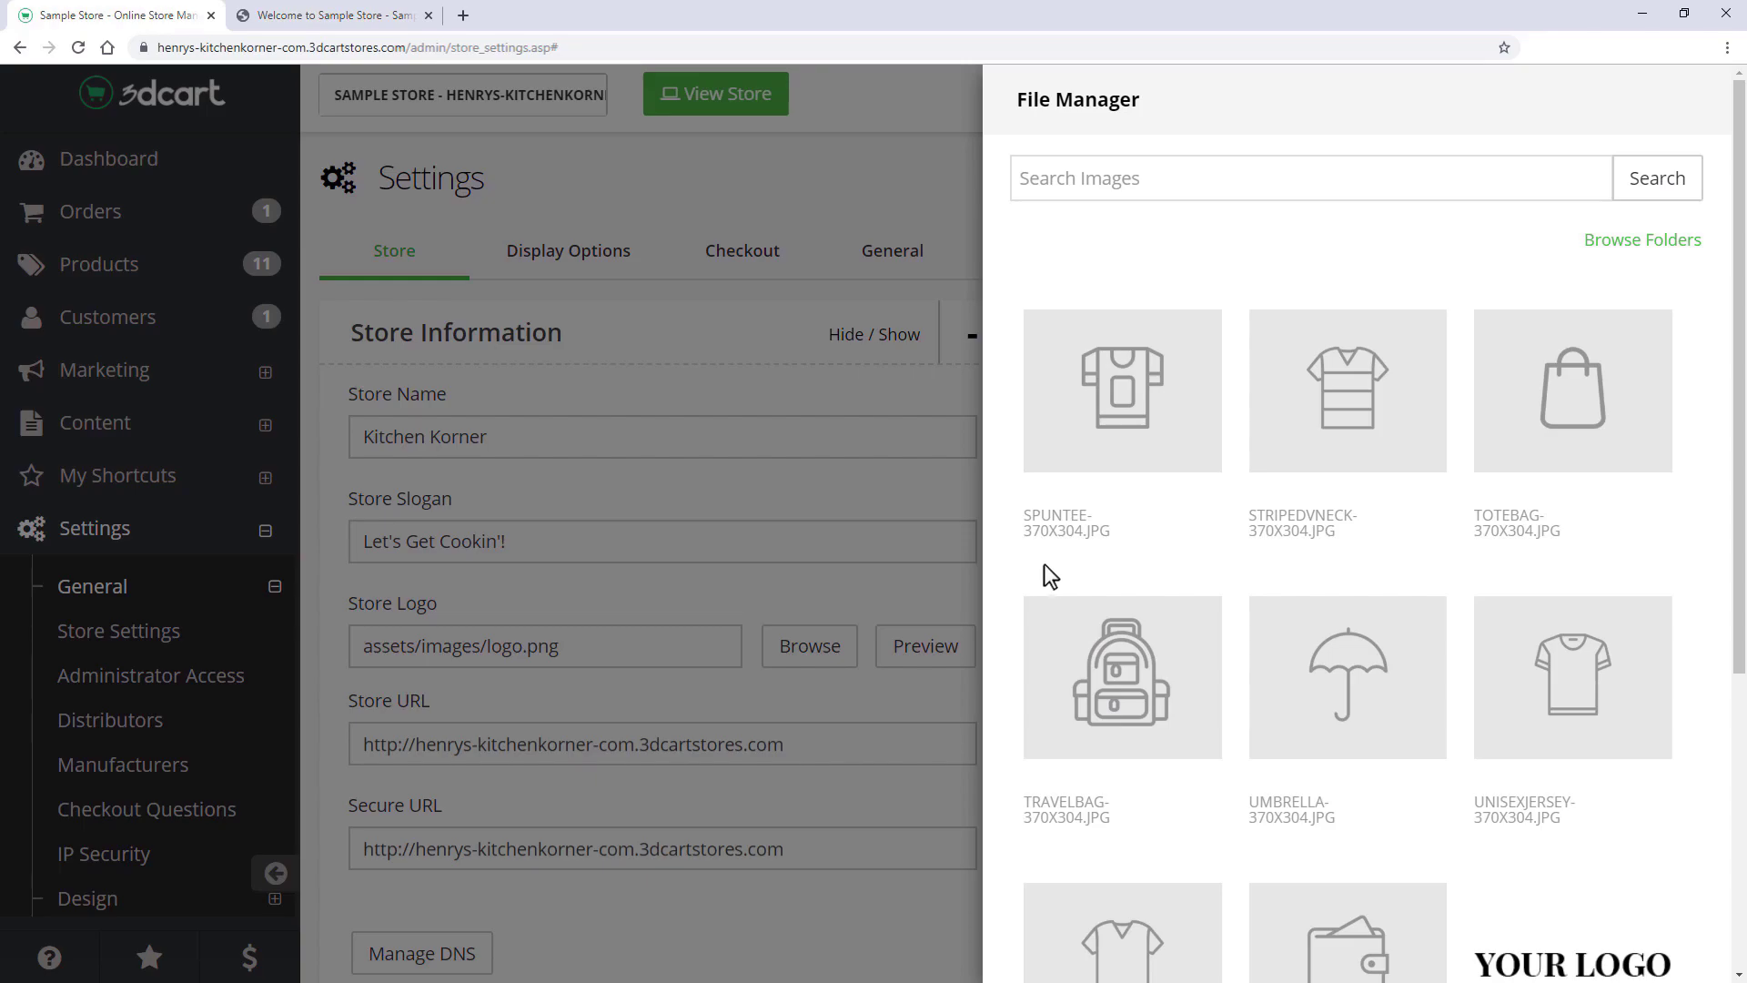
# - Upload kitchenLogo.png and choose the Kitchen Korner image as the Store Logo
pyautogui.scroll(-5, 1376, 664)
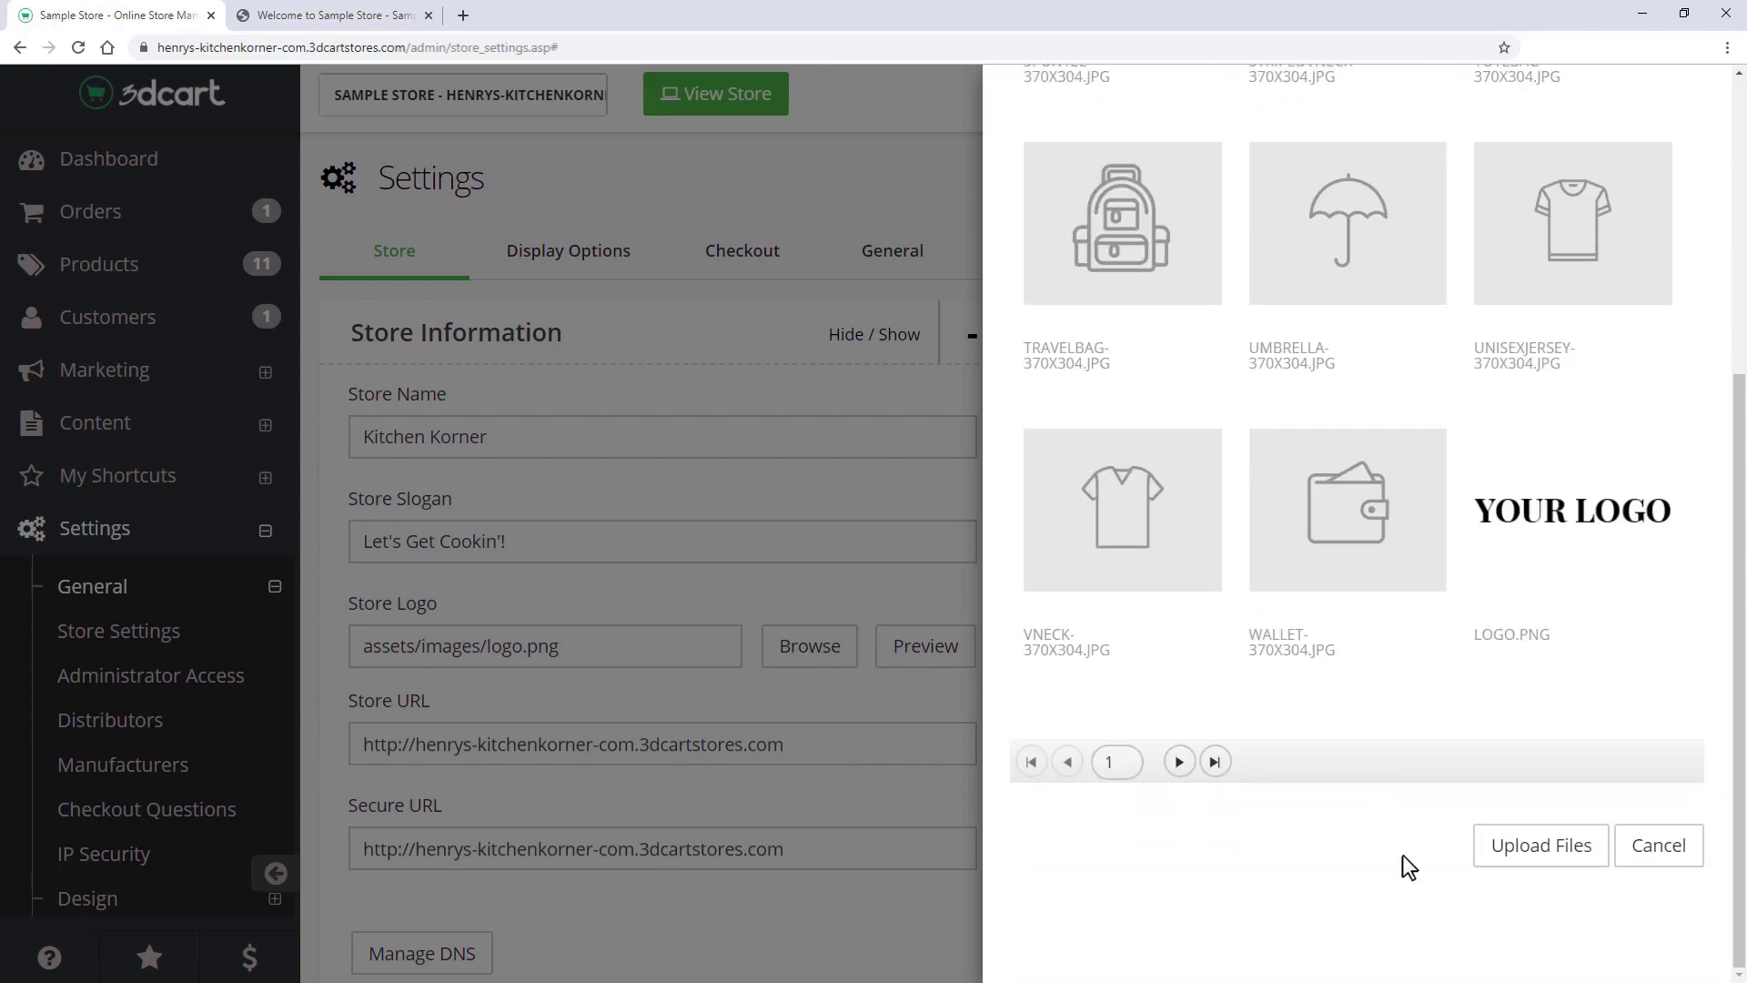
pyautogui.click(1529, 864)
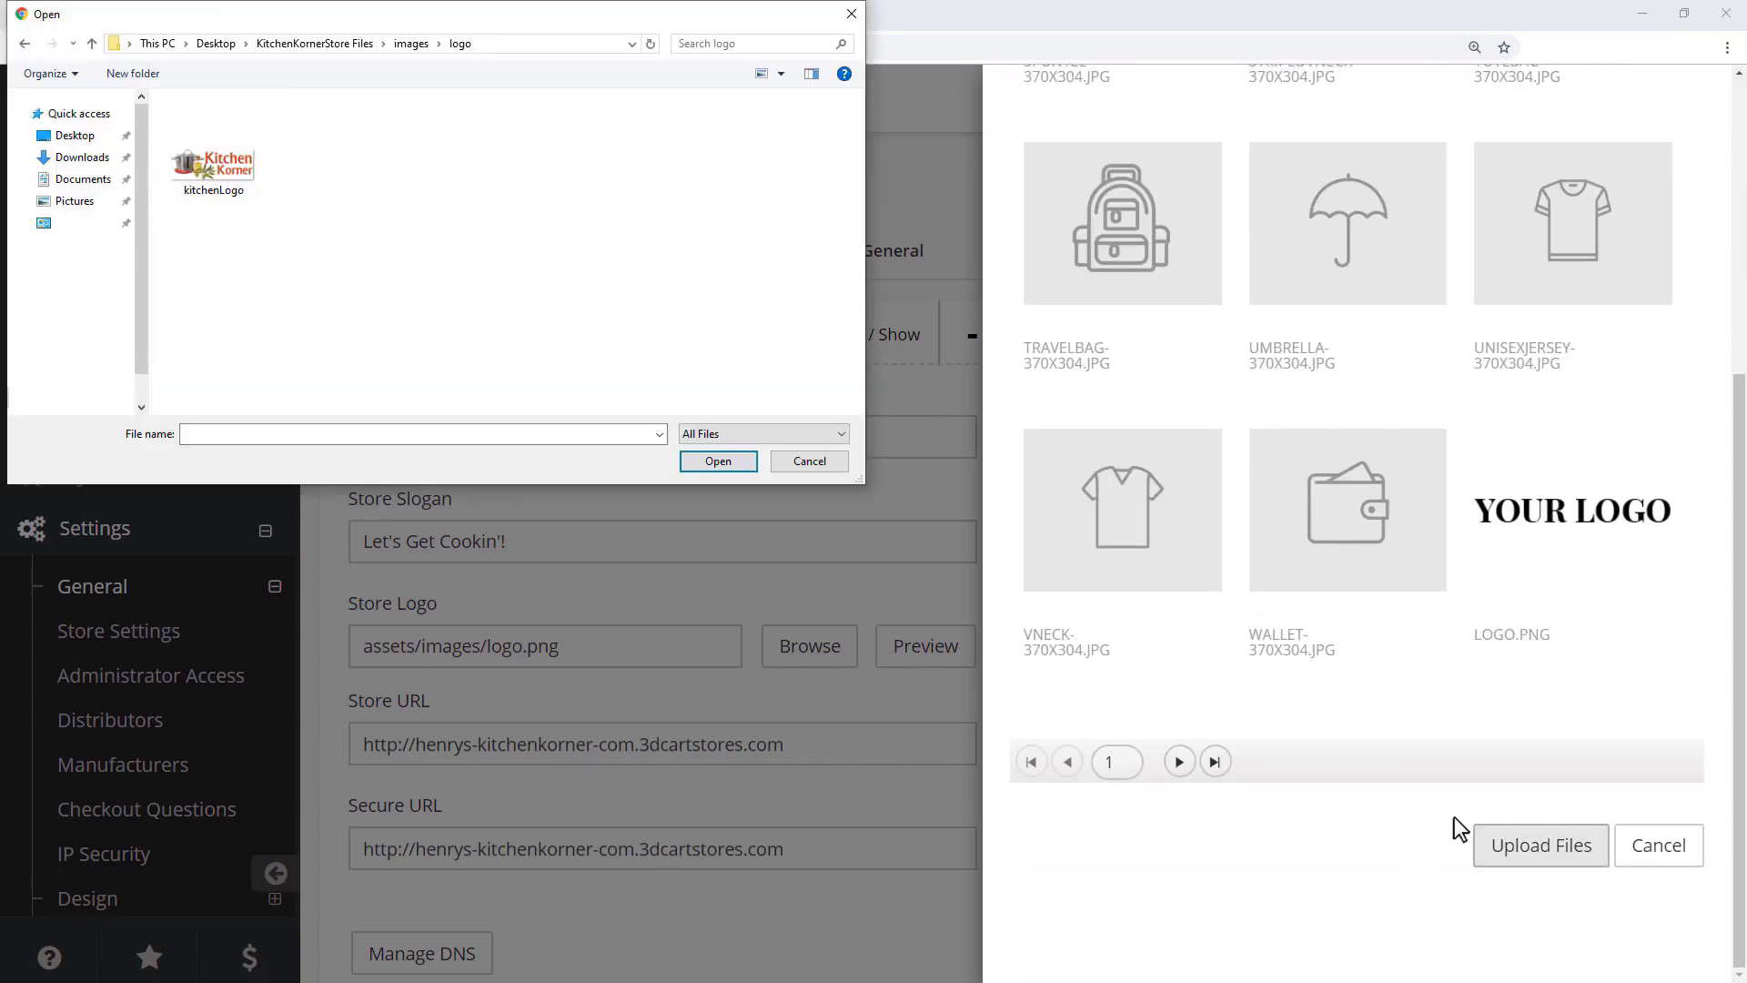
pyautogui.click(212, 150)
pyautogui.click(714, 462)
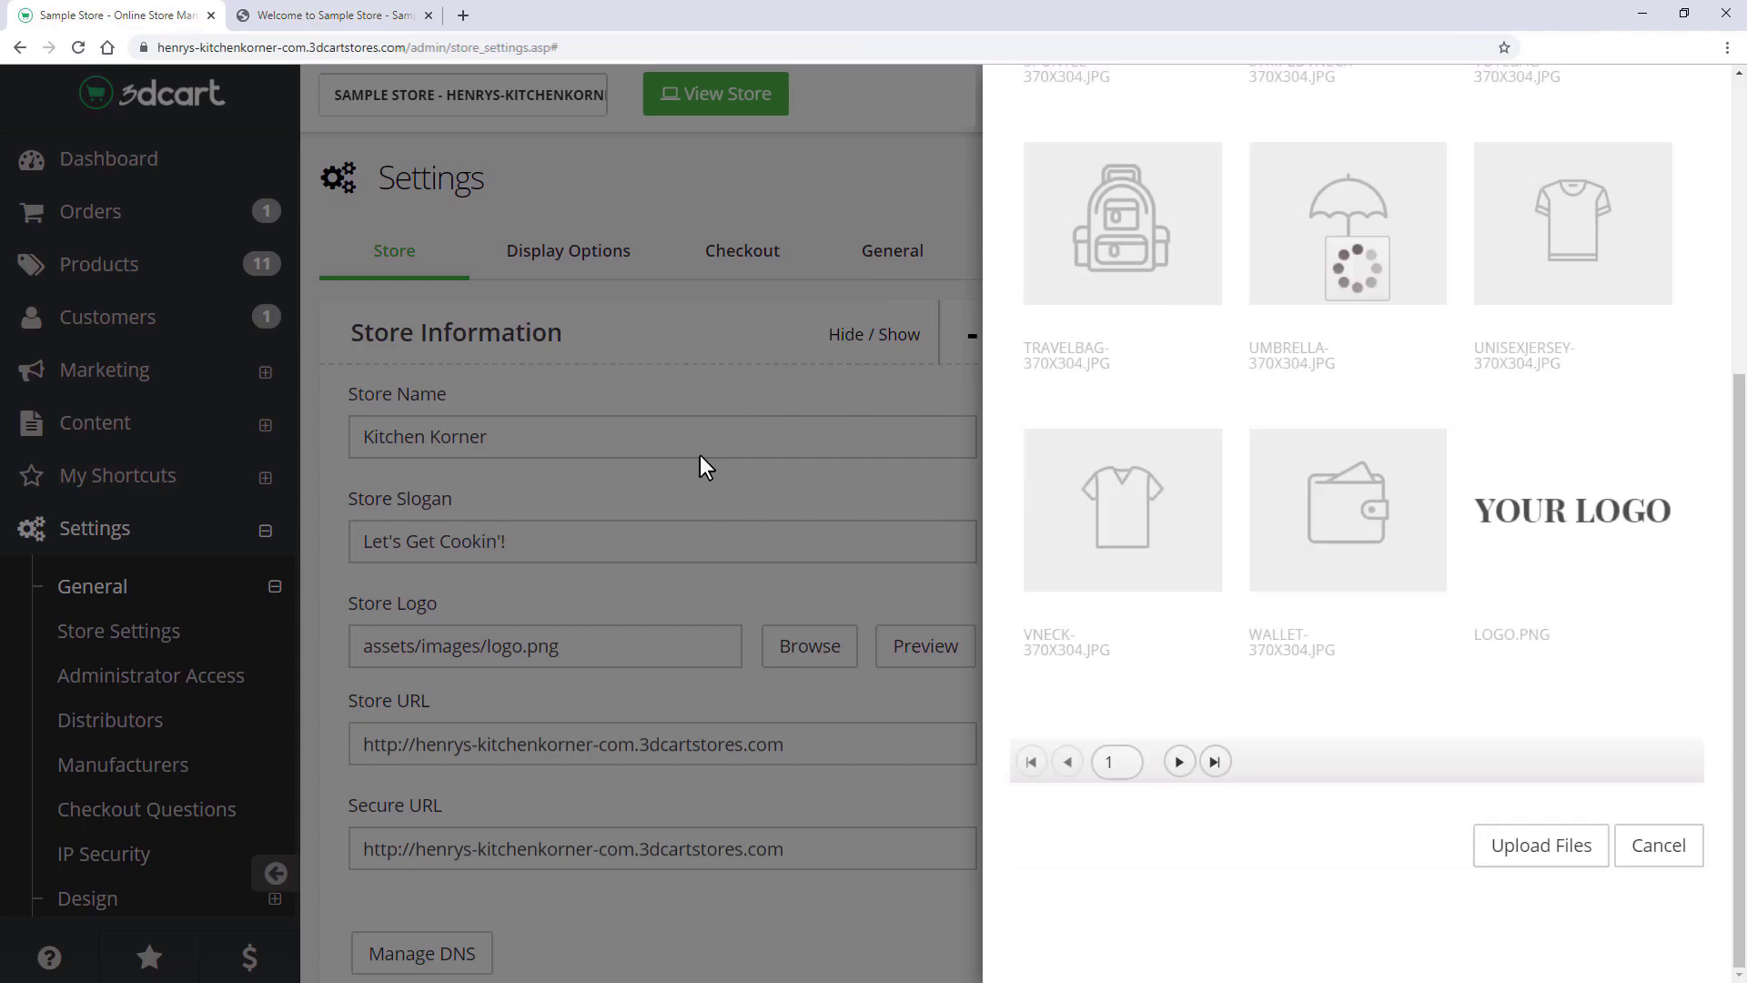
pyautogui.scroll(5, 1391, 515)
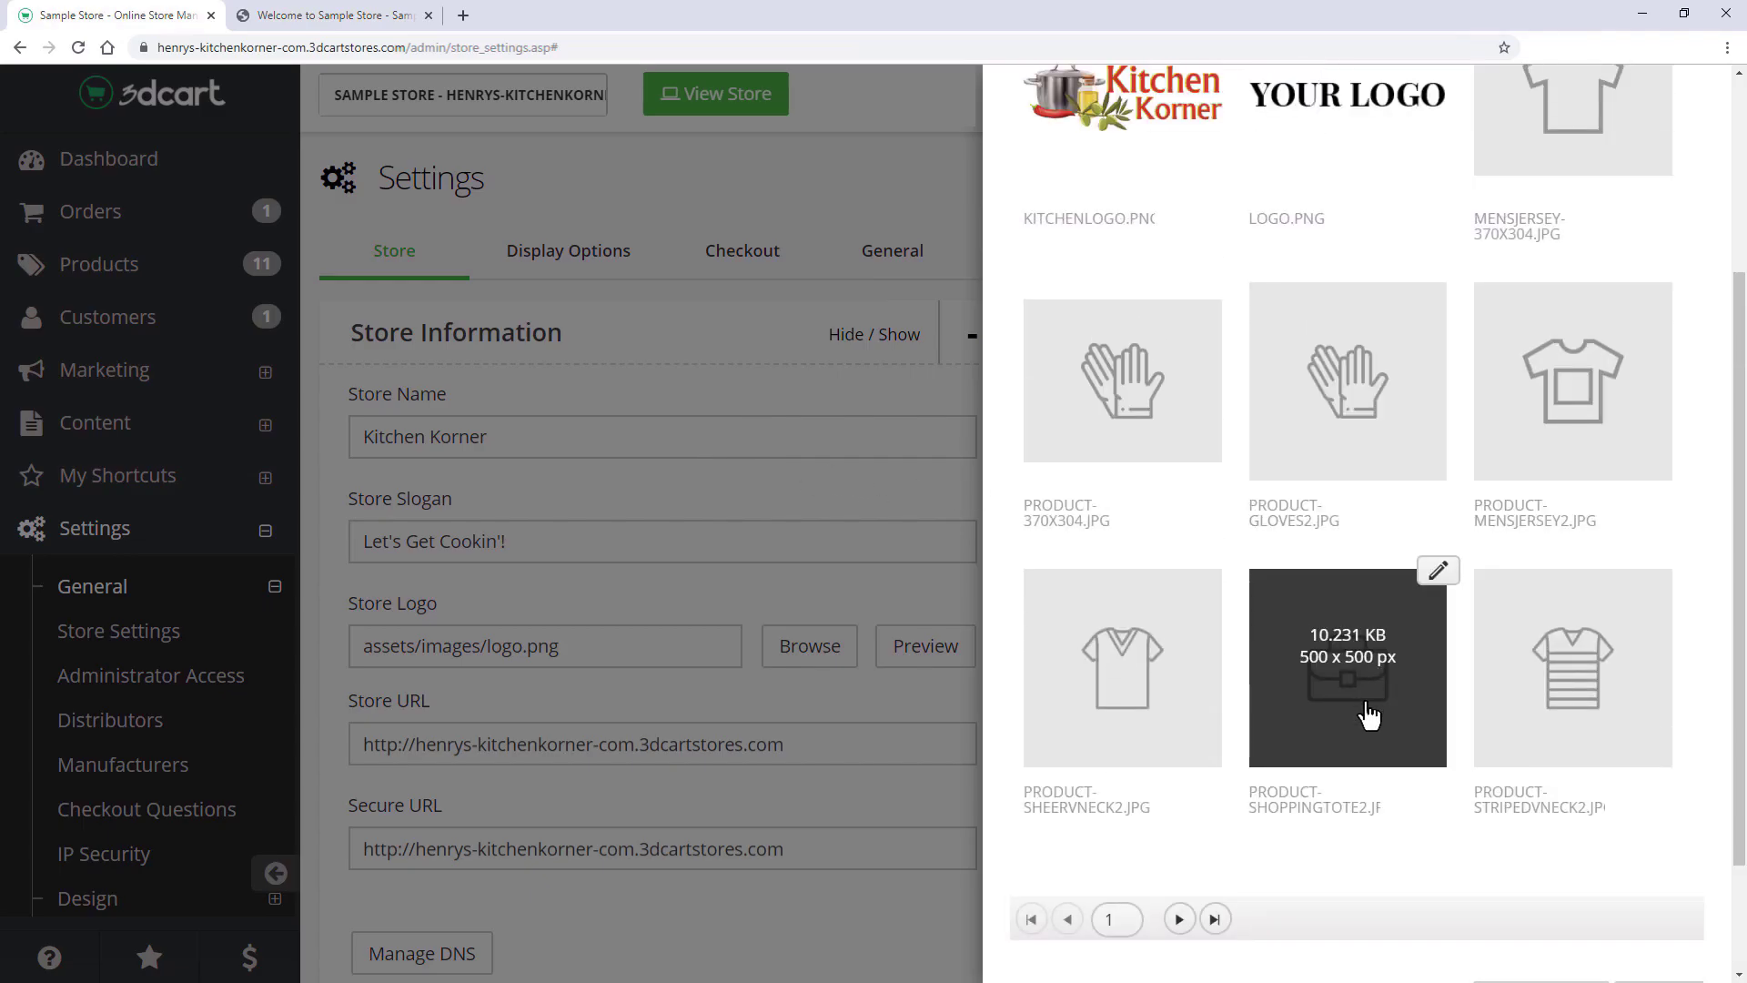
pyautogui.click(1114, 268)
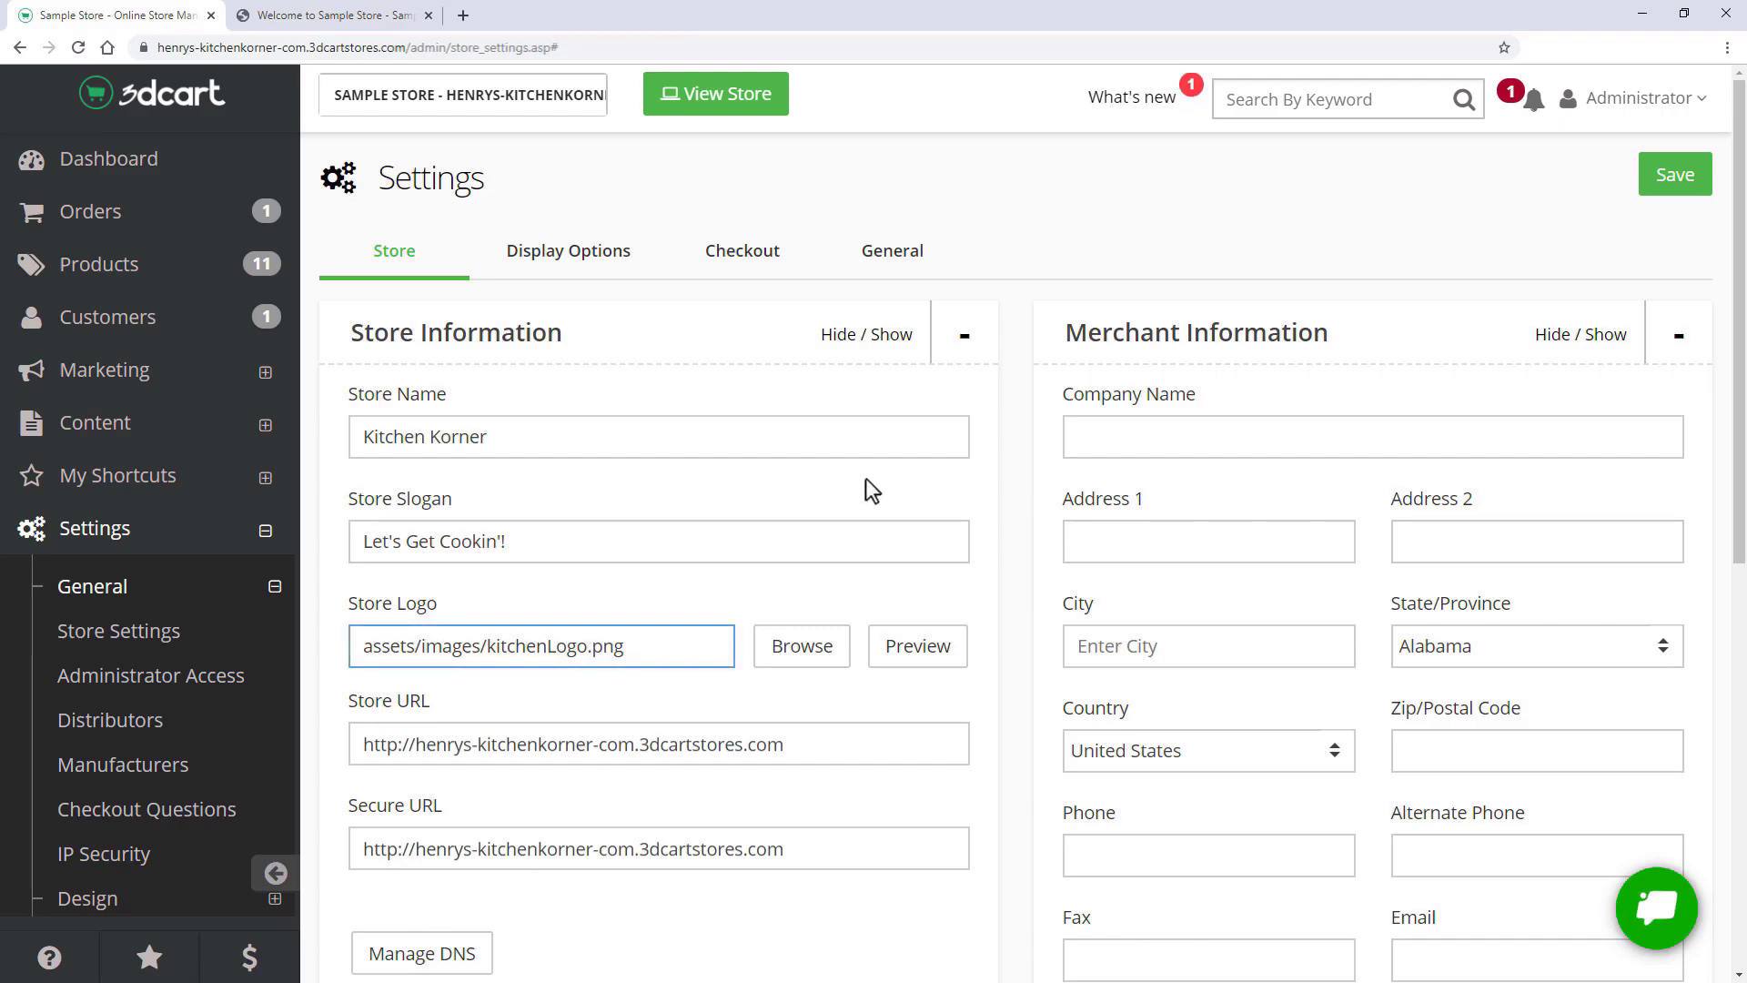
# - Enter 'Kitchen Korner Inc' as the company name and check the storefront
pyautogui.click(1078, 438)
pyautogui.write('Kitchen Ko')
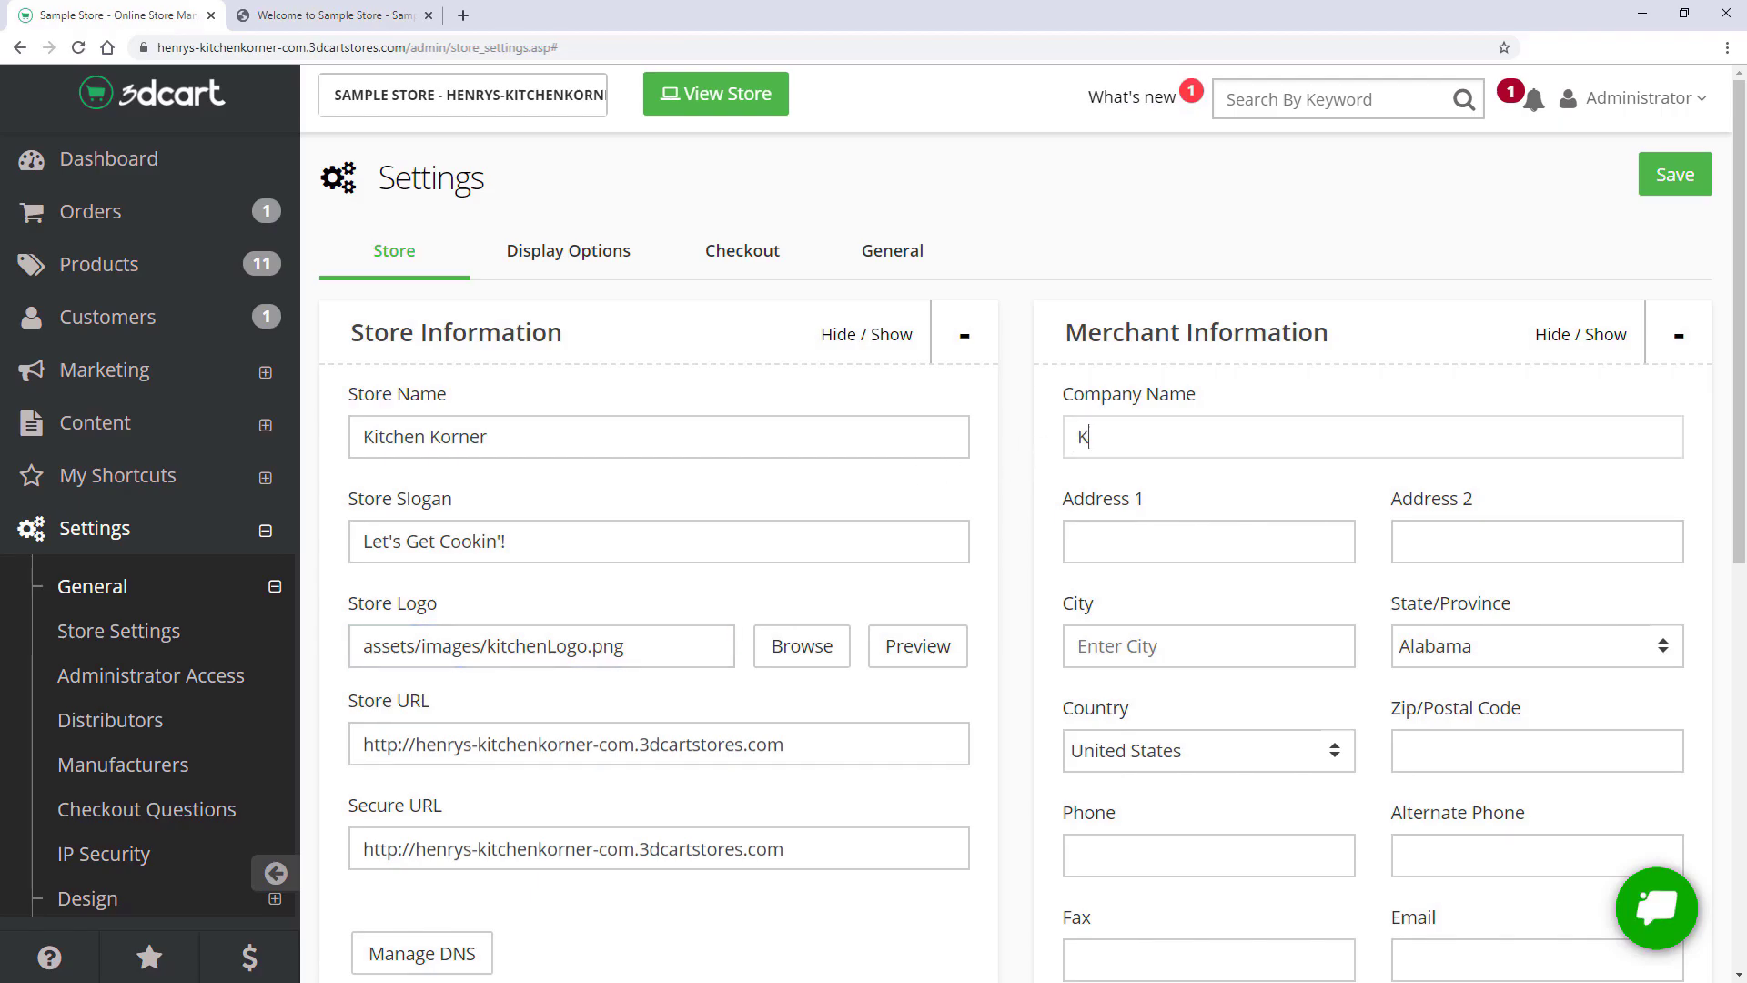
pyautogui.write('rner Inc.')
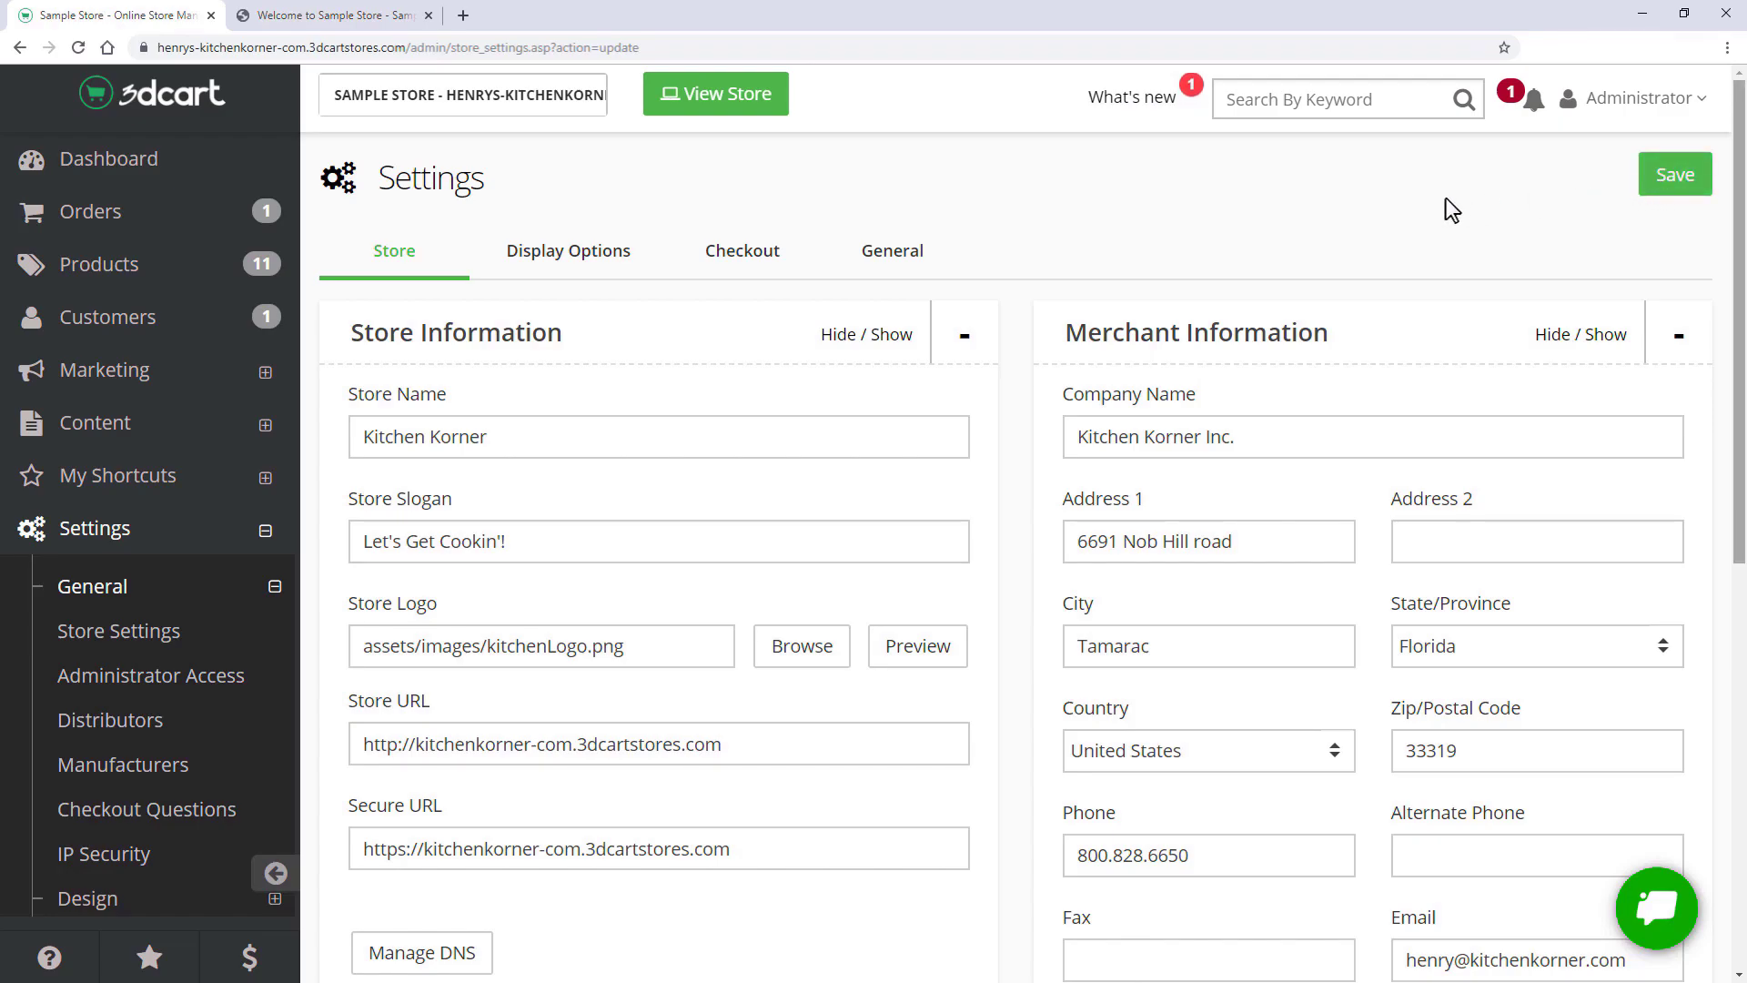
pyautogui.click(717, 100)
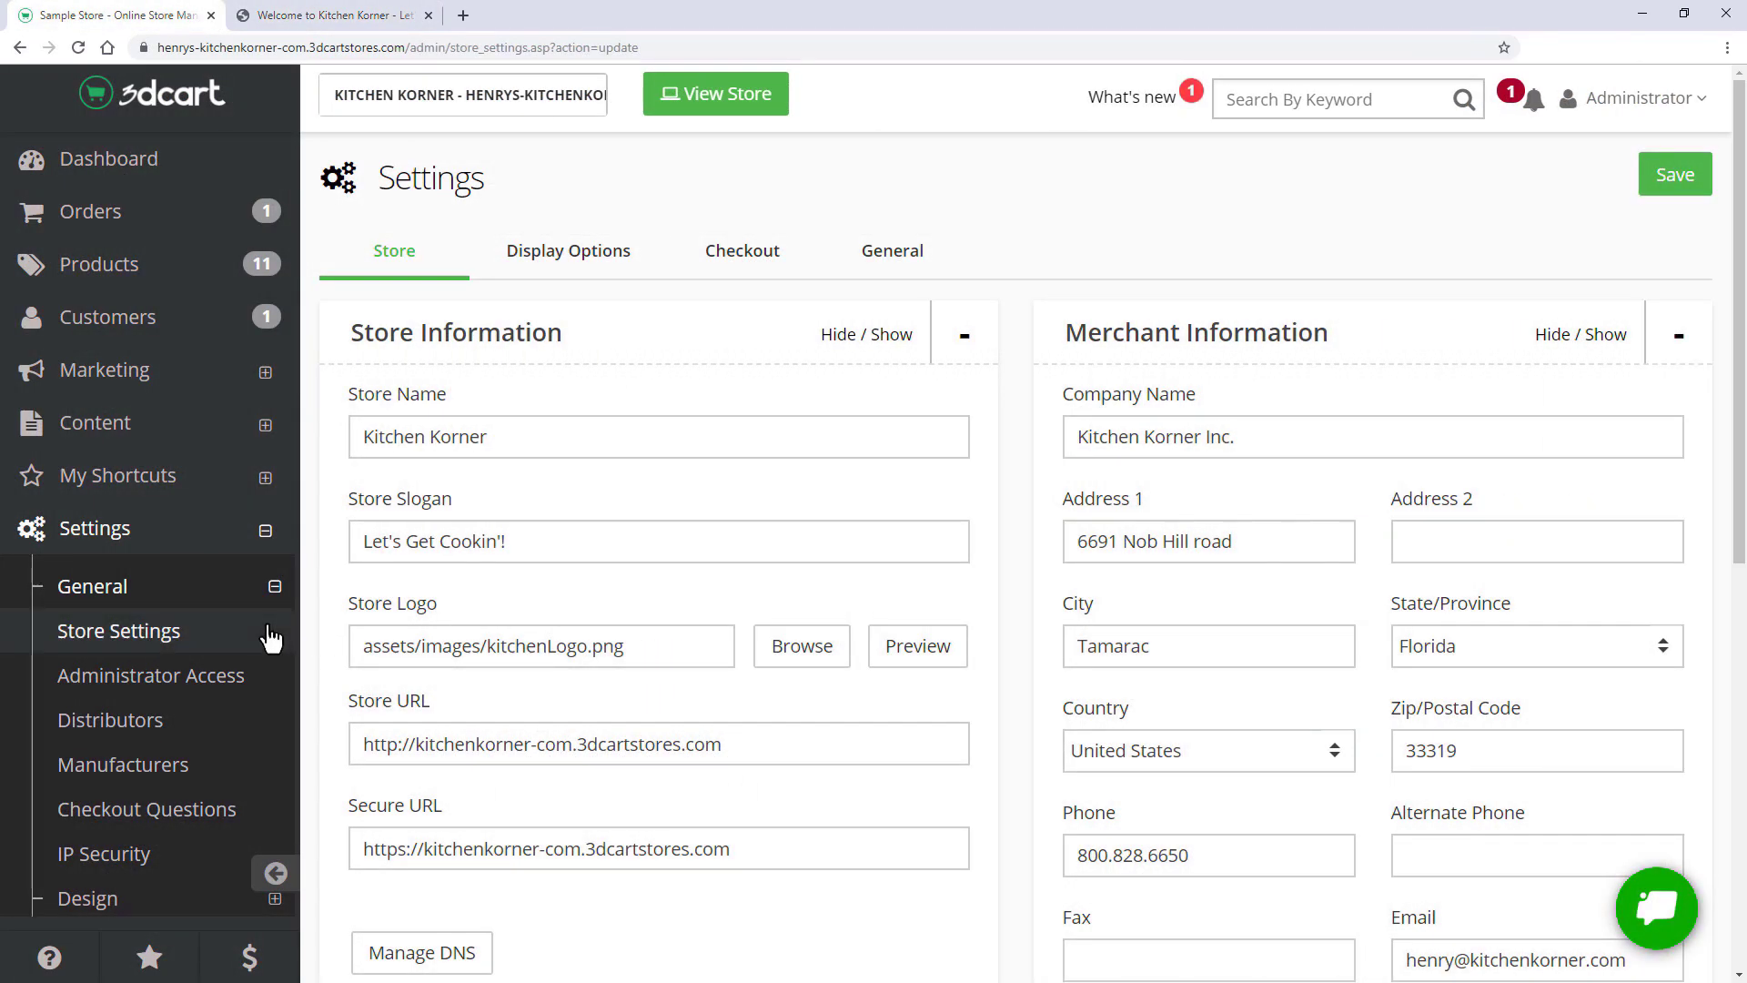
# - Open Design > Themes & Styles and scroll through the free themes
pyautogui.click(207, 602)
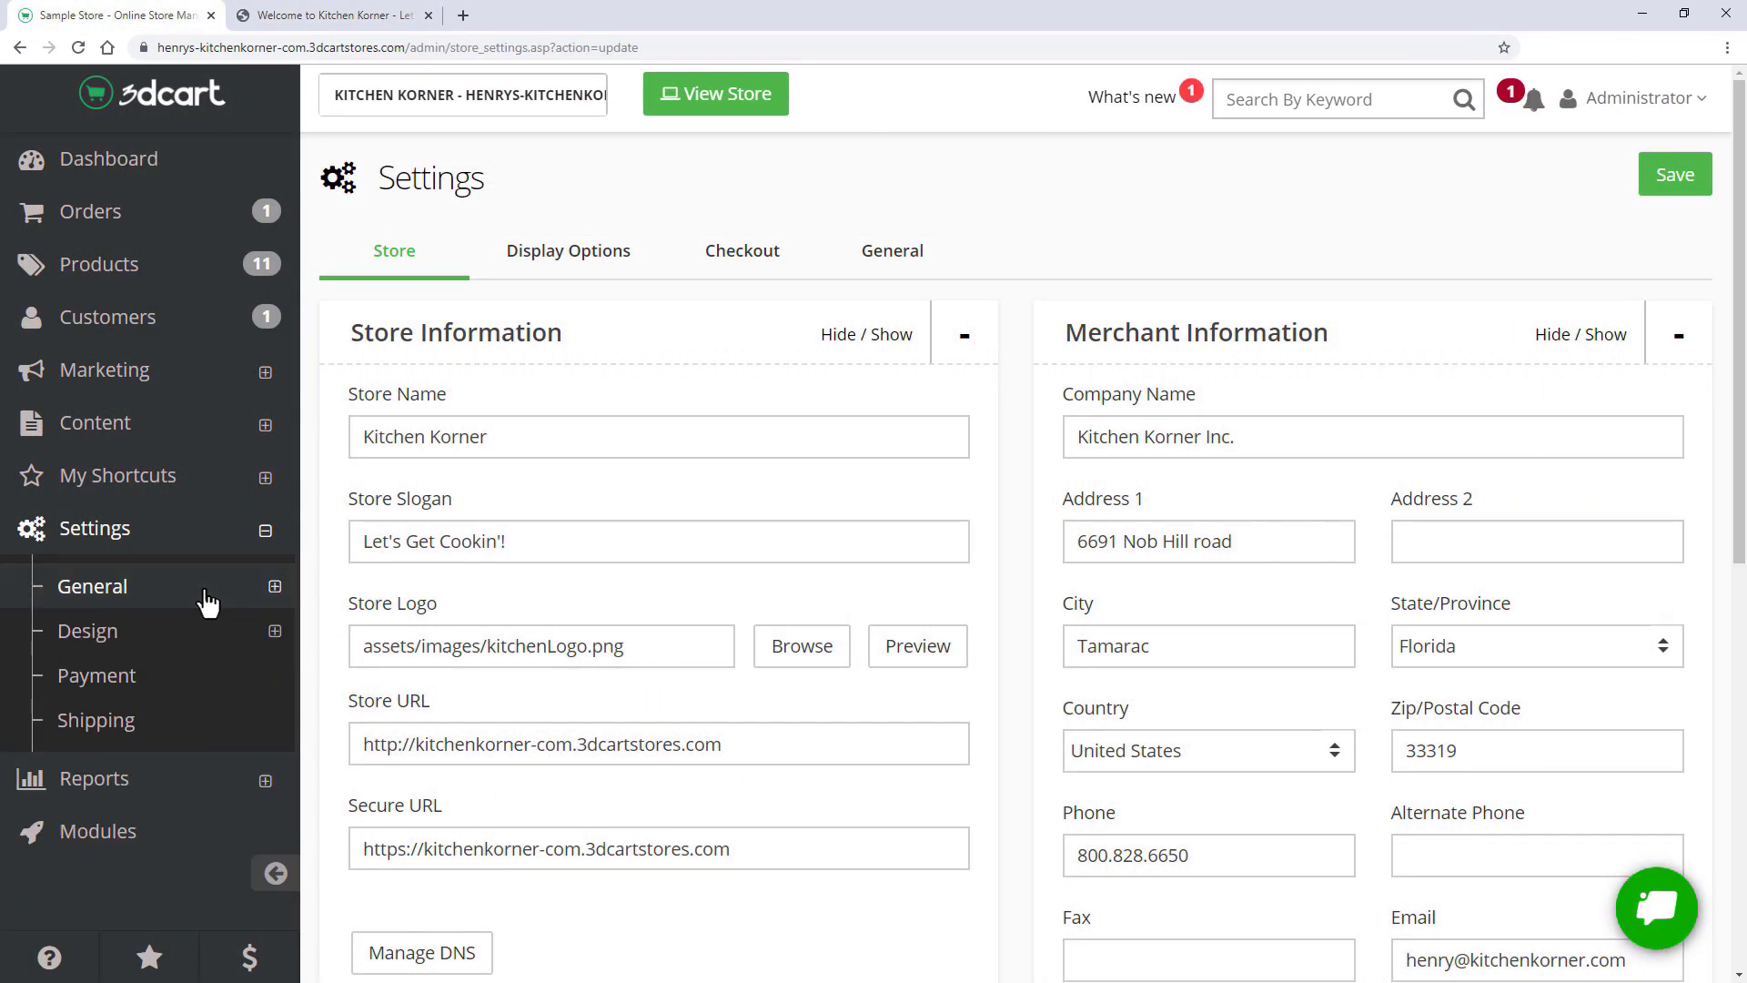
pyautogui.click(205, 641)
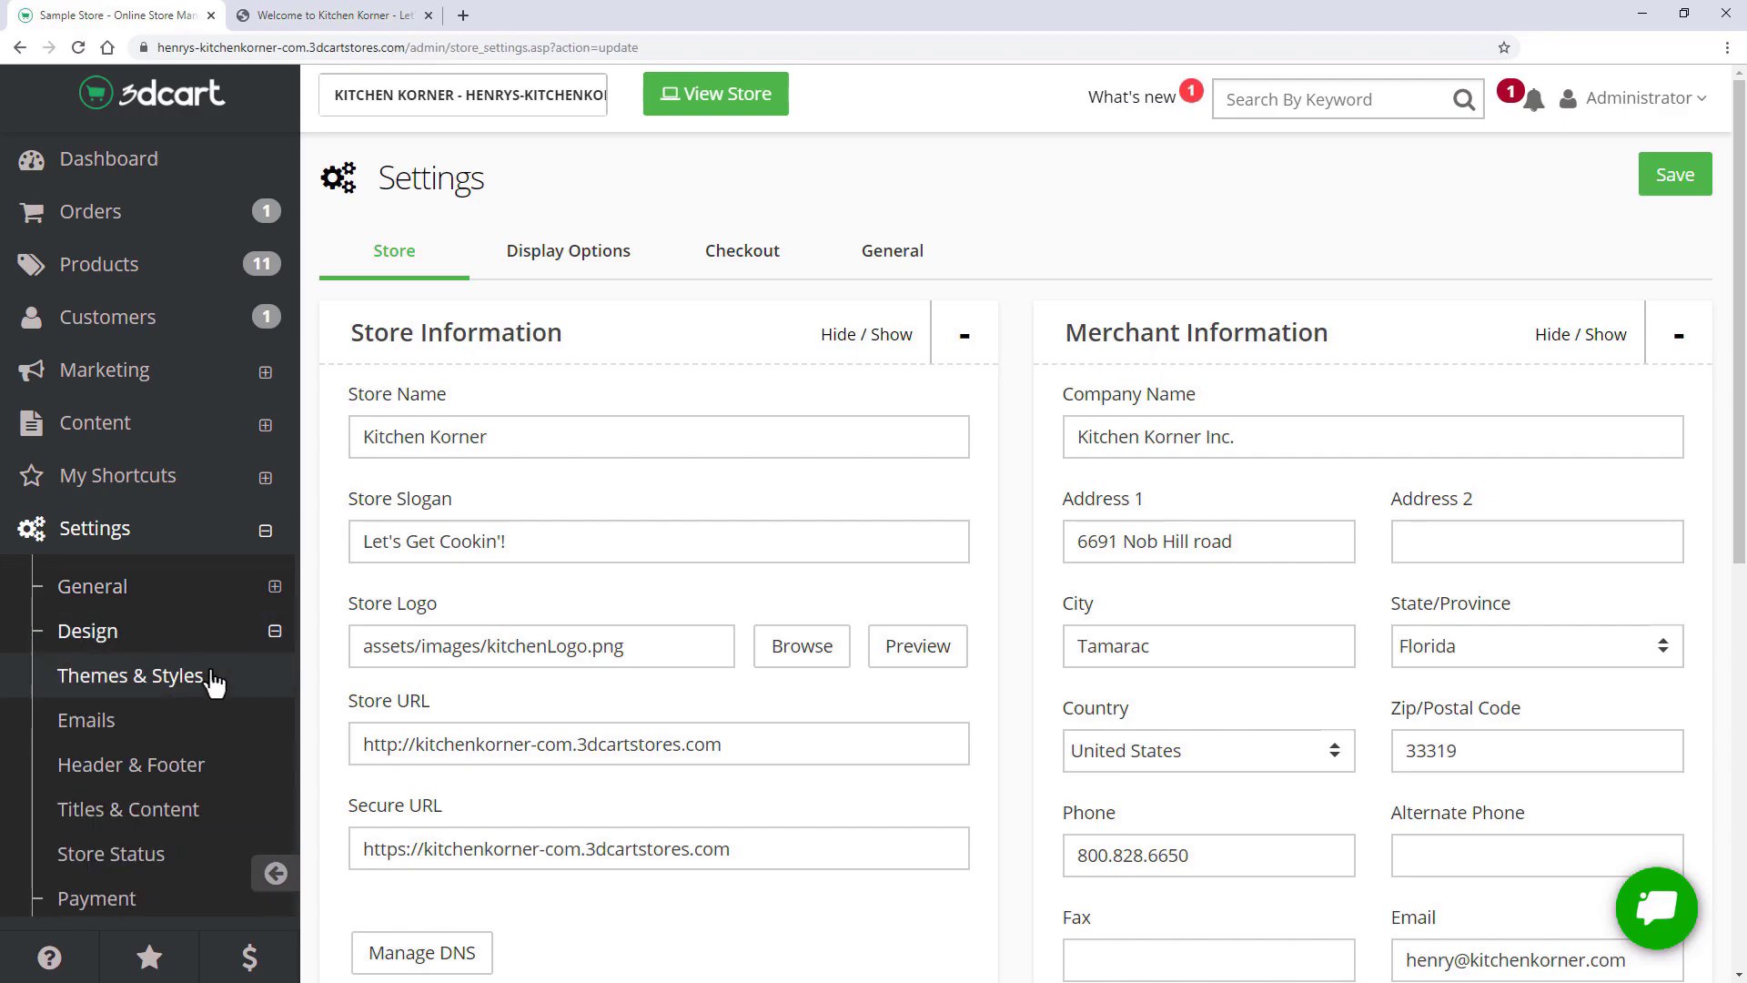
pyautogui.click(215, 683)
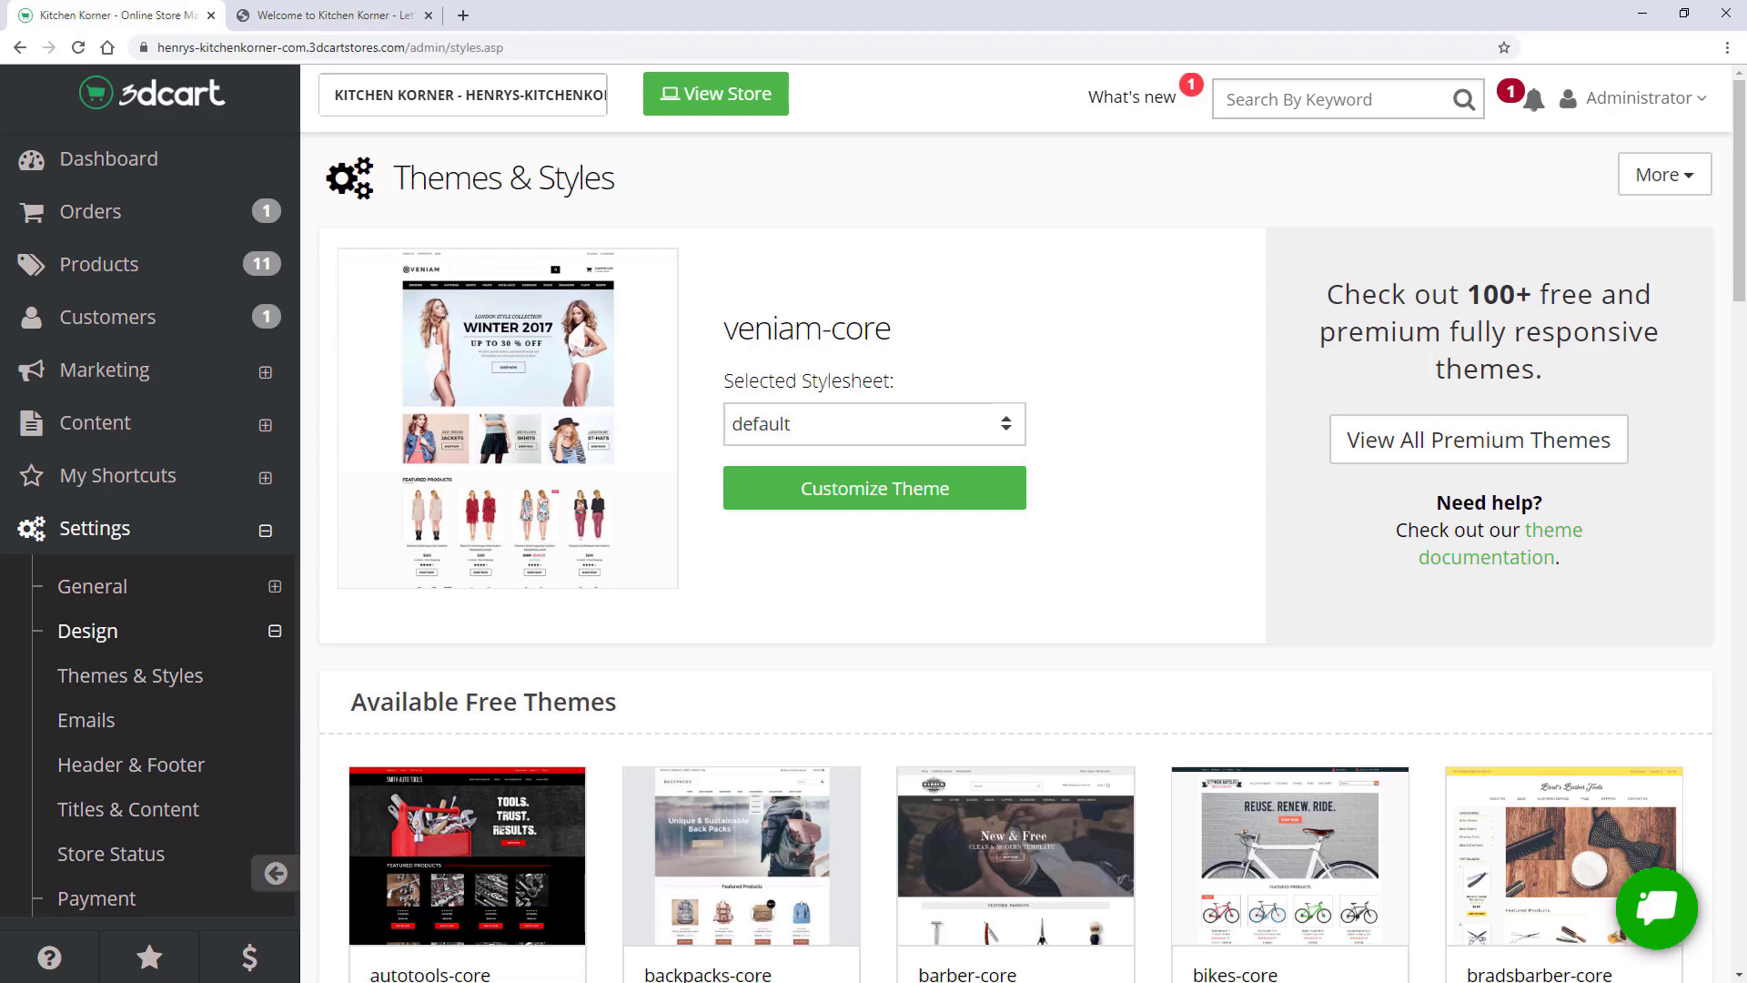
pyautogui.scroll(-3, 875, 475)
pyautogui.scroll(-5, 875, 474)
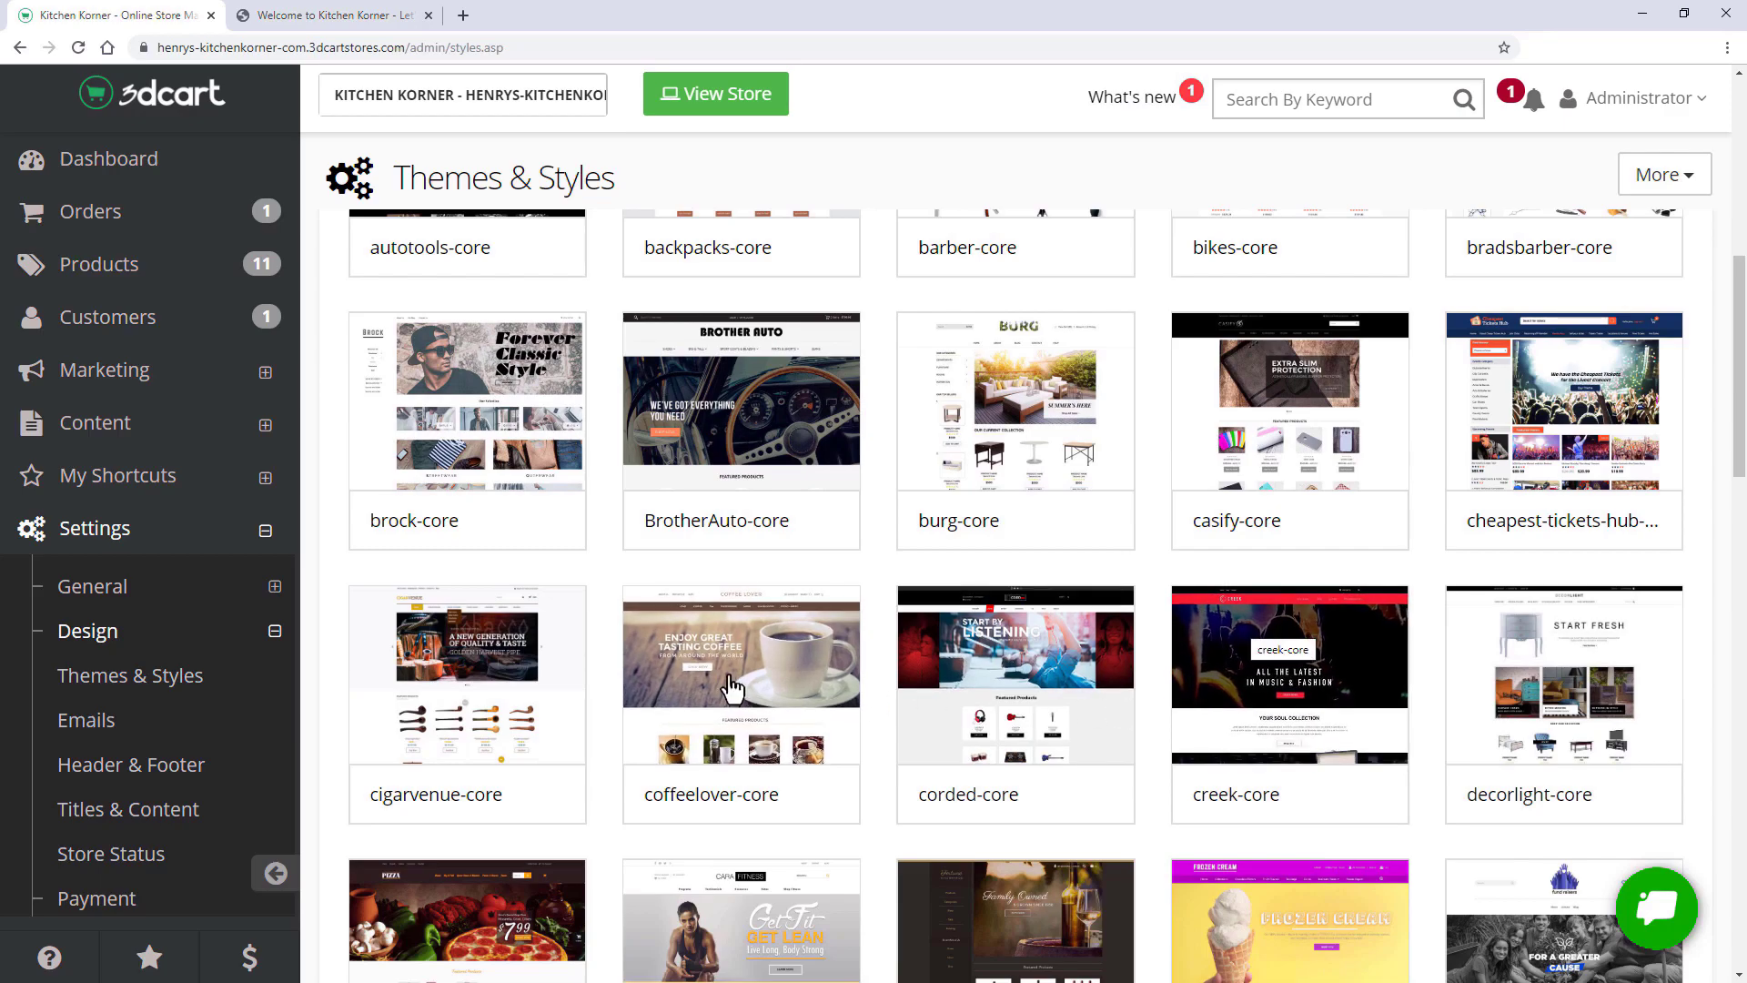
pyautogui.scroll(-4, 733, 686)
pyautogui.scroll(-2, 1008, 655)
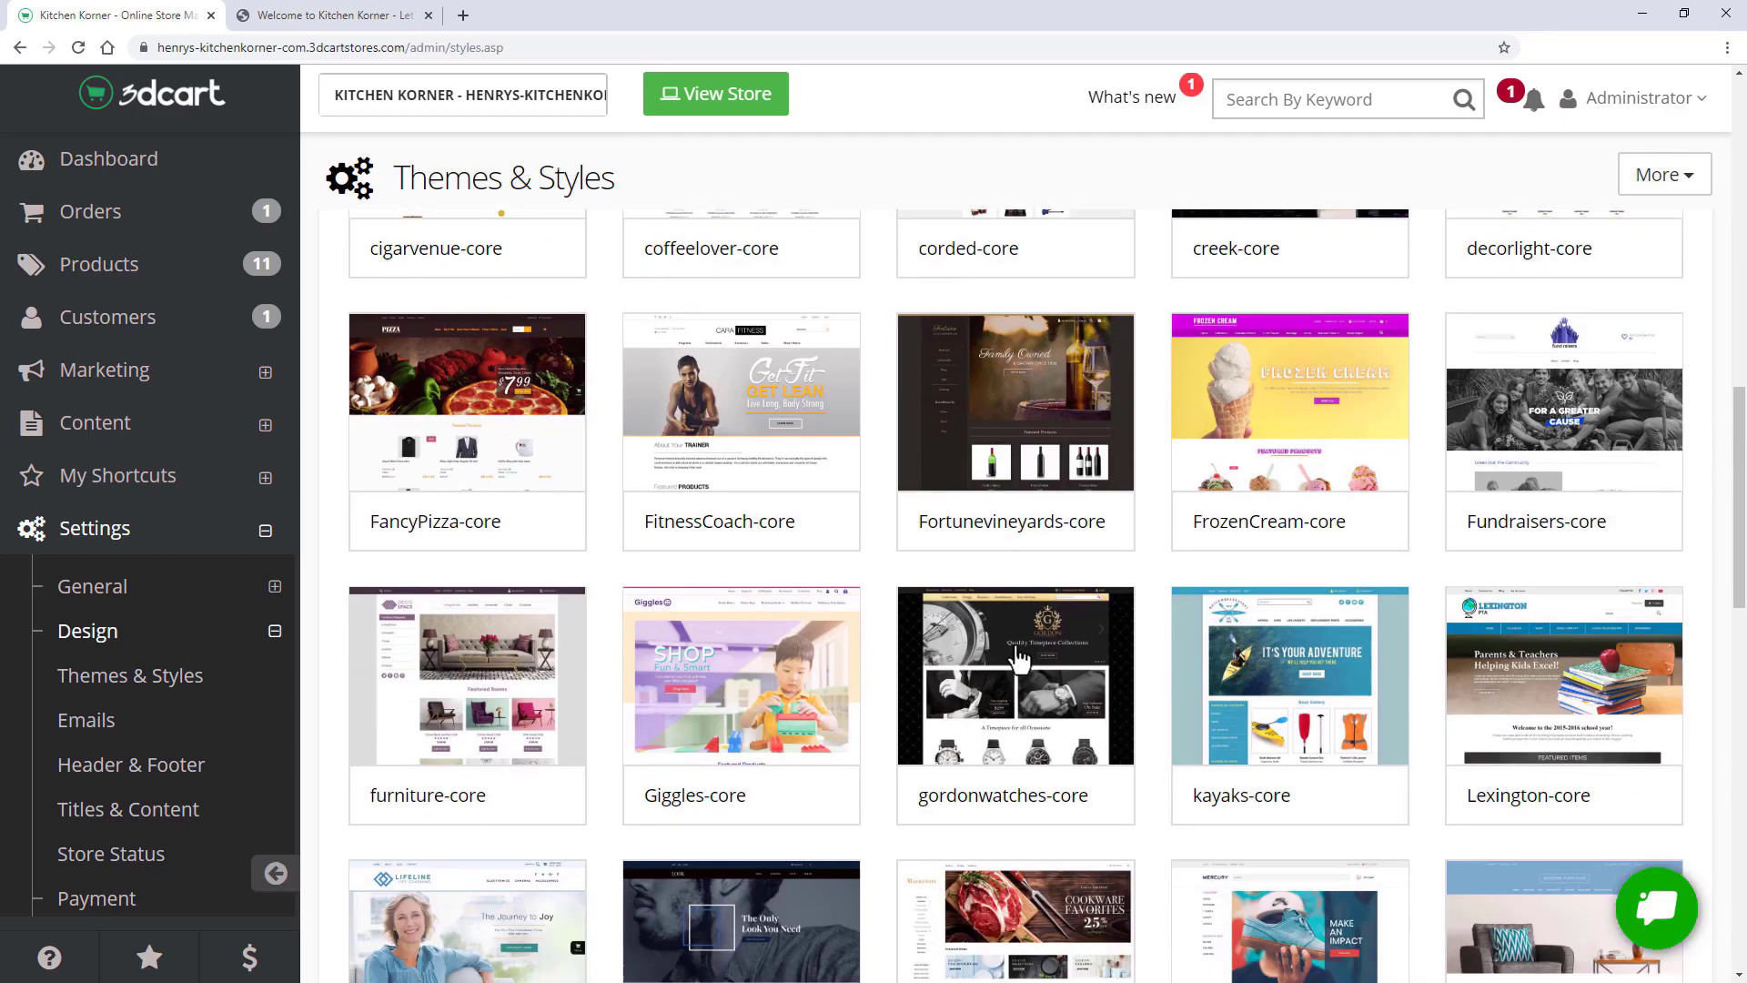
# - Preview the Lexington-core theme, close the preview, and browse the theme list again
pyautogui.click(1625, 719)
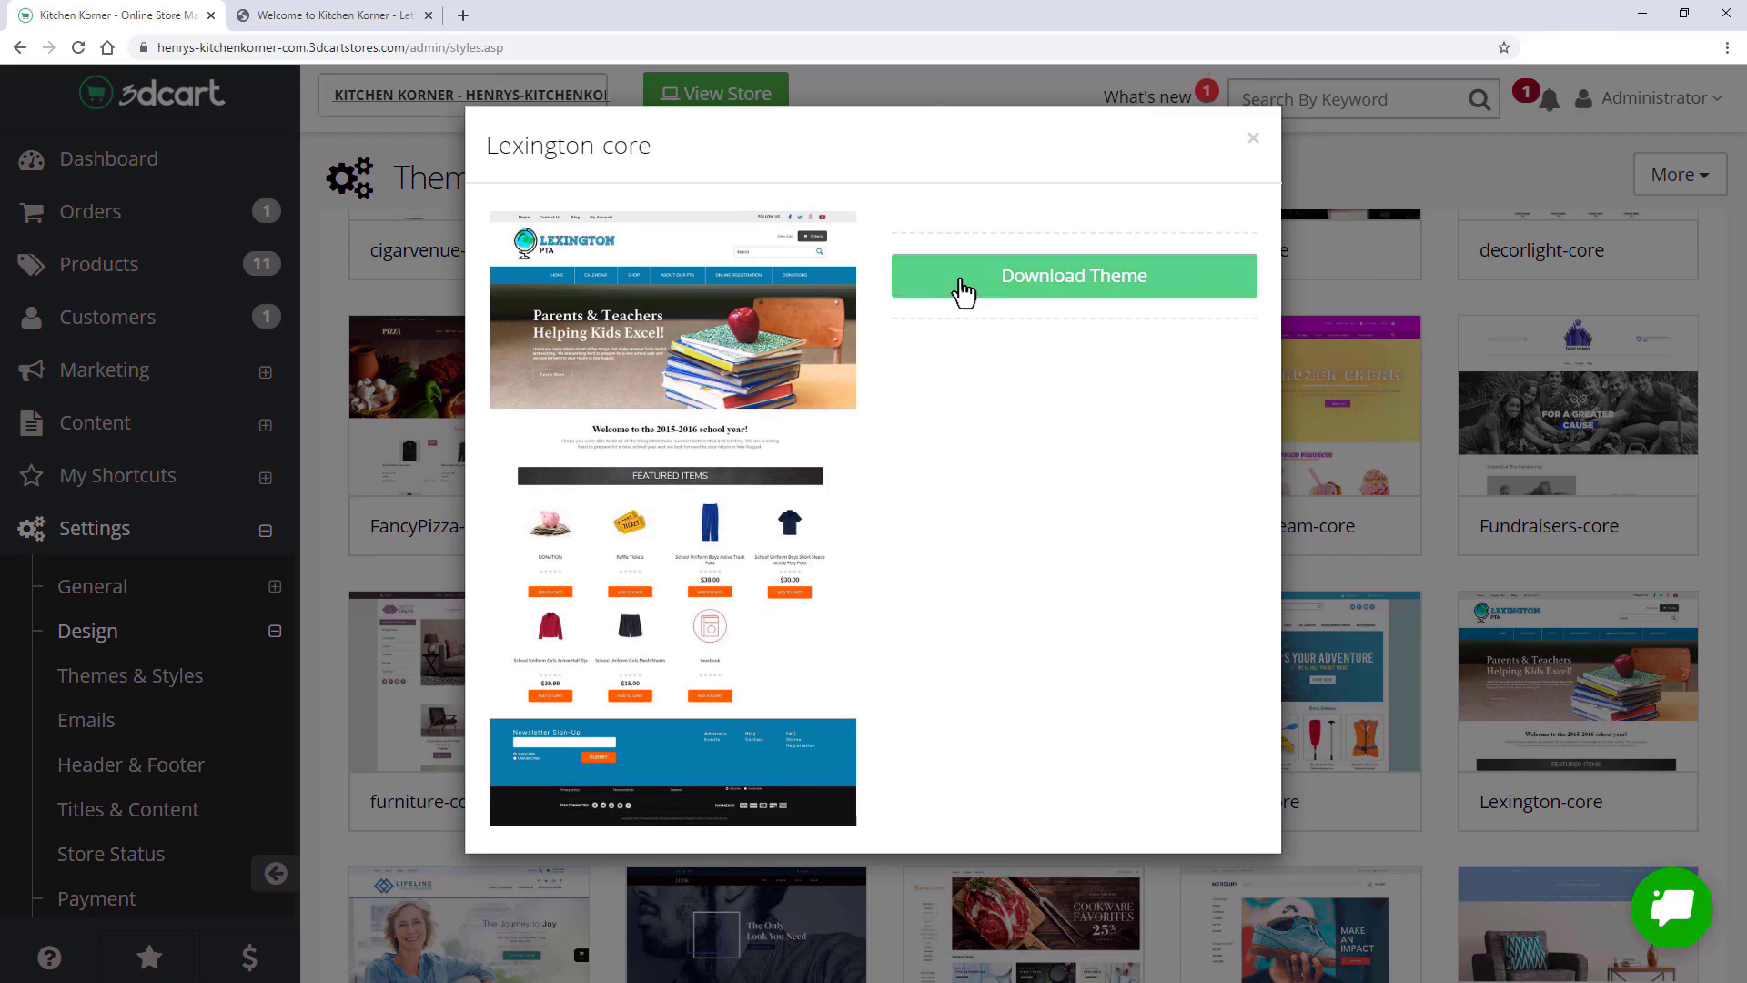
pyautogui.click(1254, 146)
pyautogui.scroll(-6, 1255, 146)
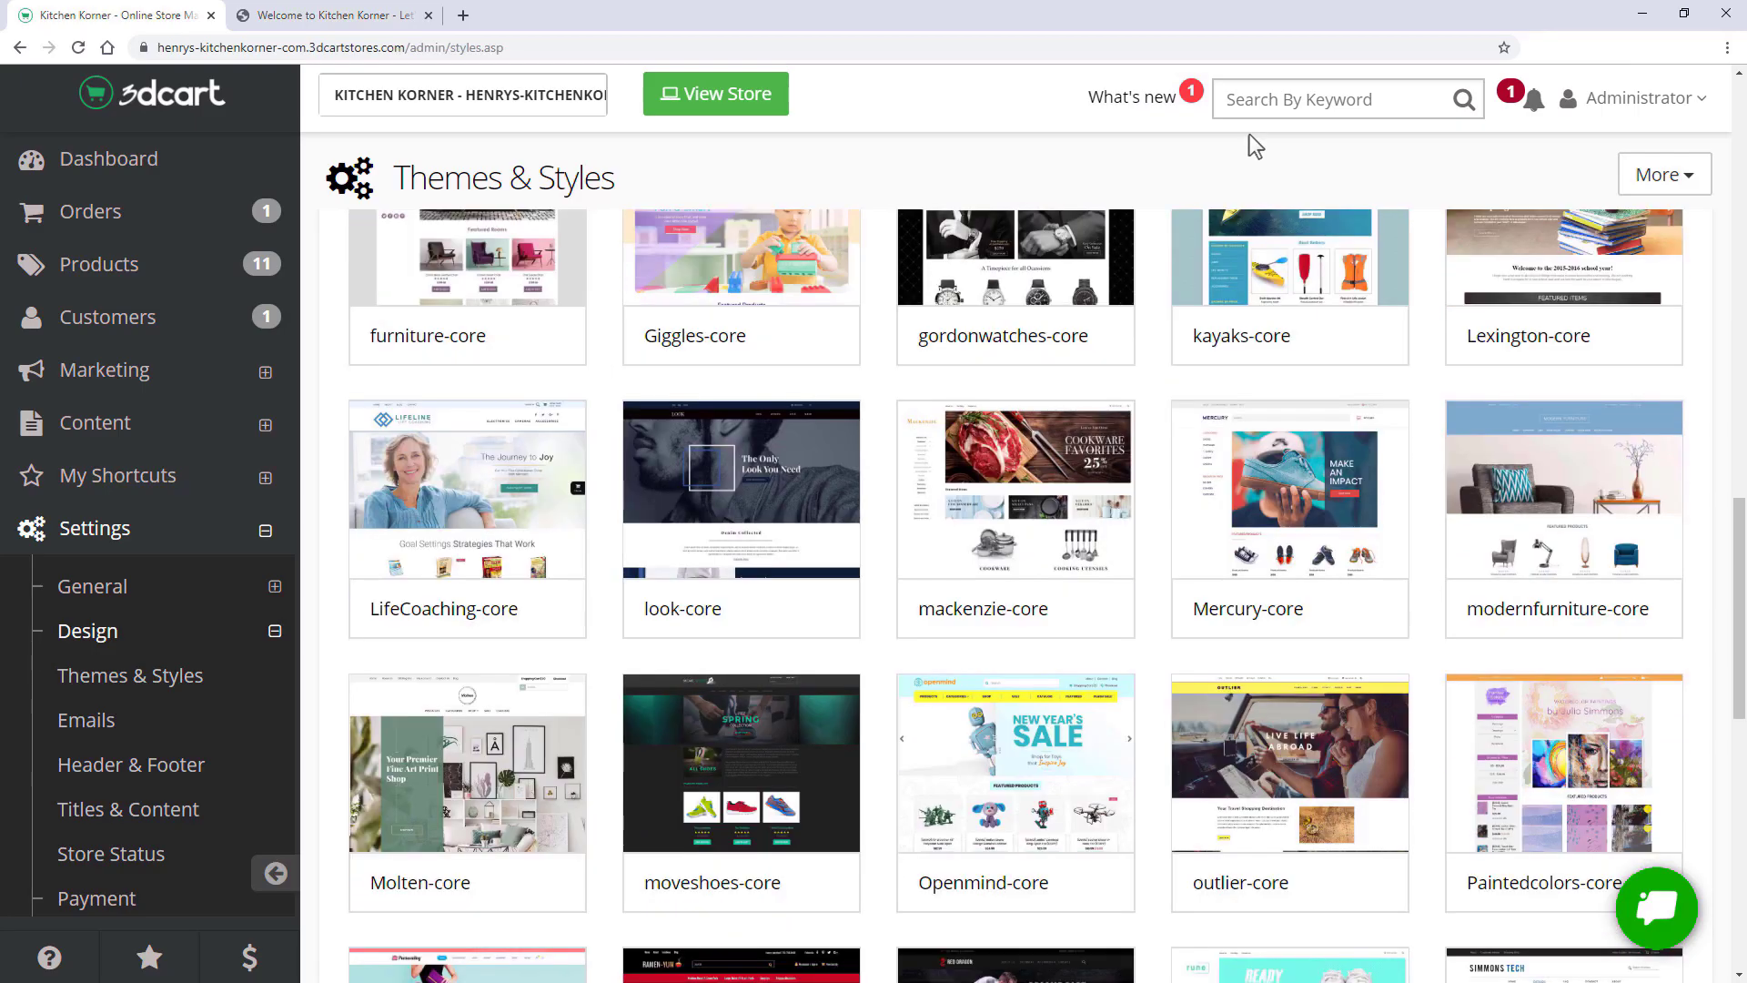
pyautogui.scroll(-10, 1254, 145)
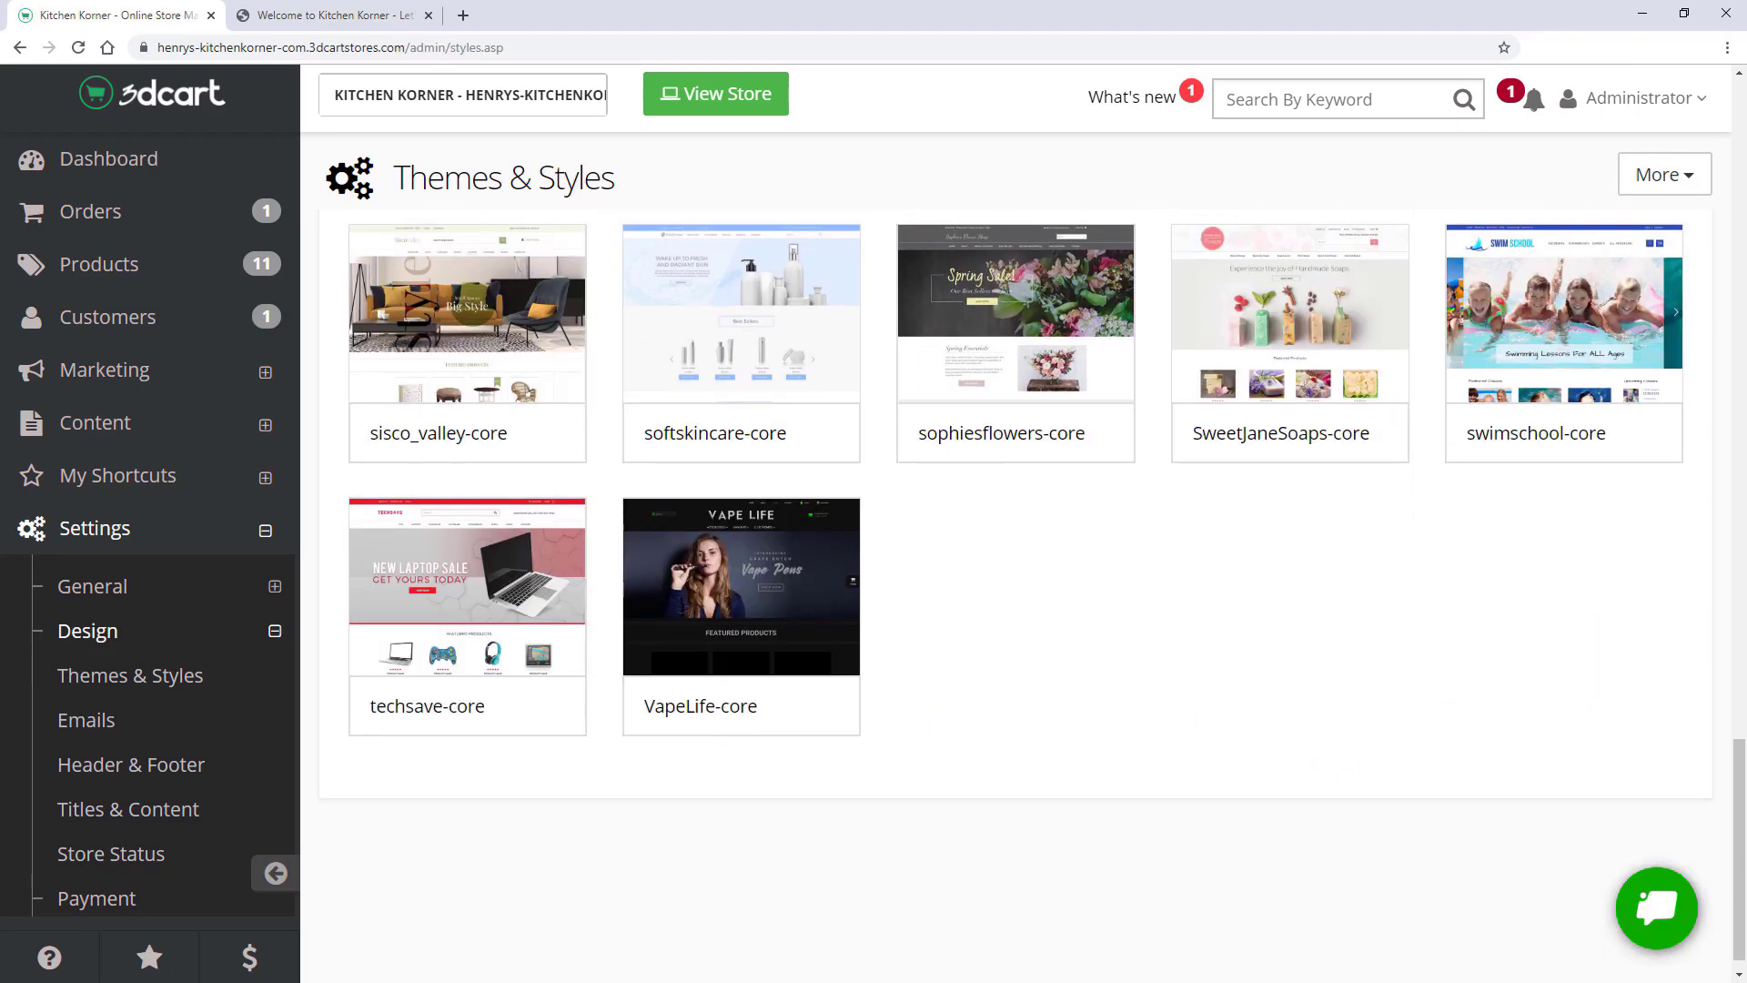
pyautogui.scroll(10, 1014, 591)
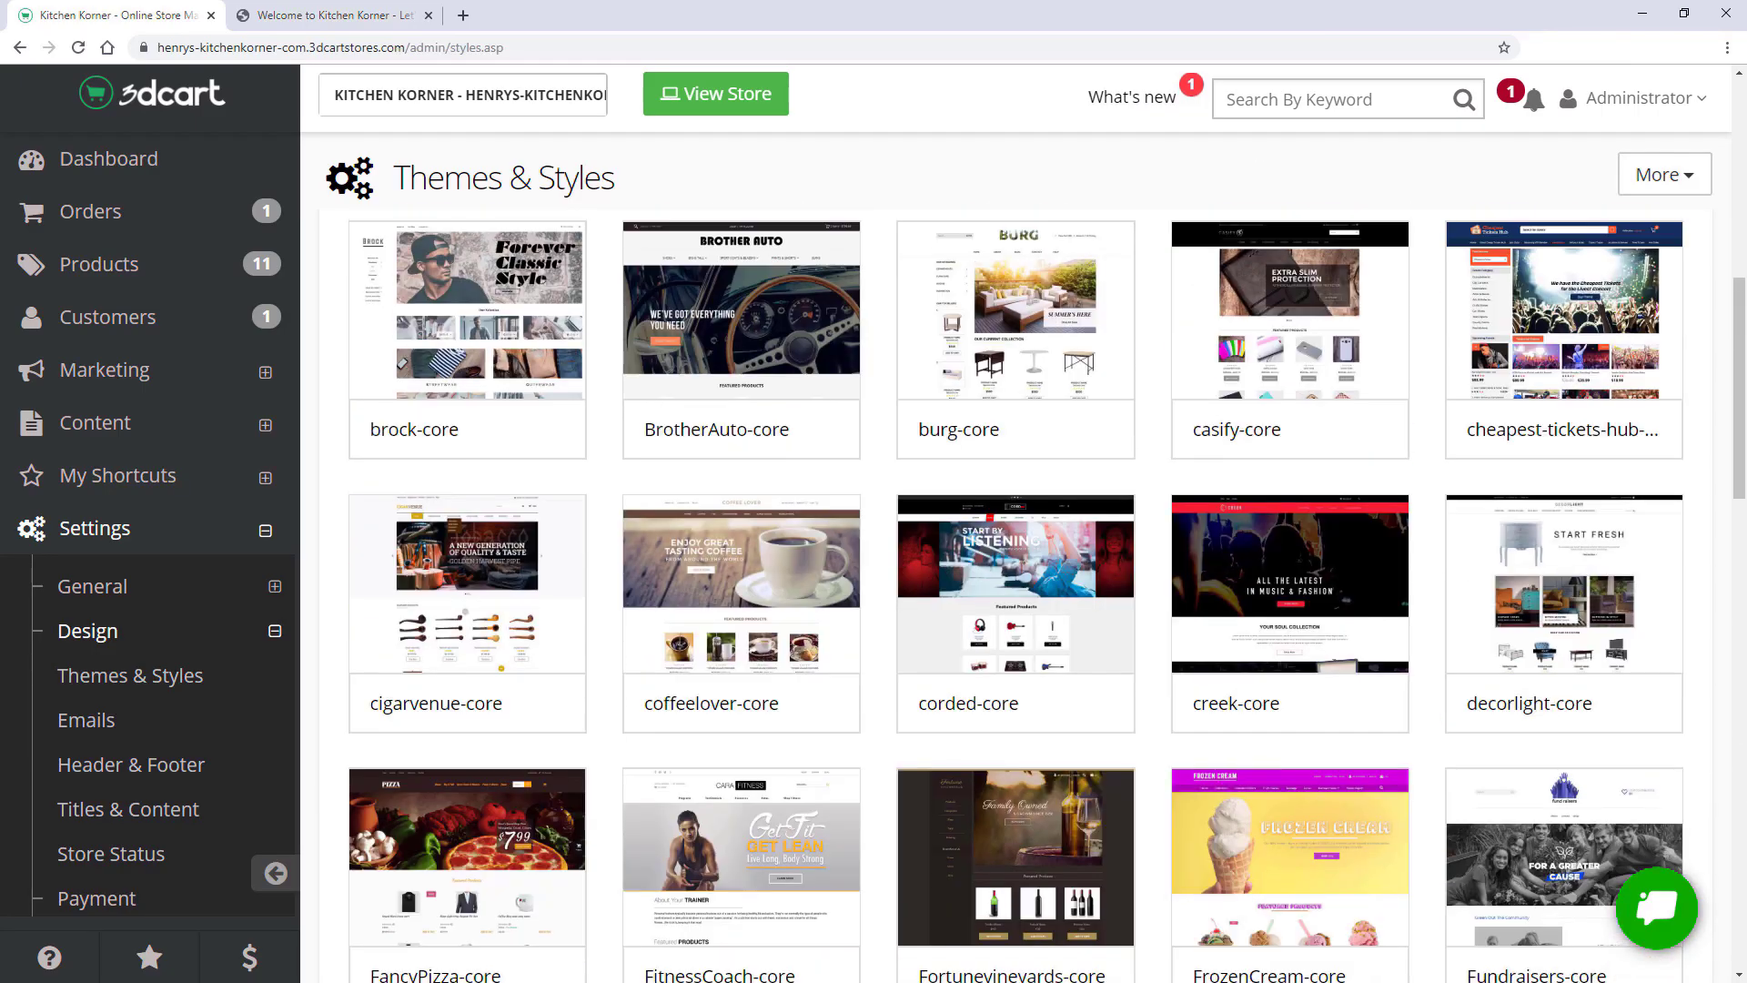
pyautogui.scroll(6, 1015, 591)
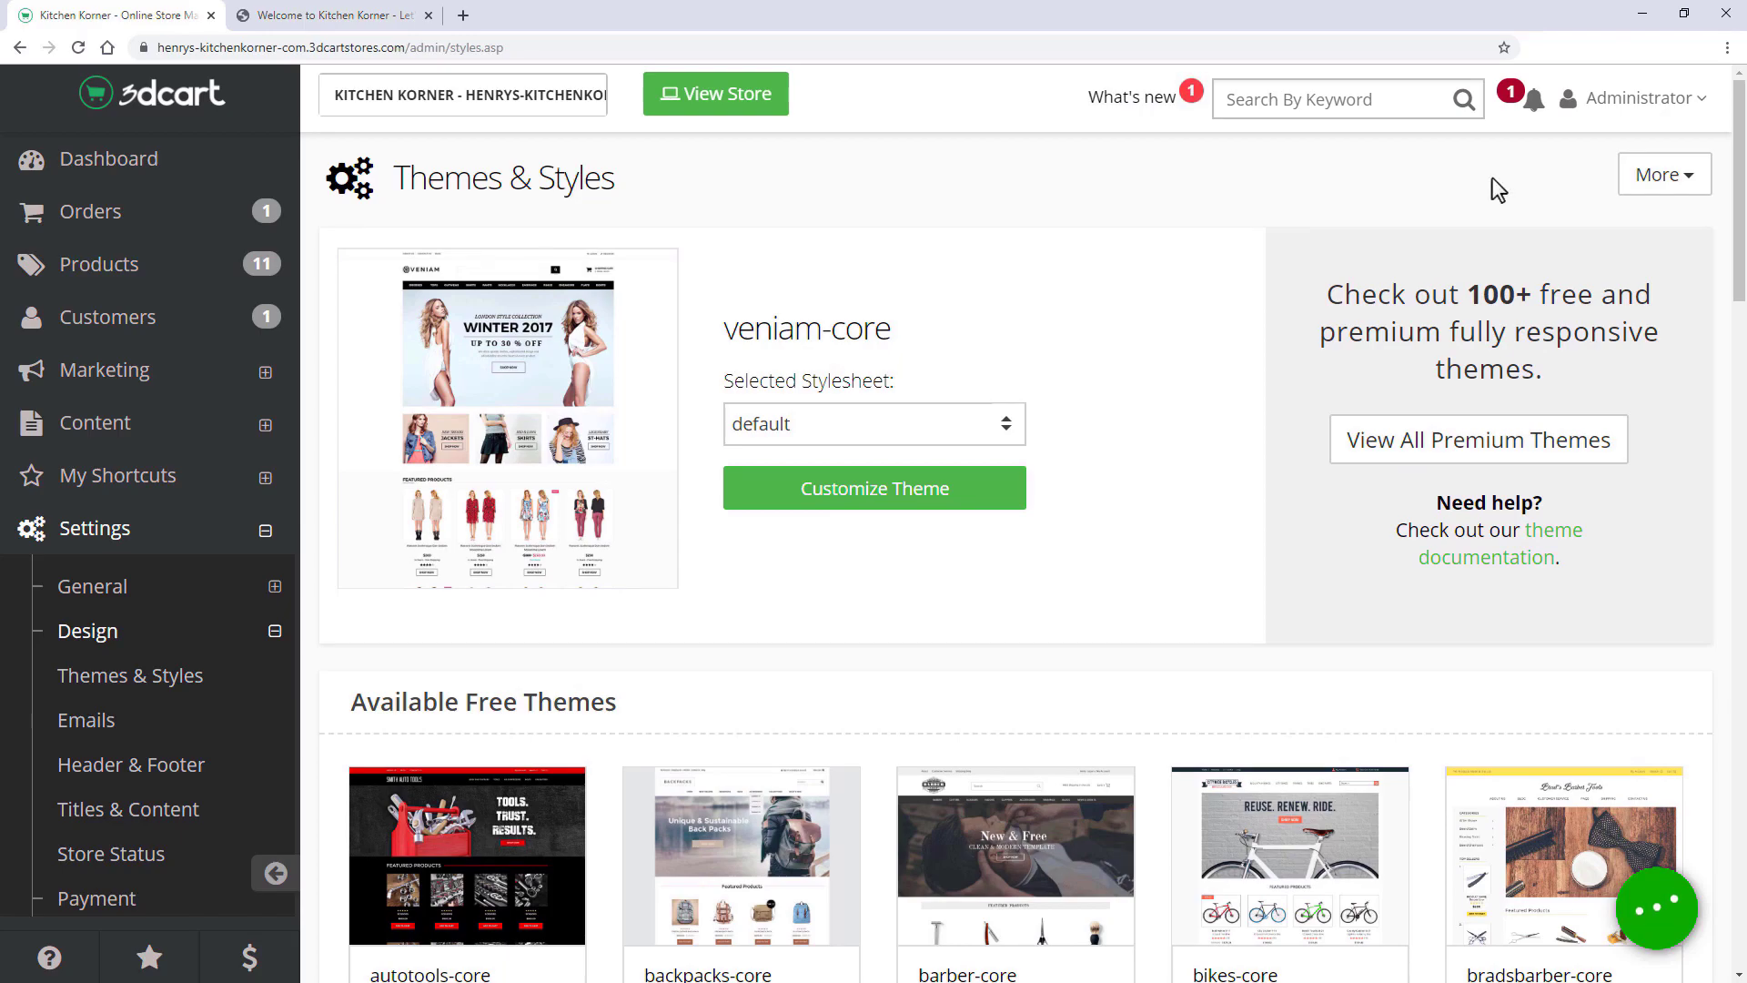
# - Show and then dismiss the extra theme options under More on Themes & Styles
pyautogui.click(1639, 189)
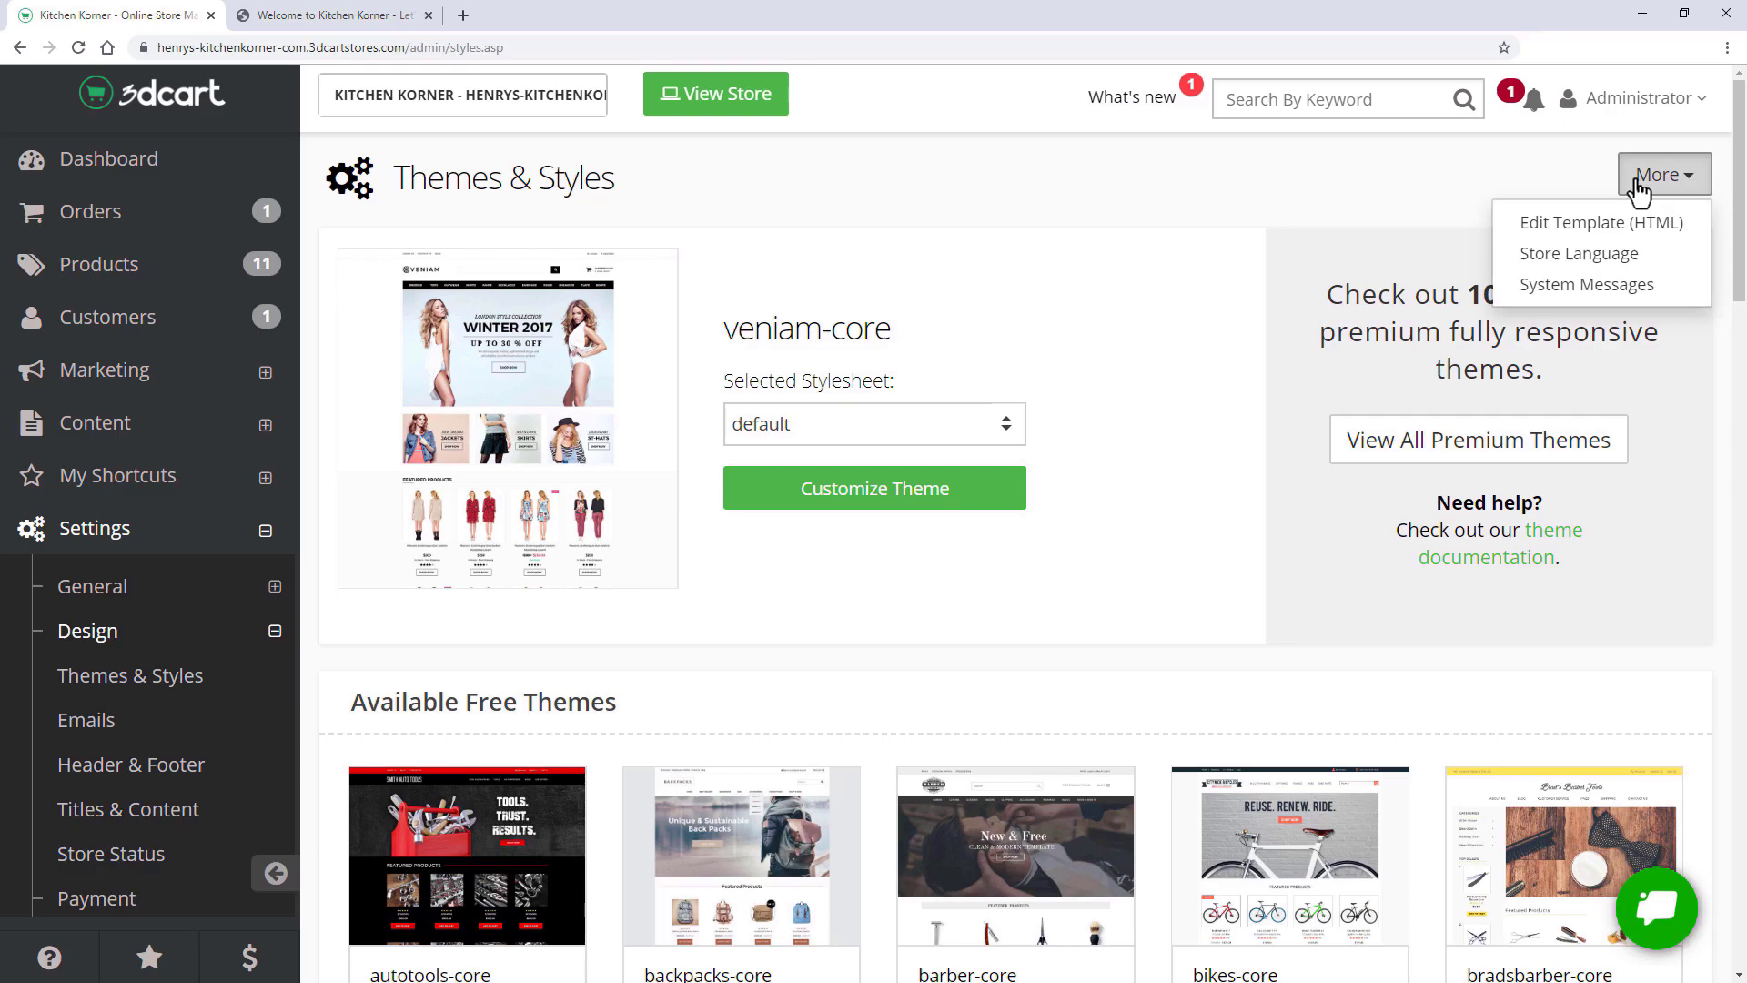
pyautogui.click(1507, 172)
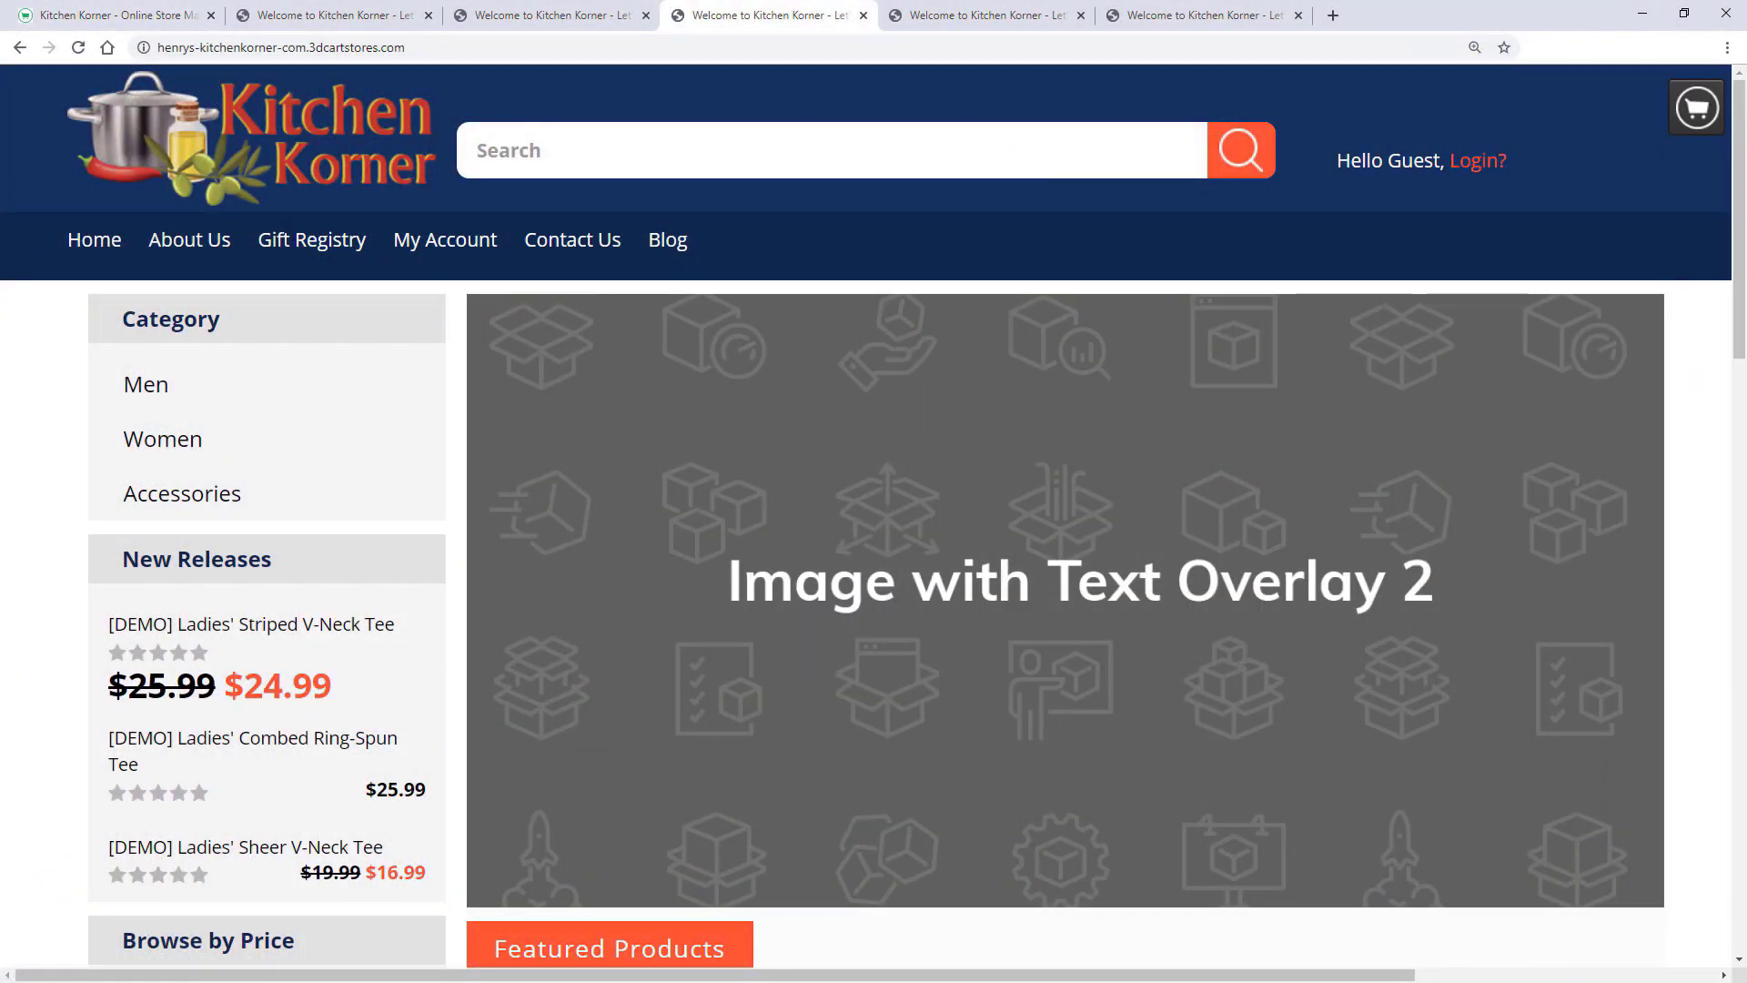
# - Open the theme editor for cheapest-tickets-hub-core and look through its colour settings
pyautogui.scroll(-15, 910, 516)
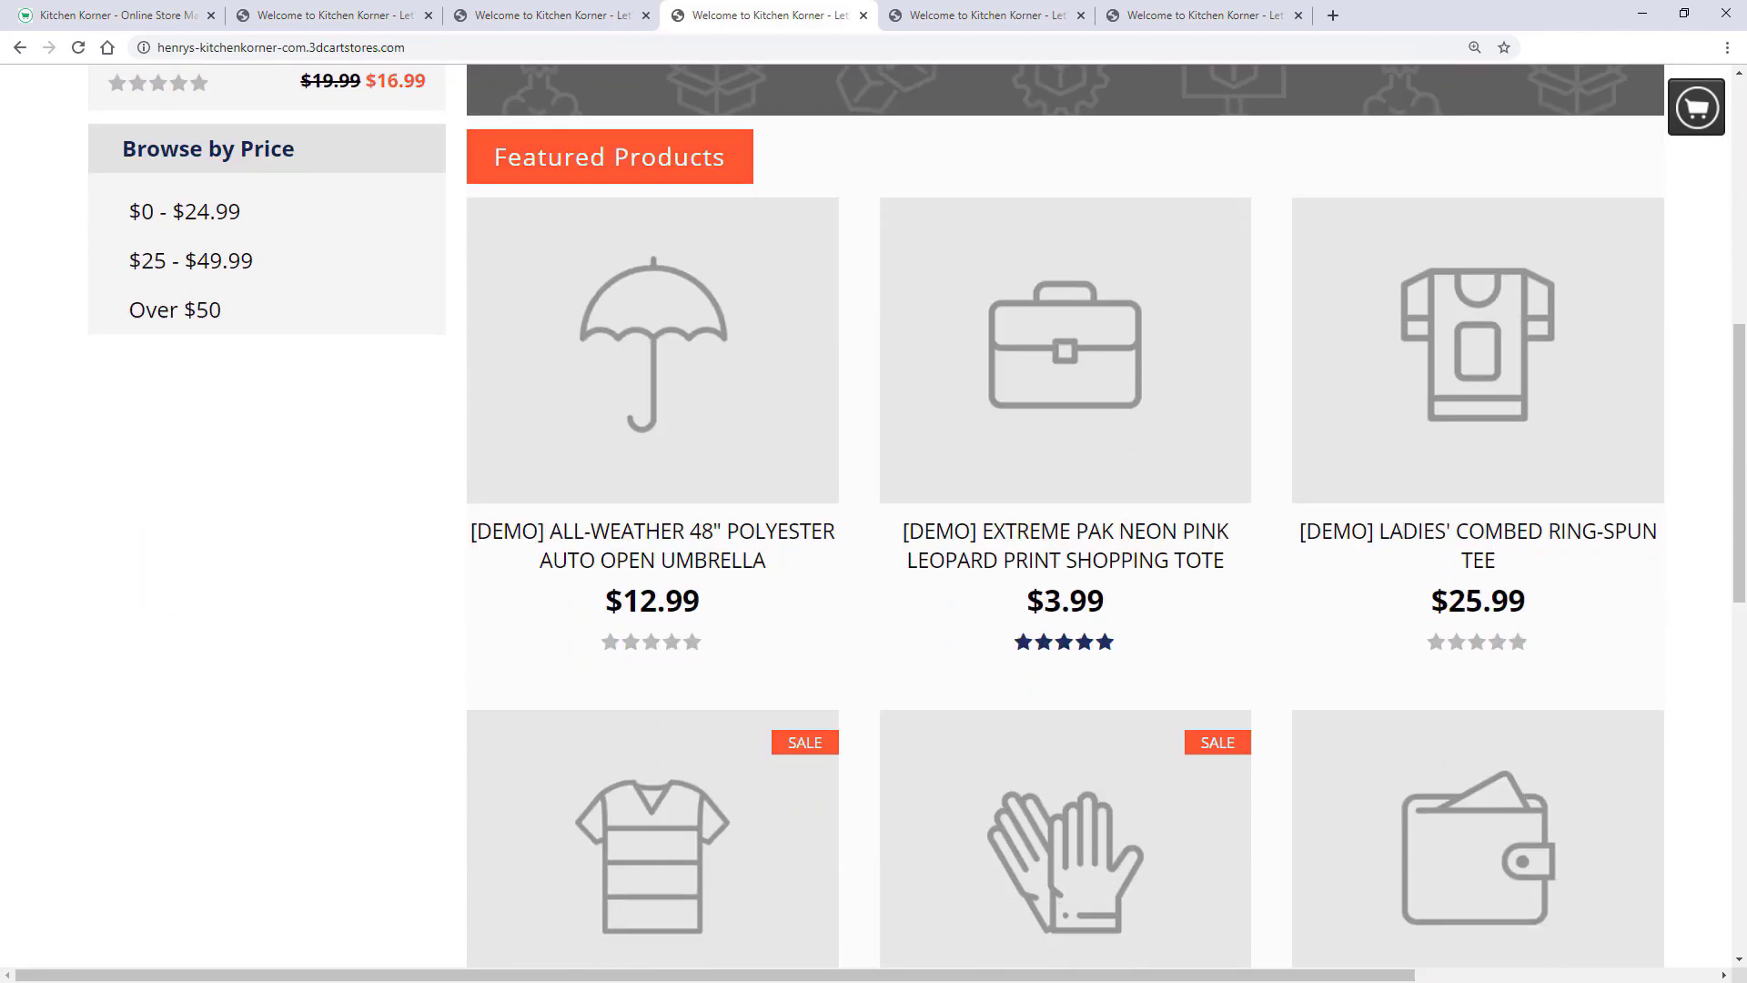
pyautogui.scroll(17, 910, 516)
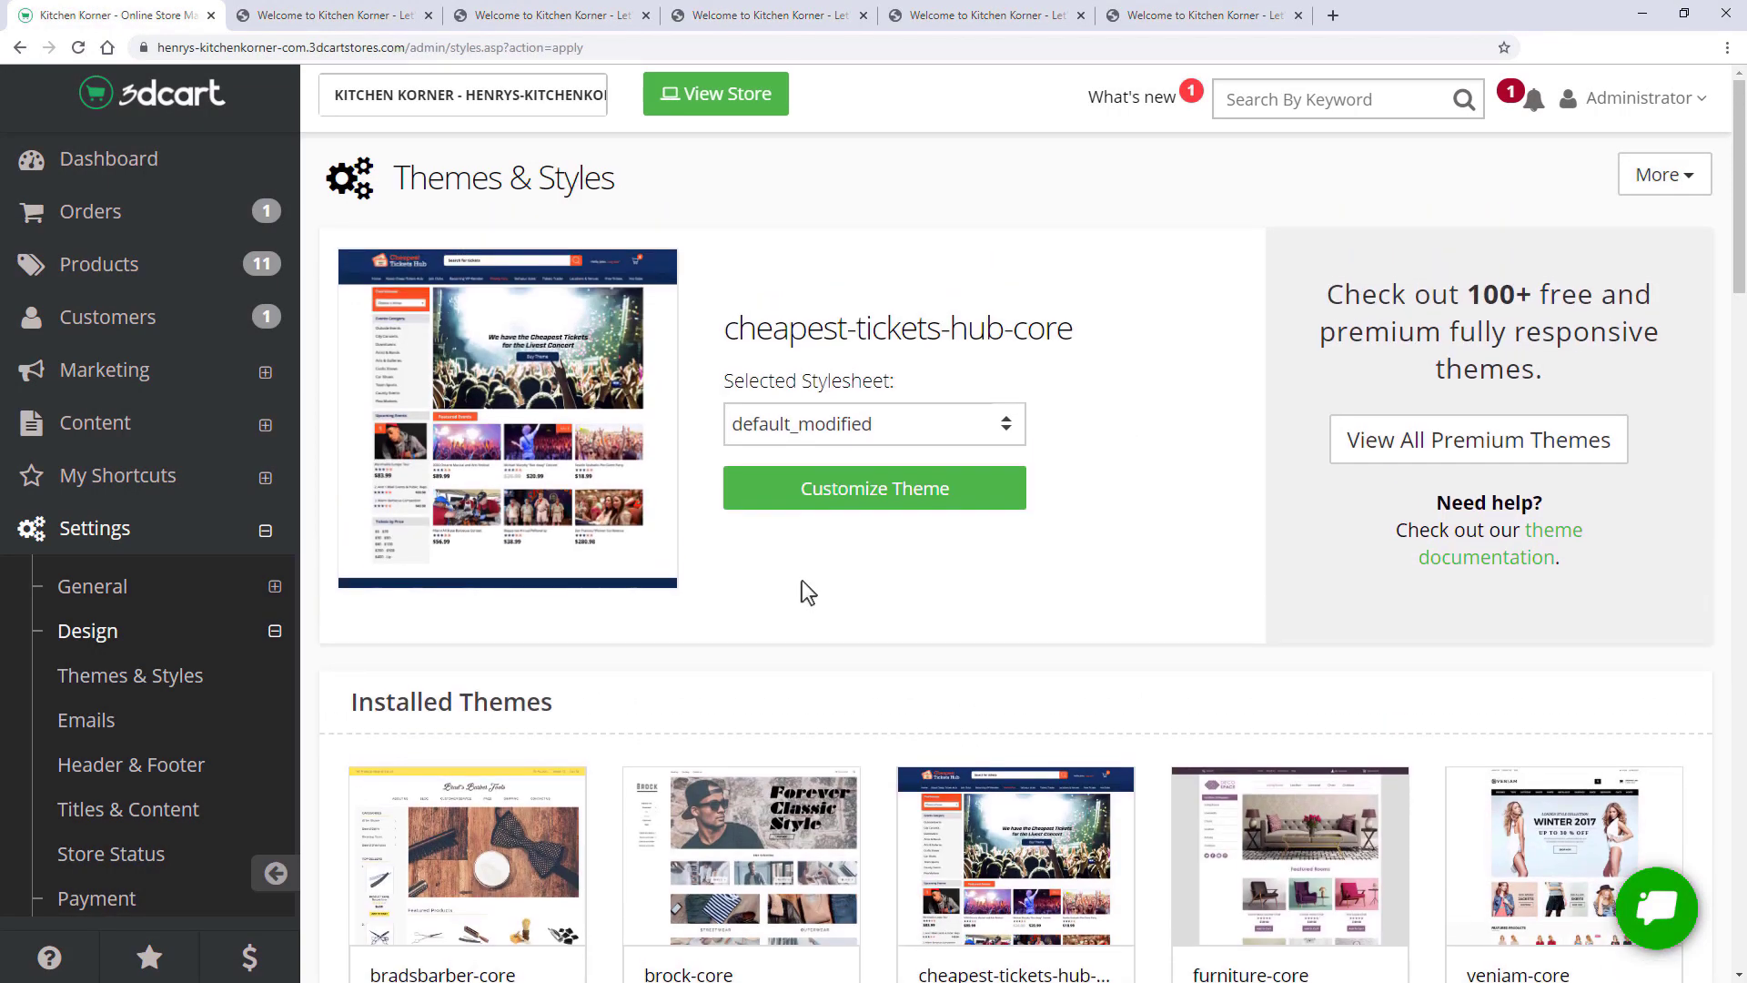
pyautogui.click(849, 501)
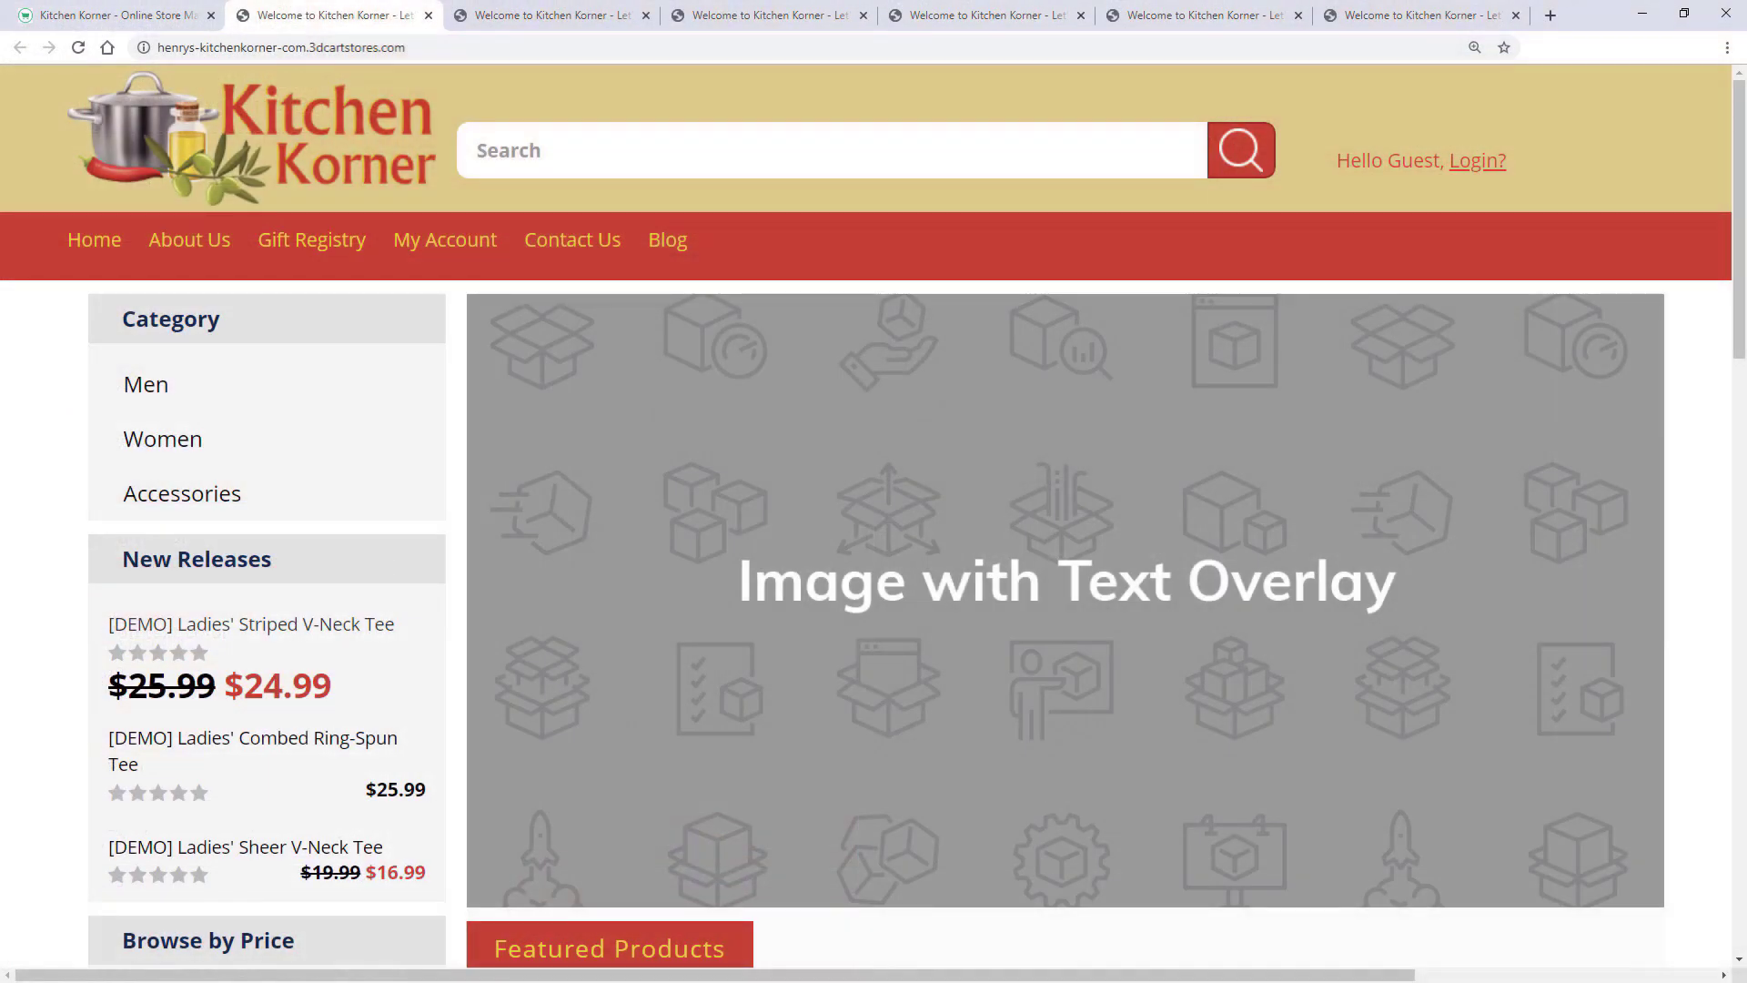
pyautogui.scroll(-2, 873, 516)
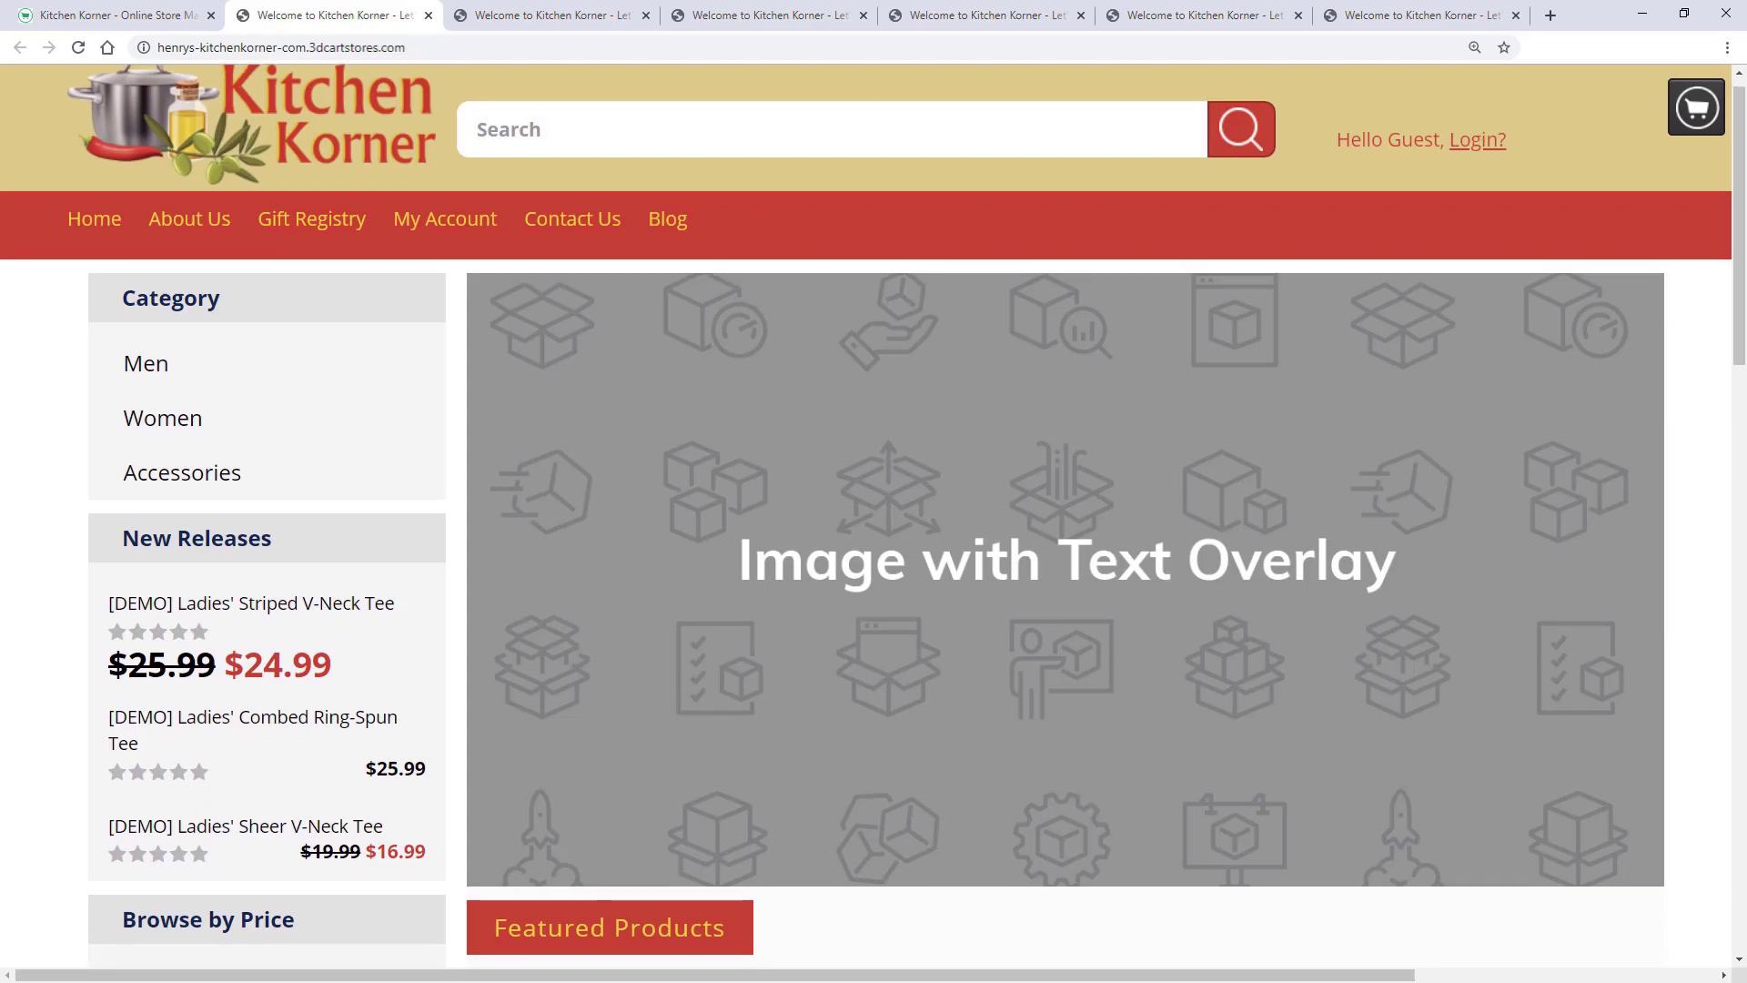
pyautogui.scroll(-15, 873, 515)
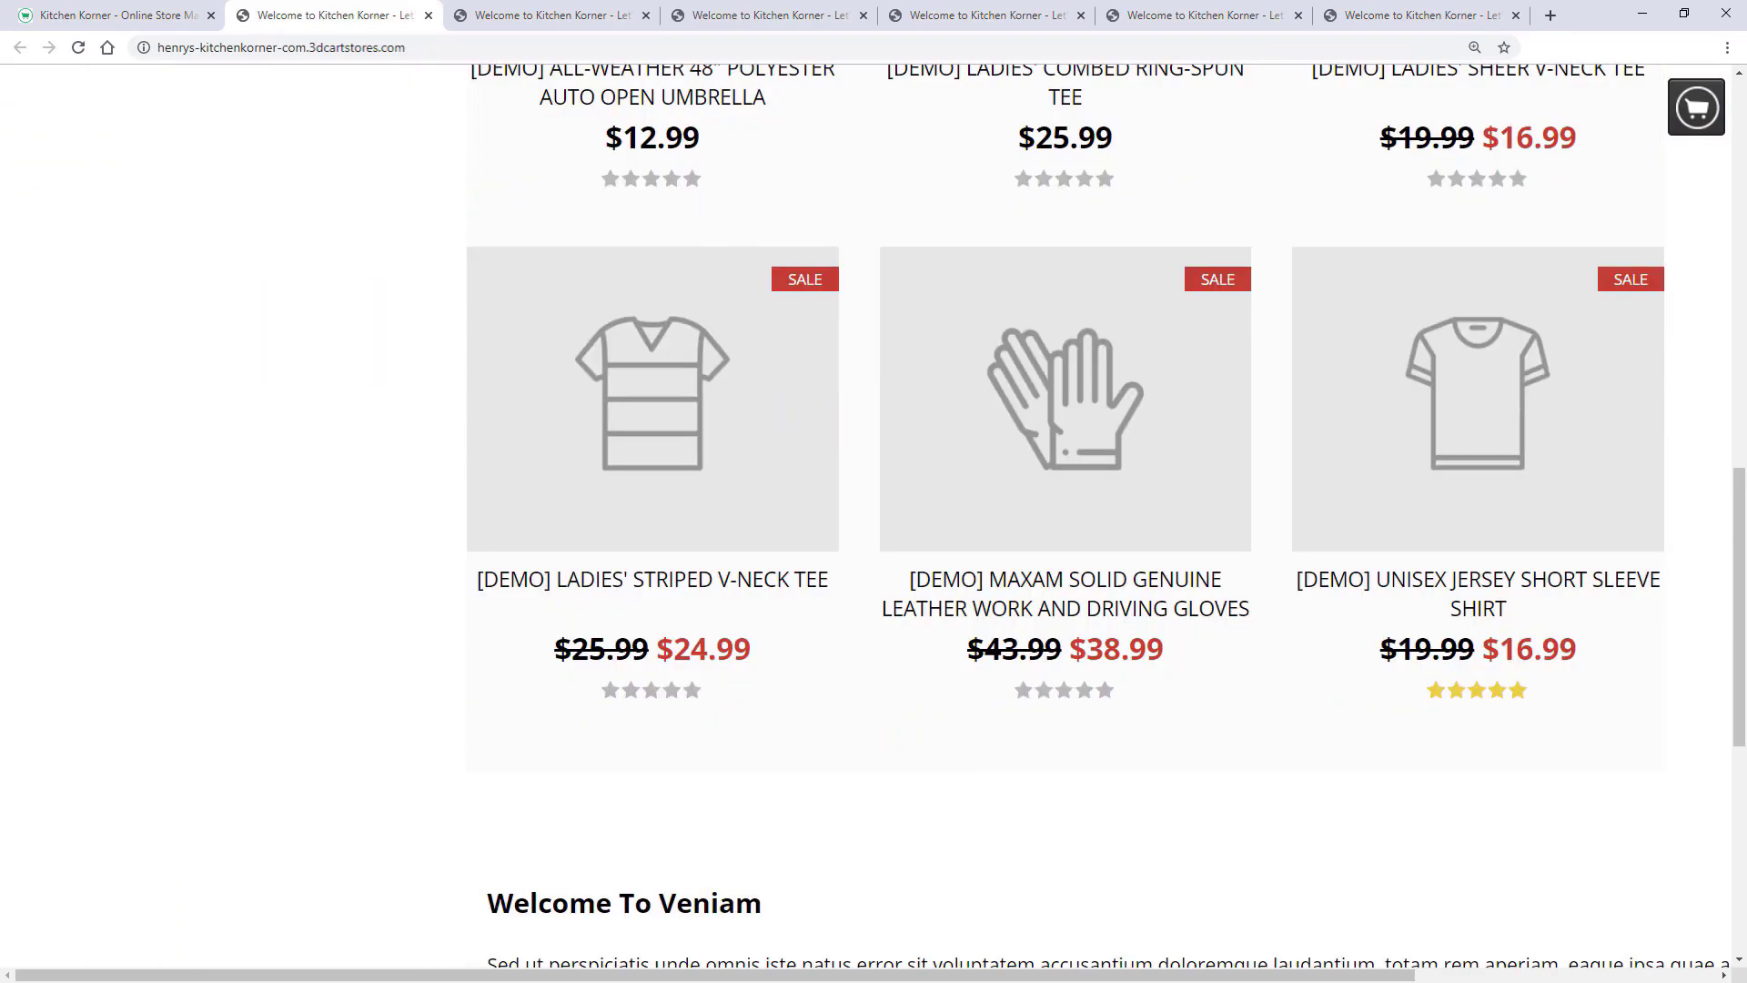
pyautogui.scroll(-1, 873, 516)
pyautogui.scroll(15, 874, 516)
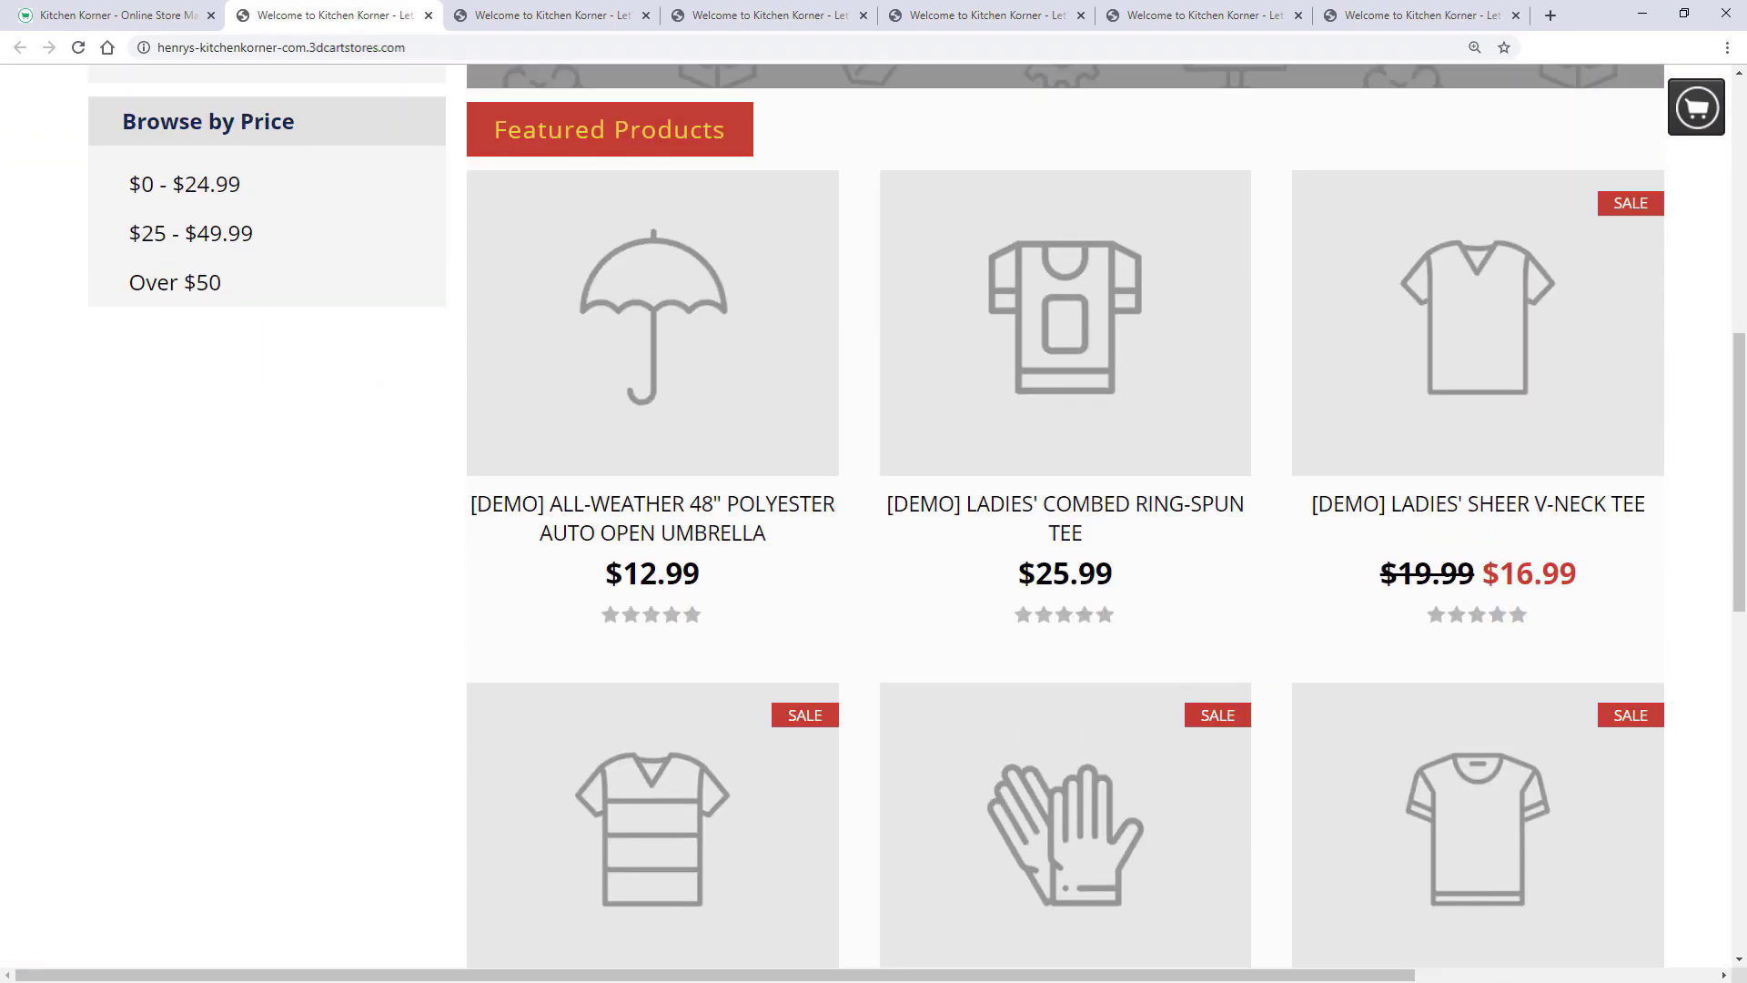
pyautogui.scroll(4, 874, 516)
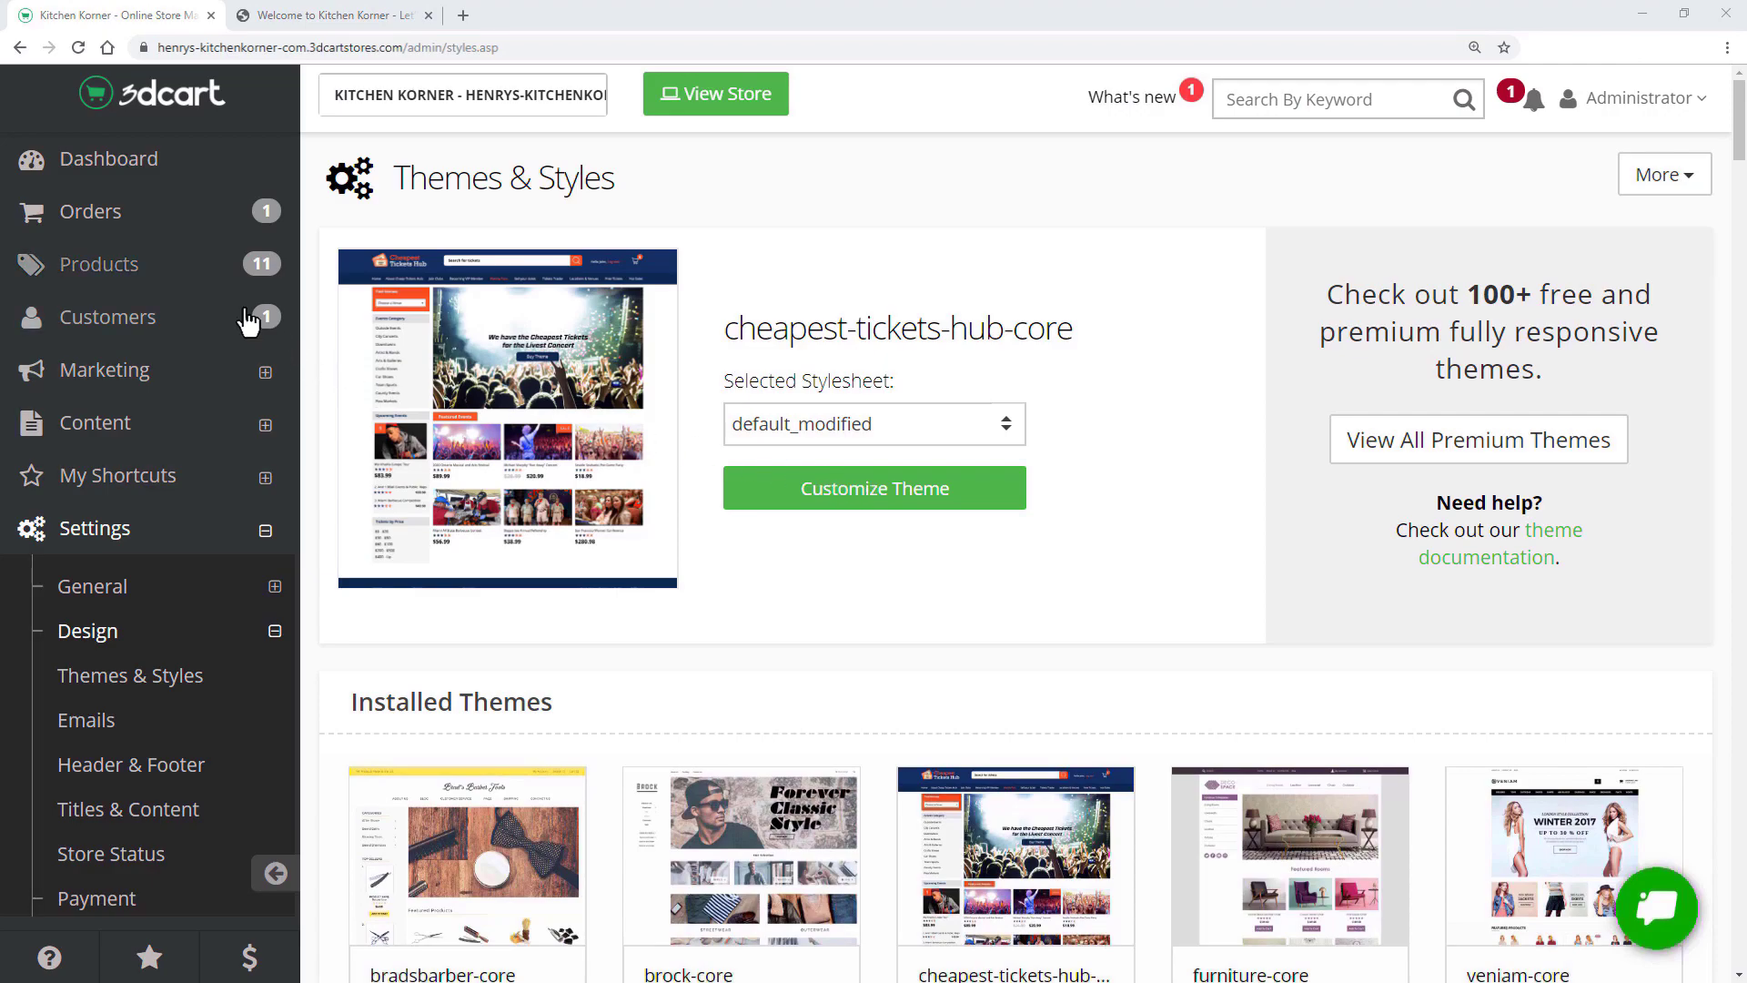
# - Expand Accessories on Manage Categories to reveal Men and Women, then return to the Product List
pyautogui.click(180, 273)
pyautogui.click(177, 329)
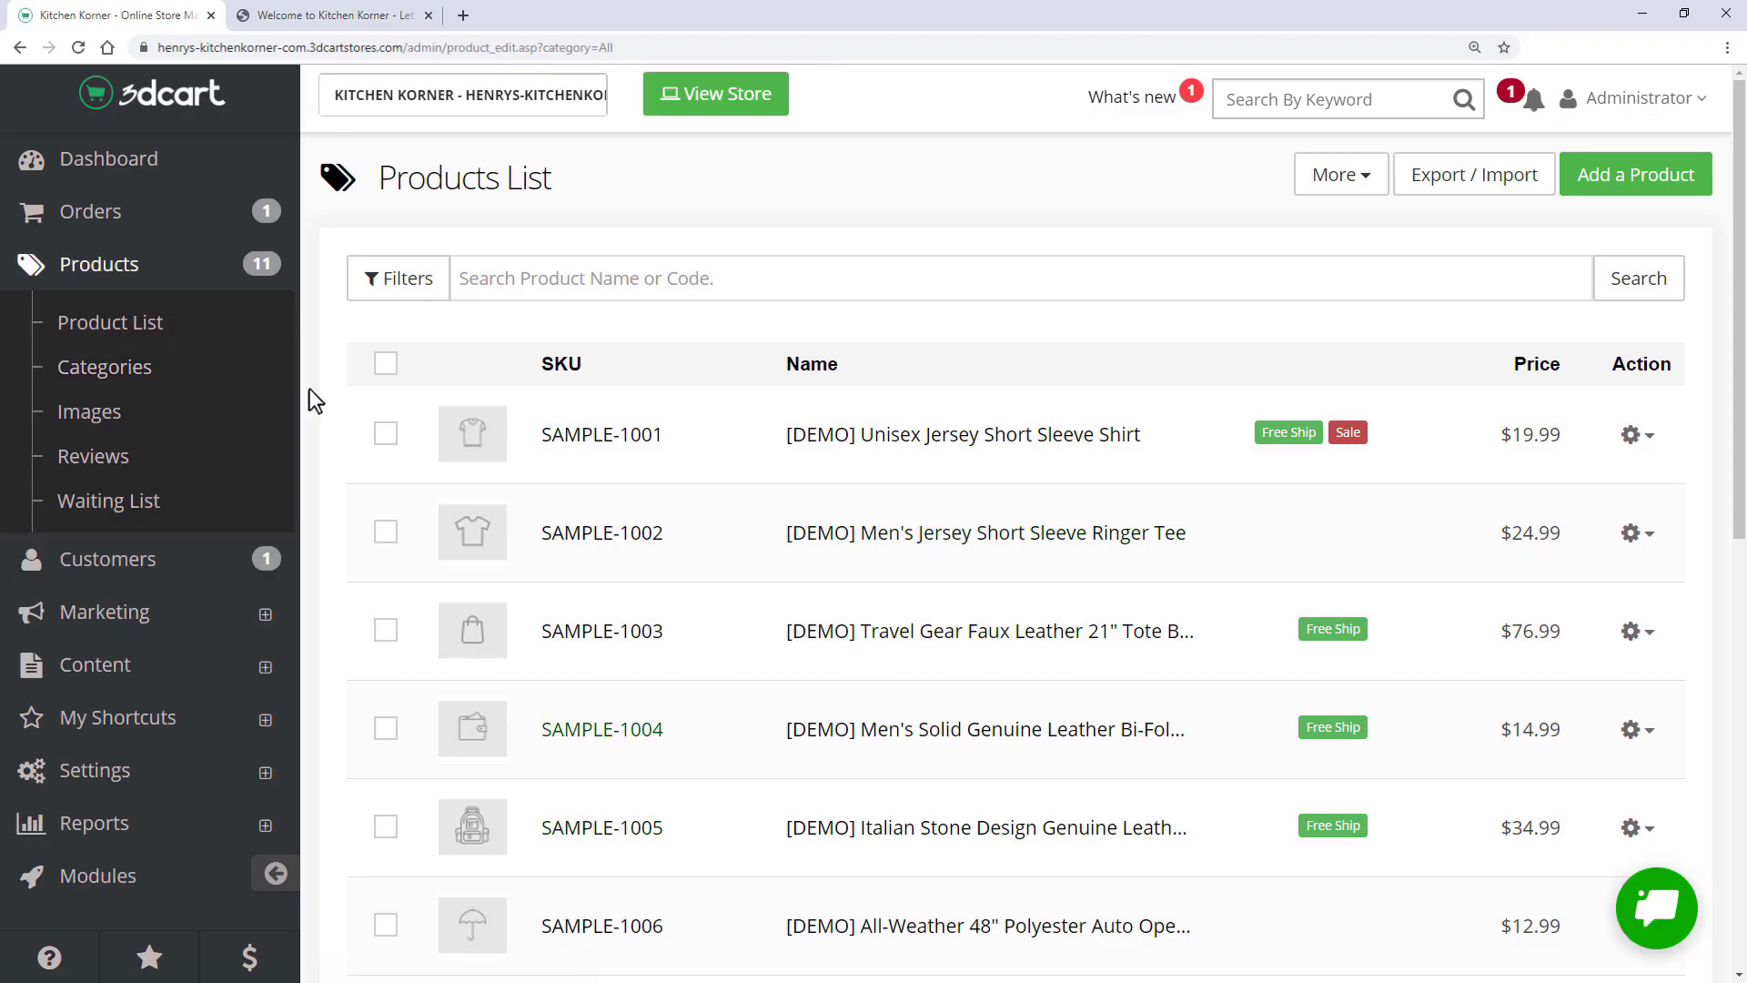
pyautogui.click(257, 378)
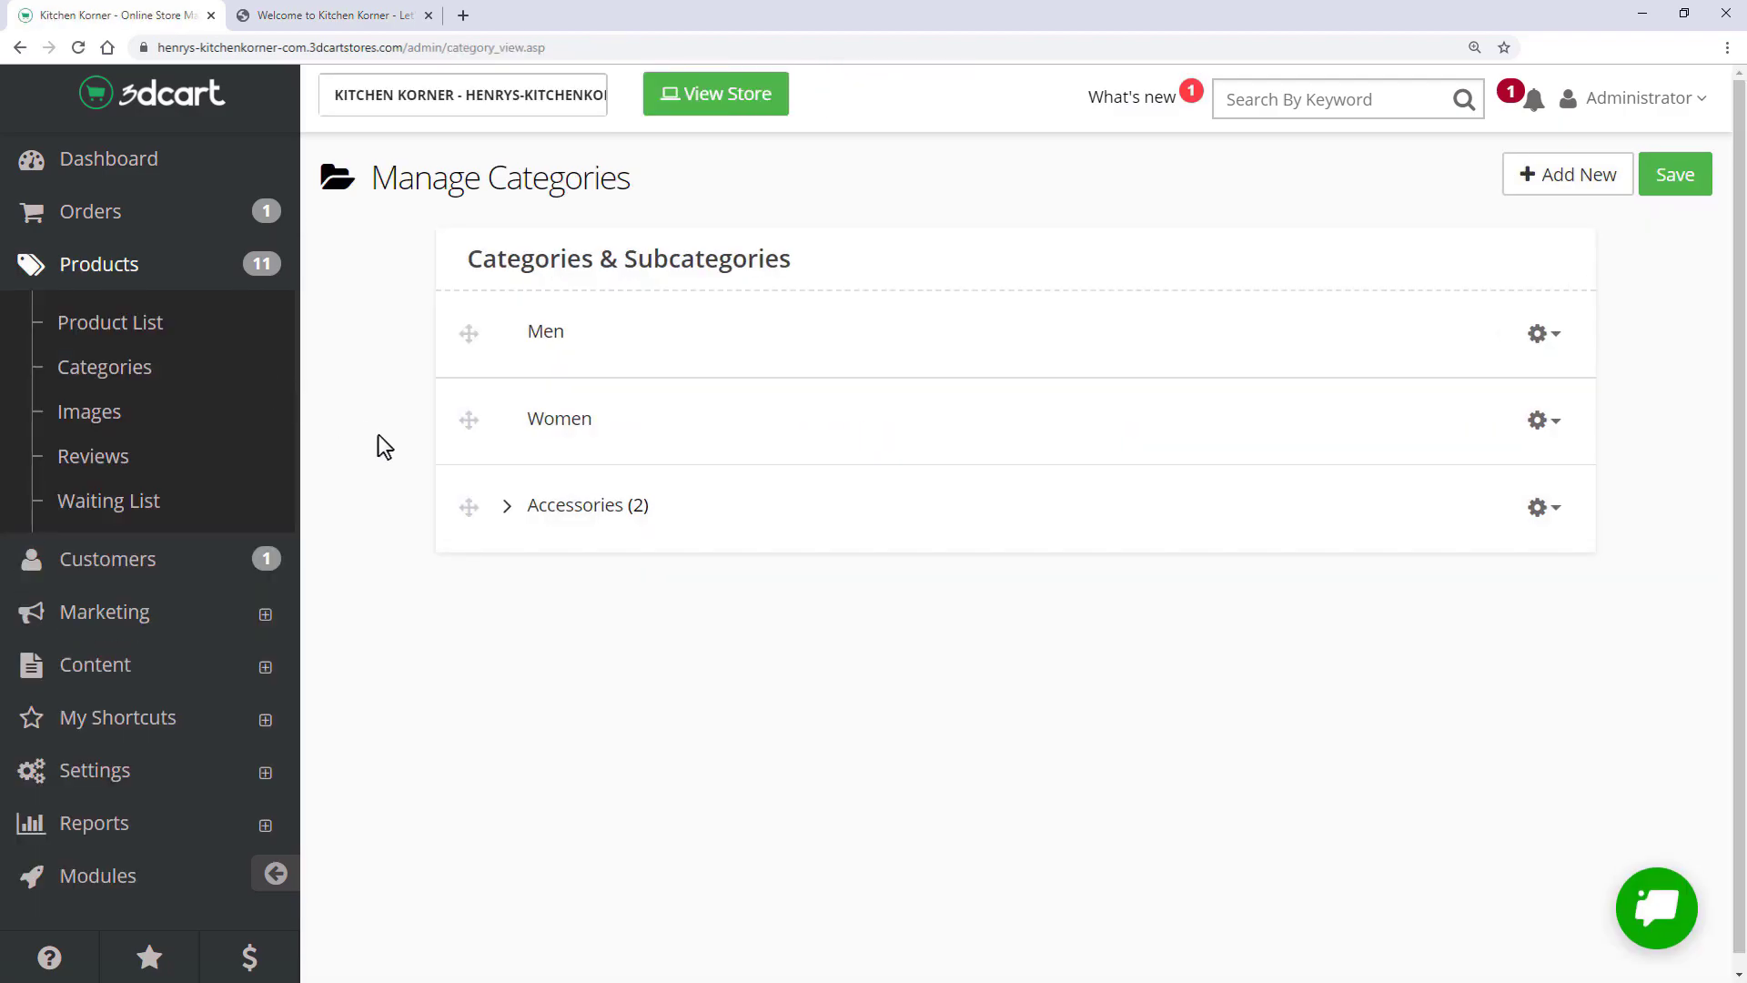
pyautogui.click(508, 507)
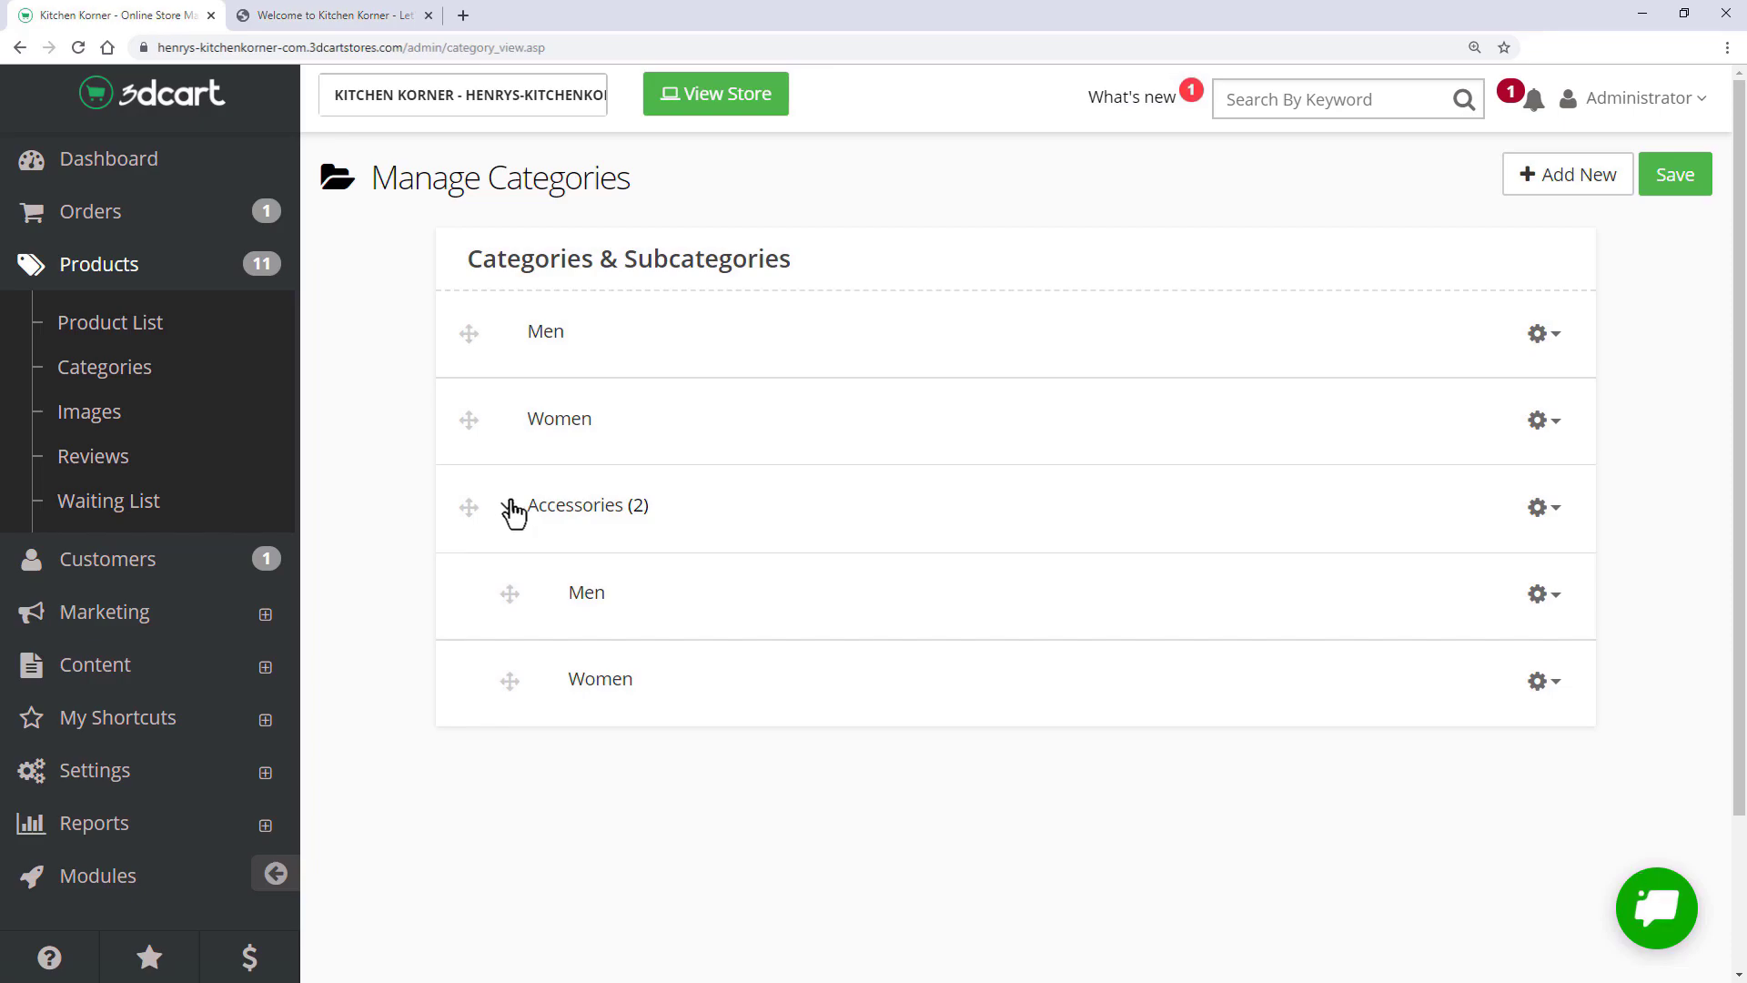
pyautogui.click(197, 330)
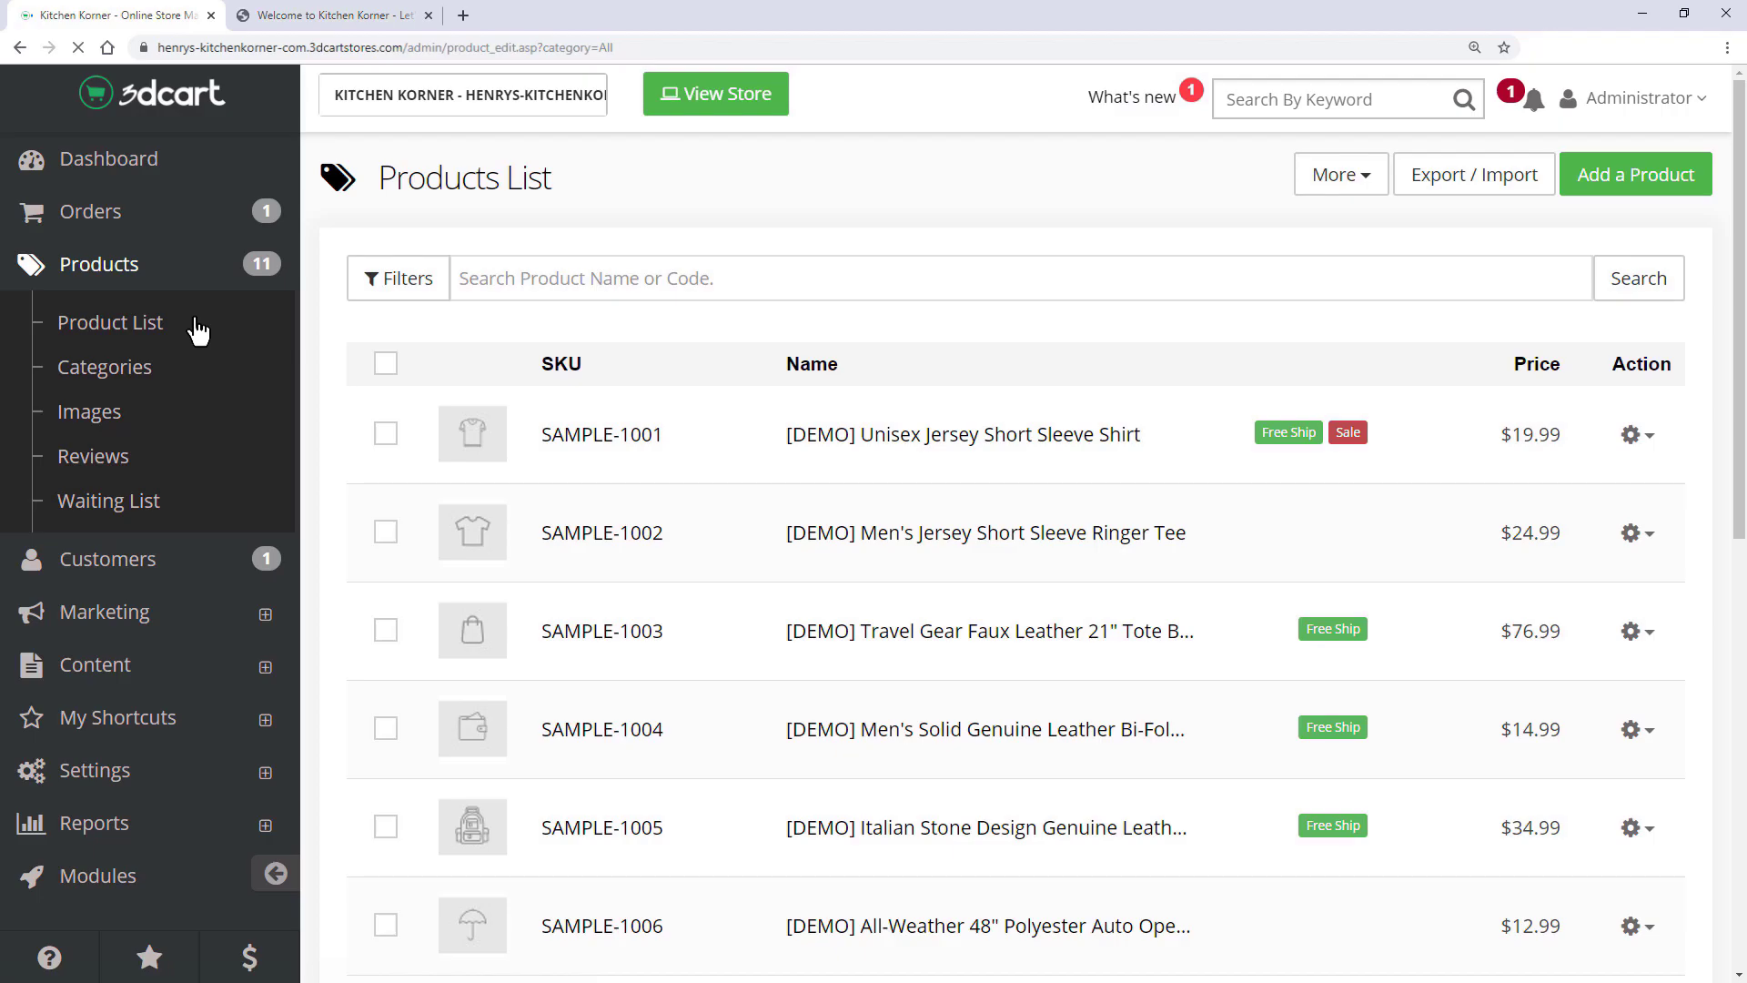
# - Select every [DEMO] product and remove them with the bulk Delete Selected action
pyautogui.click(386, 363)
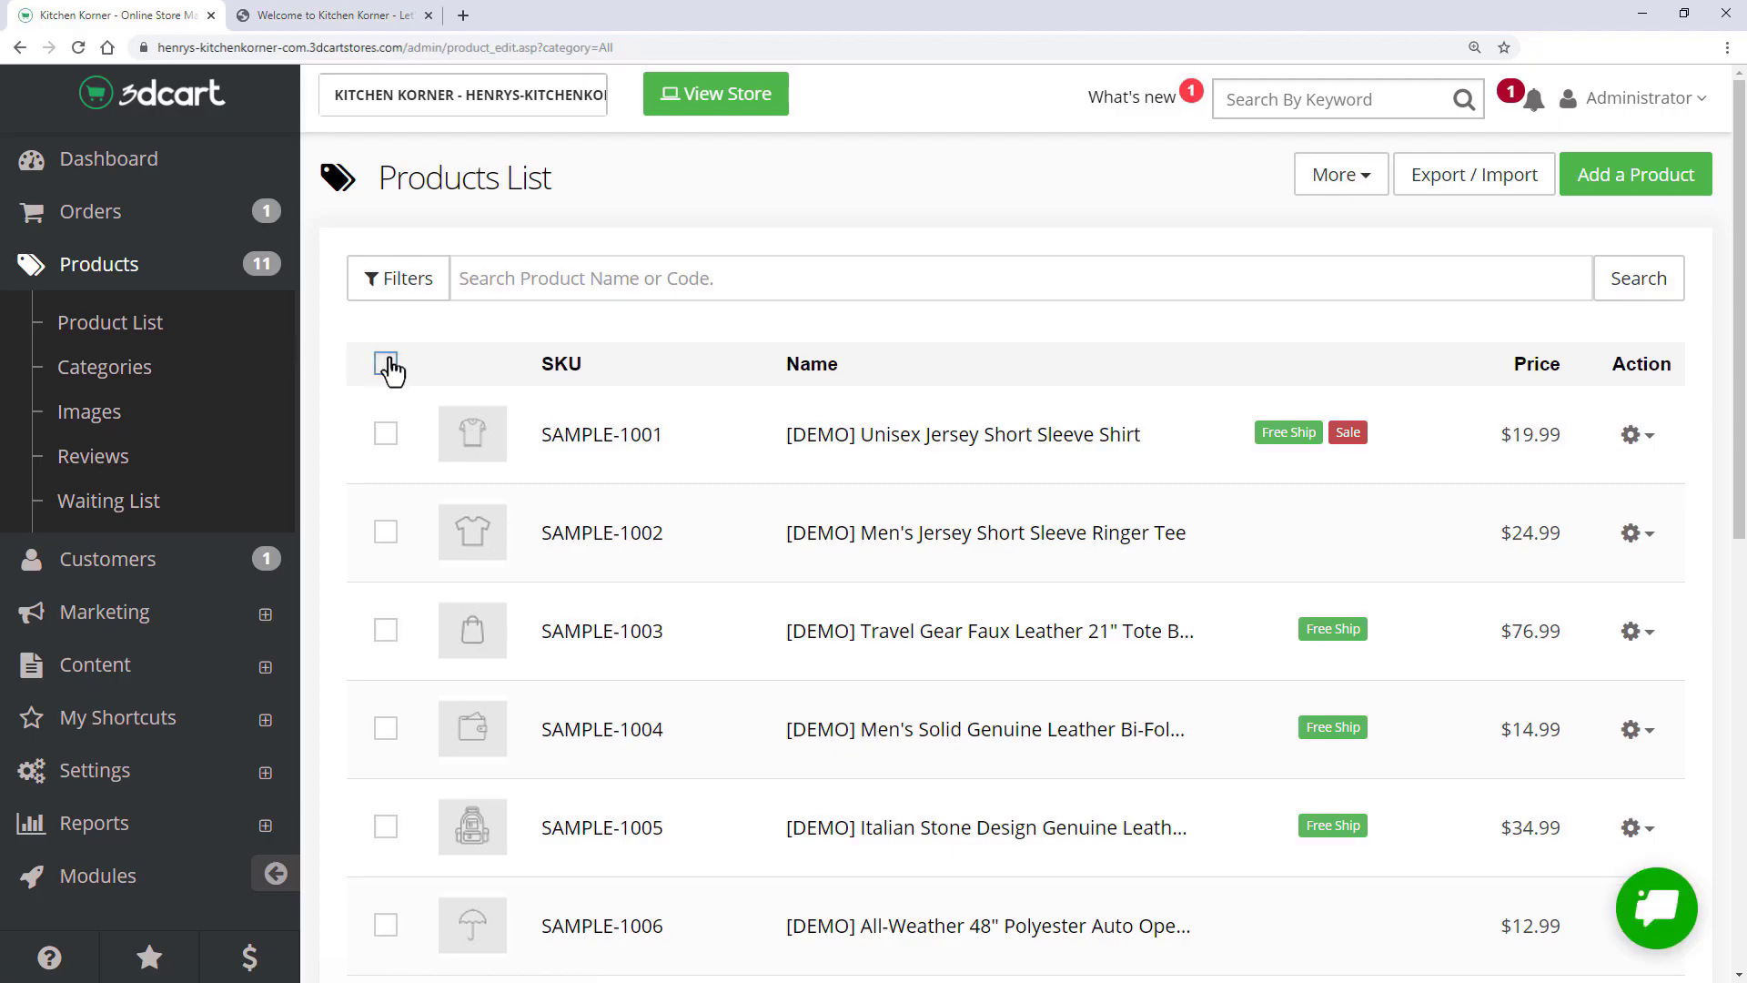
pyautogui.click(528, 937)
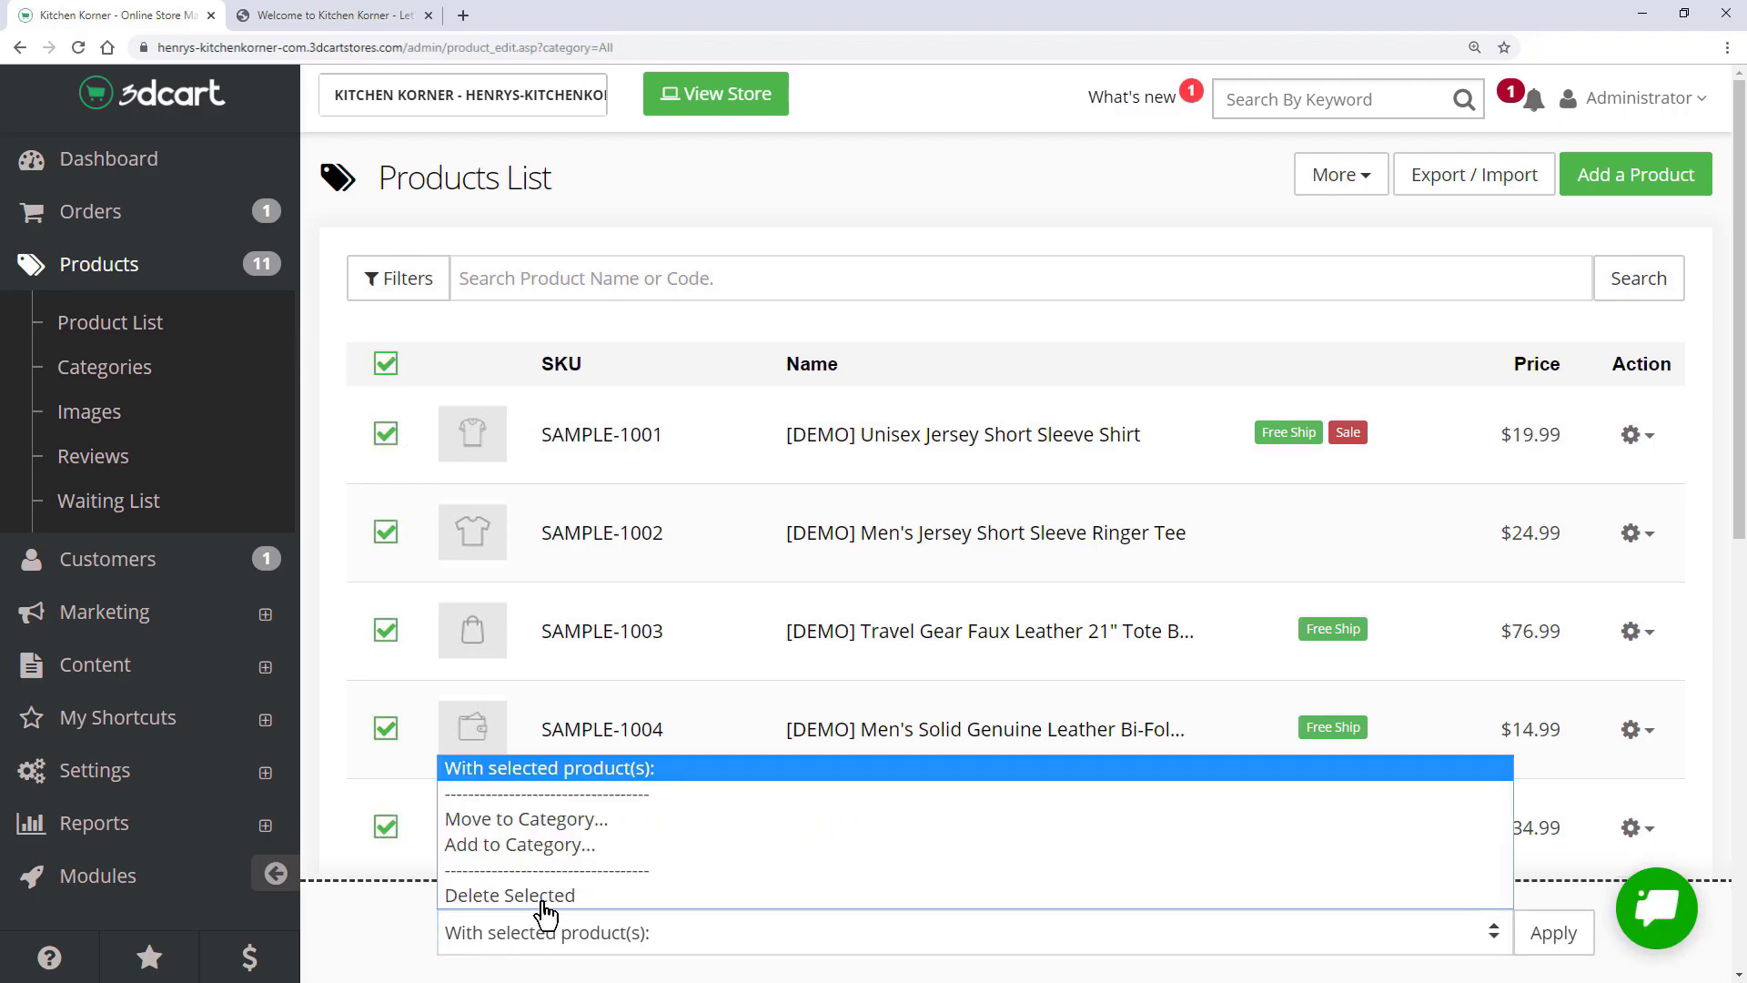
pyautogui.click(553, 897)
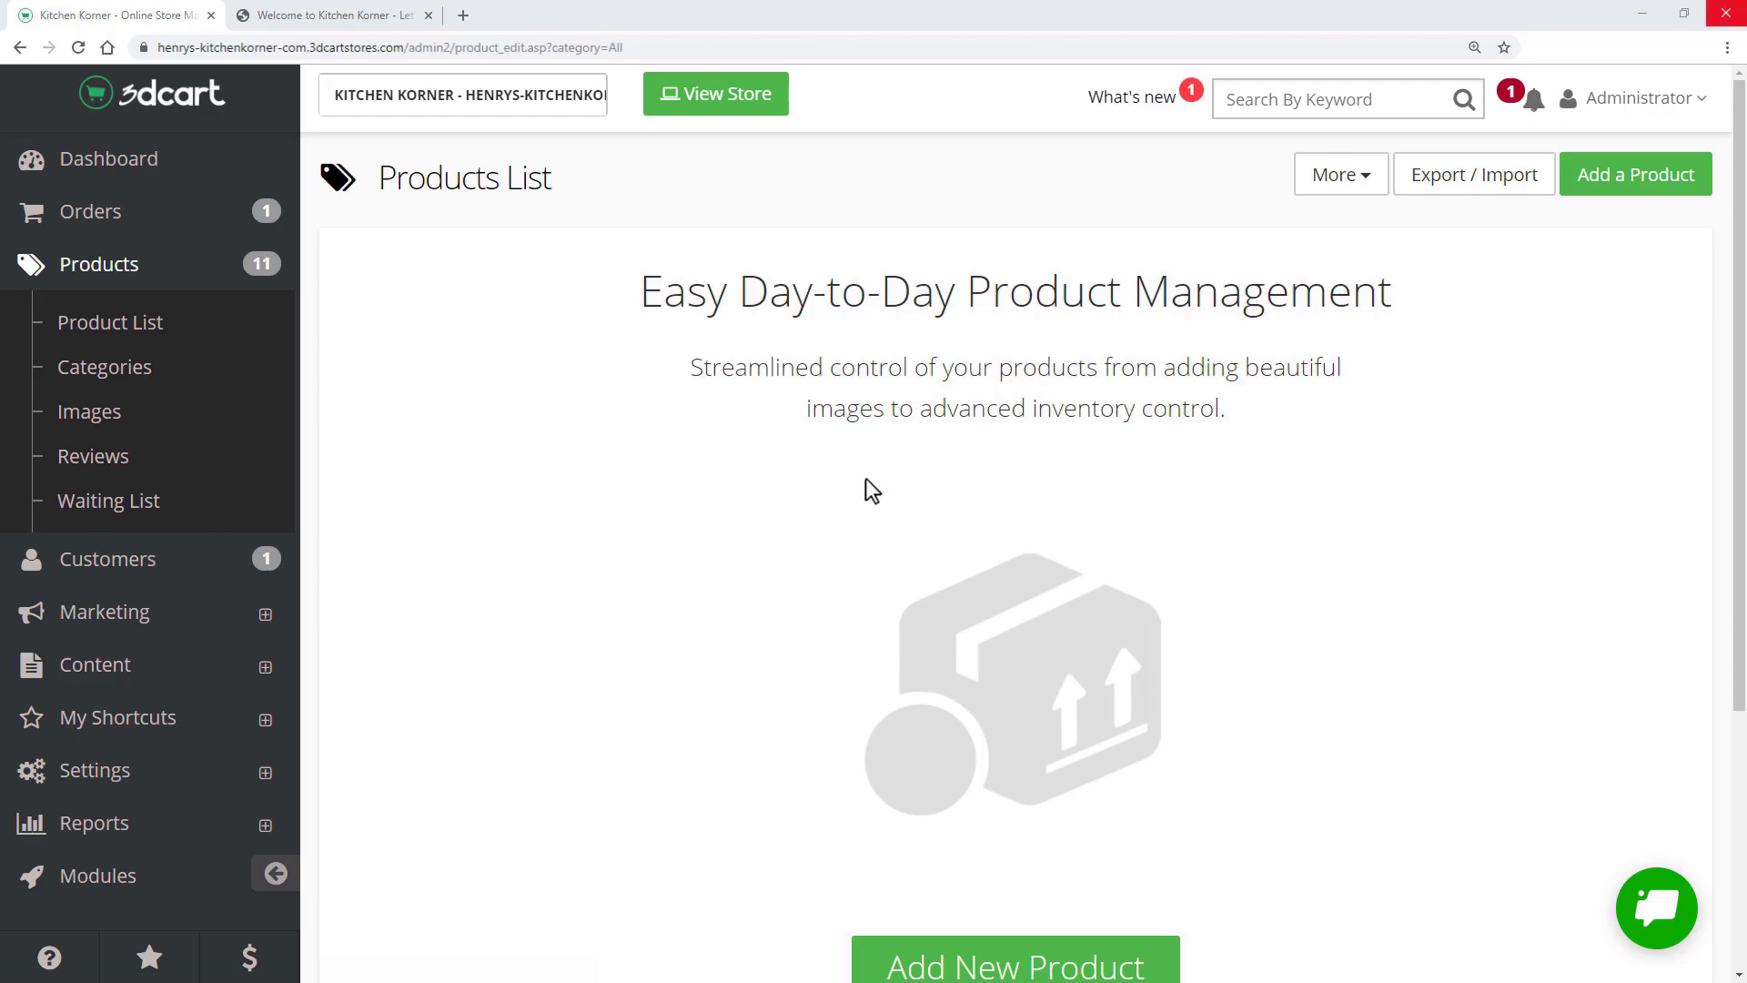
# - Start a new product named Cappuccino/Espresso Machine, SKU 123456, with a sample description
pyautogui.click(1642, 182)
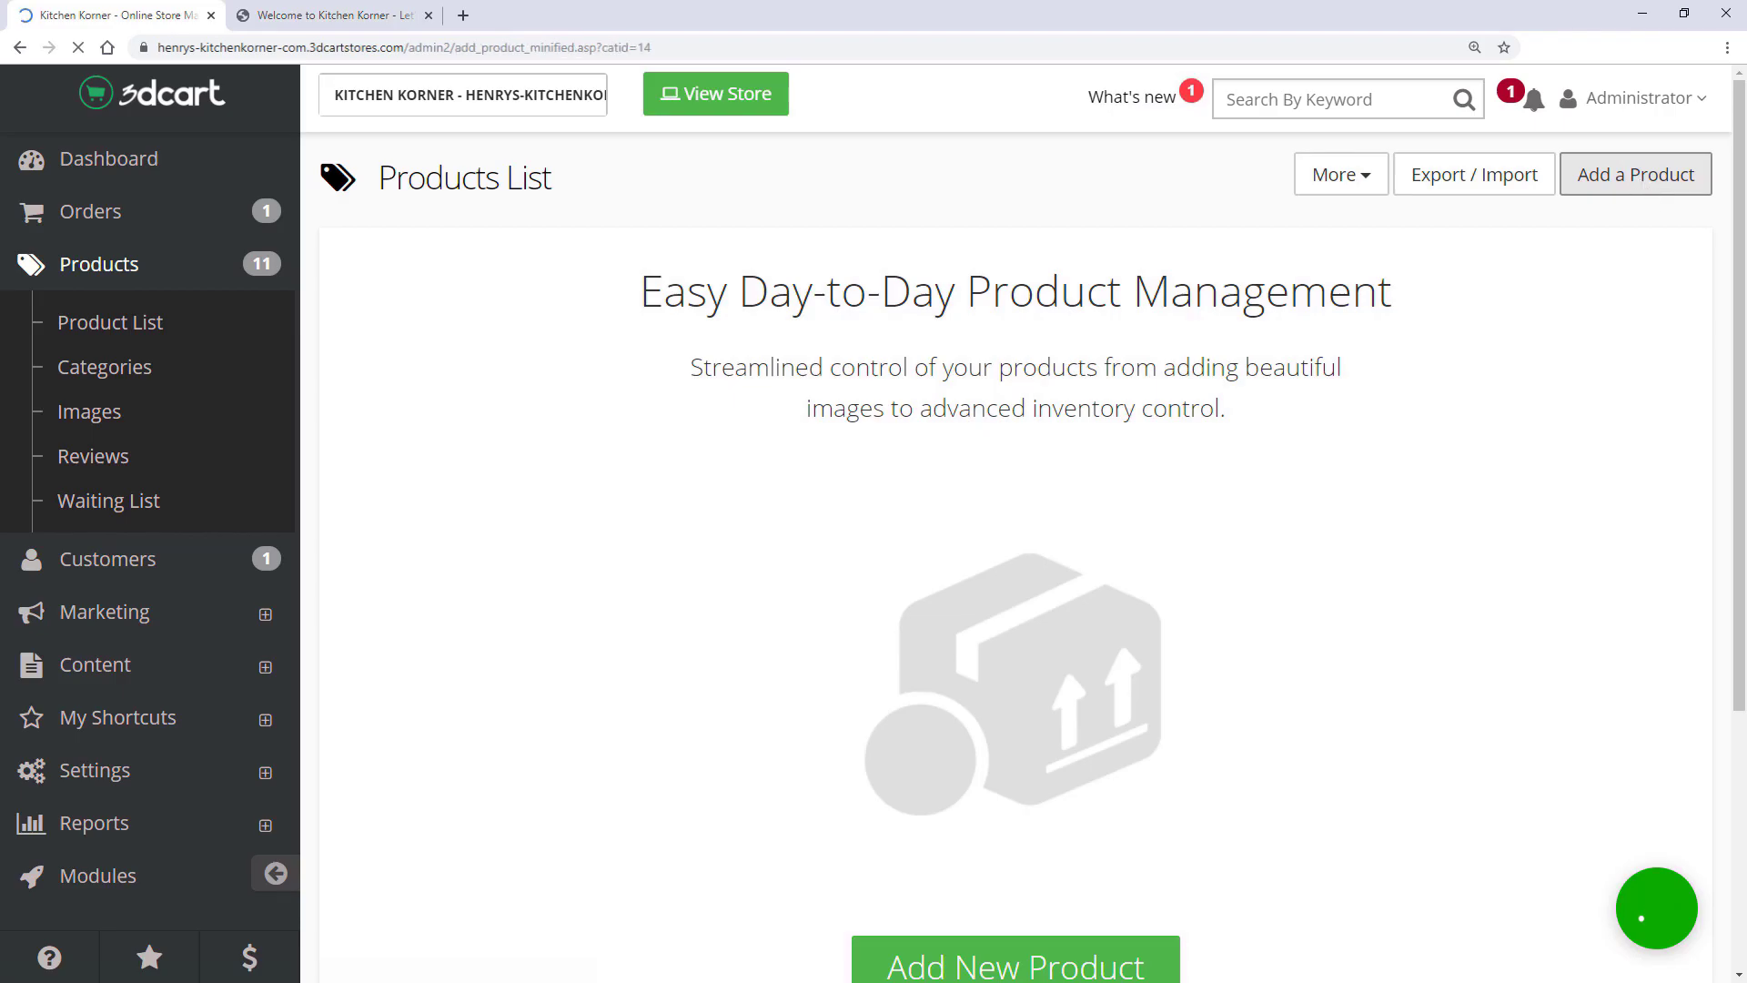
pyautogui.moveTo(689, 363); pyautogui.dragTo(353, 389)
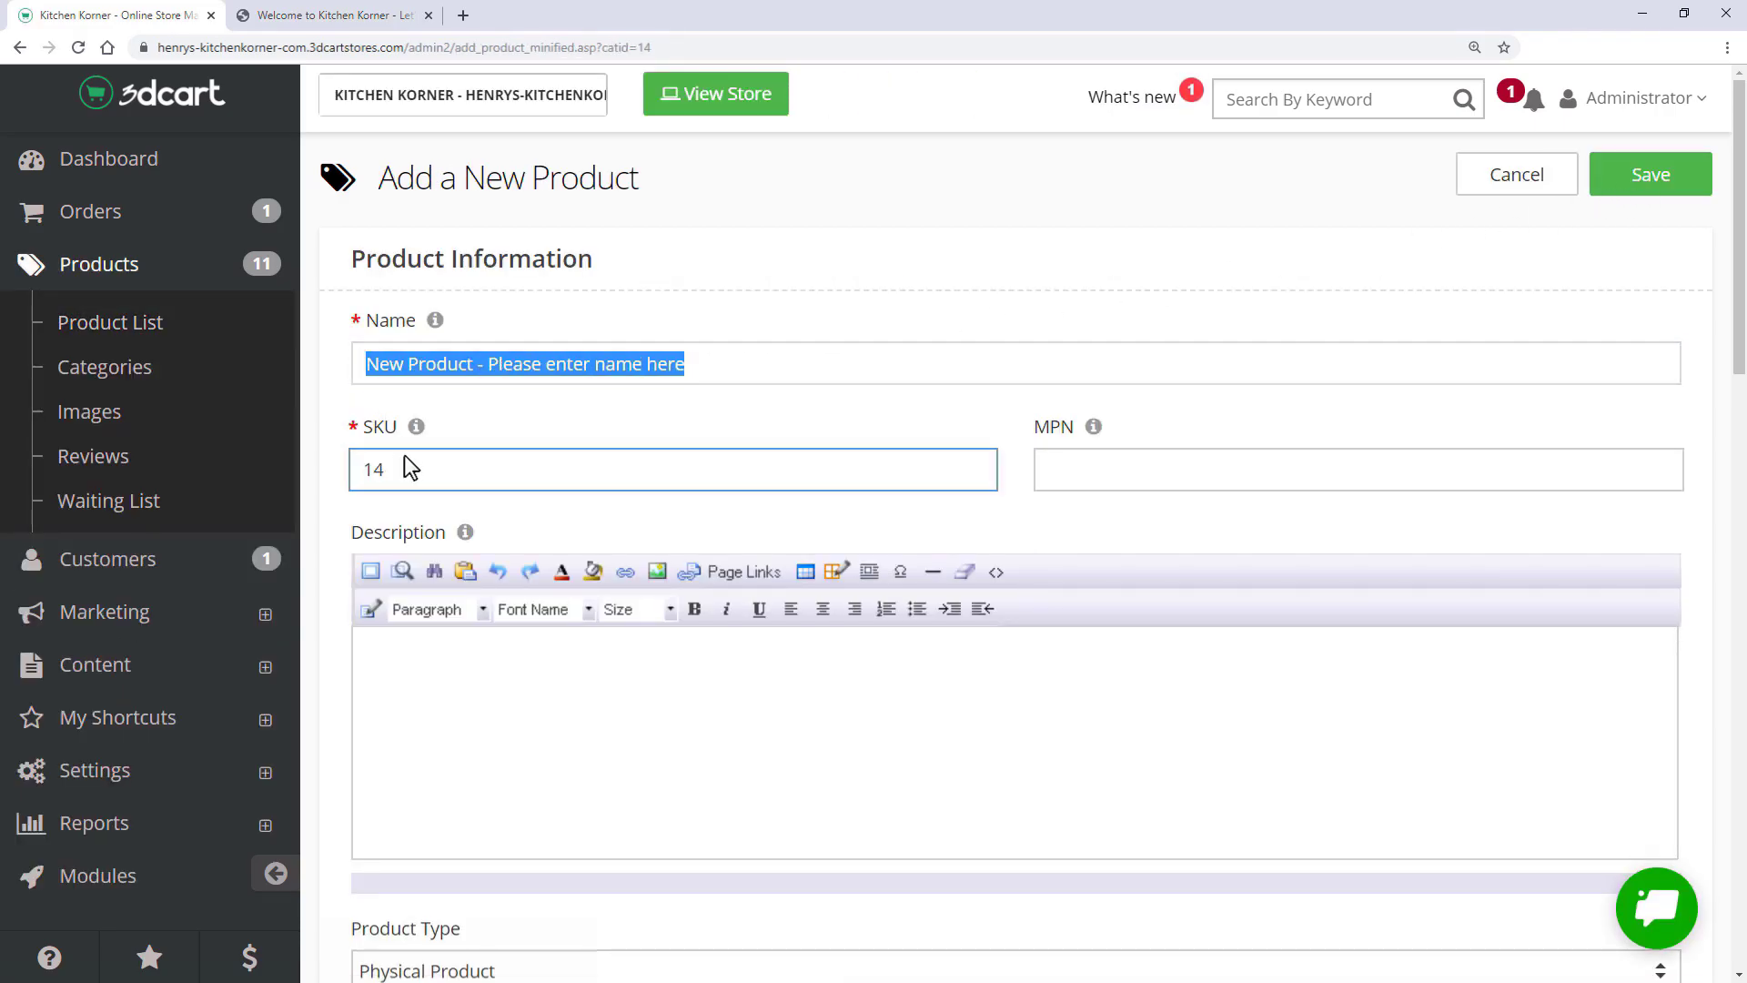
pyautogui.write('Cappuccino')
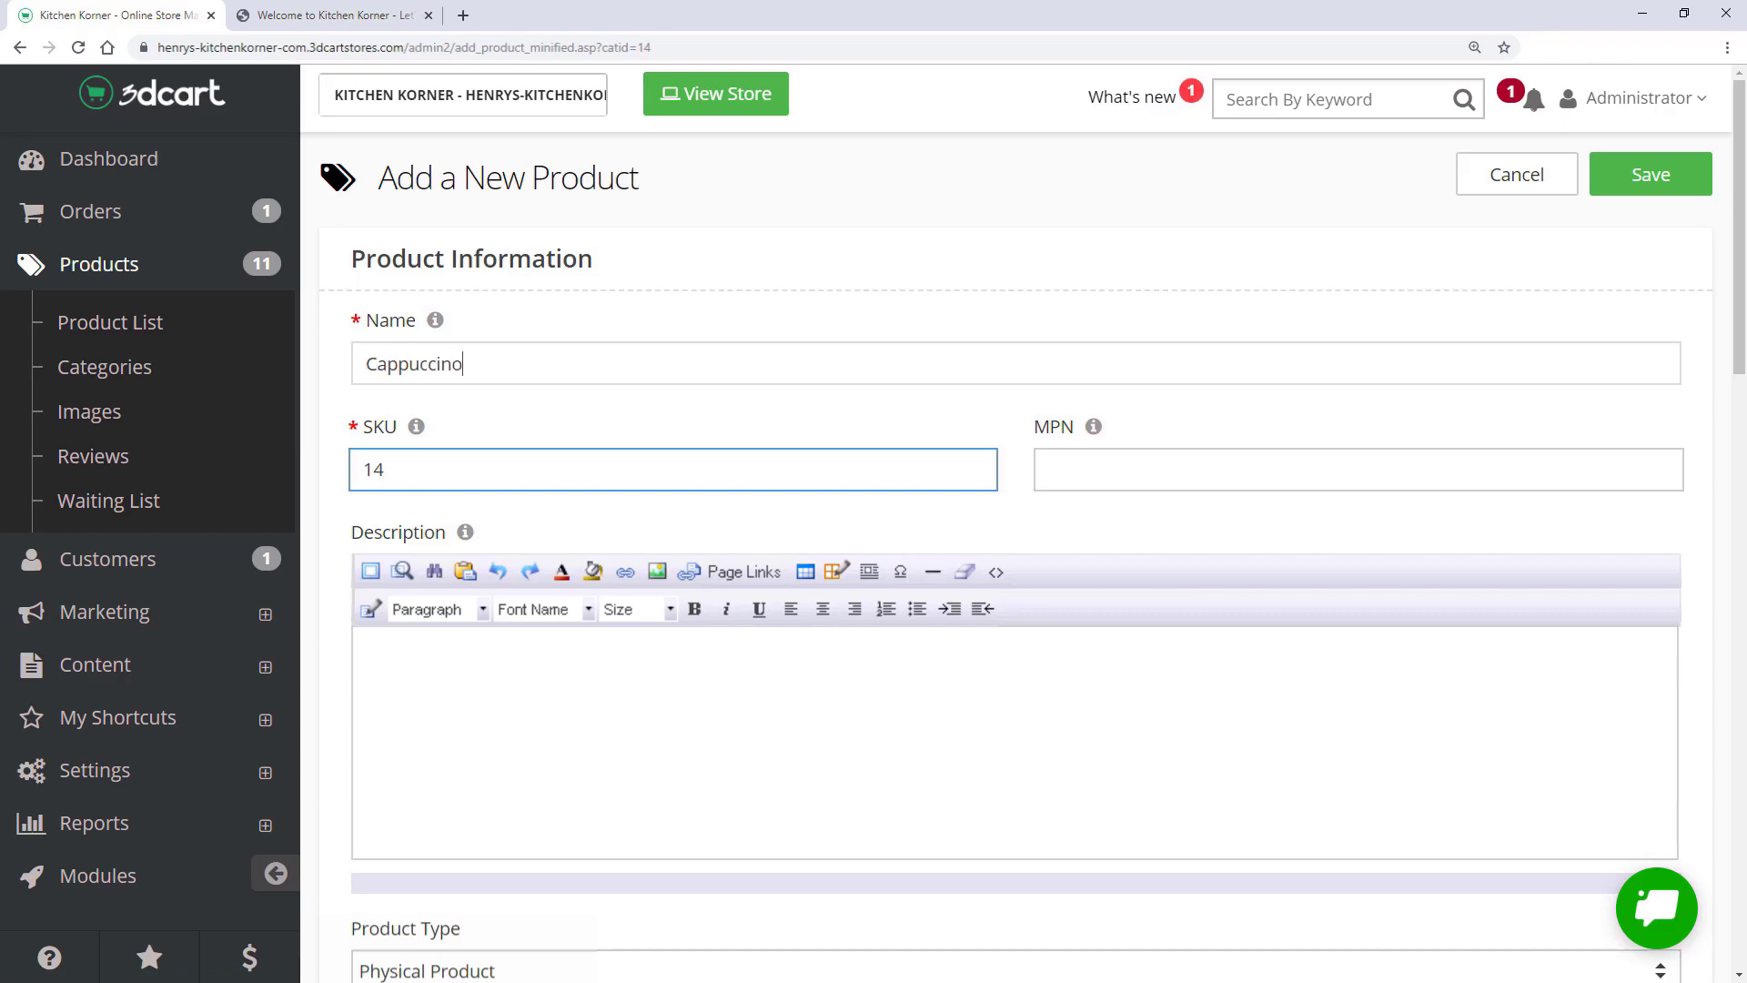
pyautogui.write('/Espresso Machine')
pyautogui.press('Tab')
pyautogui.write('12345')
pyautogui.press('Tab')
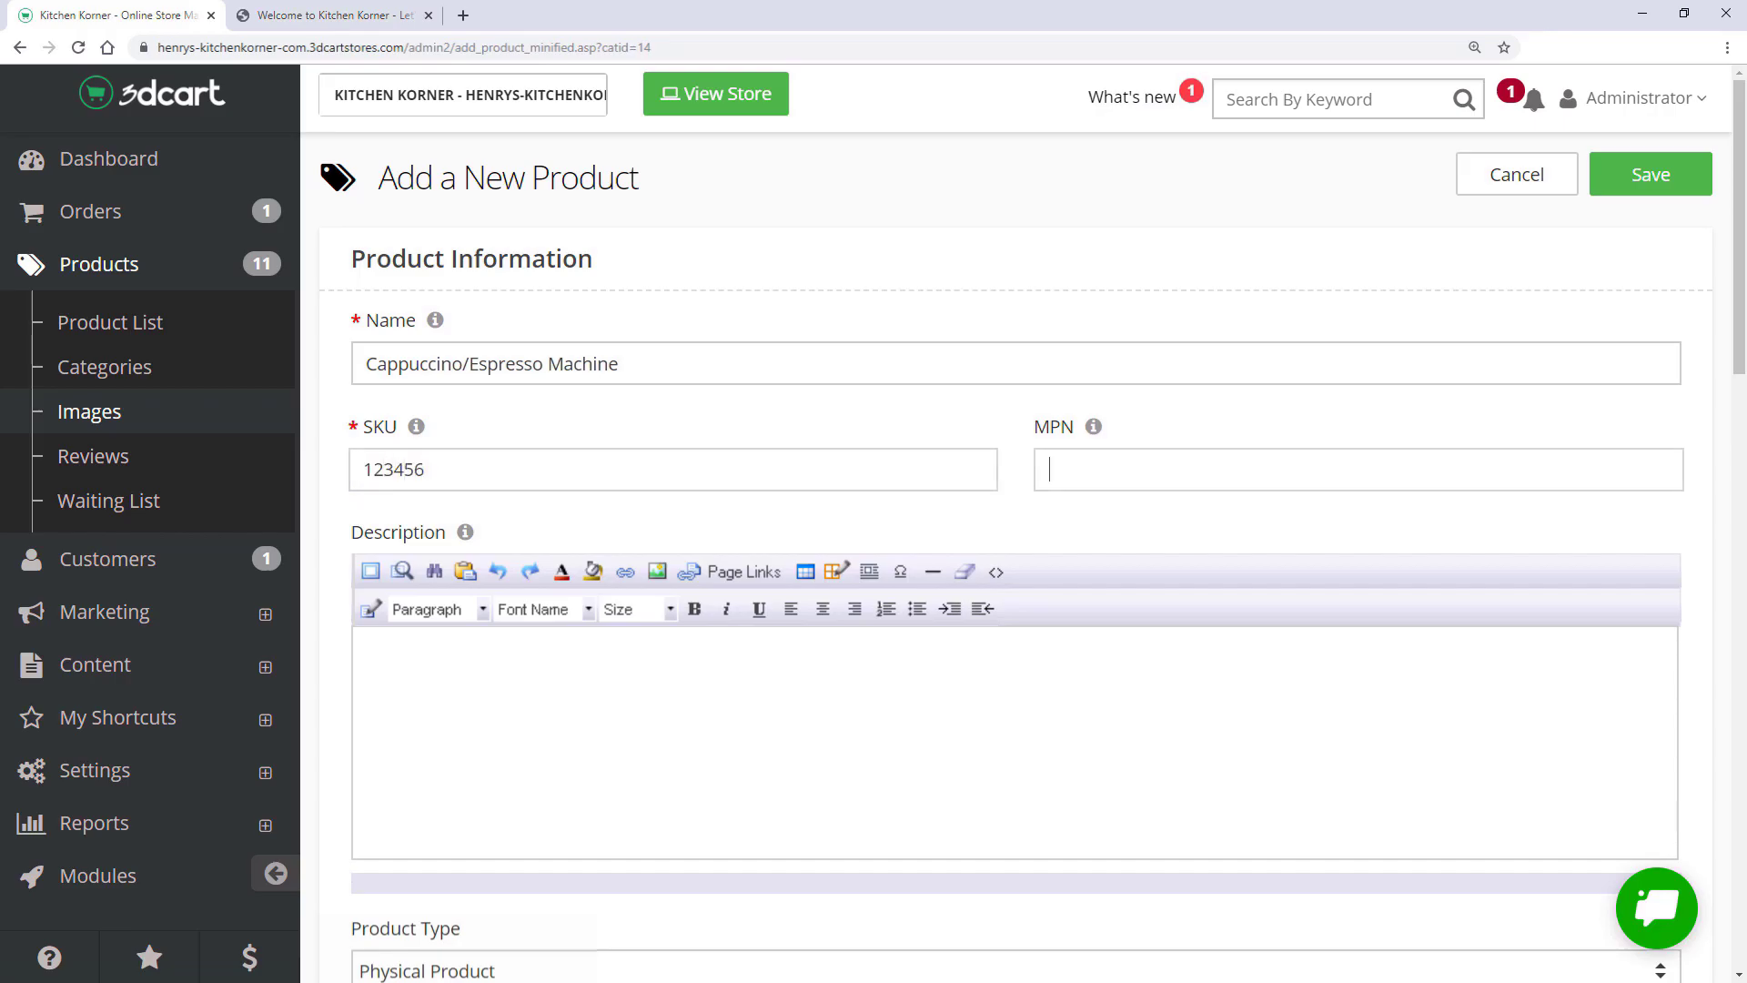
pyautogui.press('Tab')
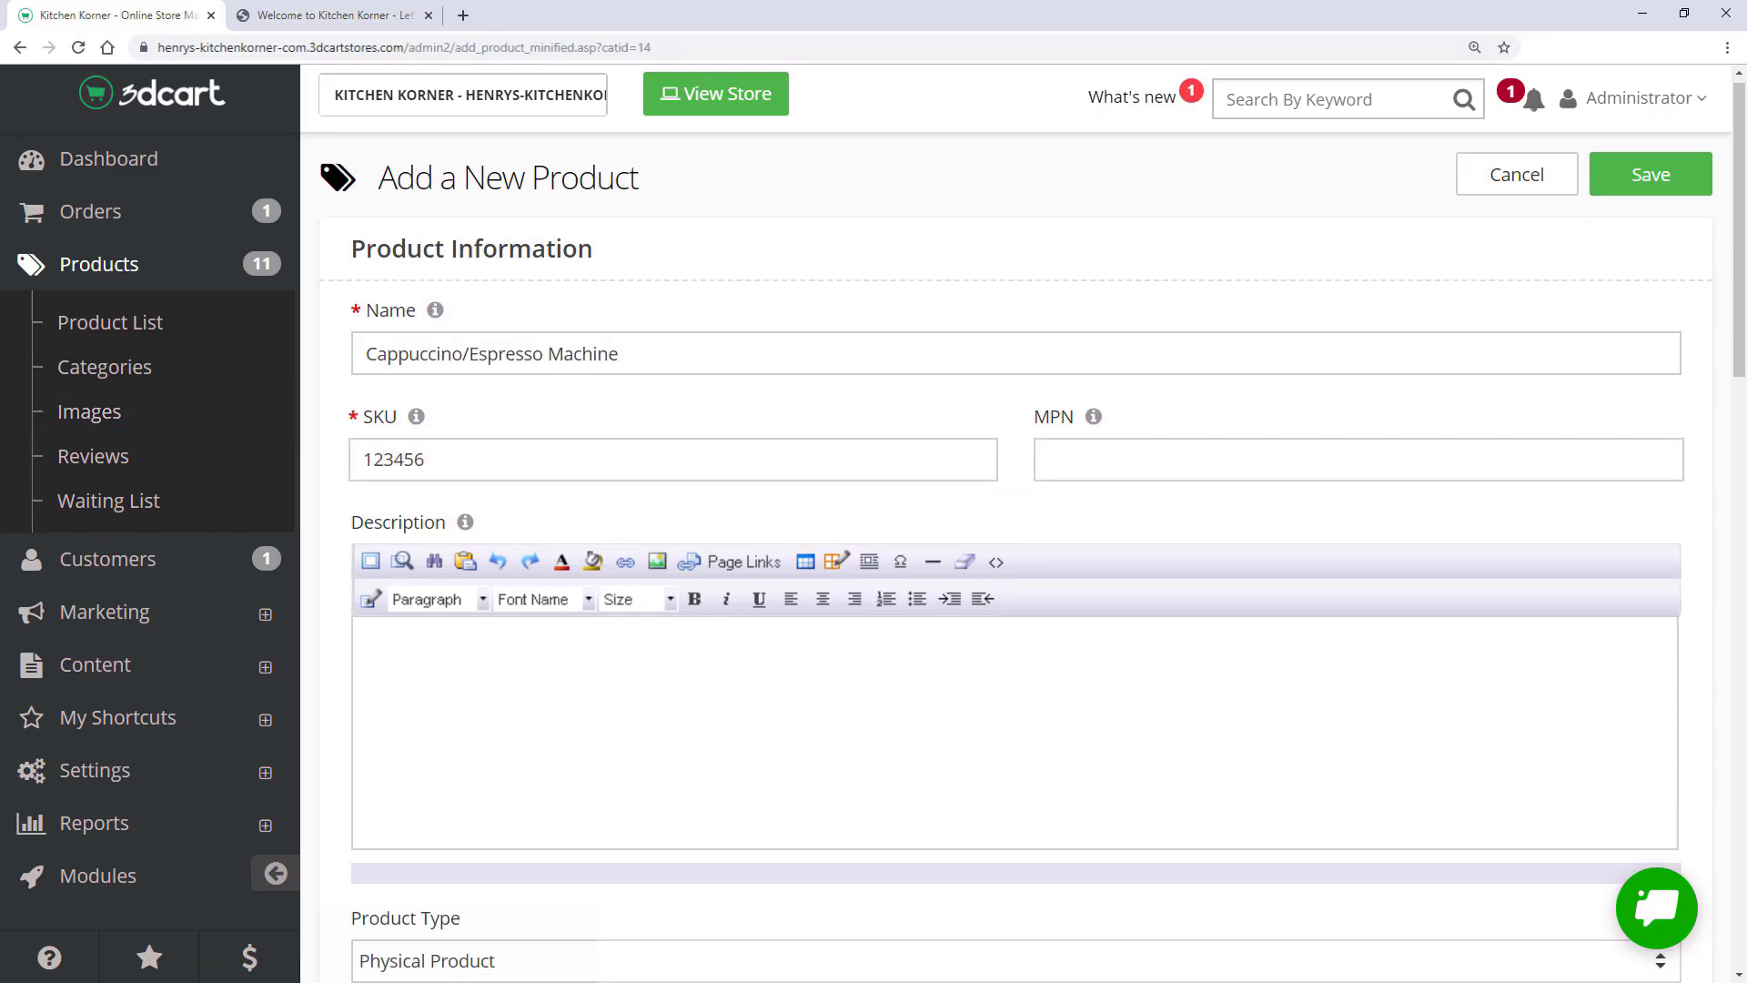
pyautogui.click(582, 692)
pyautogui.write('This is the description of the product')
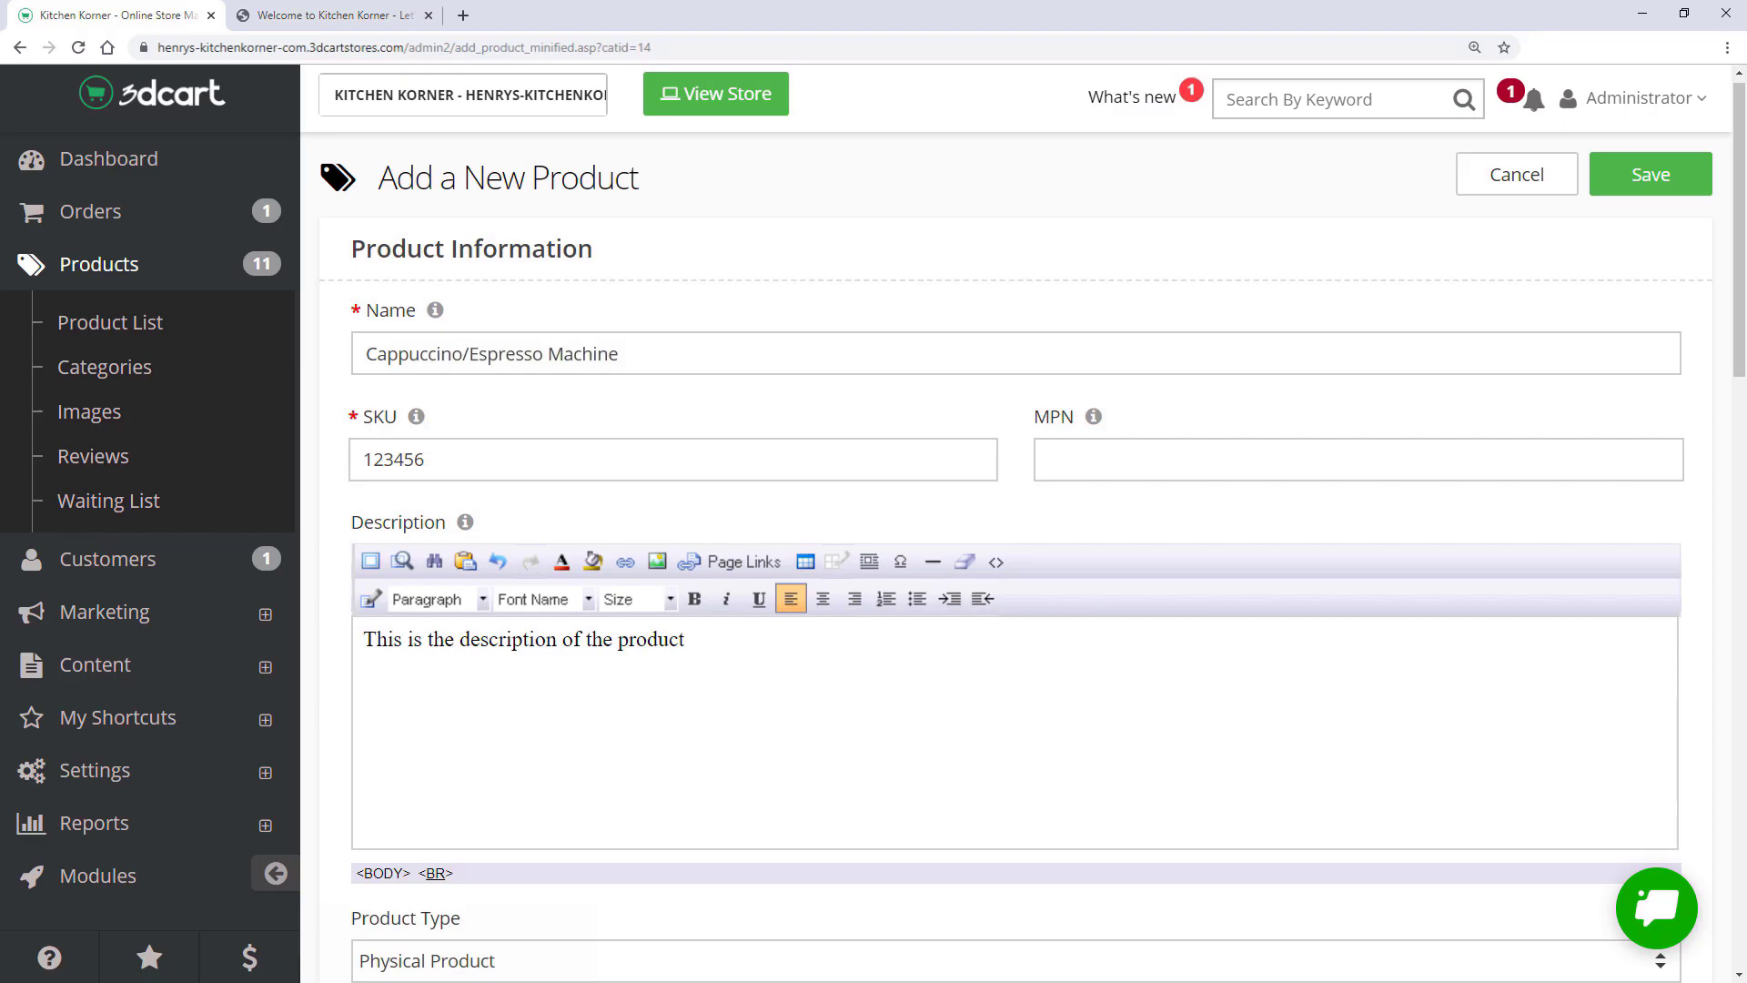
# - Keep the product type as Physical Product and bring up the category chooser
pyautogui.scroll(-3, 858, 491)
pyautogui.click(534, 702)
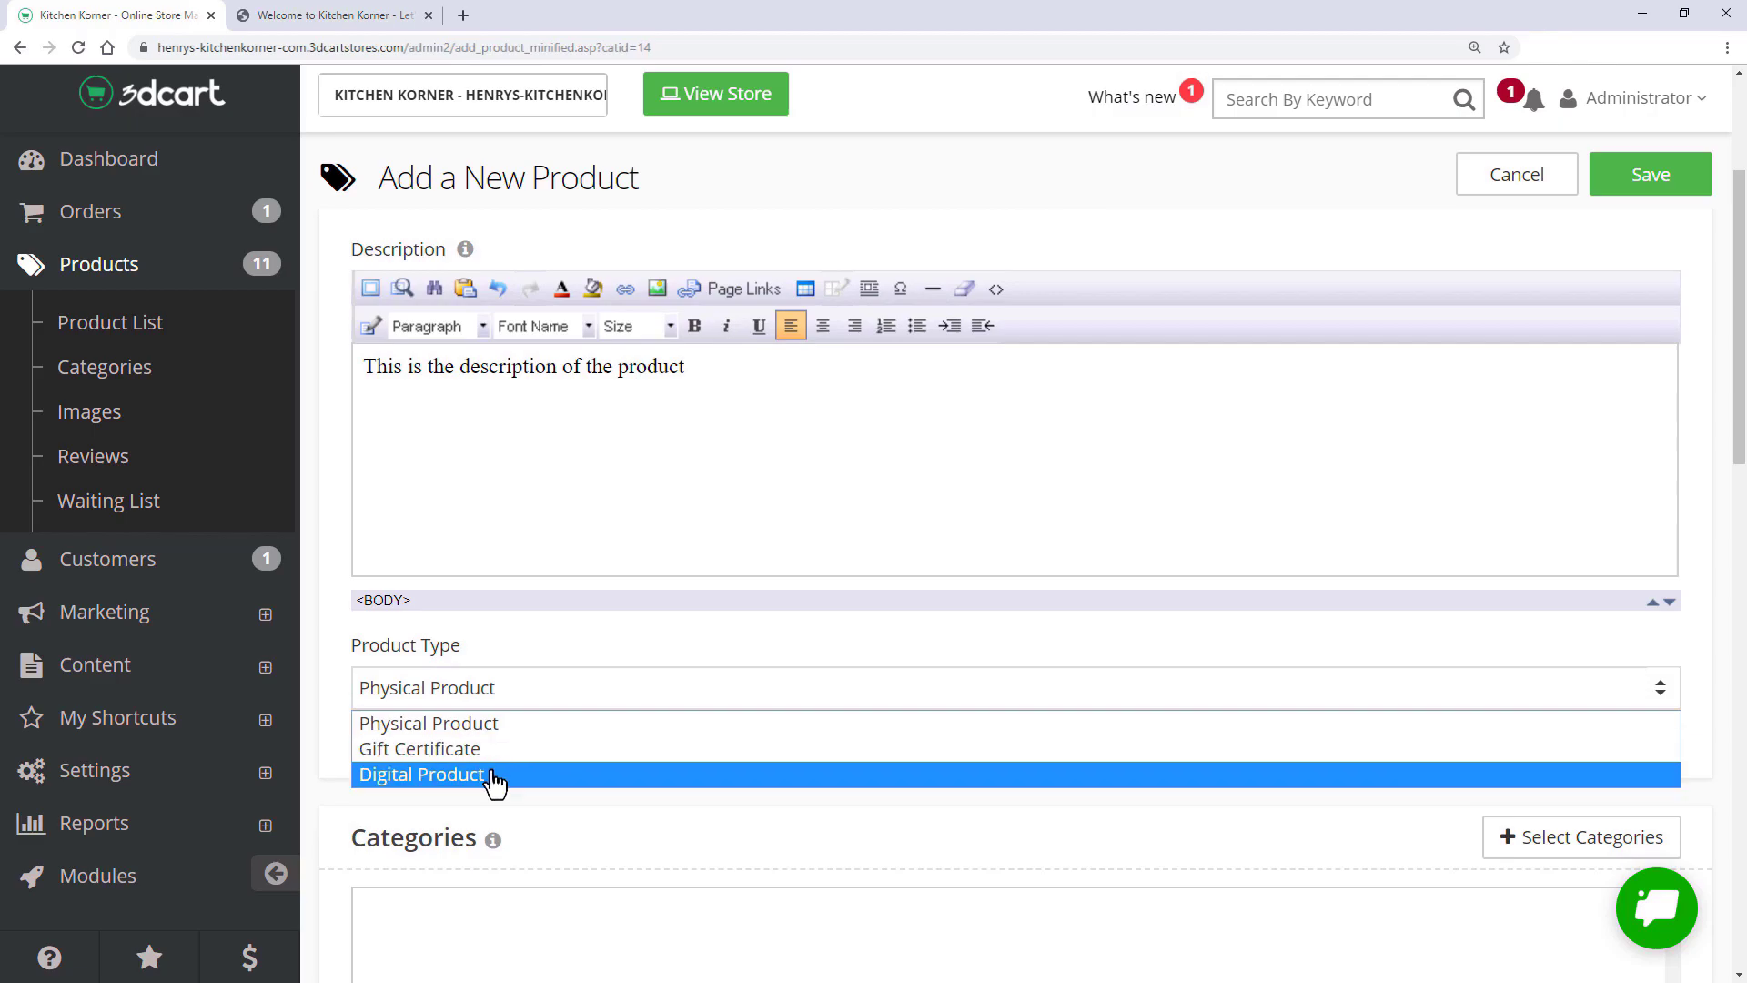
pyautogui.click(499, 723)
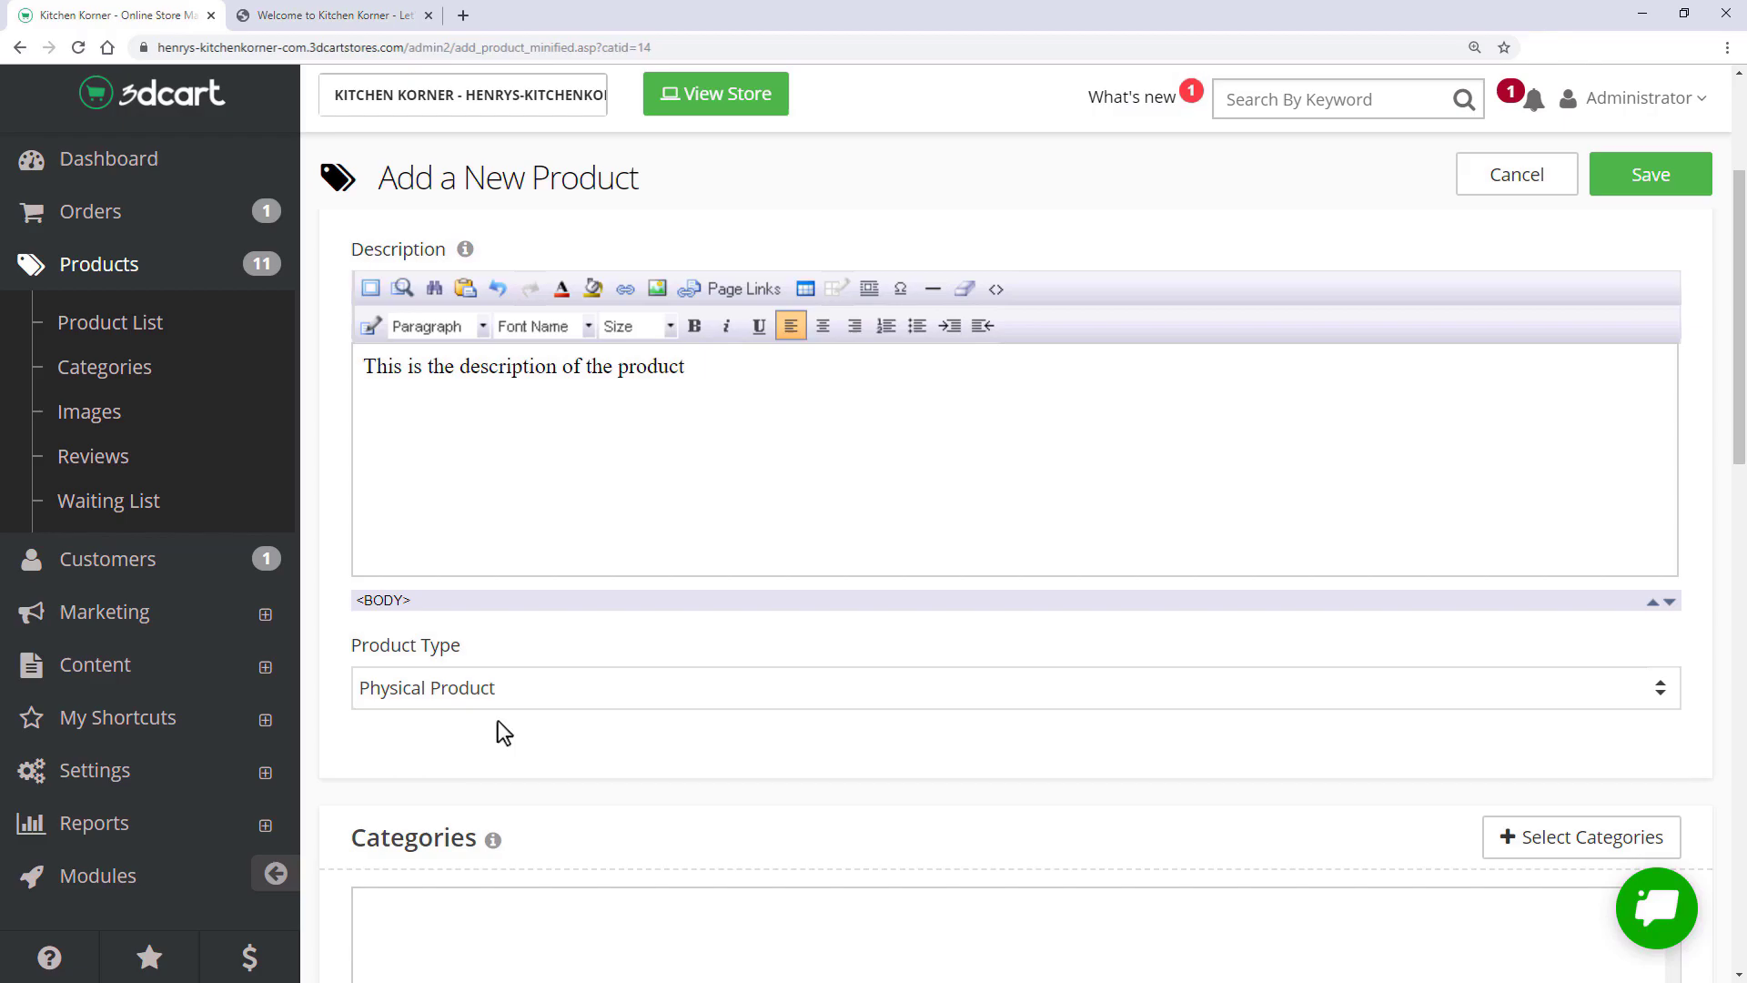
pyautogui.scroll(-4, 499, 719)
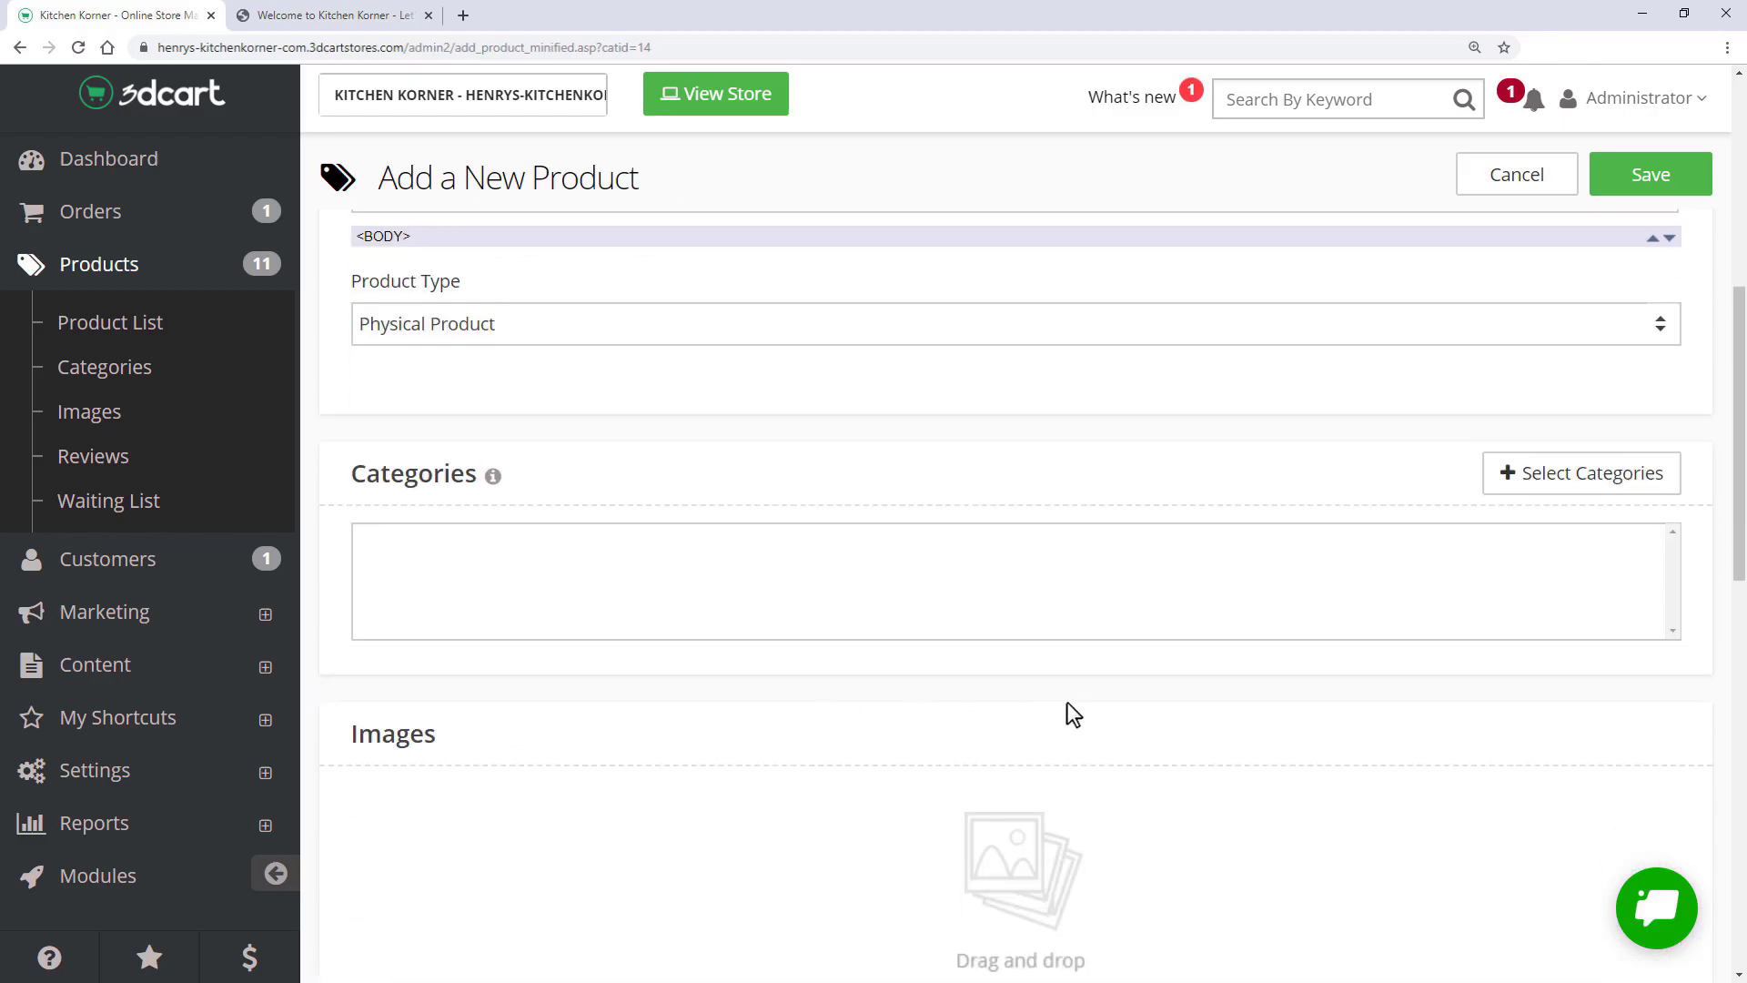
pyautogui.click(1536, 478)
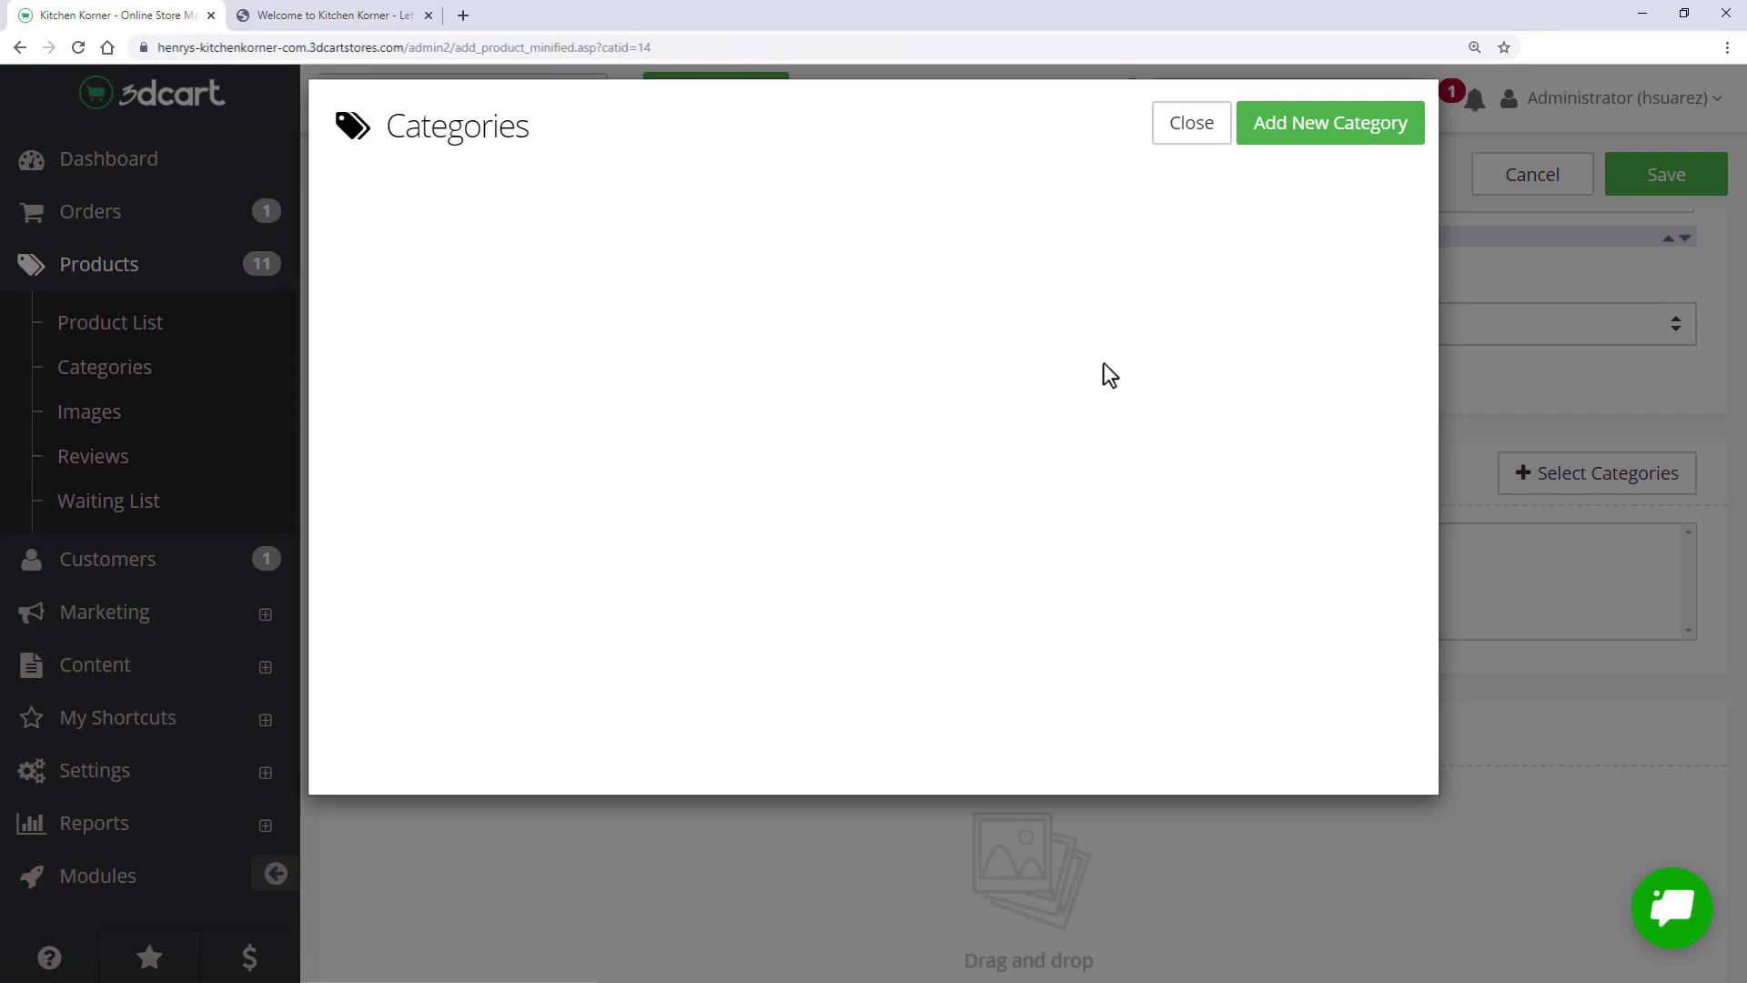
# - Create the Appliances category and an Espresso Machines subcategory placed under it
pyautogui.click(1287, 134)
pyautogui.click(538, 312)
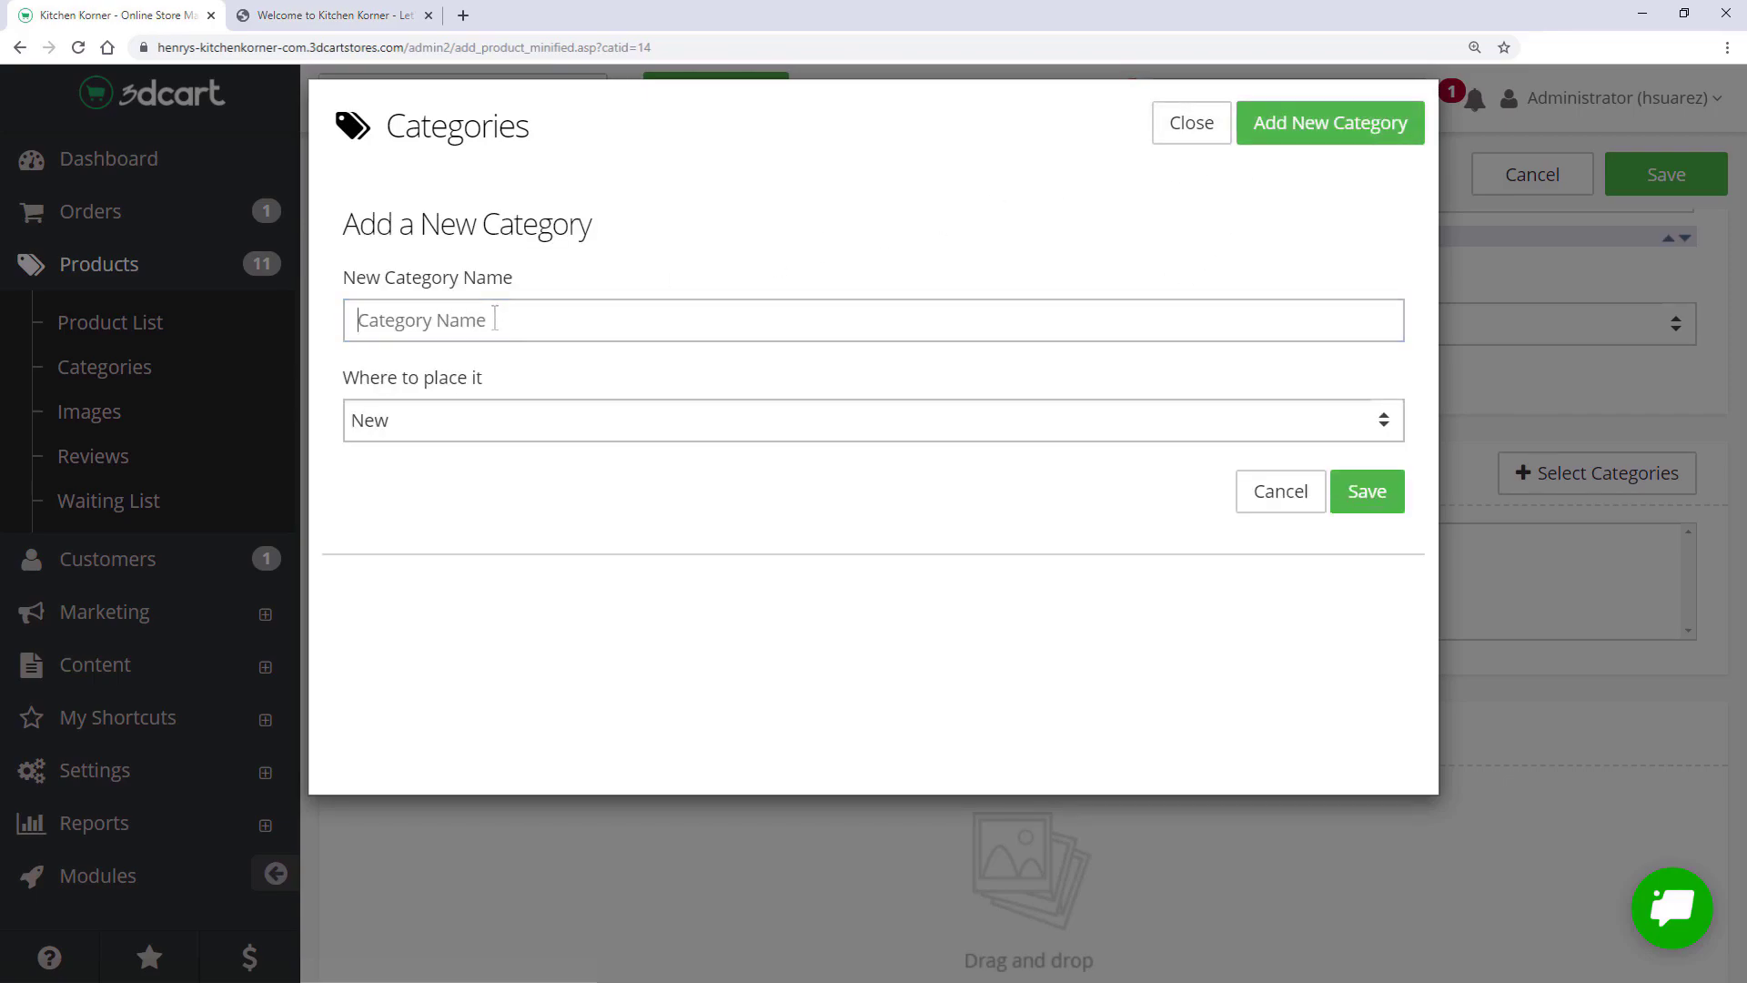
pyautogui.write('Appliances')
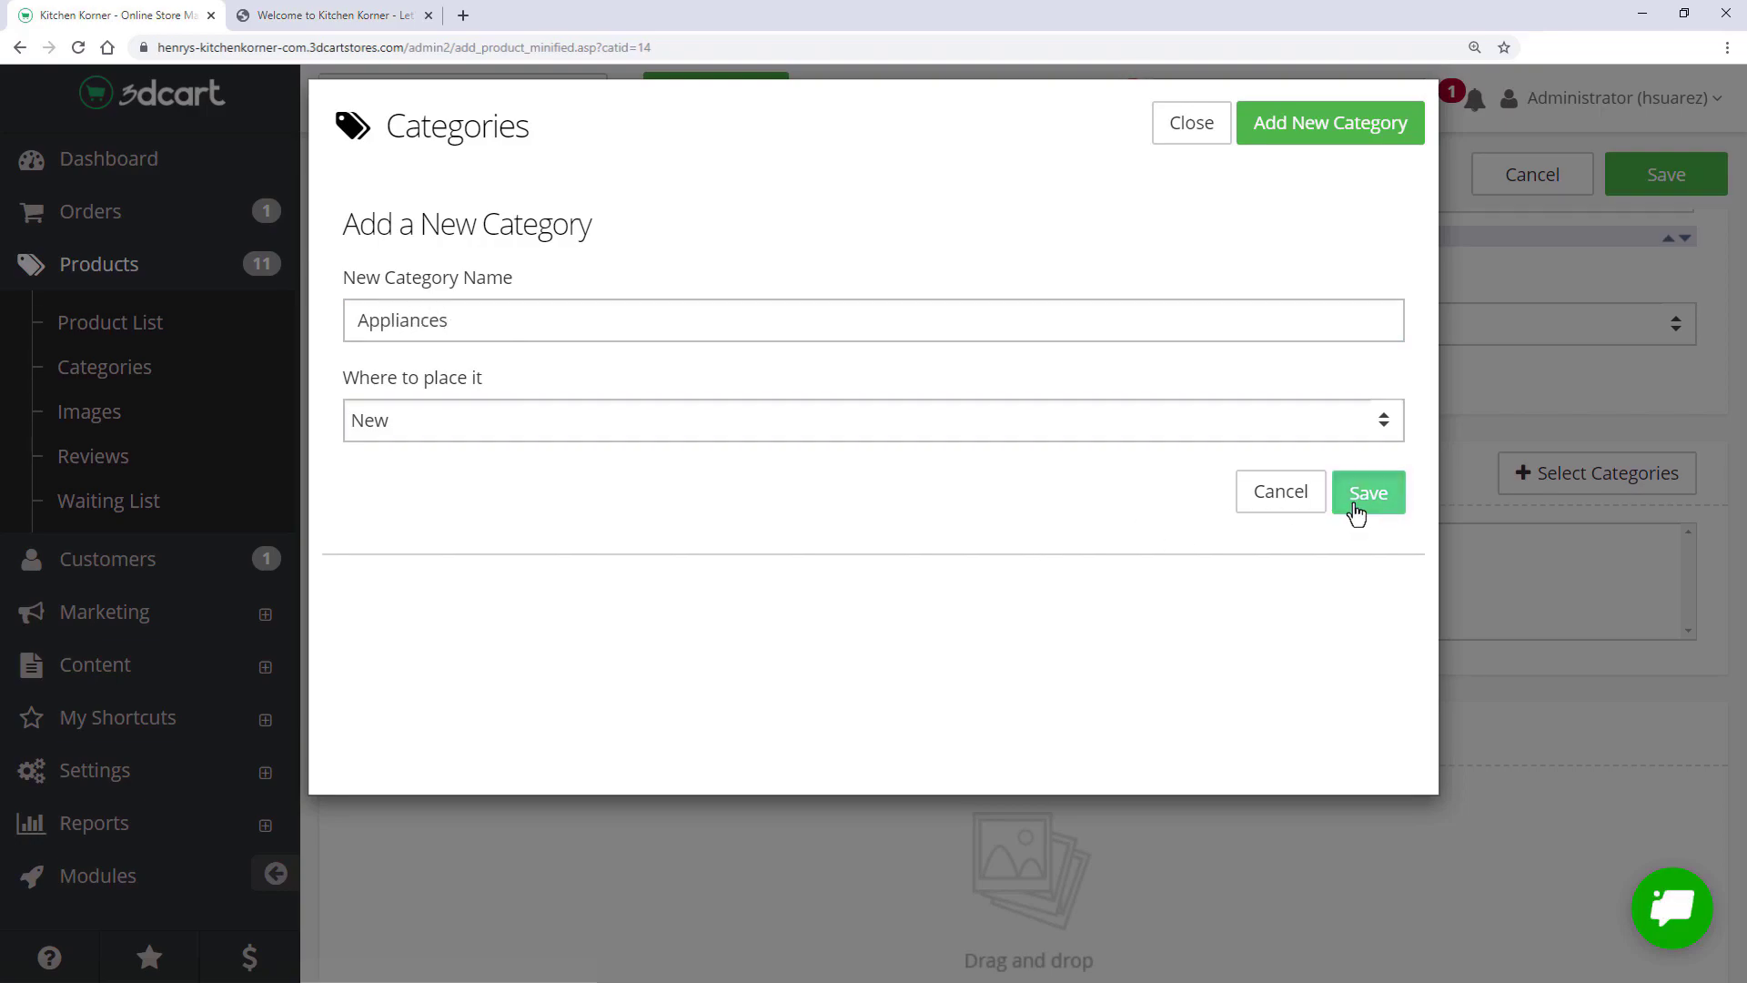
pyautogui.click(1353, 510)
pyautogui.click(1283, 133)
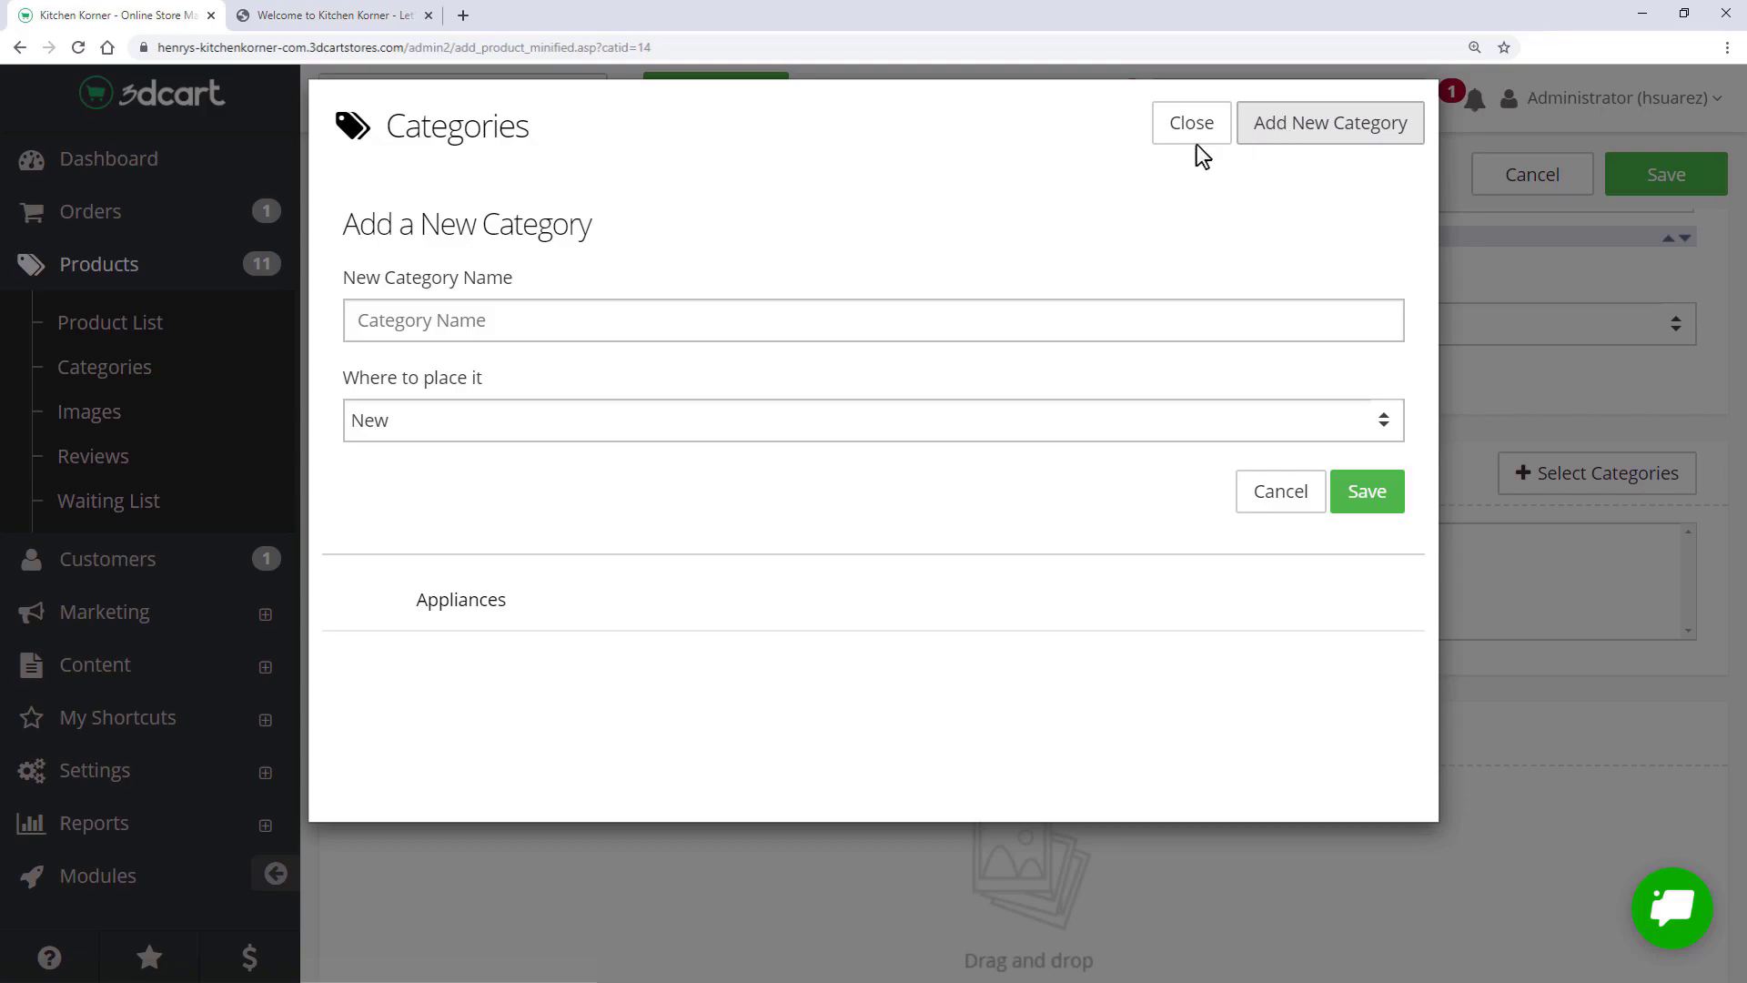
pyautogui.click(514, 323)
pyautogui.write('Espresso Machines')
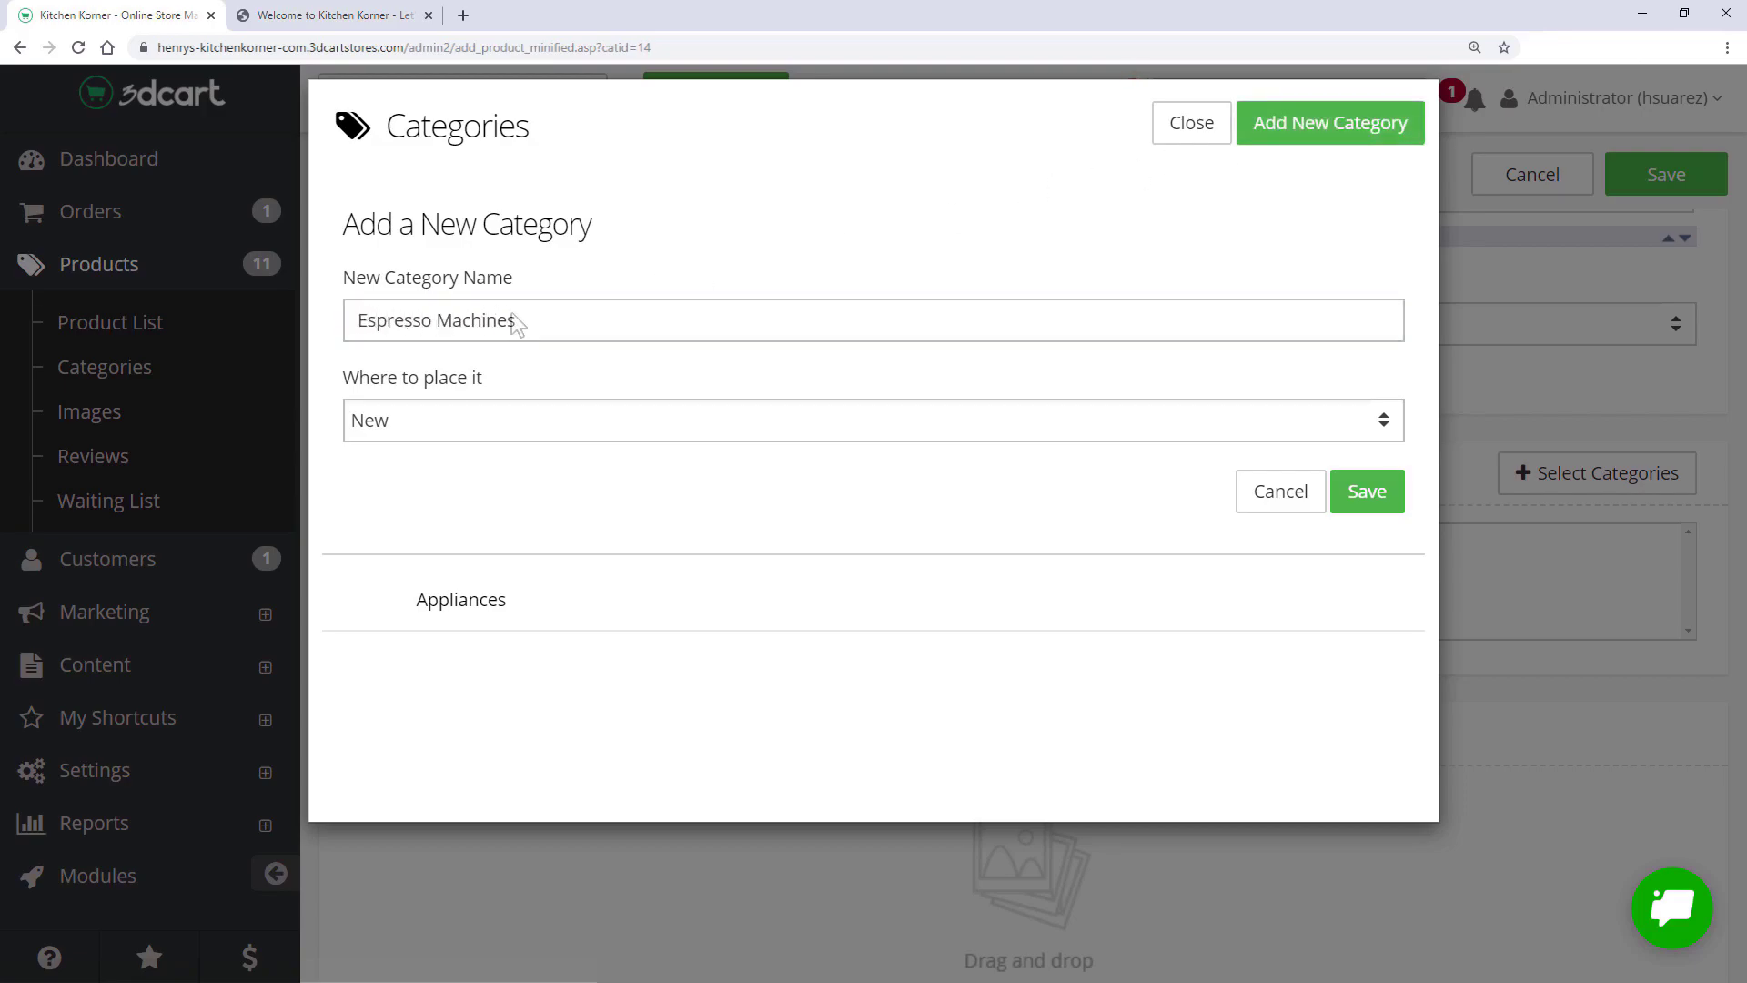
pyautogui.click(533, 423)
pyautogui.click(483, 480)
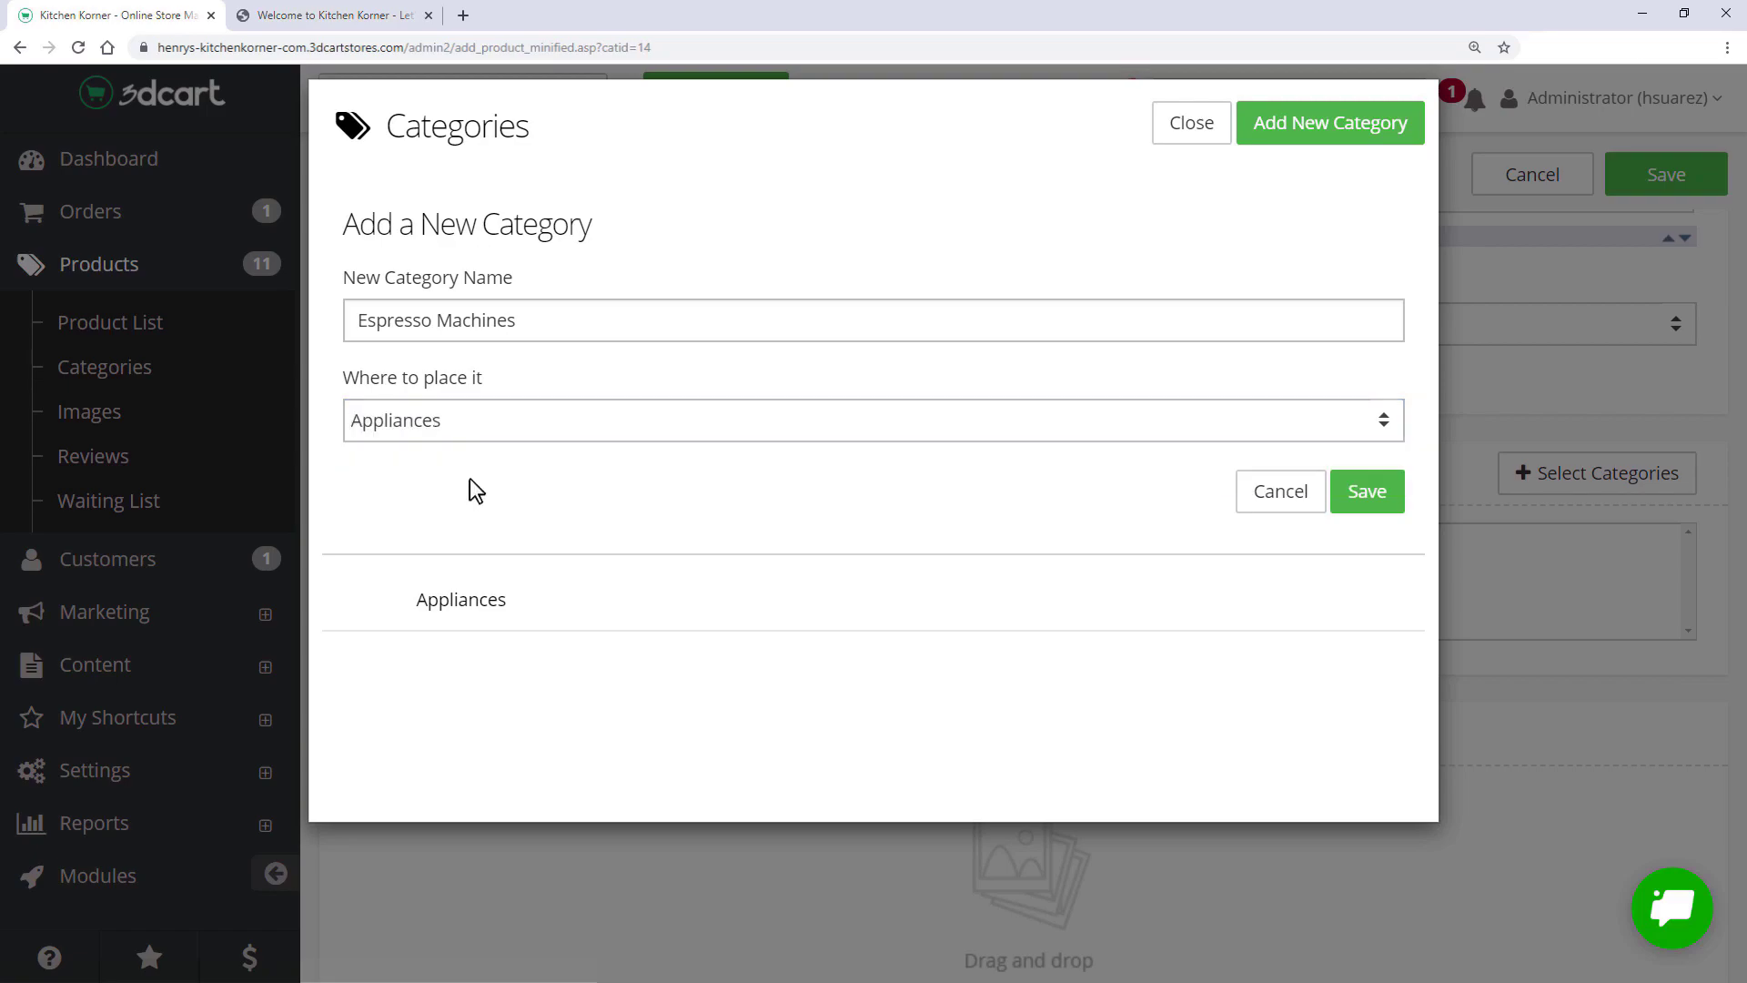
pyautogui.click(1359, 499)
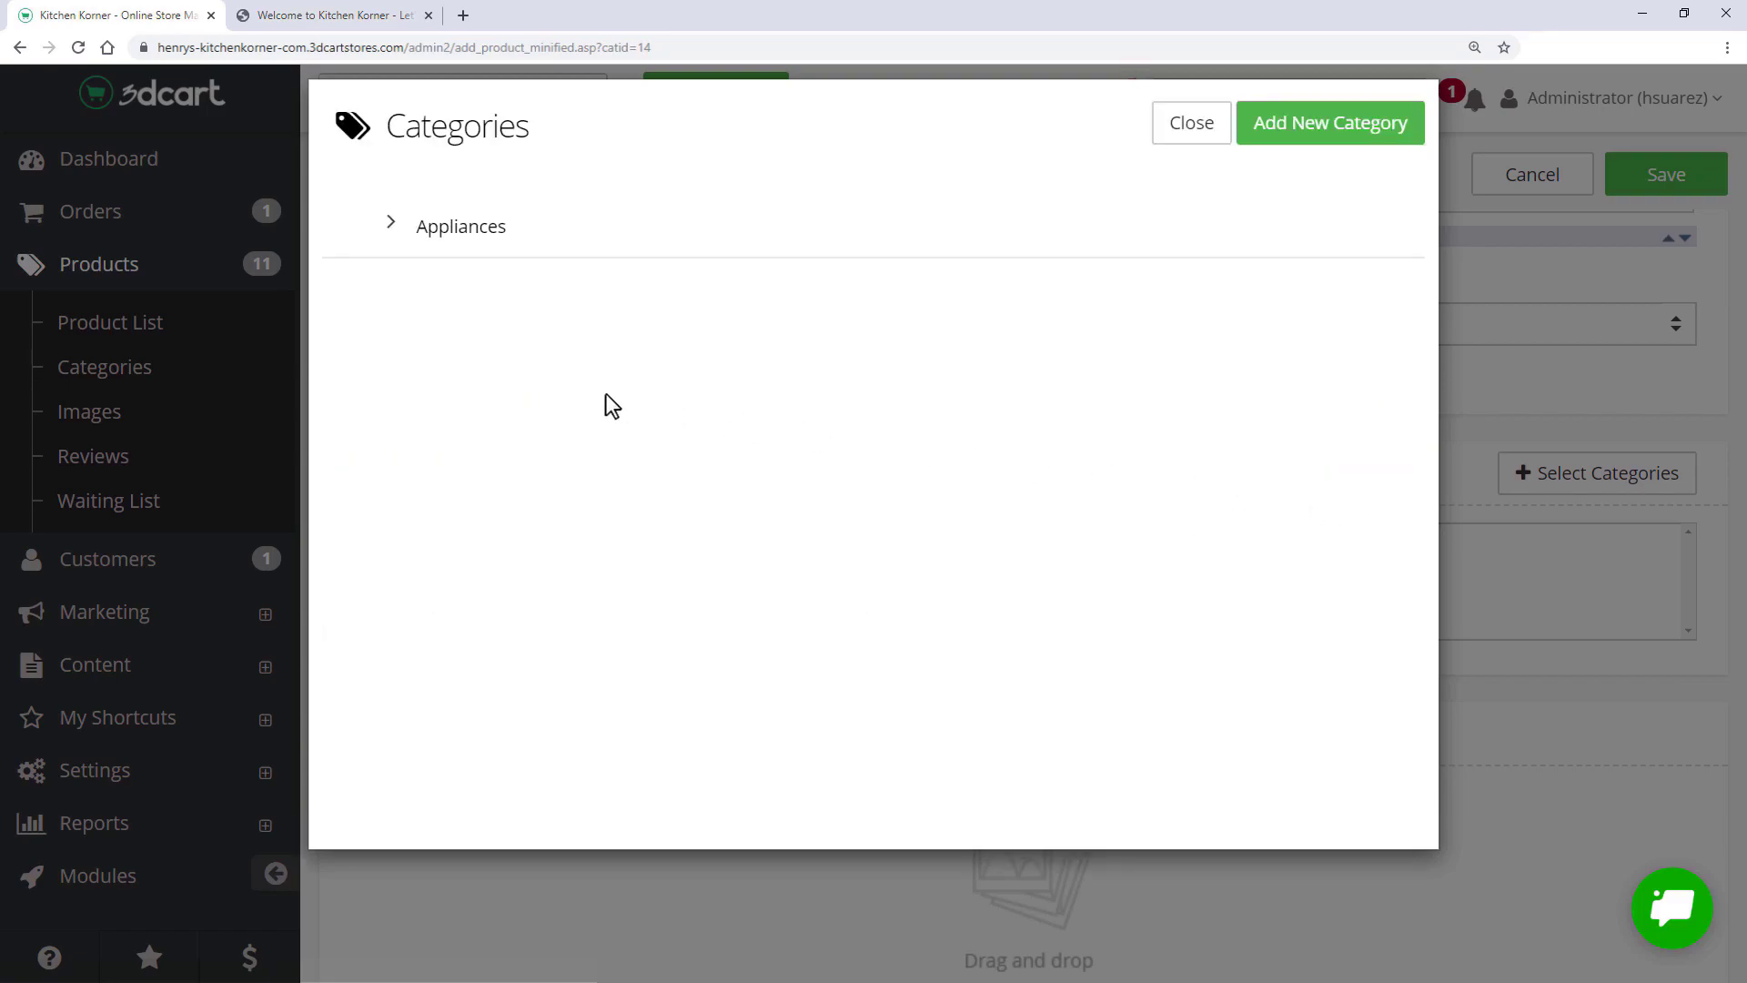
# - Assign the product to Appliances and Appliances >> Espresso Machines, then close the chooser
pyautogui.click(552, 234)
pyautogui.click(392, 223)
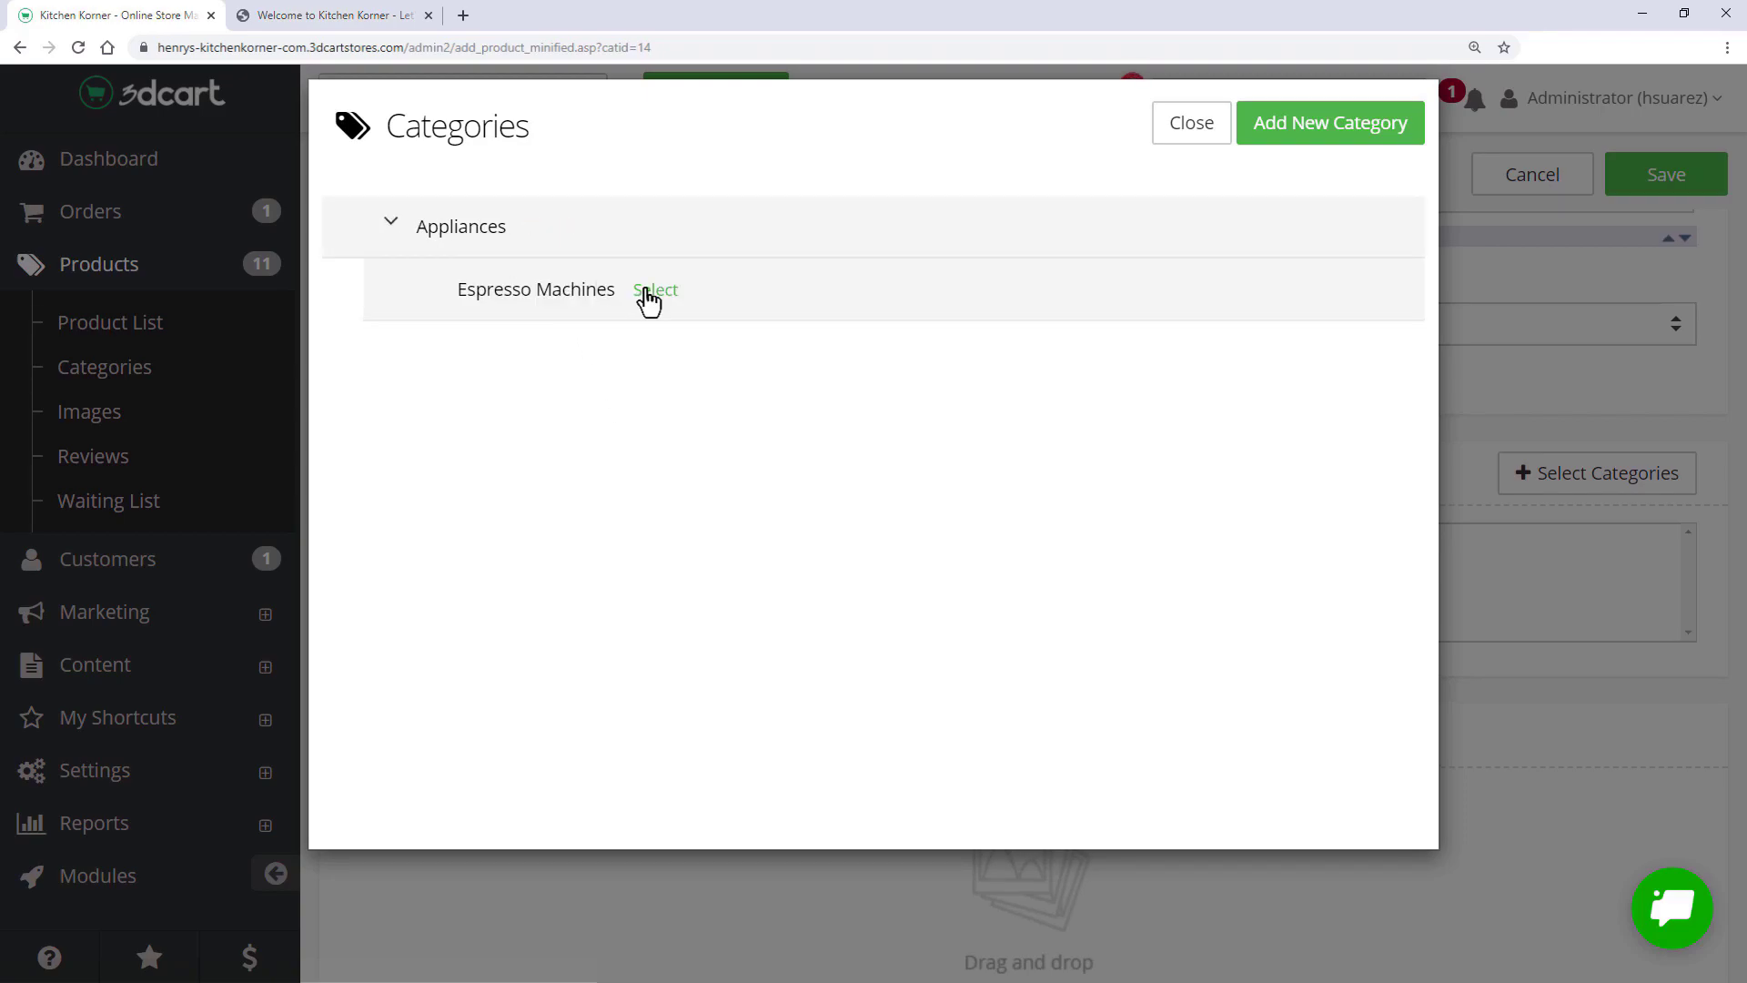
pyautogui.click(655, 291)
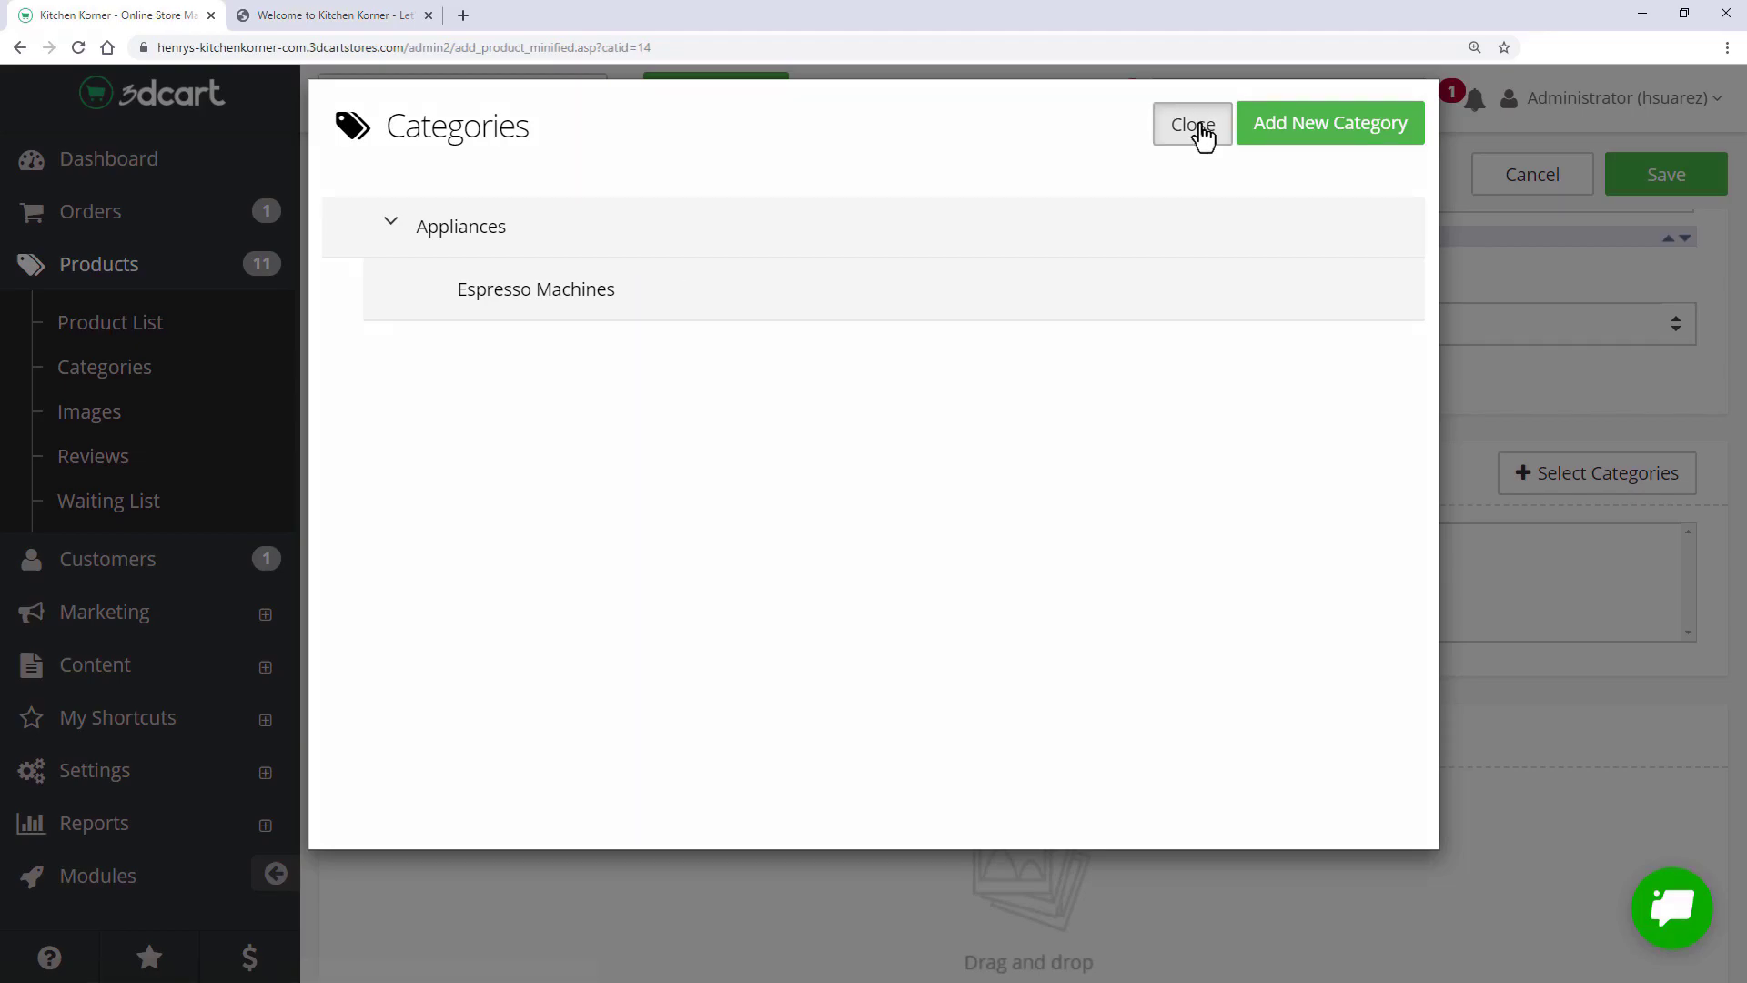
pyautogui.click(1193, 124)
pyautogui.scroll(-3, 1014, 546)
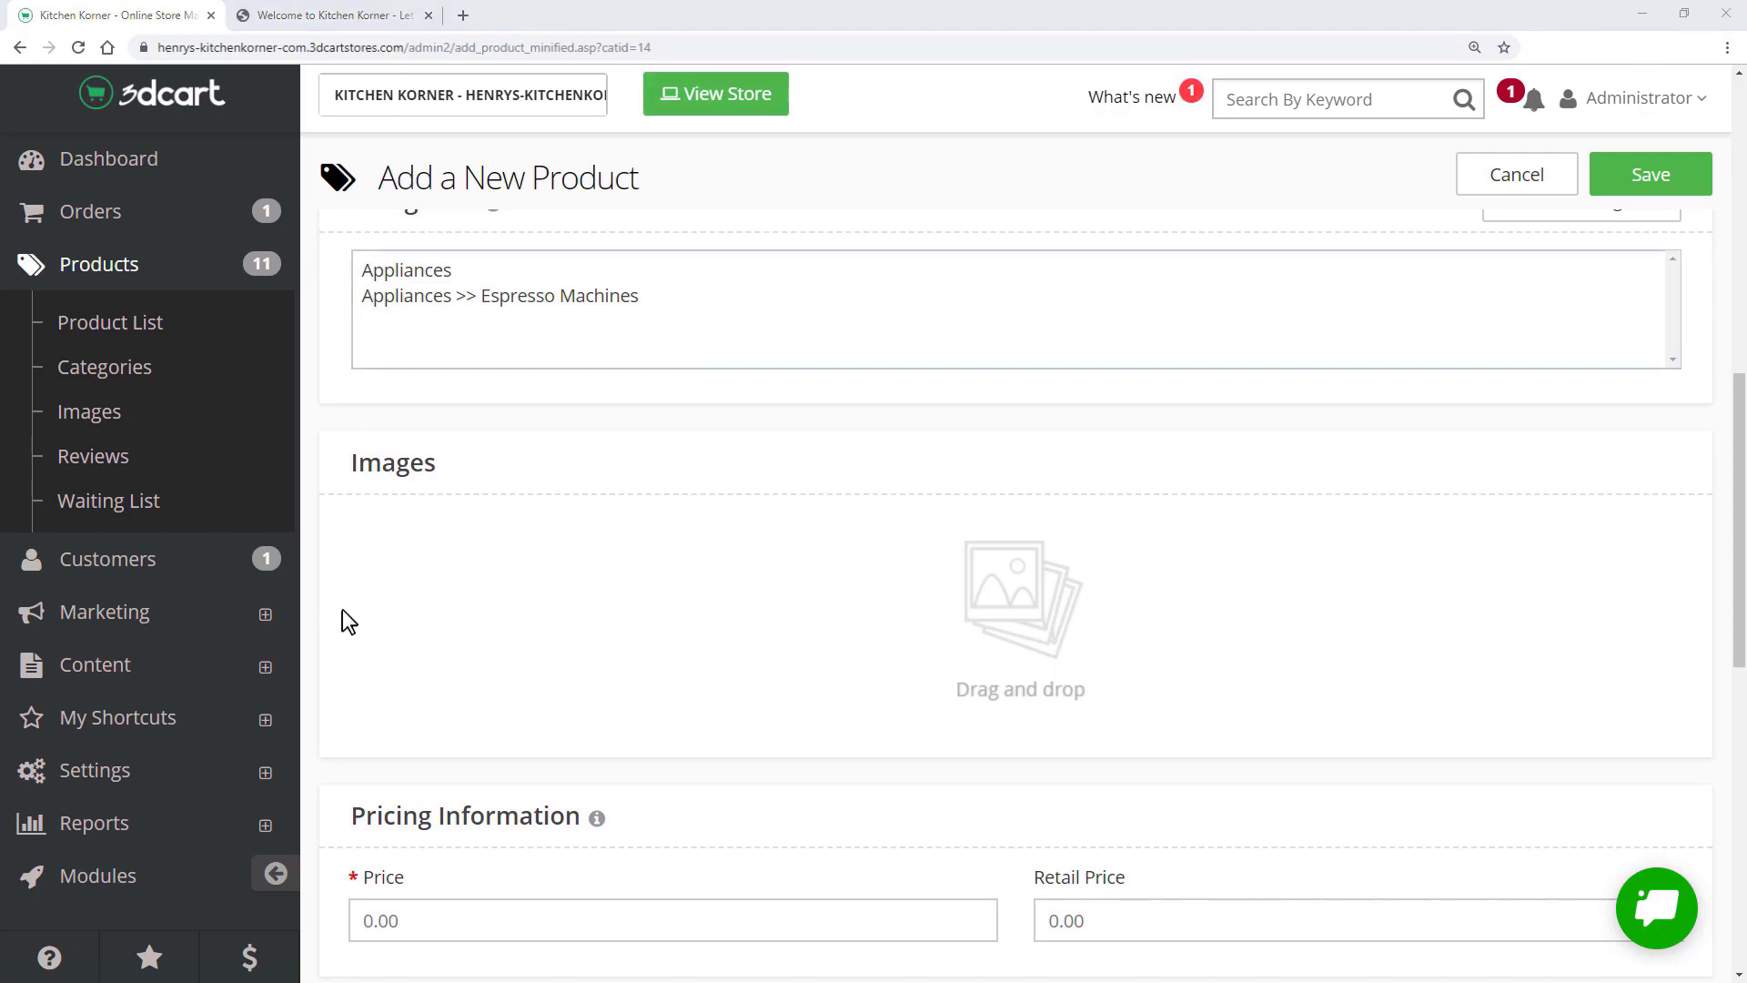
# - Add the espresso machine photo and set price 35.99 with retail price 50
pyautogui.moveTo(2, 535); pyautogui.dragTo(699, 630)
pyautogui.scroll(-4, 699, 630)
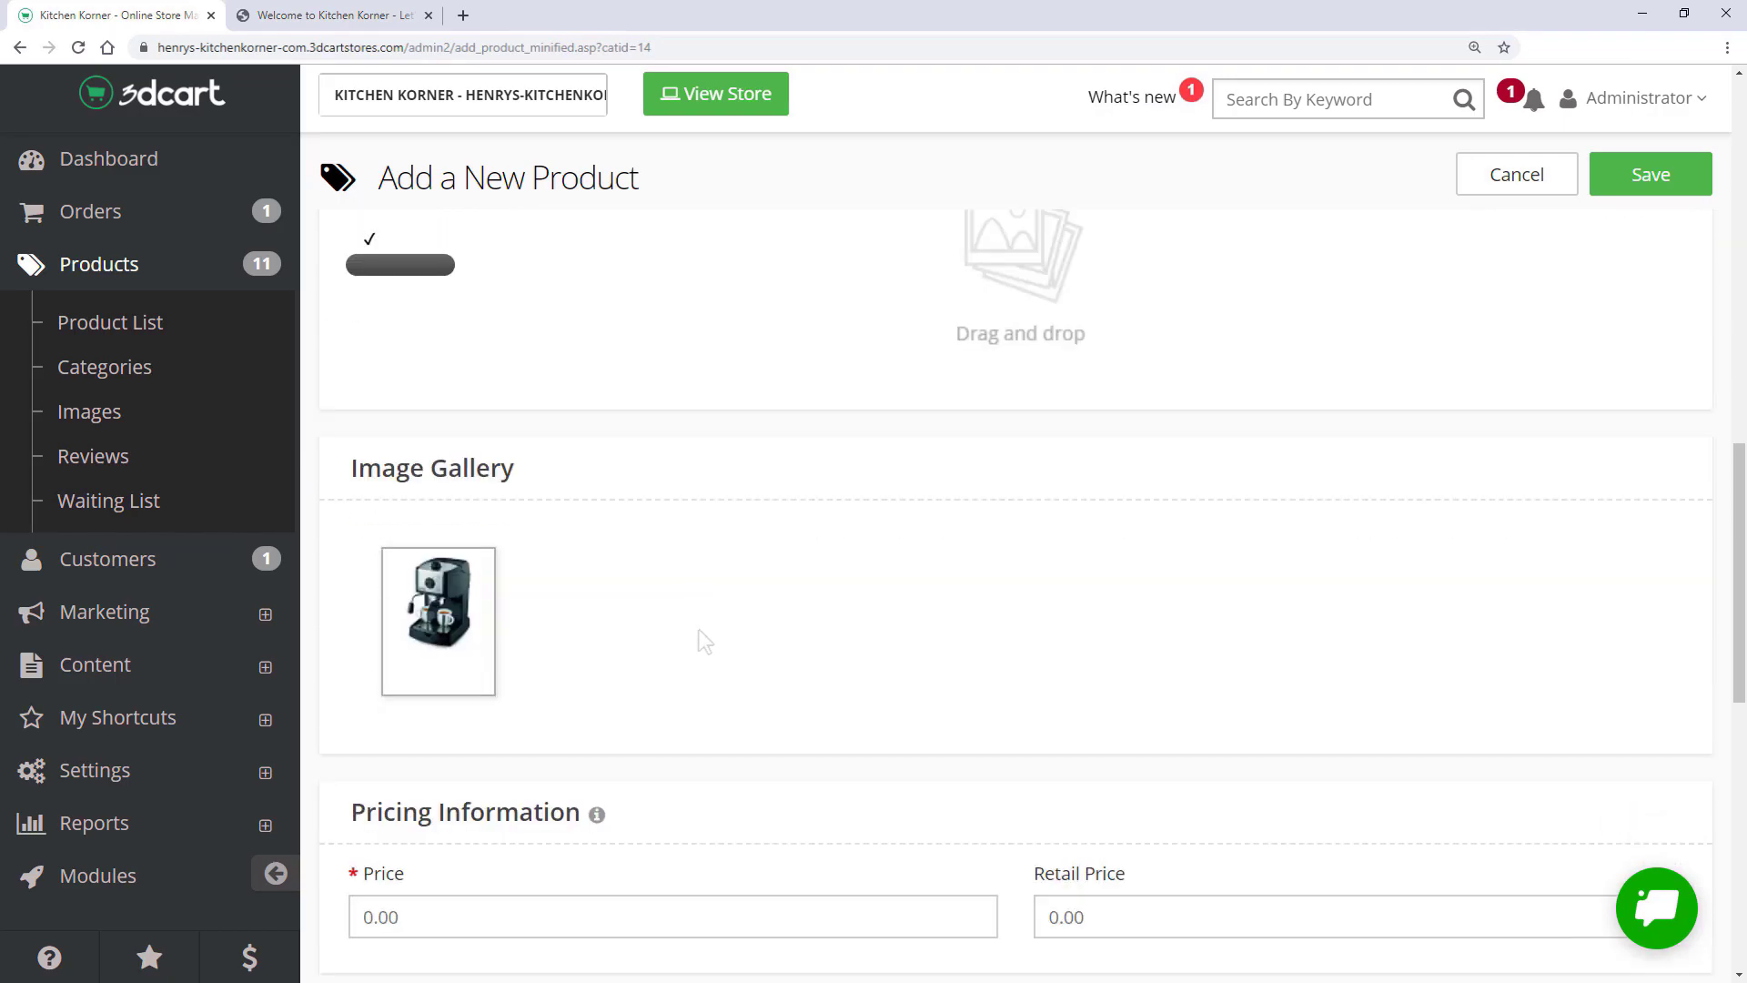
pyautogui.scroll(-3, 699, 630)
pyautogui.click(698, 629)
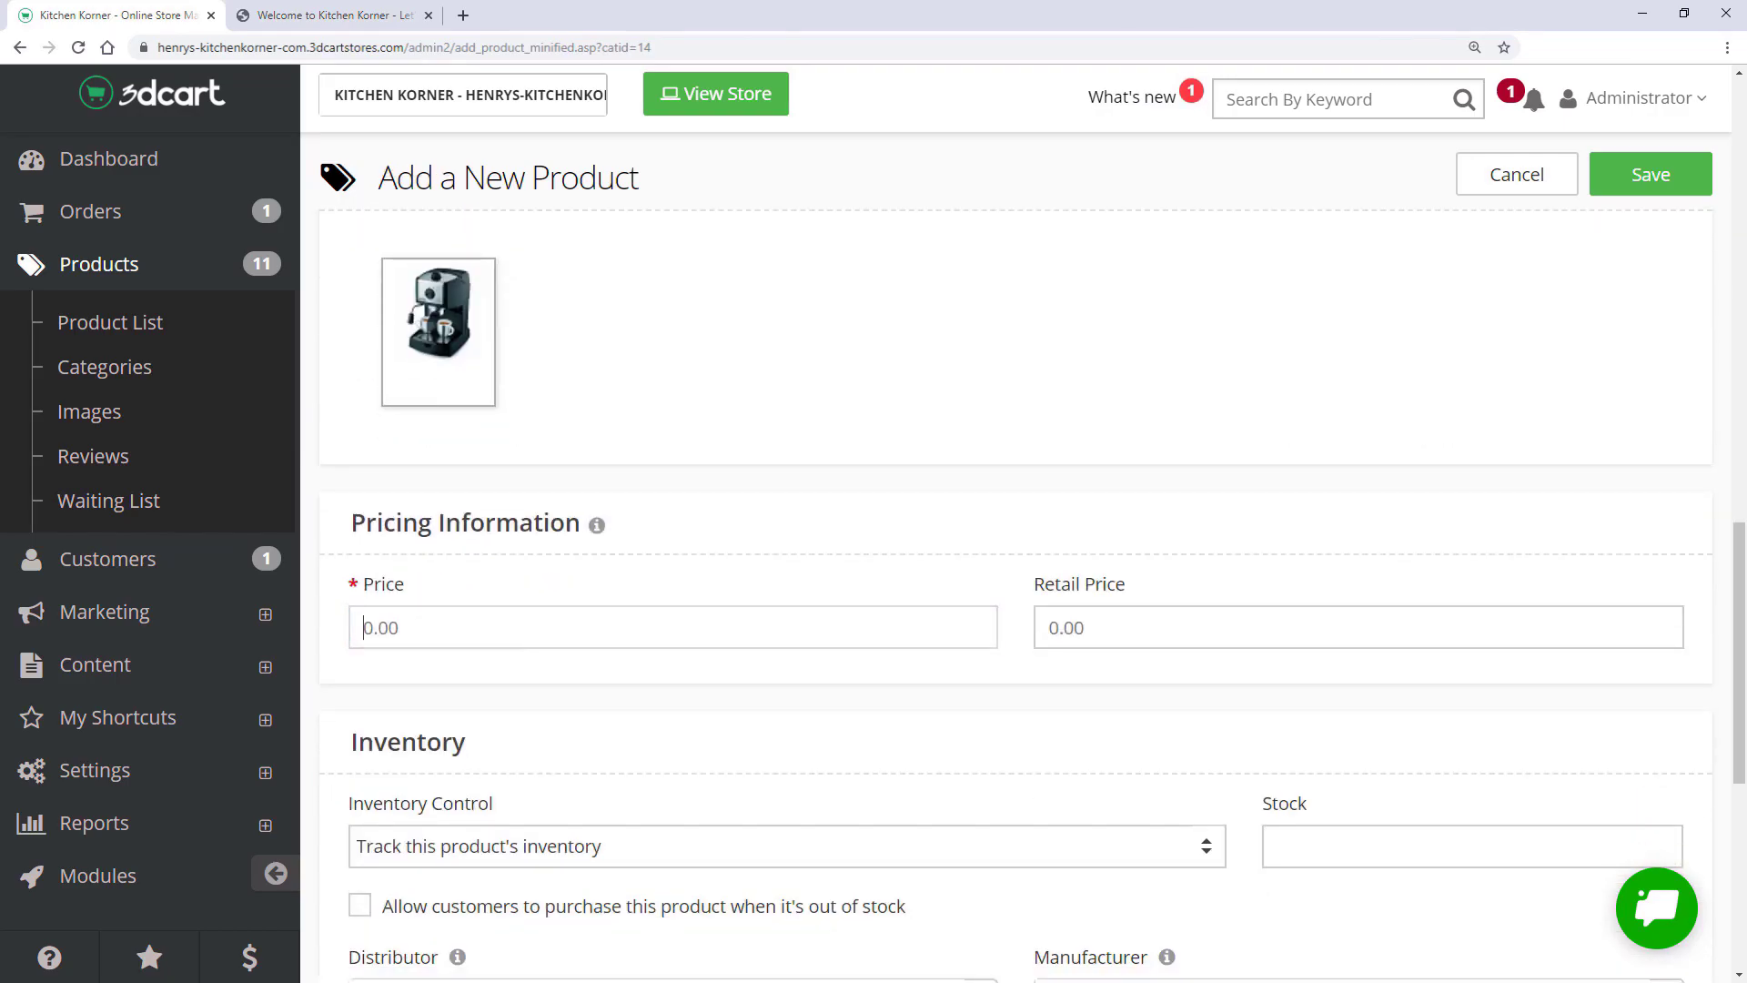
pyautogui.write('35.99')
pyautogui.press('Tab')
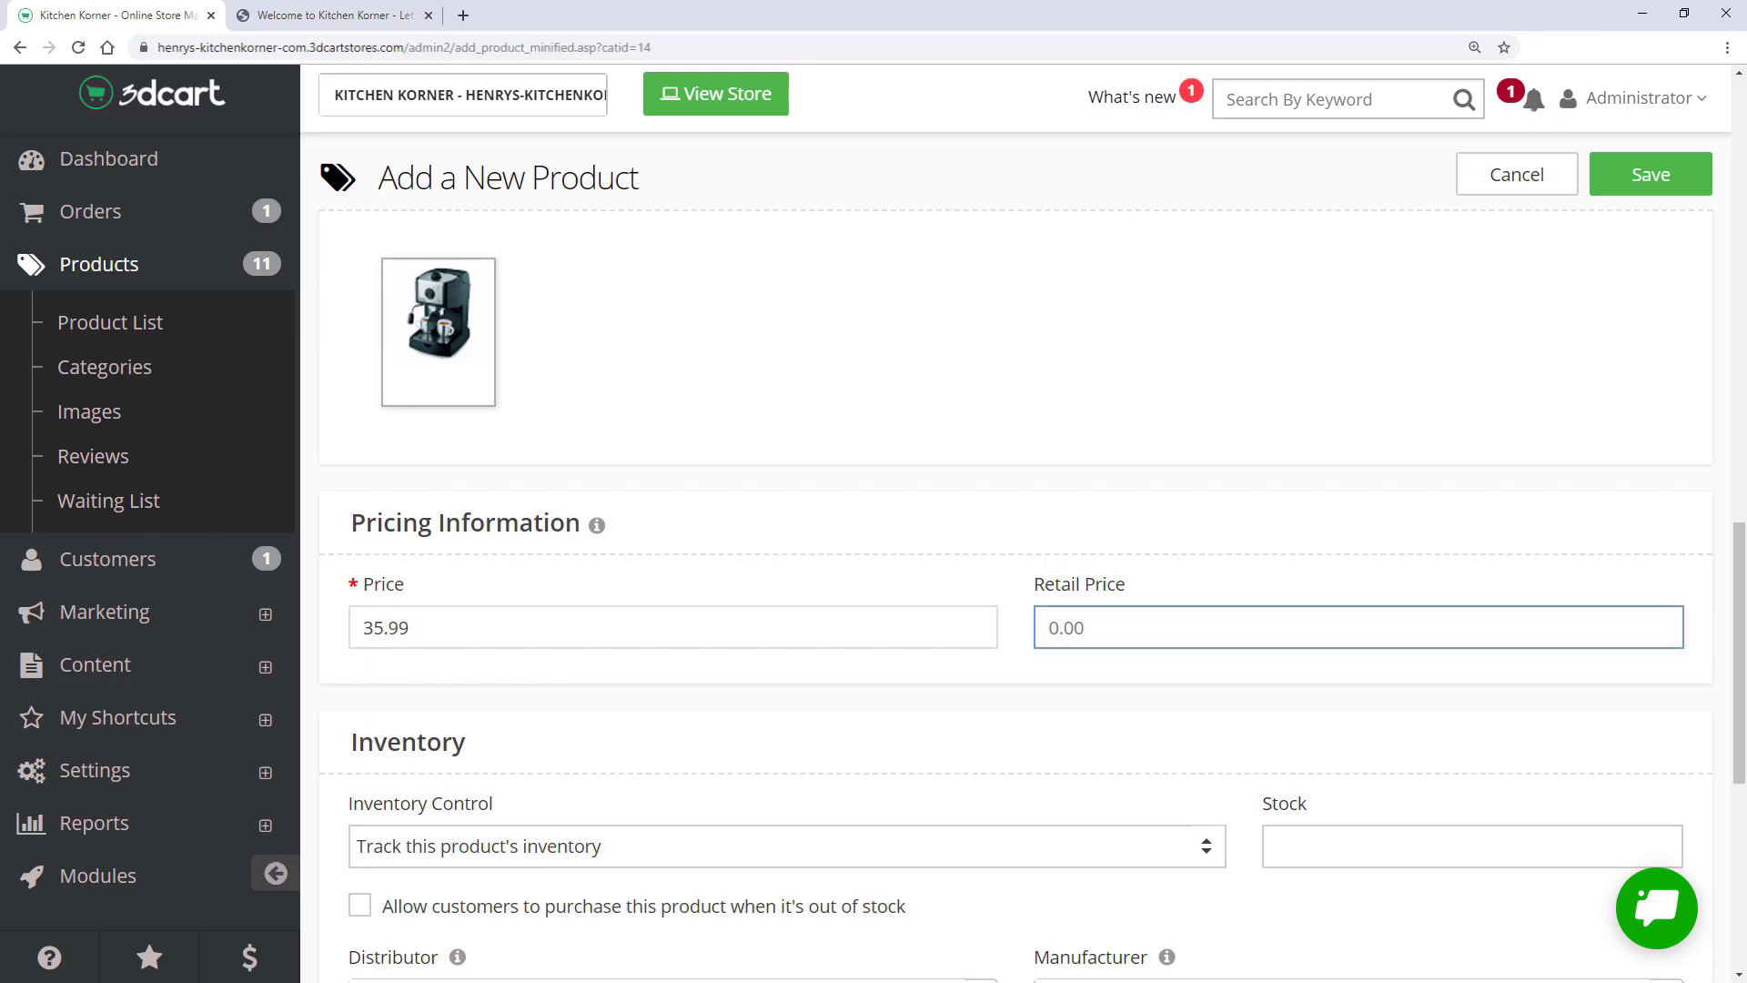
pyautogui.write('50')
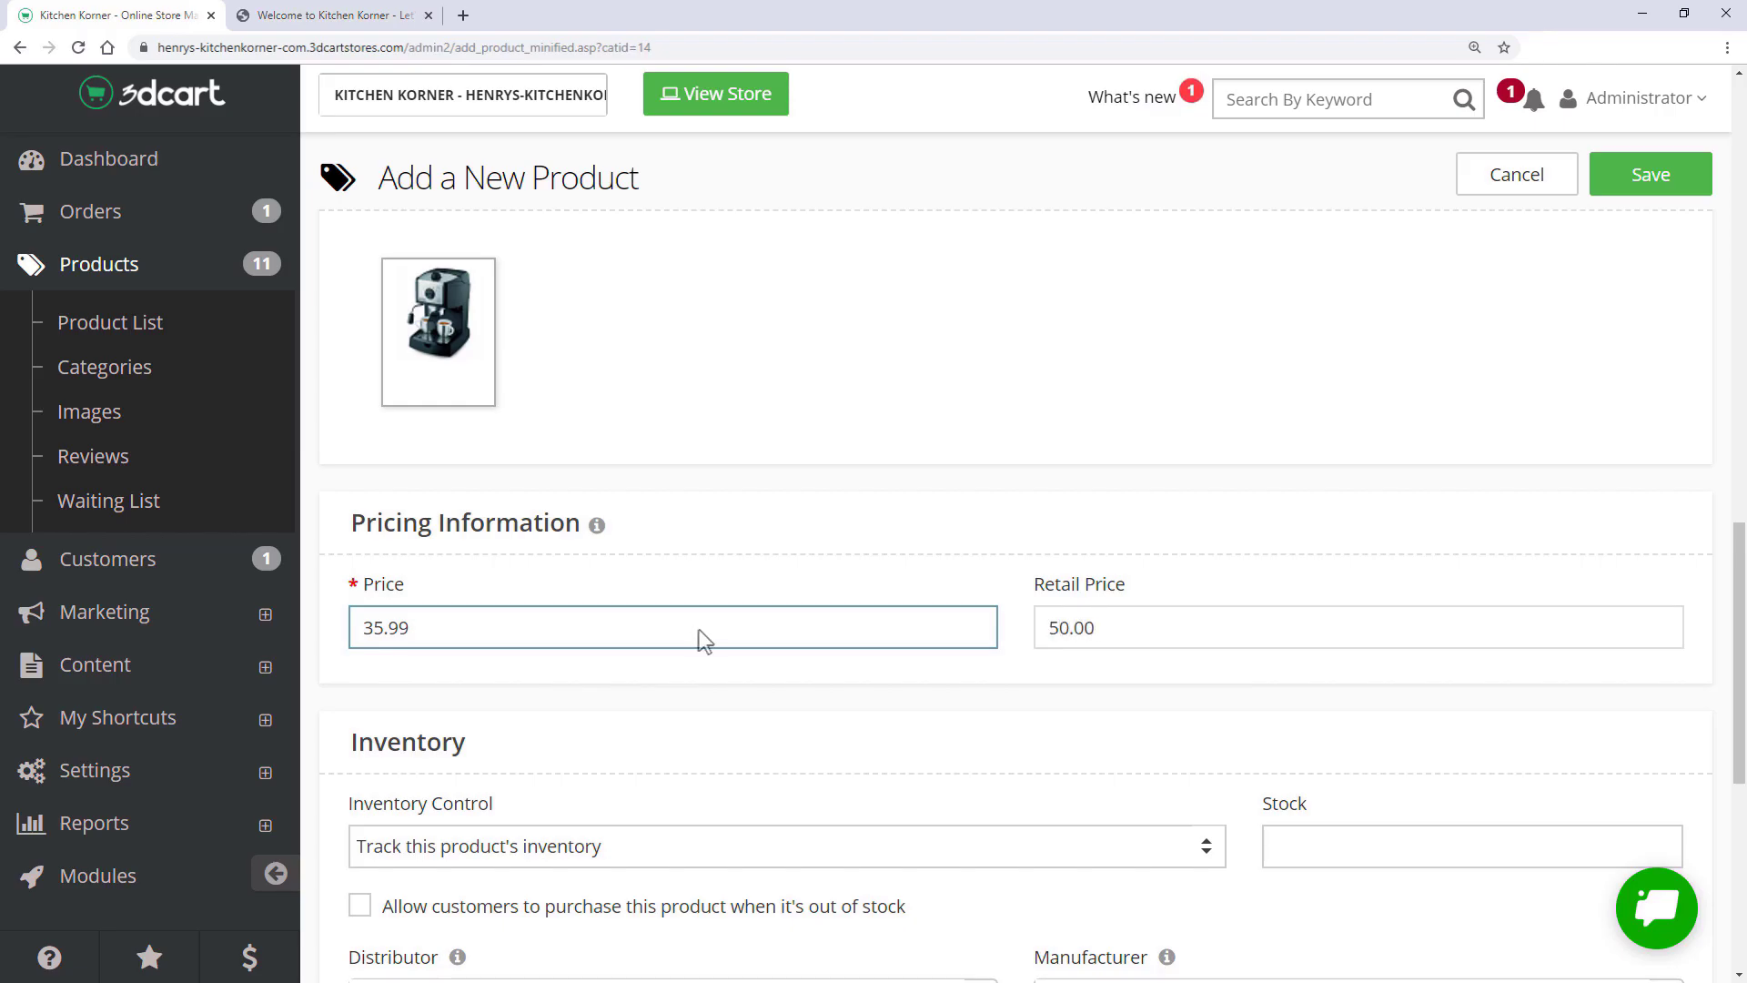
# - Set stock to 1, allow out-of-stock purchases, and enter a weight of 489
pyautogui.scroll(-3, 699, 630)
pyautogui.click(1266, 576)
pyautogui.write('12')
pyautogui.click(360, 634)
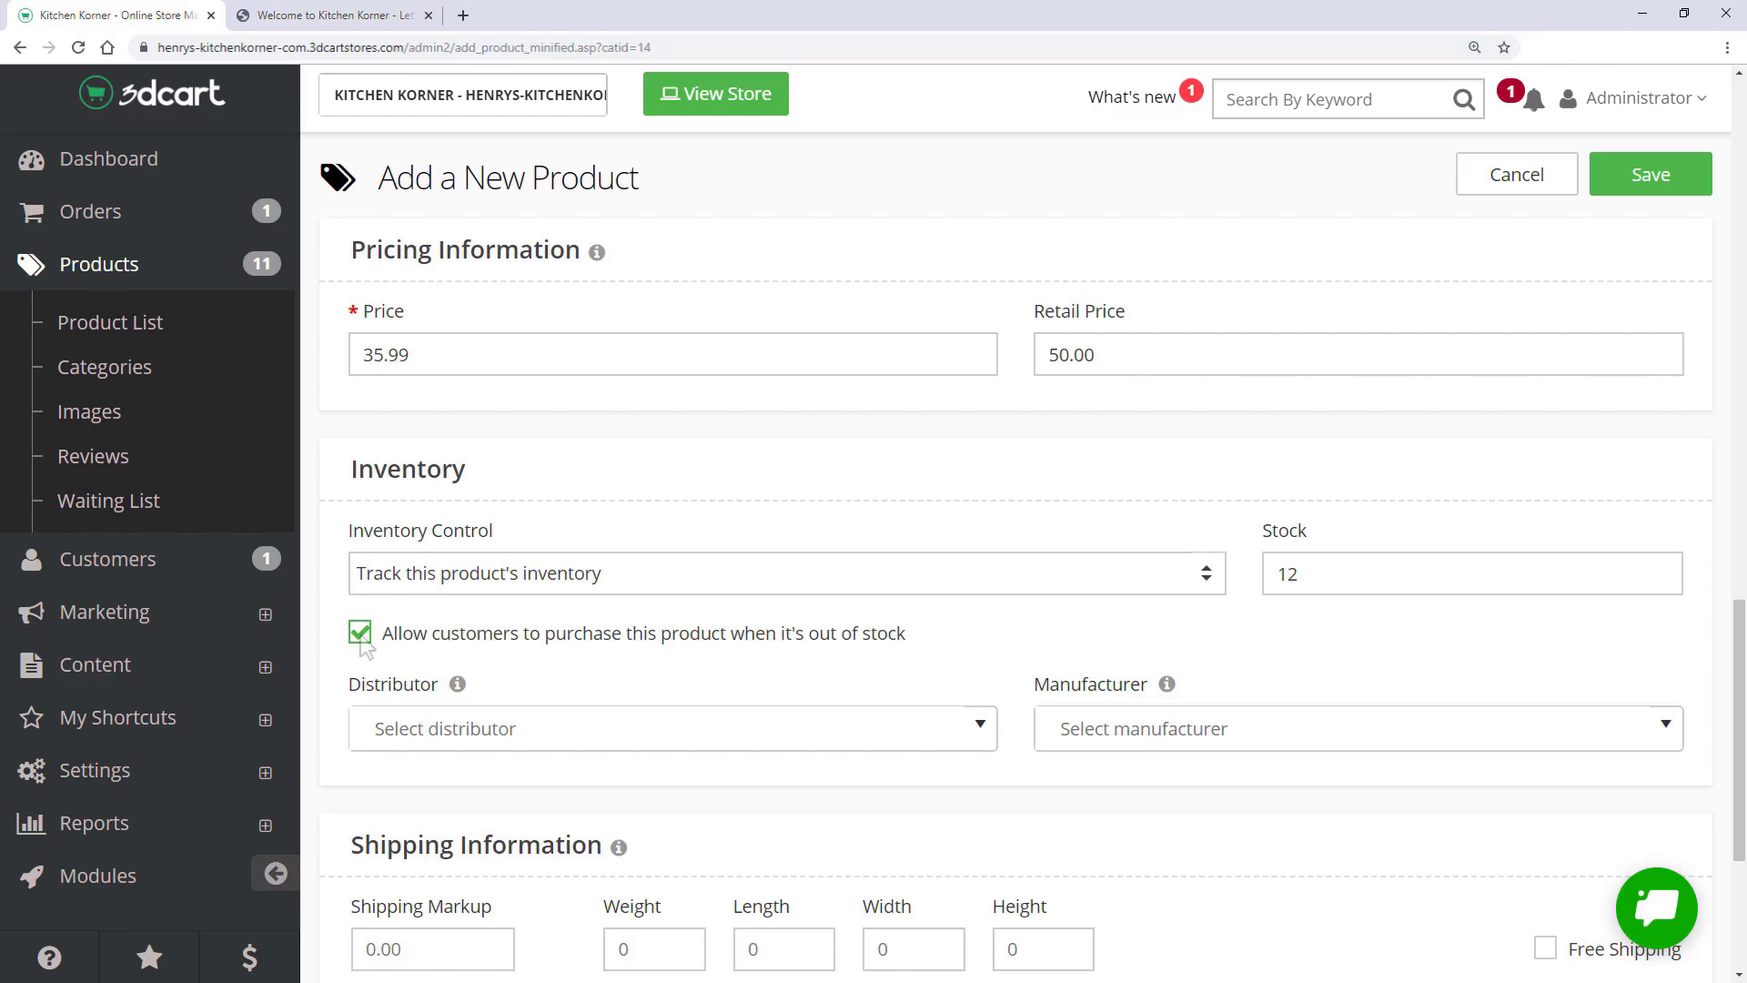
pyautogui.scroll(-3, 382, 641)
pyautogui.click(616, 678)
pyautogui.write('4')
pyautogui.write('8')
pyautogui.write('9')
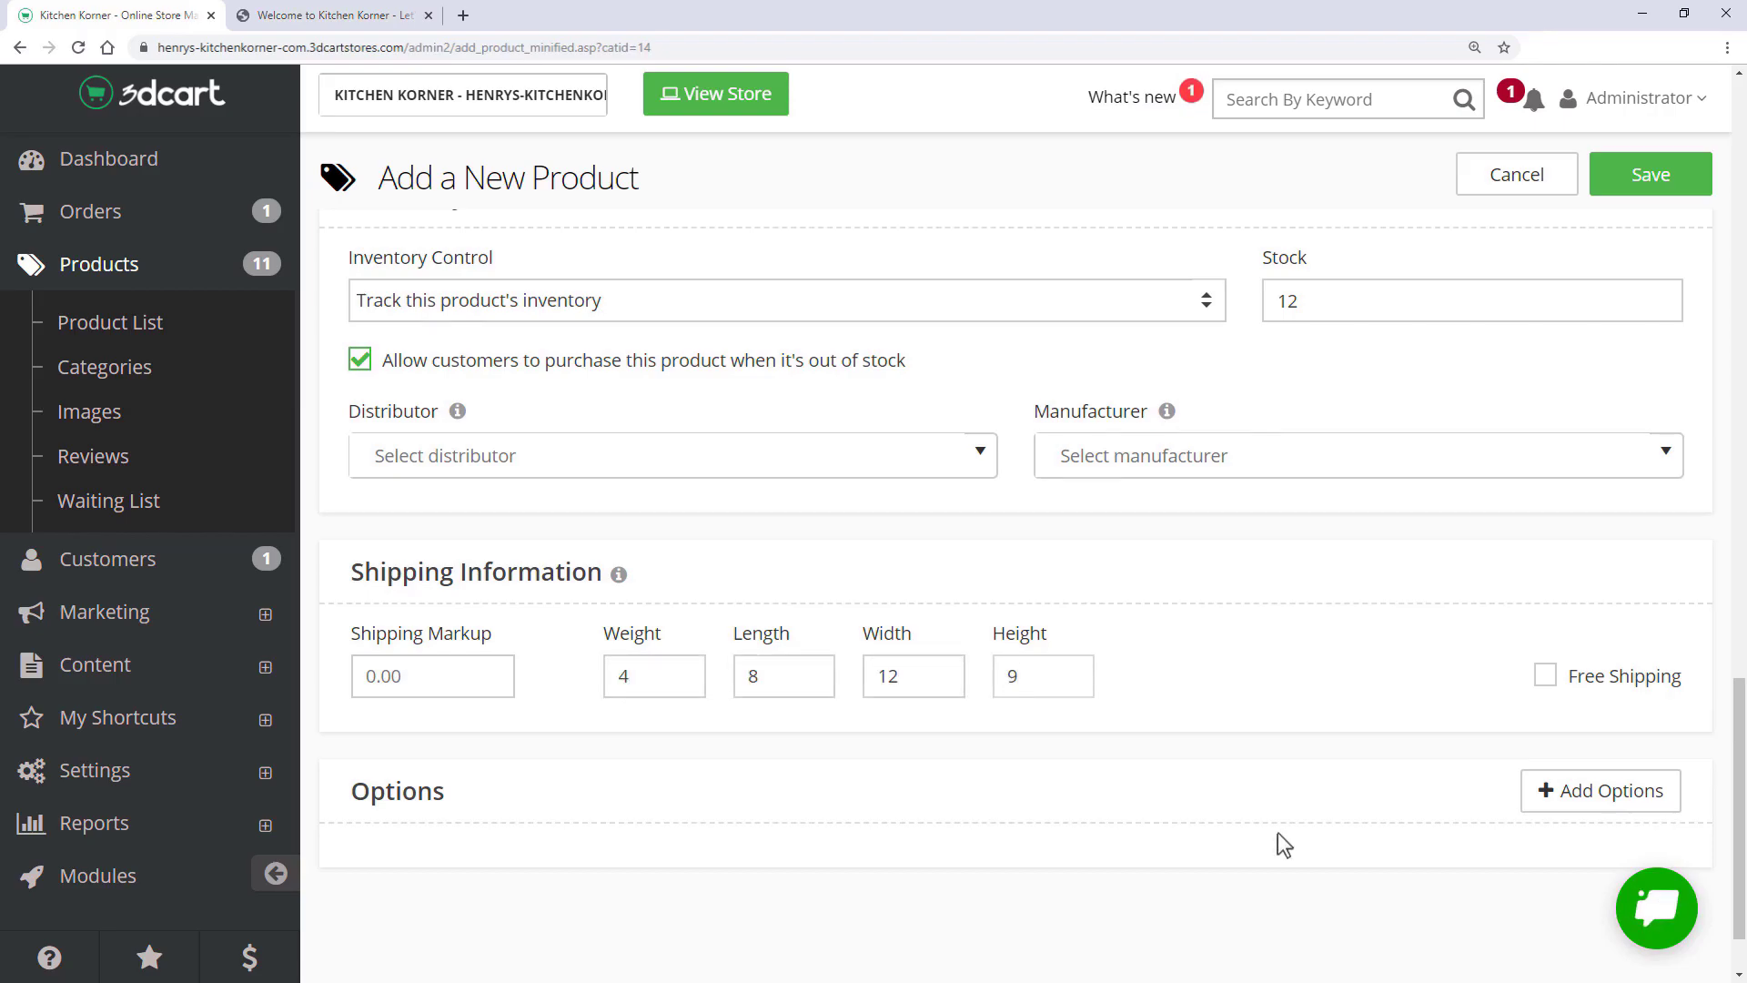
# - Add a Capacity option with values 3-Cup, 6-Cup and 12-Cup, then save the product
pyautogui.click(1577, 794)
pyautogui.scroll(-2, 1067, 755)
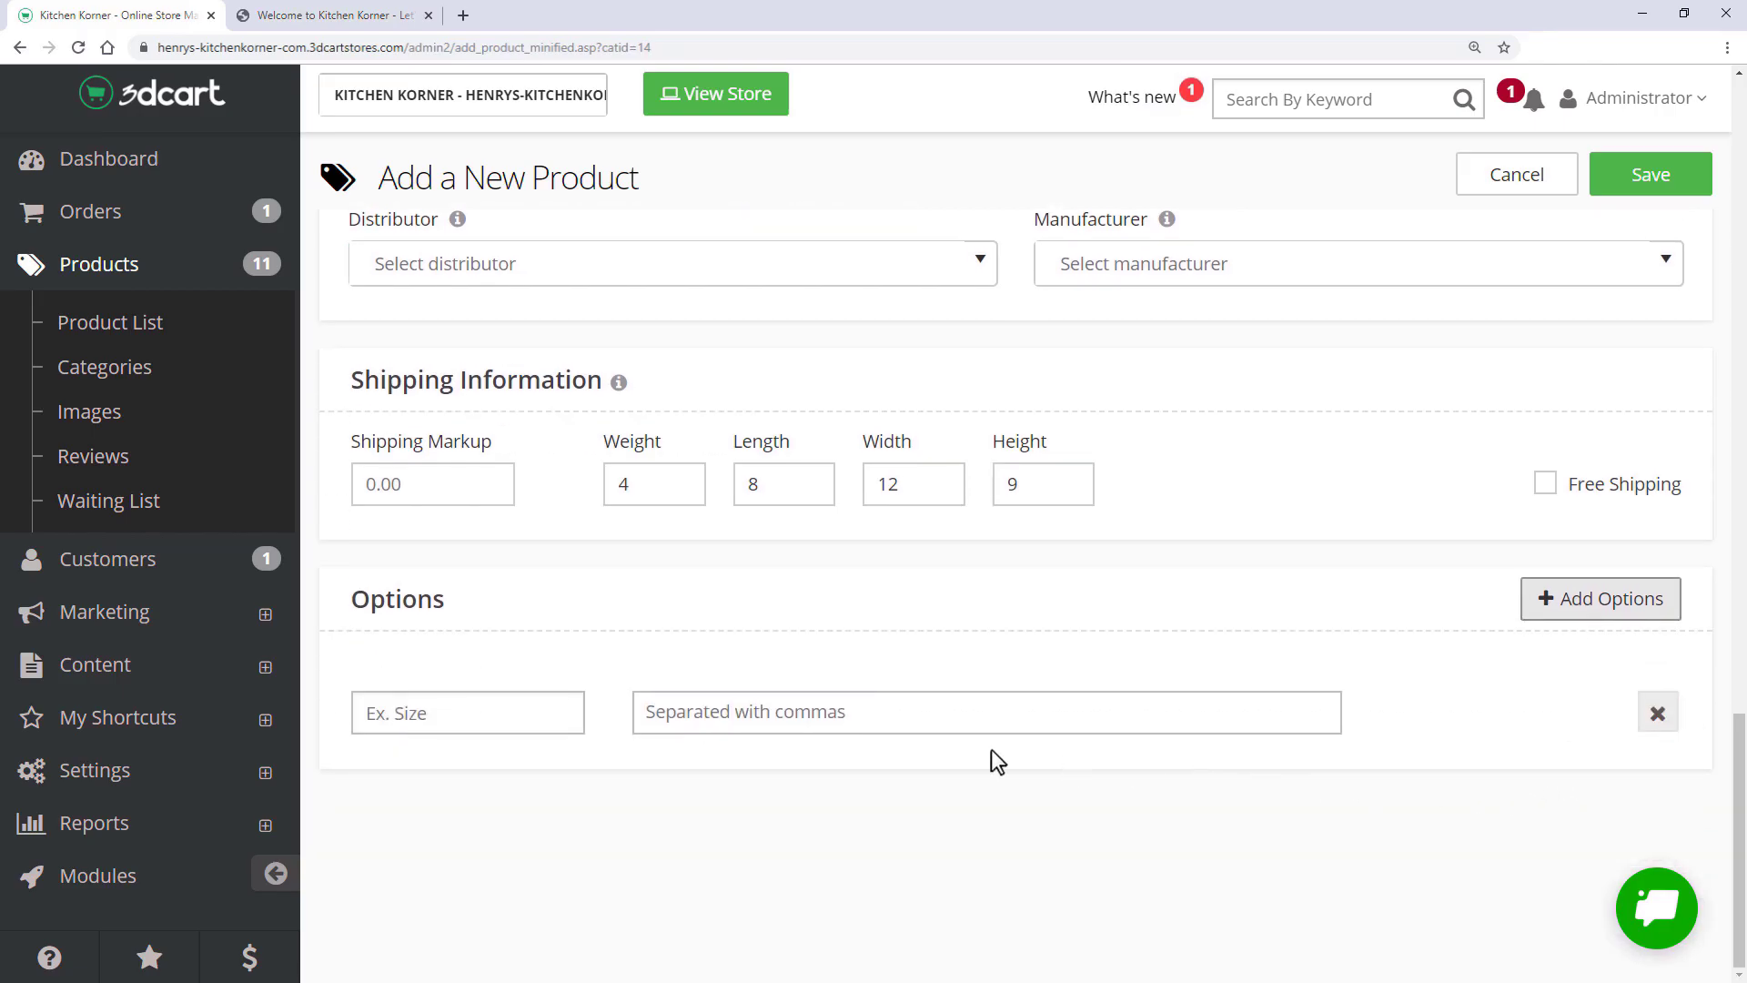
pyautogui.write('Capacity')
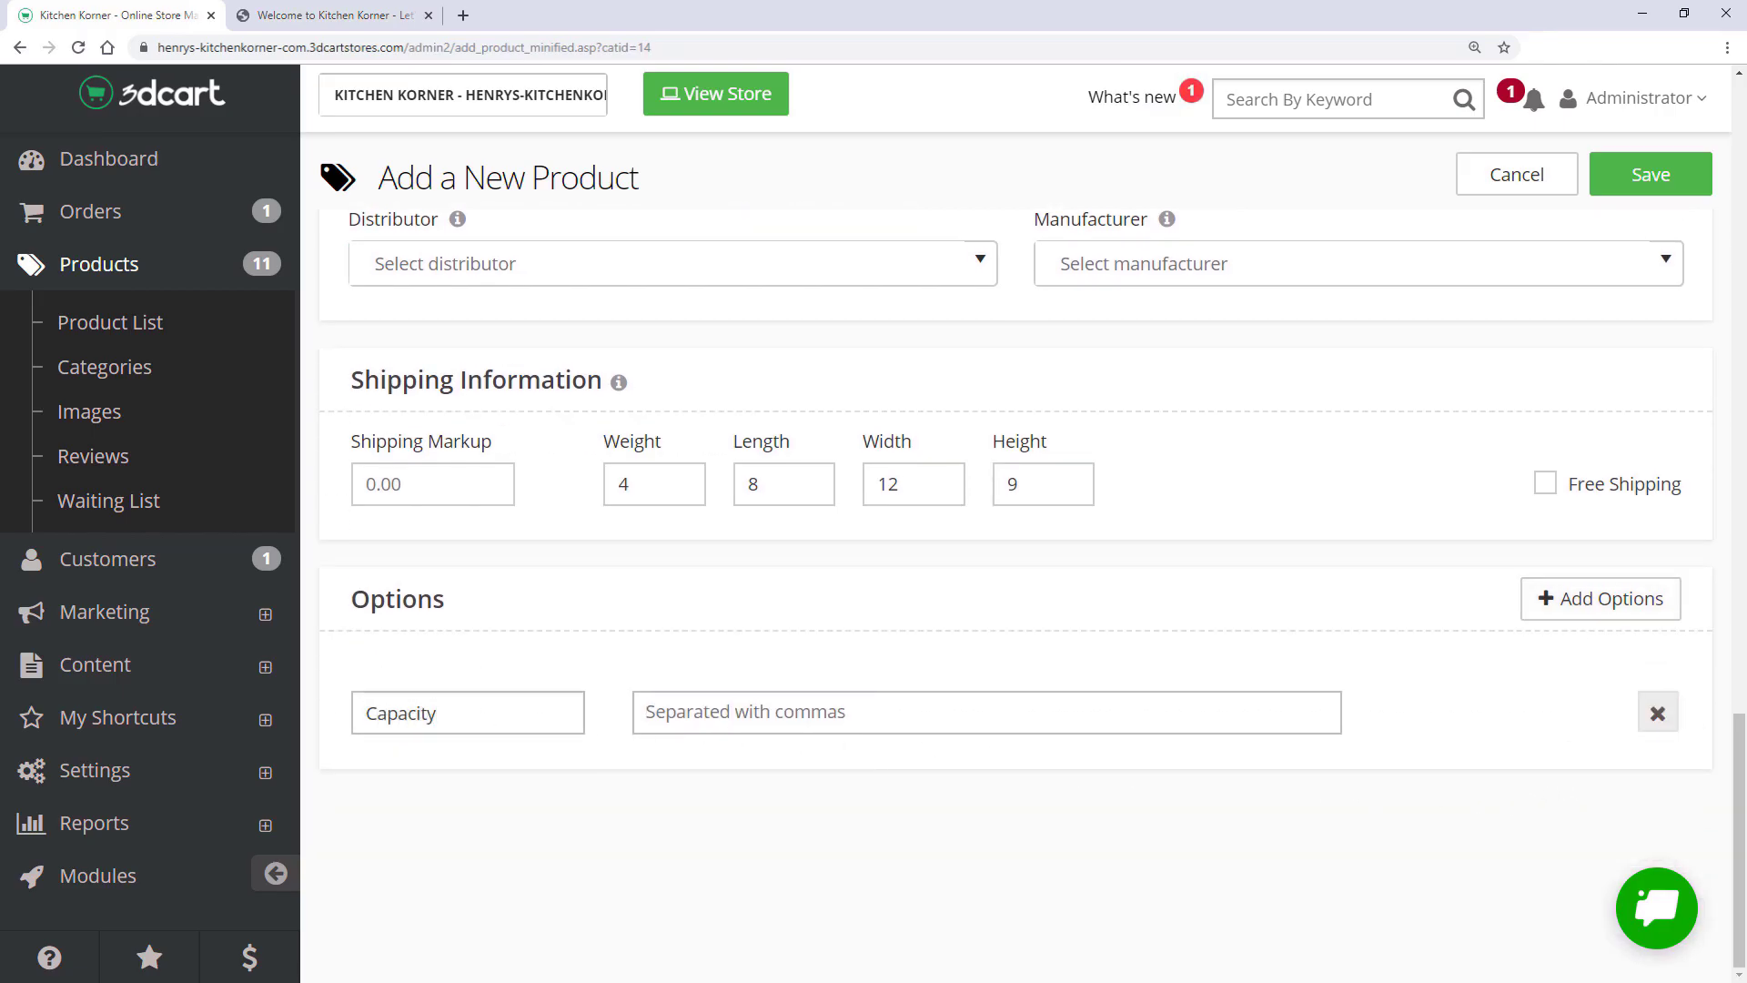
pyautogui.press('Tab')
pyautogui.write('3-Cup')
pyautogui.press(',')
pyautogui.write('6-Cup')
pyautogui.press(',')
pyautogui.write('12-Cup')
pyautogui.press(',')
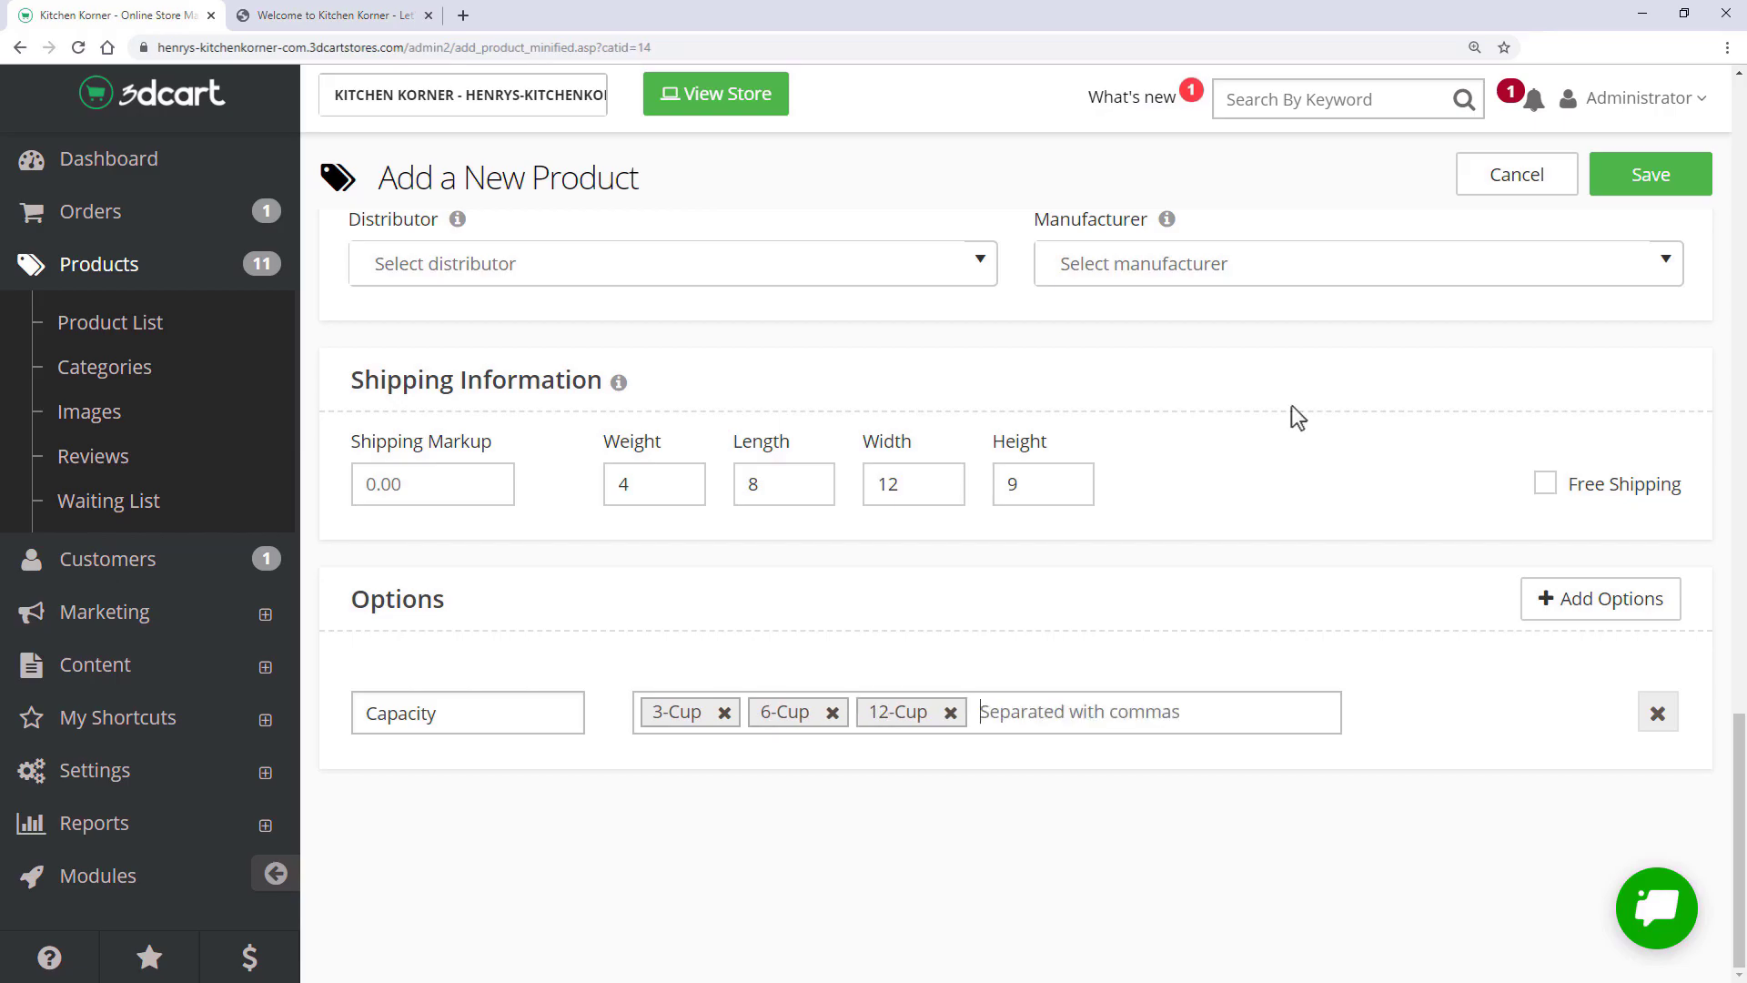
pyautogui.click(1641, 179)
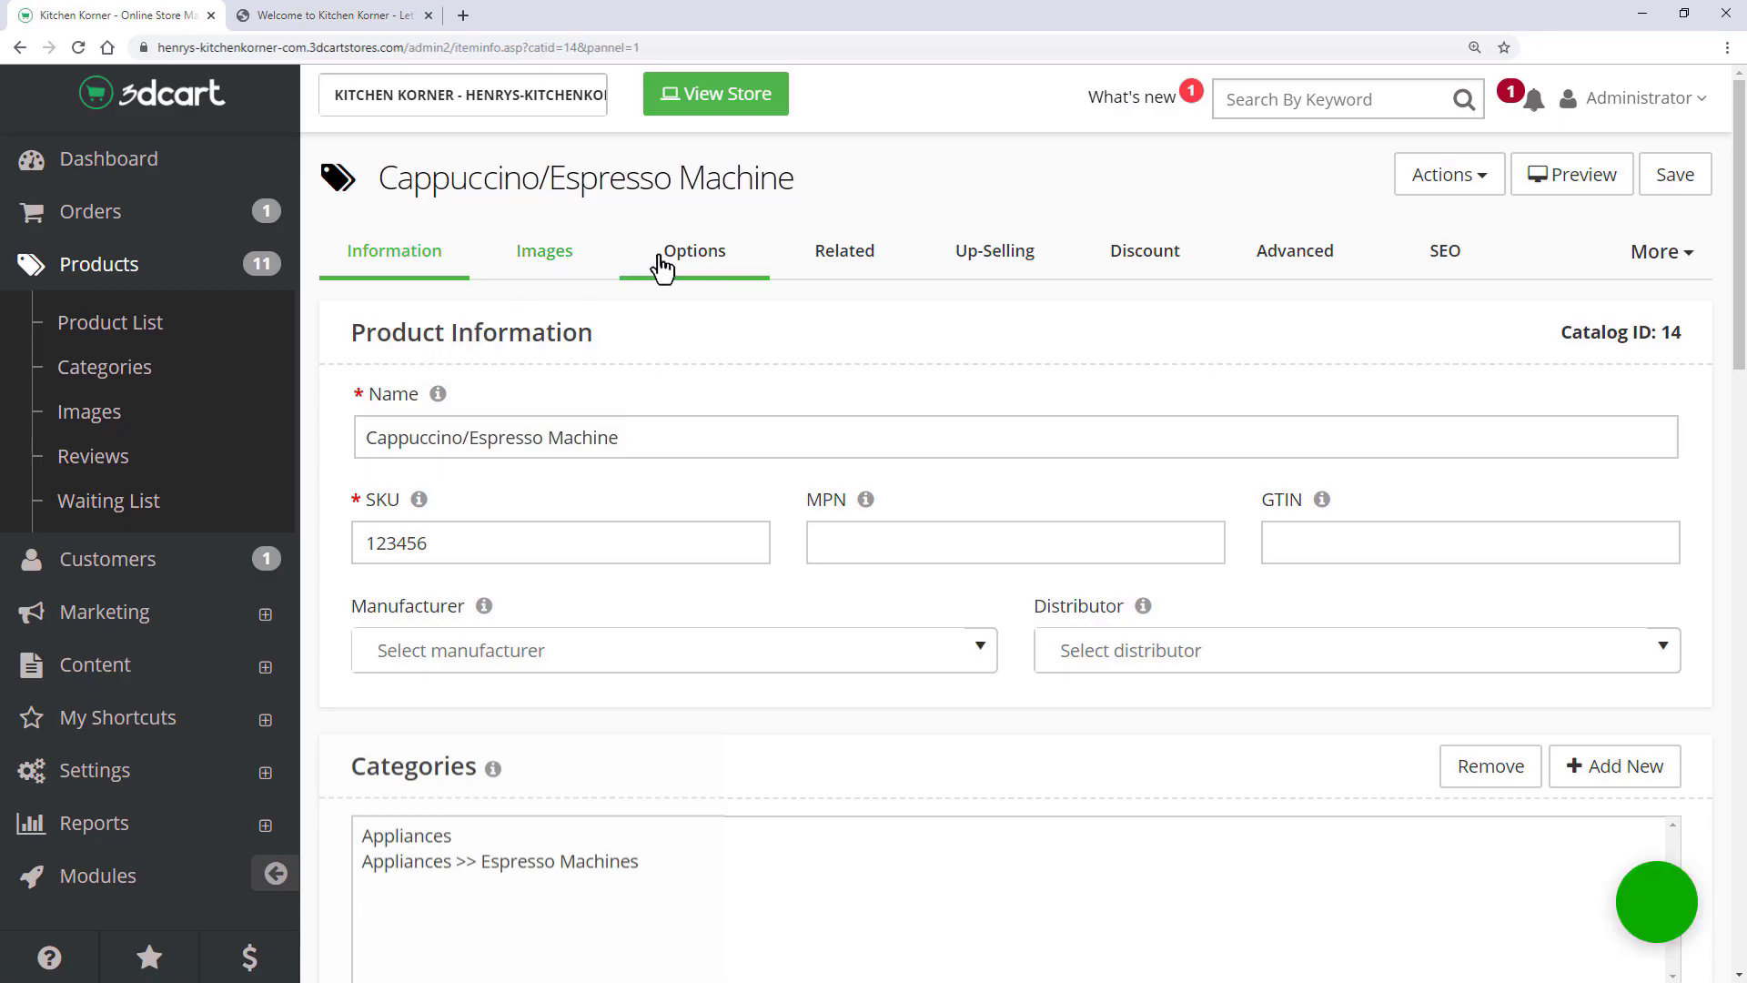
# - Upload gallery photos espresso_05a through espresso_05d in the Images section and save the product
pyautogui.click(1274, 278)
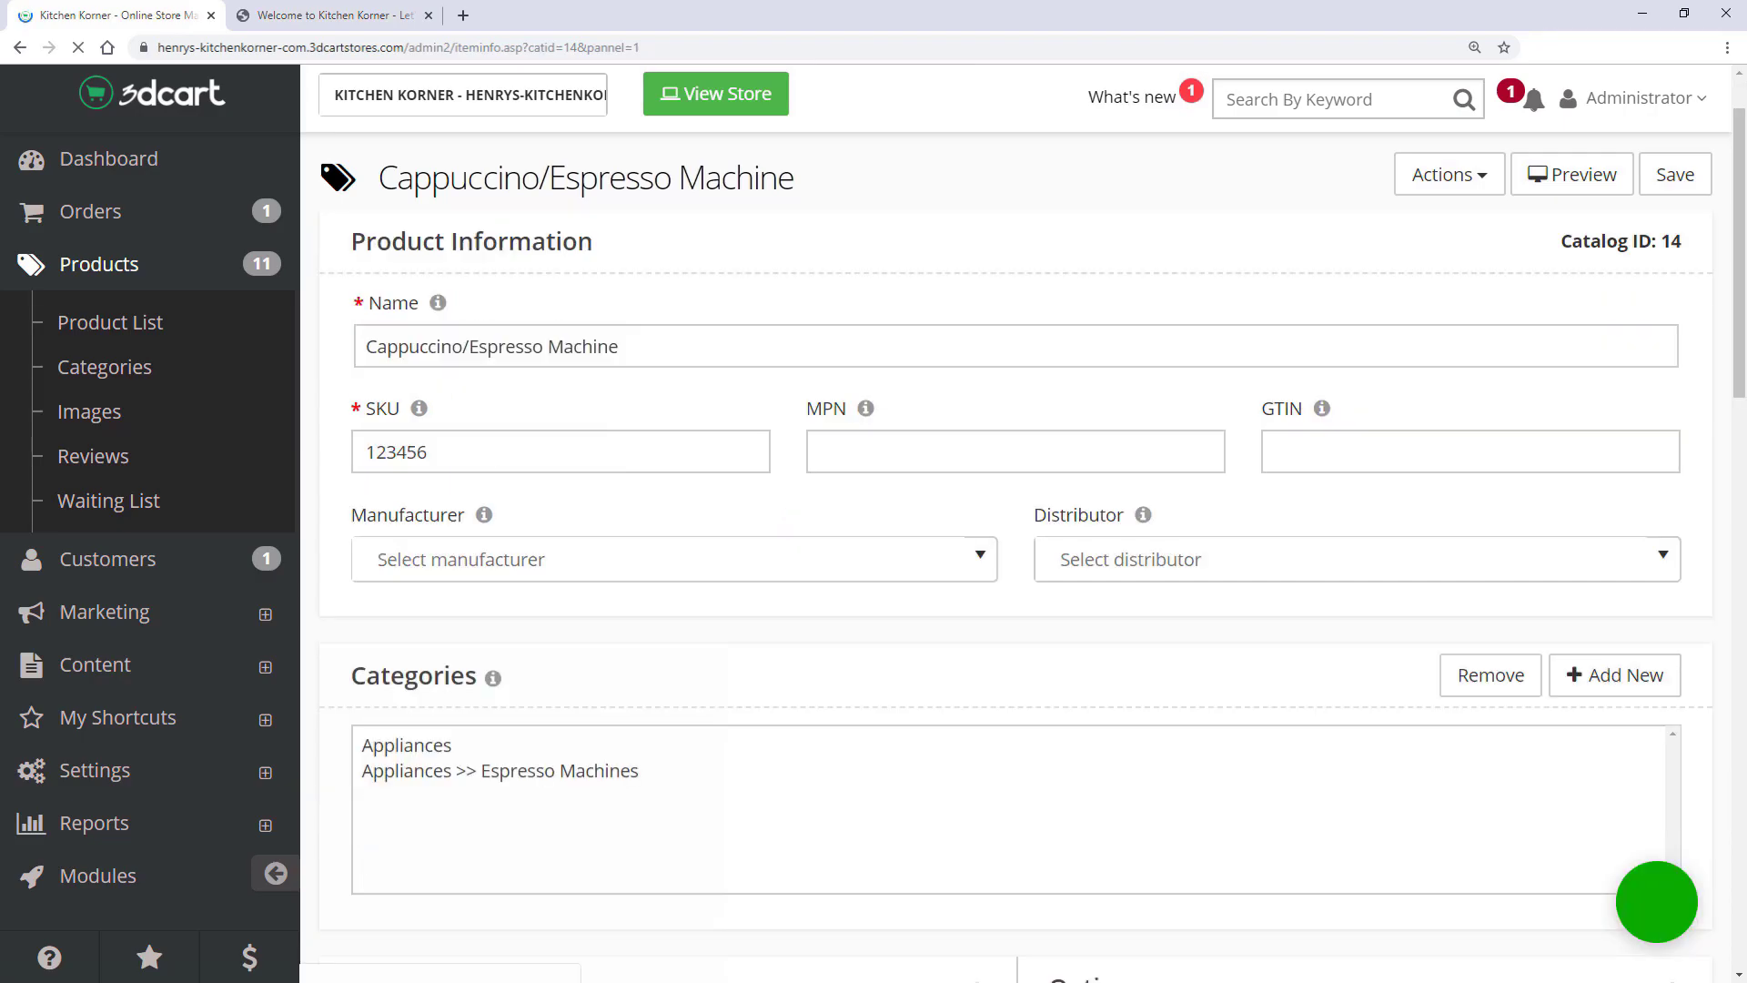
pyautogui.scroll(-7, 1015, 582)
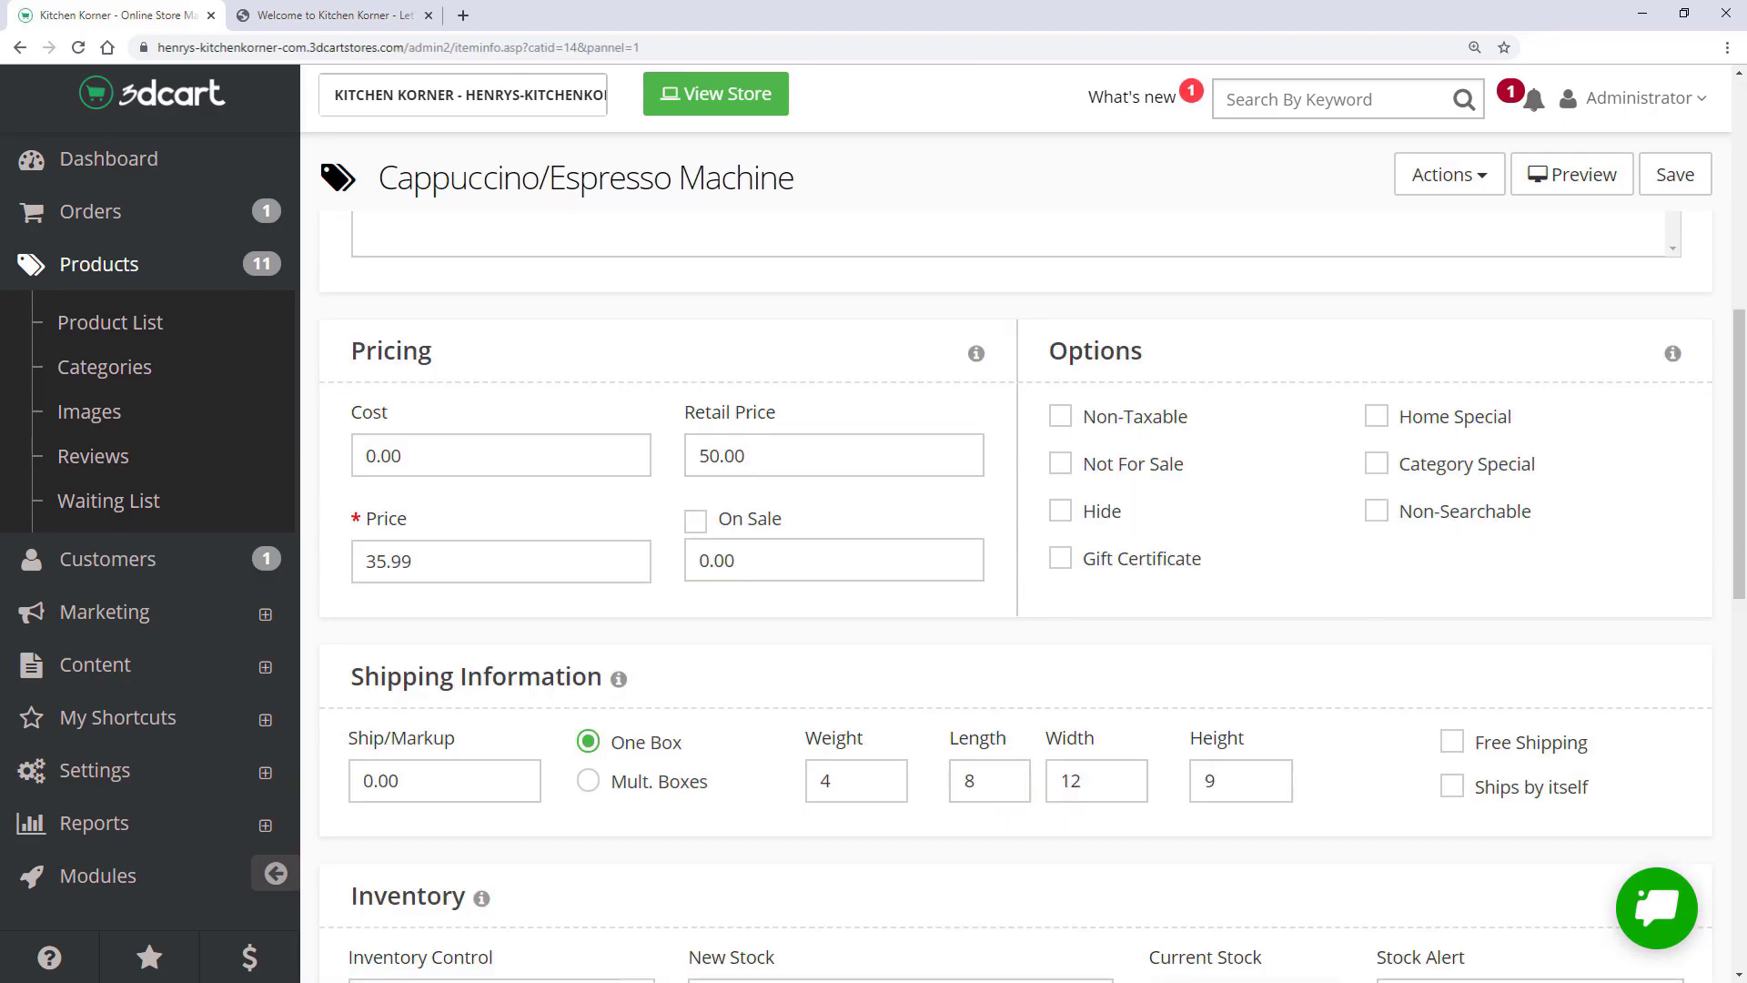
pyautogui.scroll(7, 504, 380)
pyautogui.click(538, 259)
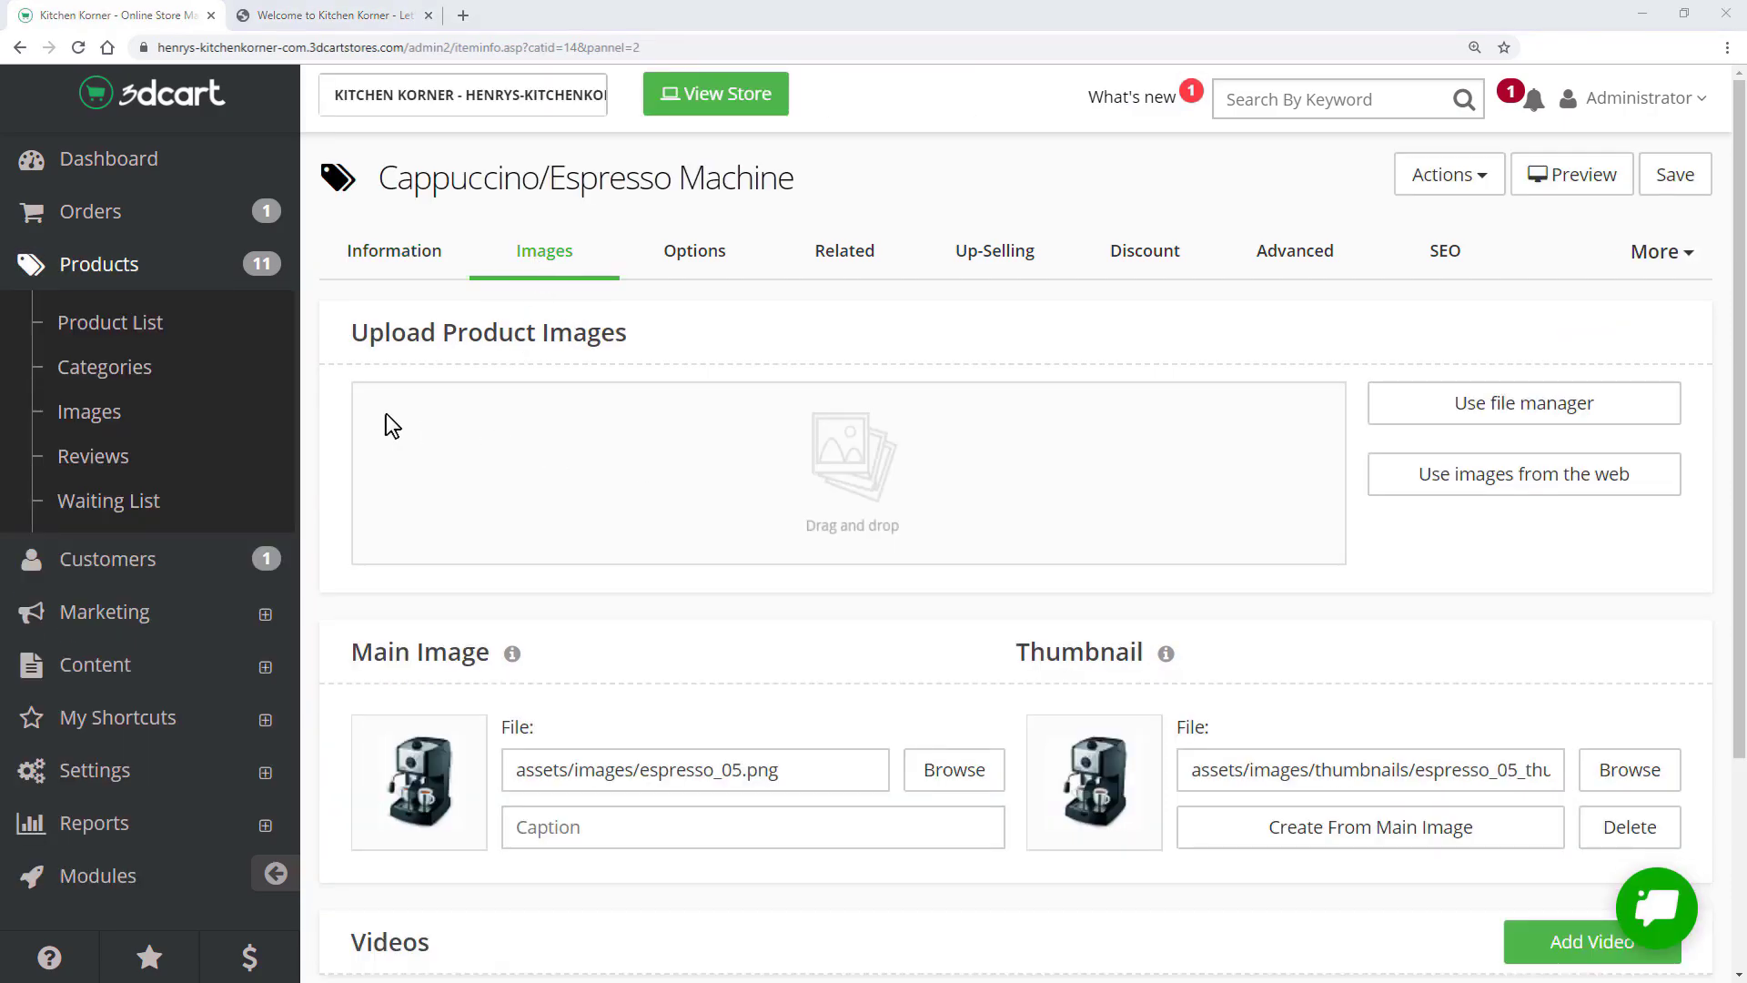
pyautogui.moveTo(426, 433); pyautogui.dragTo(621, 478)
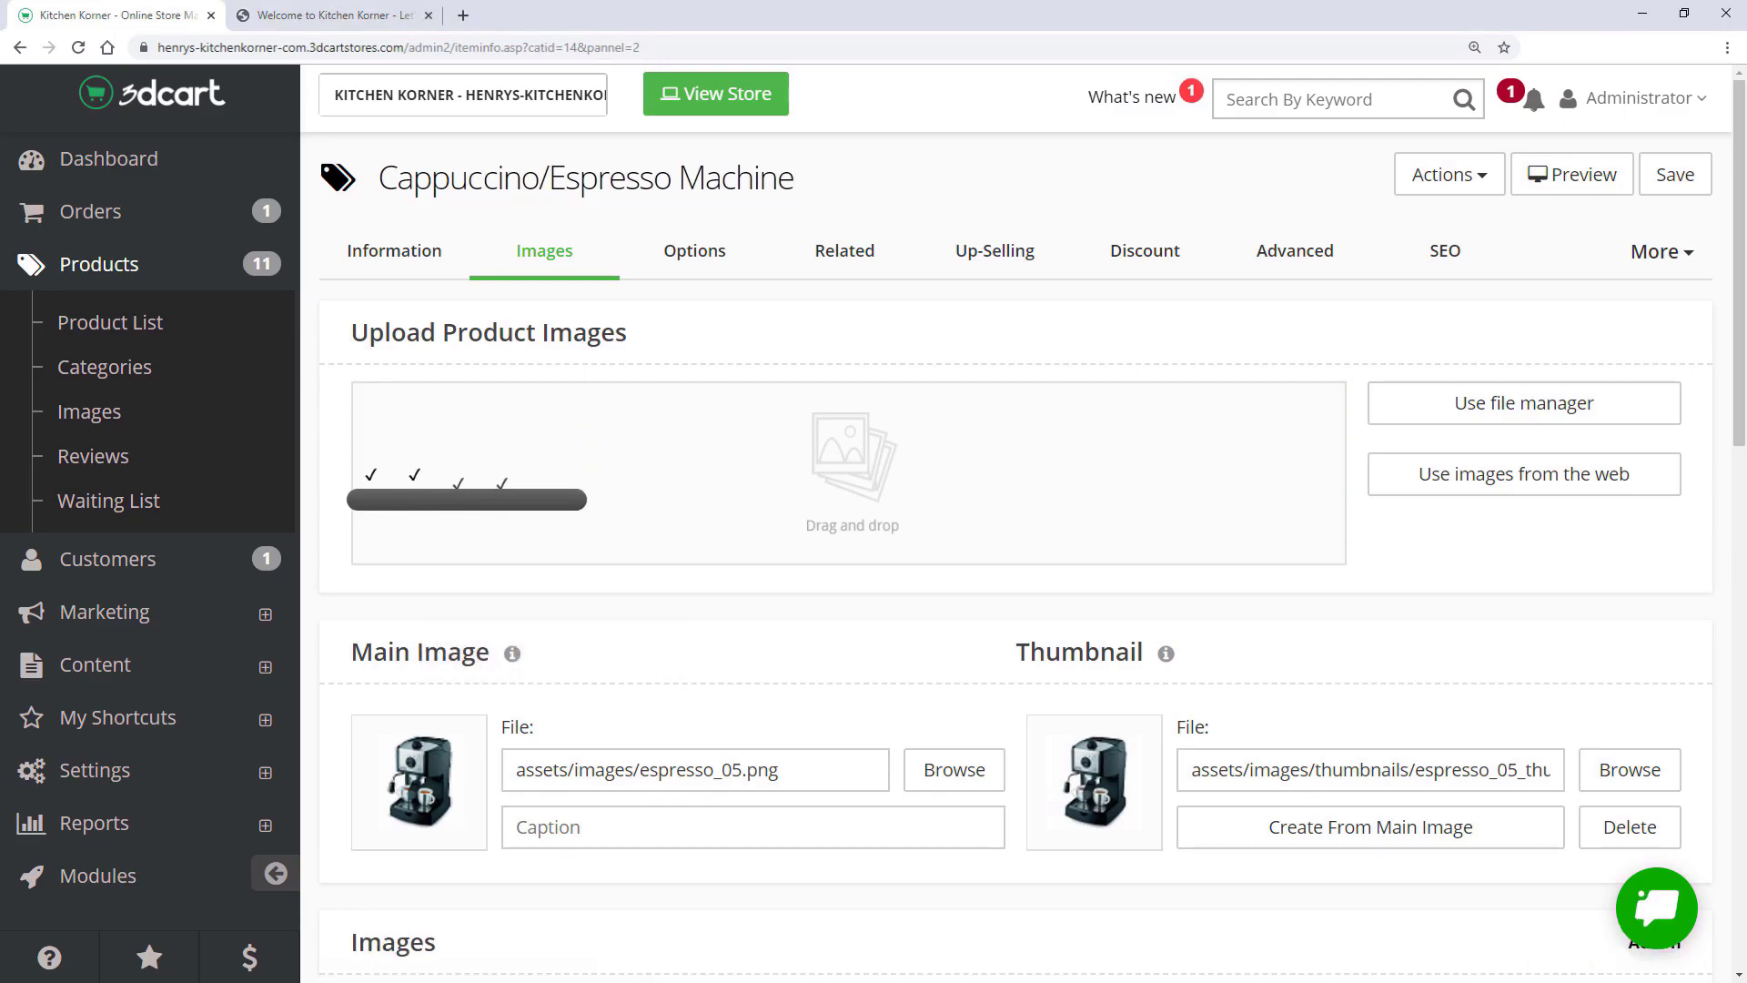
pyautogui.scroll(-4, 1015, 582)
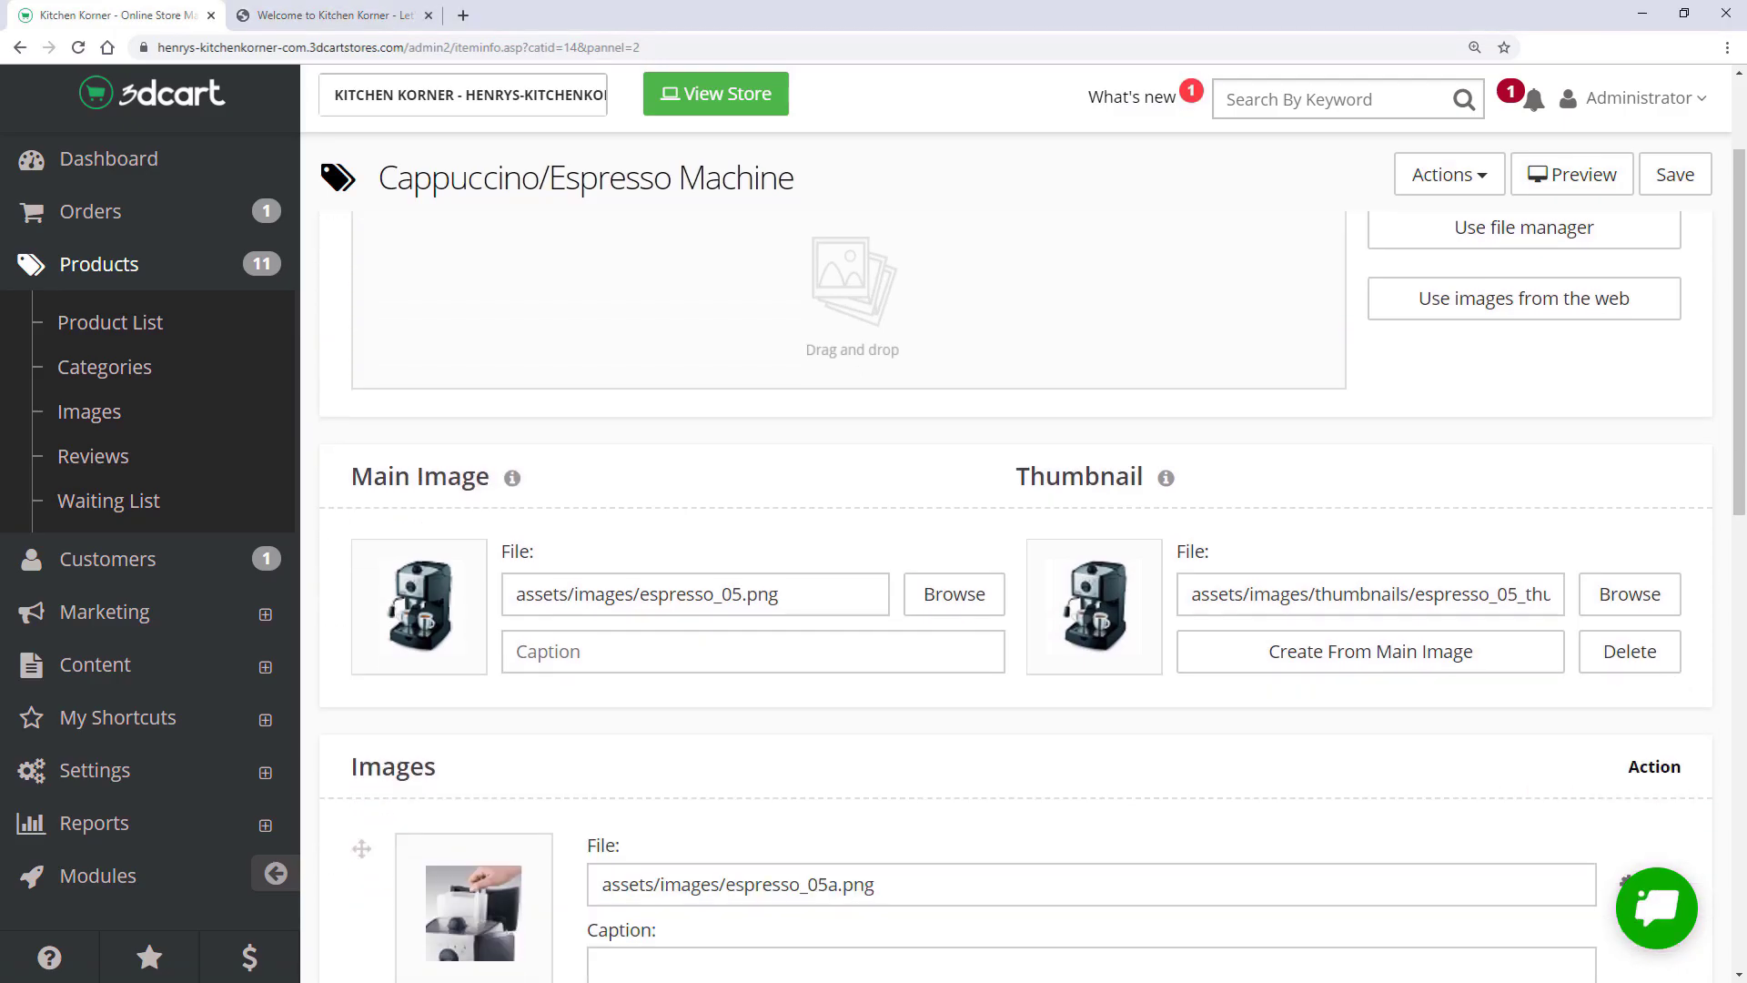
pyautogui.scroll(-8, 1015, 582)
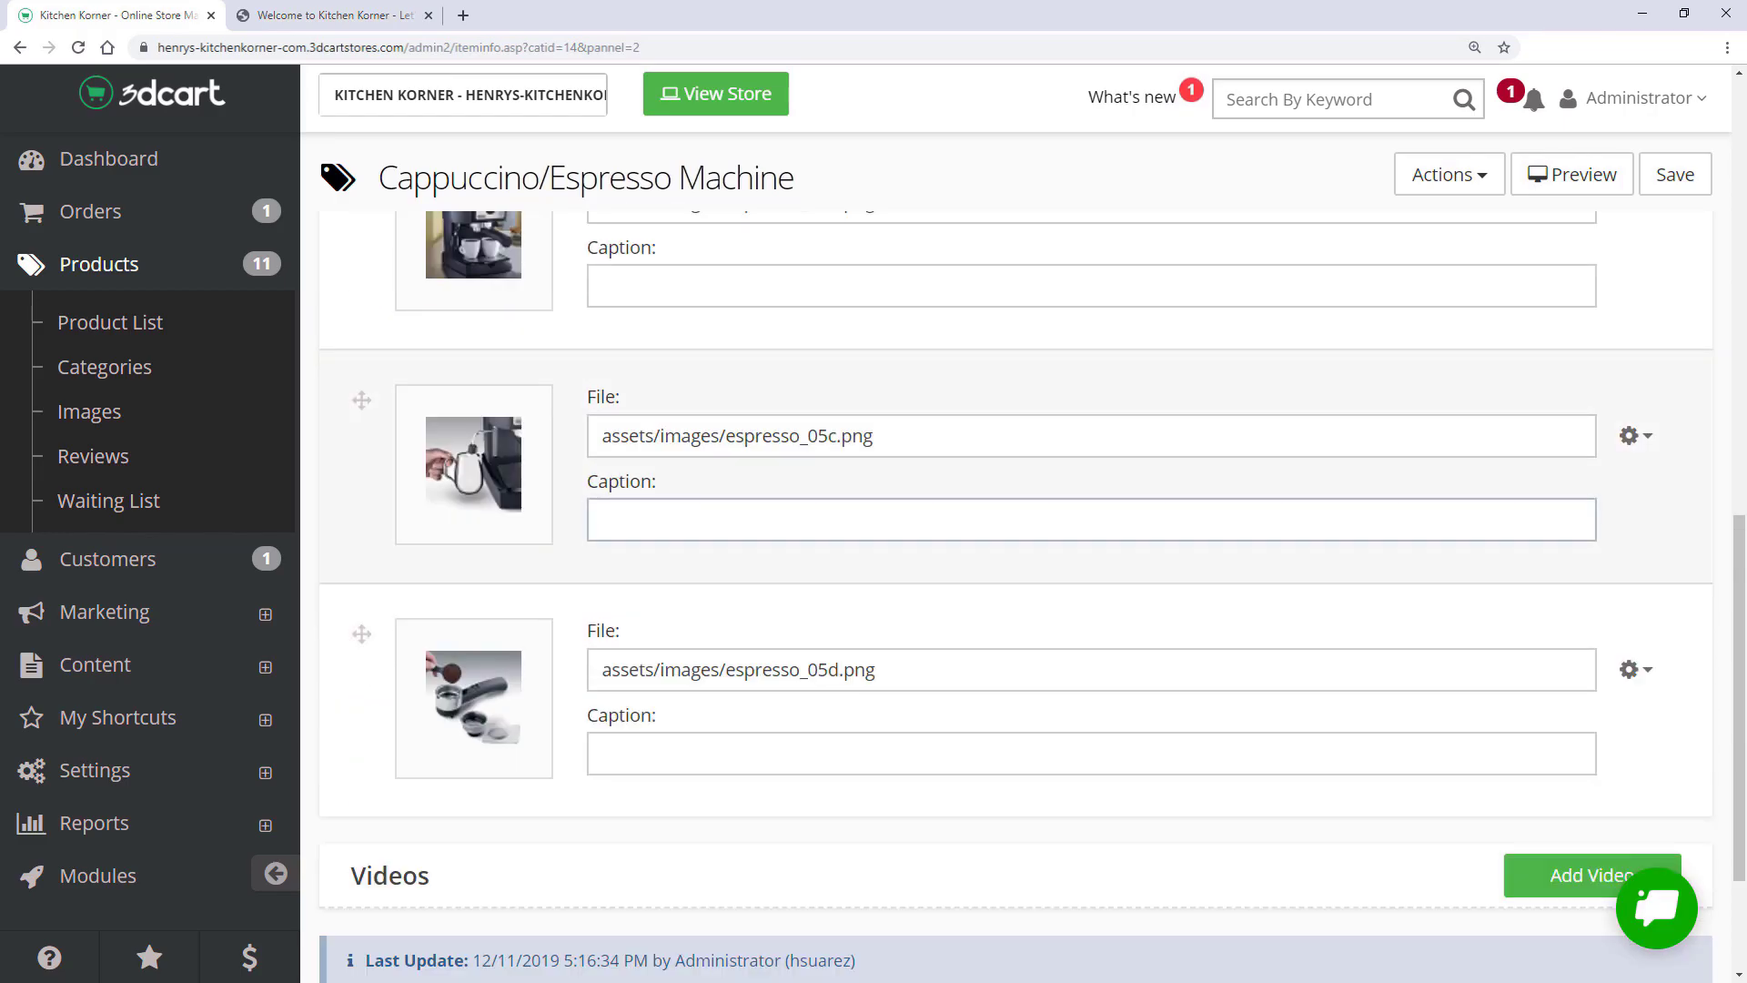
pyautogui.scroll(4, 1630, 270)
pyautogui.scroll(8, 1630, 270)
pyautogui.click(1660, 182)
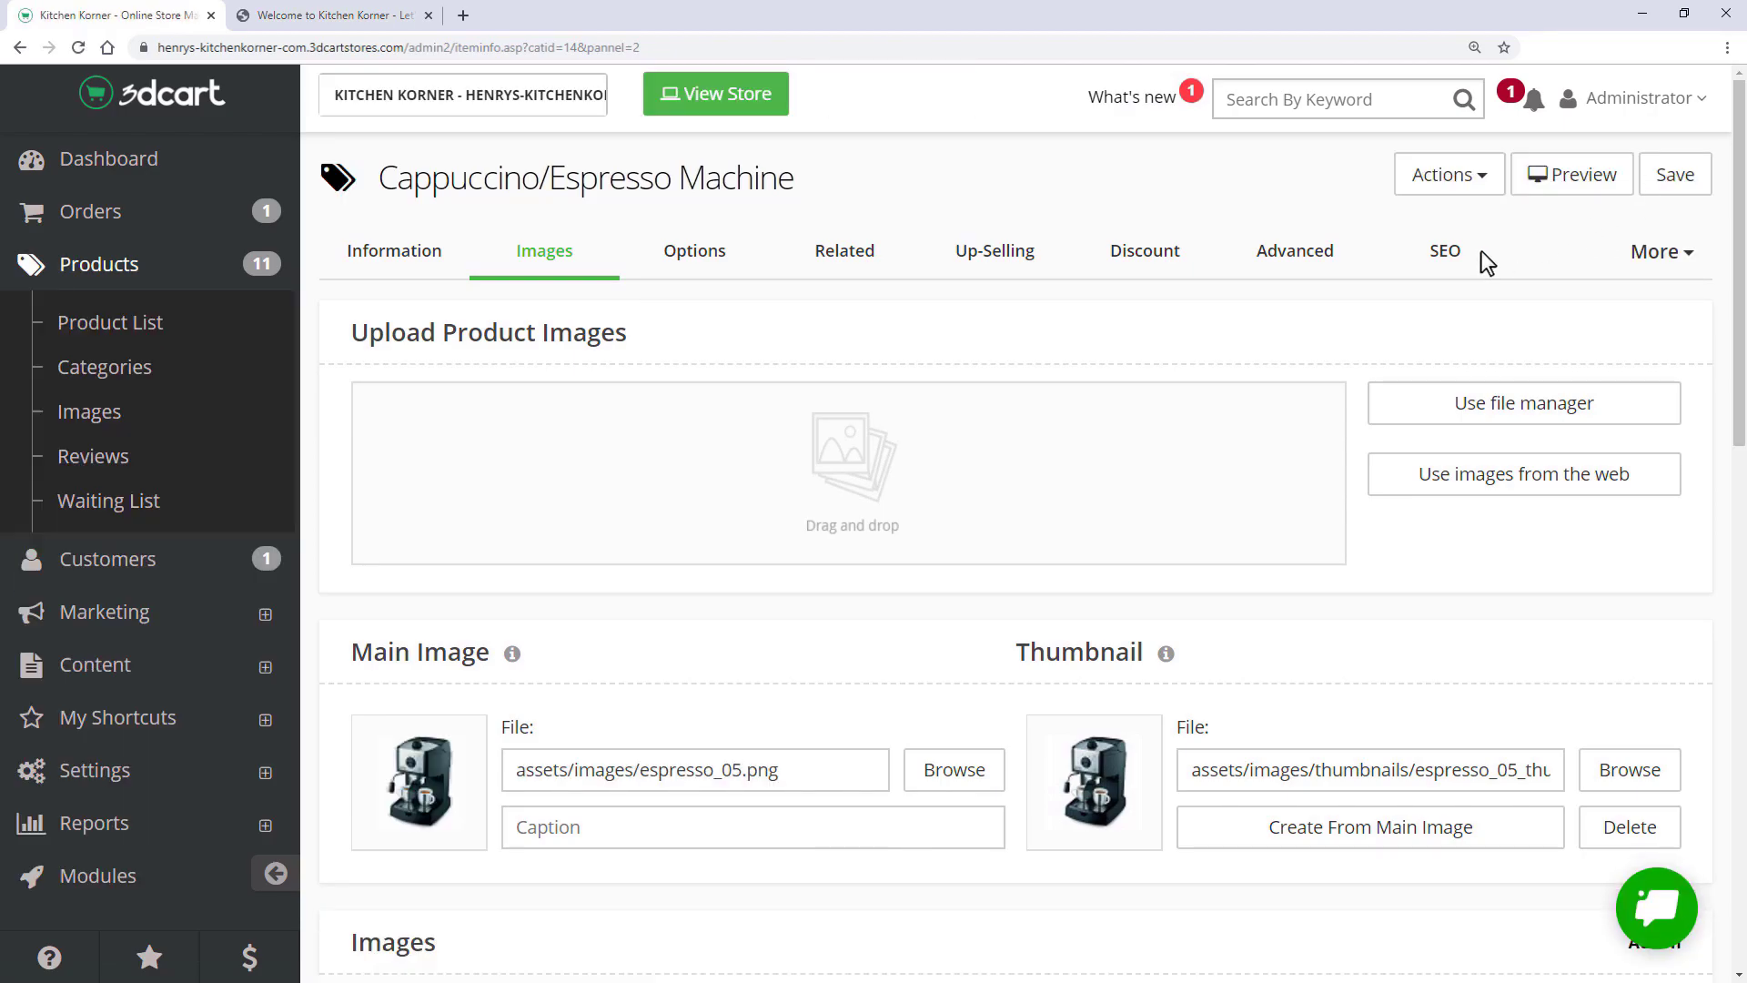
# - Preview the Cappuccino/Espresso Machine product page on the live storefront
pyautogui.click(1545, 179)
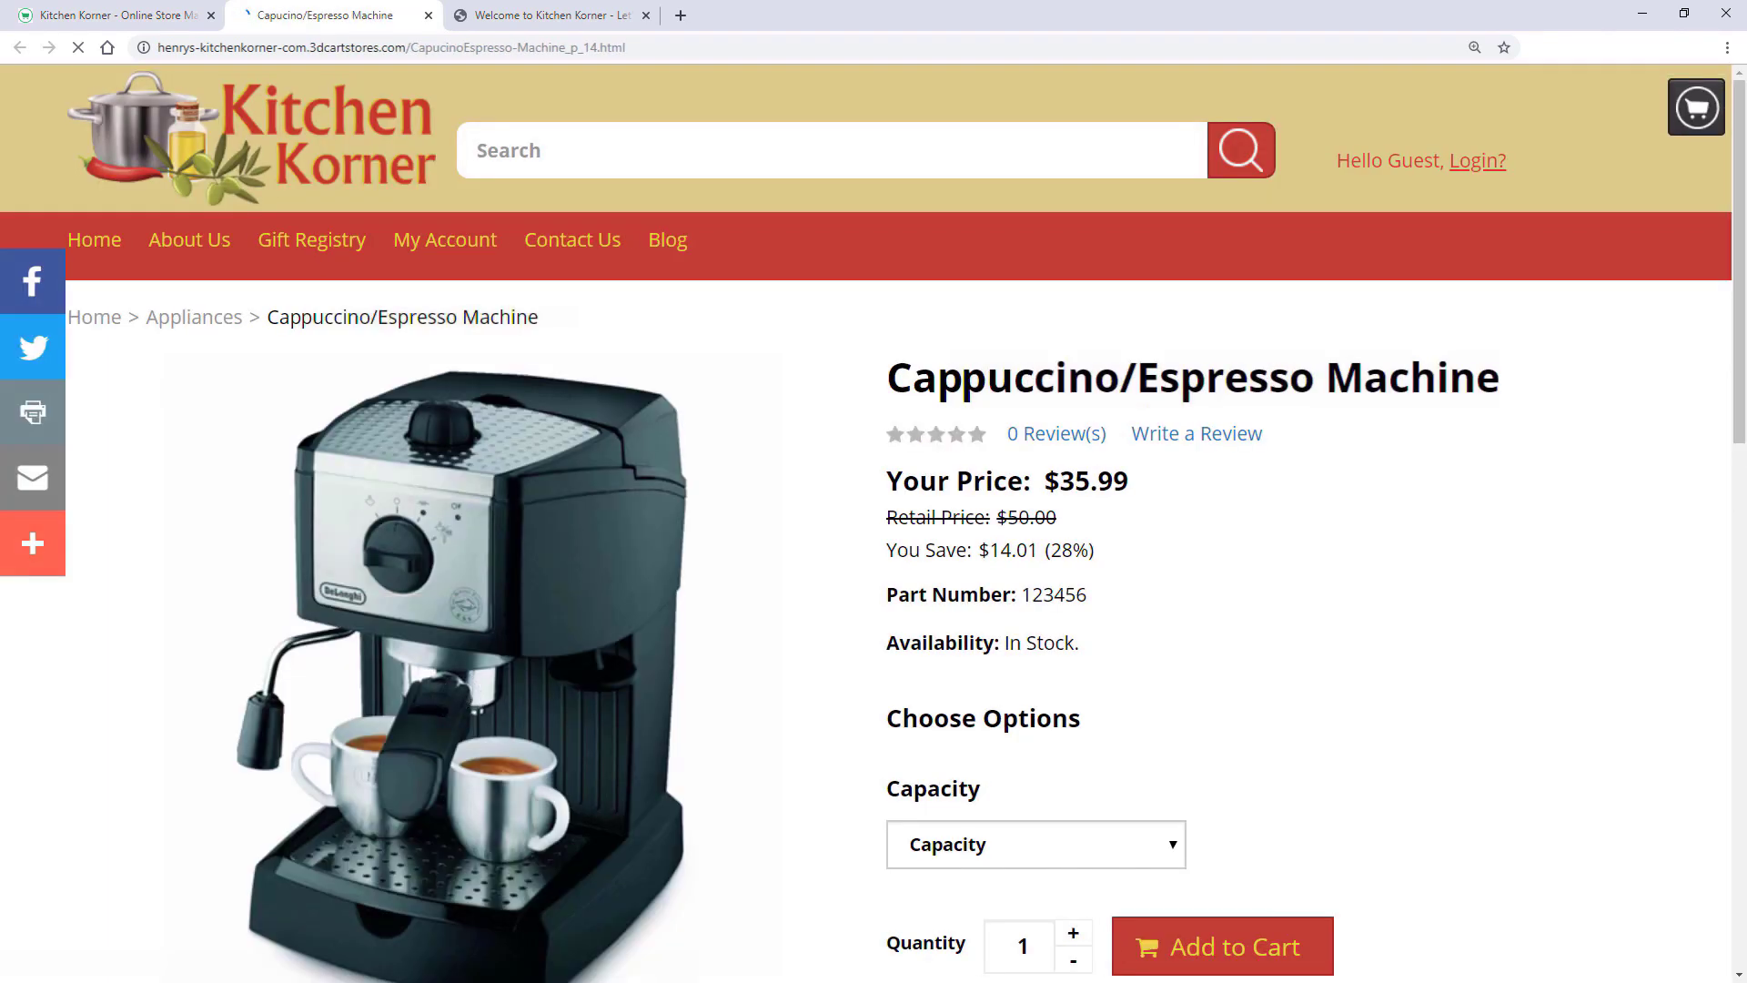
pyautogui.scroll(-5, 874, 524)
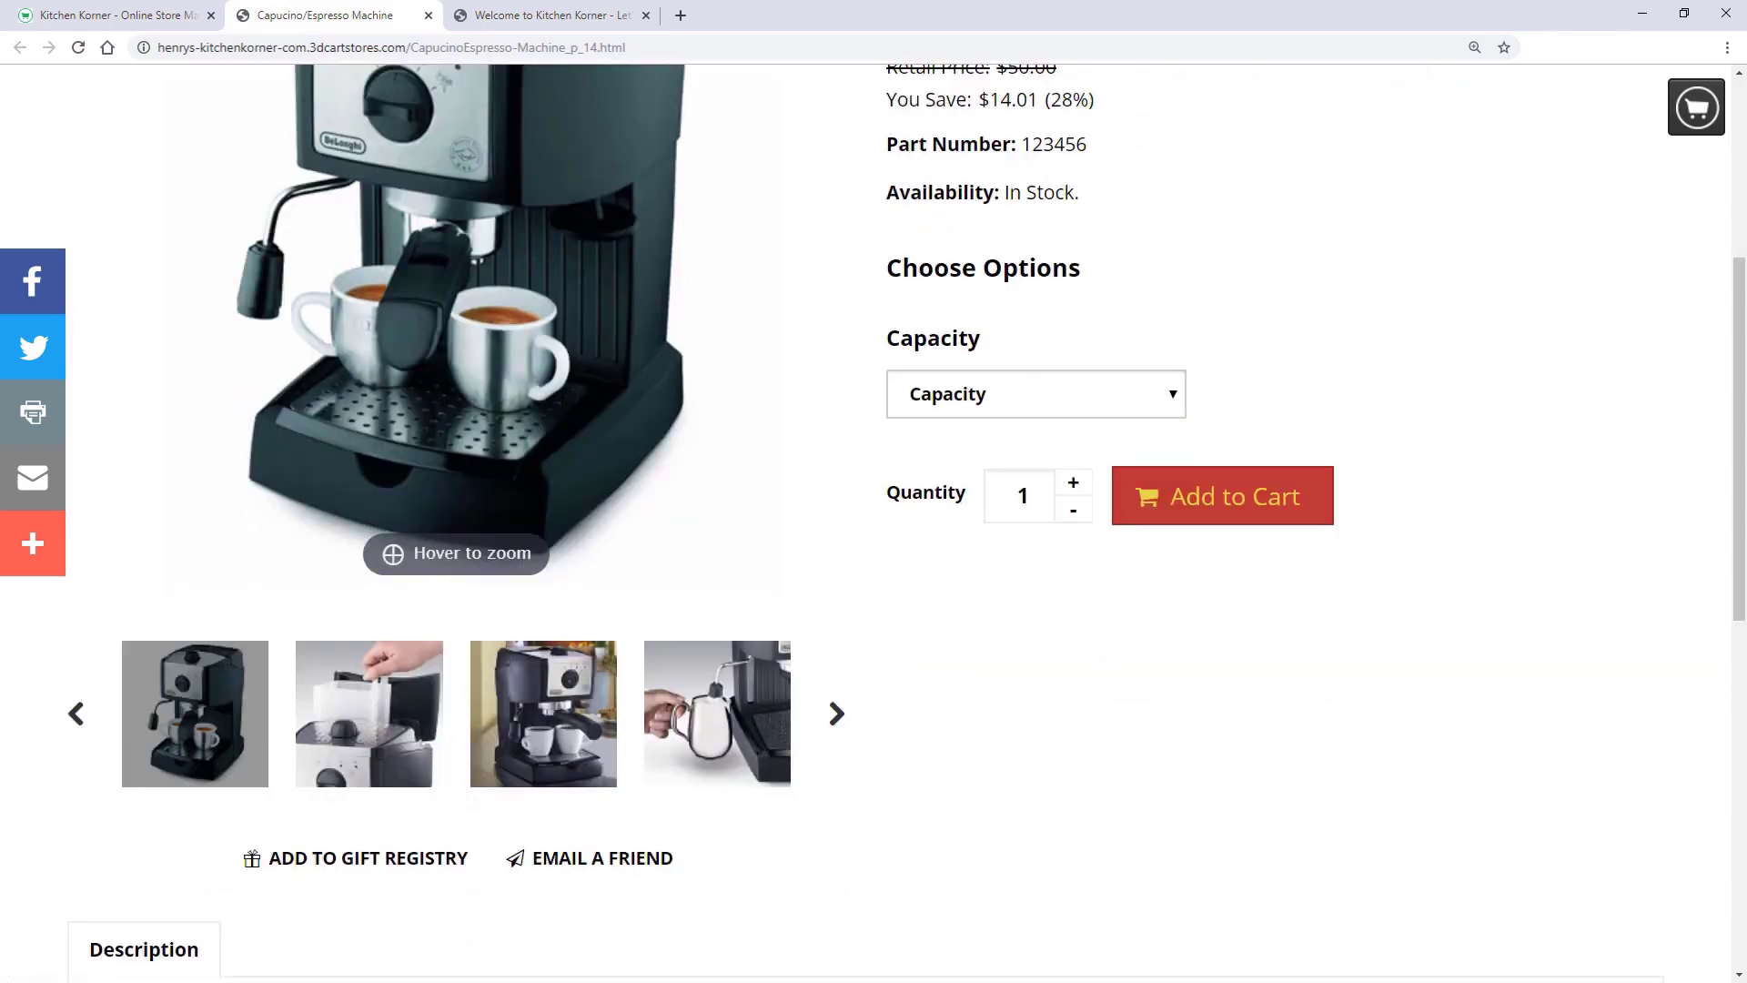
pyautogui.scroll(5, 873, 523)
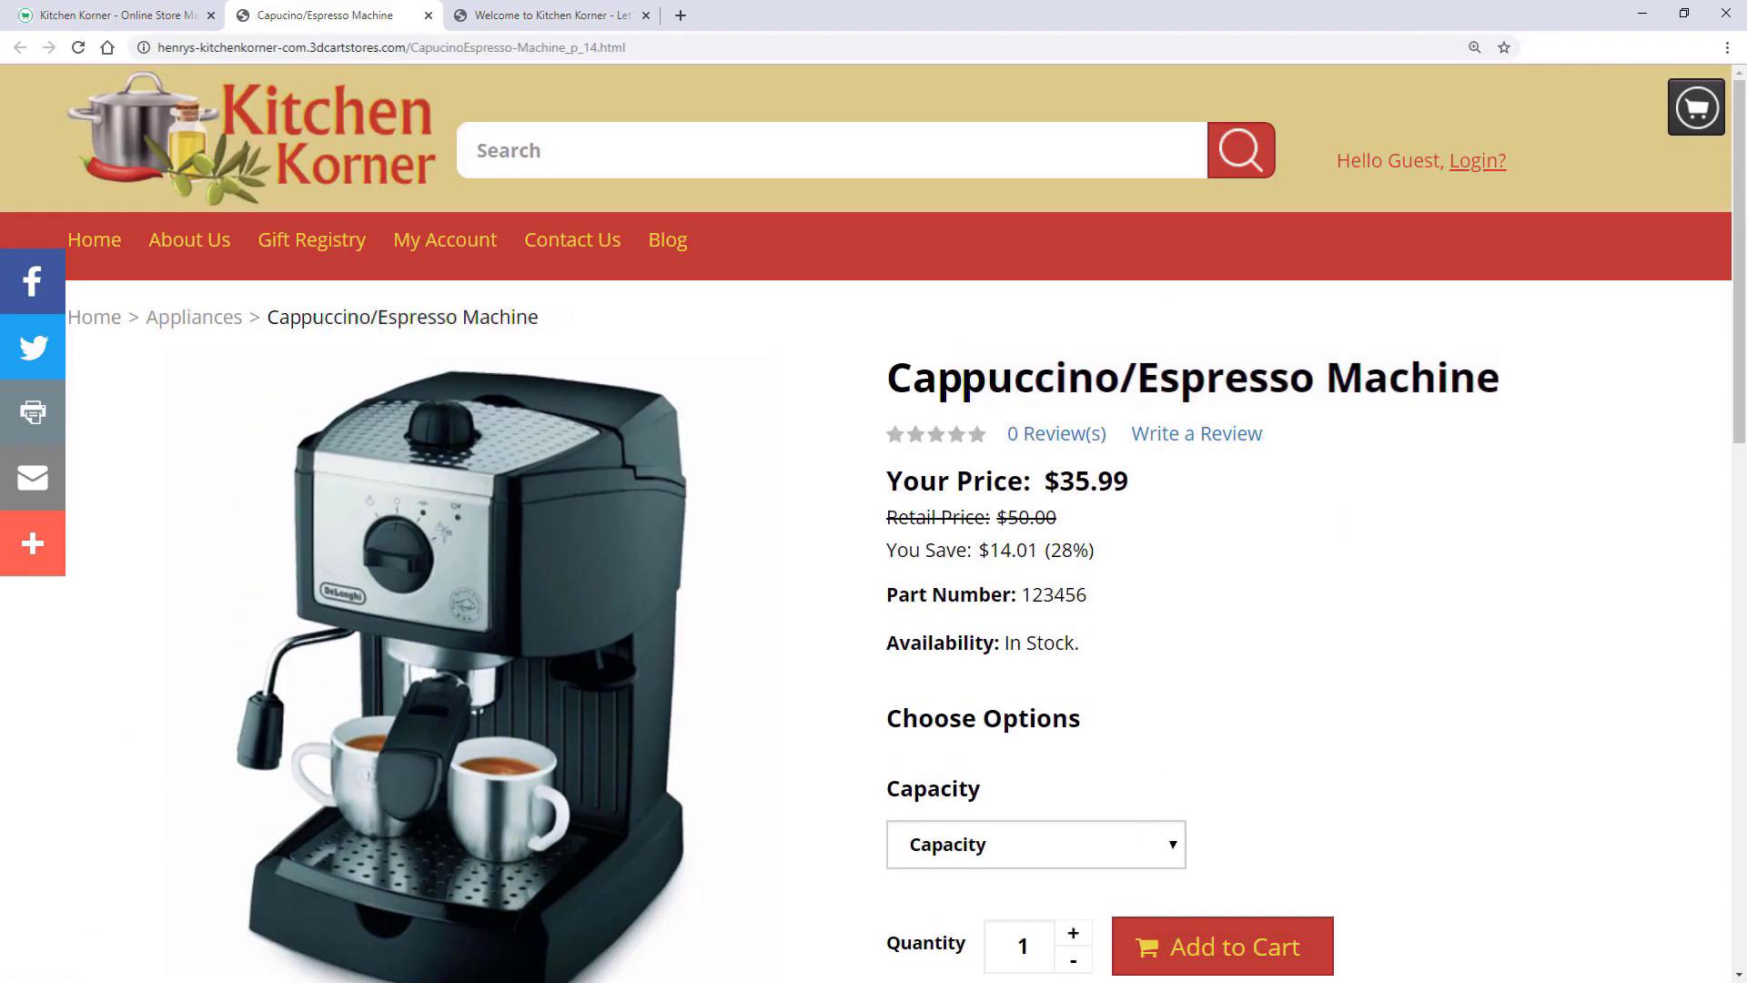
# - Open the storefront home page to see the machine listed at $35.99
pyautogui.hotkey('ctrl', 'shift', 'Tab')
pyautogui.click(689, 107)
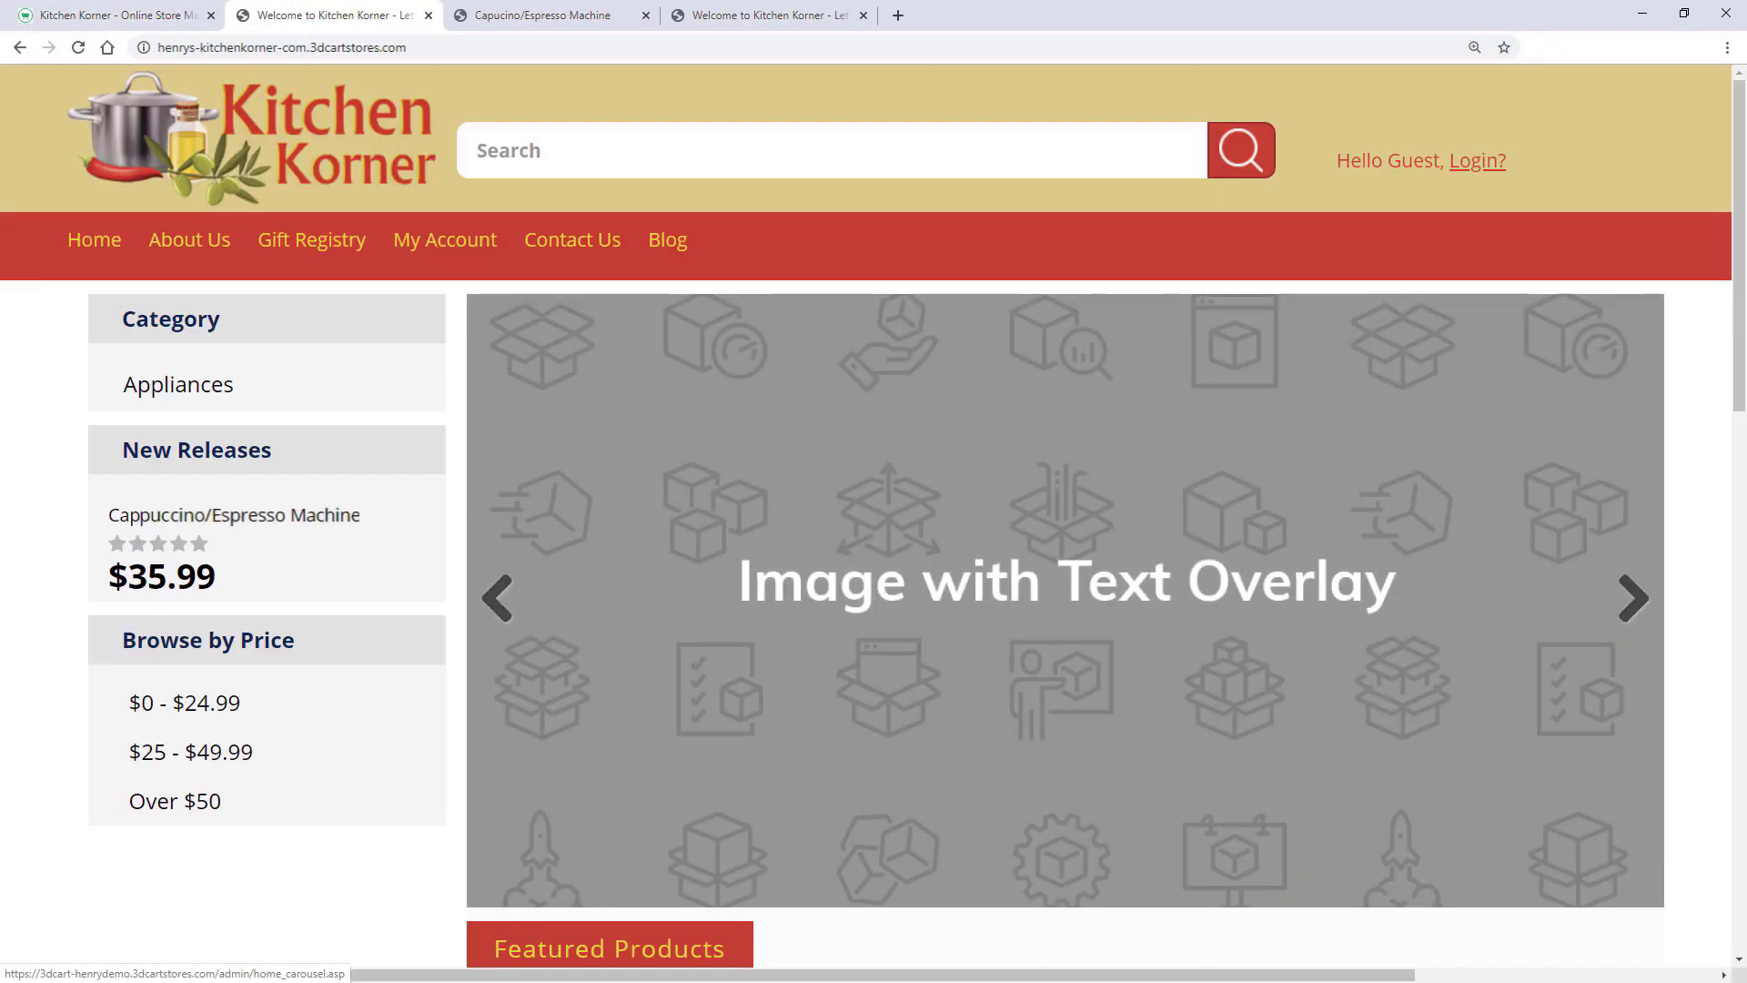
pyautogui.scroll(-5, 874, 523)
pyautogui.scroll(-5, 652, 719)
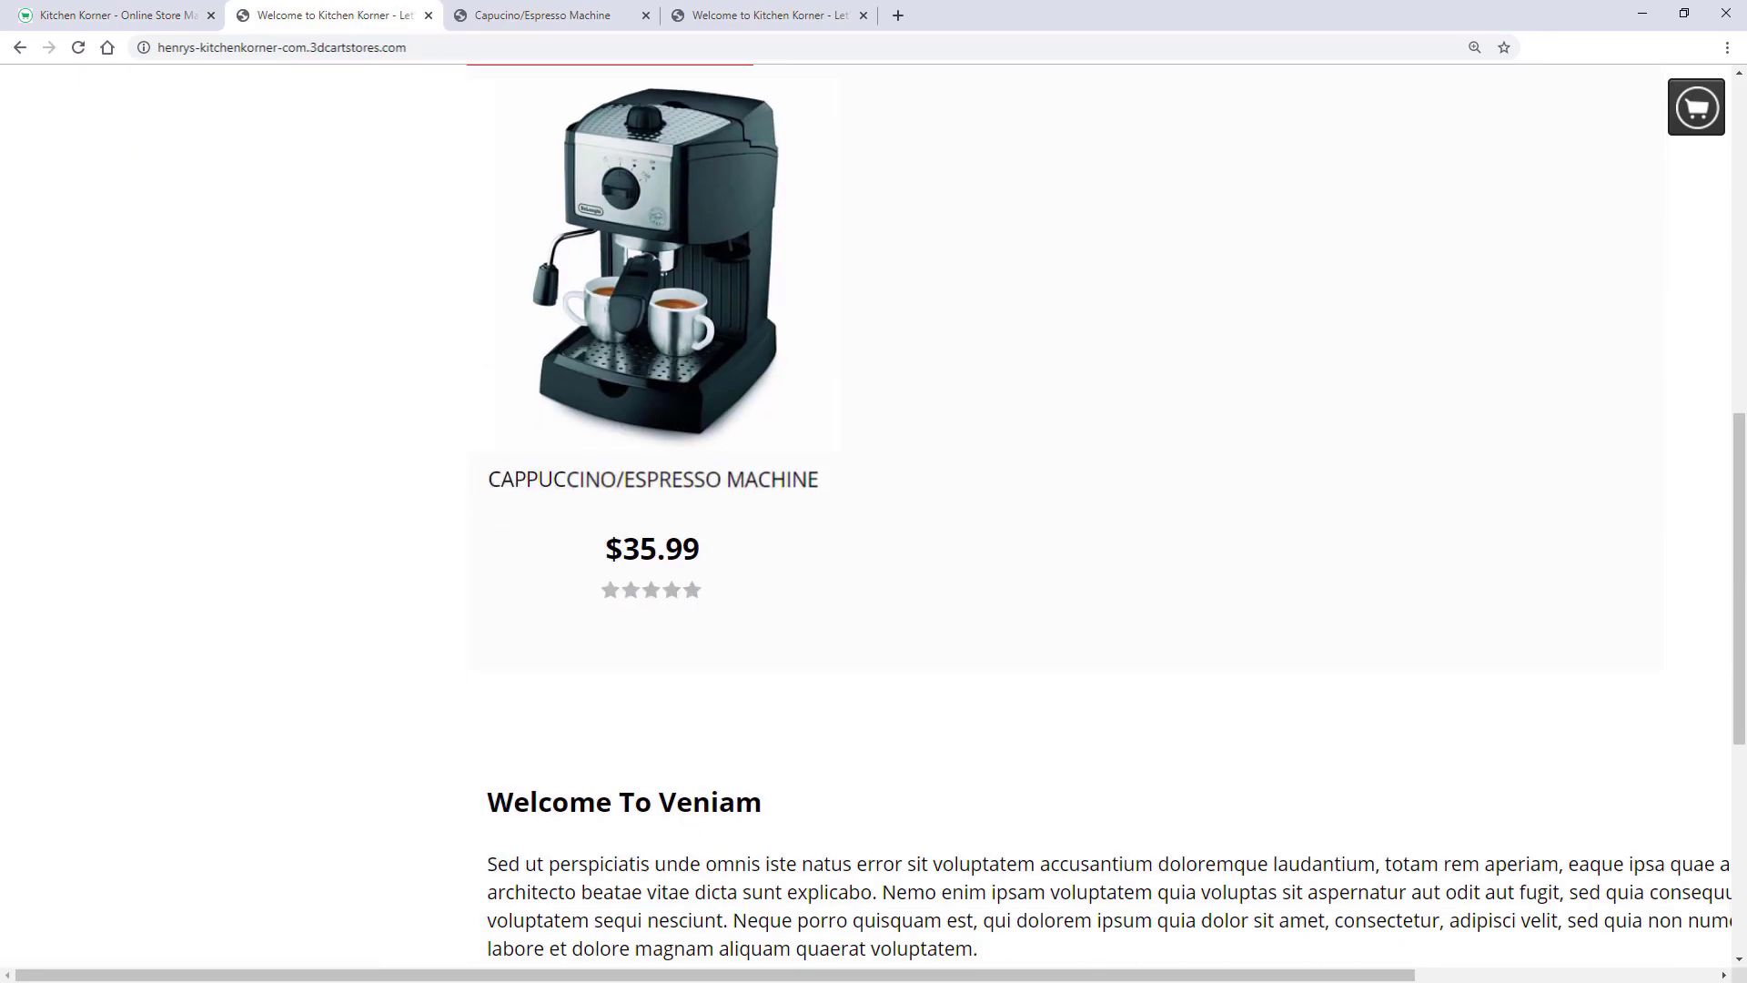
pyautogui.scroll(10, 652, 719)
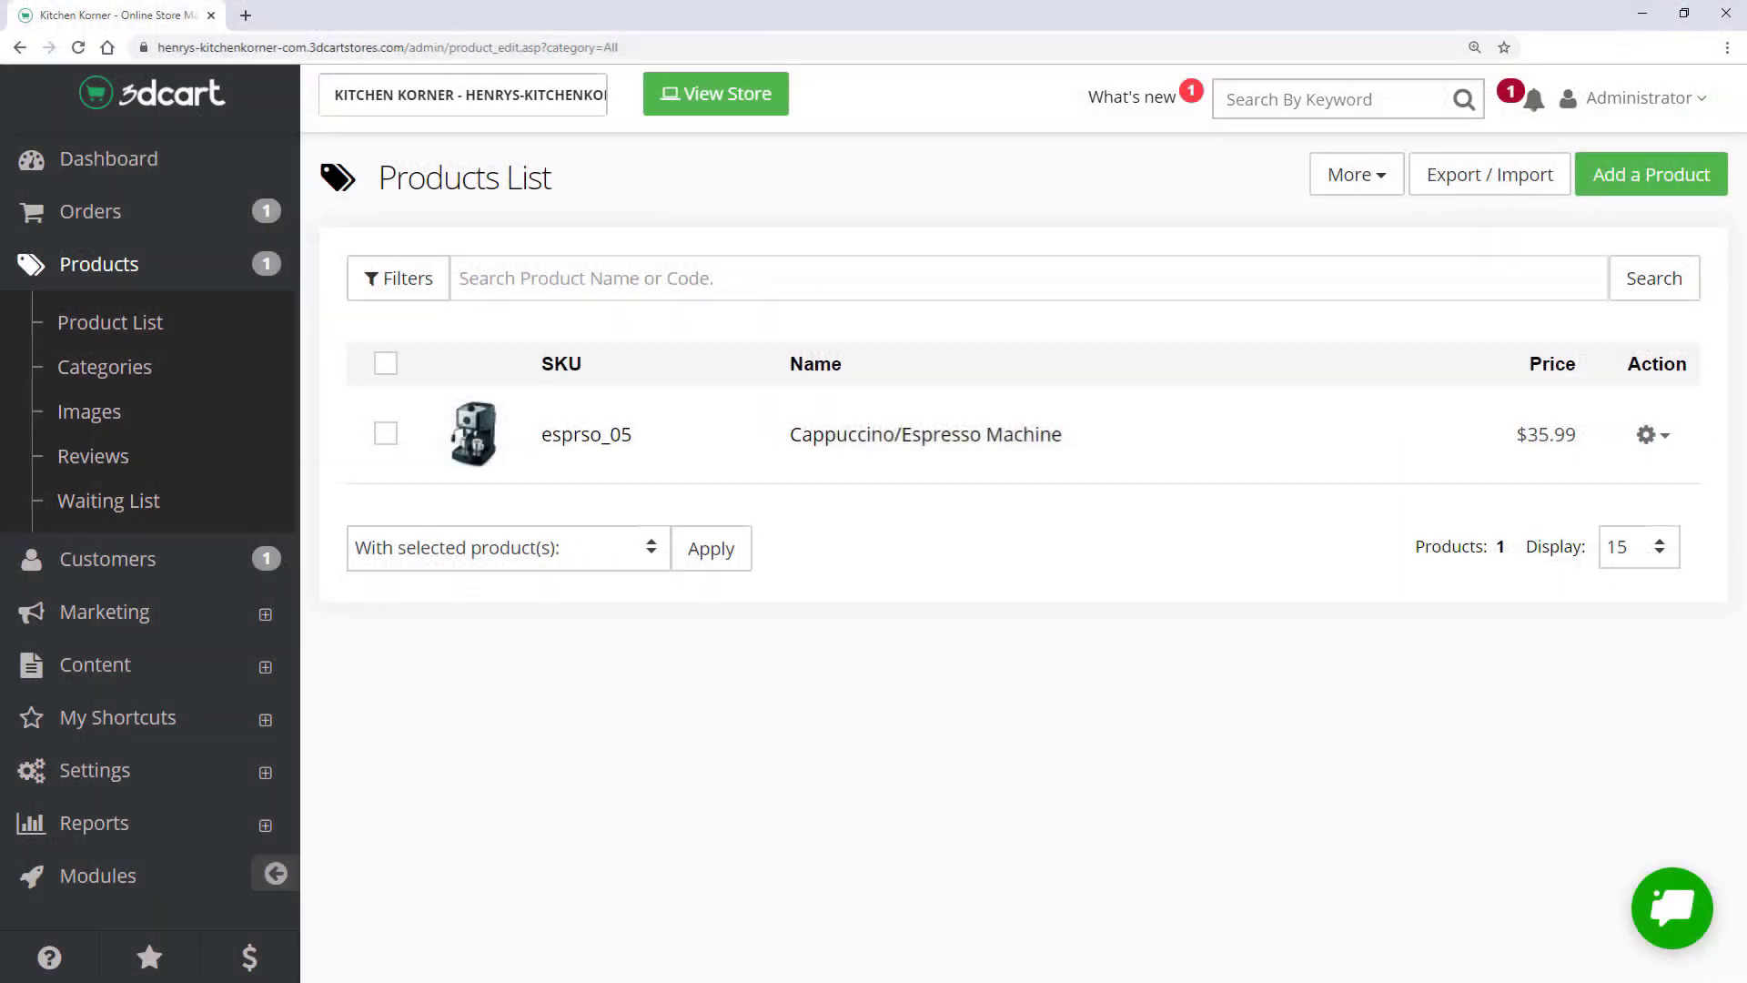
pyautogui.click(587, 436)
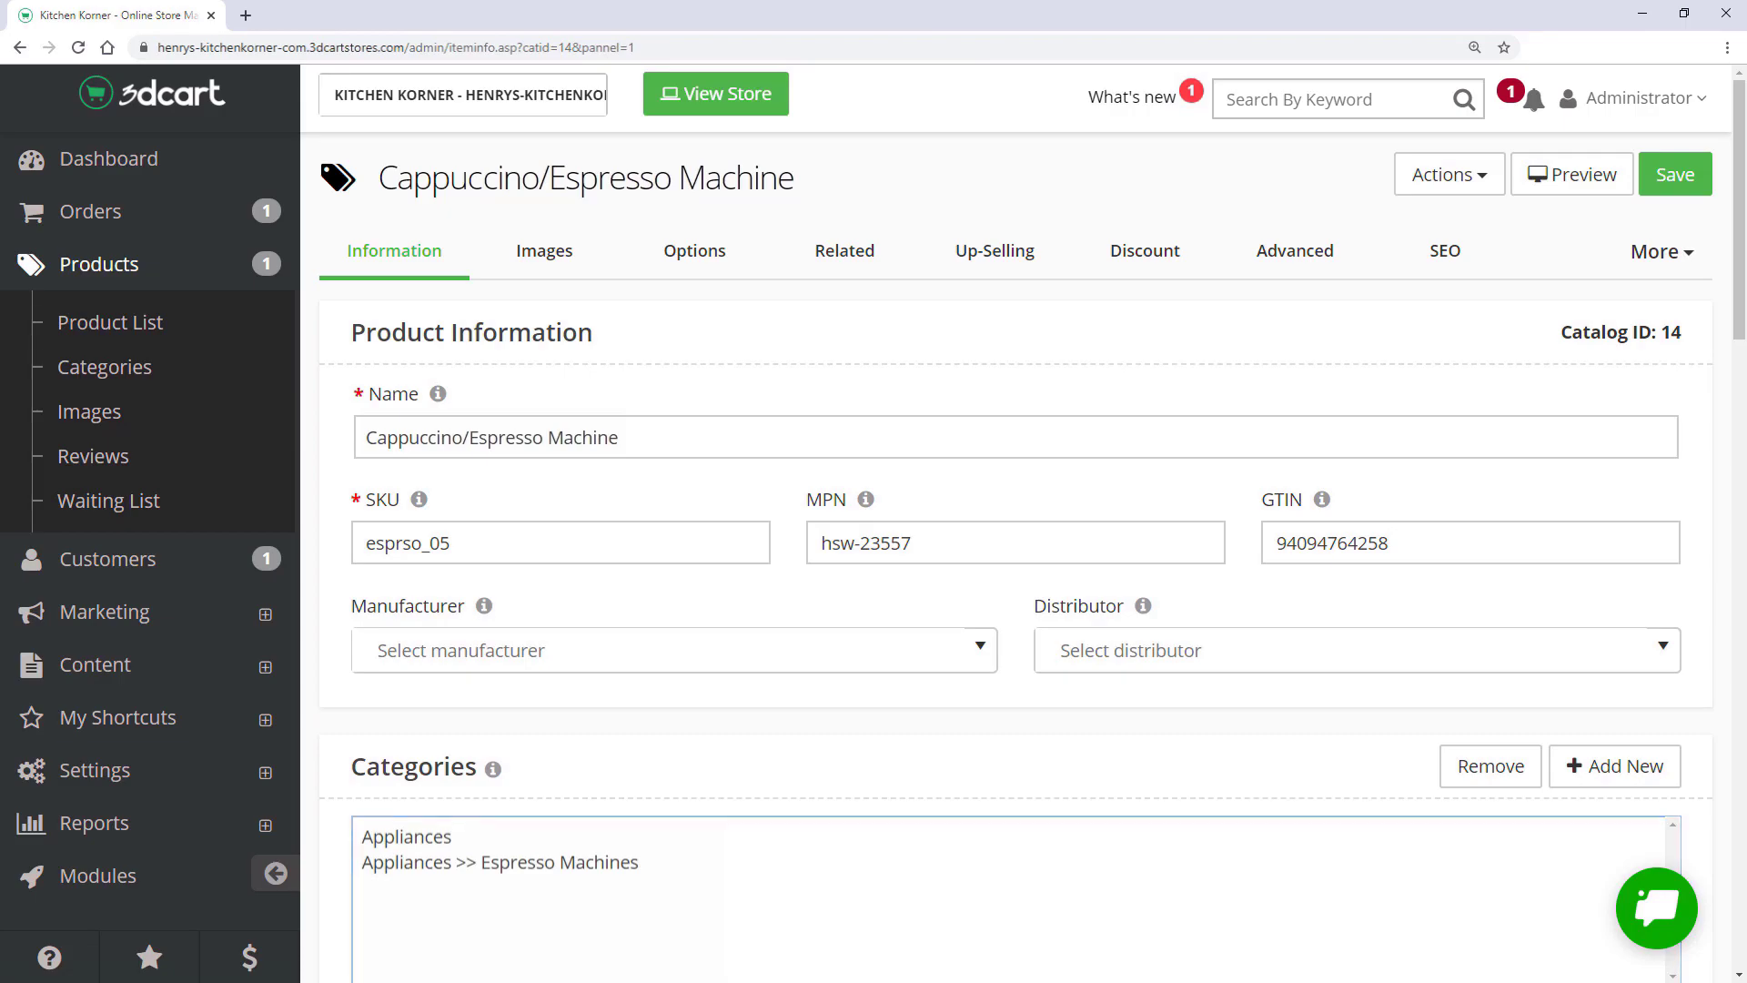
pyautogui.scroll(-10, 819, 288)
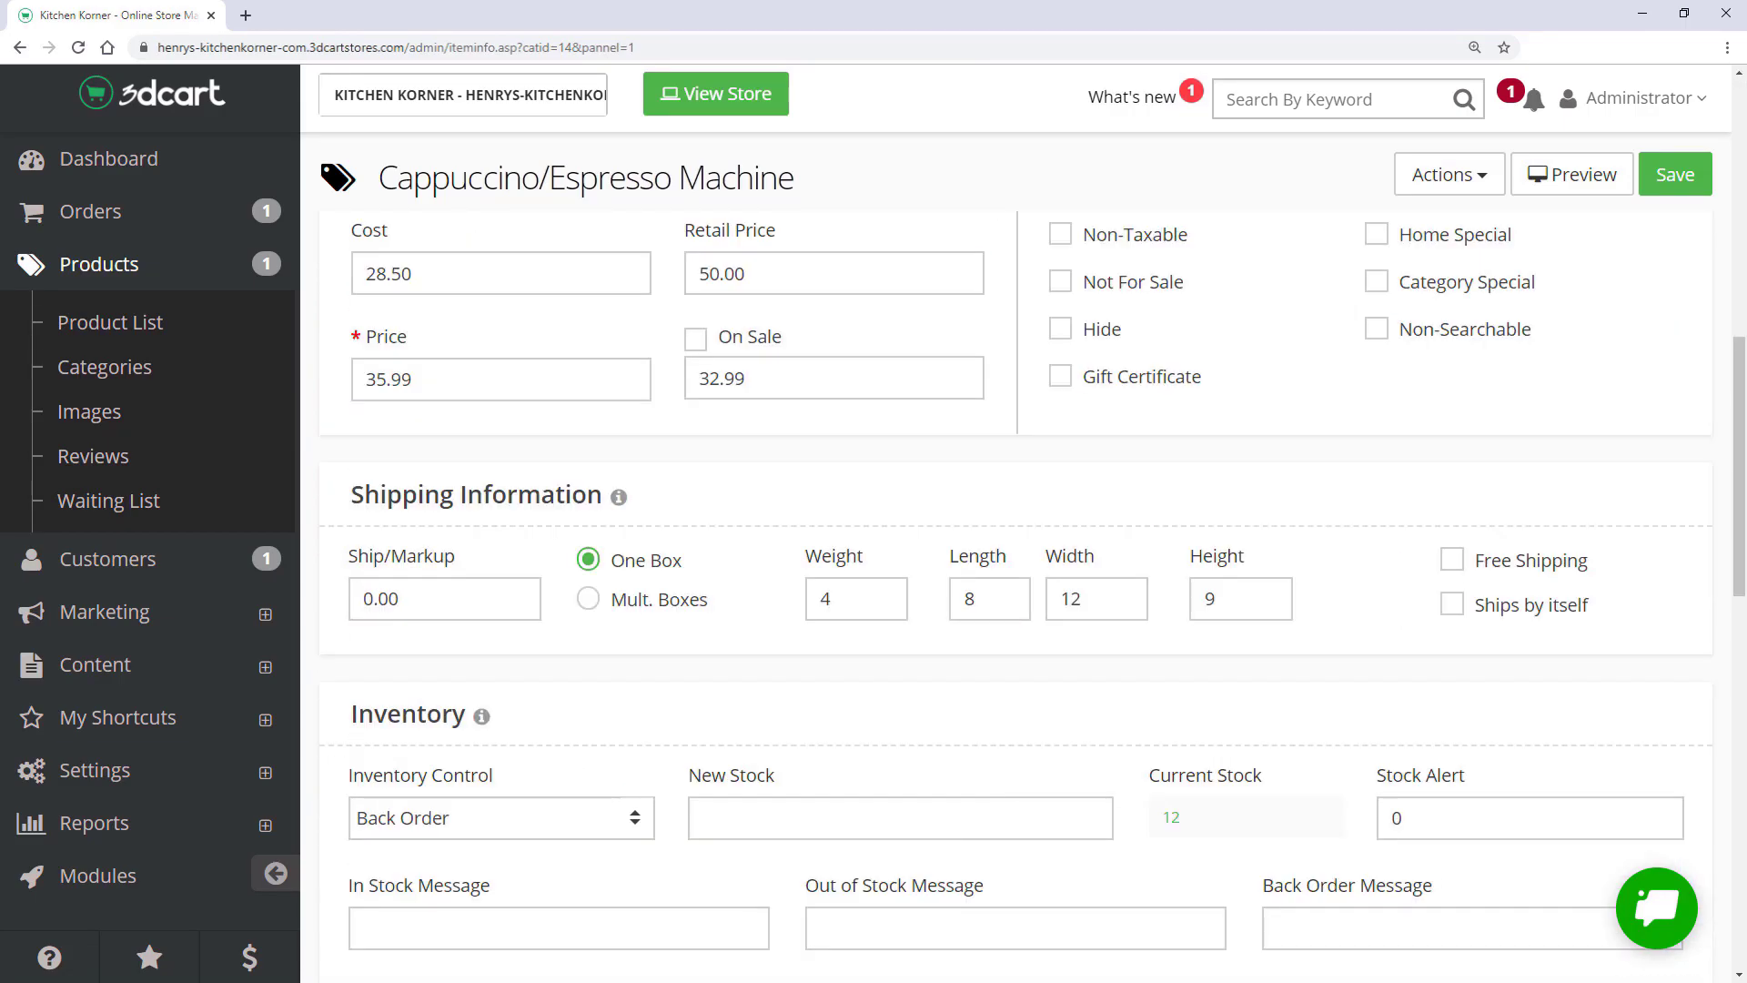
pyautogui.scroll(-5, 1015, 546)
pyautogui.scroll(-2, 1014, 546)
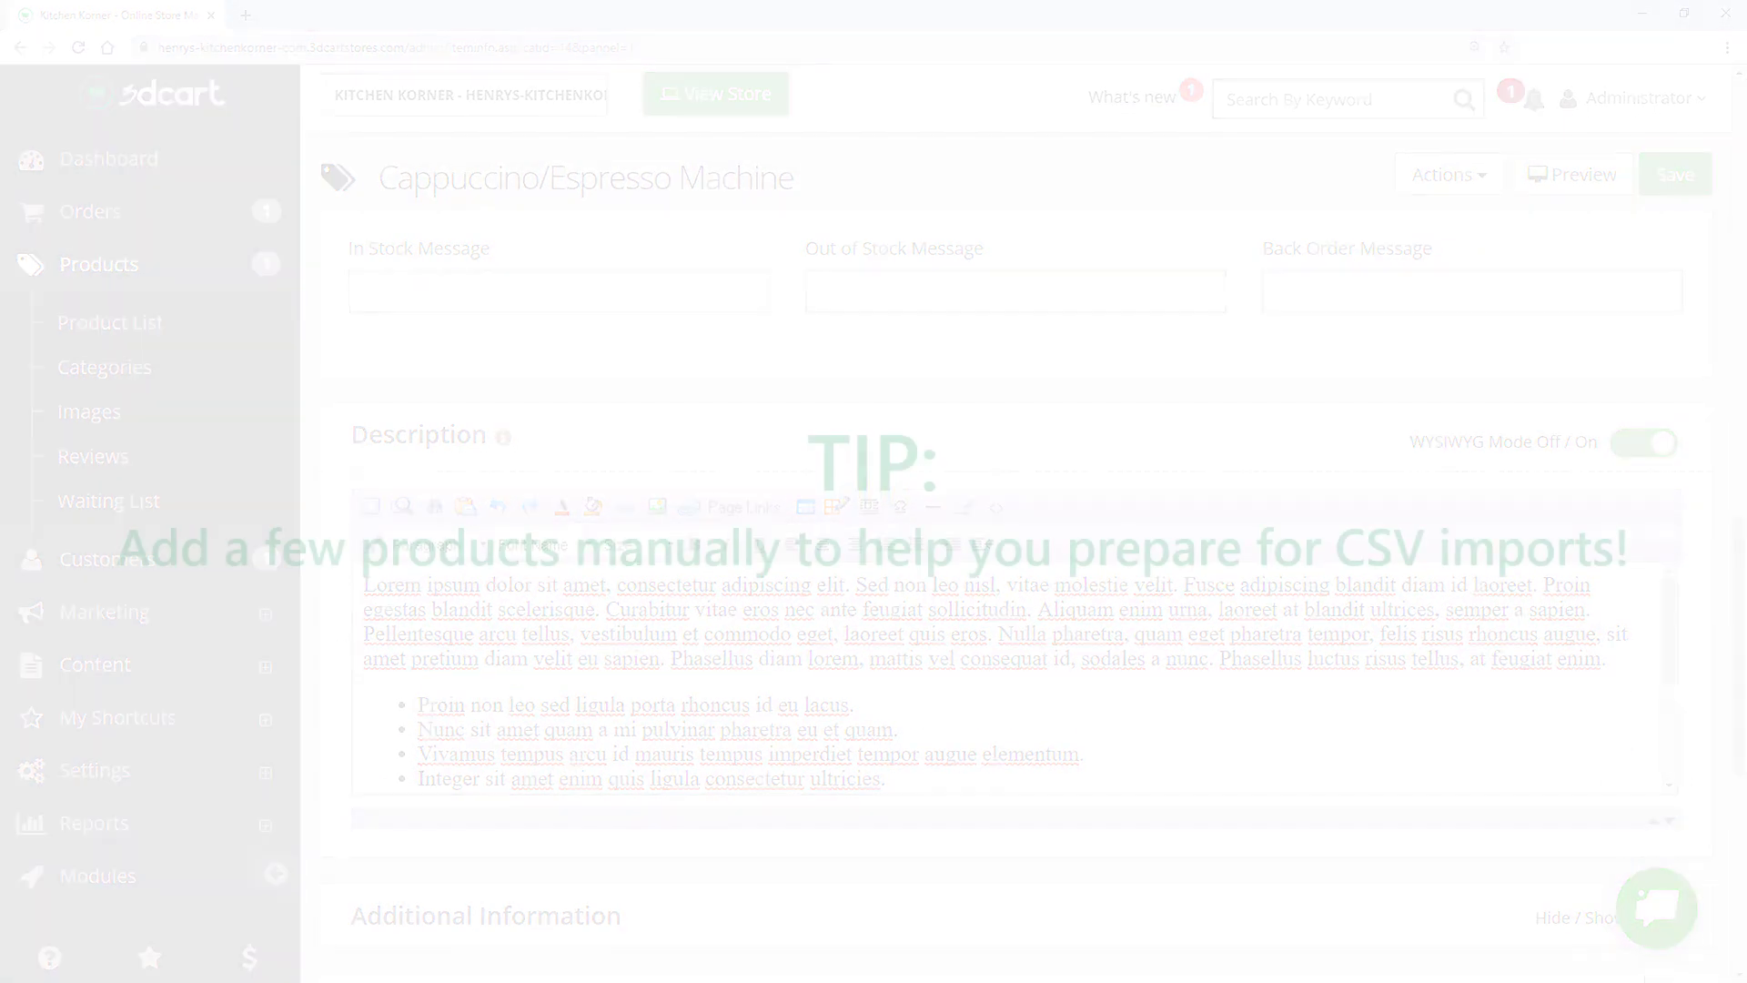
pyautogui.scroll(15, 1015, 546)
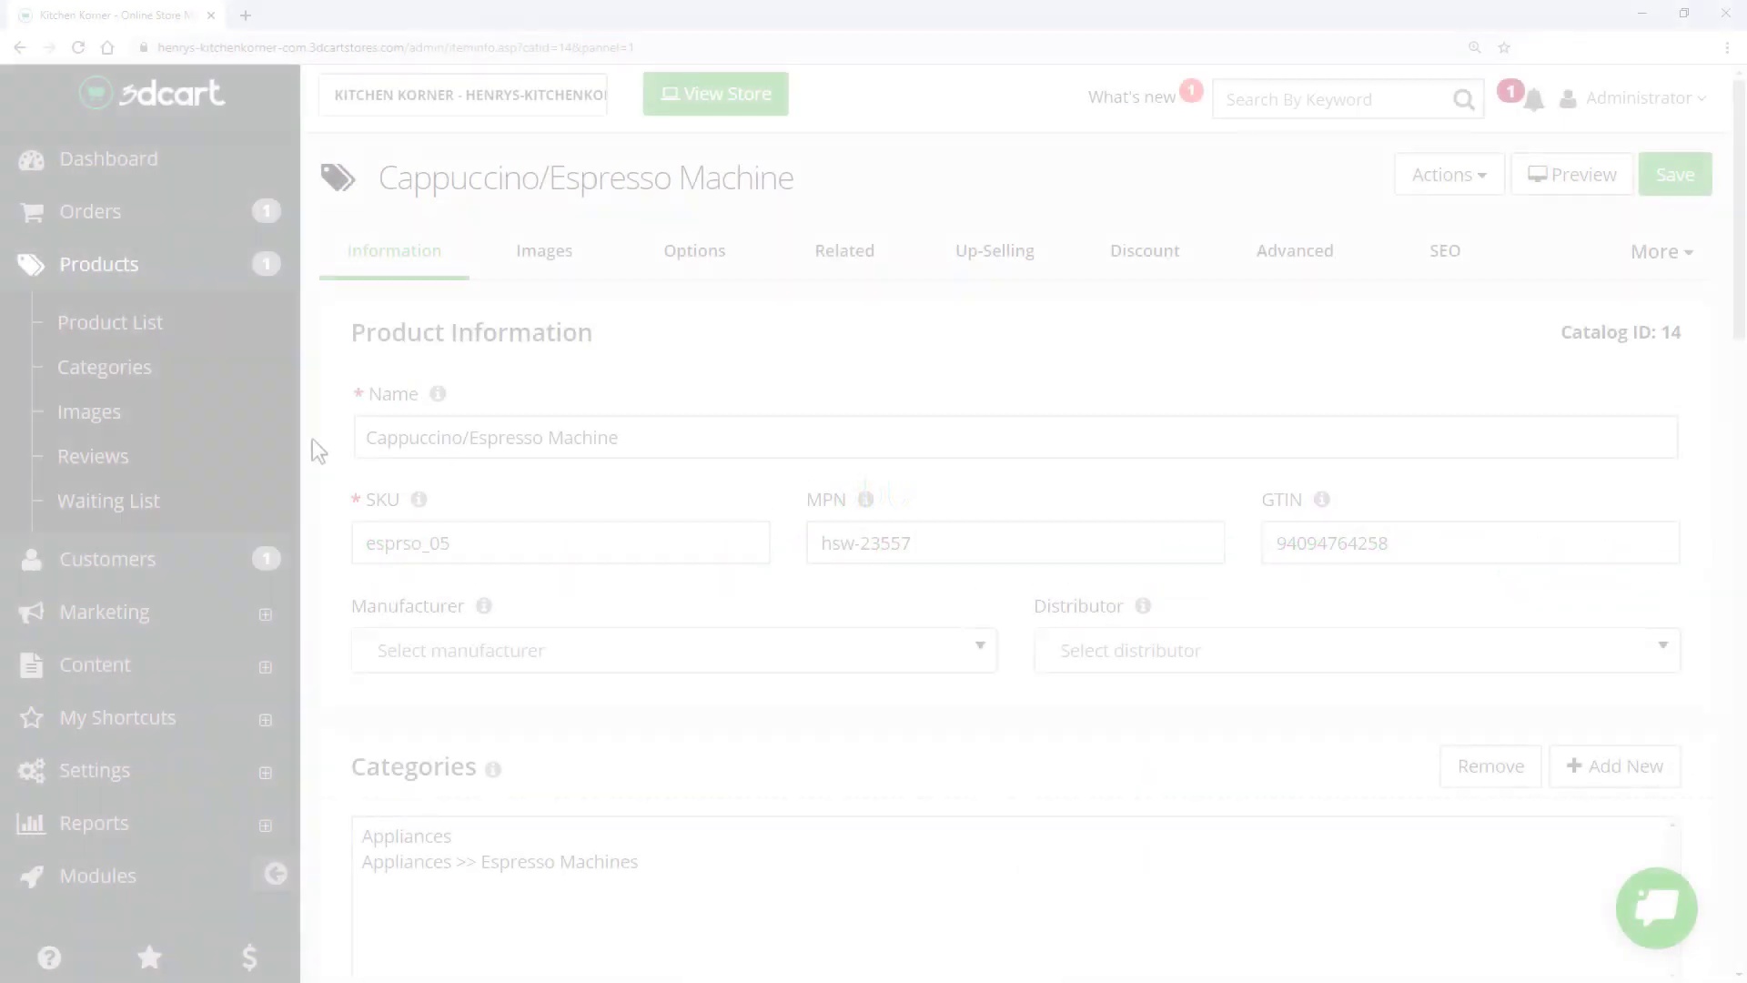
pyautogui.click(206, 326)
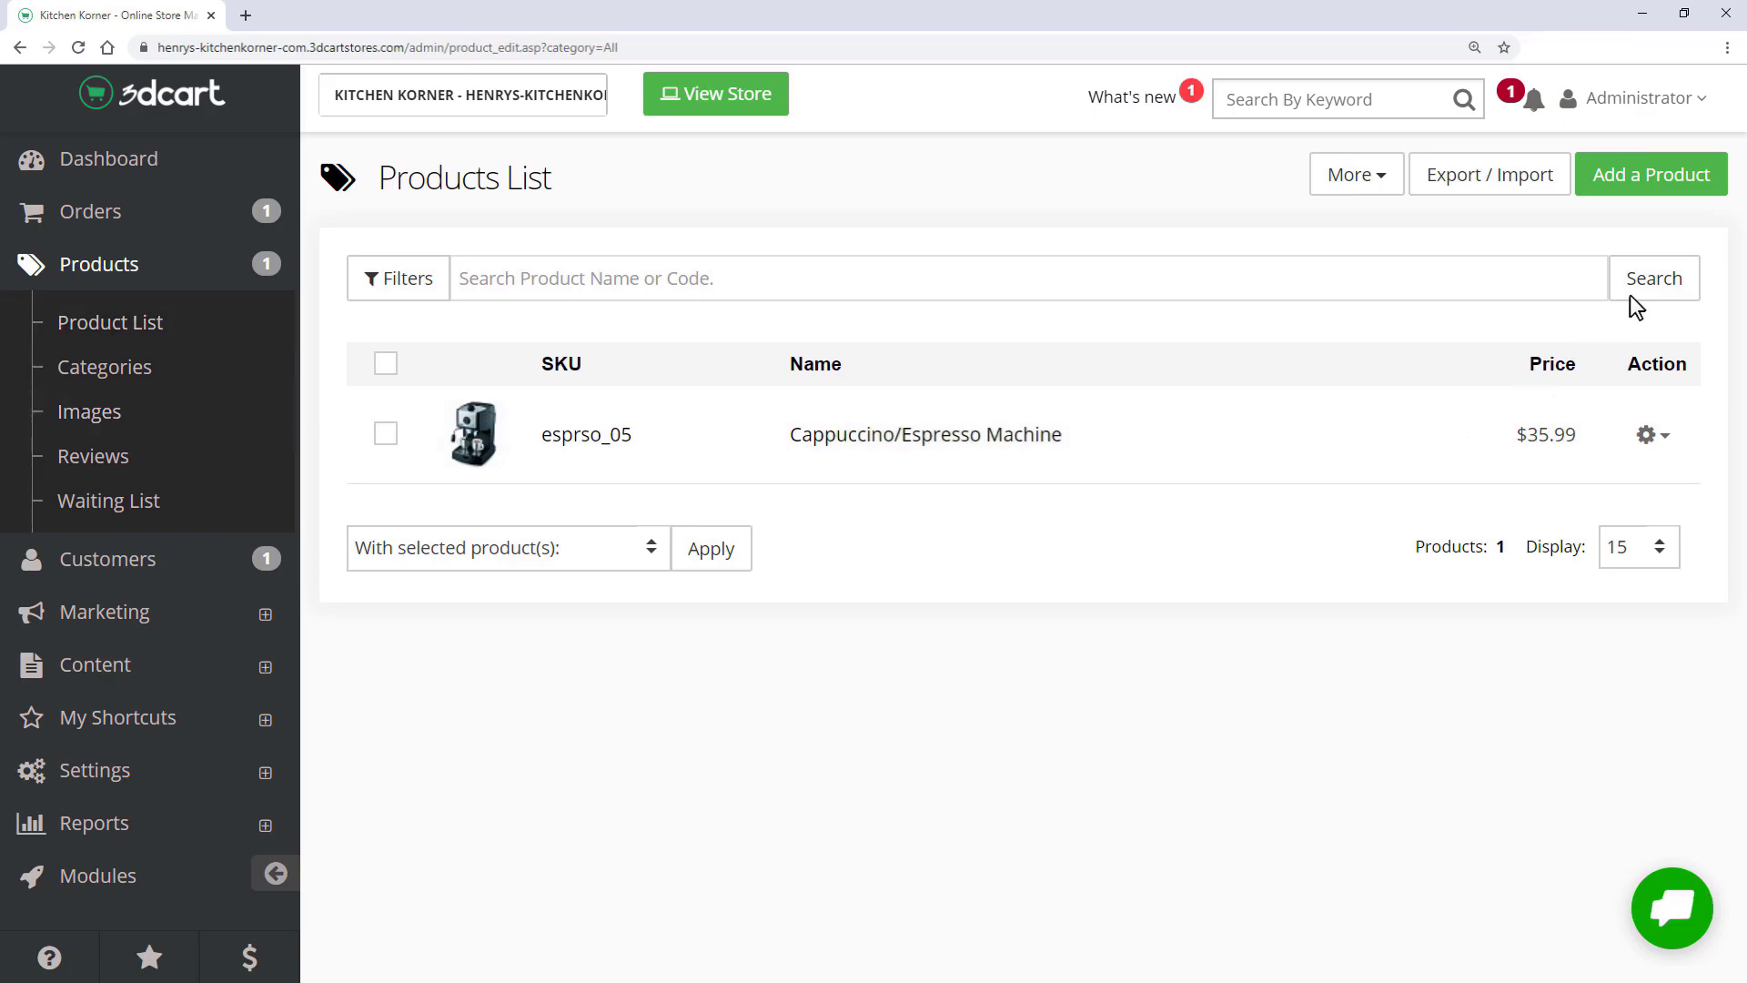
# - Export the product catalogue with All Fields selected
pyautogui.click(1488, 186)
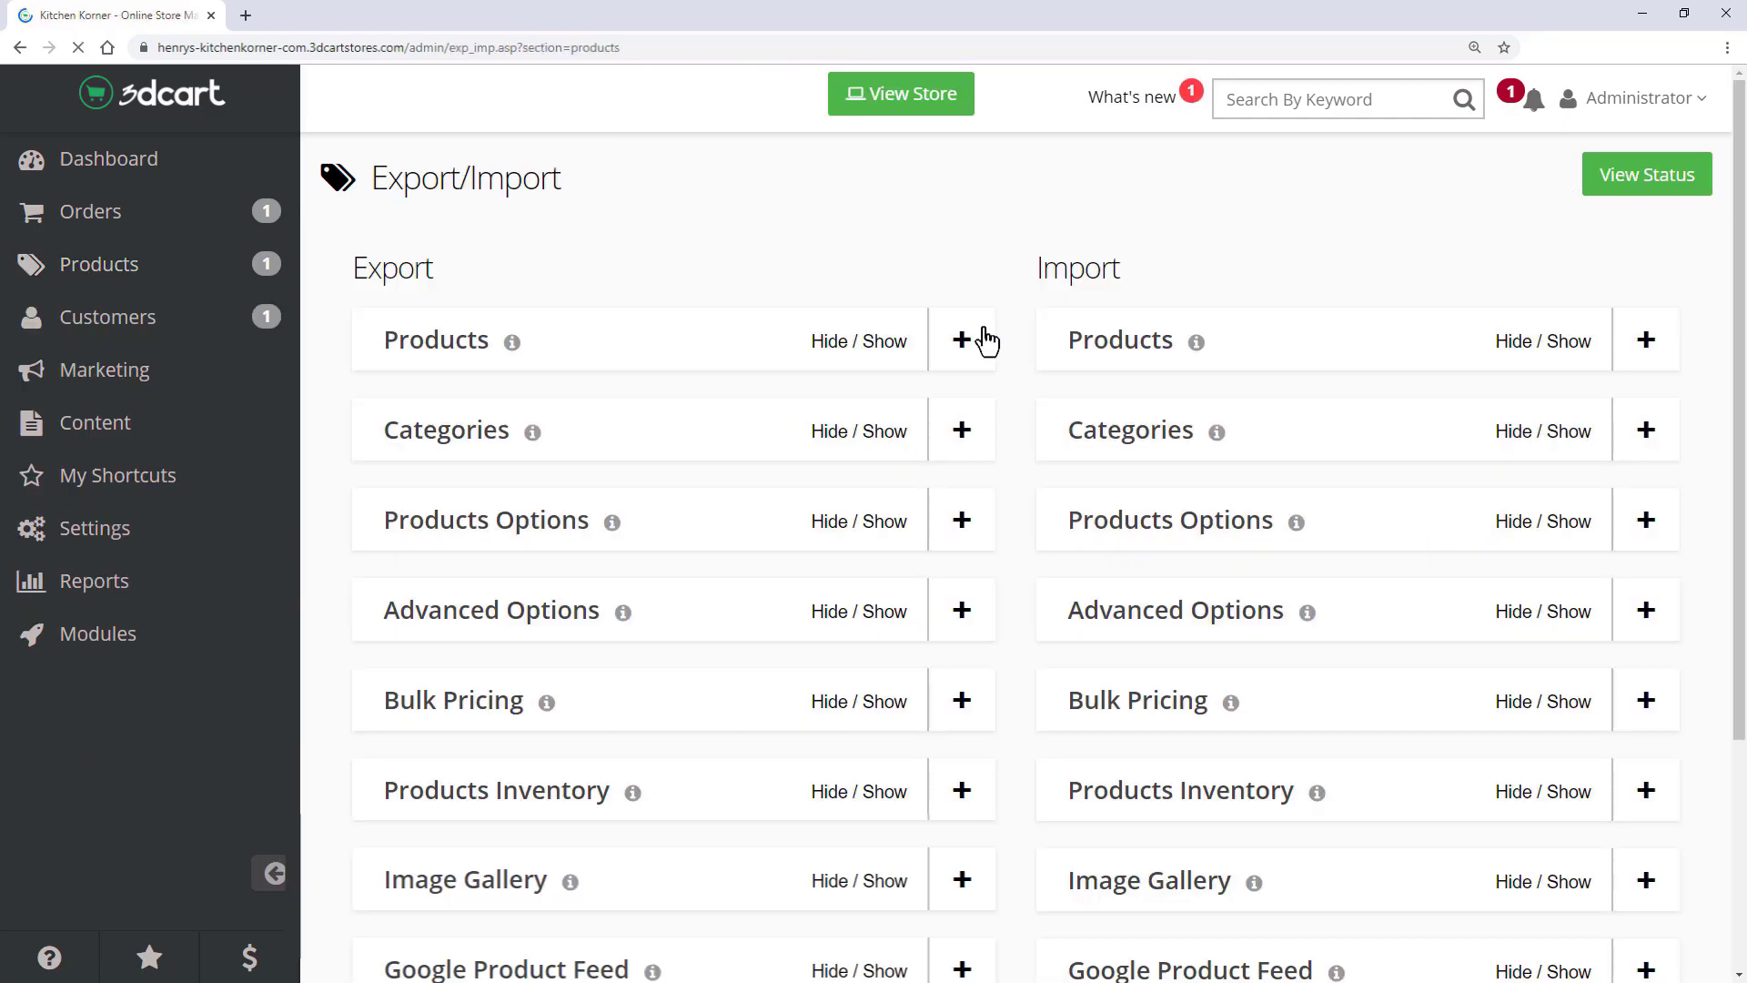
pyautogui.click(962, 342)
pyautogui.click(397, 755)
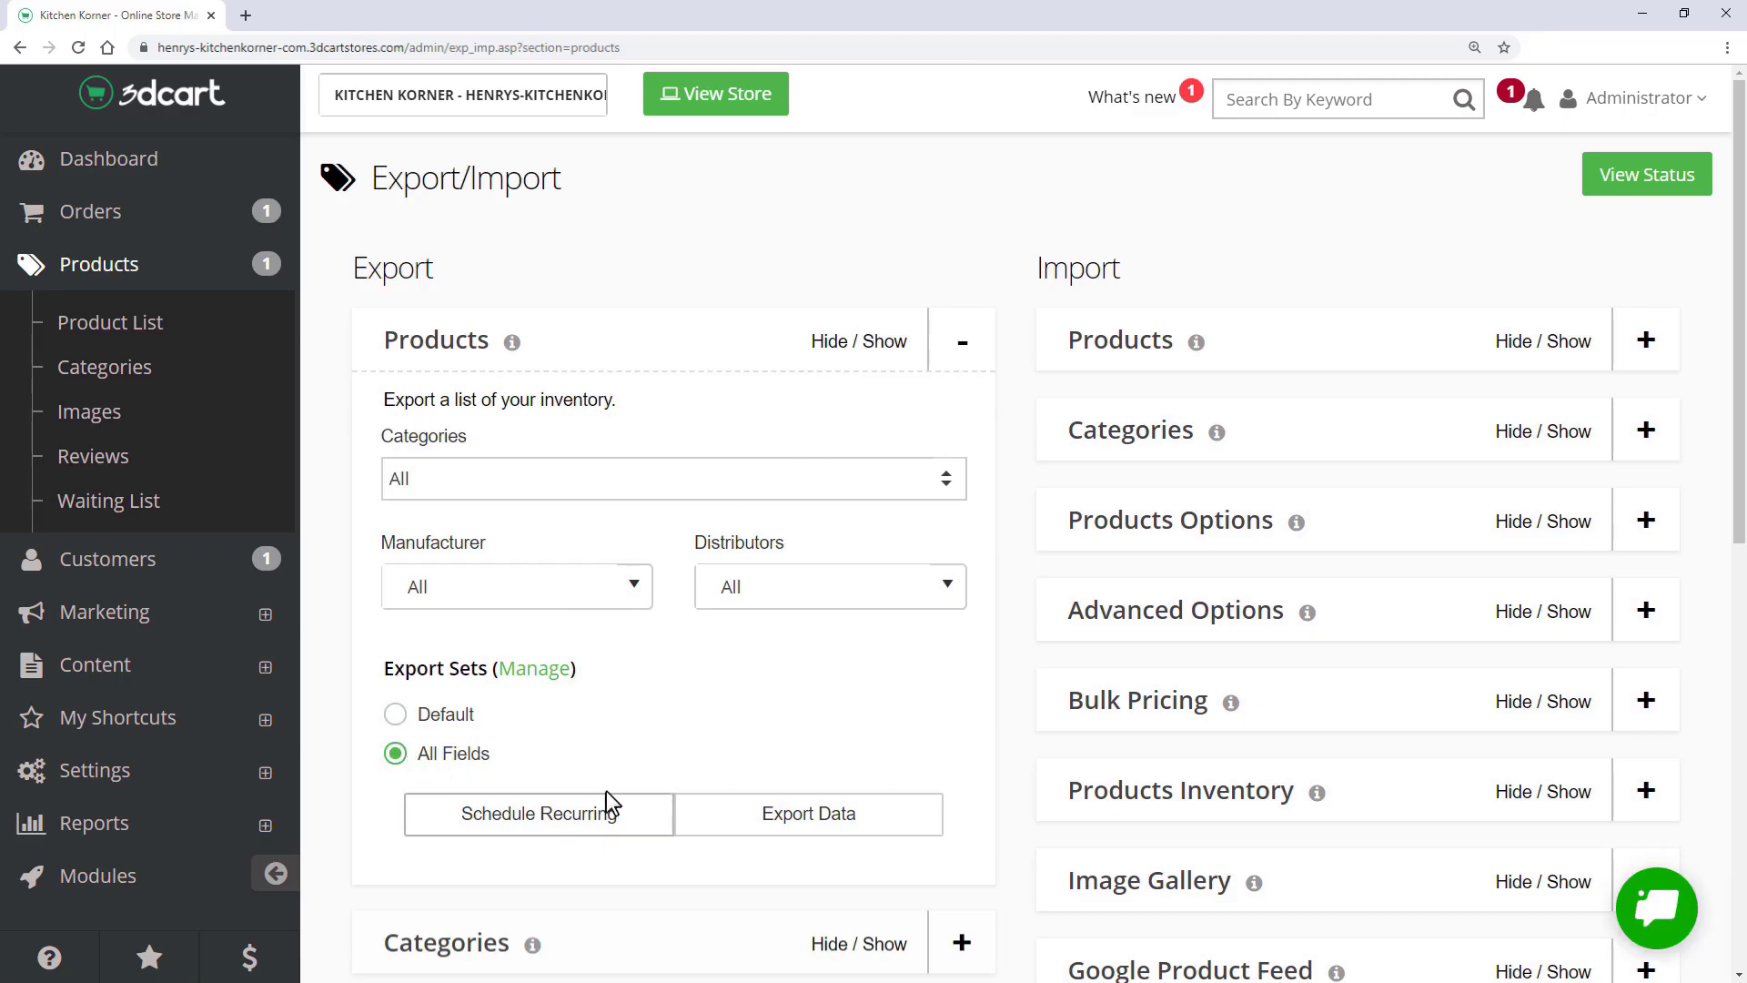
pyautogui.click(776, 823)
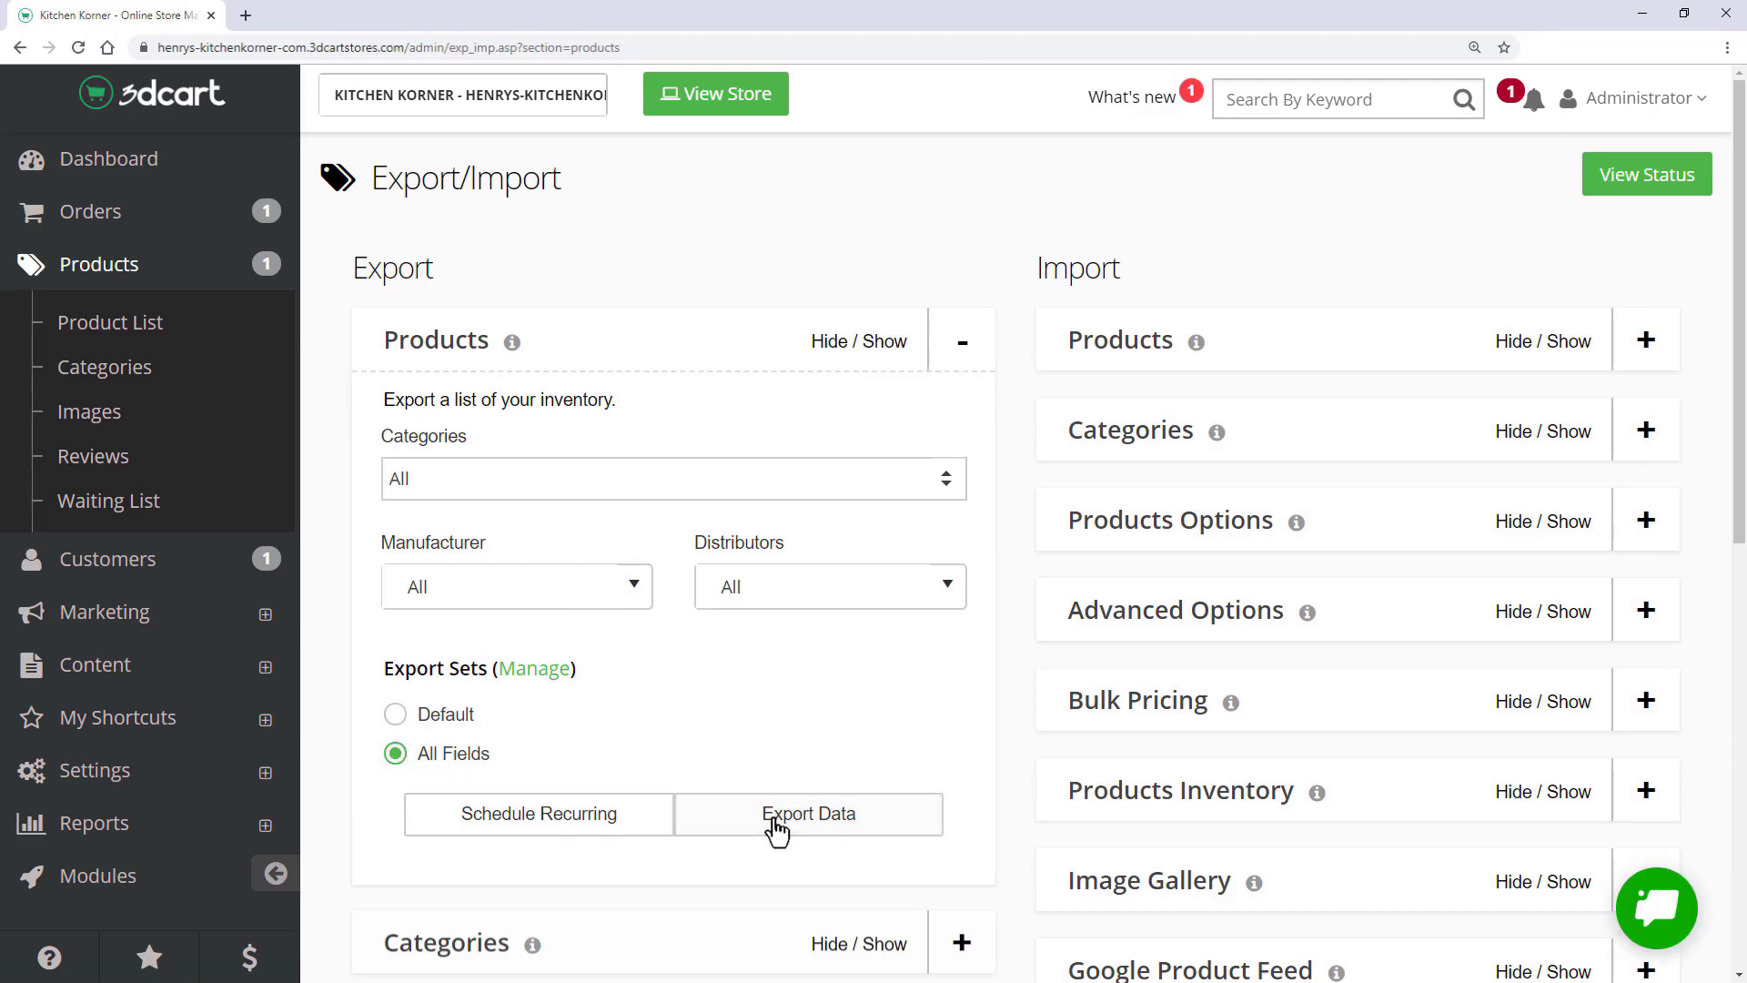
# - Download the completed products_1_12-12-2019_105207 export and view it in Excel
pyautogui.click(1643, 191)
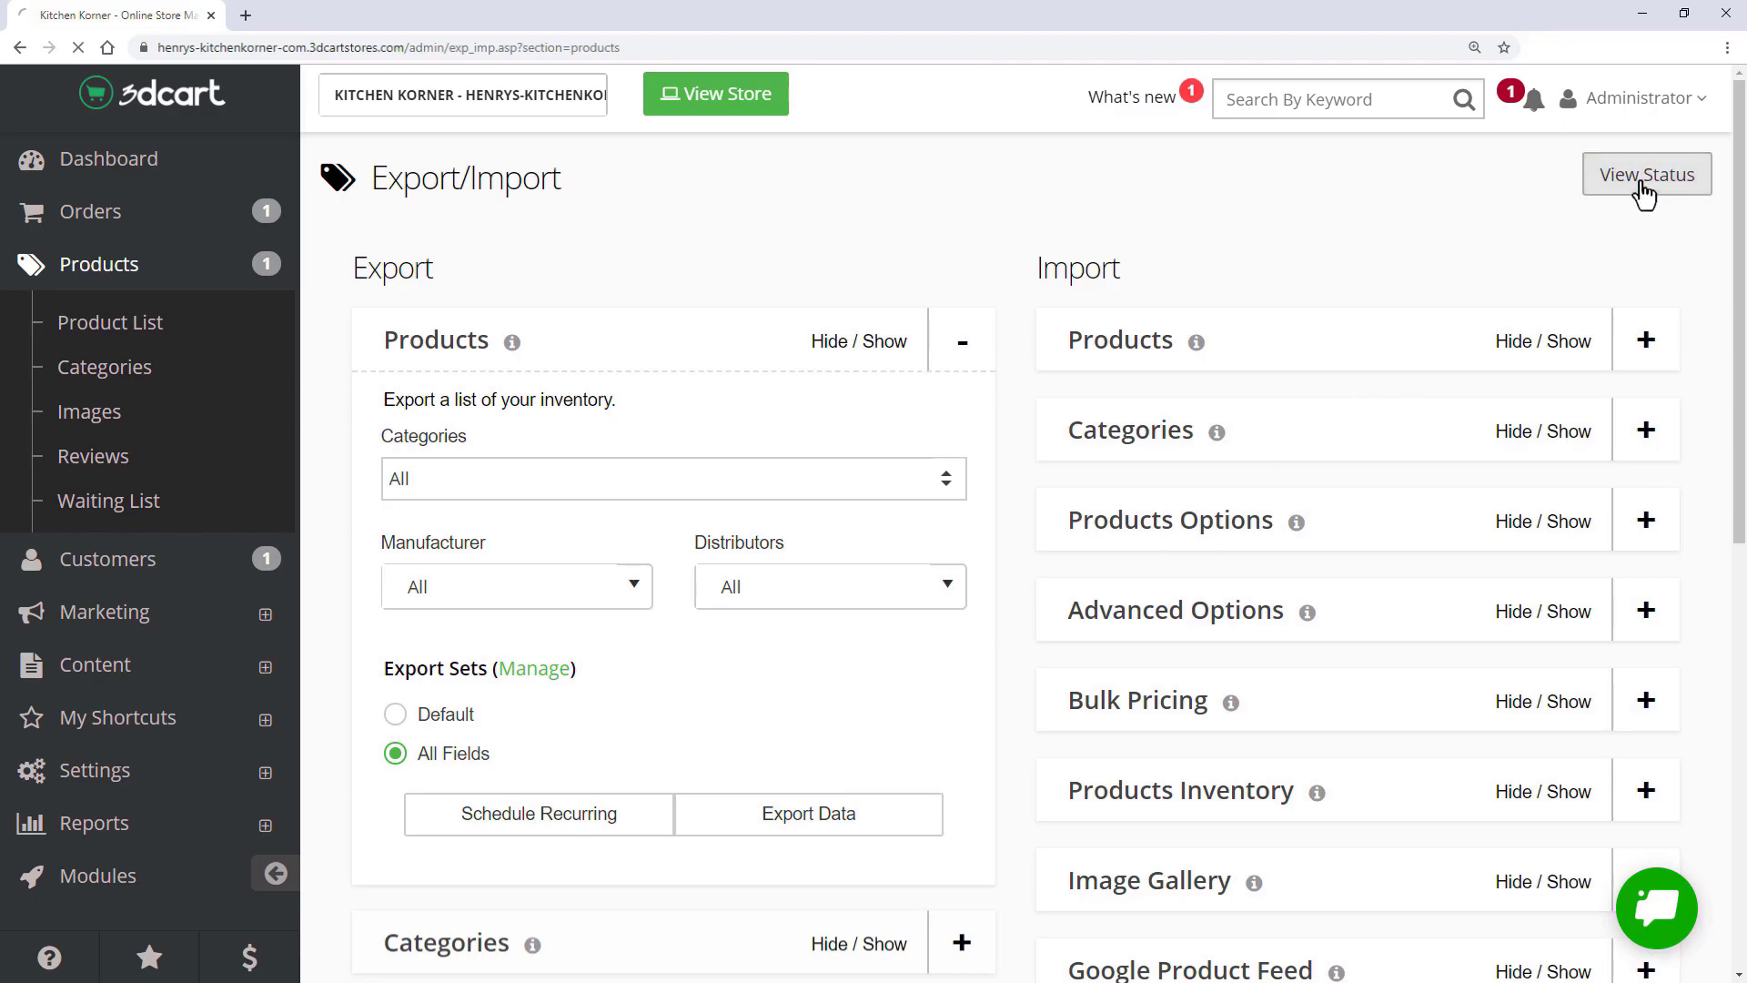
pyautogui.click(1652, 433)
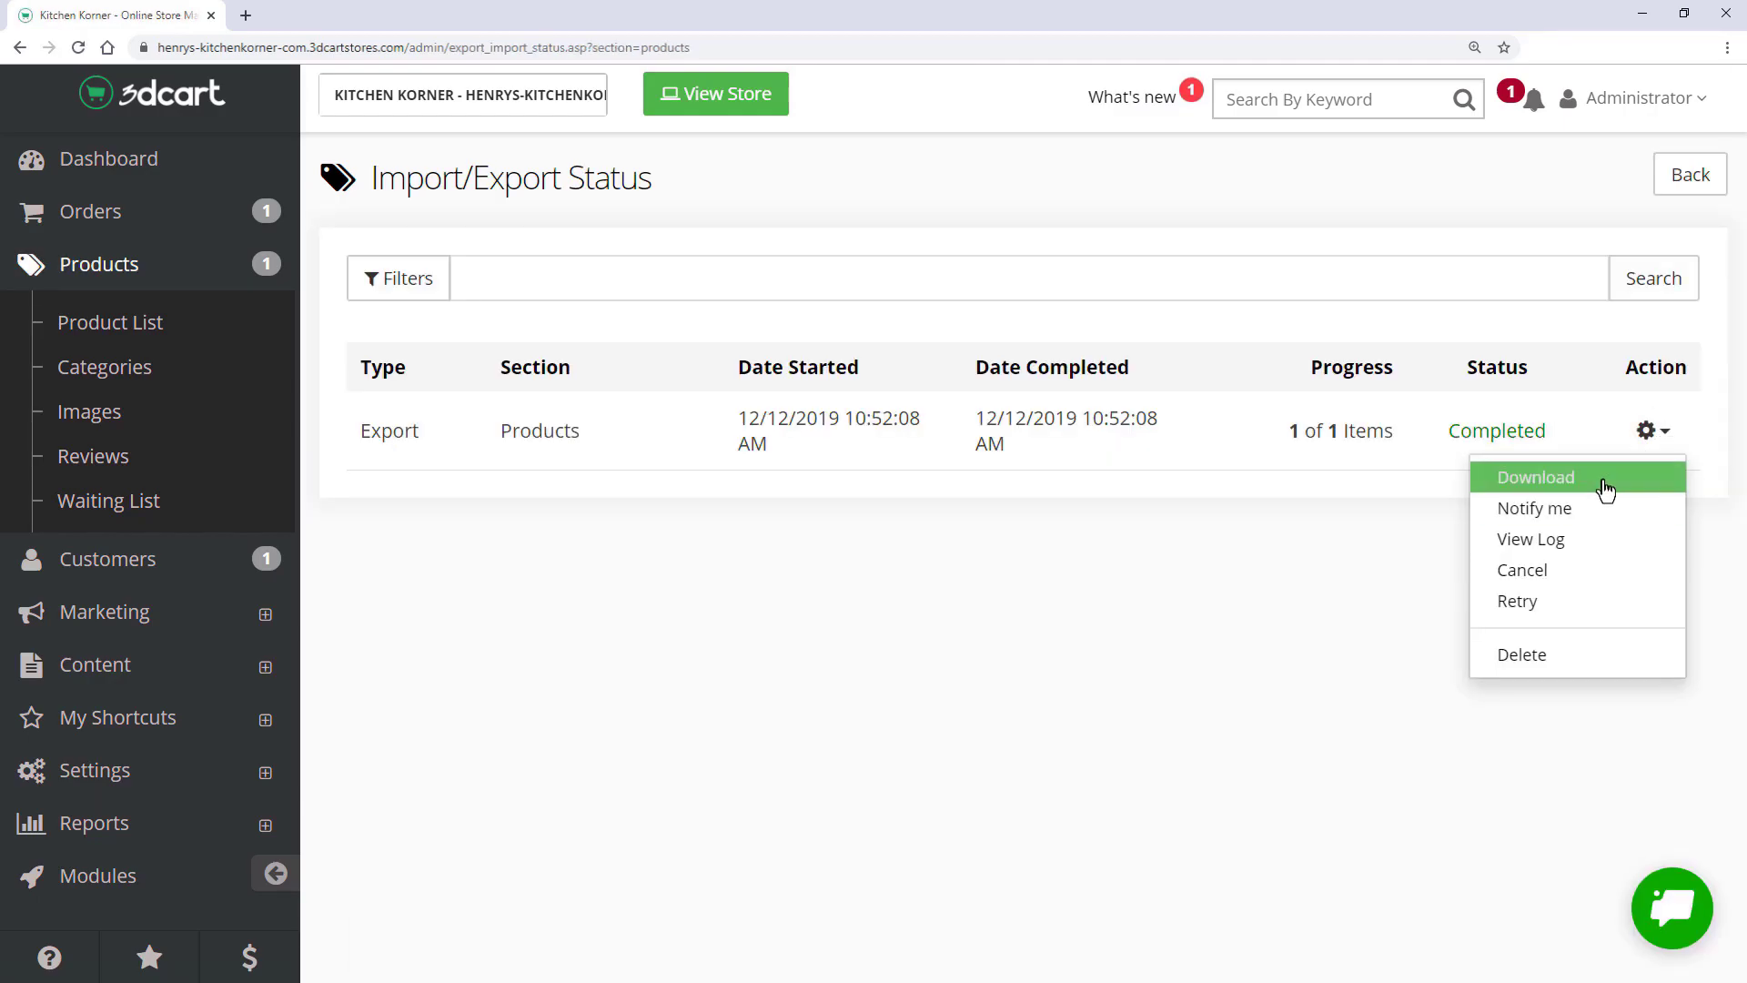
pyautogui.click(1392, 508)
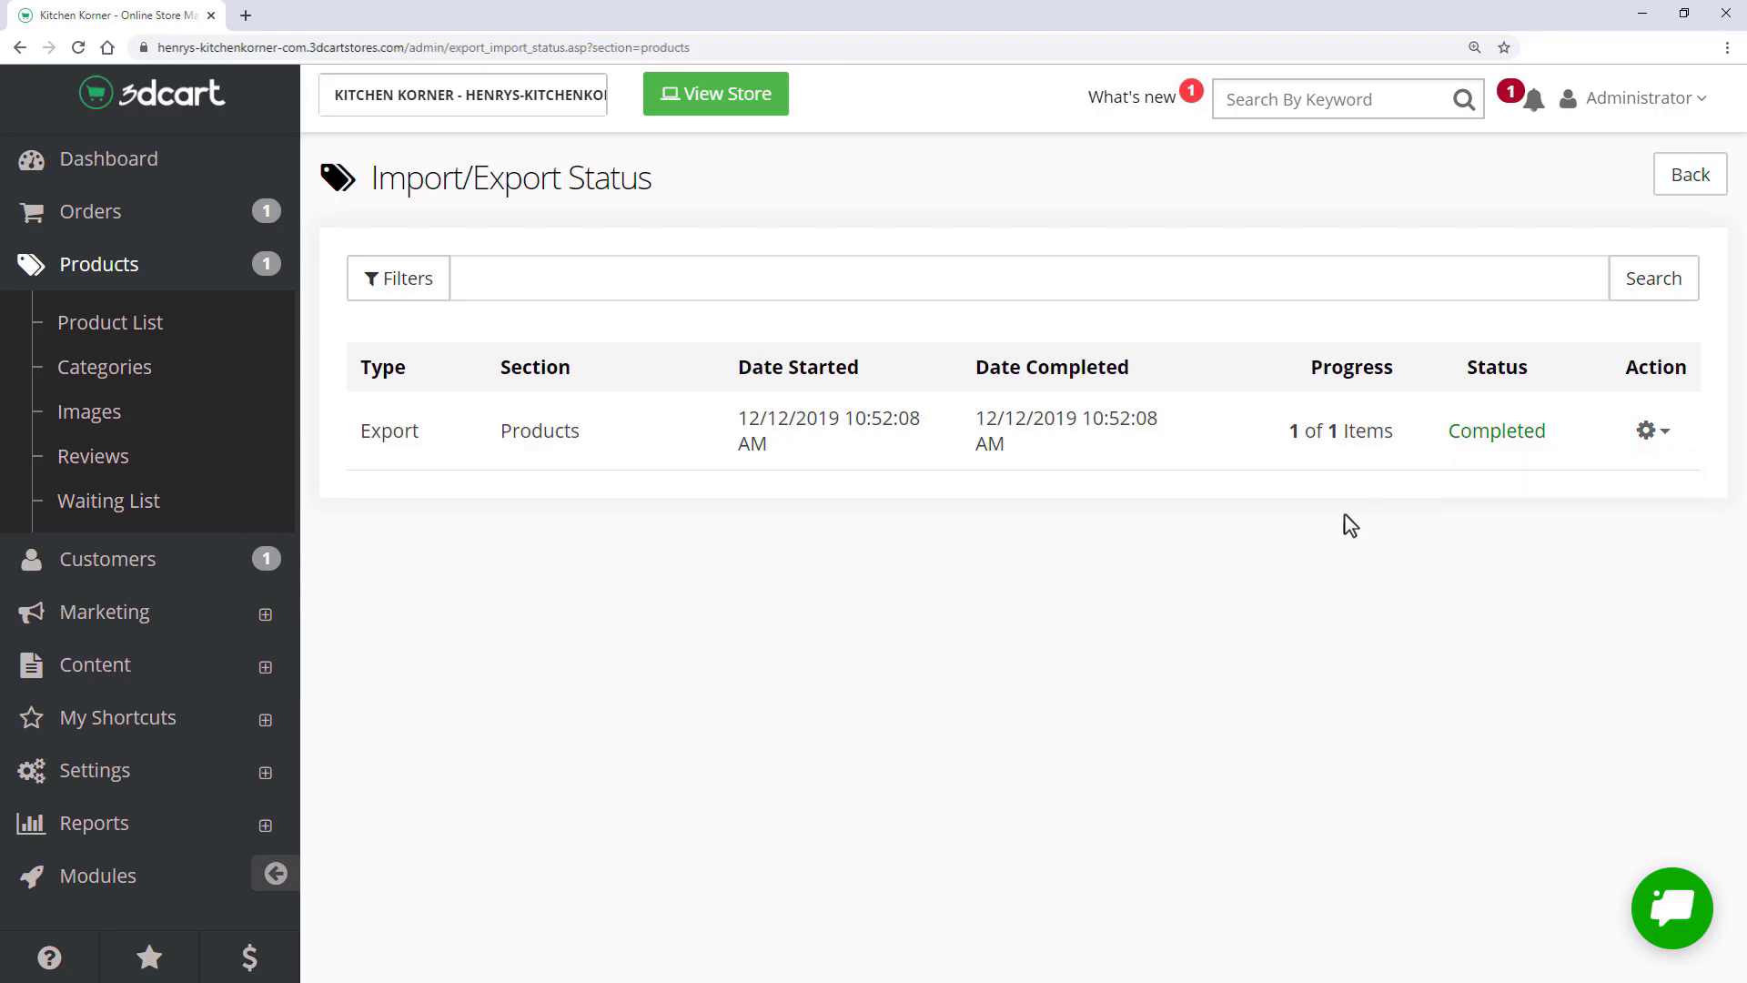
pyautogui.hotkey('alt', 'Tab')
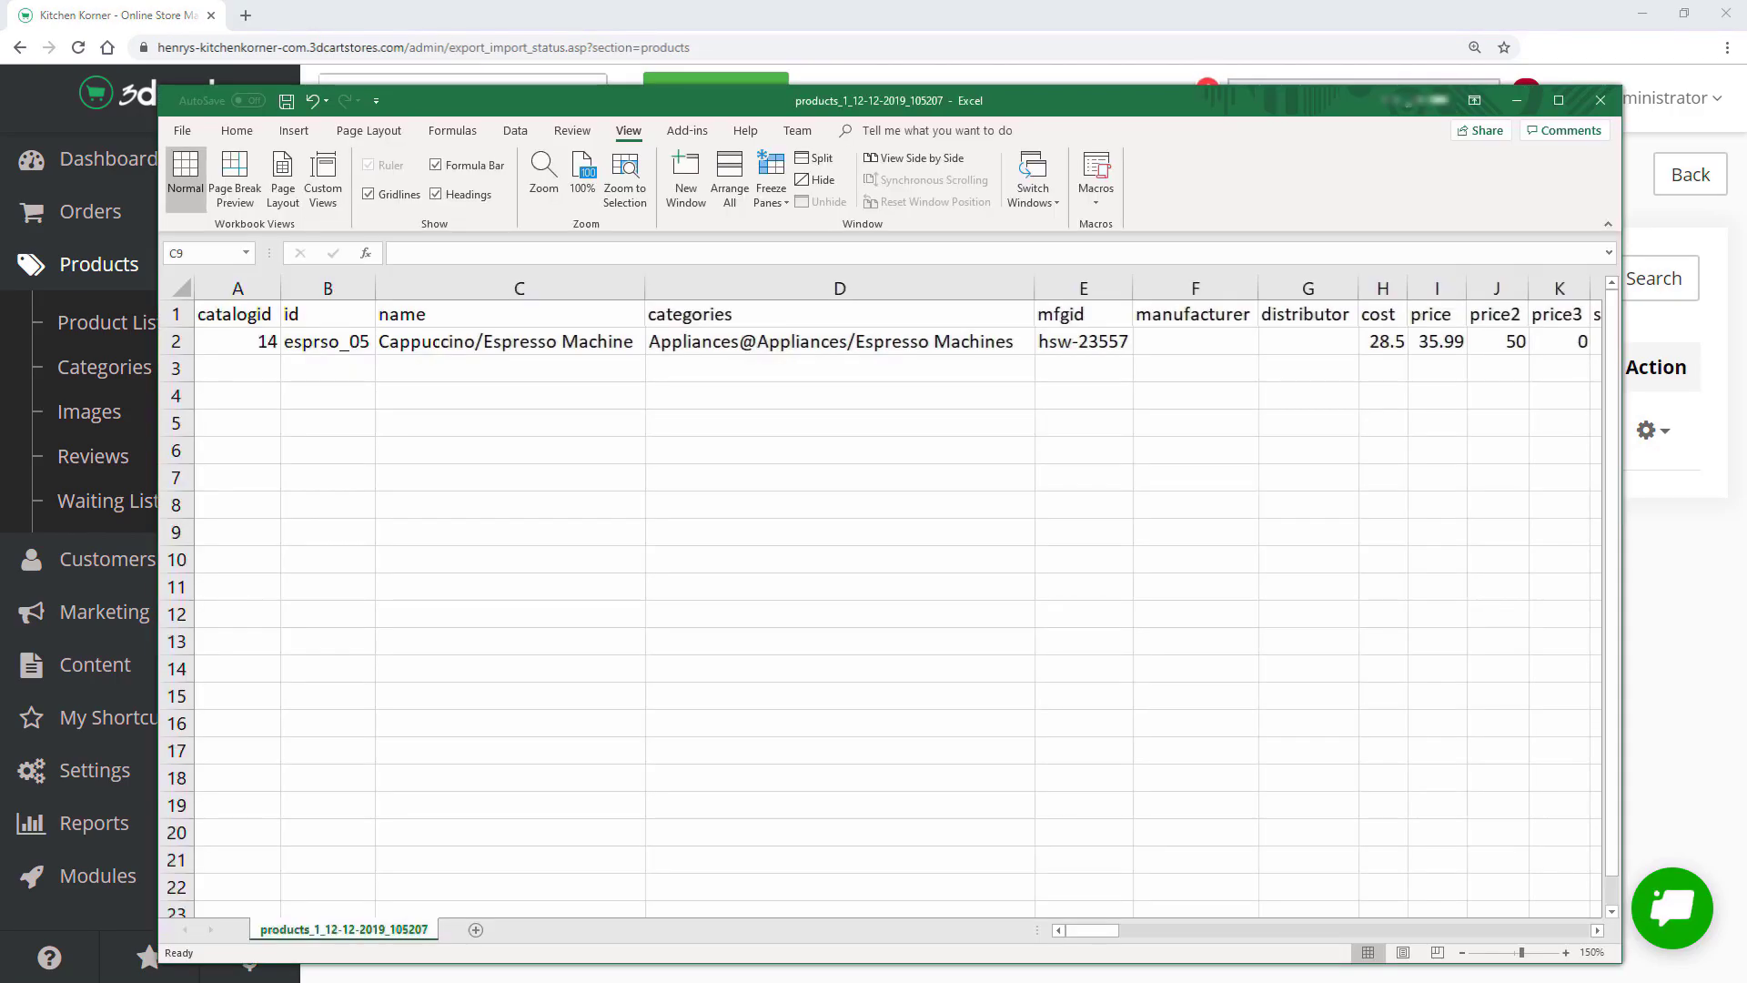
# - Review the product names in column C of demoProducts, then minimize Excel to reveal the Import/Export Status page
pyautogui.click(519, 289)
pyautogui.hotkey('alt', 'Tab')
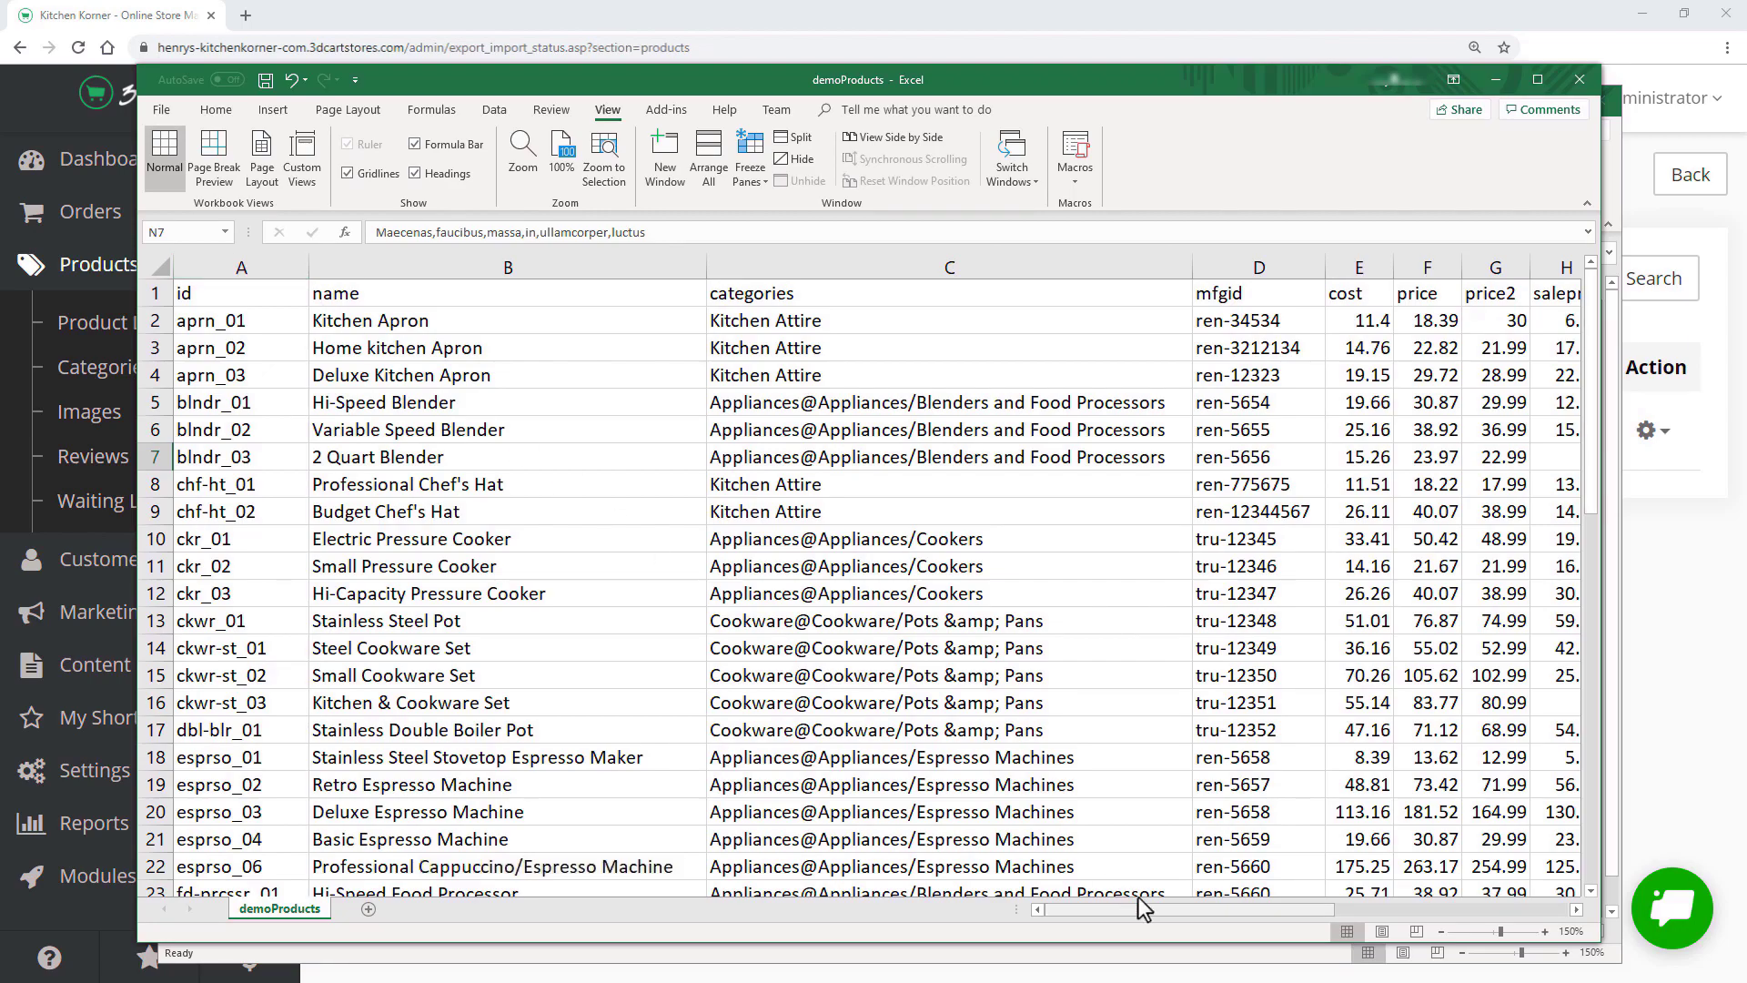
pyautogui.moveTo(1156, 909)
pyautogui.mouseDown()
pyautogui.moveTo(1436, 905)
pyautogui.moveTo(1154, 912)
pyautogui.mouseUp()
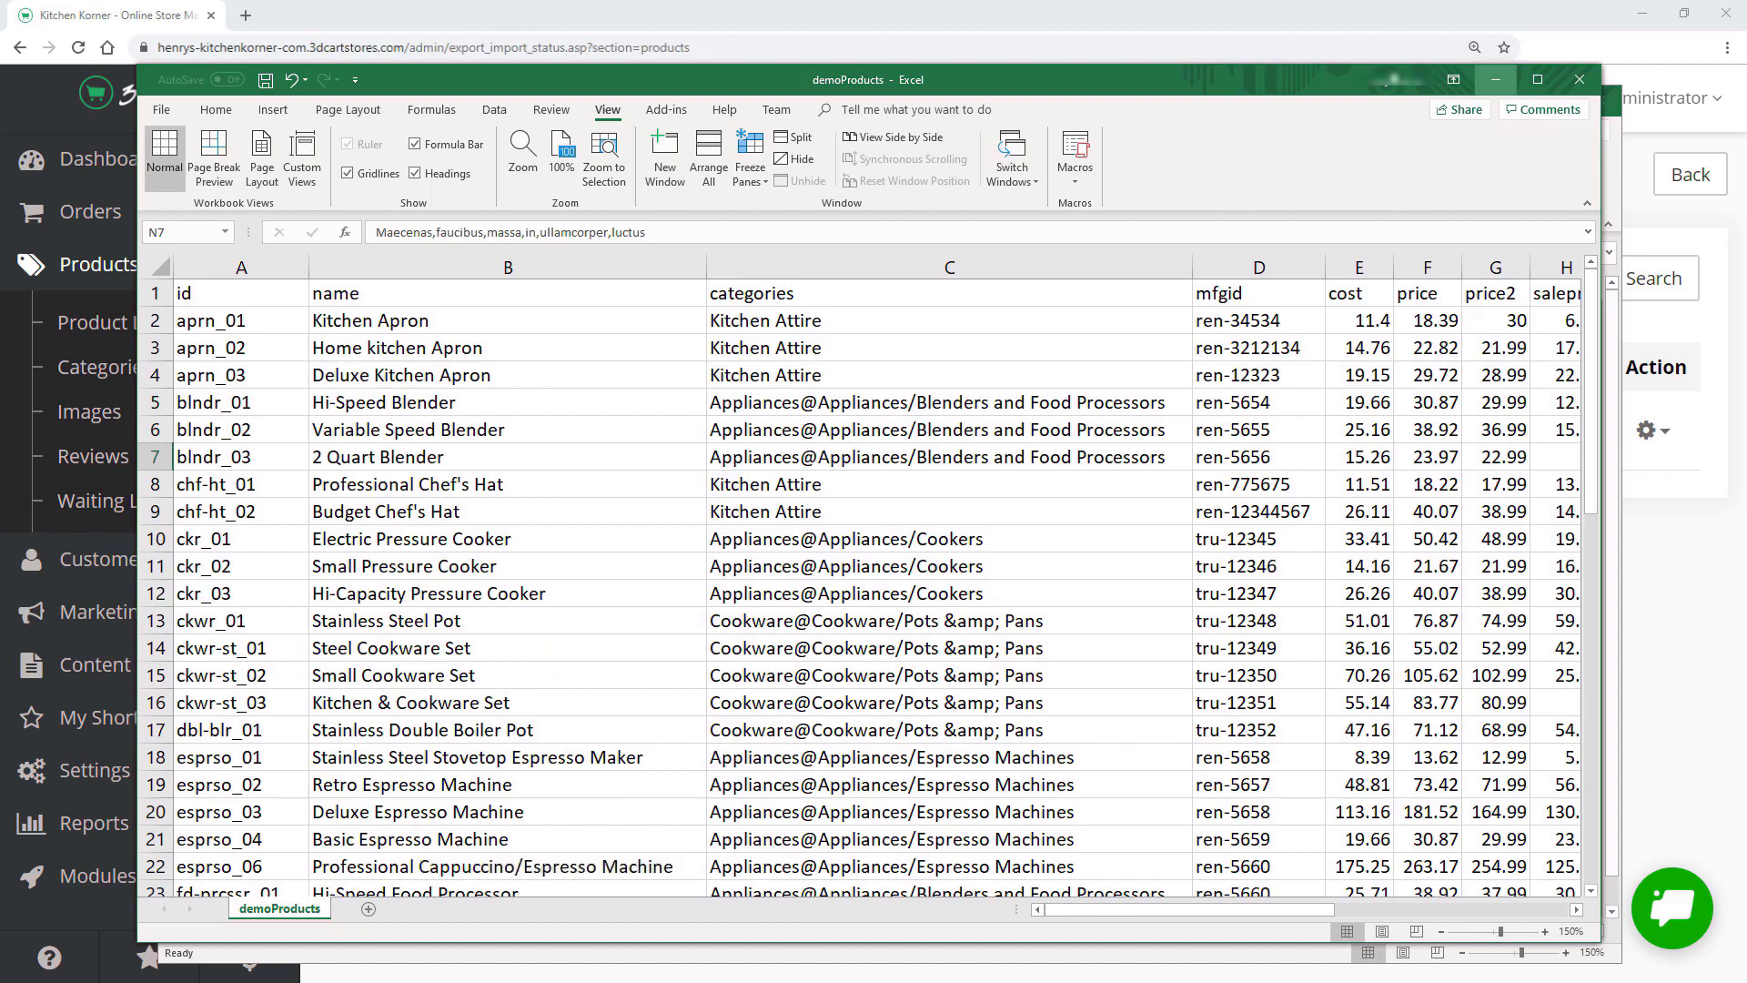
pyautogui.click(1495, 79)
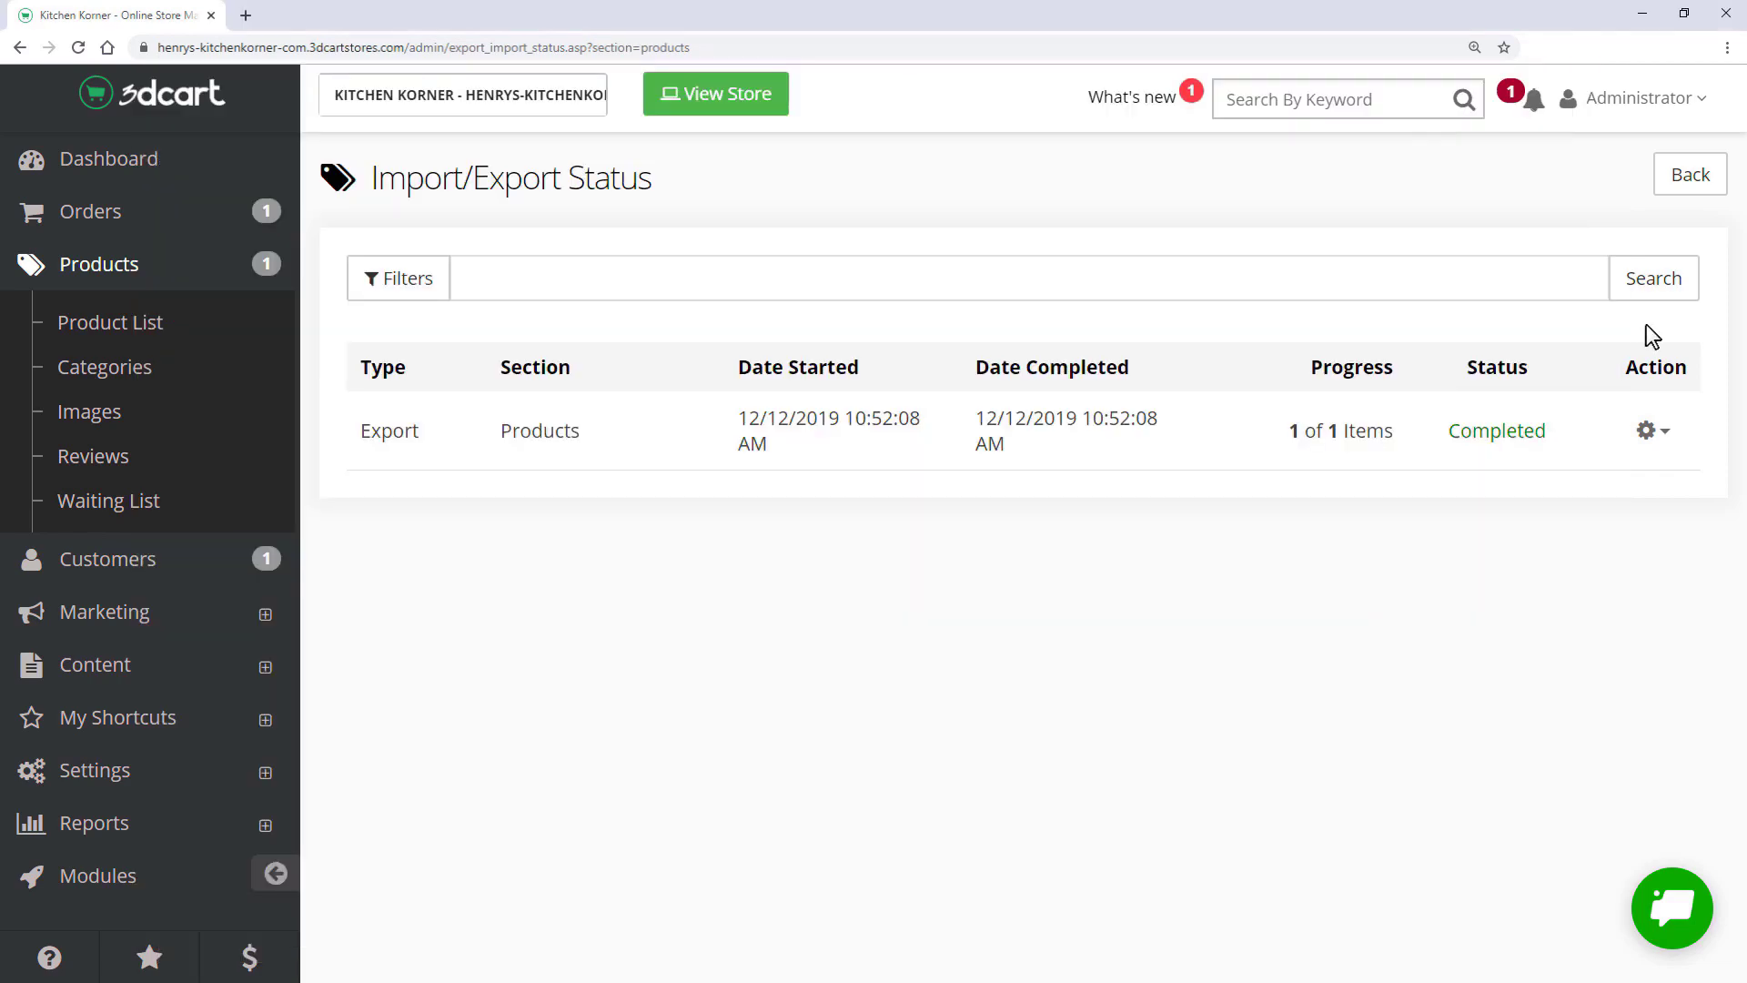
# - Import demoProducts.csv under Import > Products, bringing the store to 55 products
pyautogui.click(1692, 182)
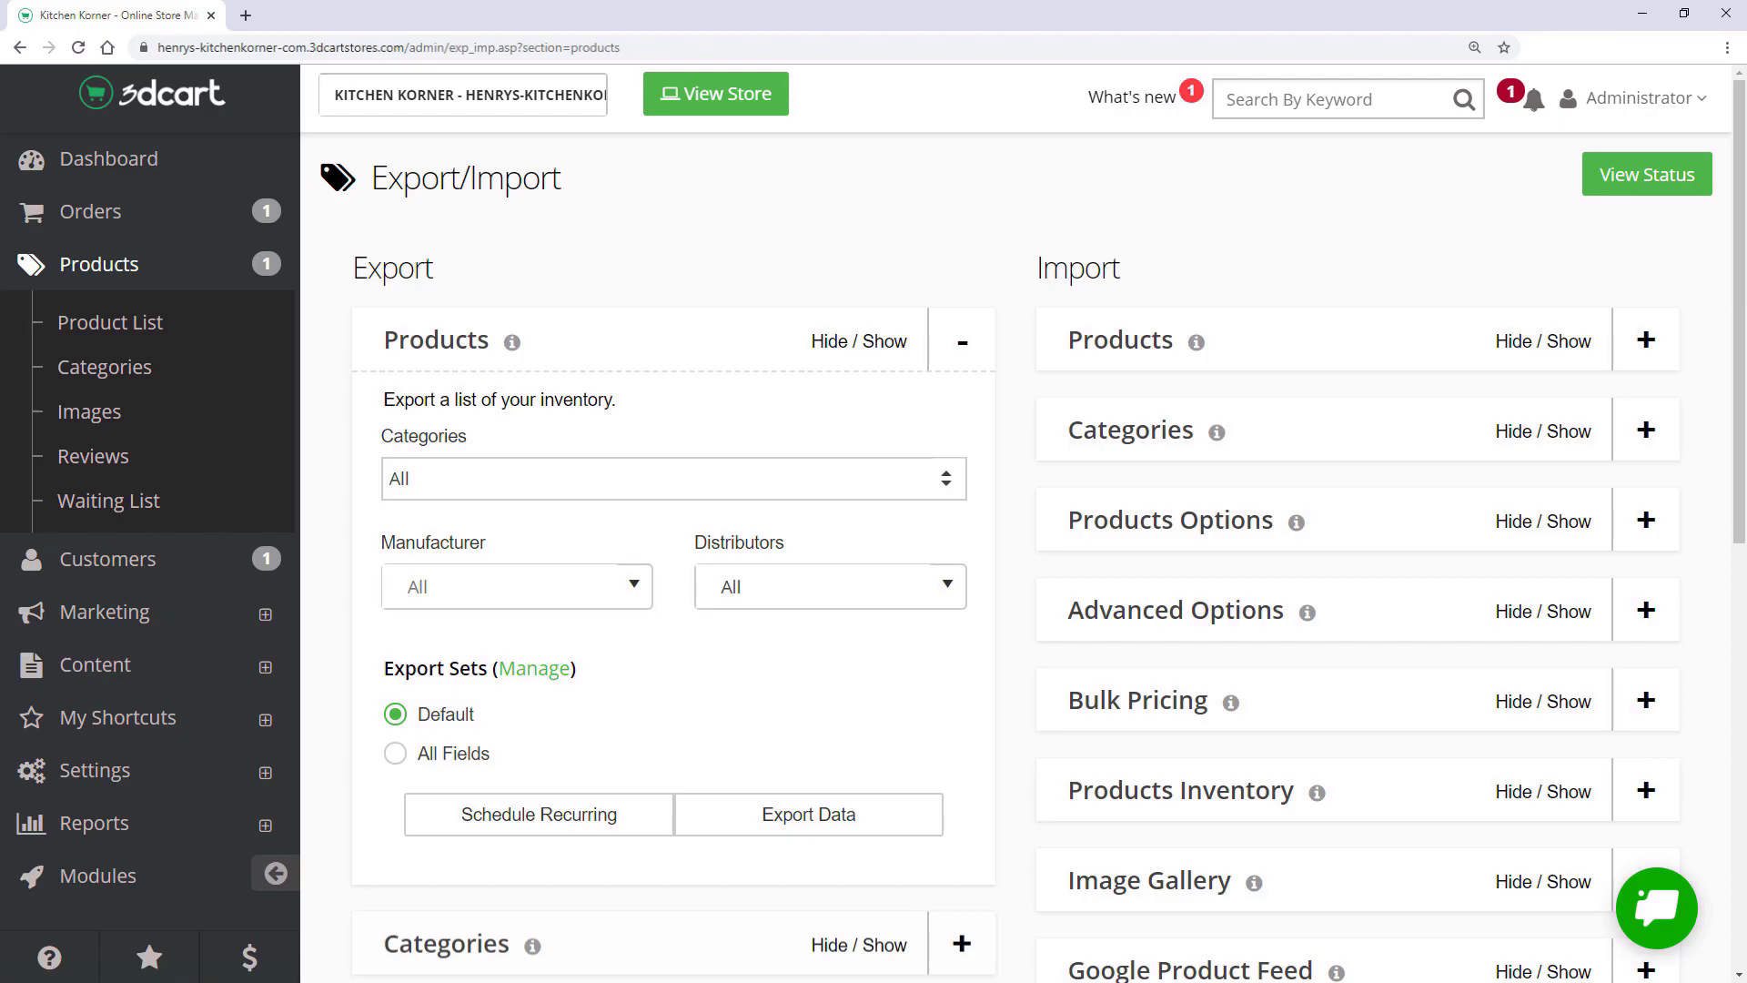
pyautogui.click(1645, 339)
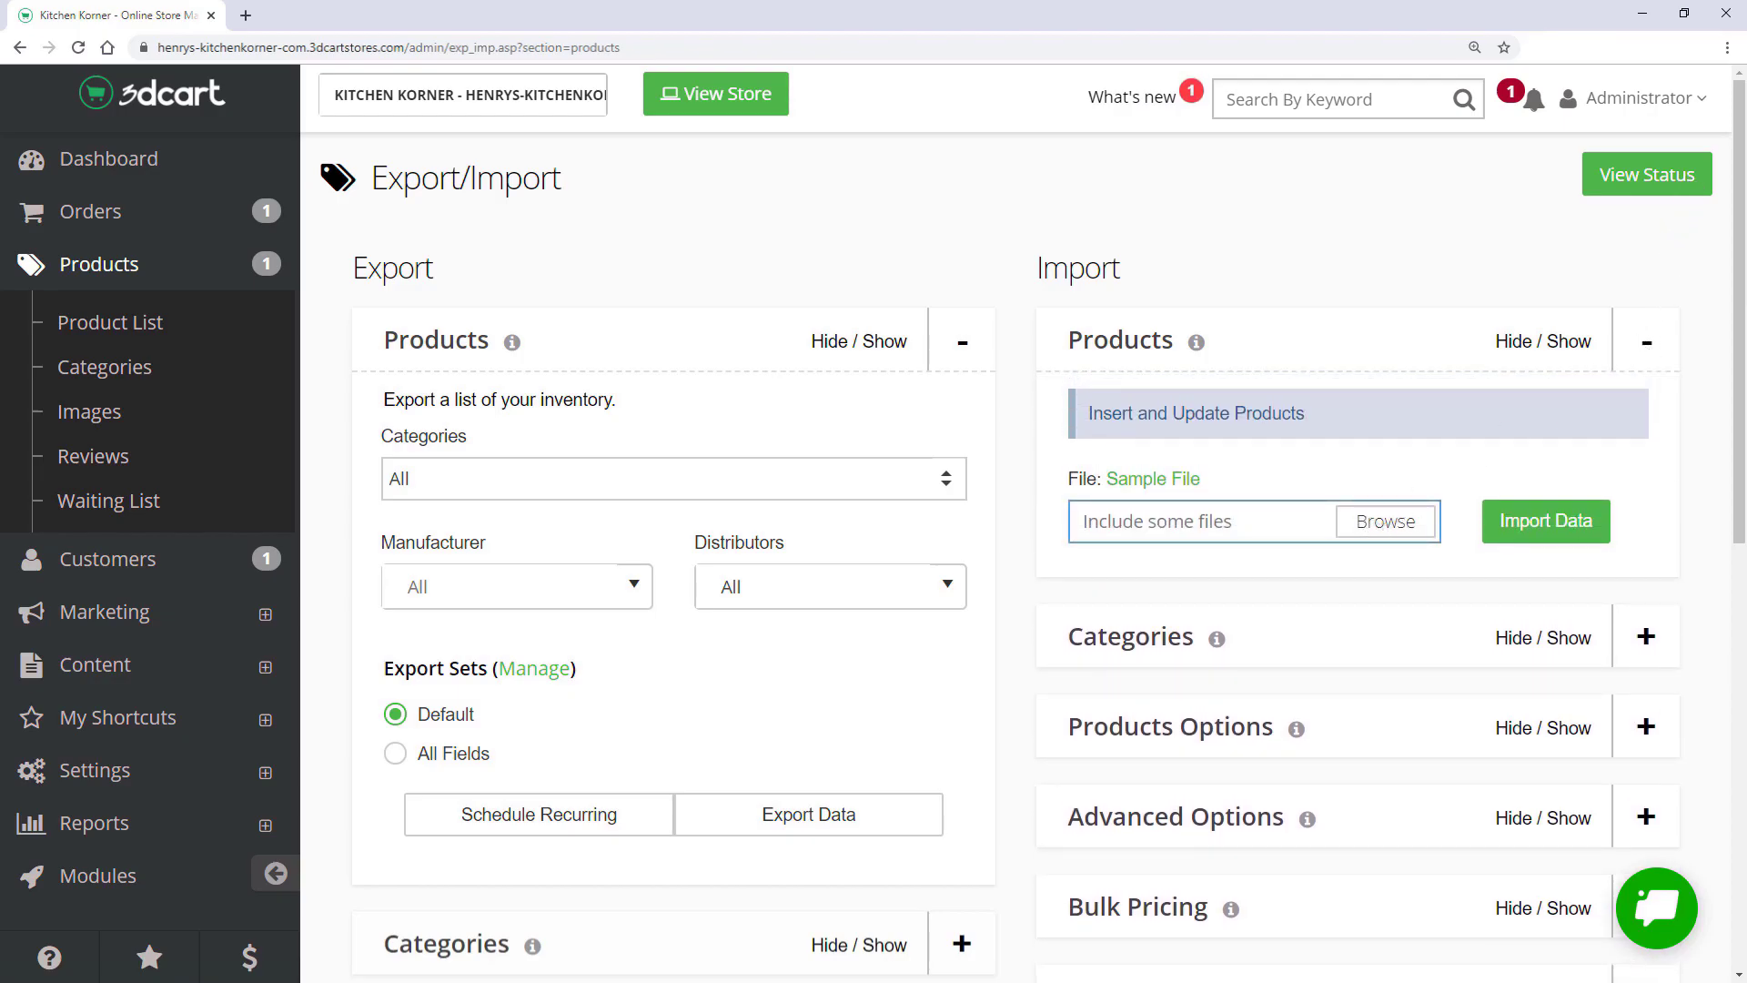
pyautogui.click(1385, 520)
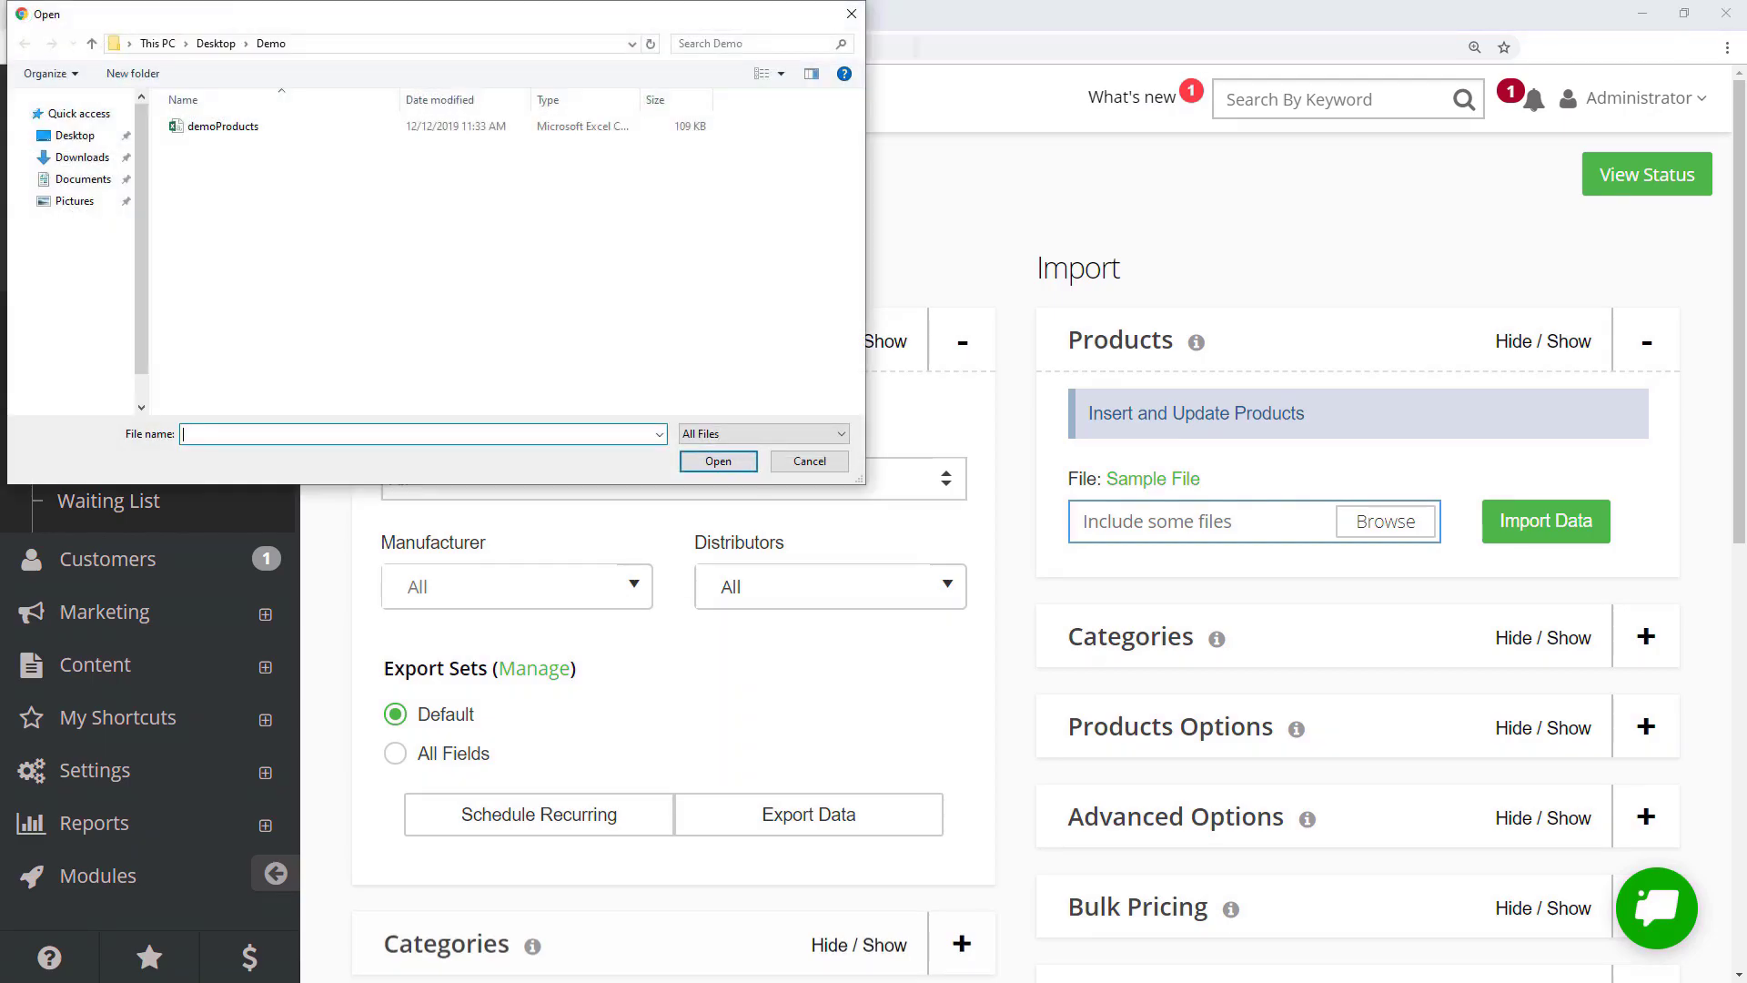
pyautogui.click(223, 127)
pyautogui.click(712, 462)
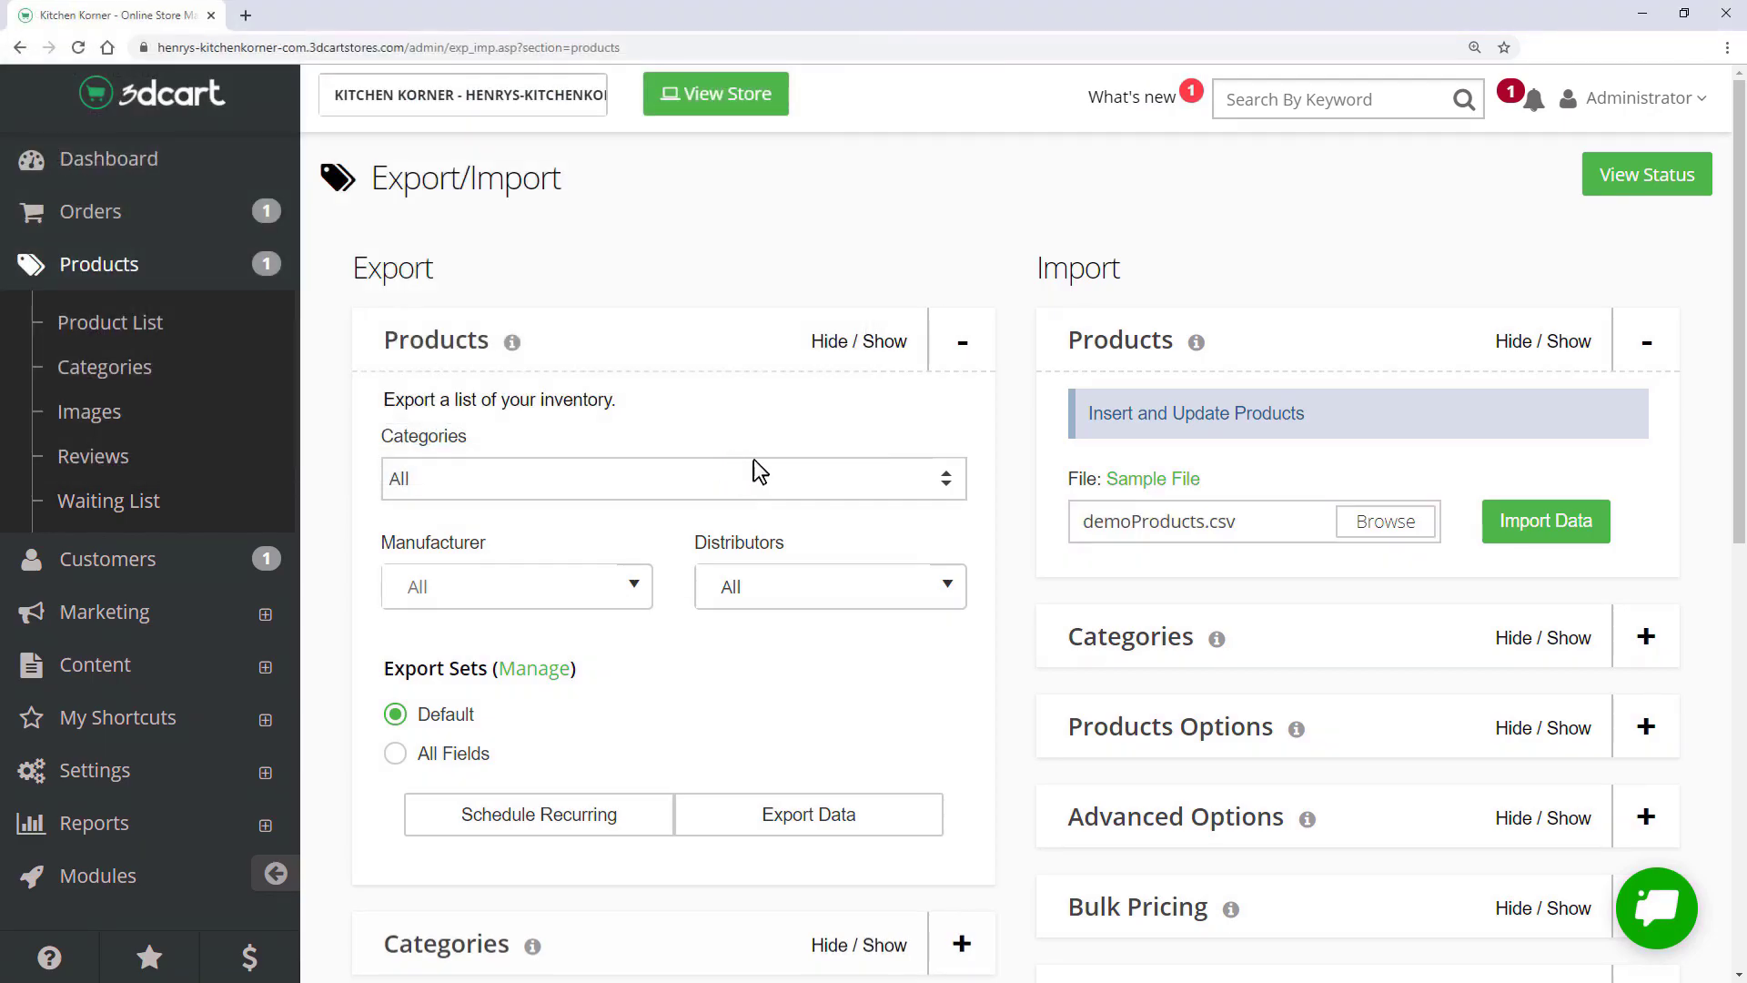
pyautogui.click(1531, 523)
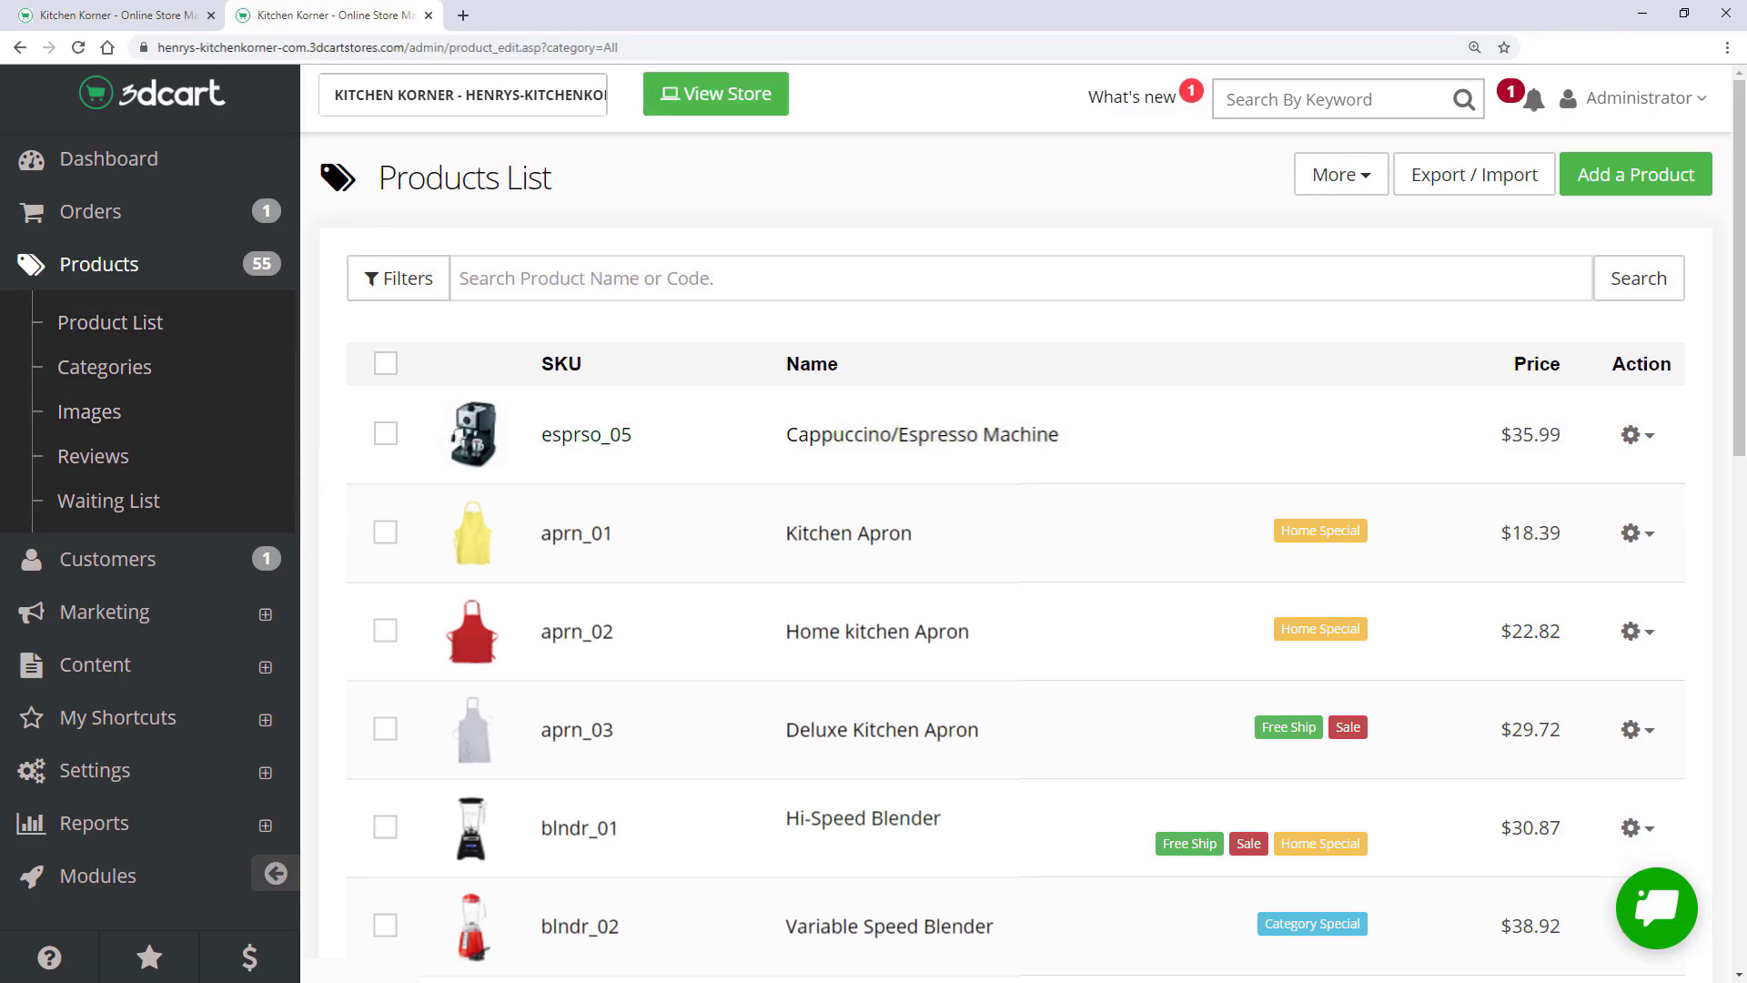
# - Look over the imported Products List, then open the 3dcart Tools menu on the storefront
pyautogui.scroll(-9, 1015, 591)
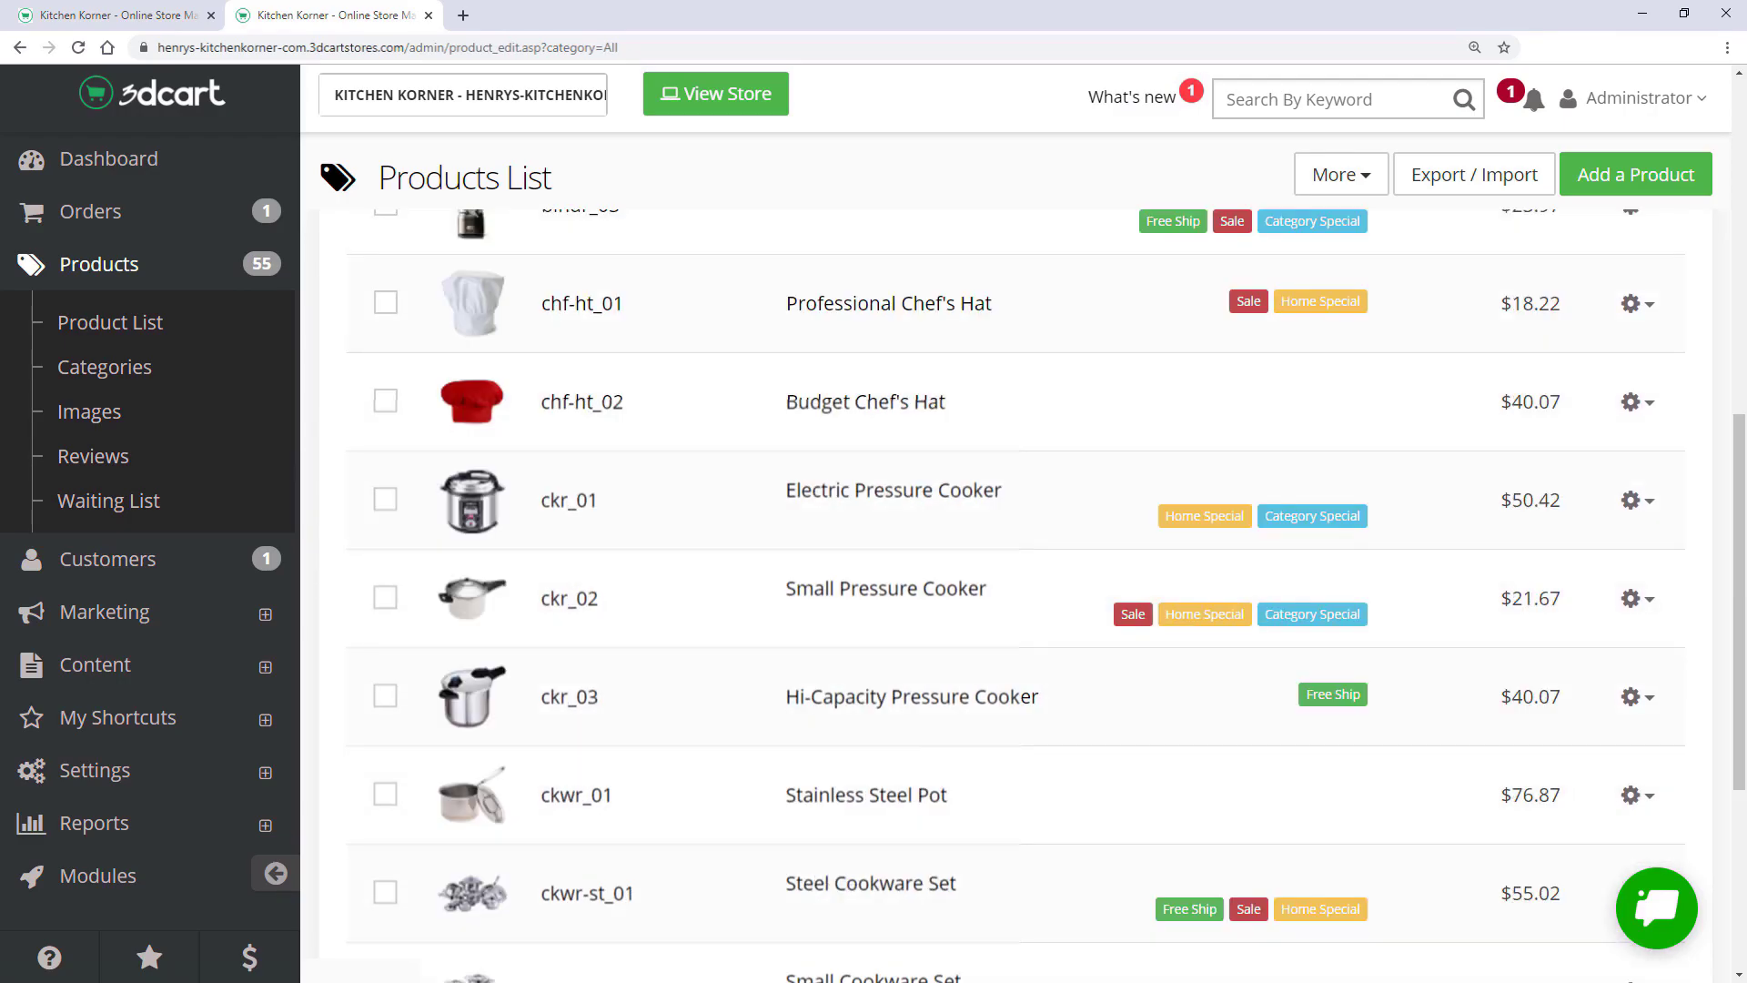
pyautogui.scroll(-5, 1028, 697)
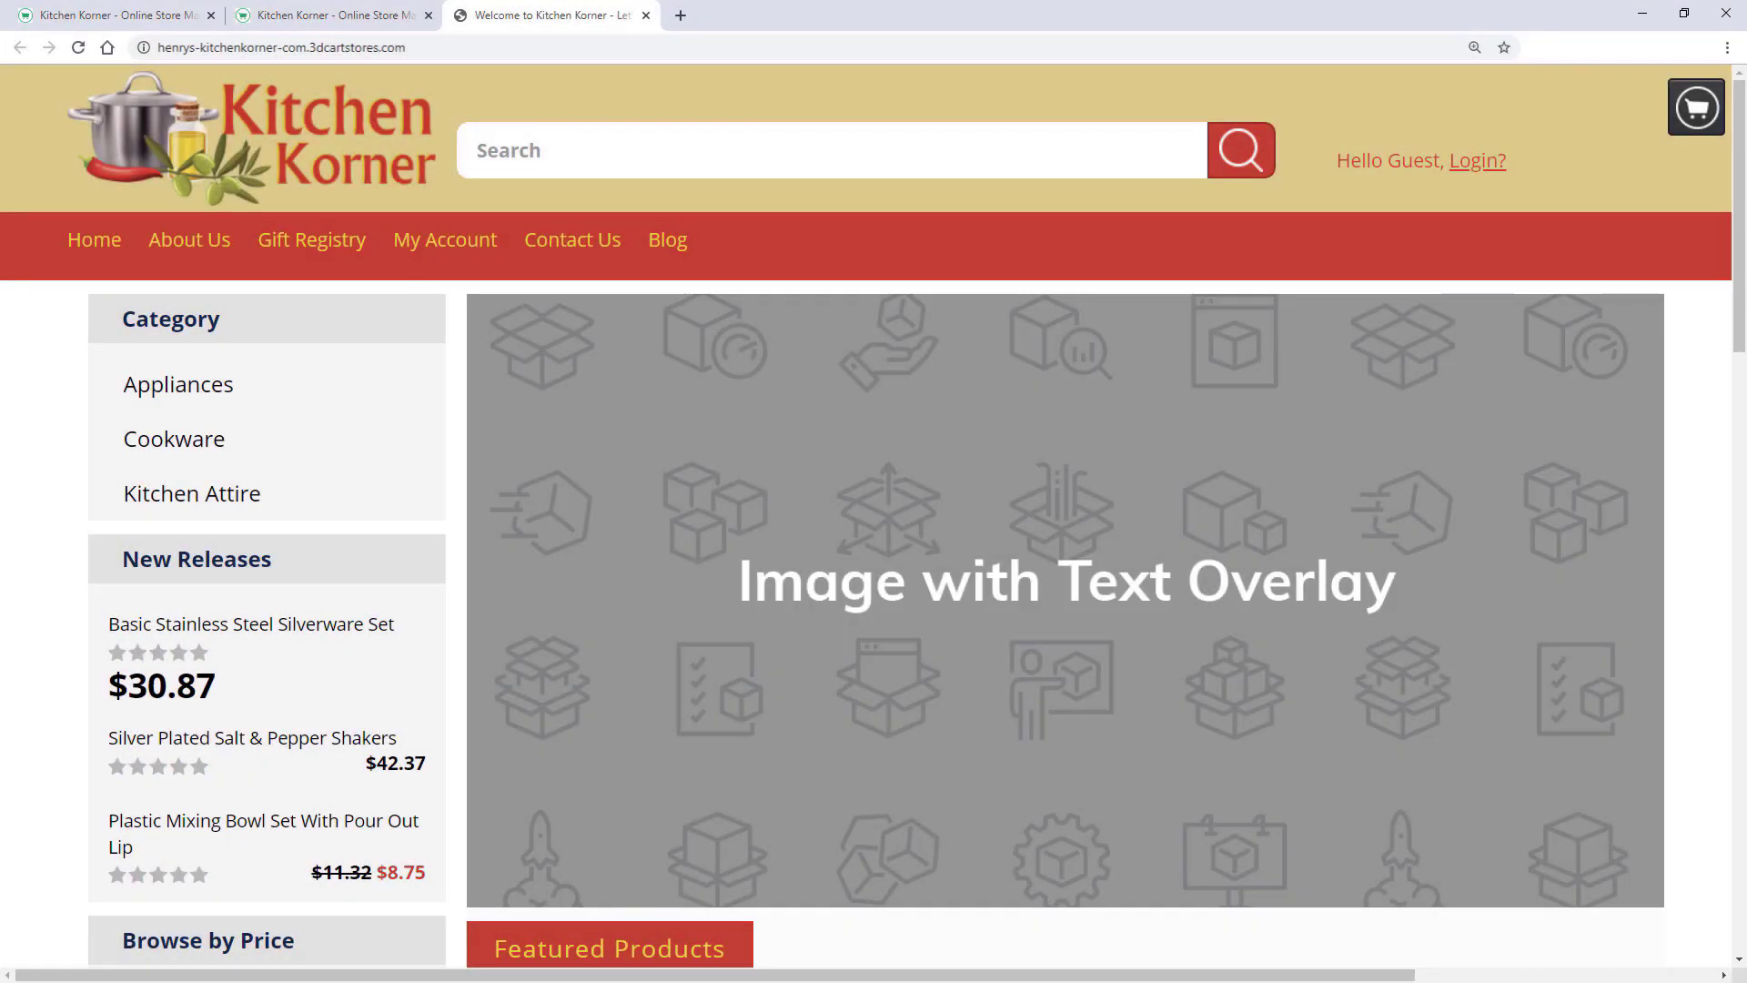
pyautogui.scroll(-9, 874, 510)
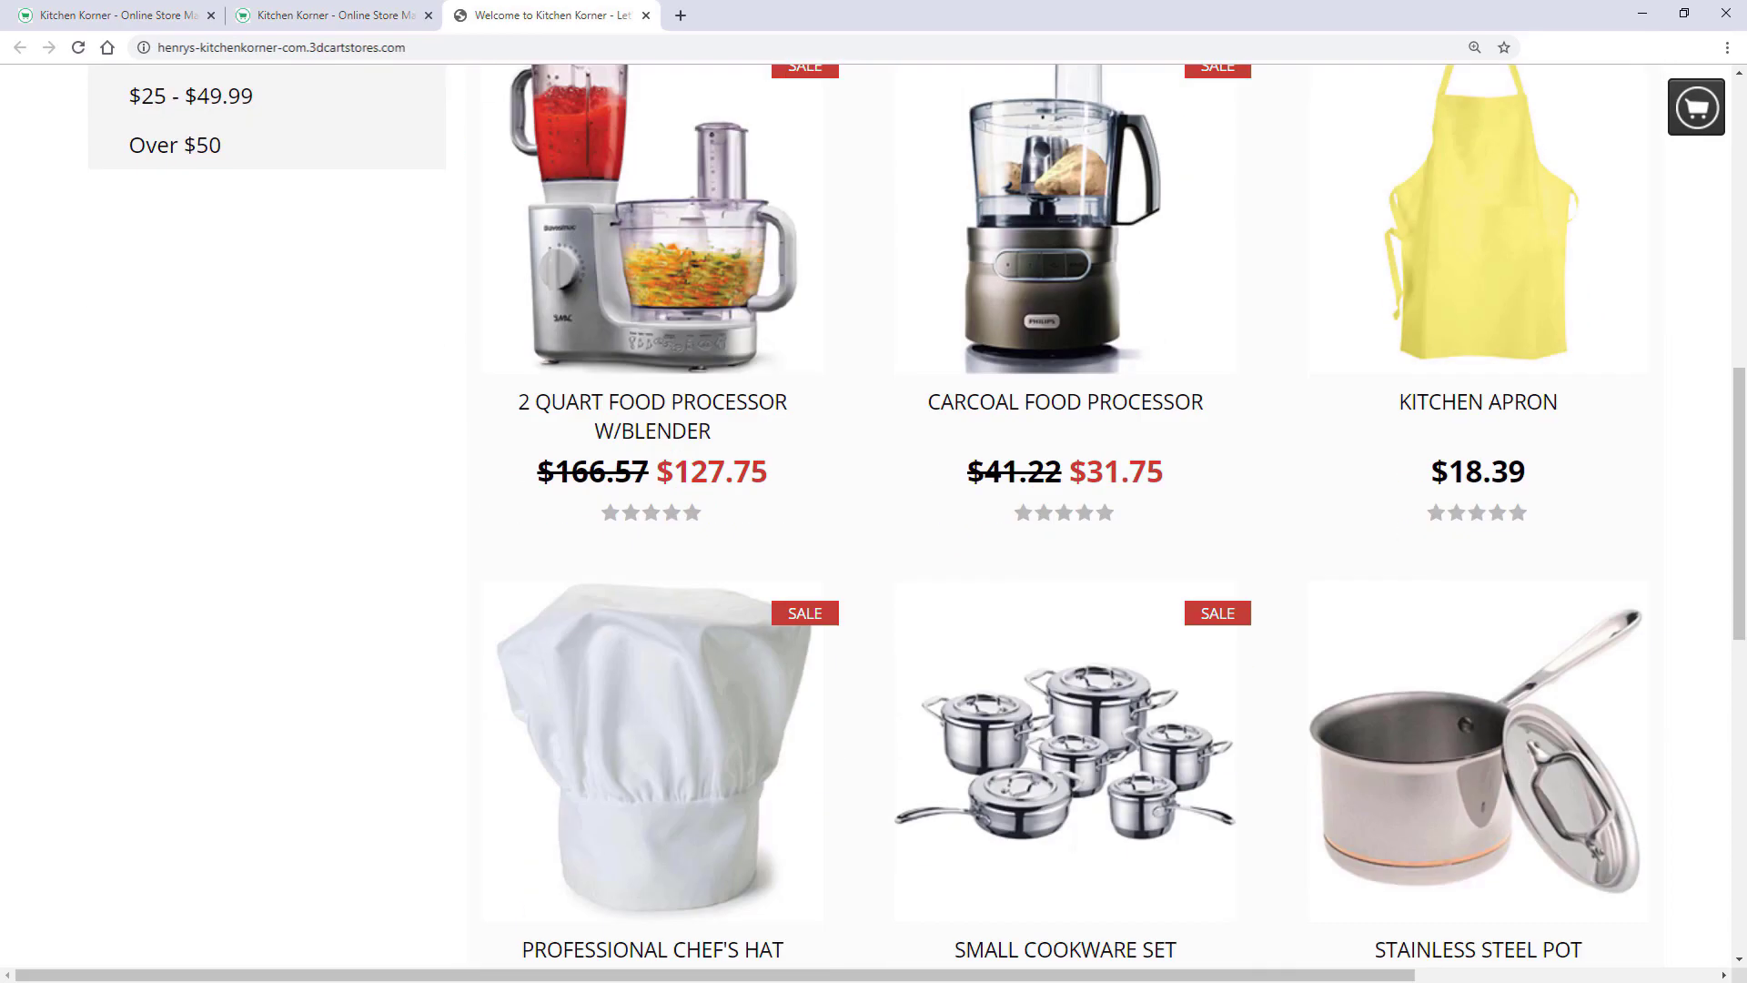
pyautogui.scroll(10, 331, 507)
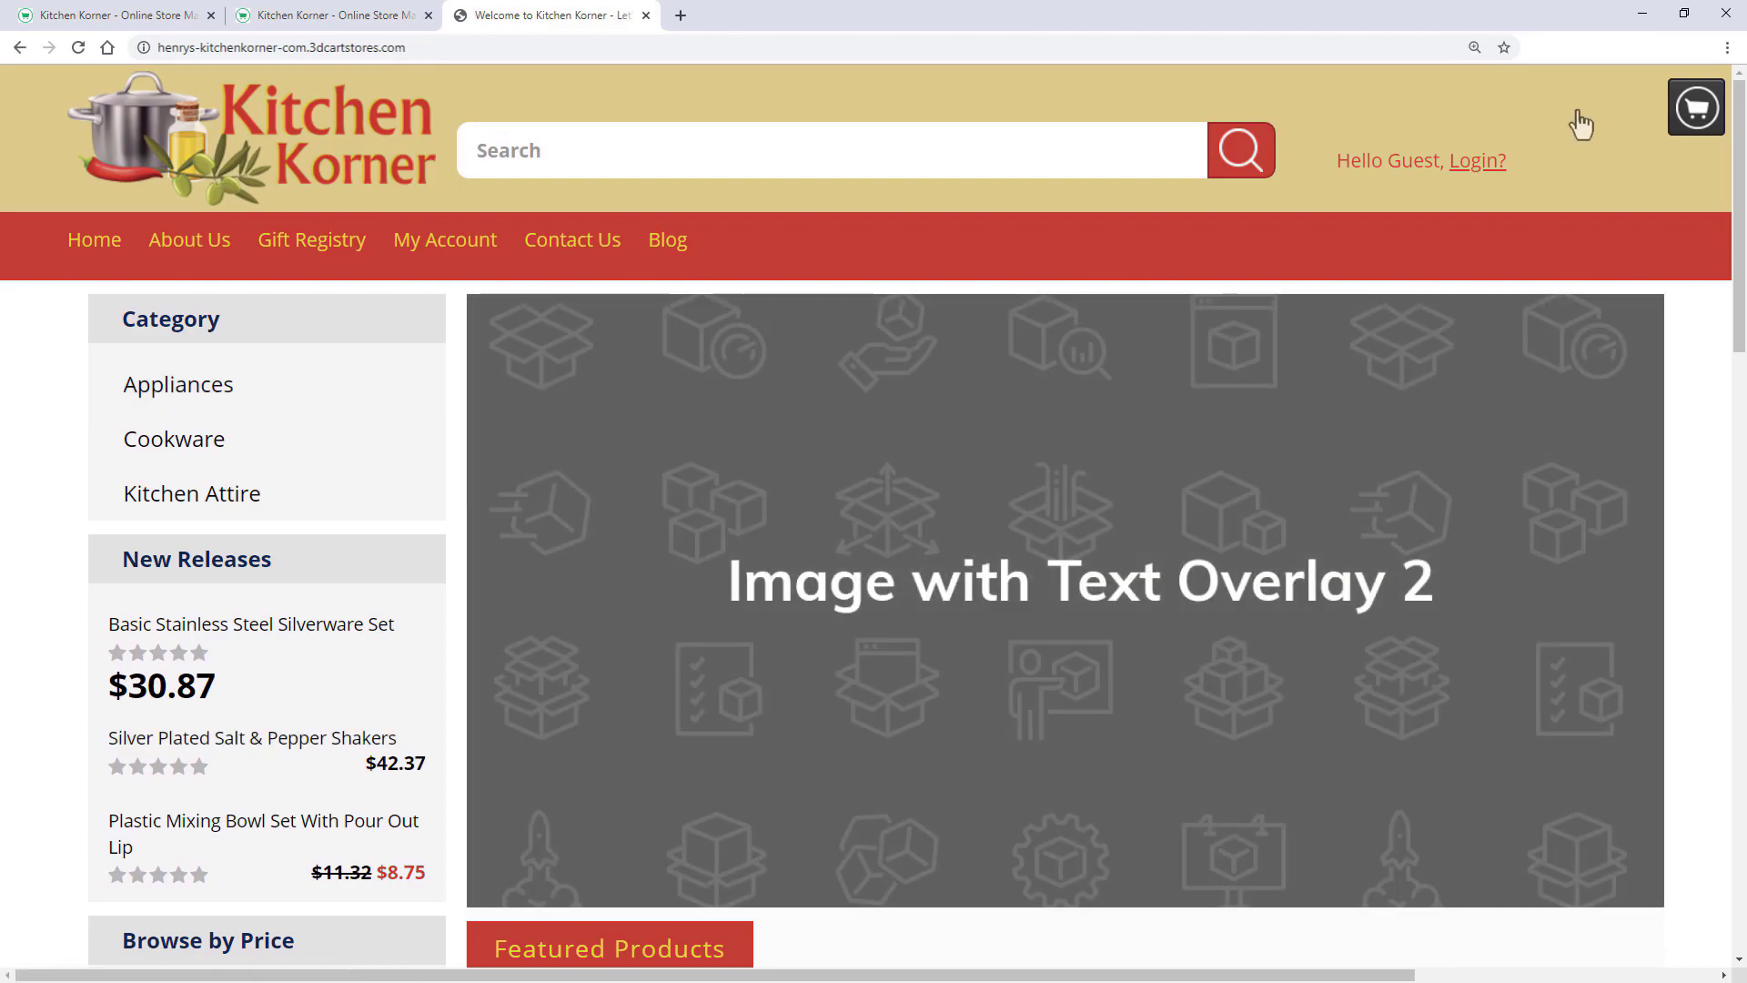
pyautogui.click(1695, 111)
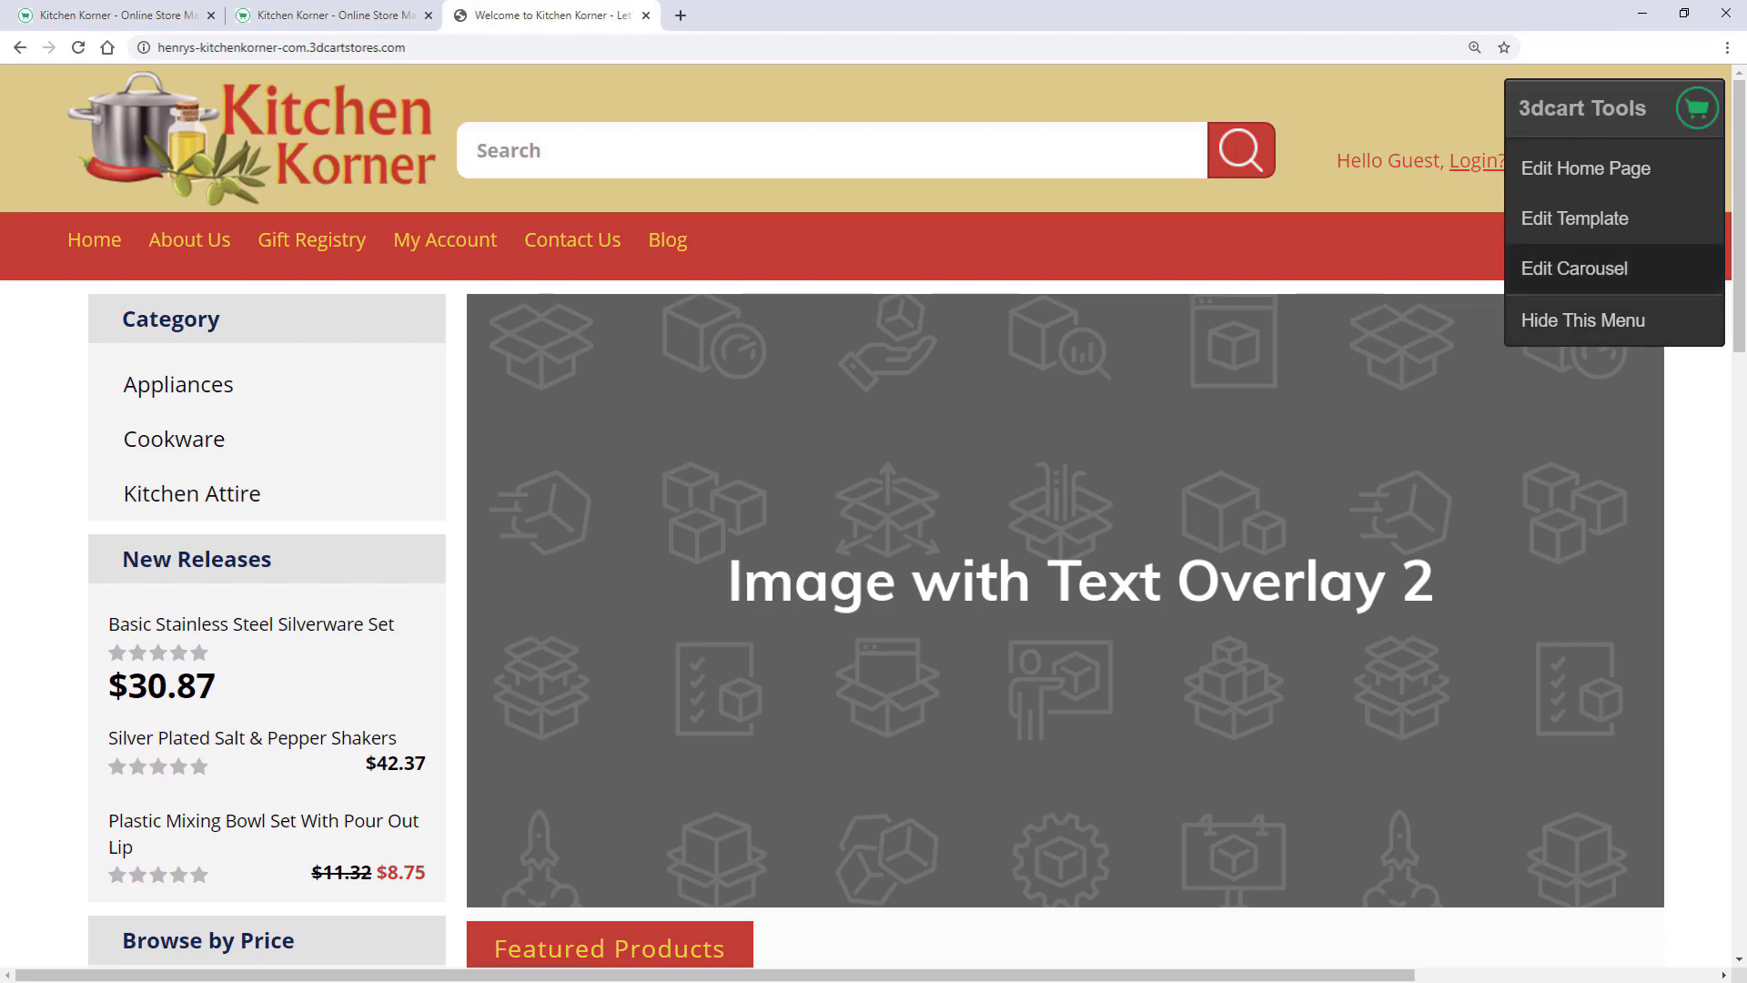
# - In Edit Carousel, upload slider_01.png and slider_02.png and set slider_01.png as the 1st Image
pyautogui.click(1574, 269)
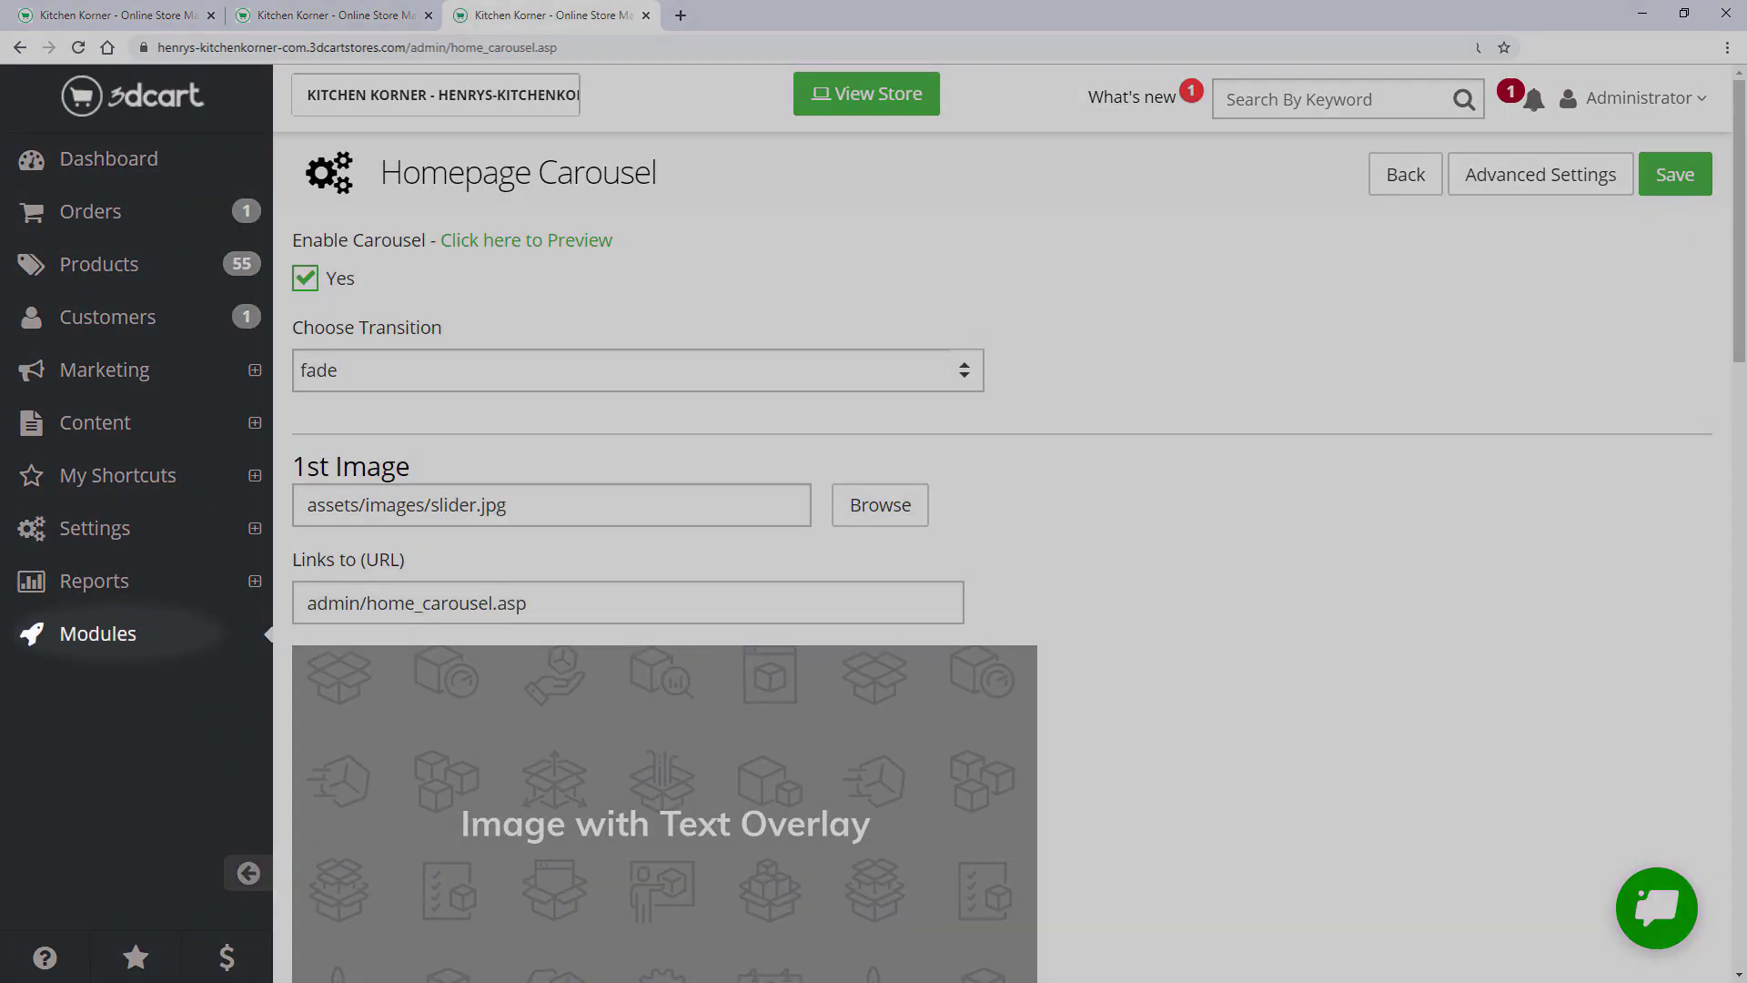
pyautogui.click(628, 603)
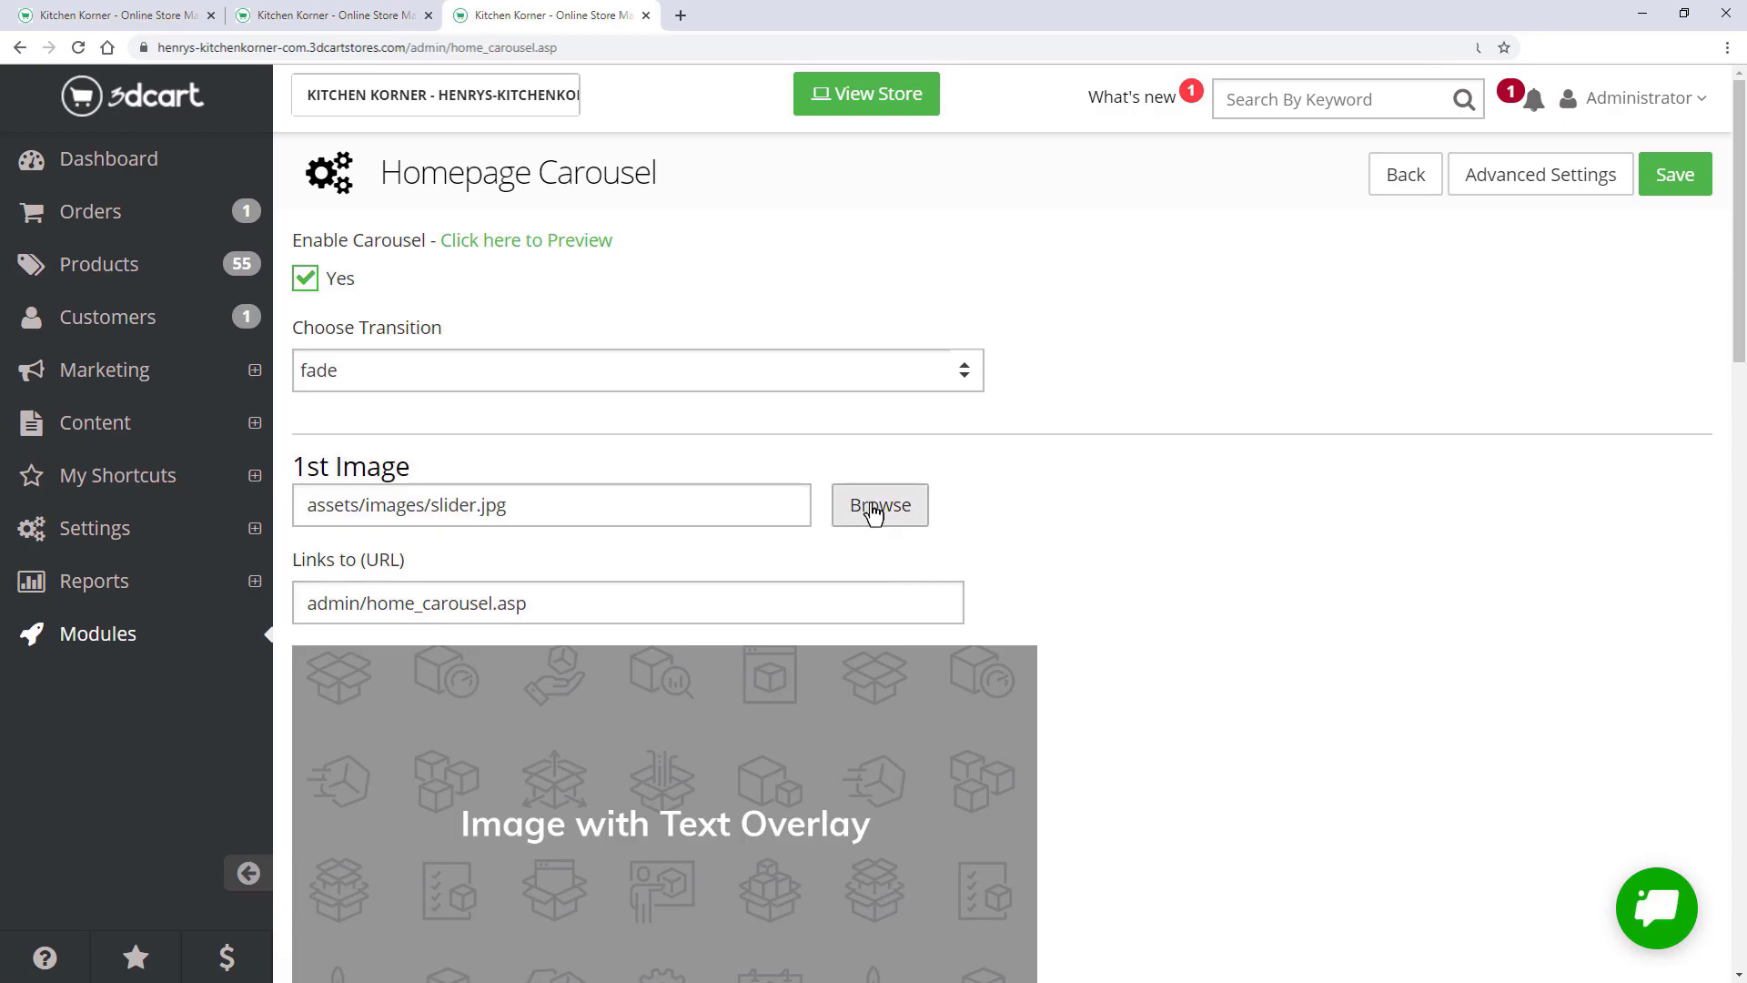
pyautogui.click(874, 507)
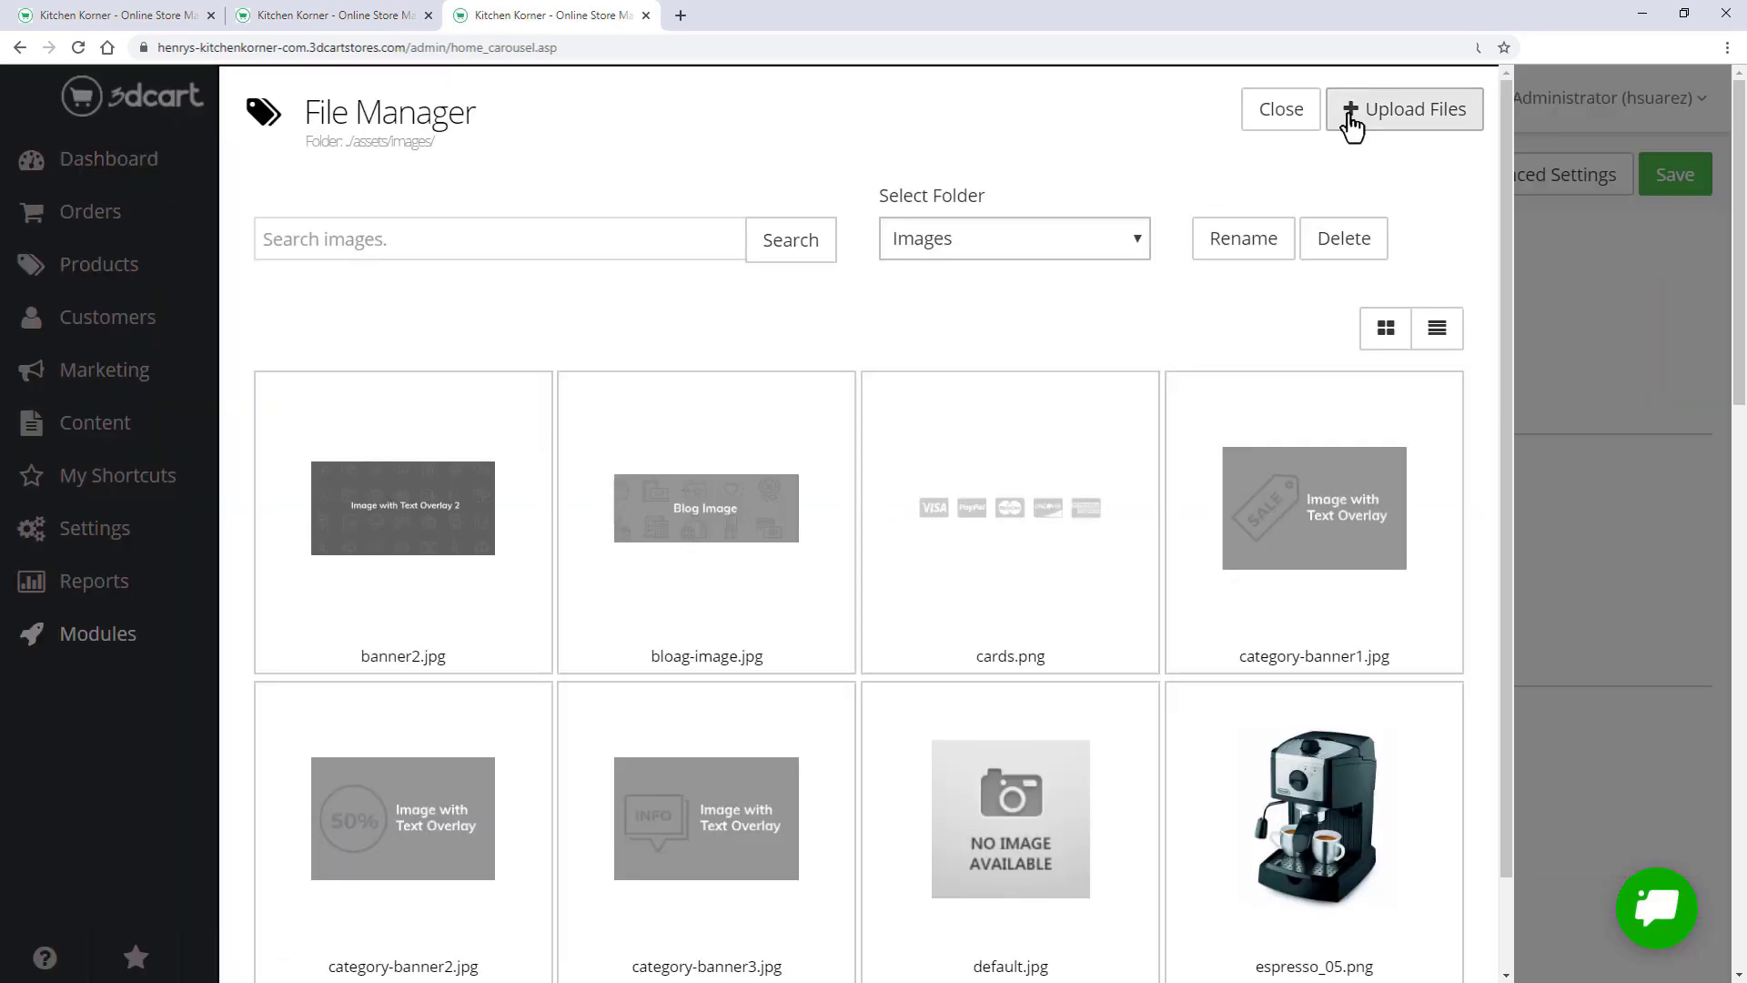
pyautogui.click(1350, 116)
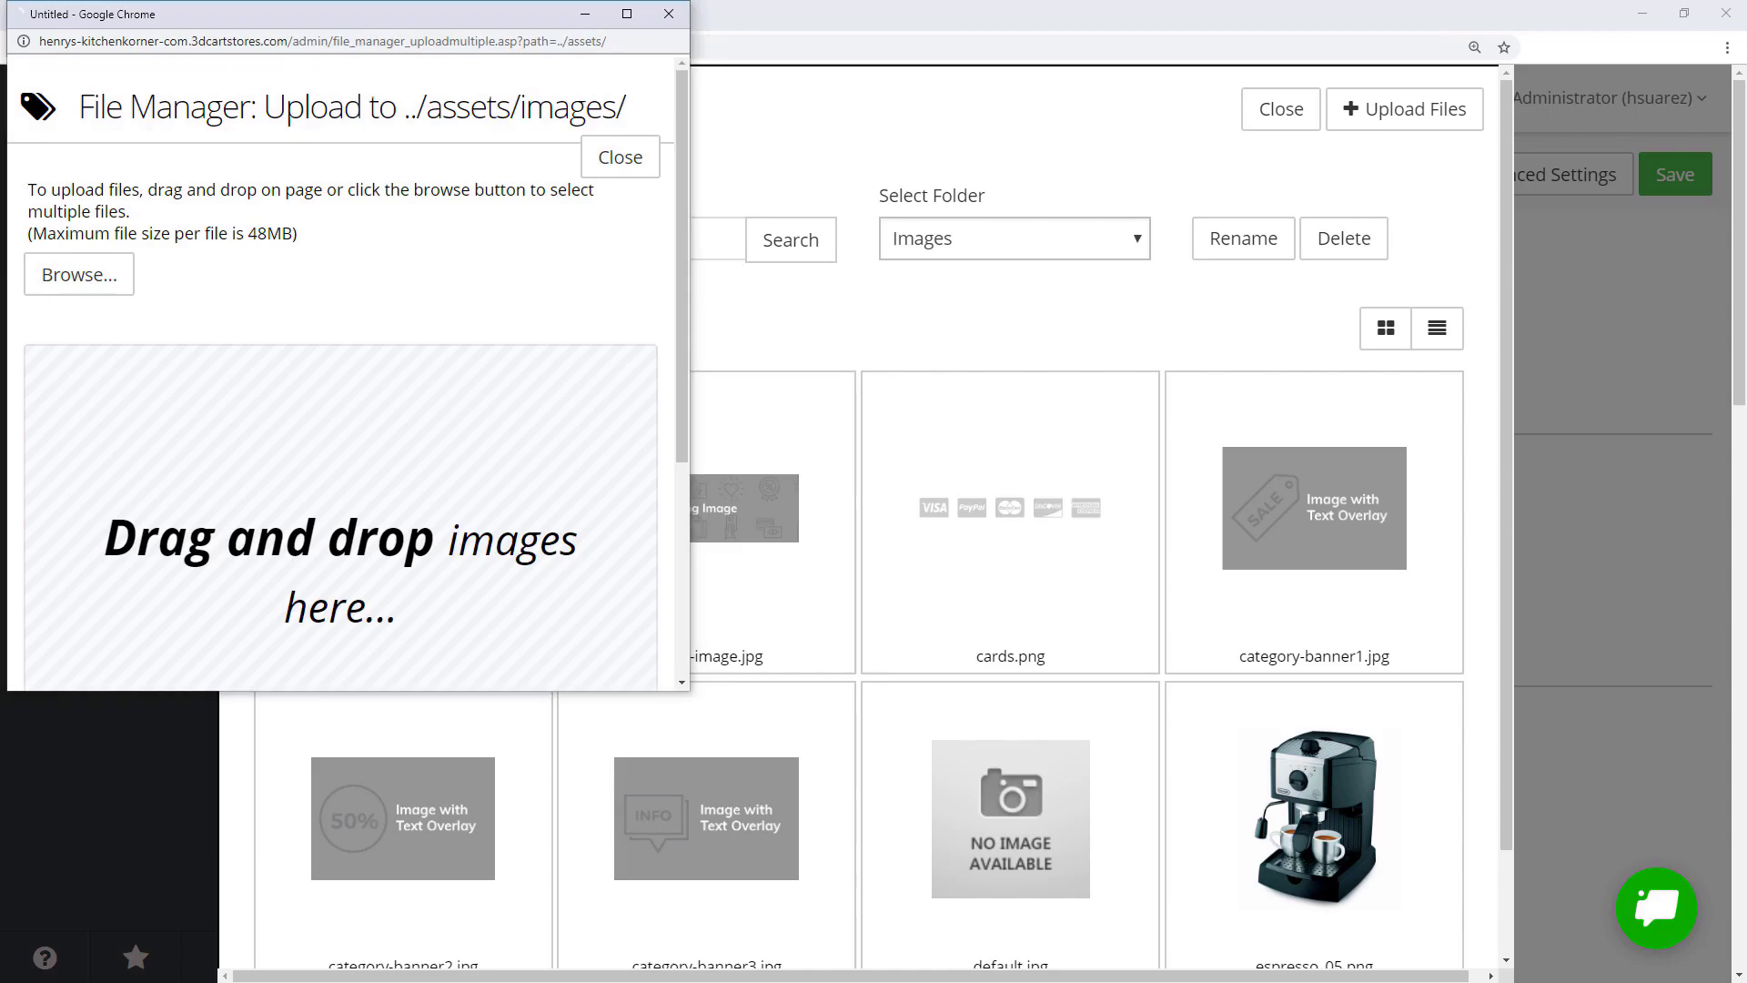
pyautogui.moveTo(53, 278); pyautogui.dragTo(483, 428)
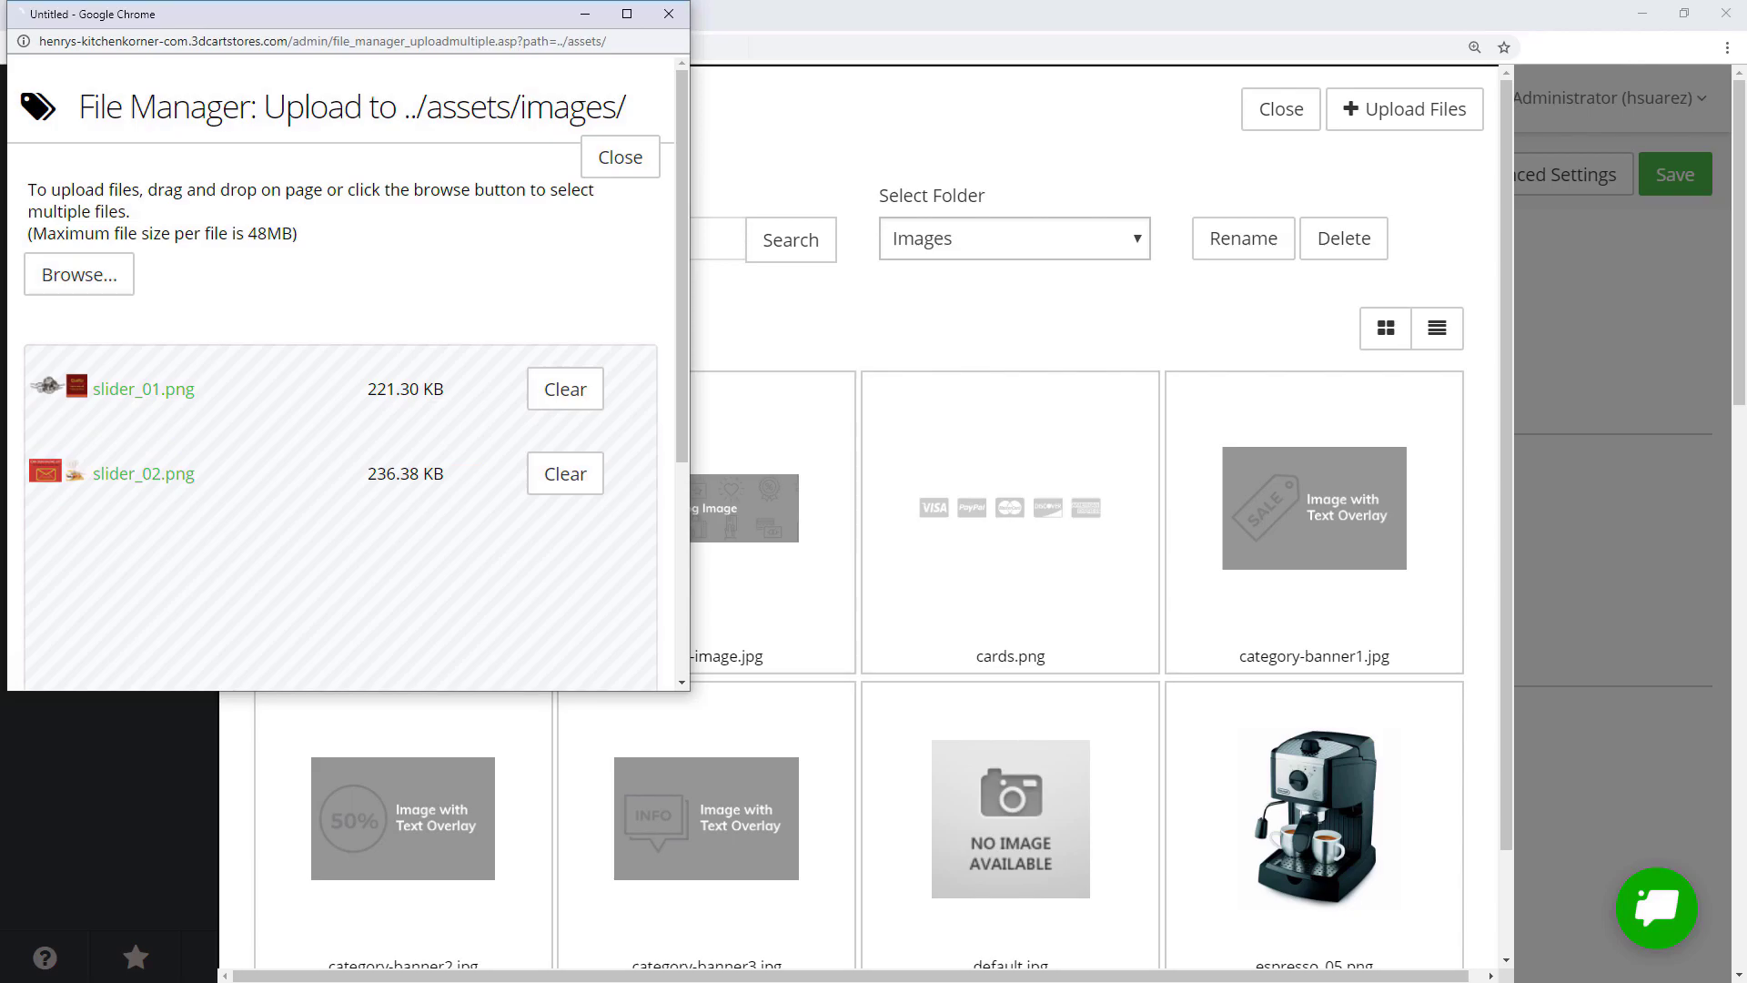
pyautogui.scroll(-9, 859, 519)
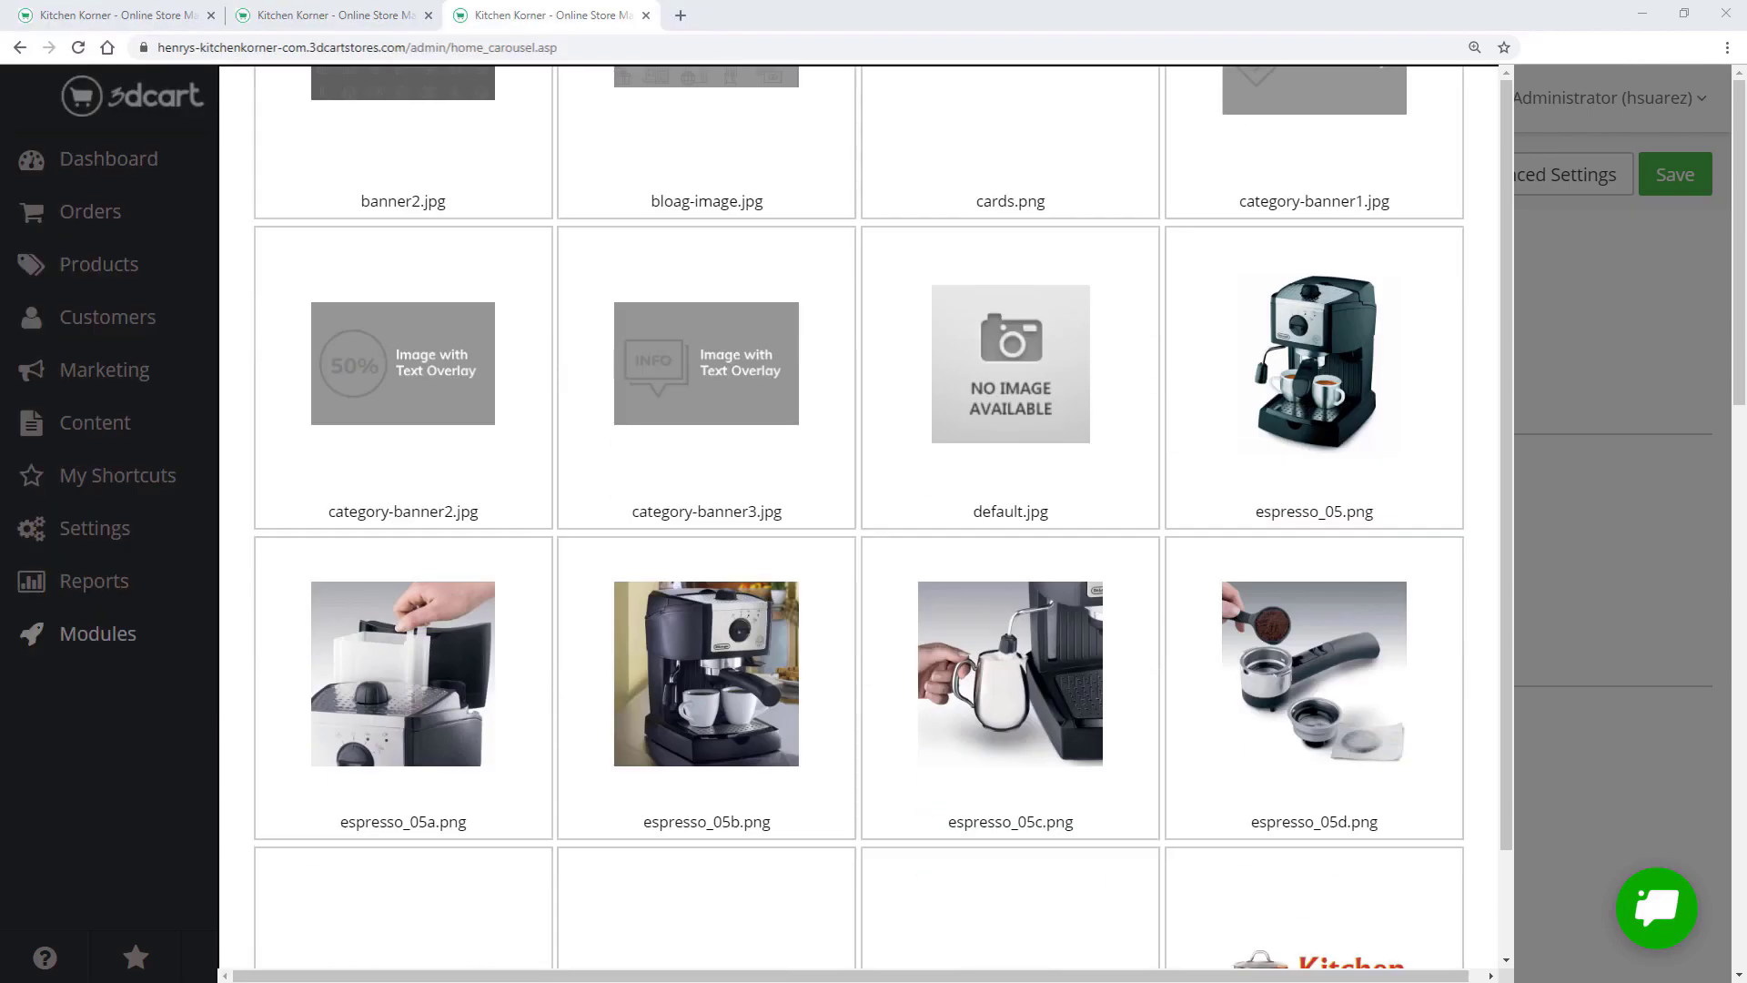
pyautogui.scroll(-18, 626, 810)
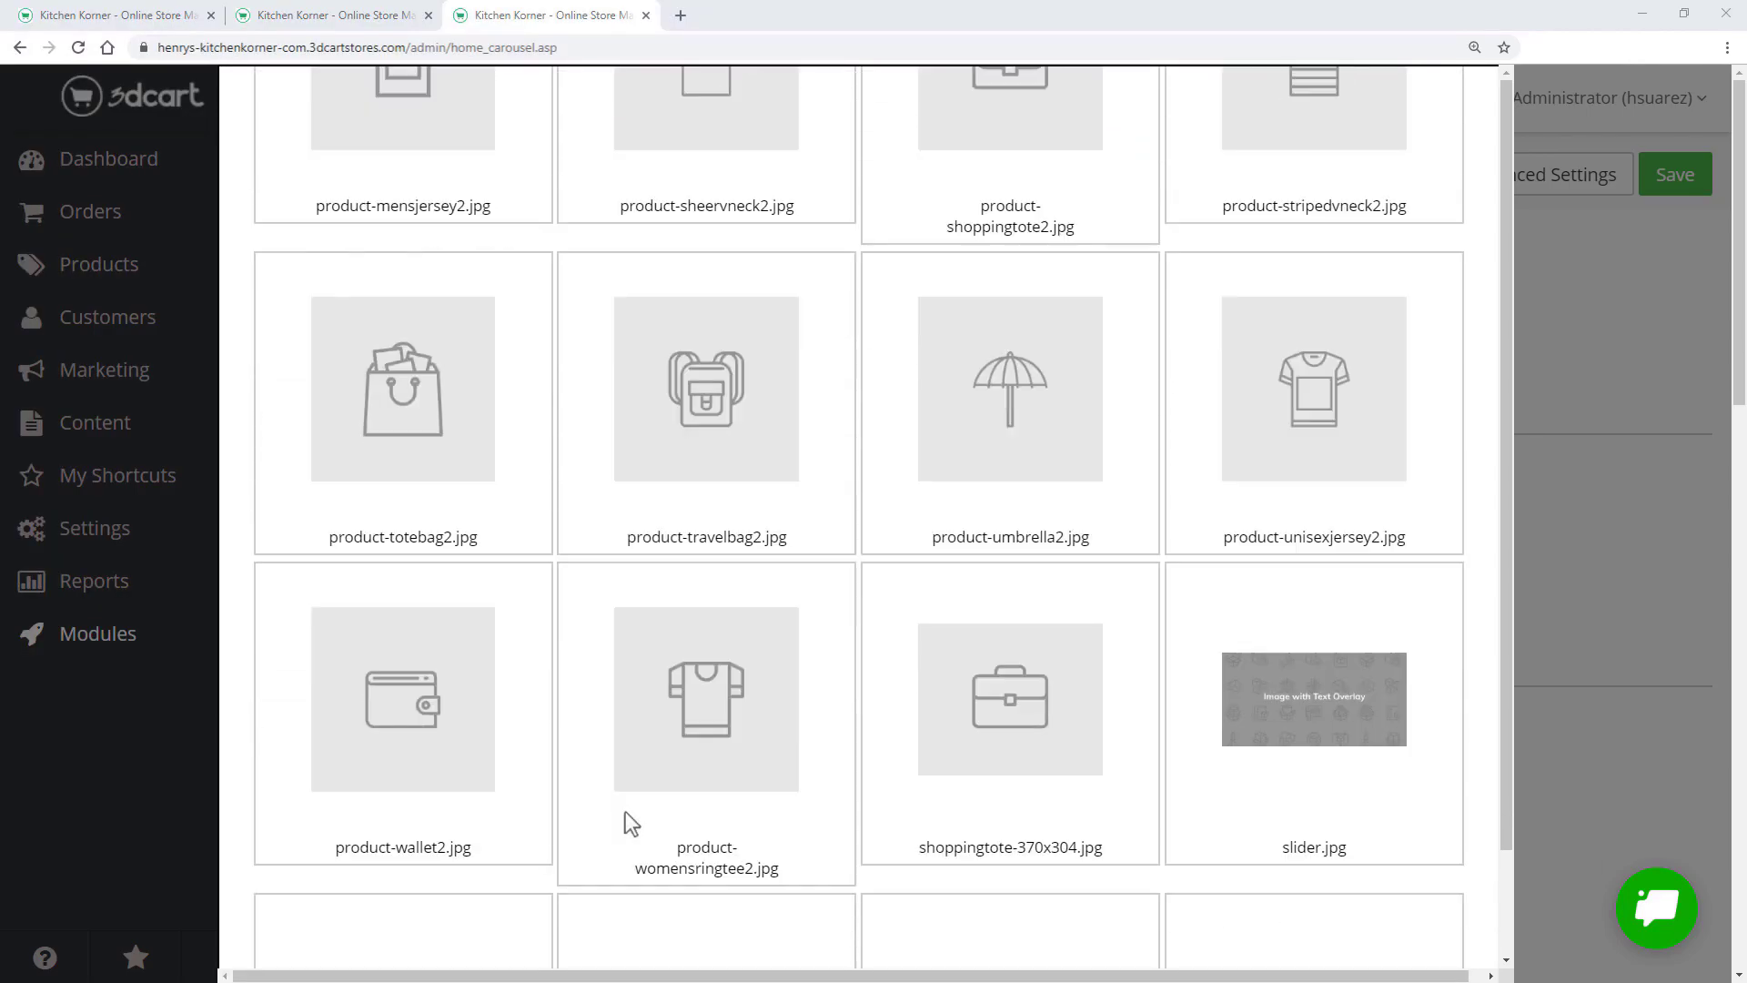
pyautogui.click(625, 811)
pyautogui.click(639, 934)
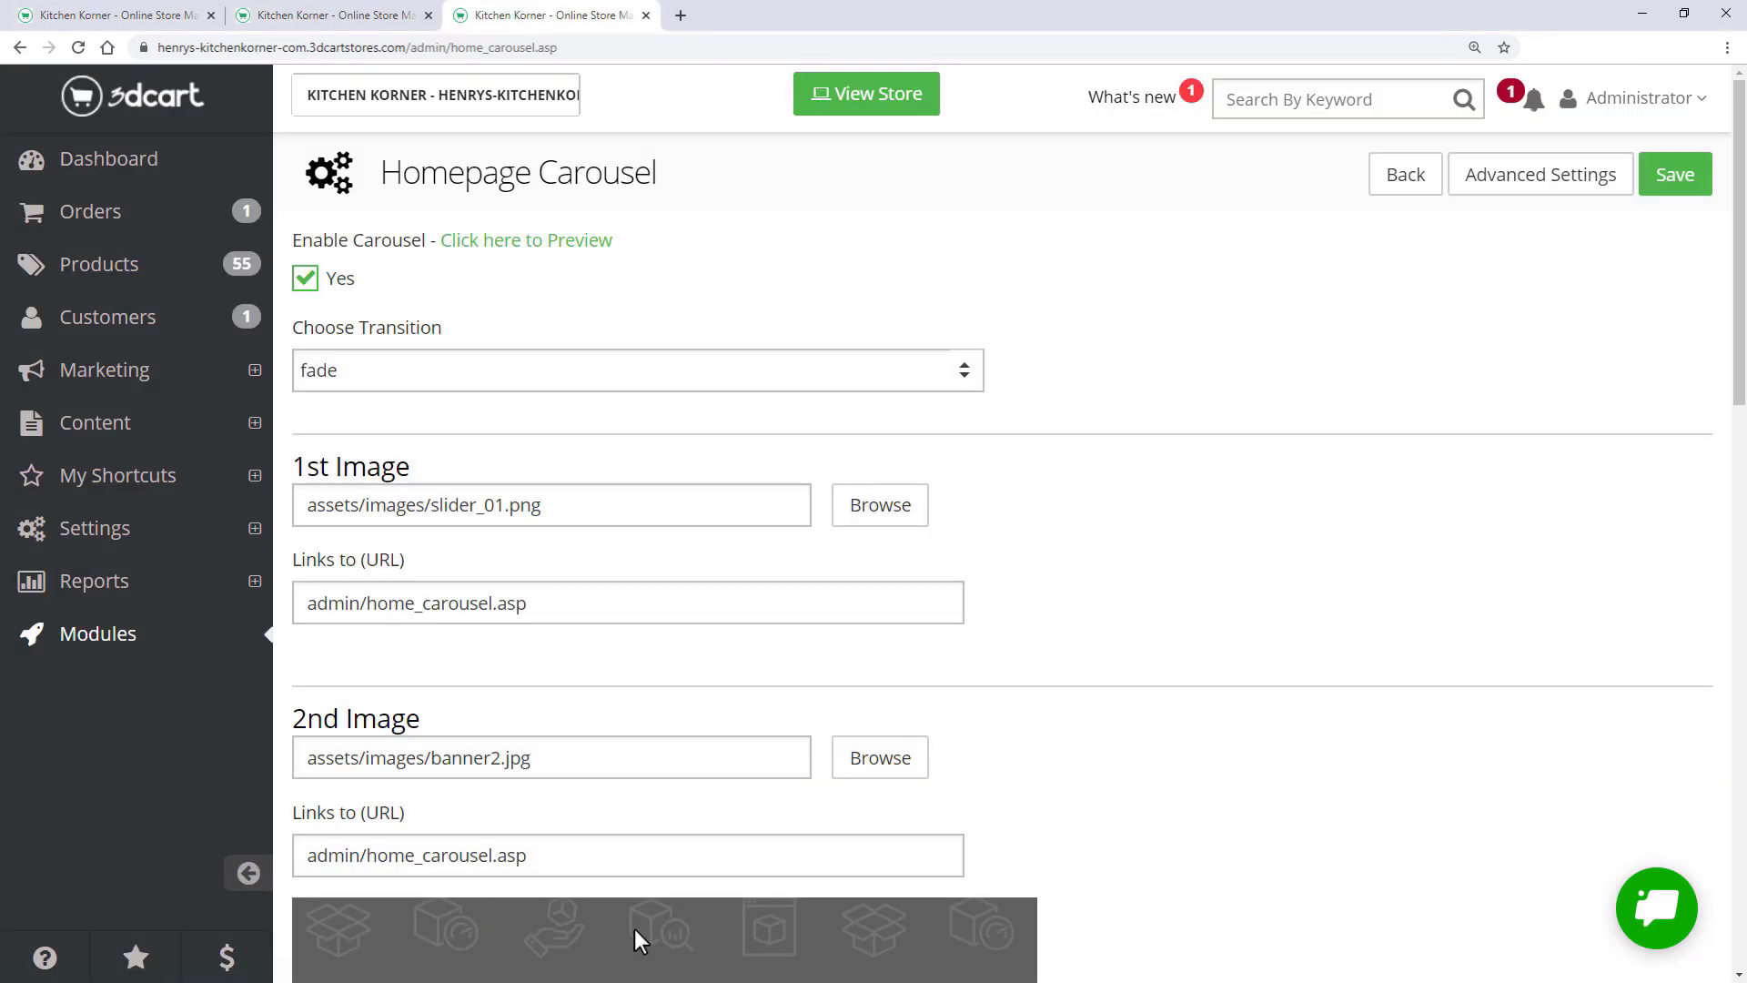
# - Clear the first slide's link, set the 2nd Image to slider_02.png, and clear its link too
pyautogui.moveTo(544, 603); pyautogui.dragTo(302, 617)
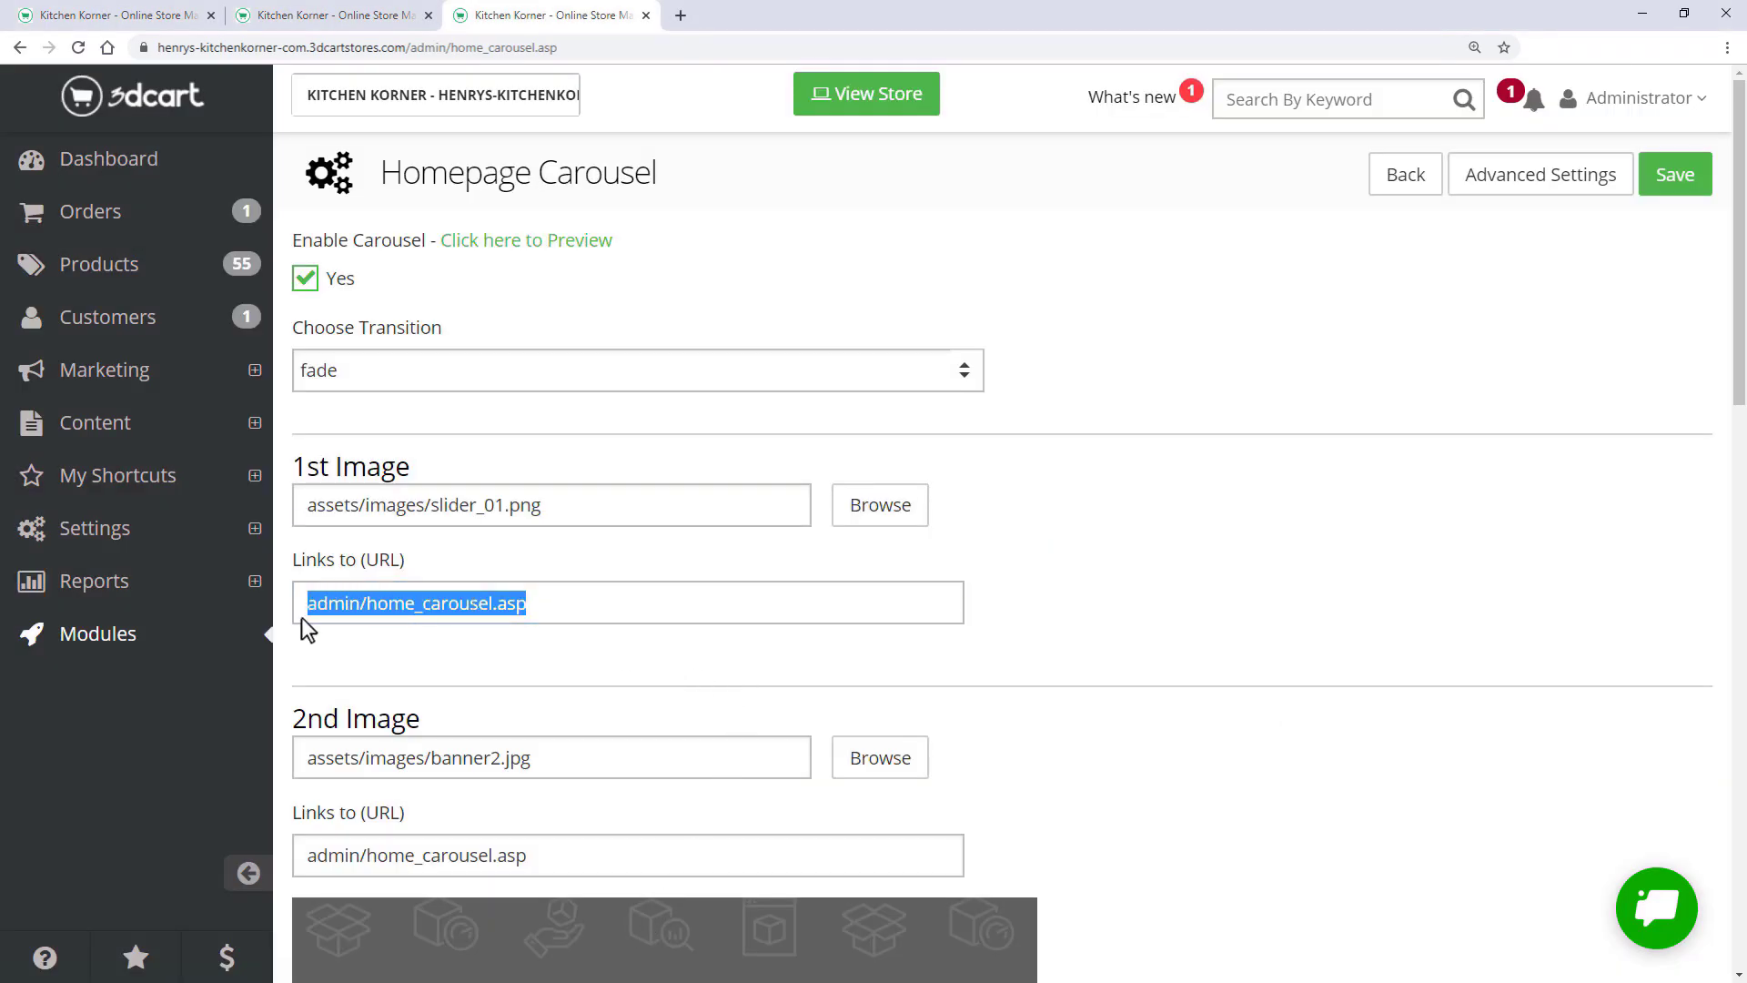
pyautogui.press('BackSpace')
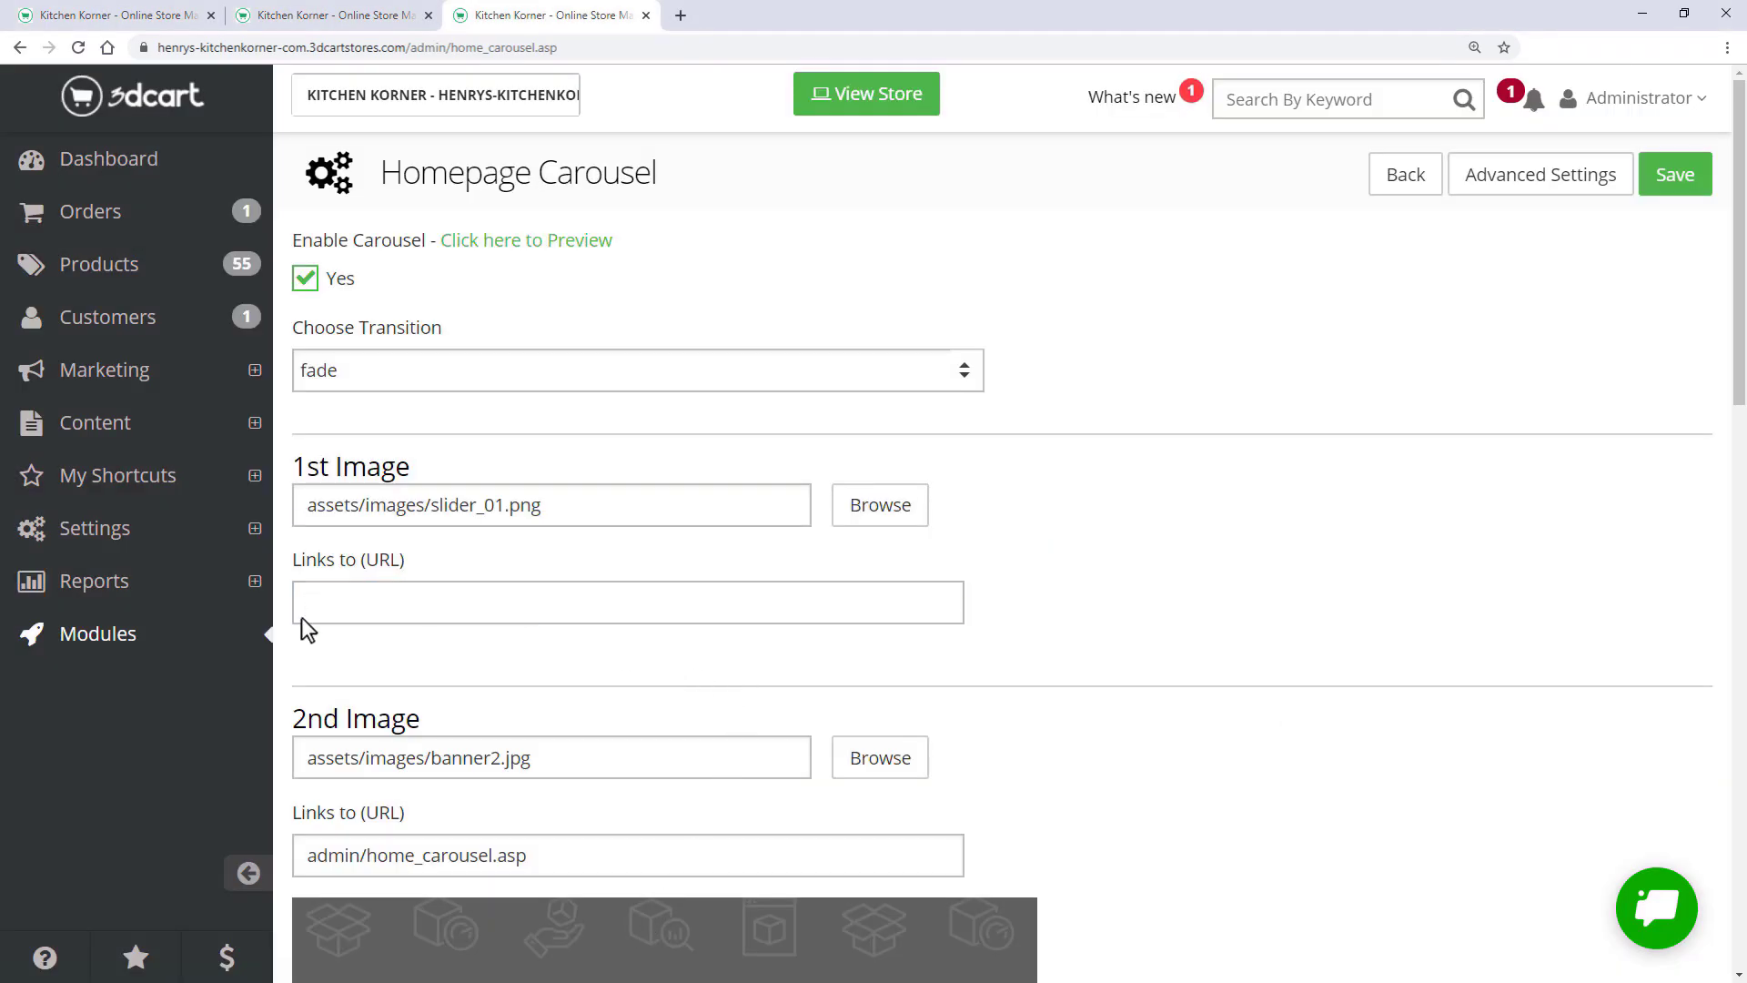
pyautogui.click(871, 760)
pyautogui.scroll(-20, 910, 711)
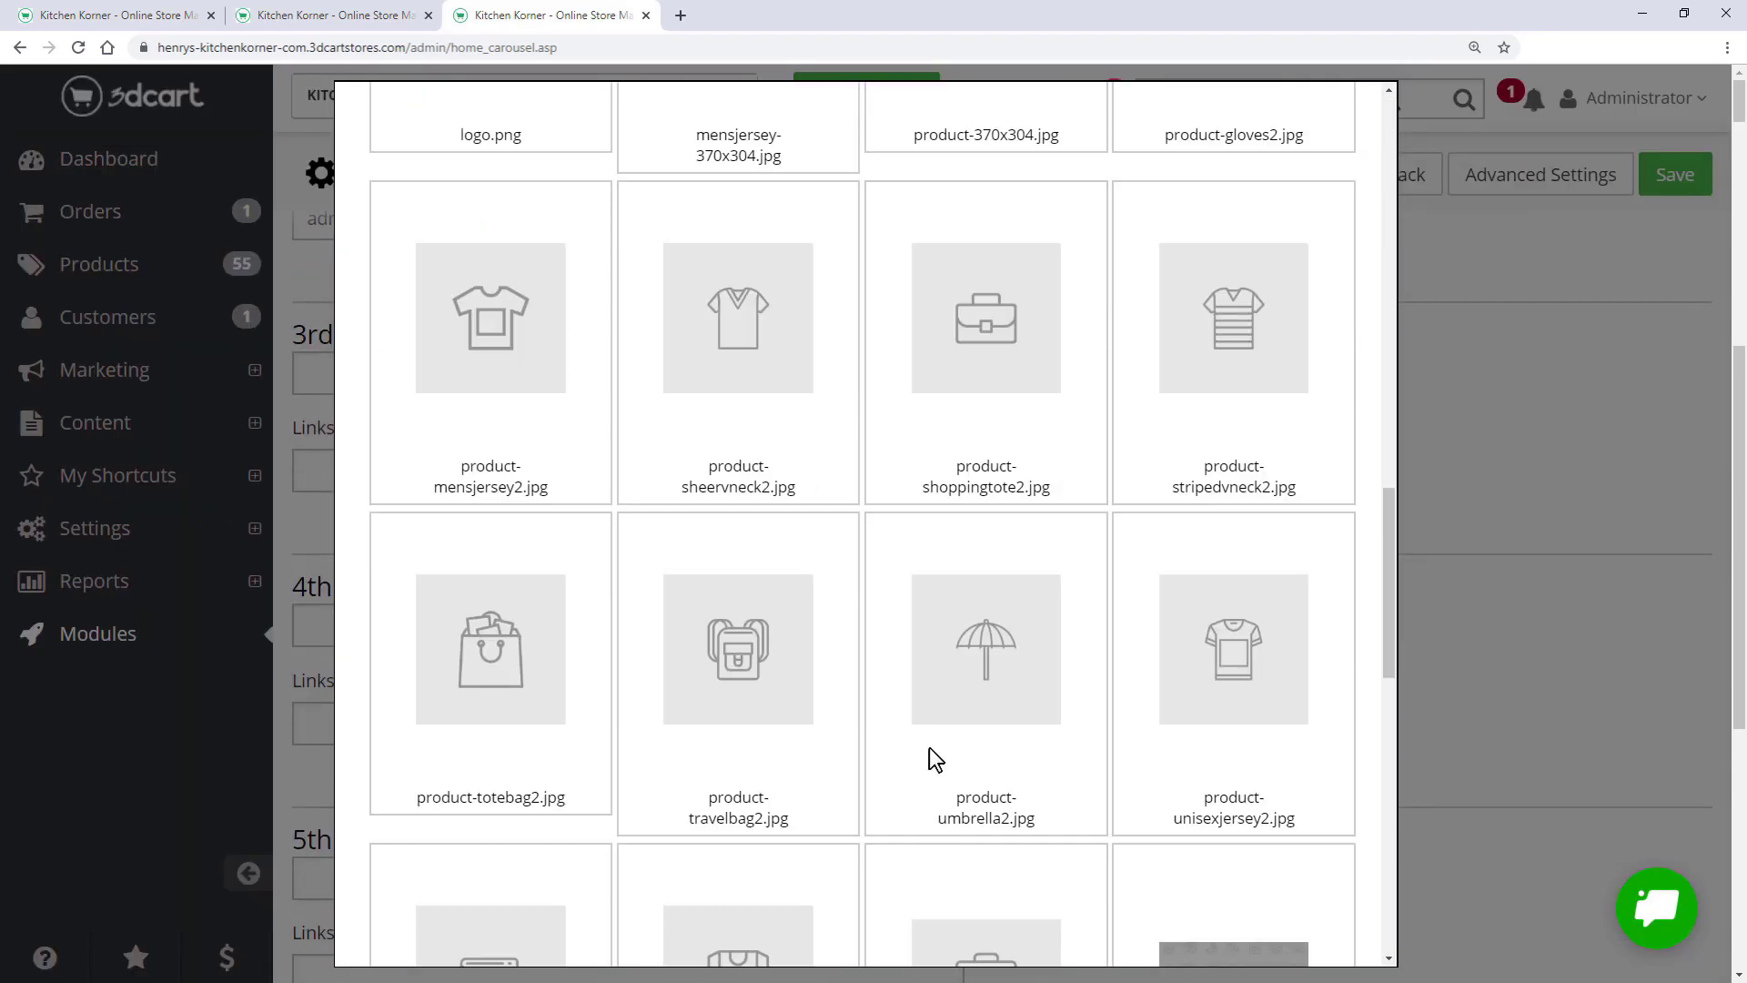
pyautogui.click(972, 835)
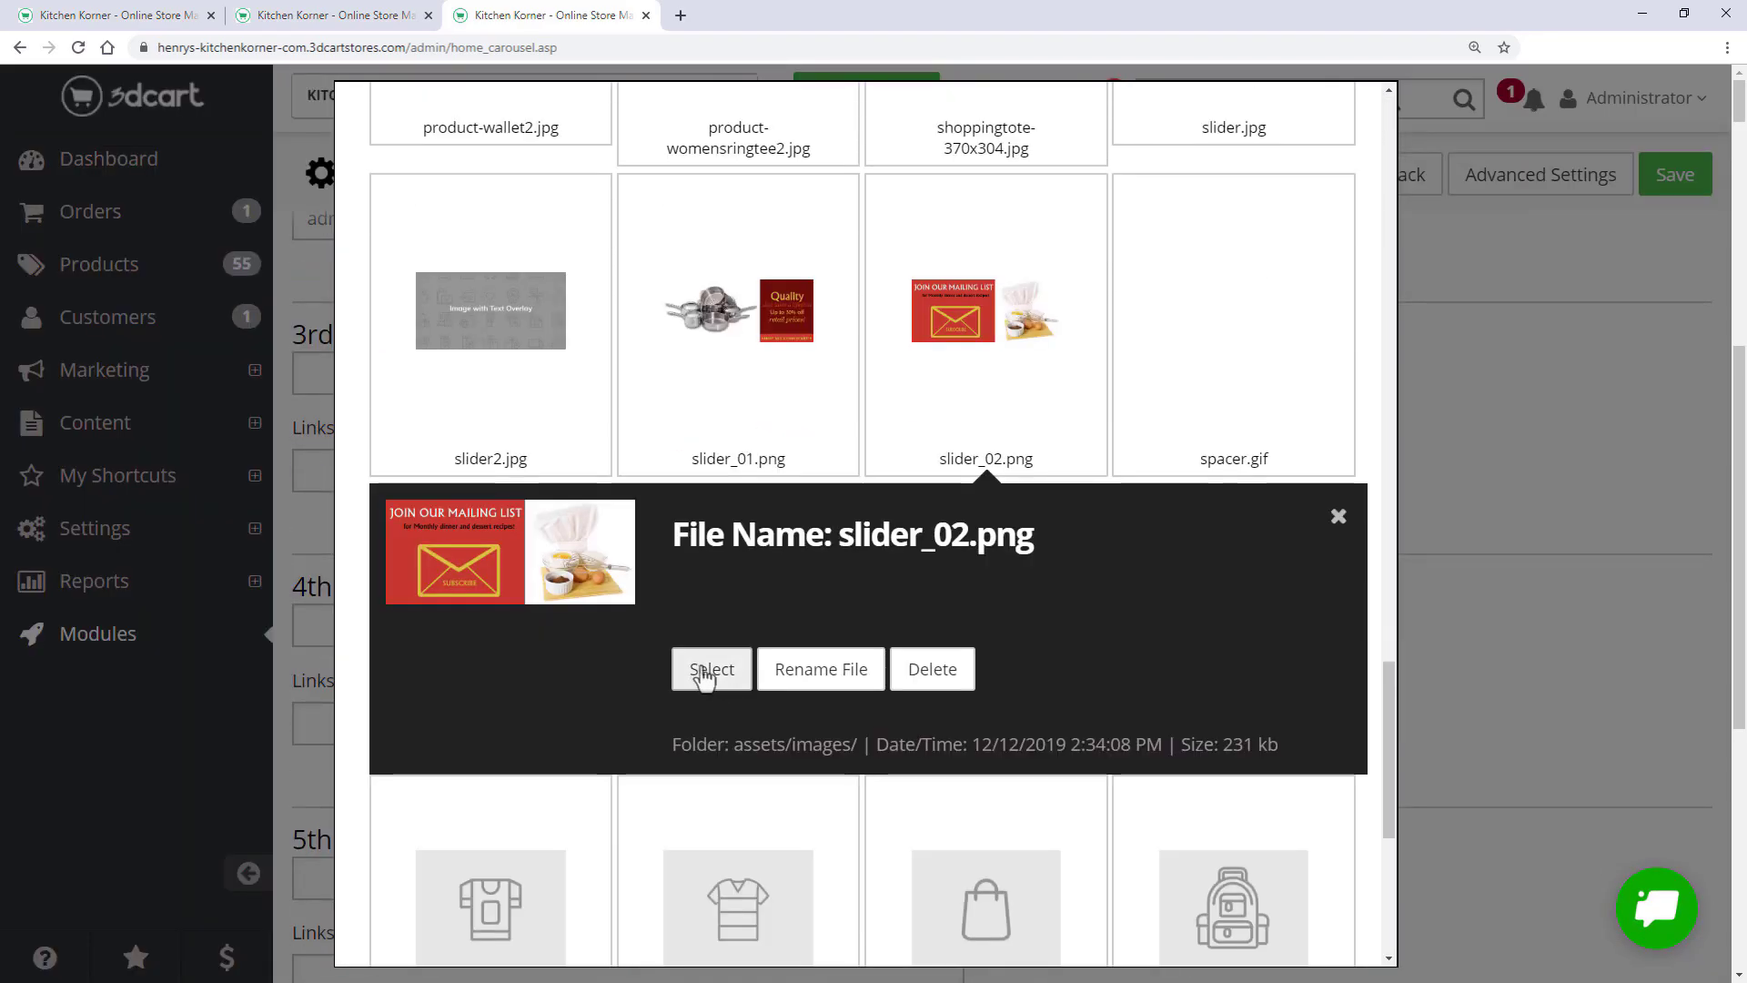
pyautogui.click(706, 667)
pyautogui.scroll(7, 700, 668)
pyautogui.moveTo(539, 855); pyautogui.dragTo(309, 855)
pyautogui.press('BackSpace')
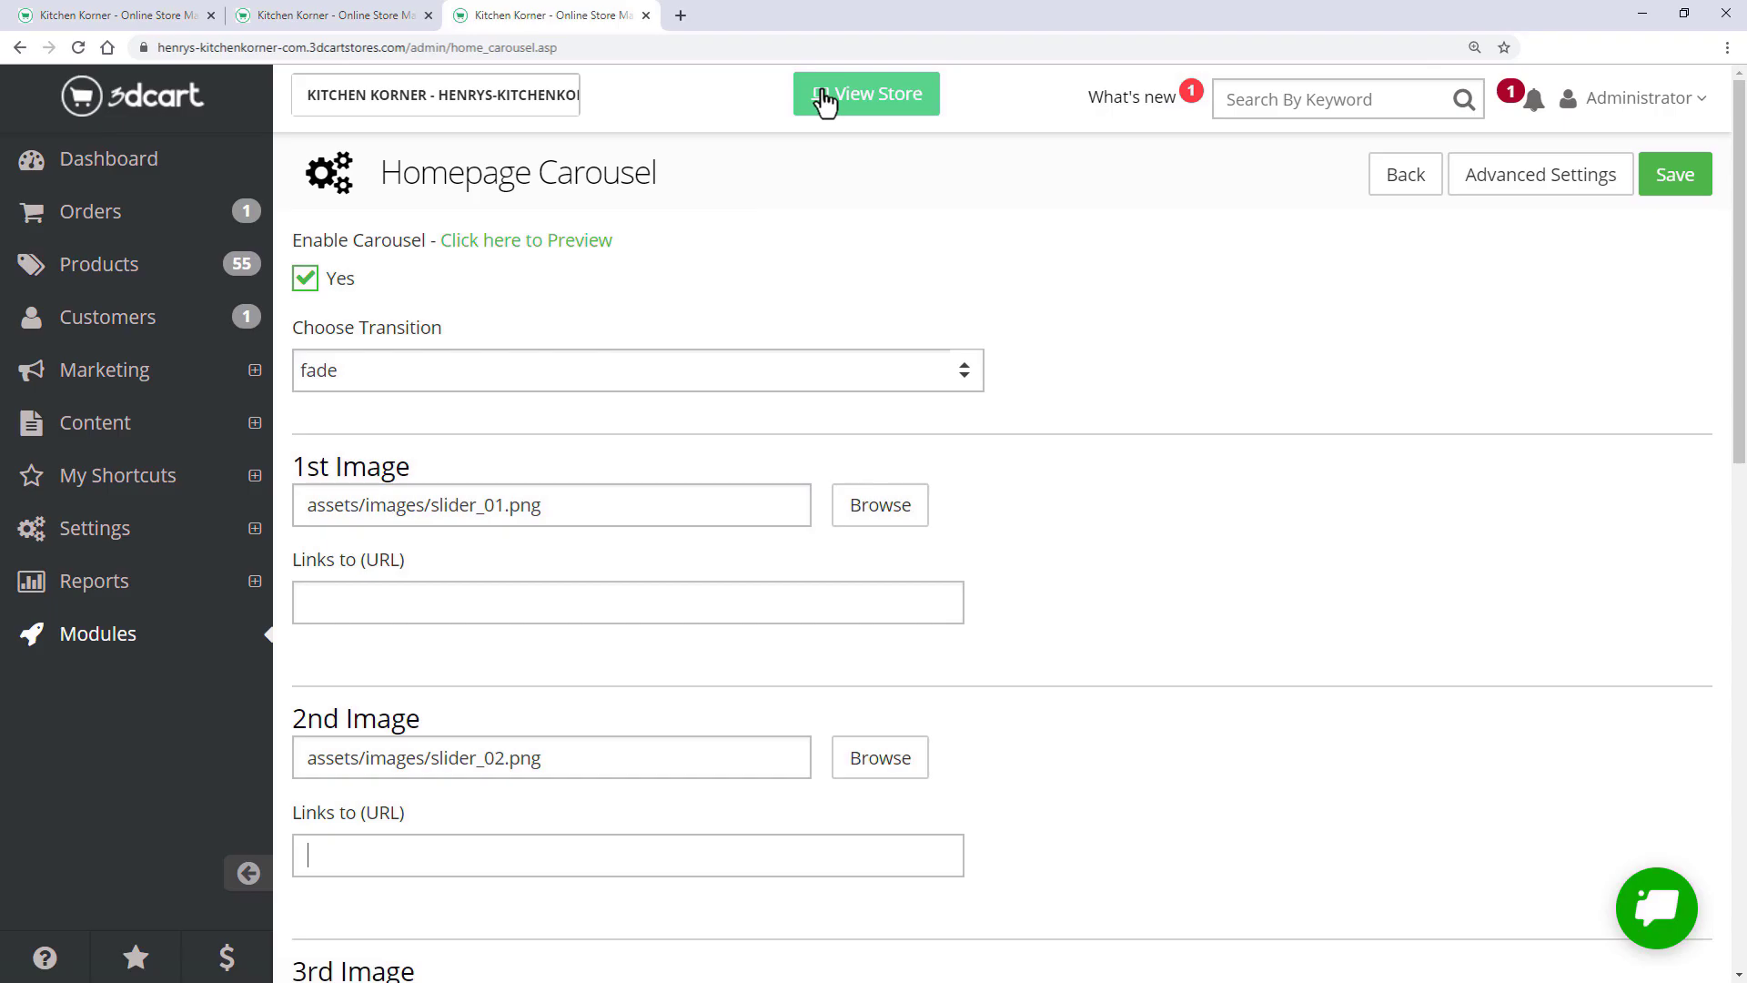
# - Copy the Cookware category path /Cookware_c_18.html into the first slide's link and save the carousel
pyautogui.click(823, 97)
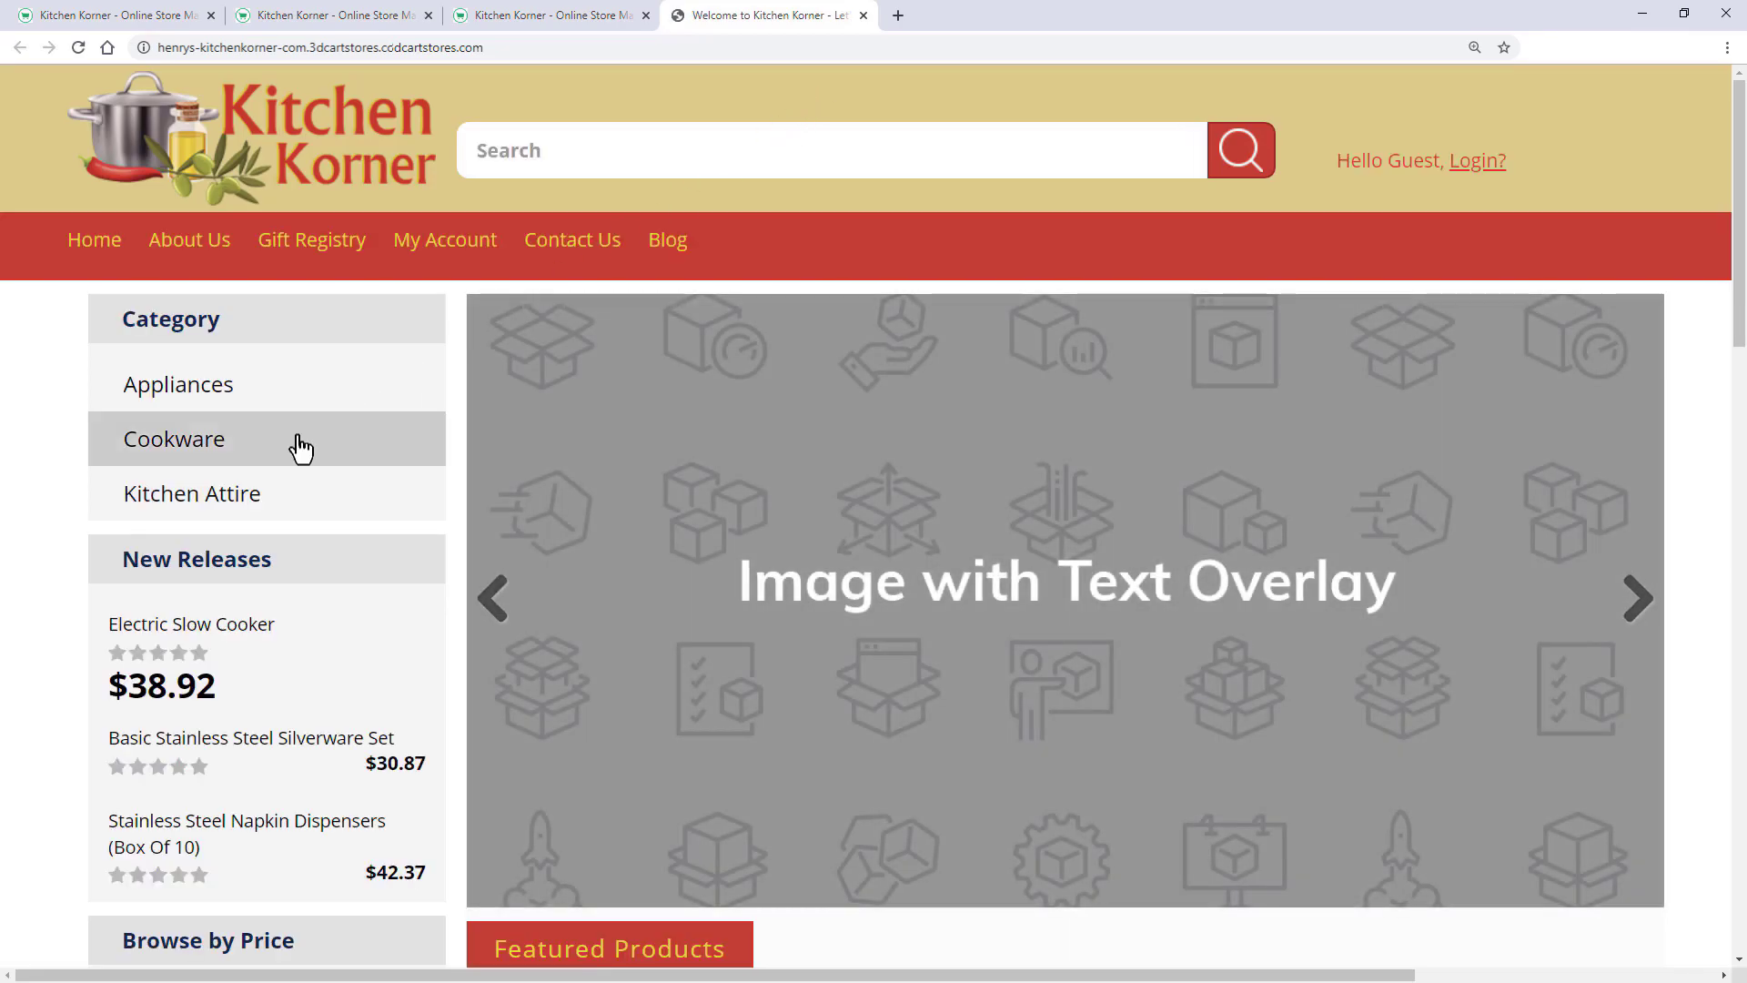
pyautogui.click(301, 445)
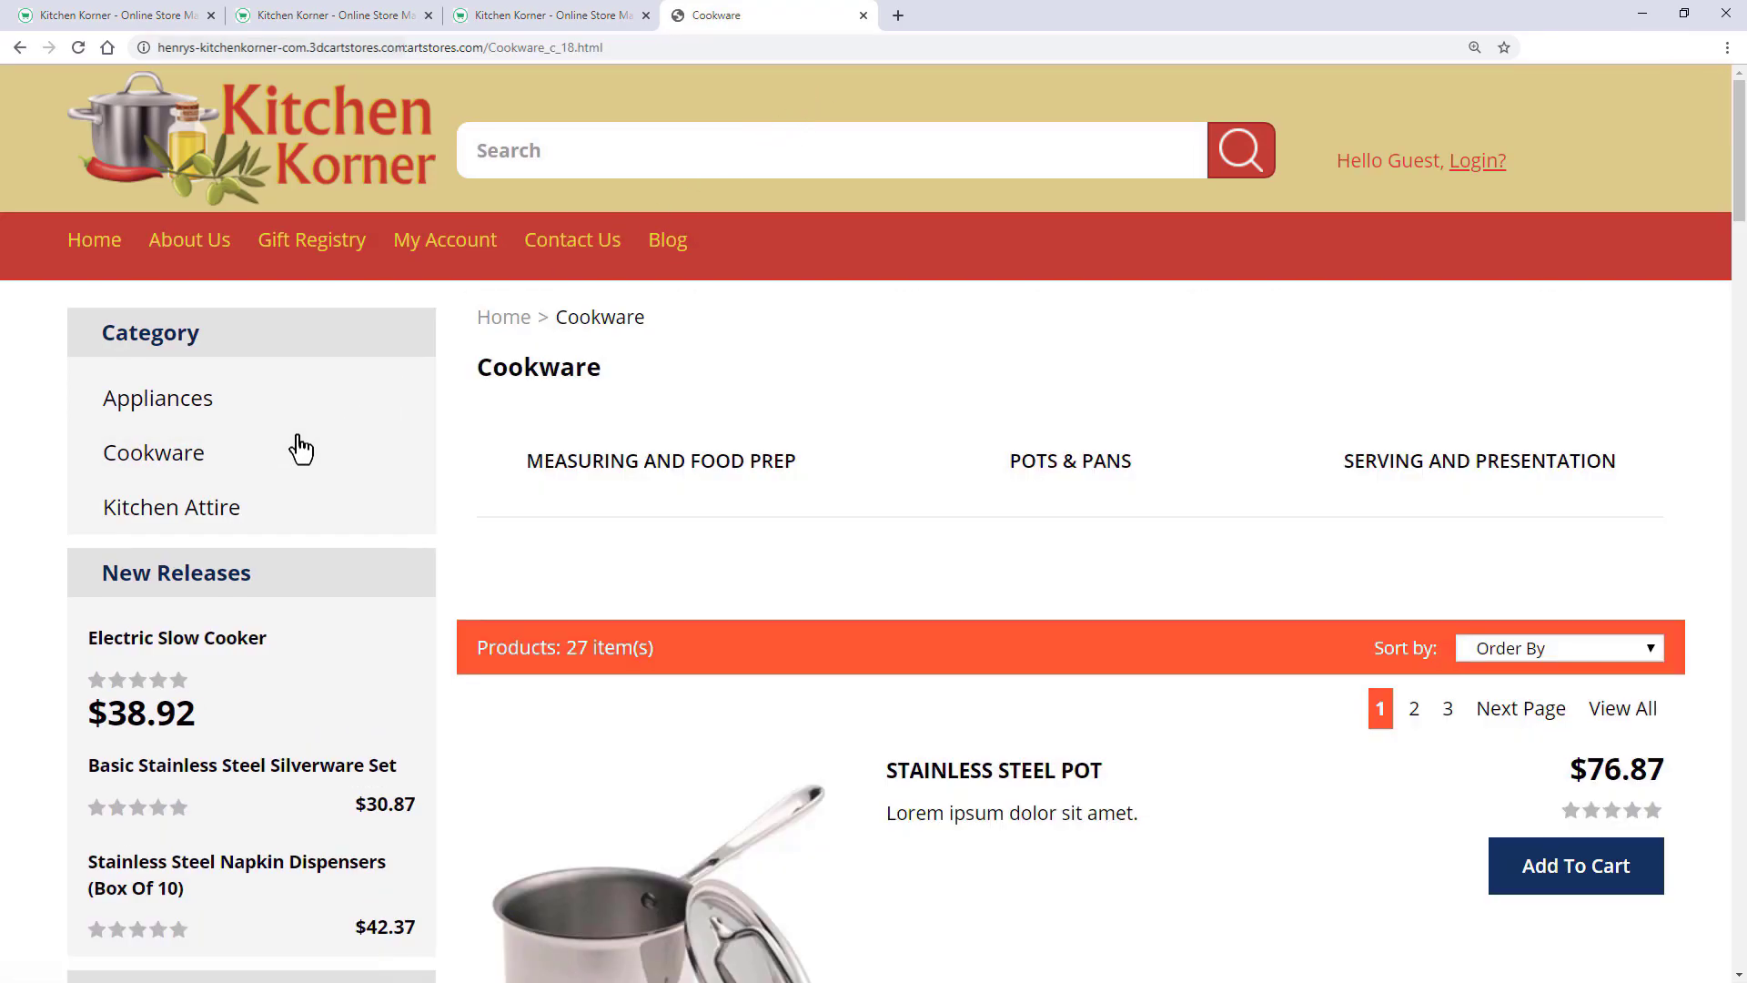
pyautogui.moveTo(485, 47); pyautogui.dragTo(603, 47)
pyautogui.hotkey('ctrl', 'c')
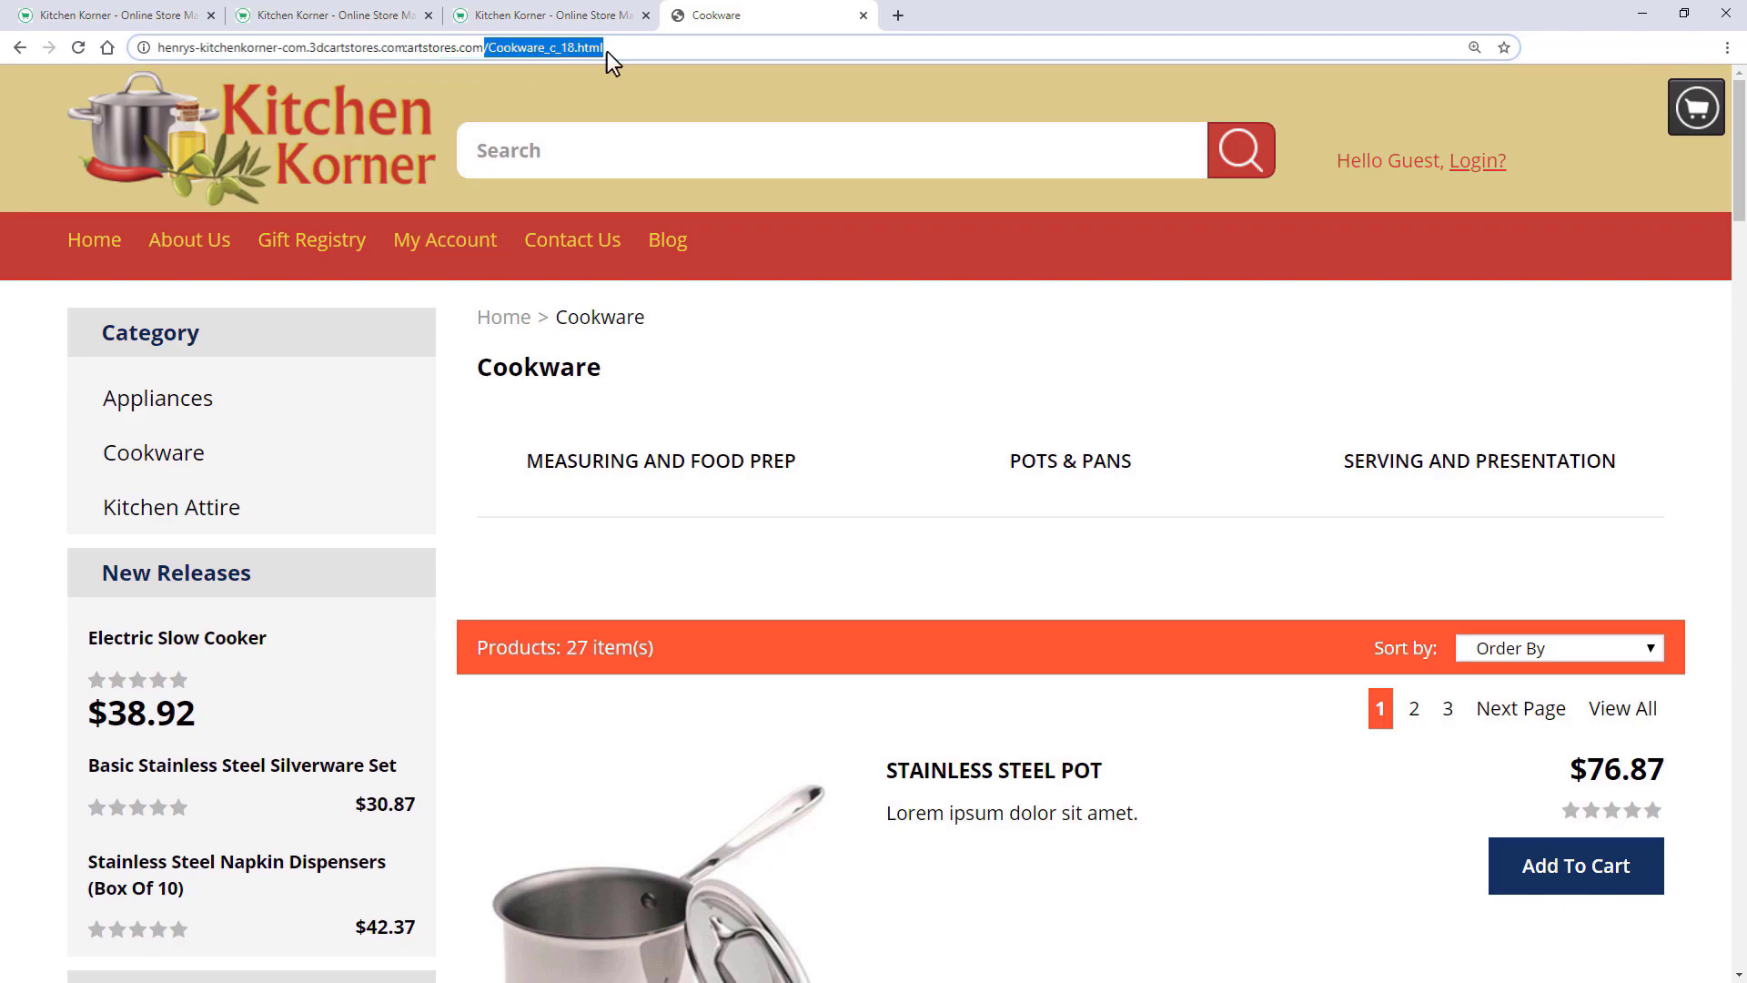
pyautogui.hotkey('ctrl', 'shift', 'Tab')
pyautogui.click(311, 608)
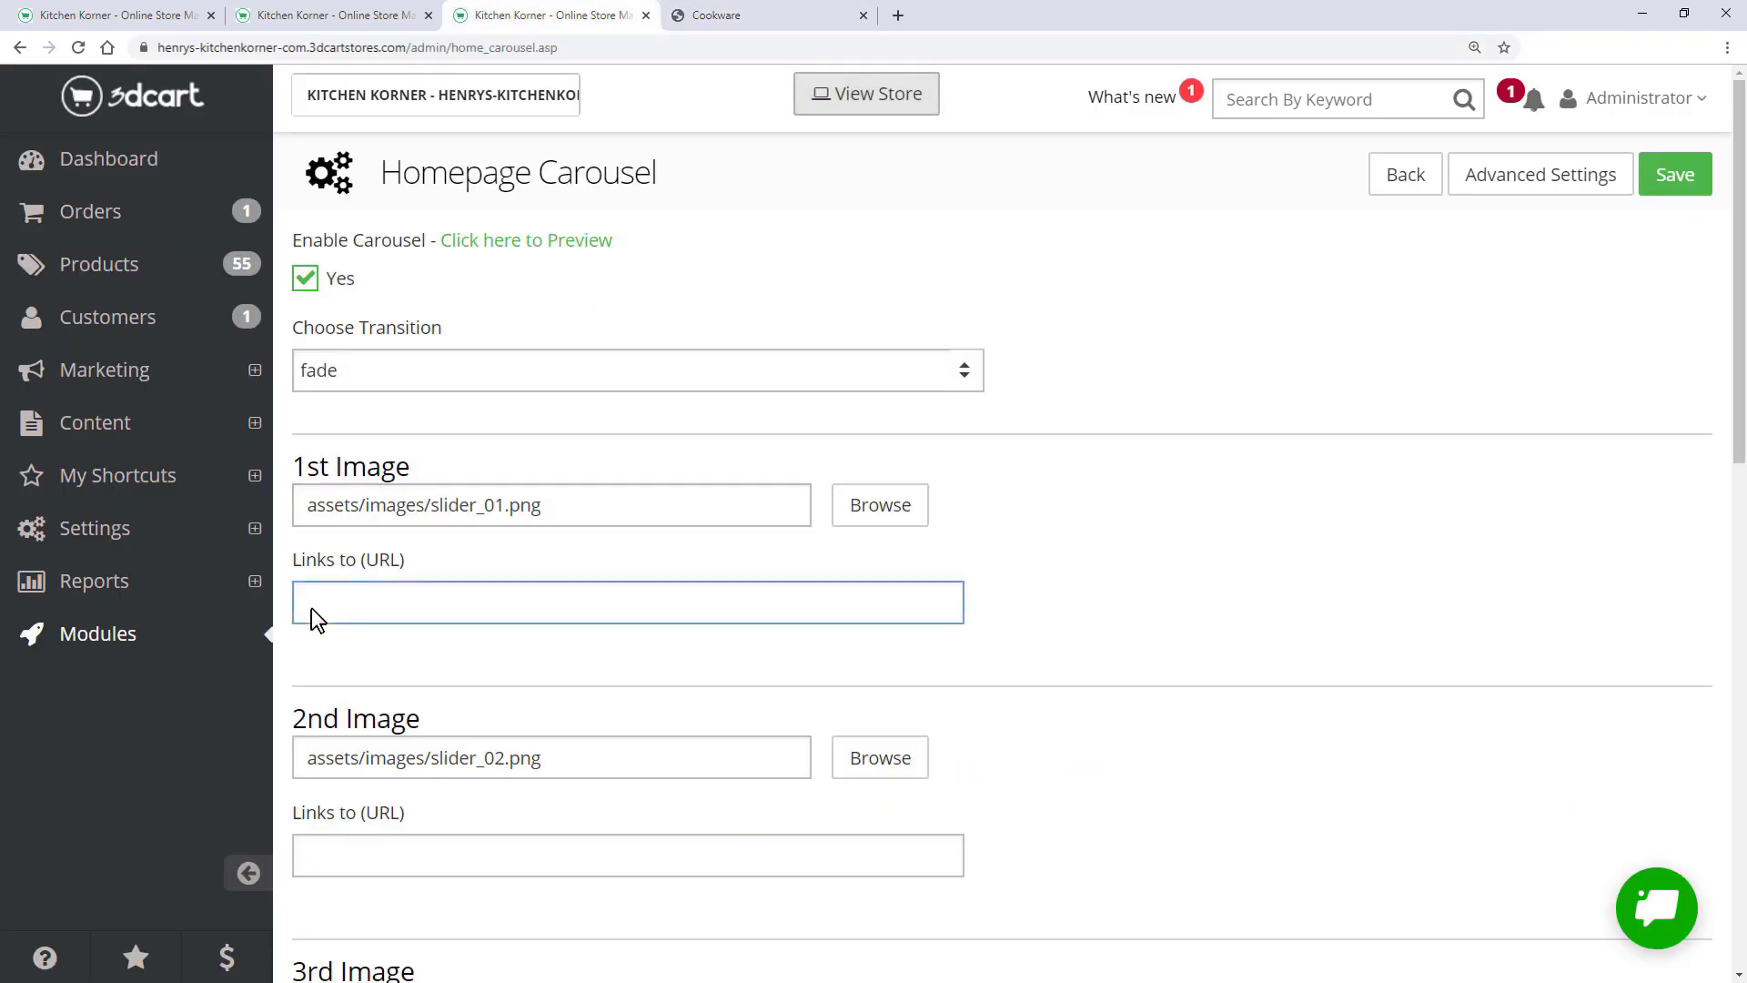
pyautogui.hotkey('ctrl', 'v')
pyautogui.click(1663, 194)
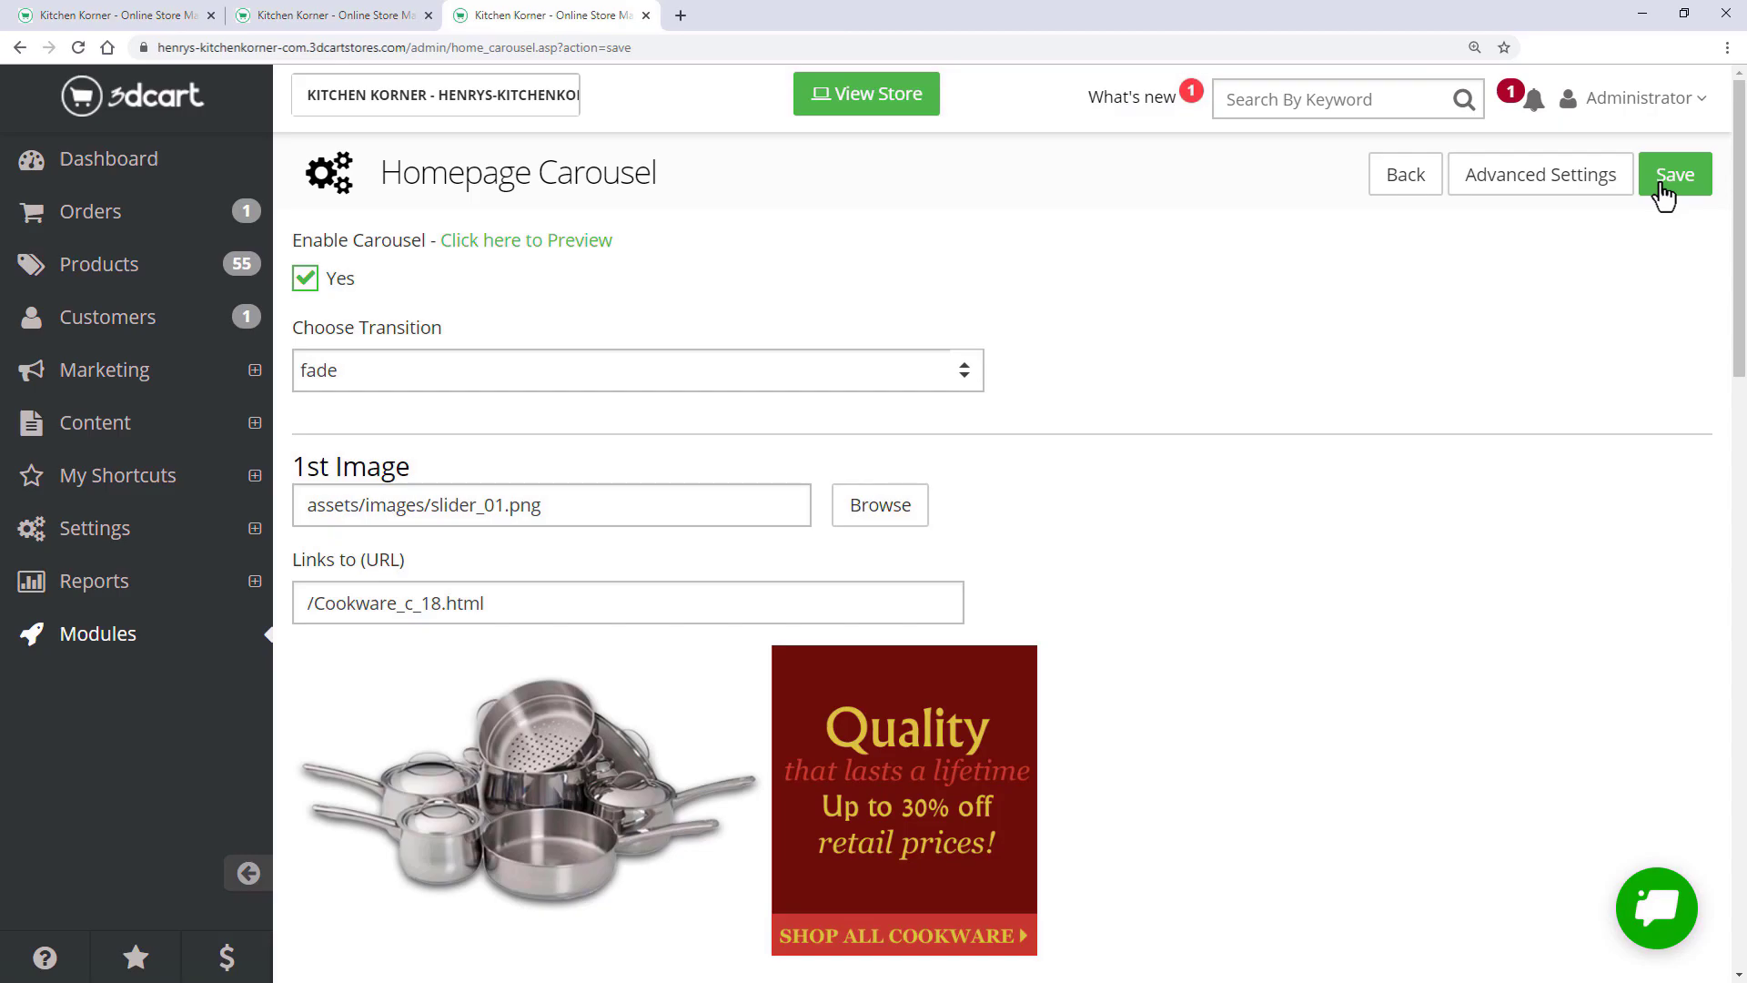
# - View the live storefront and scroll past the new cookware carousel slide
pyautogui.click(848, 103)
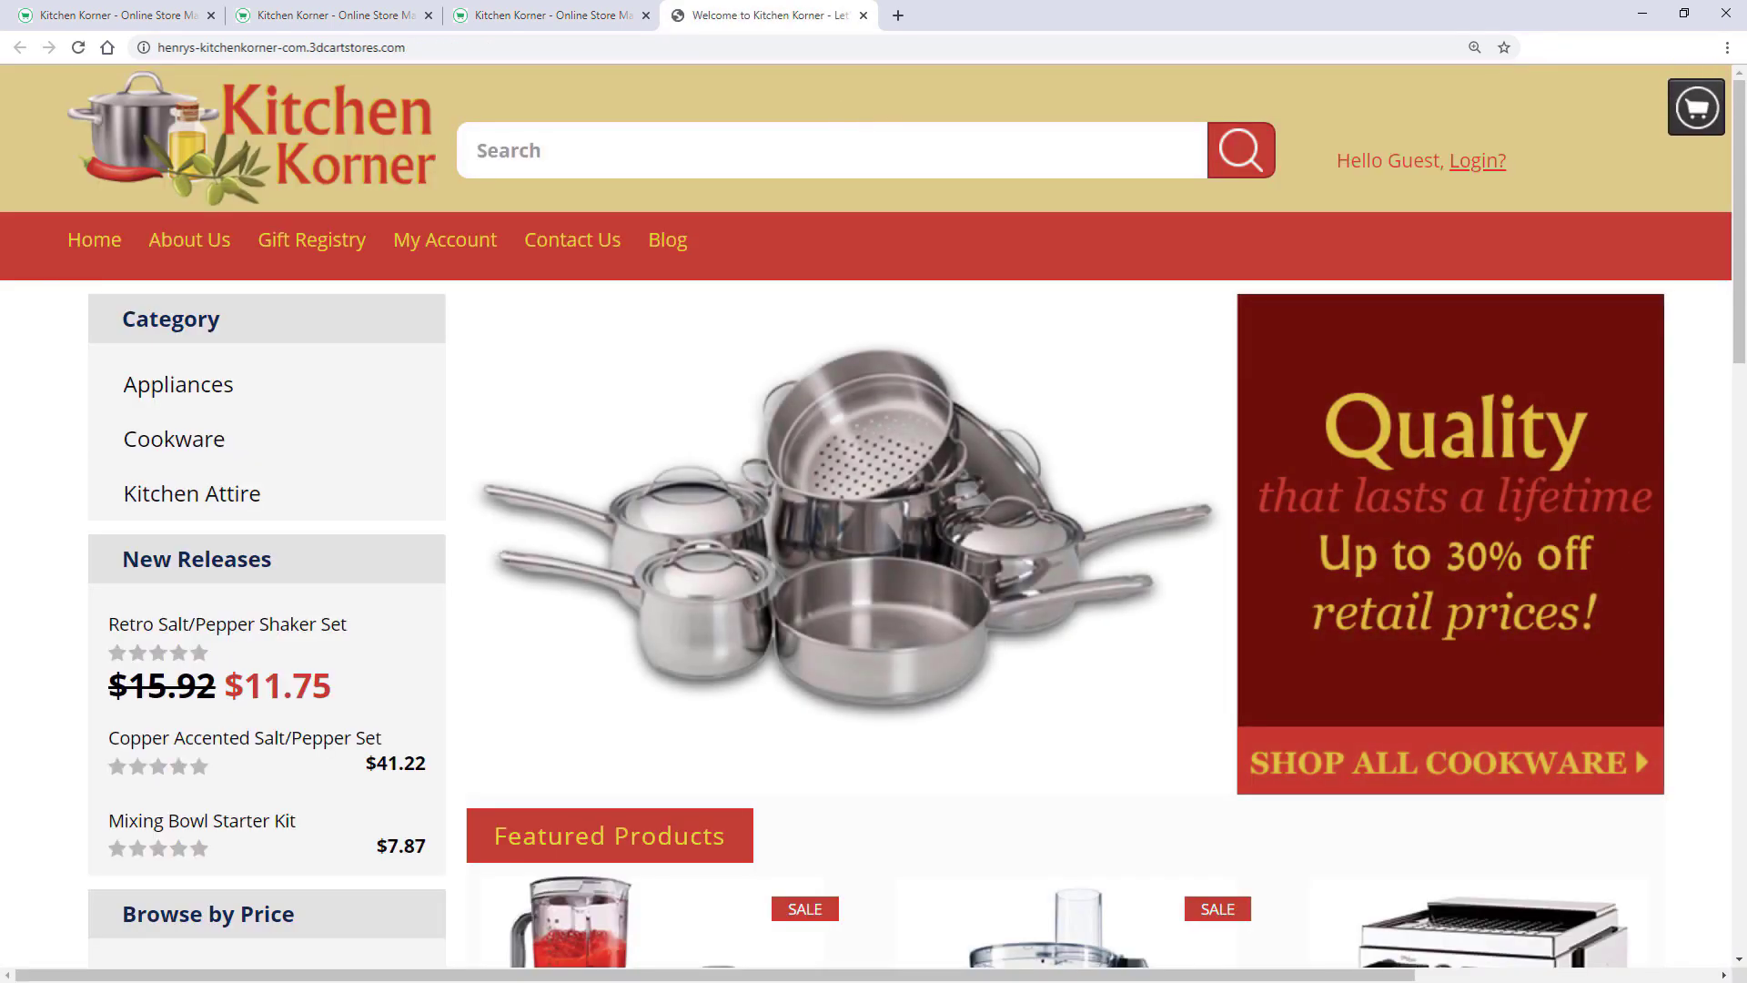
pyautogui.scroll(-14, 873, 516)
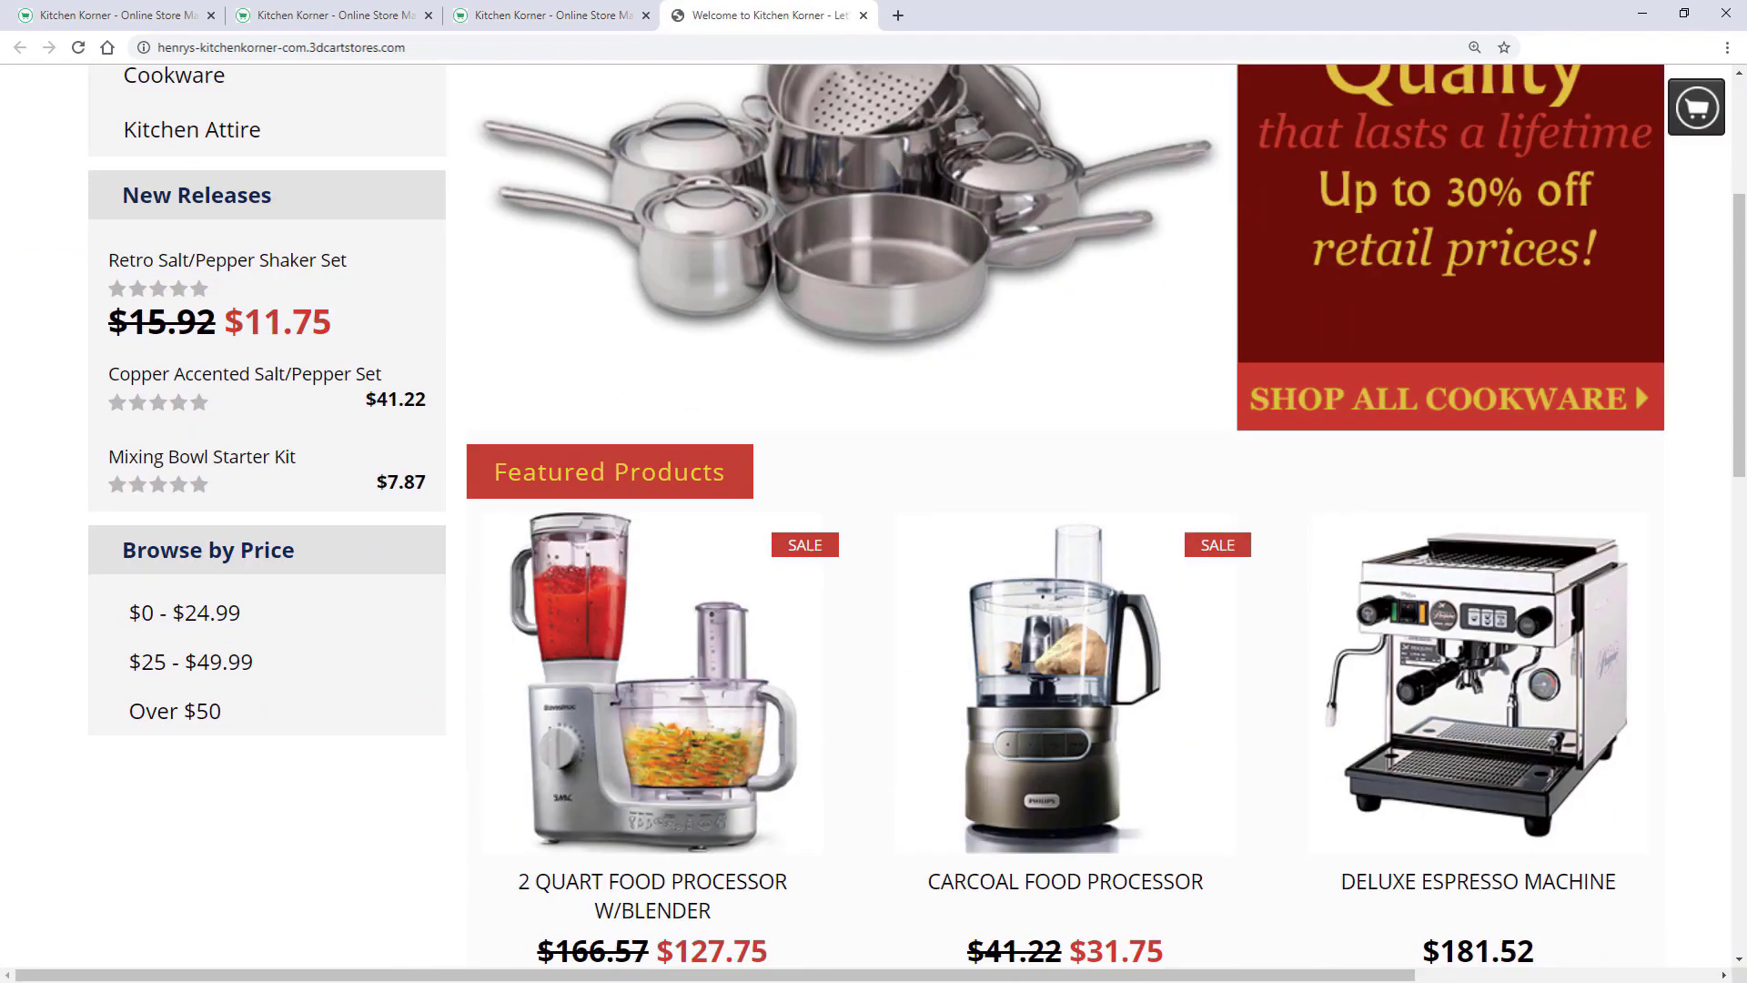
pyautogui.scroll(14, 874, 516)
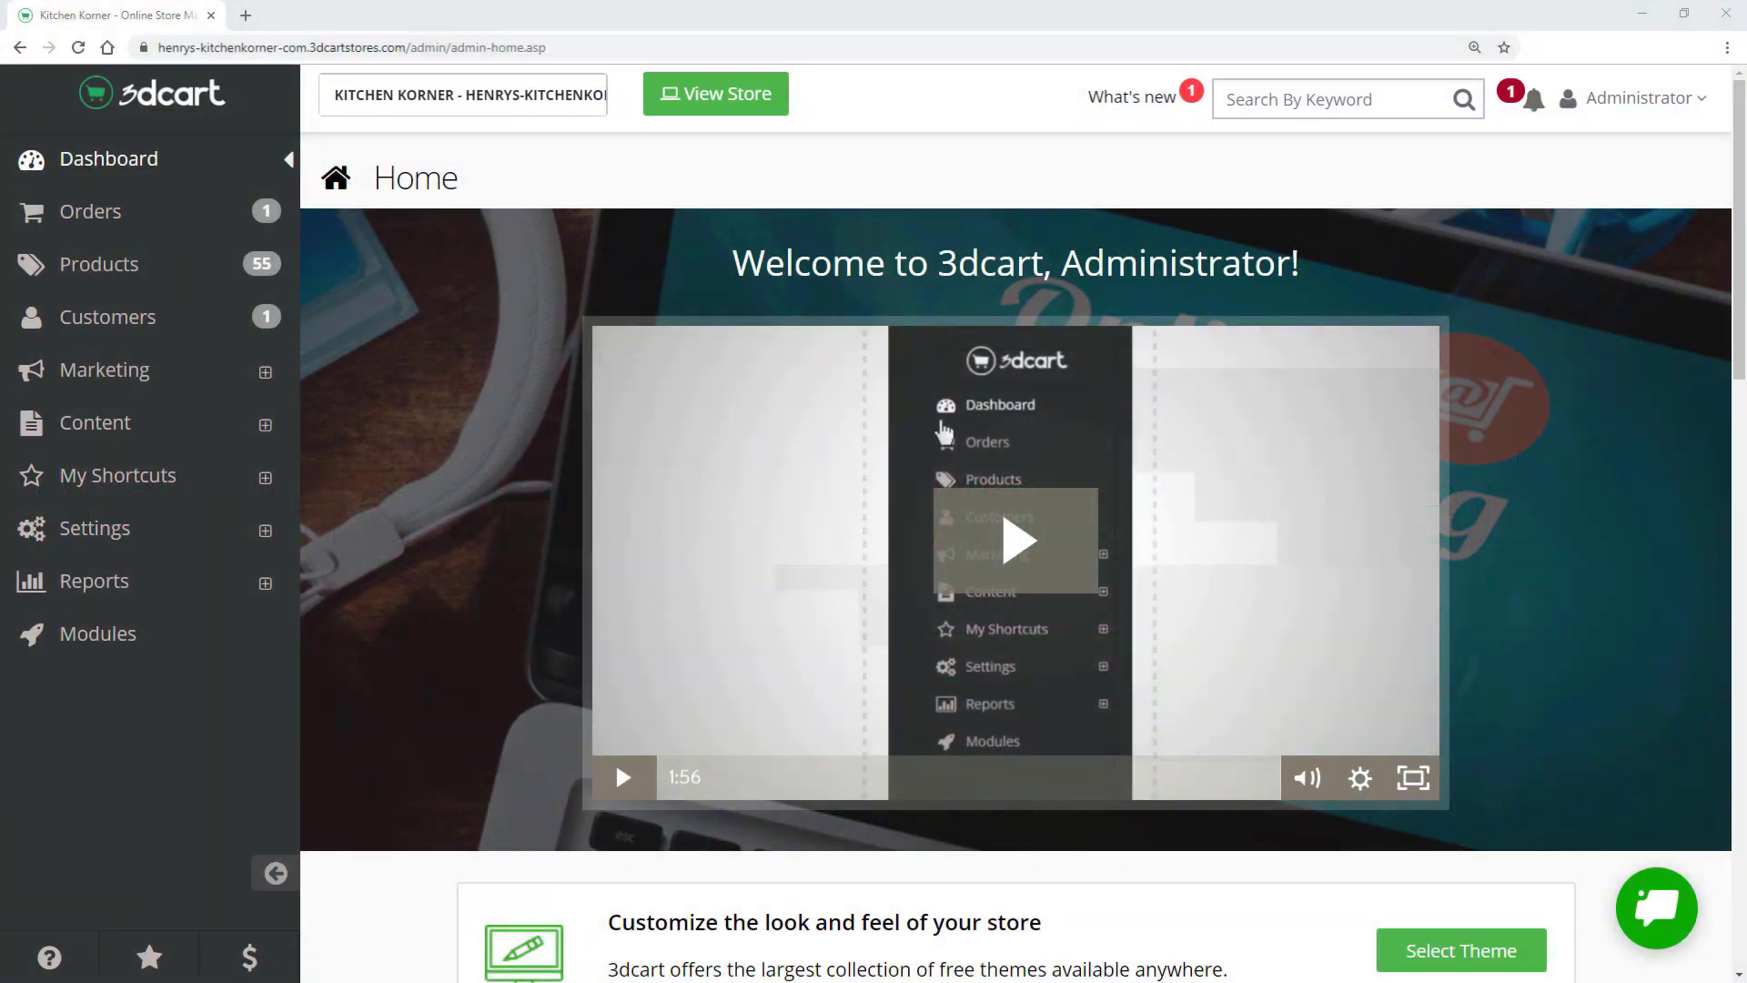
# - Go to Settings > Payment and open Select Payment Methods
pyautogui.moveTo(1740, 225); pyautogui.dragTo(1740, 429)
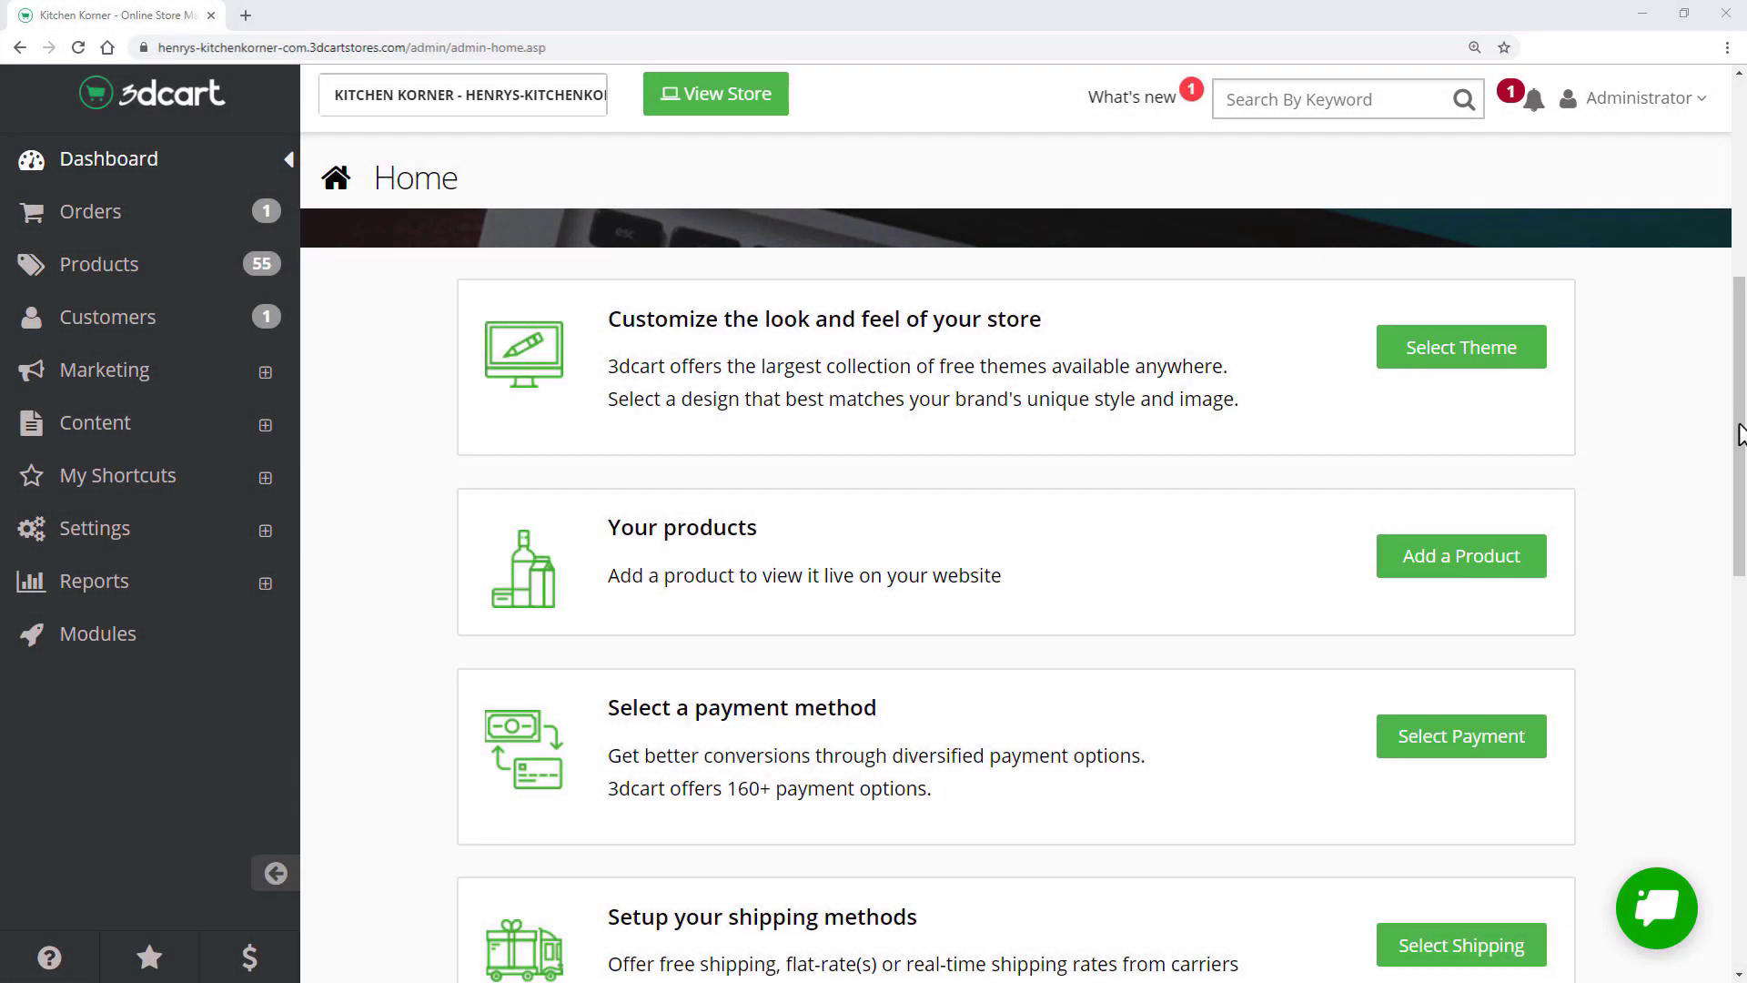
pyautogui.moveTo(1740, 430); pyautogui.dragTo(1740, 464)
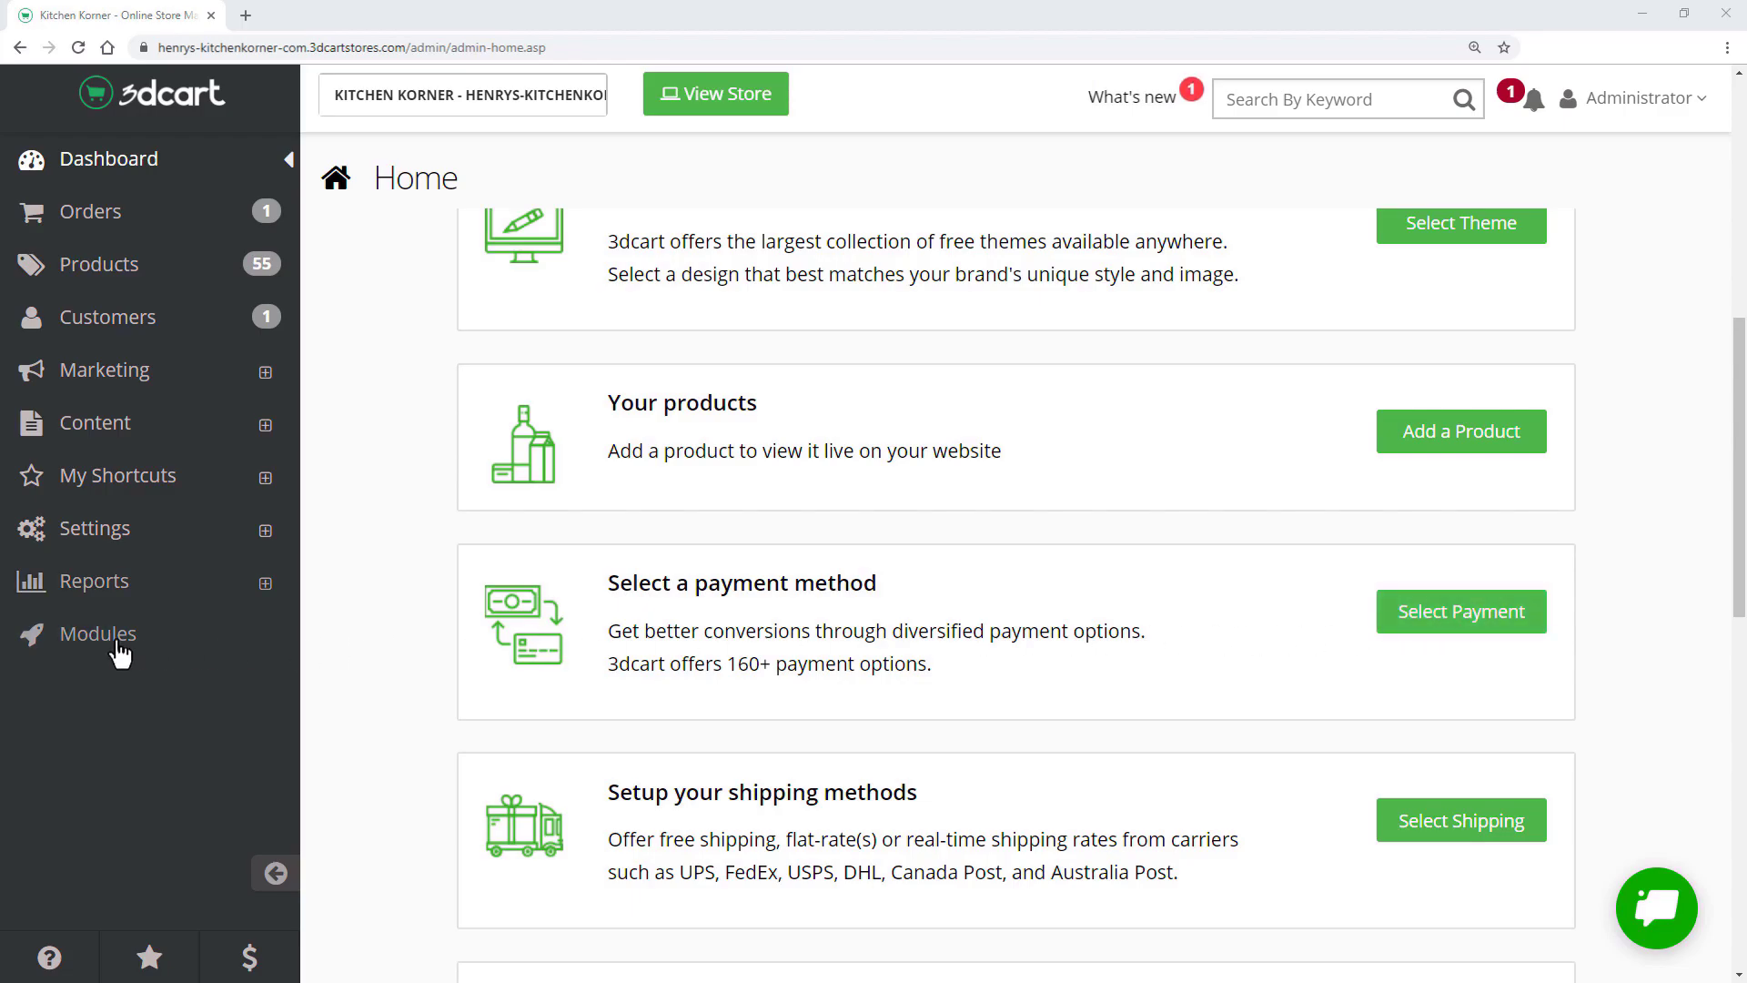
pyautogui.click(169, 537)
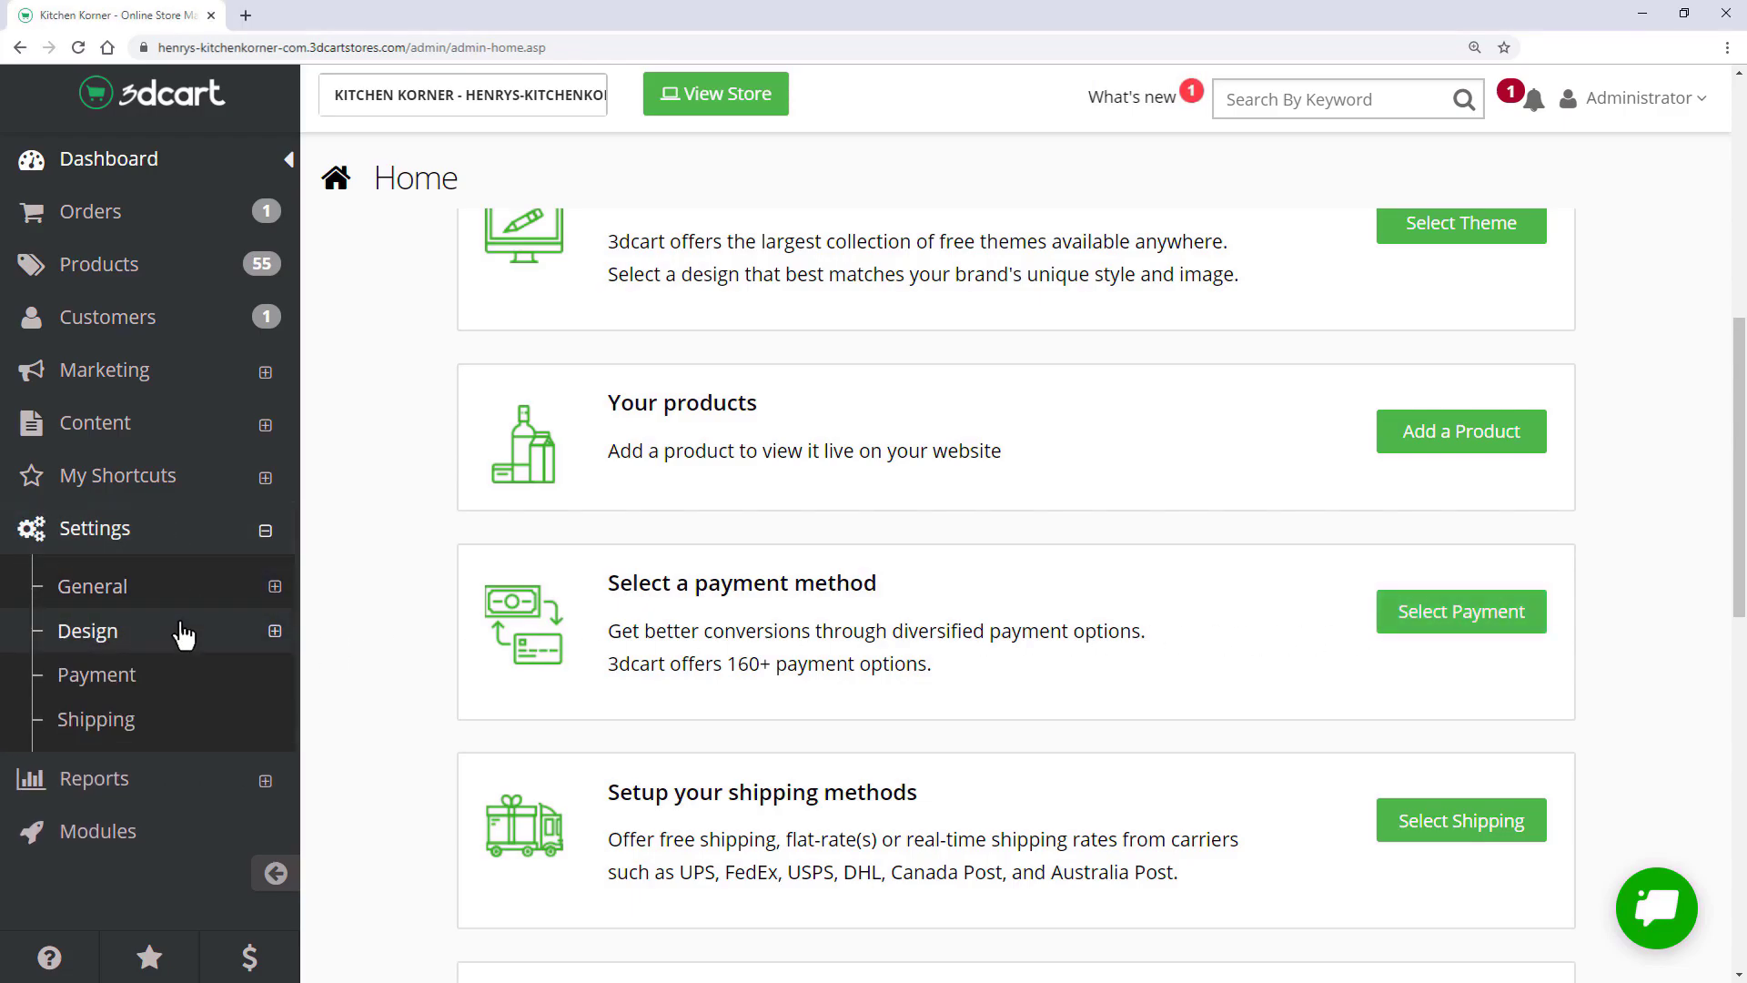
pyautogui.click(196, 682)
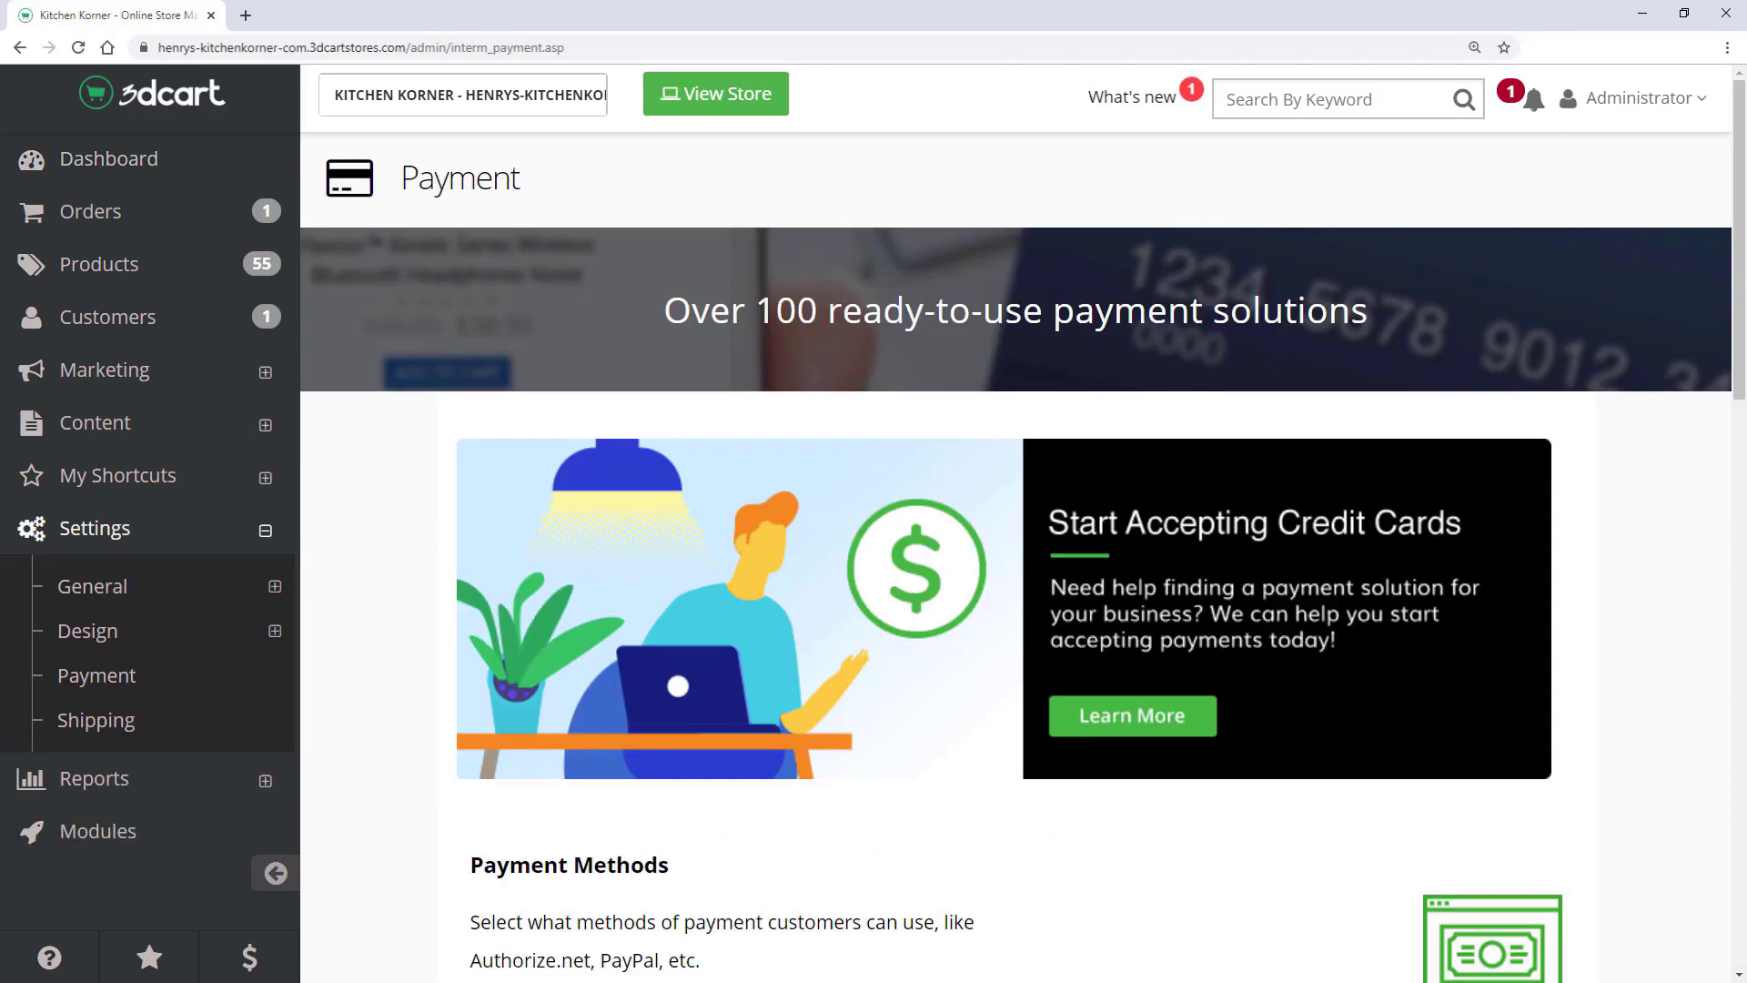
pyautogui.scroll(-3, 391, 804)
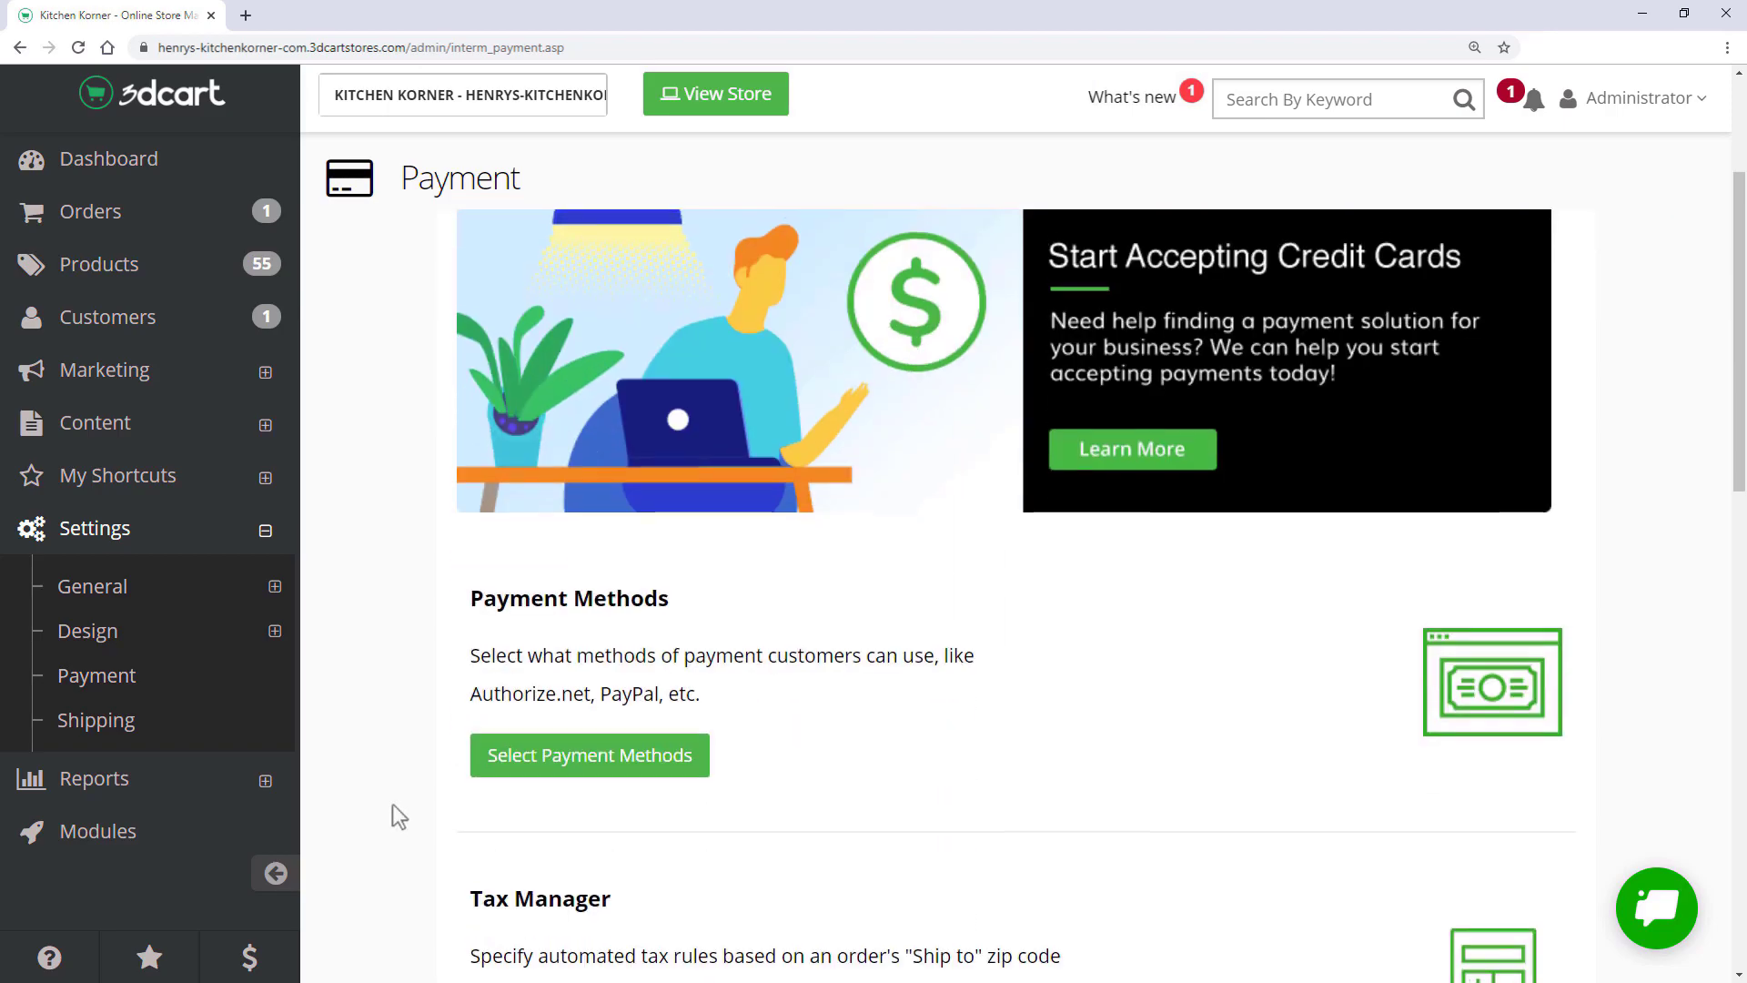
pyautogui.click(585, 764)
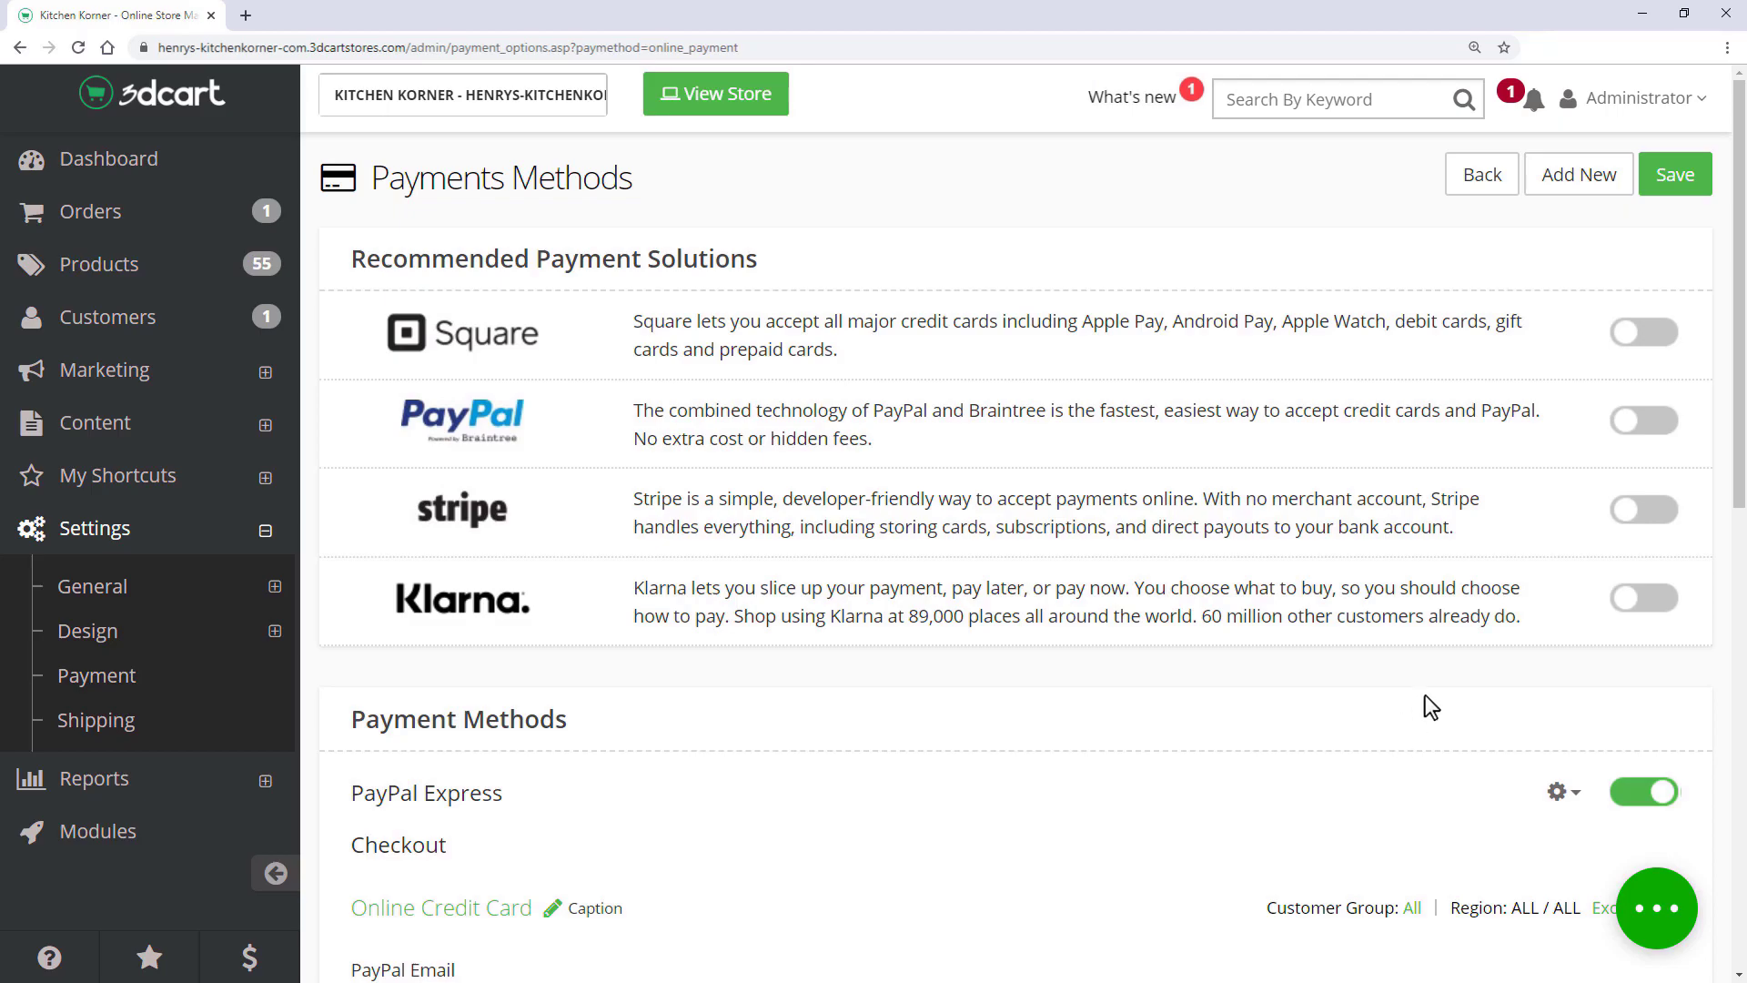
# - Switch Stripe on to preview its options, then switch it back off
pyautogui.click(1634, 512)
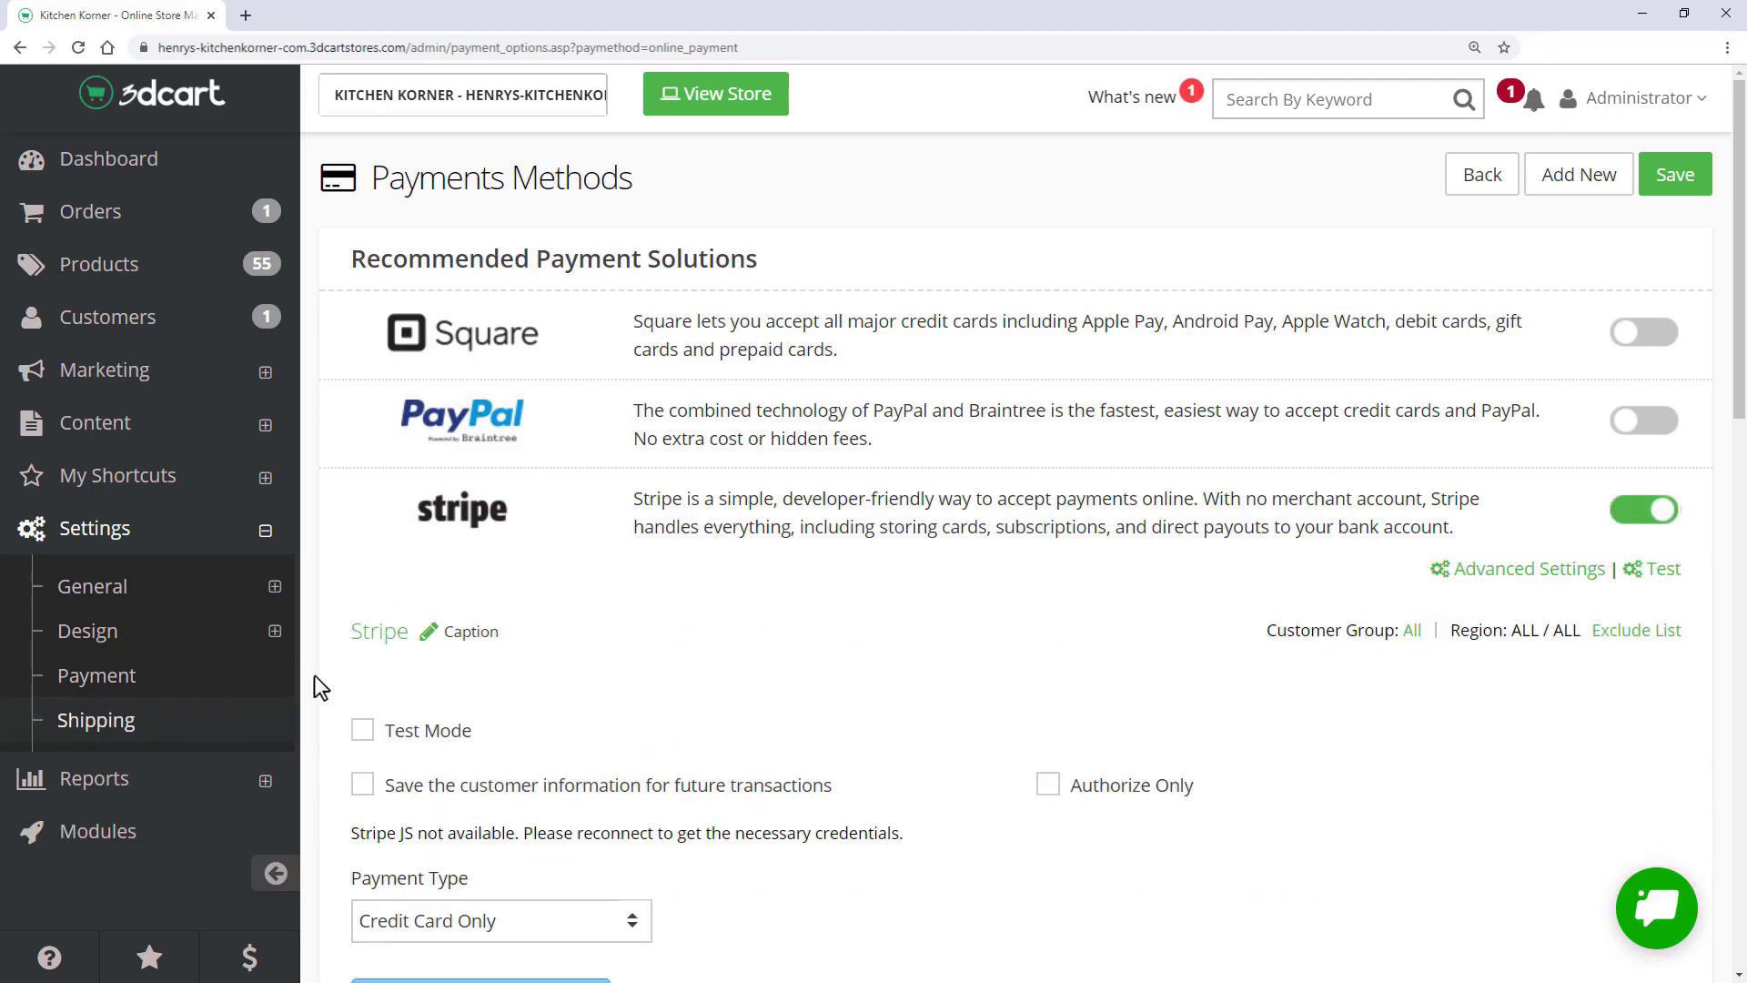
pyautogui.scroll(-3, 329, 678)
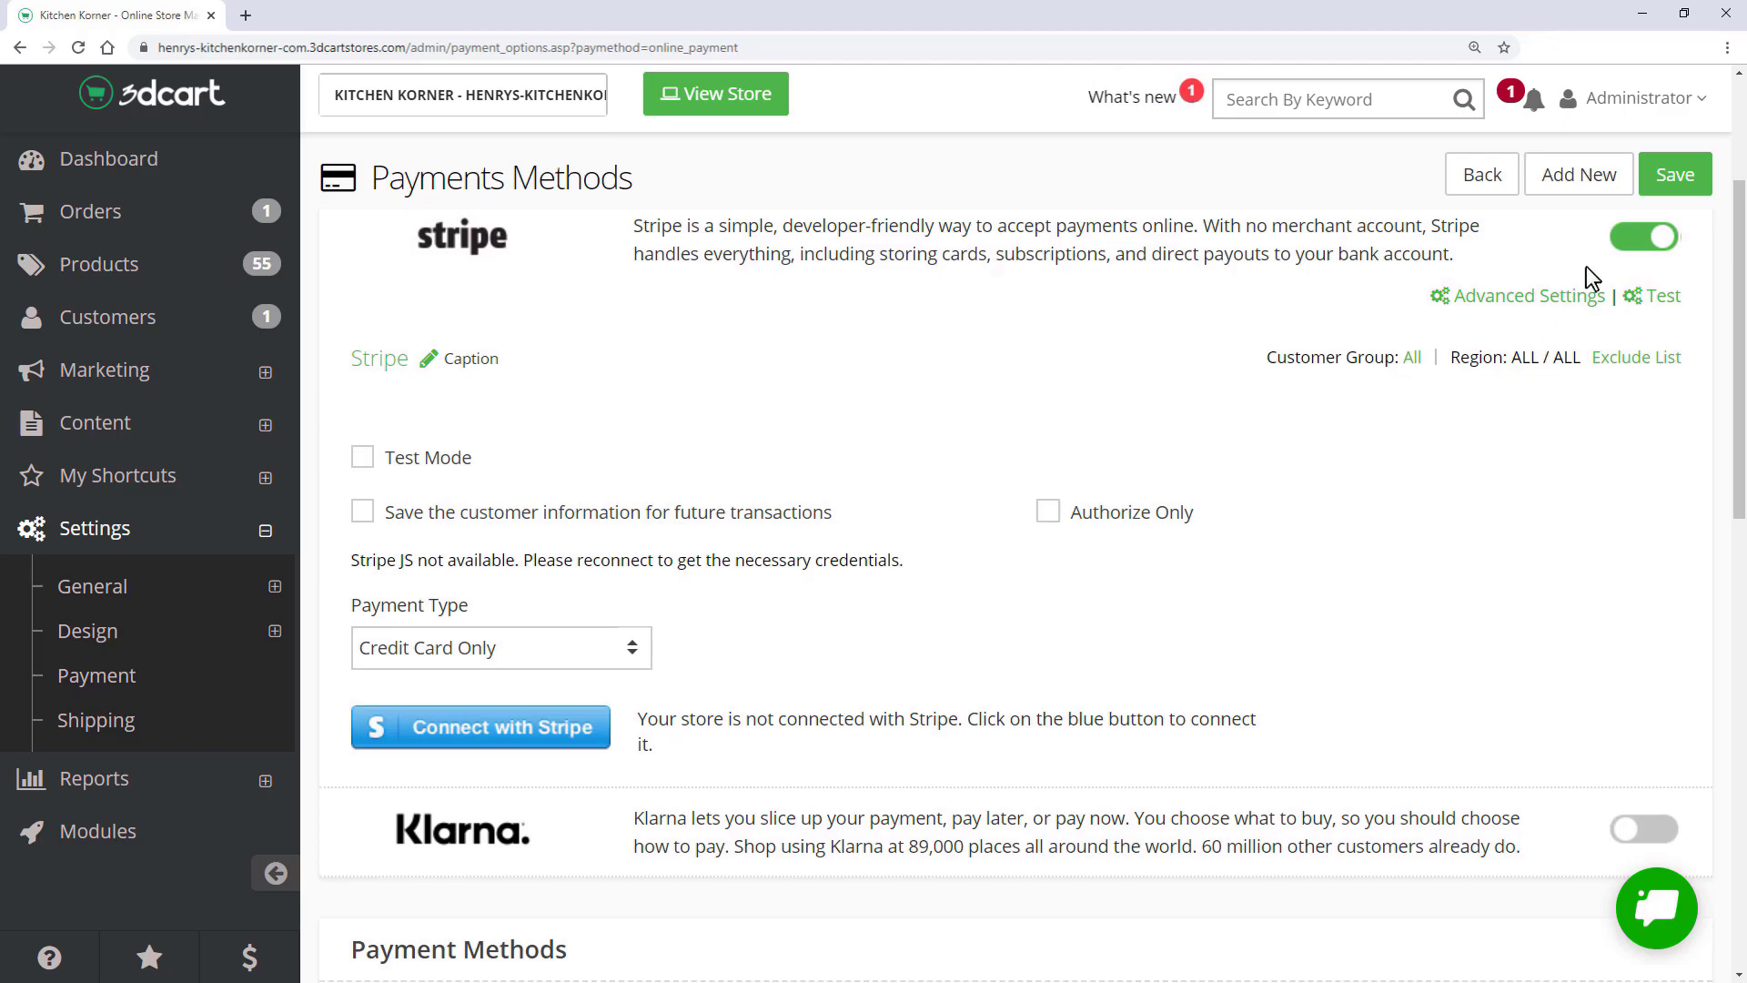
pyautogui.click(1643, 237)
pyautogui.scroll(3, 1644, 236)
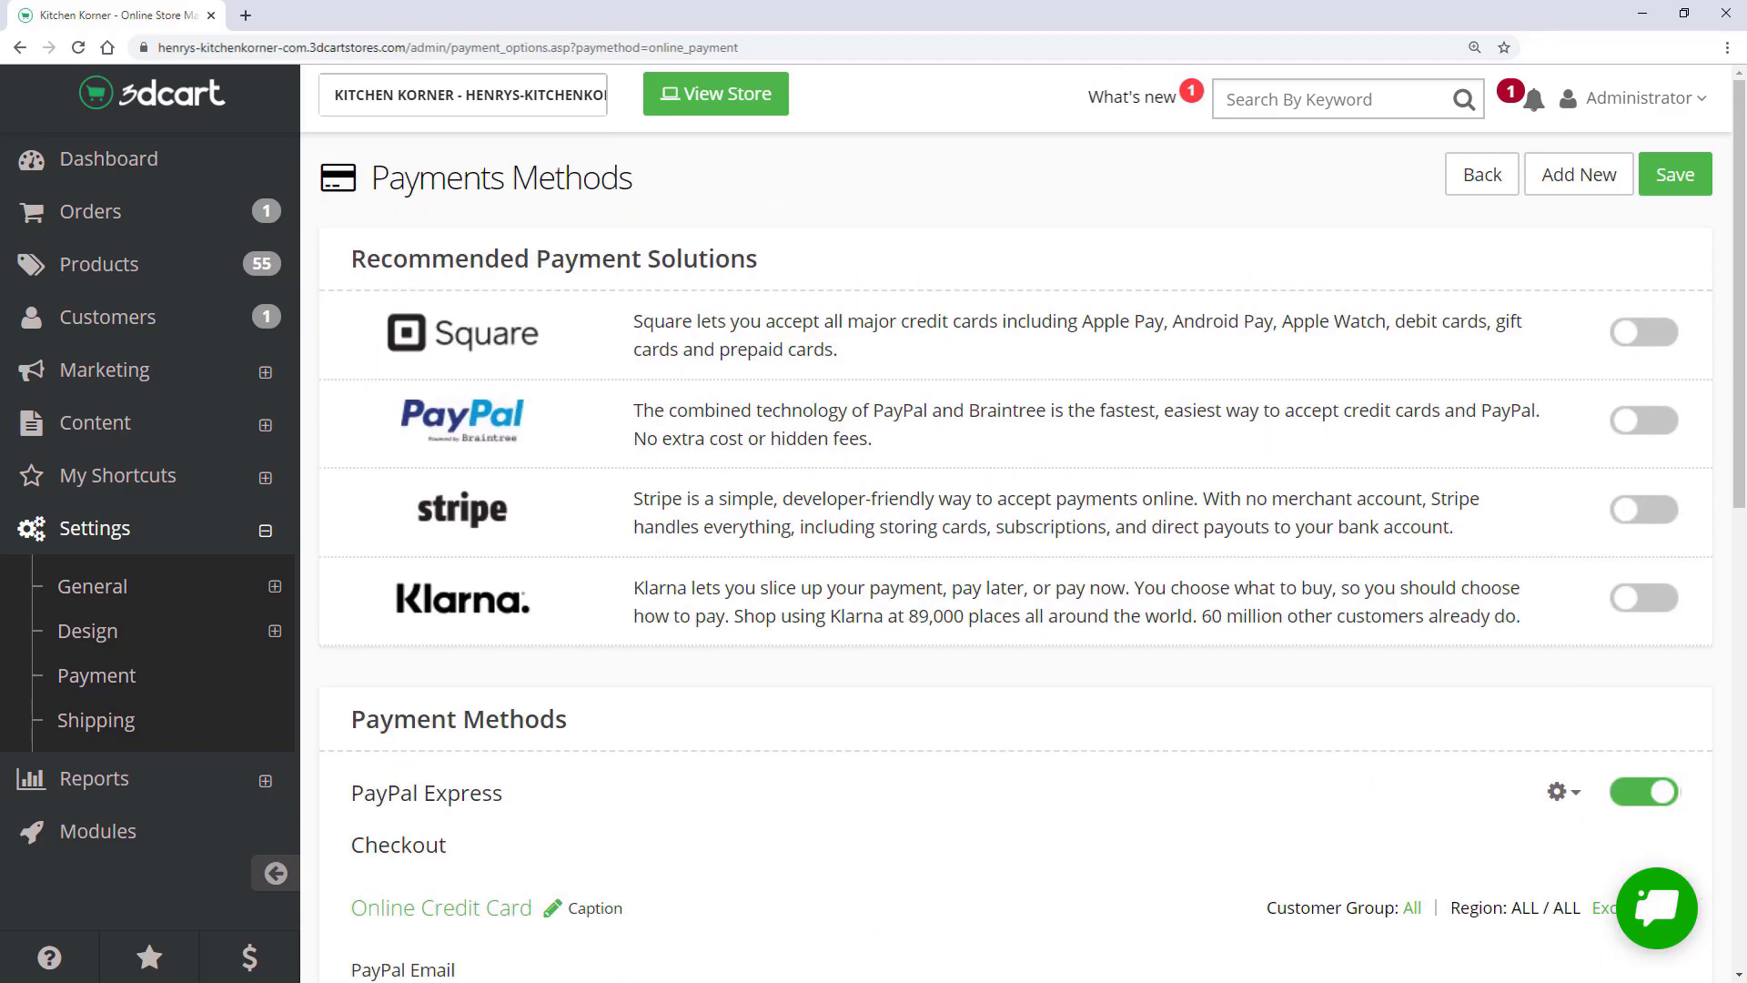
# - Enter the store's PayPal account e-mail in the PayPal Express Checkout PayPal Email field
pyautogui.scroll(-3, 856, 571)
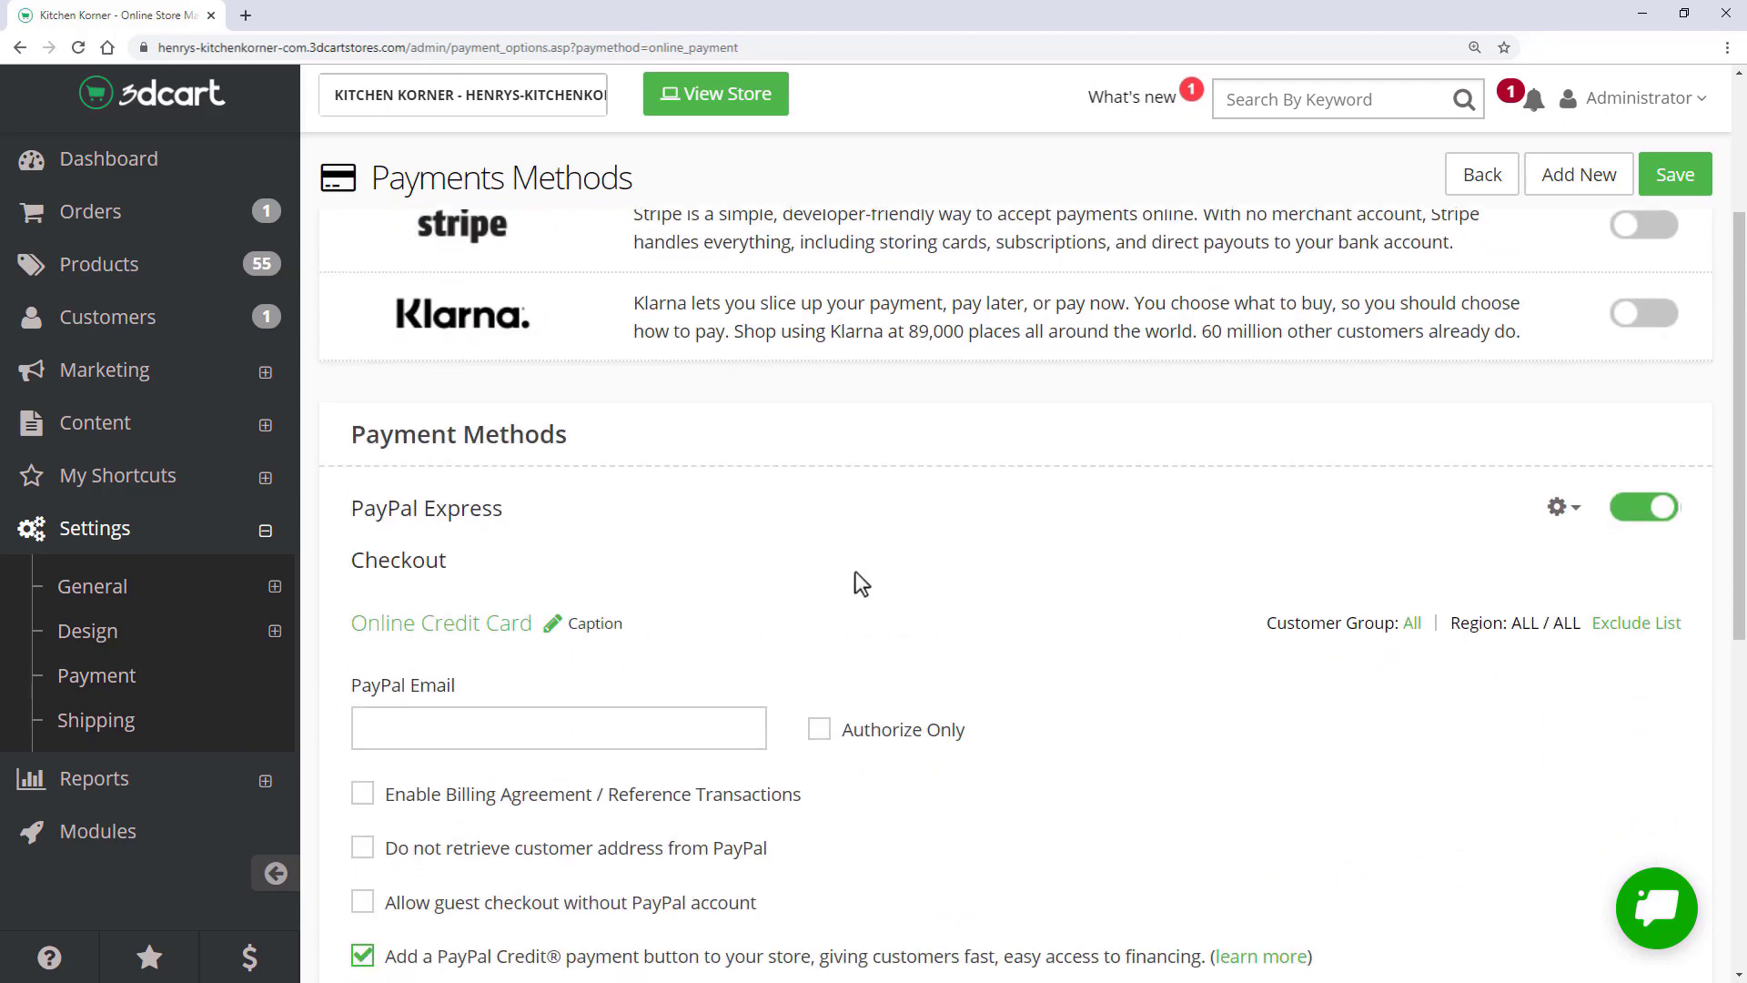
pyautogui.scroll(-3, 855, 572)
pyautogui.click(366, 471)
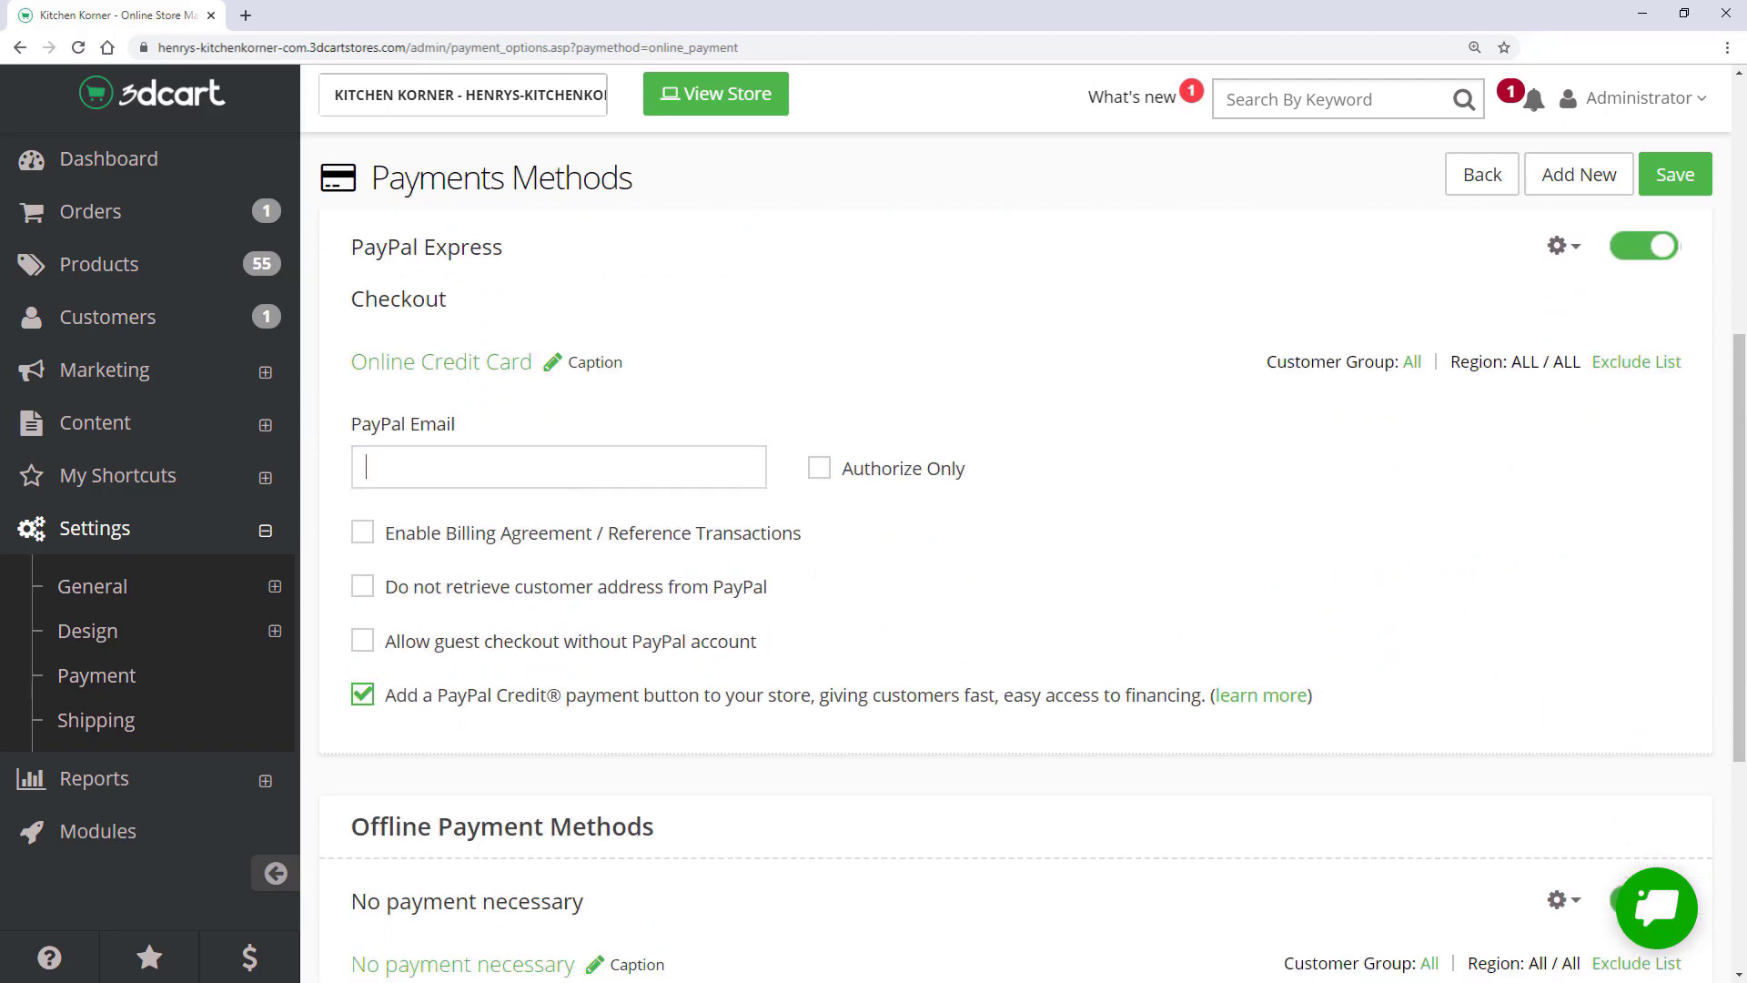
pyautogui.scroll(6, 1033, 534)
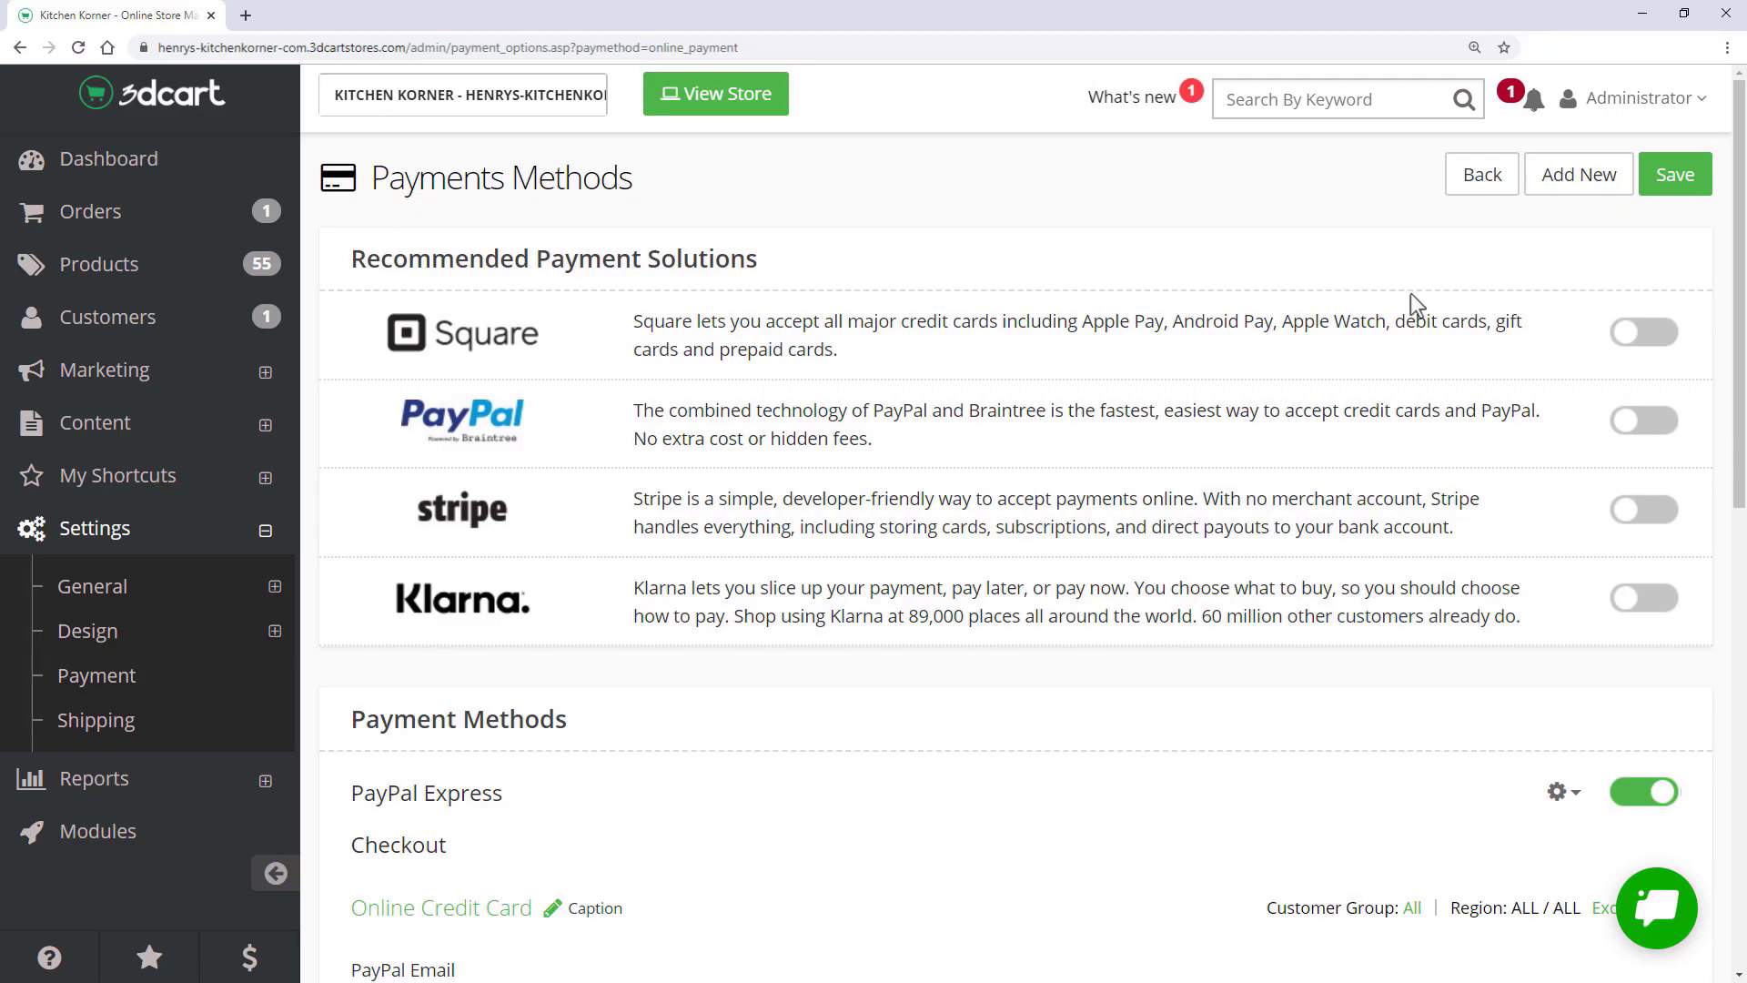
# - Add AUTHORIZENET as a new online credit card gateway with Test Mode enabled
pyautogui.click(1574, 181)
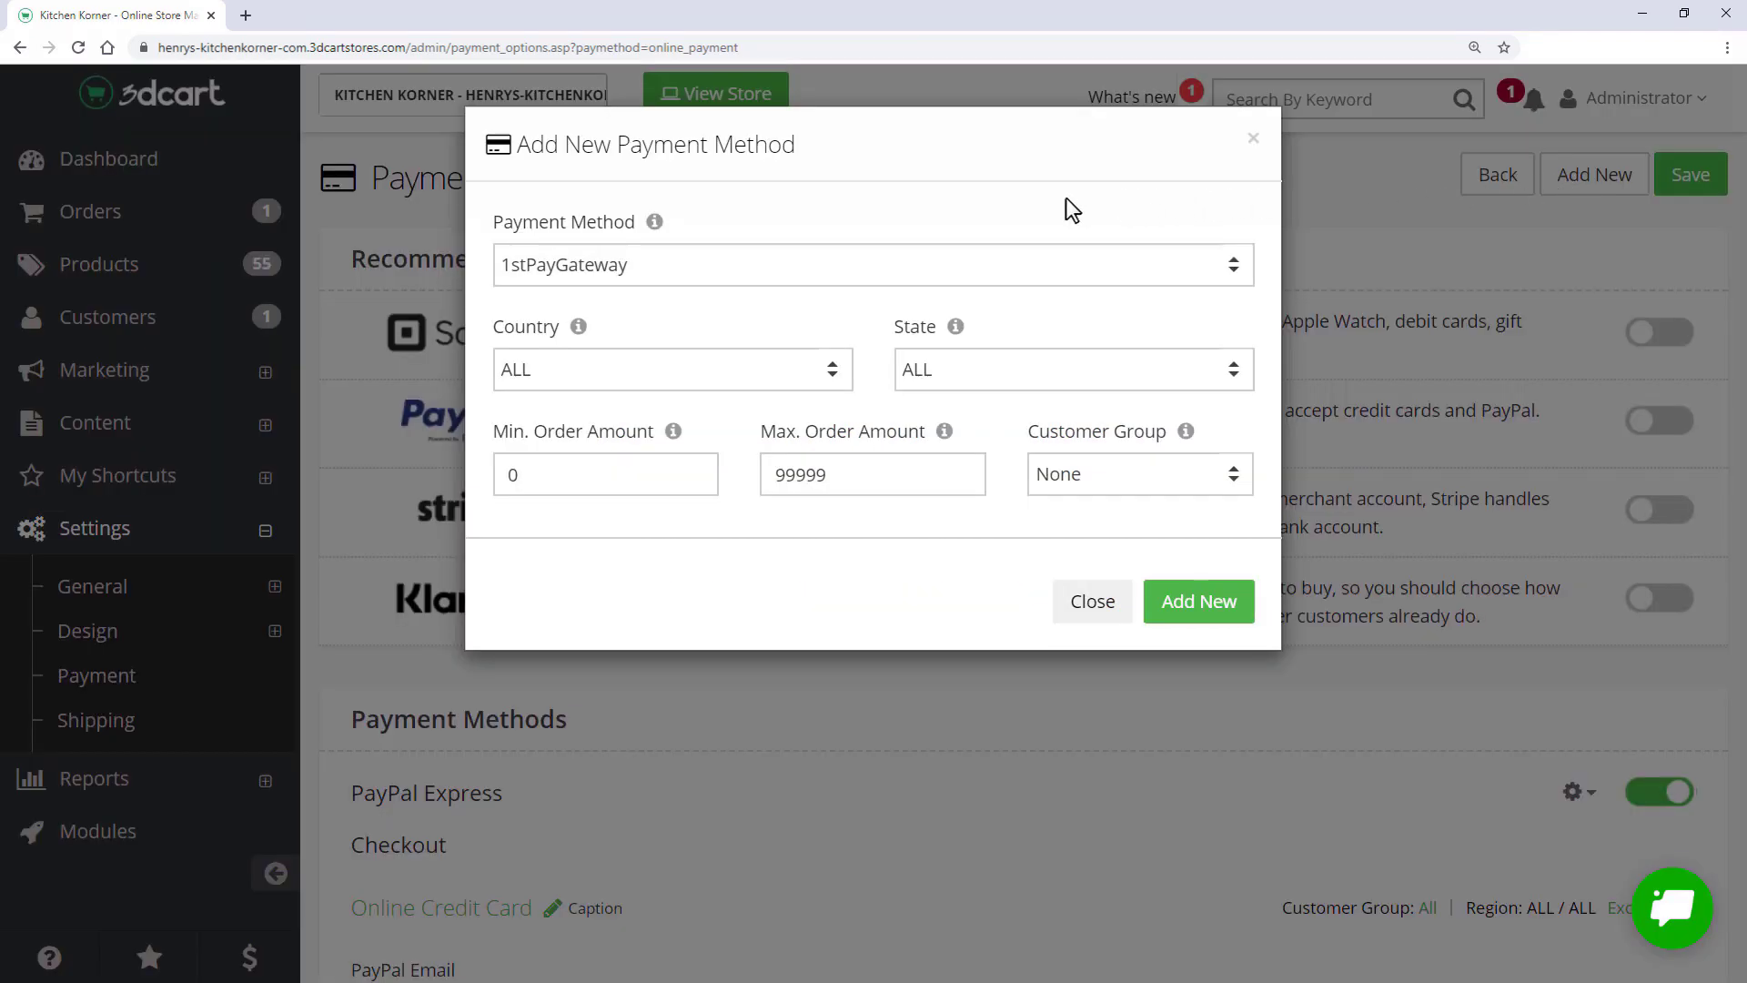
pyautogui.click(678, 273)
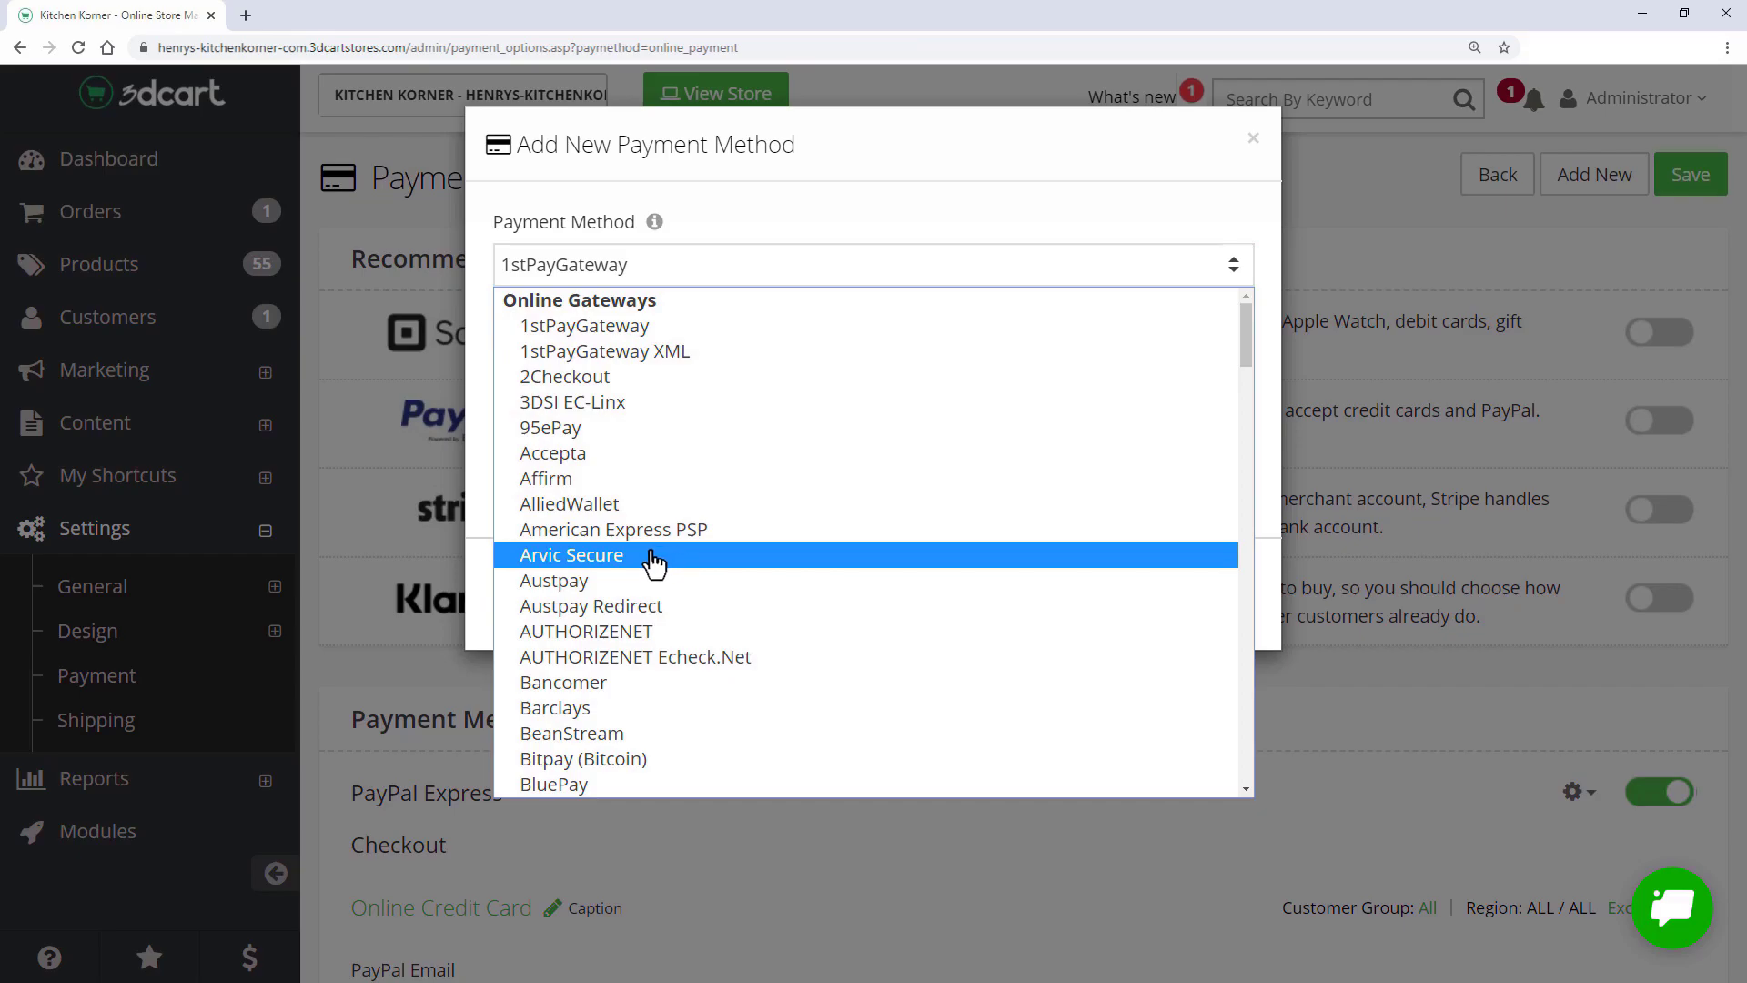
pyautogui.click(663, 631)
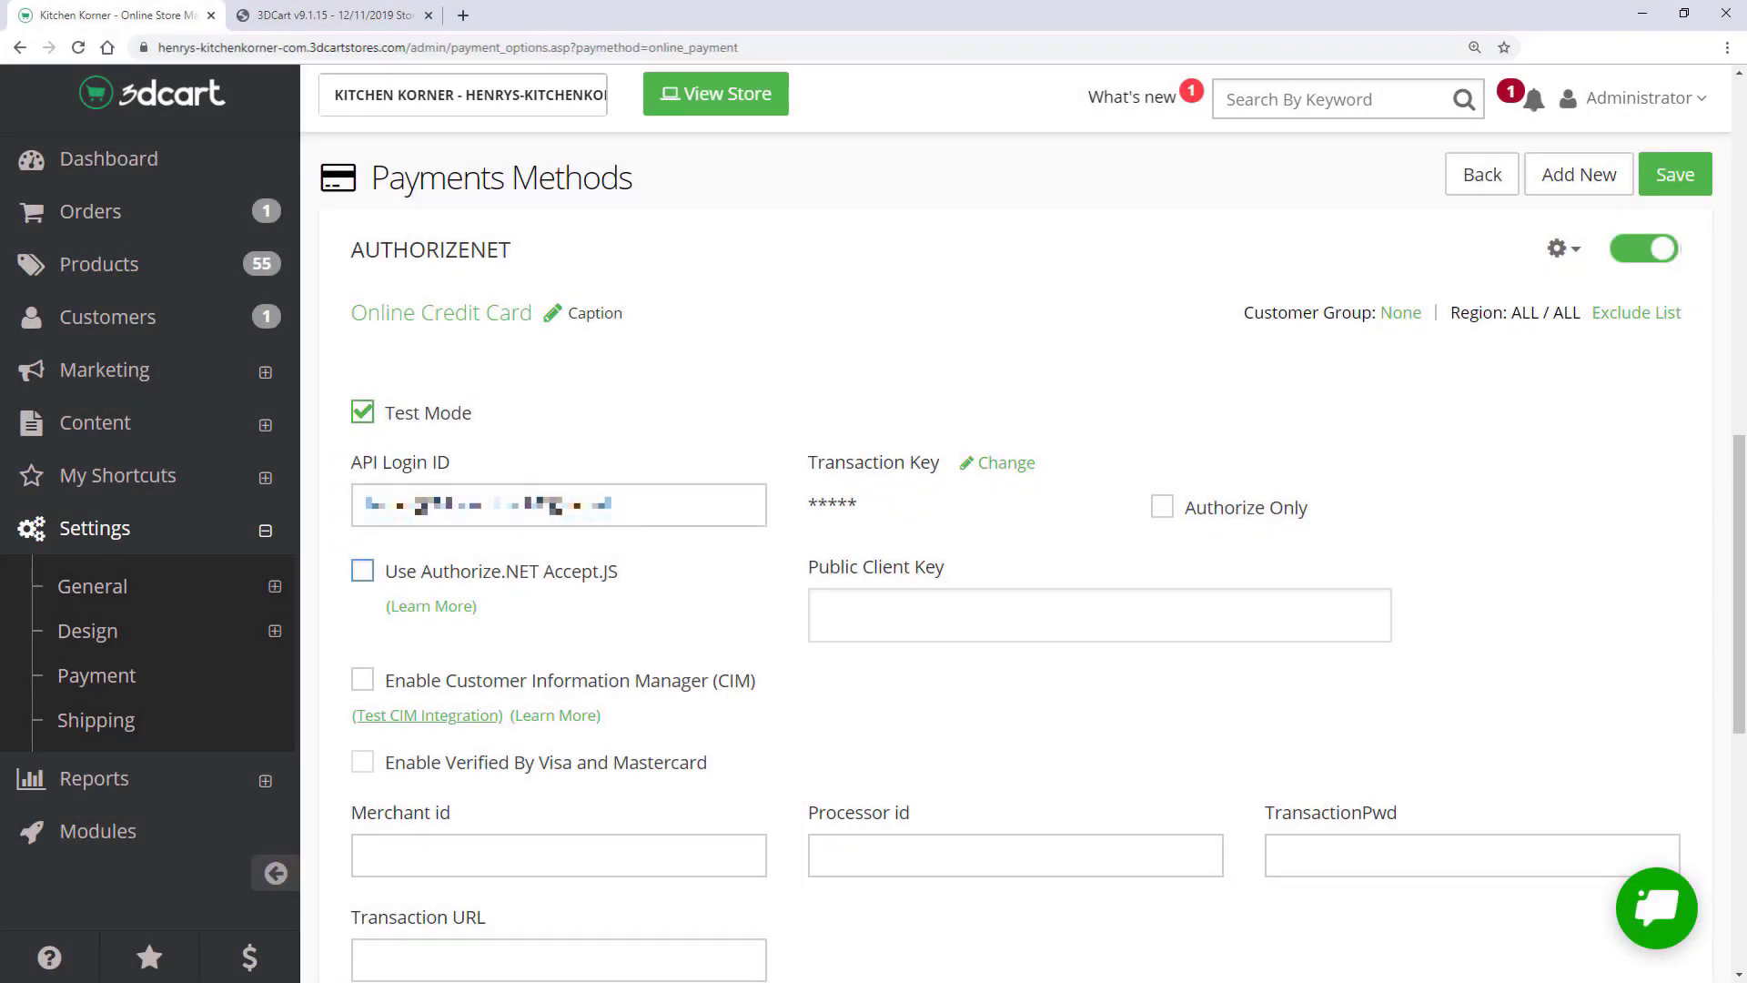
pyautogui.scroll(12, 1526, 293)
pyautogui.click(1567, 181)
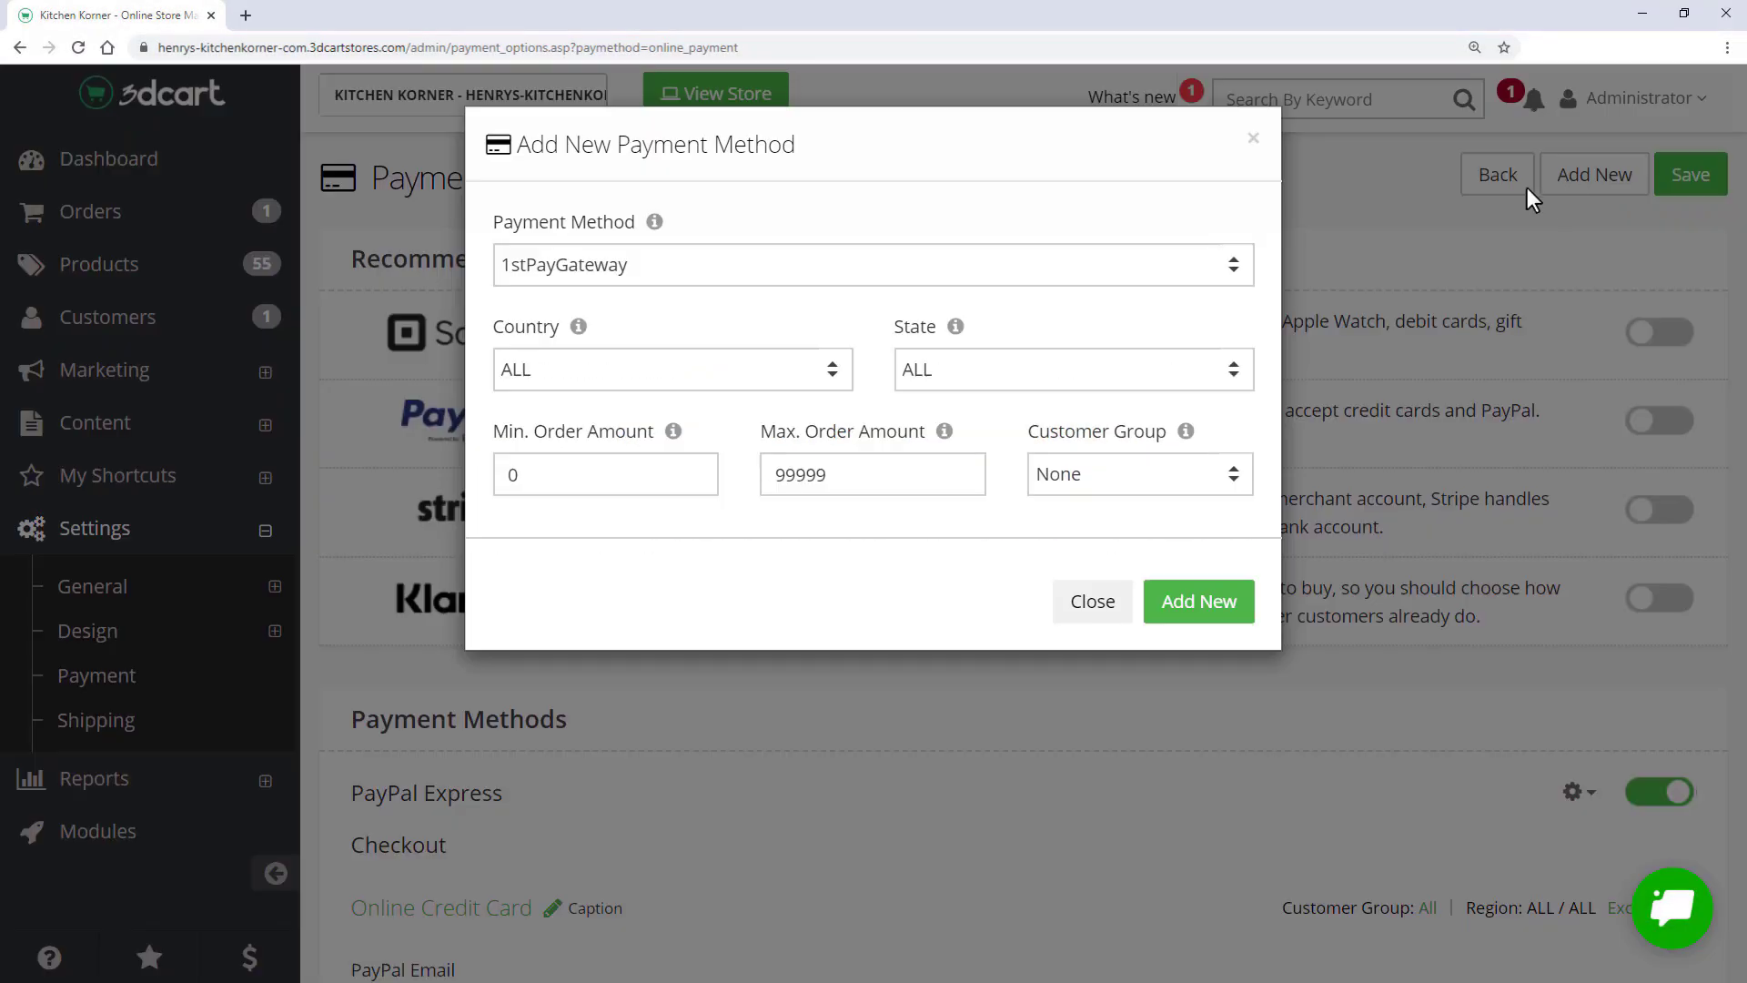
pyautogui.click(794, 282)
pyautogui.moveTo(1248, 351); pyautogui.dragTo(1247, 774)
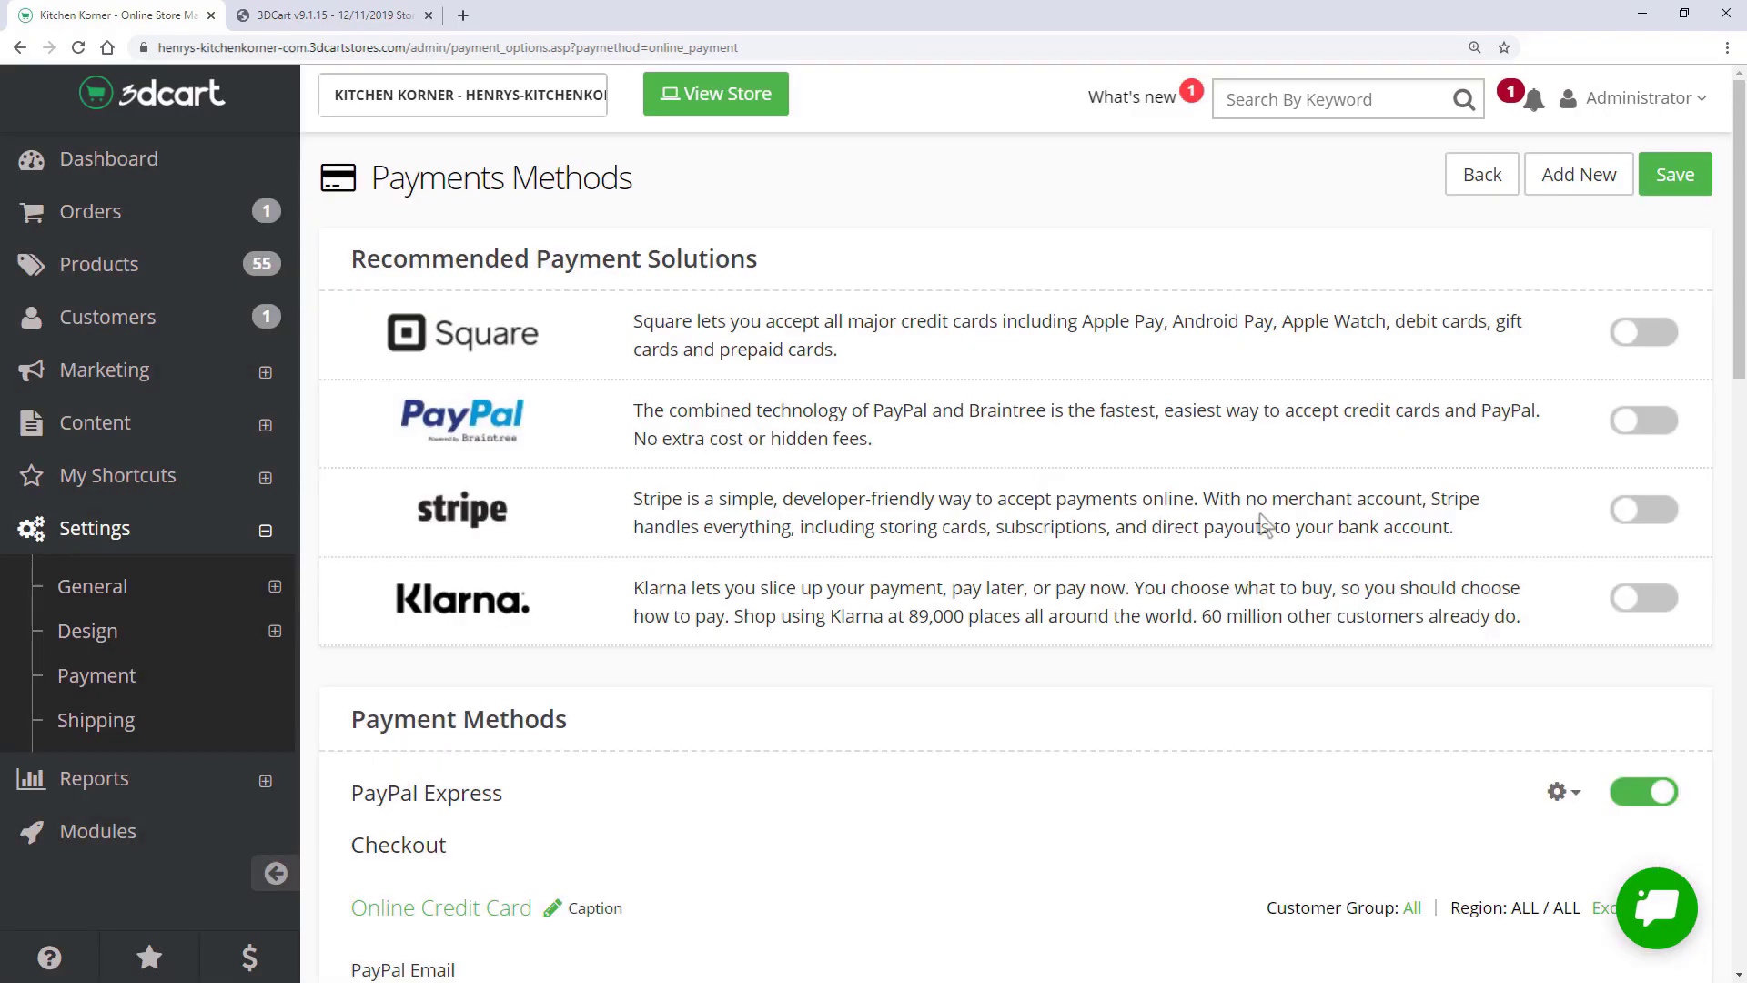
pyautogui.moveTo(1740, 209); pyautogui.dragTo(1740, 819)
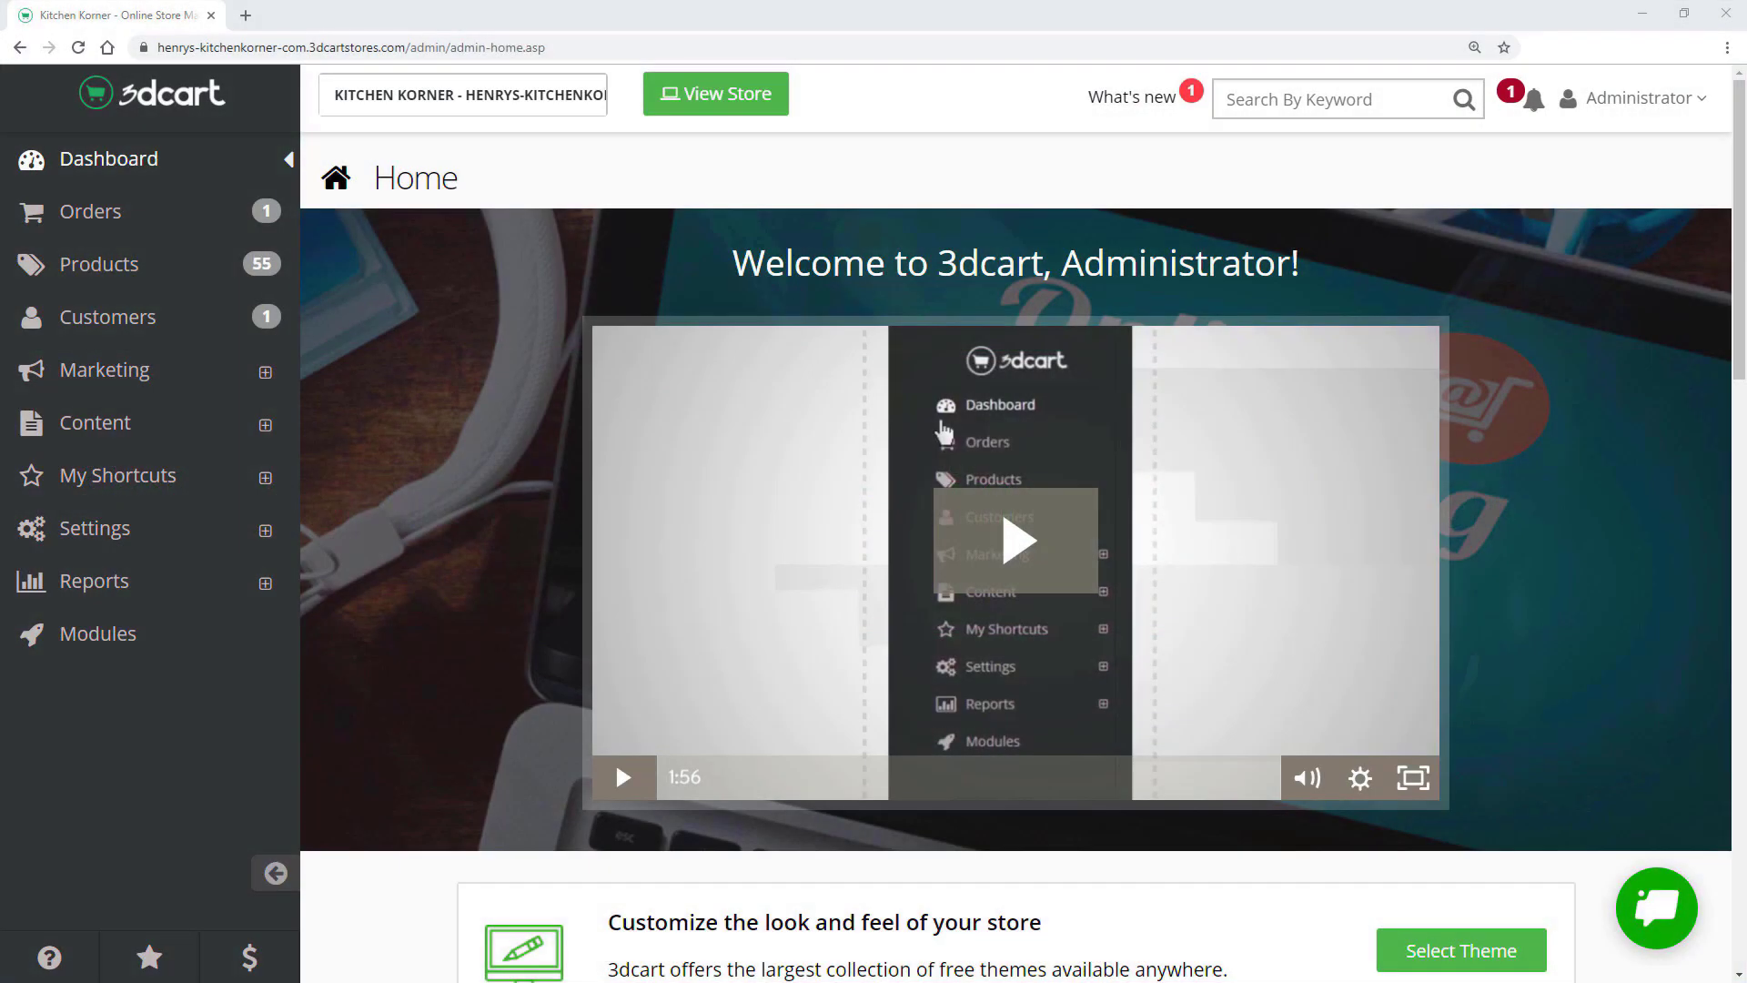
# - Go from Settings to the Shipping overview and open the detailed Shipping Settings page
pyautogui.scroll(-8, 1015, 561)
pyautogui.scroll(-1, 1015, 560)
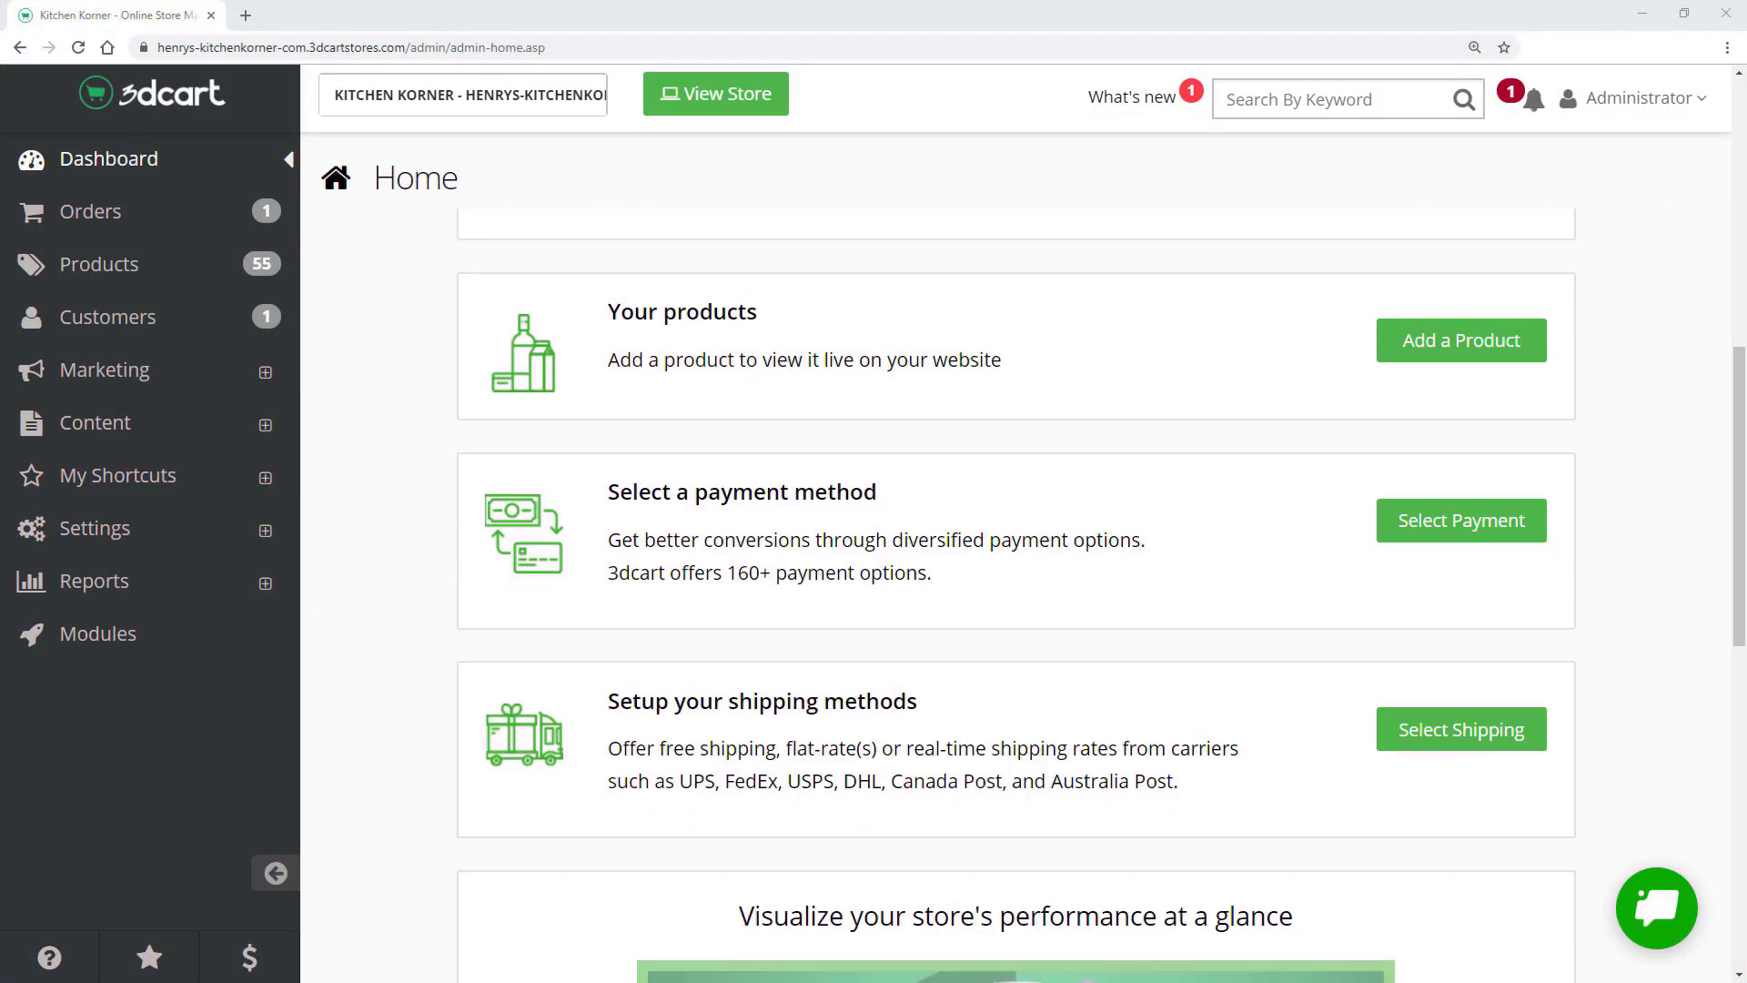
pyautogui.scroll(-2, 1014, 561)
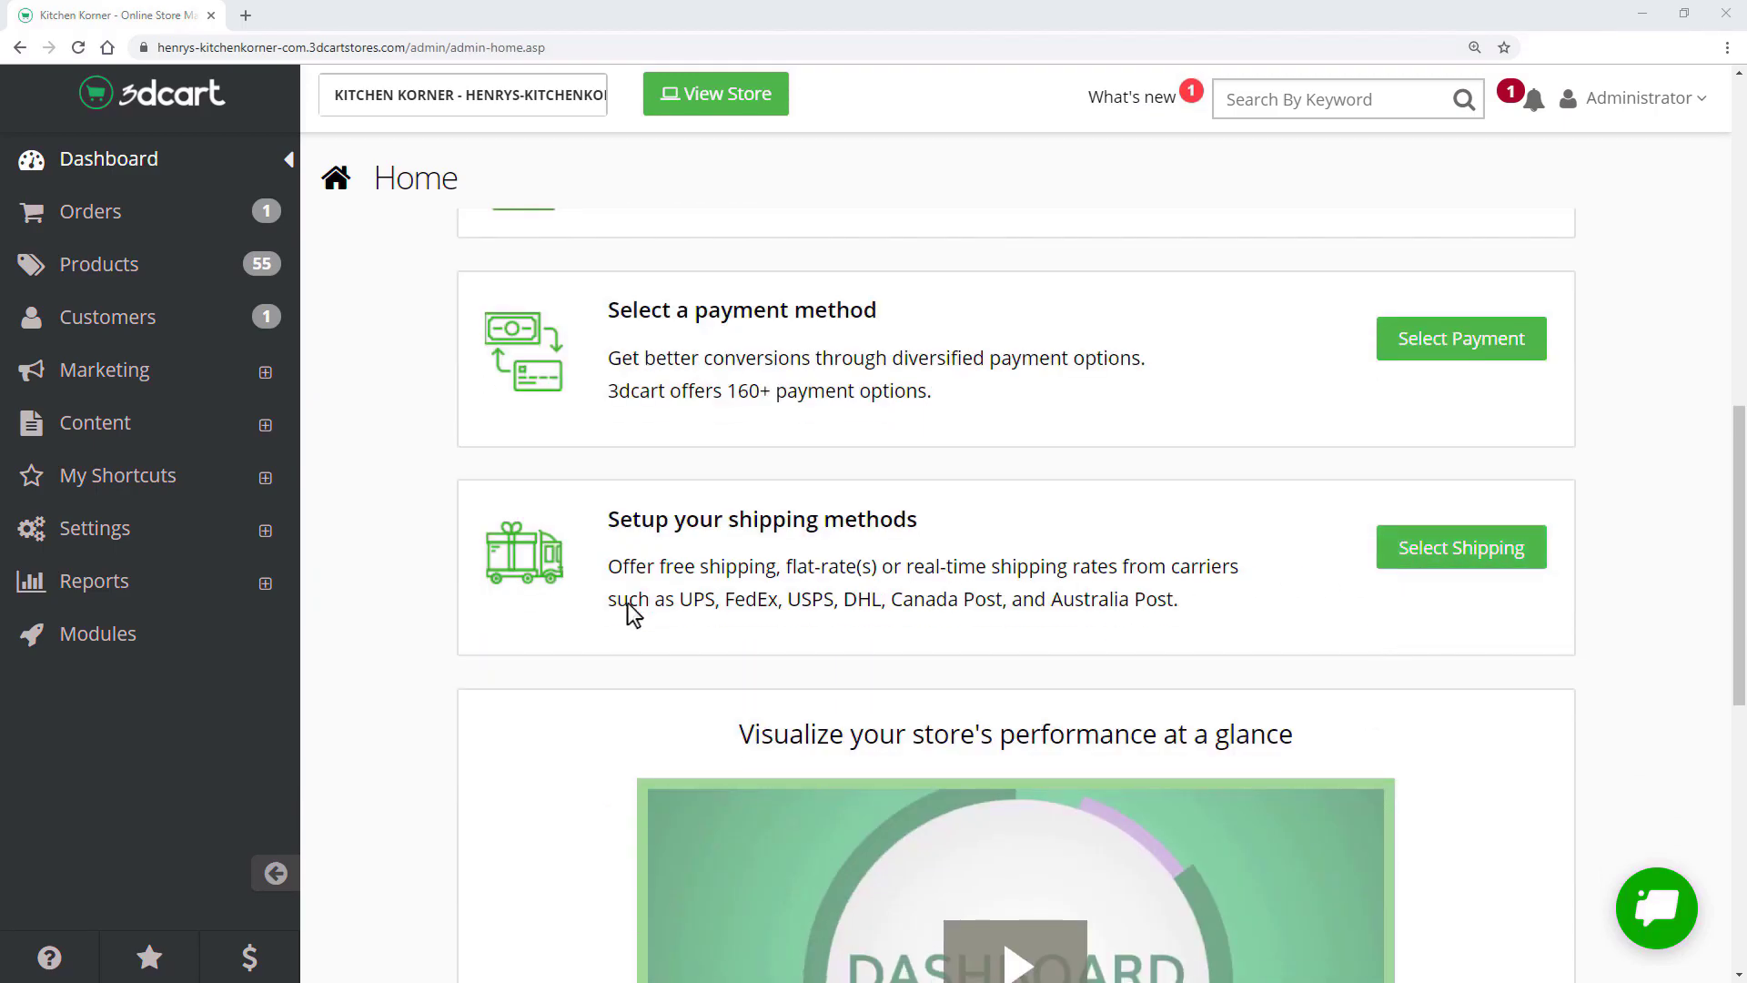
pyautogui.click(158, 544)
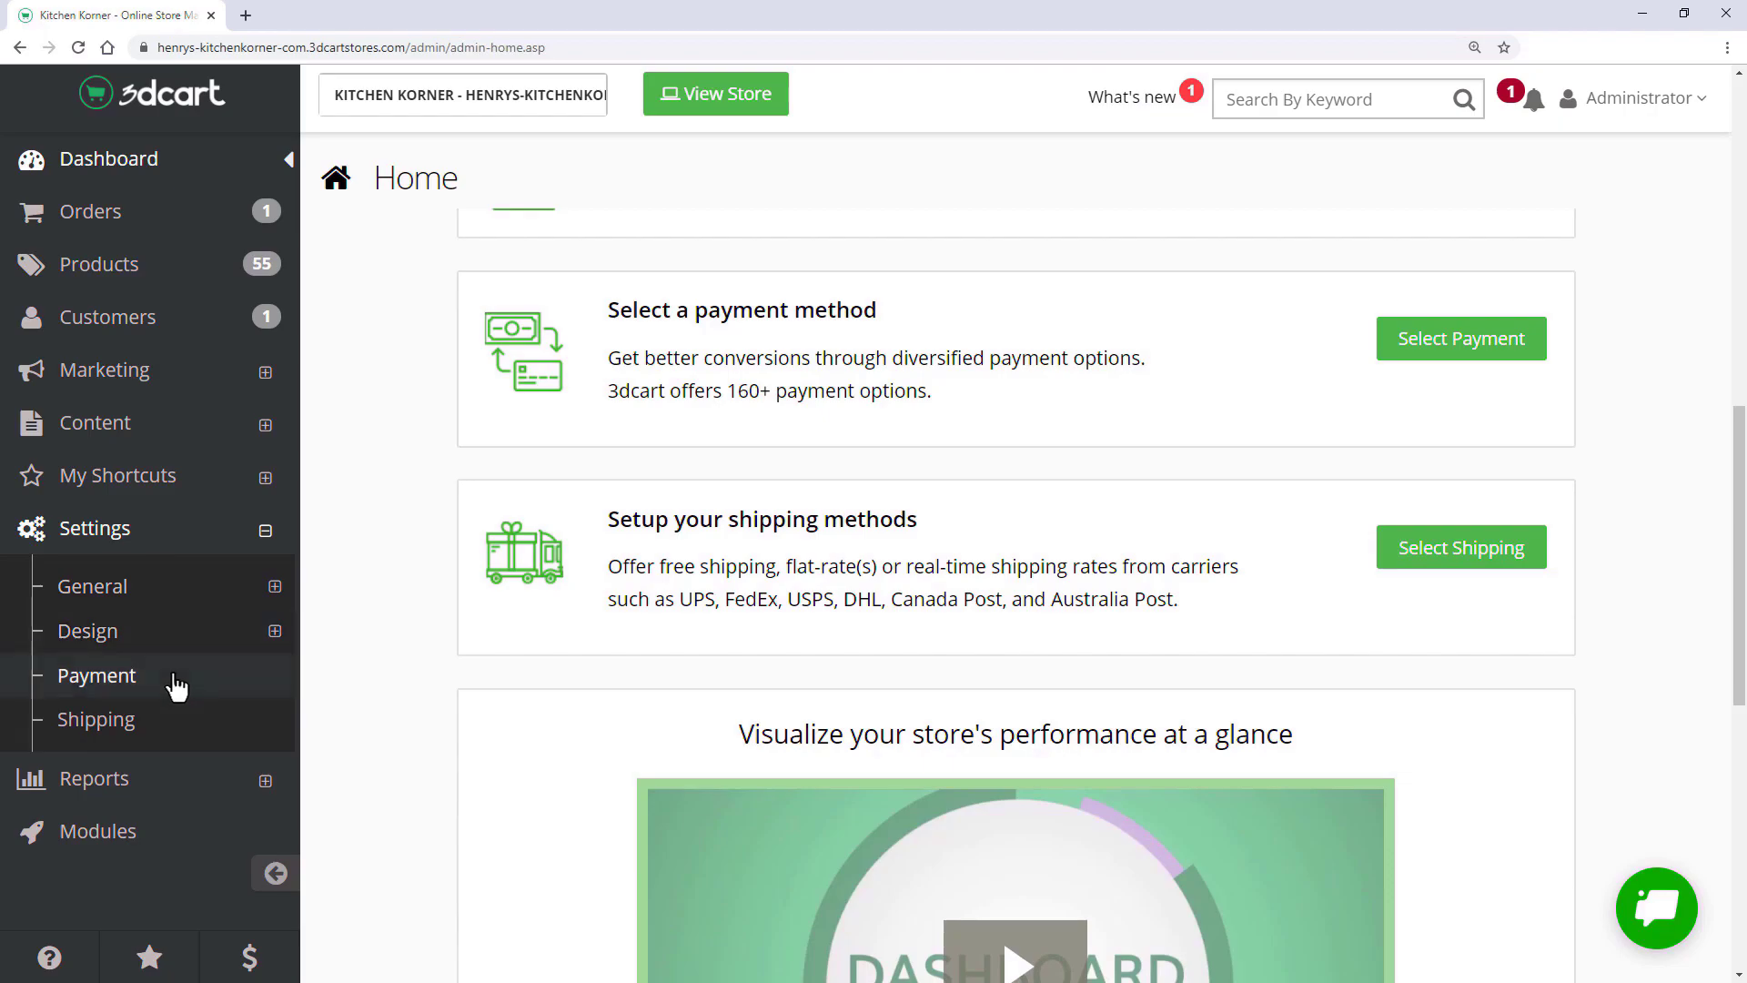
pyautogui.click(182, 732)
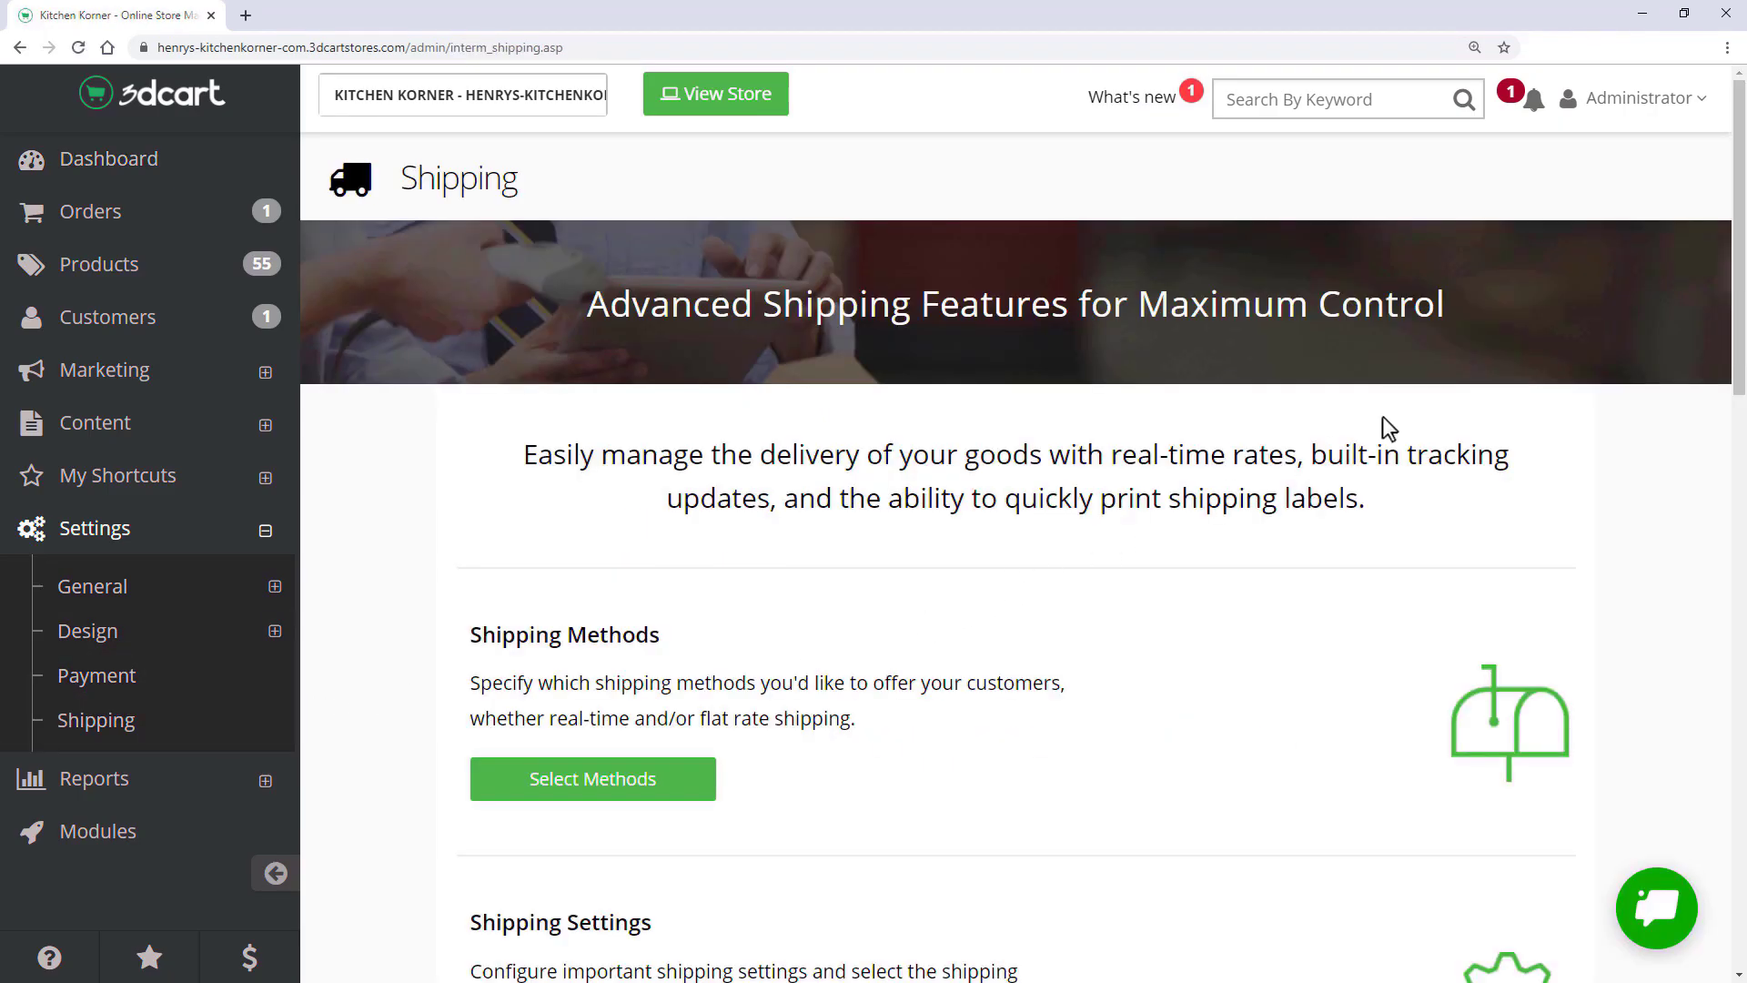
pyautogui.moveTo(1740, 296); pyautogui.dragTo(1740, 391)
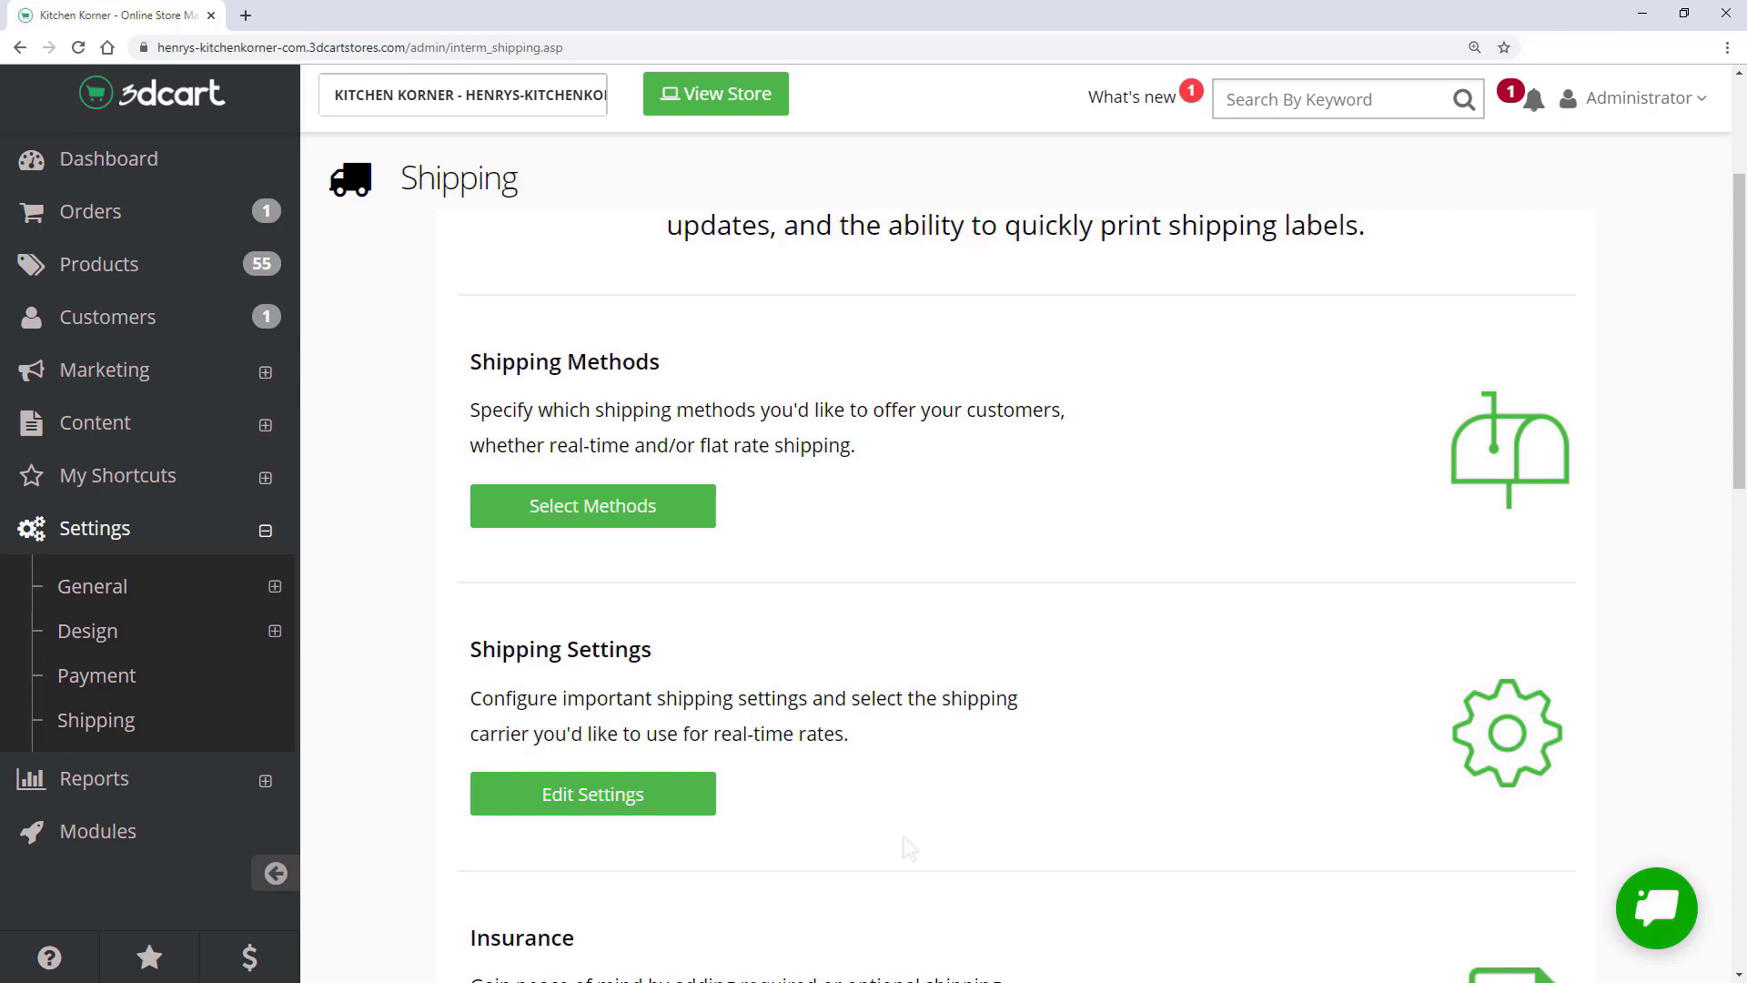
pyautogui.click(653, 806)
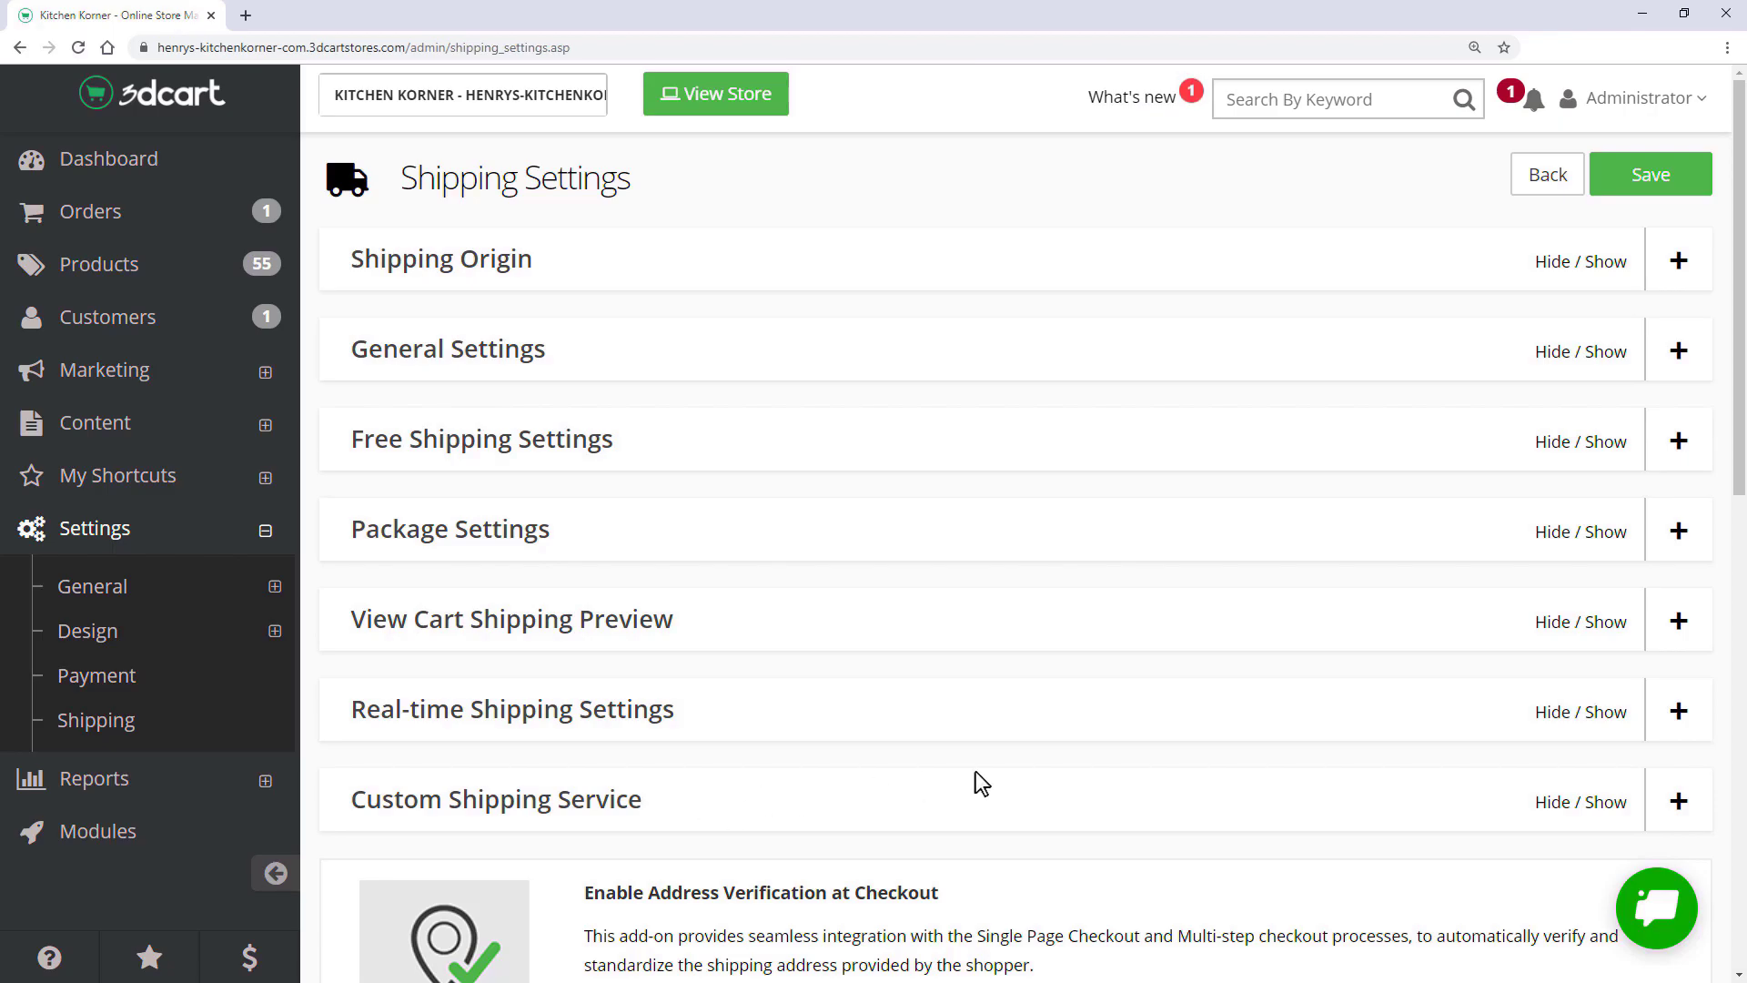
# - In real-time shipping carriers, enter and save the USPS account user ID
pyautogui.click(1678, 714)
pyautogui.moveTo(1740, 332); pyautogui.dragTo(1740, 452)
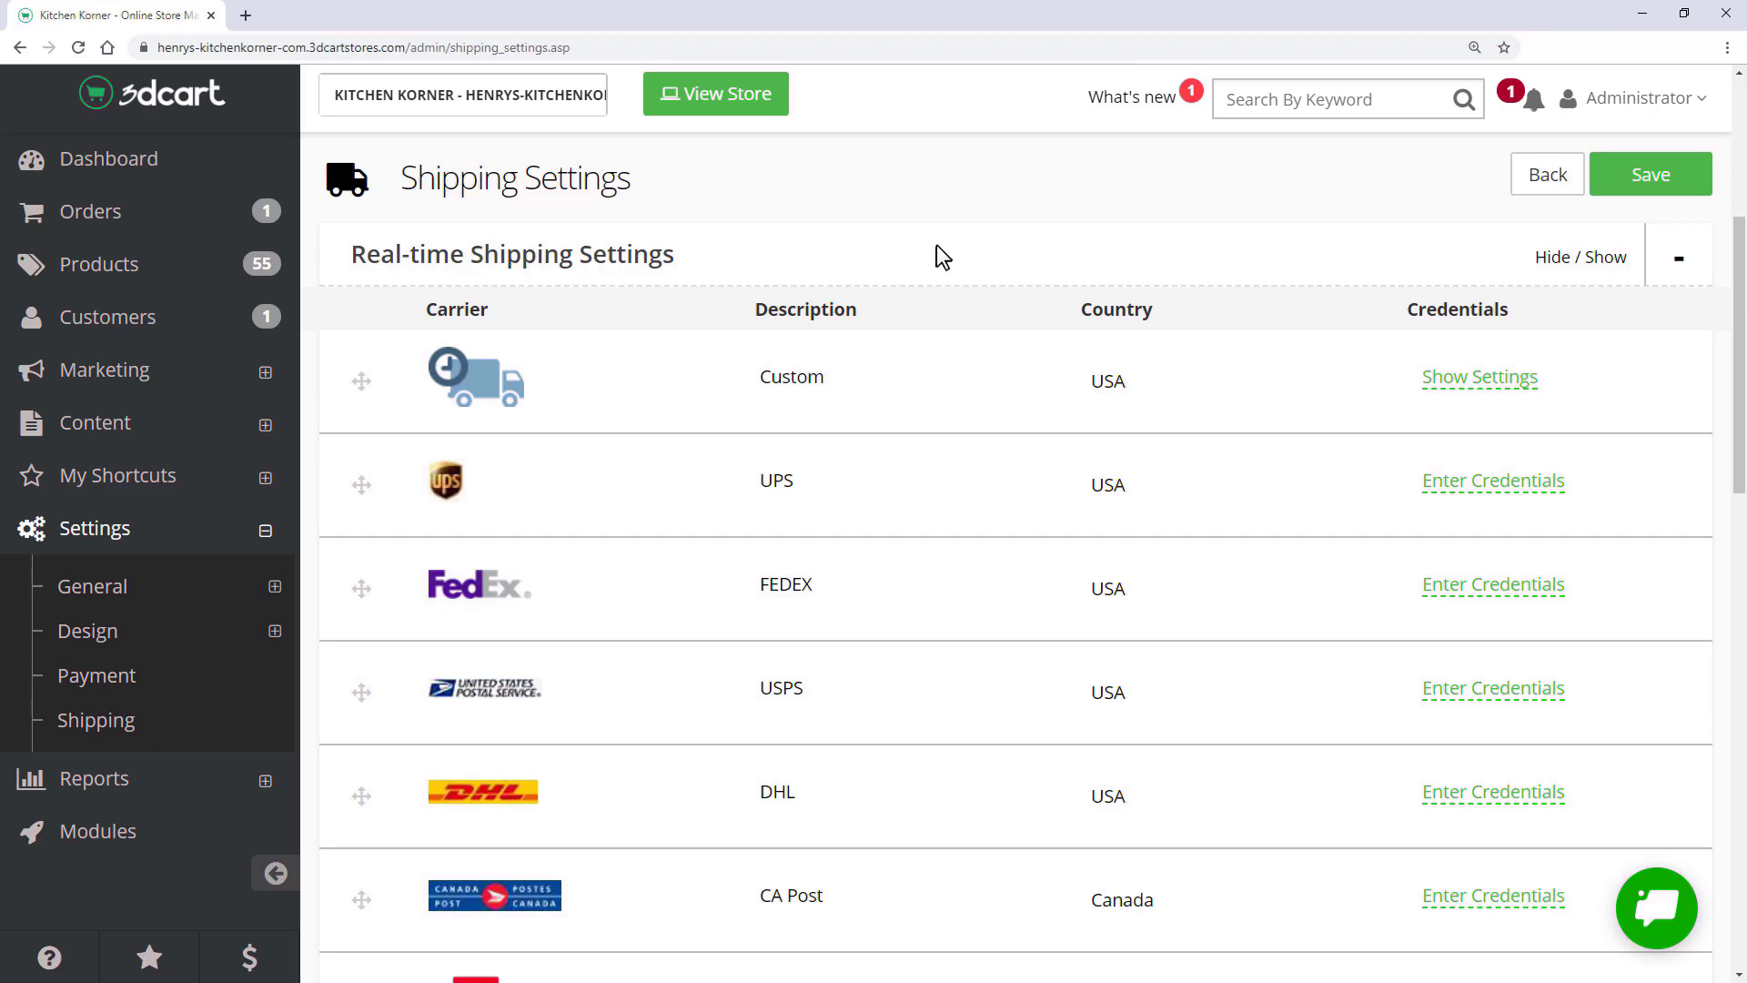
pyautogui.click(1460, 482)
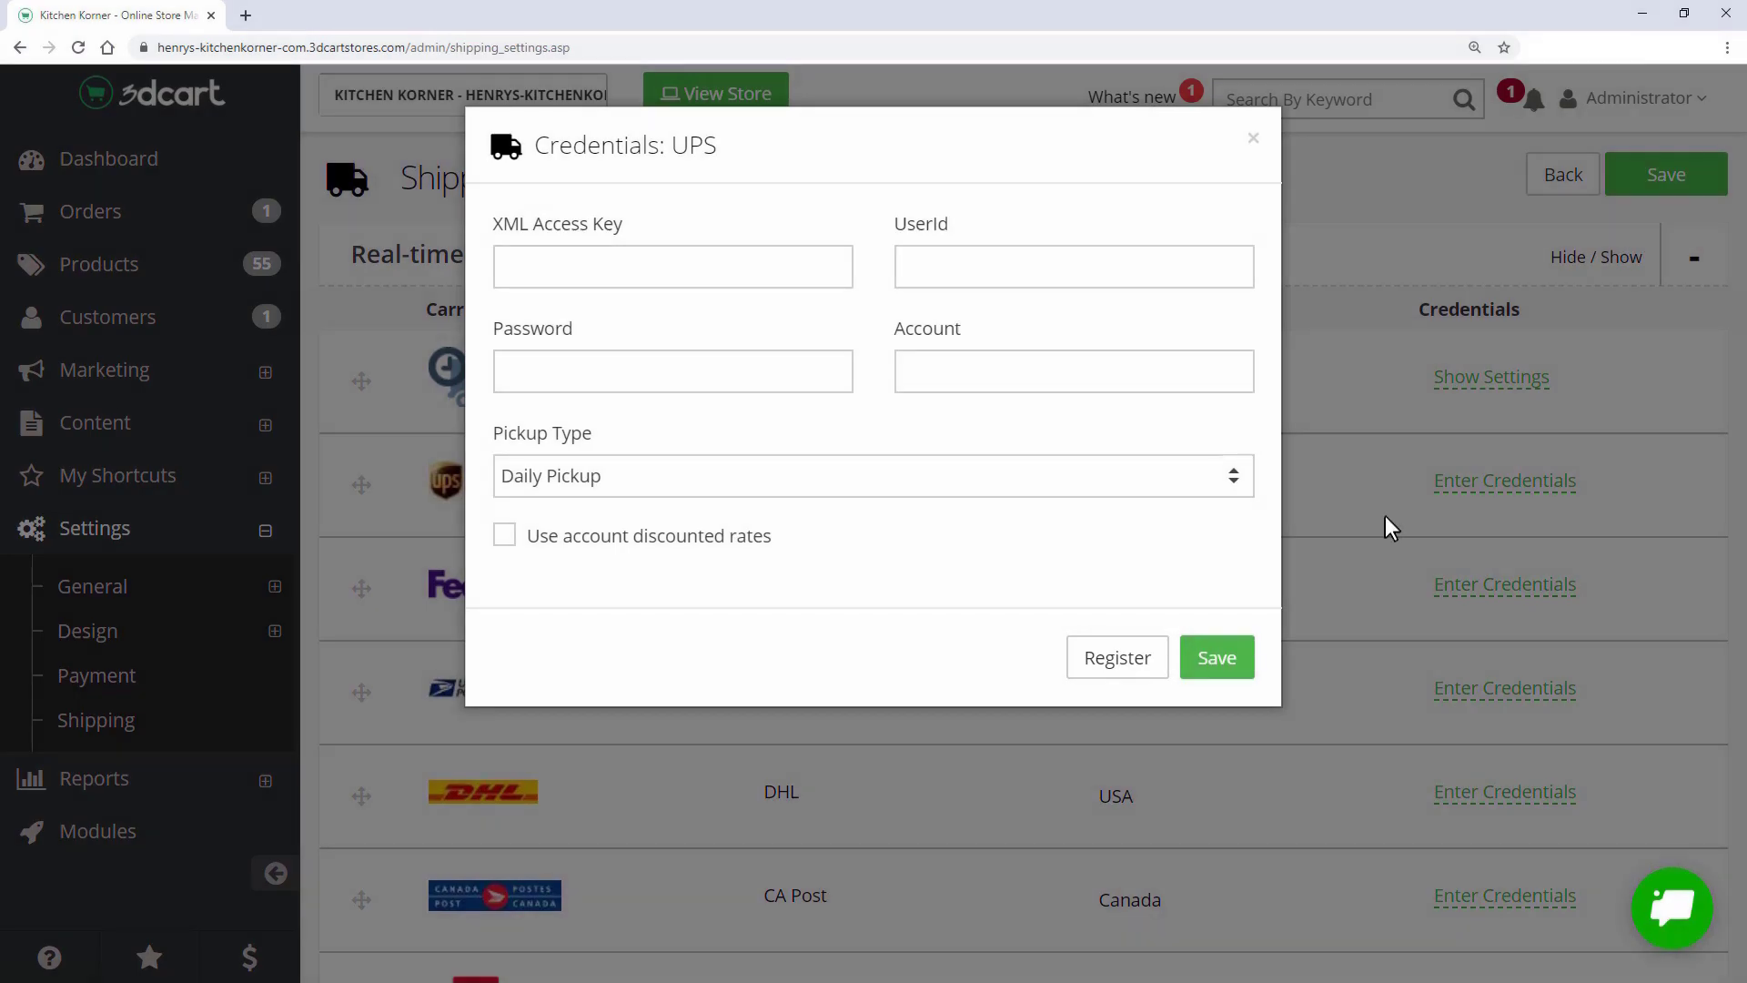
pyautogui.click(1385, 516)
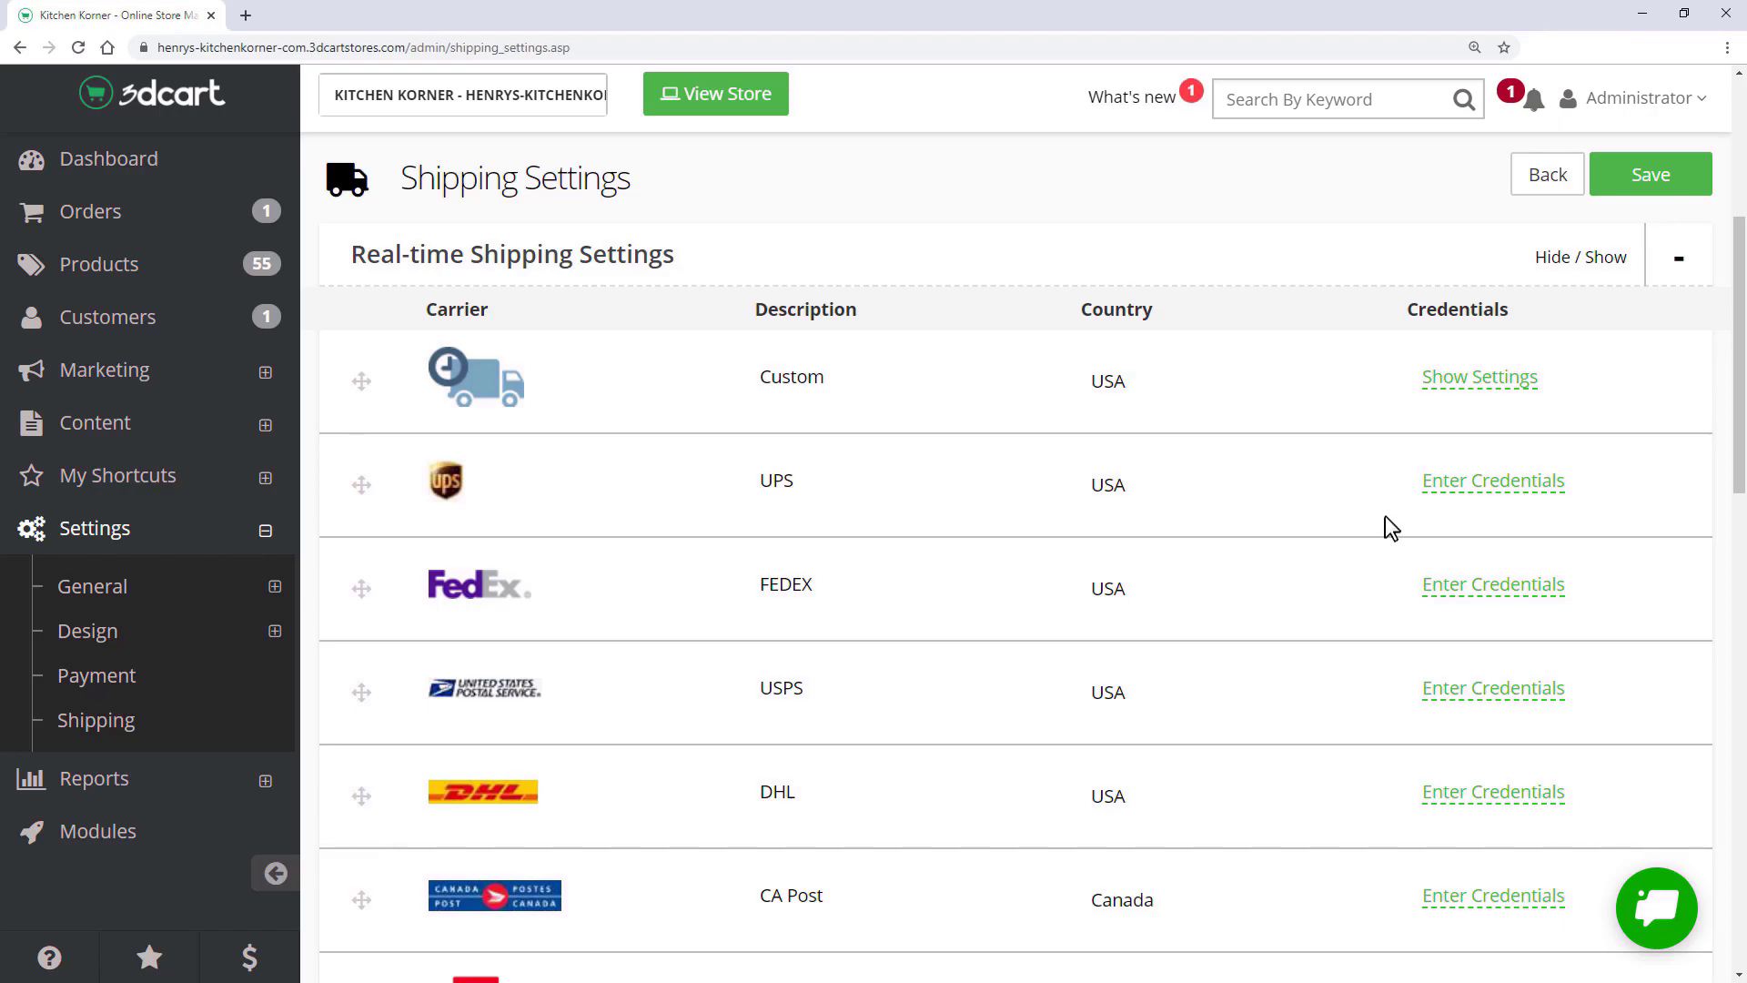
pyautogui.click(1478, 691)
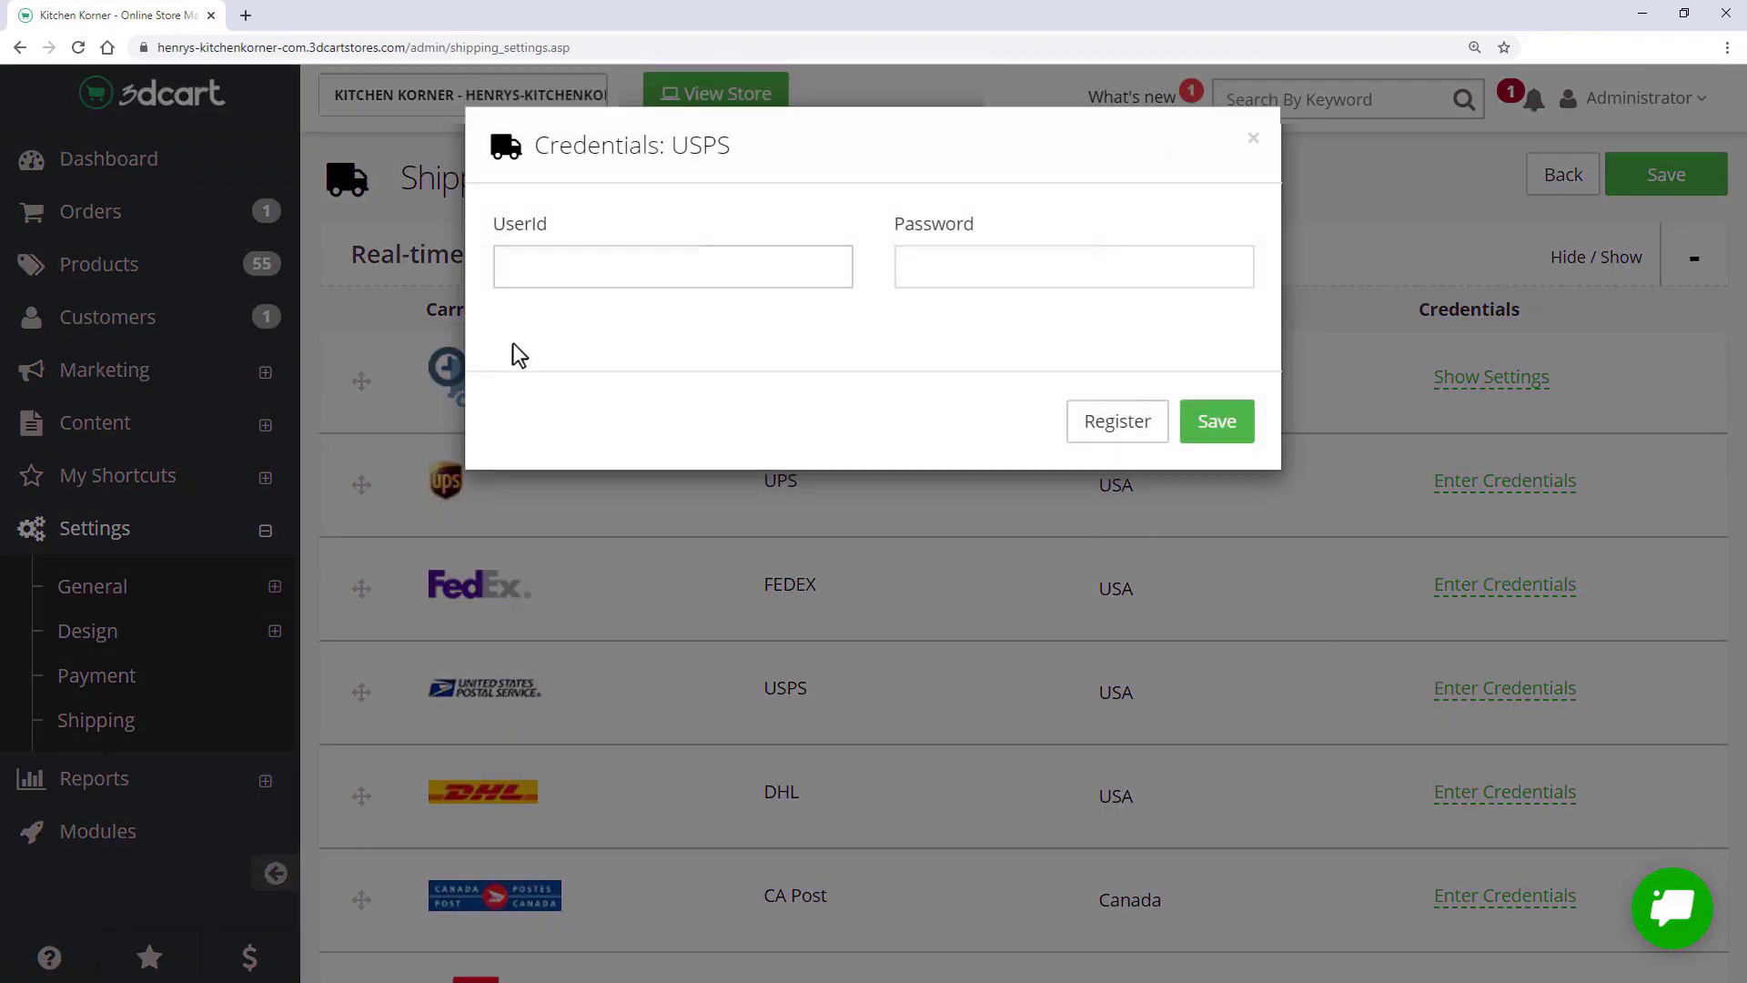
pyautogui.hotkey('ctrl', 'v')
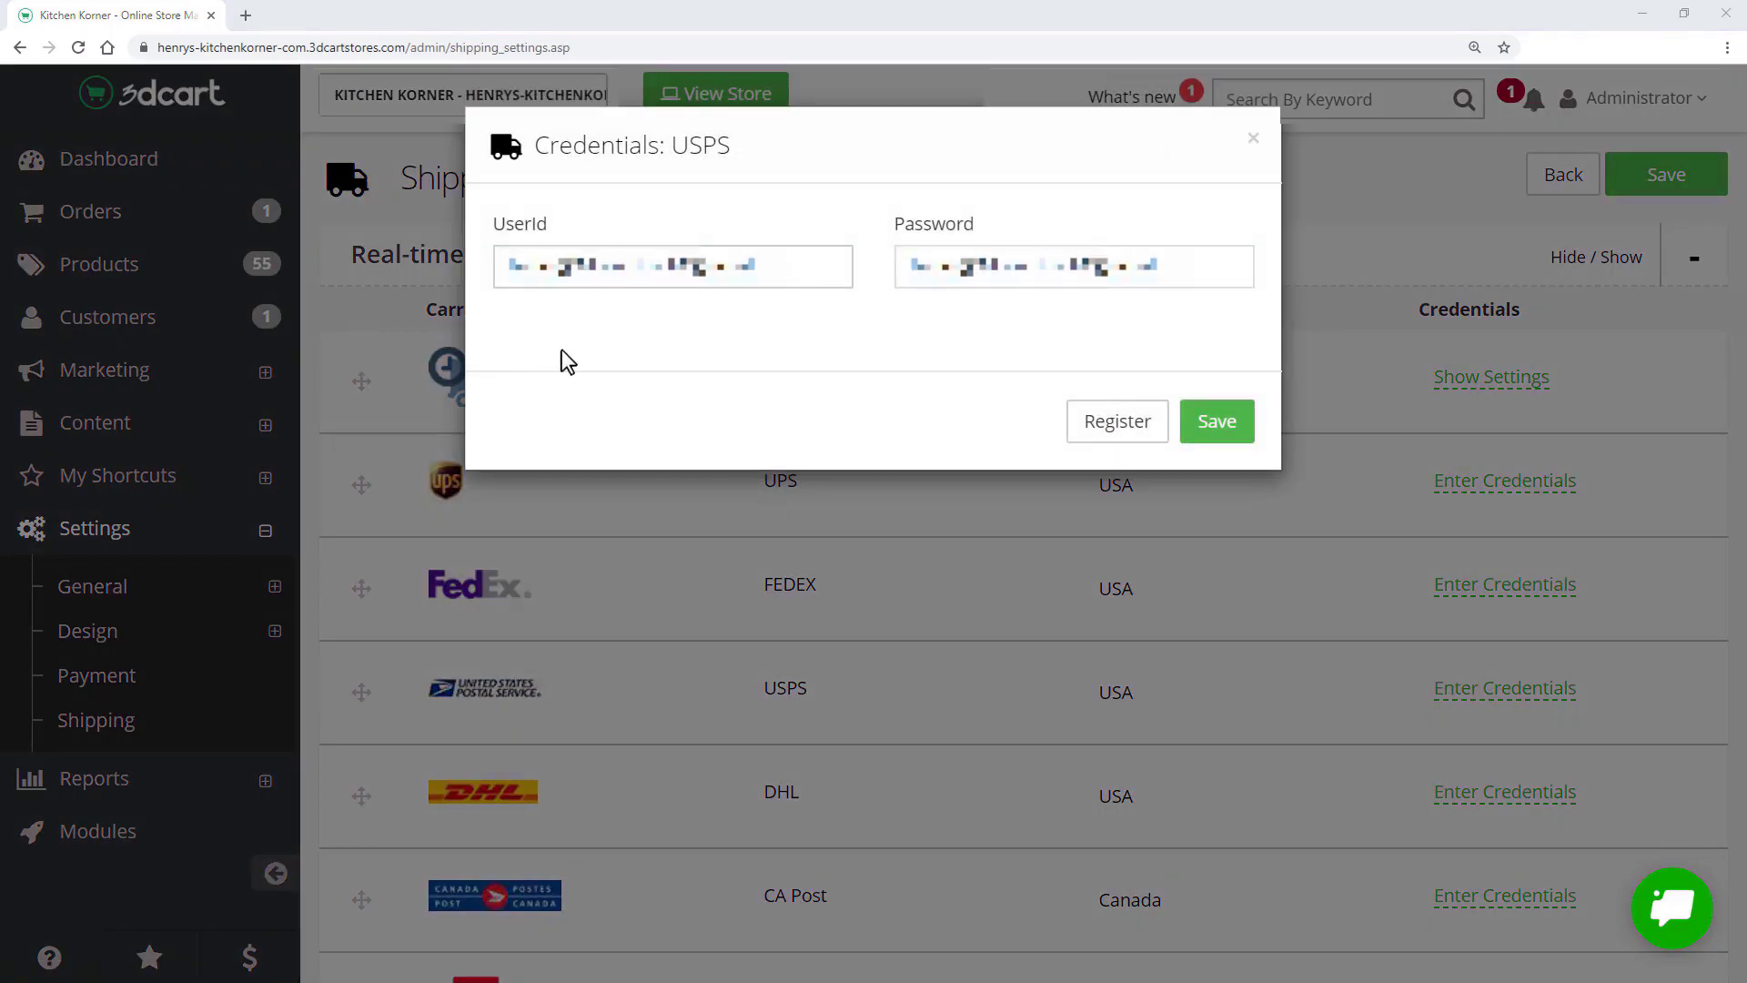
pyautogui.click(1218, 426)
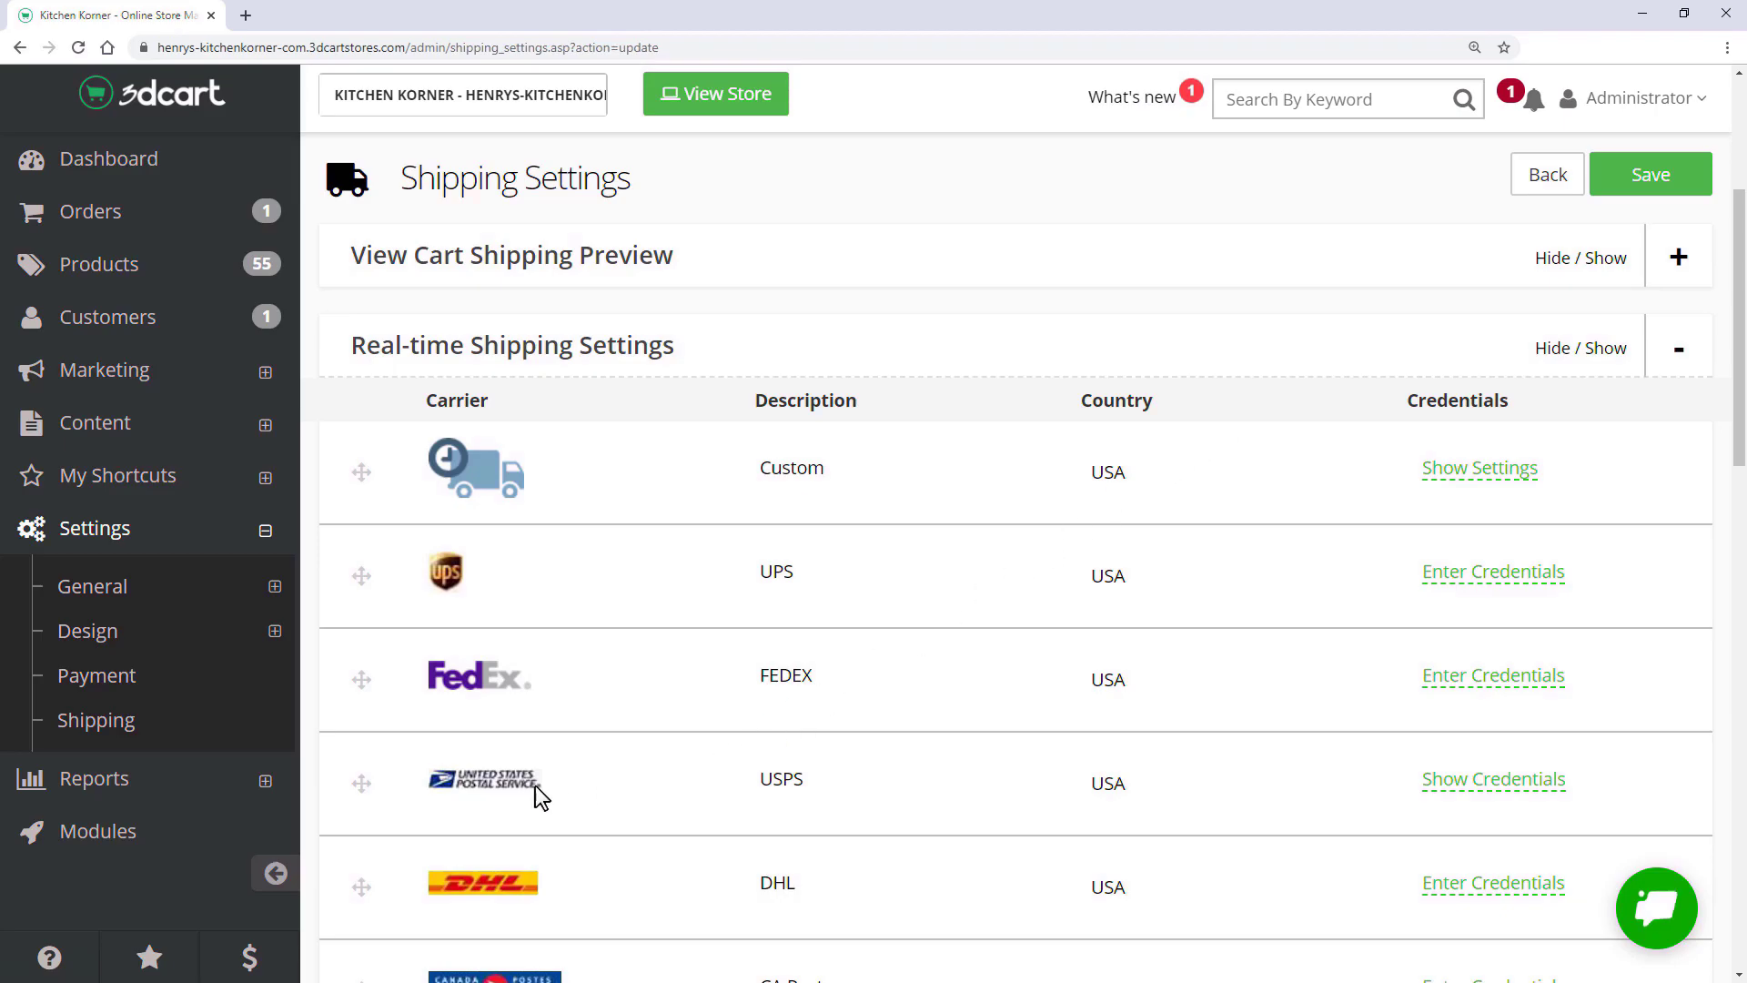
# - Reorder the real-time carriers so USPS sits first, above Custom
pyautogui.moveTo(363, 785); pyautogui.dragTo(374, 573)
pyautogui.moveTo(363, 473); pyautogui.dragTo(389, 628)
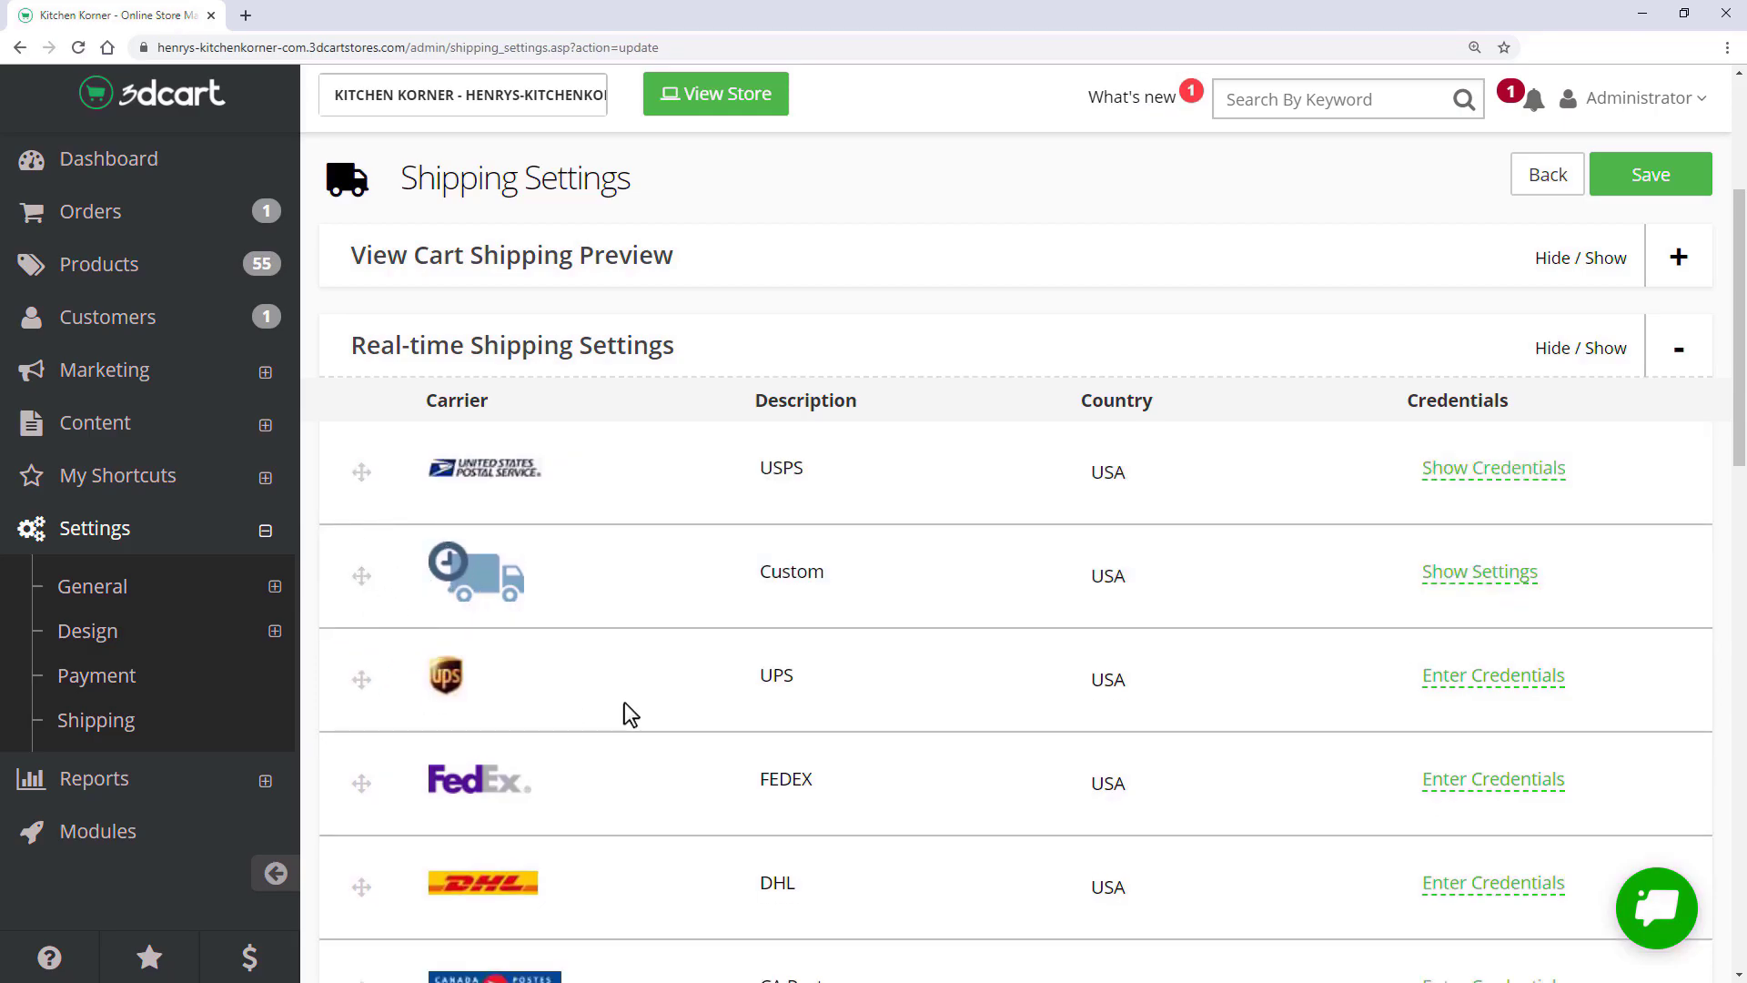
pyautogui.scroll(1, 1740, 374)
pyautogui.scroll(3, 1740, 364)
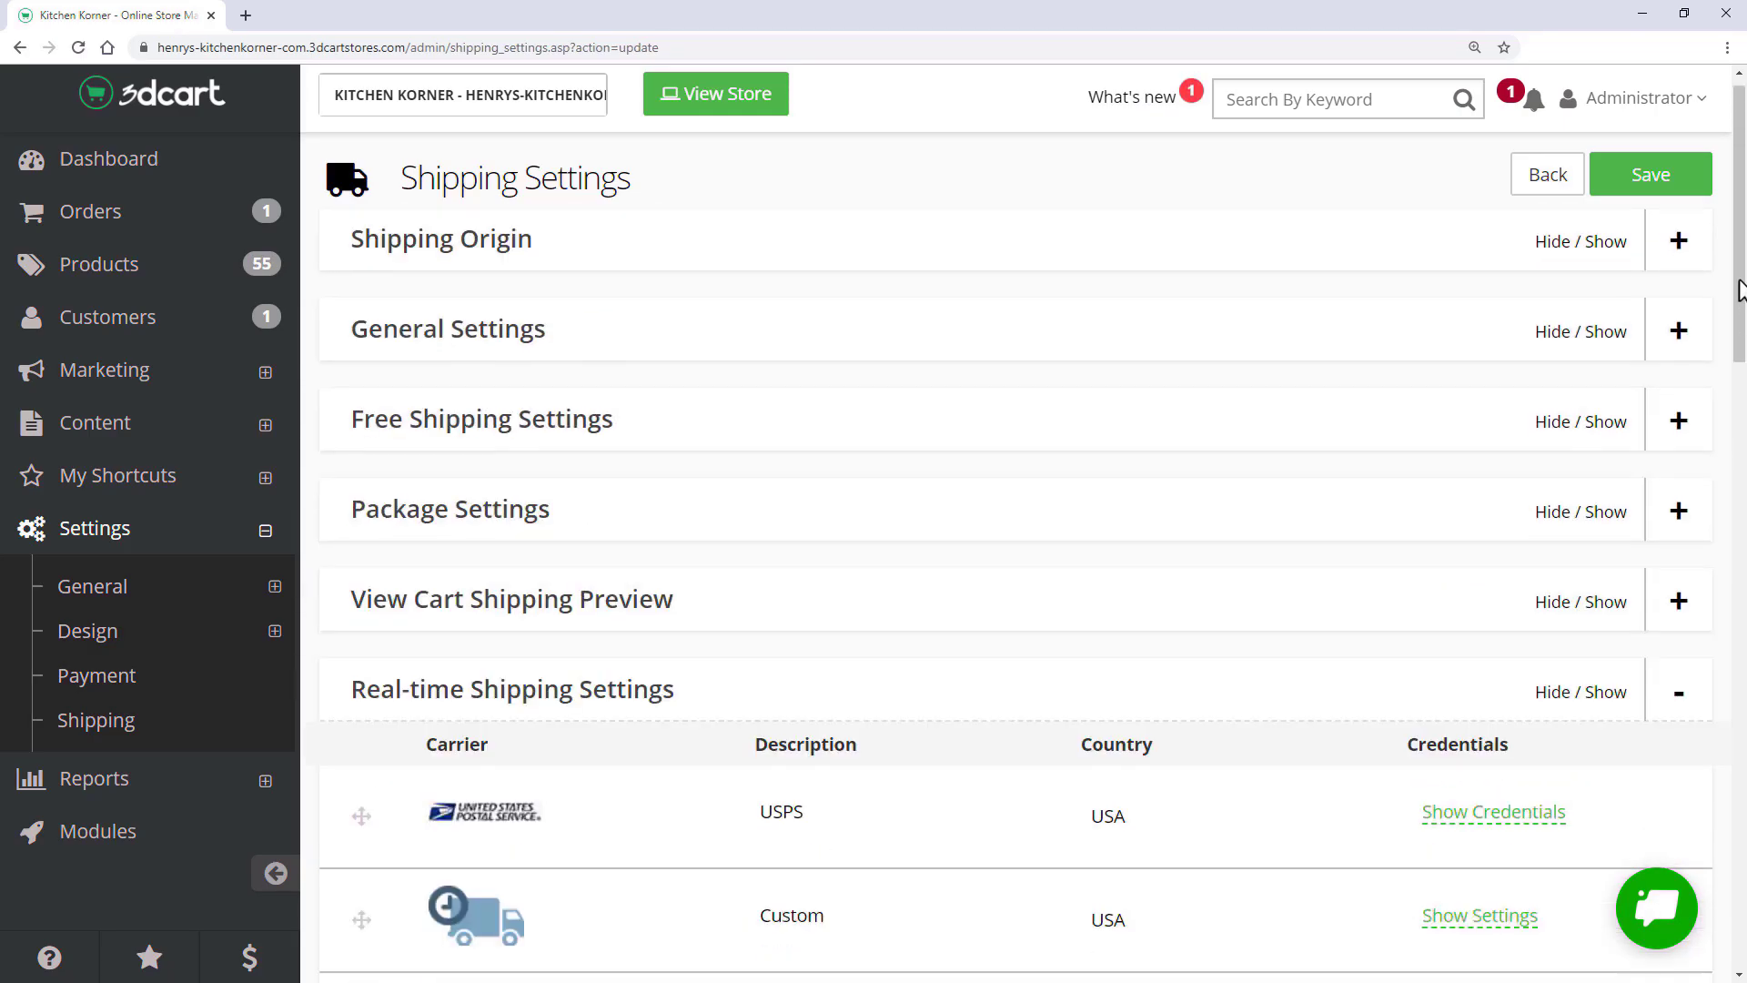
# - Set the shipping origin to Tamarac, Florida, zip 33319 and save the settings
pyautogui.click(1679, 263)
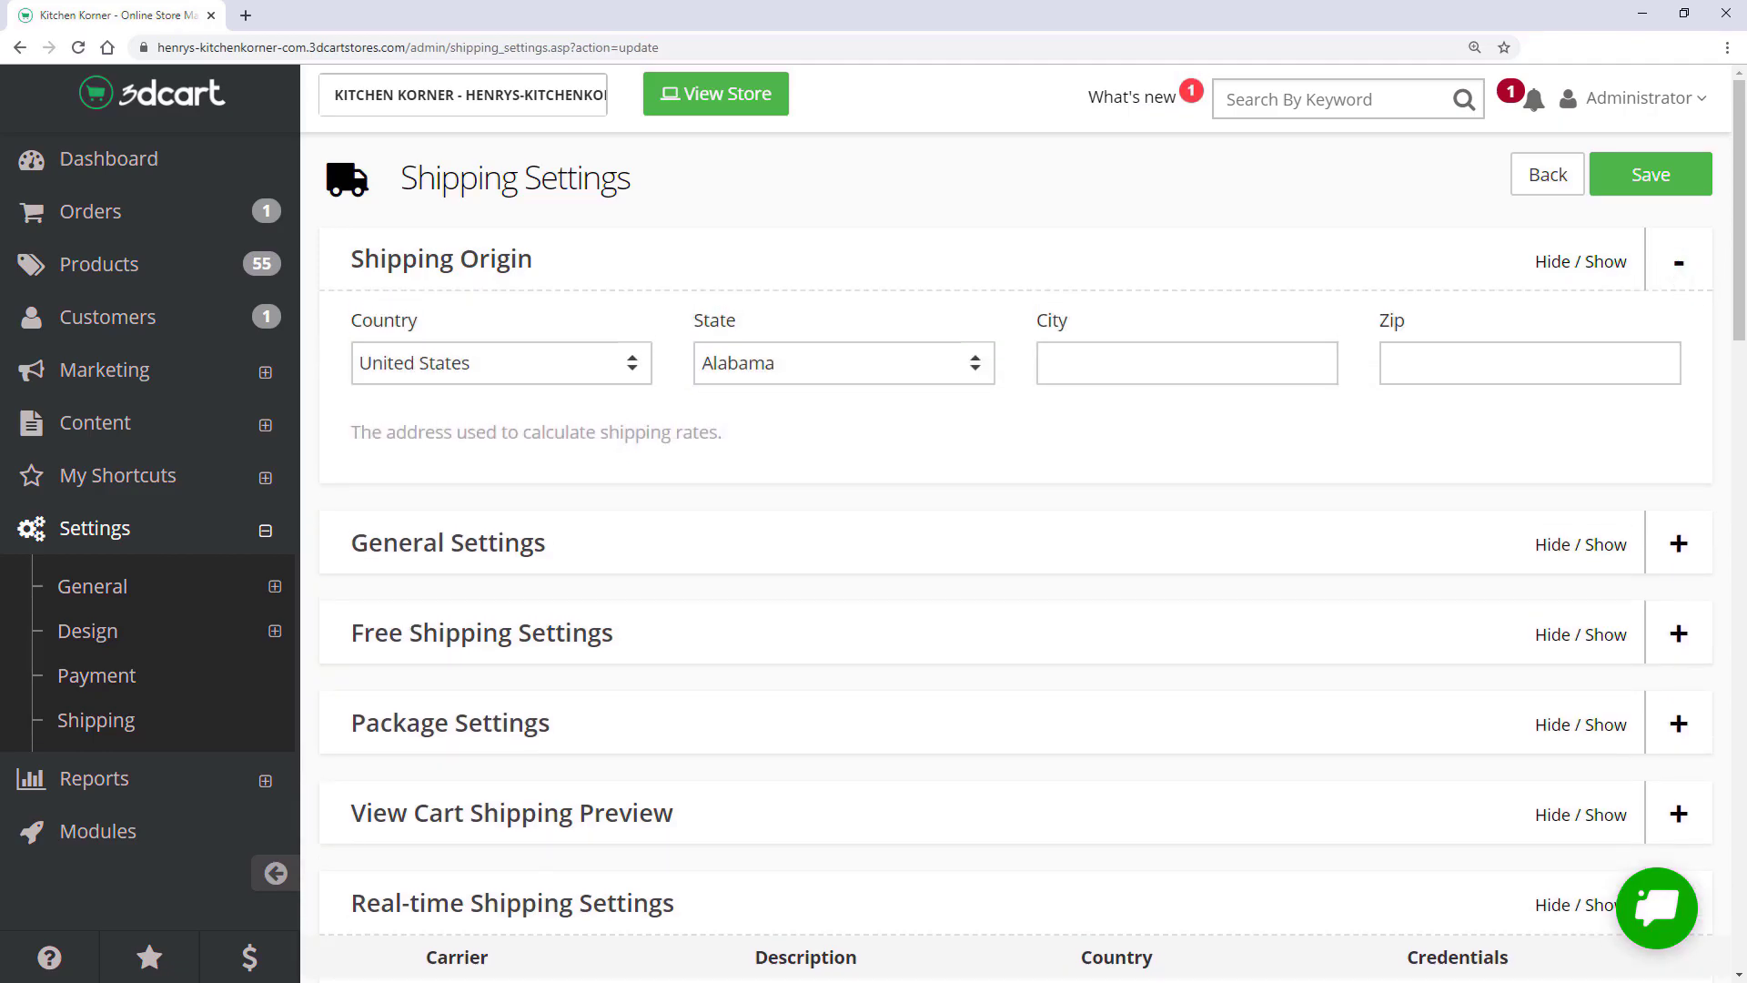
pyautogui.click(801, 376)
pyautogui.press('f')
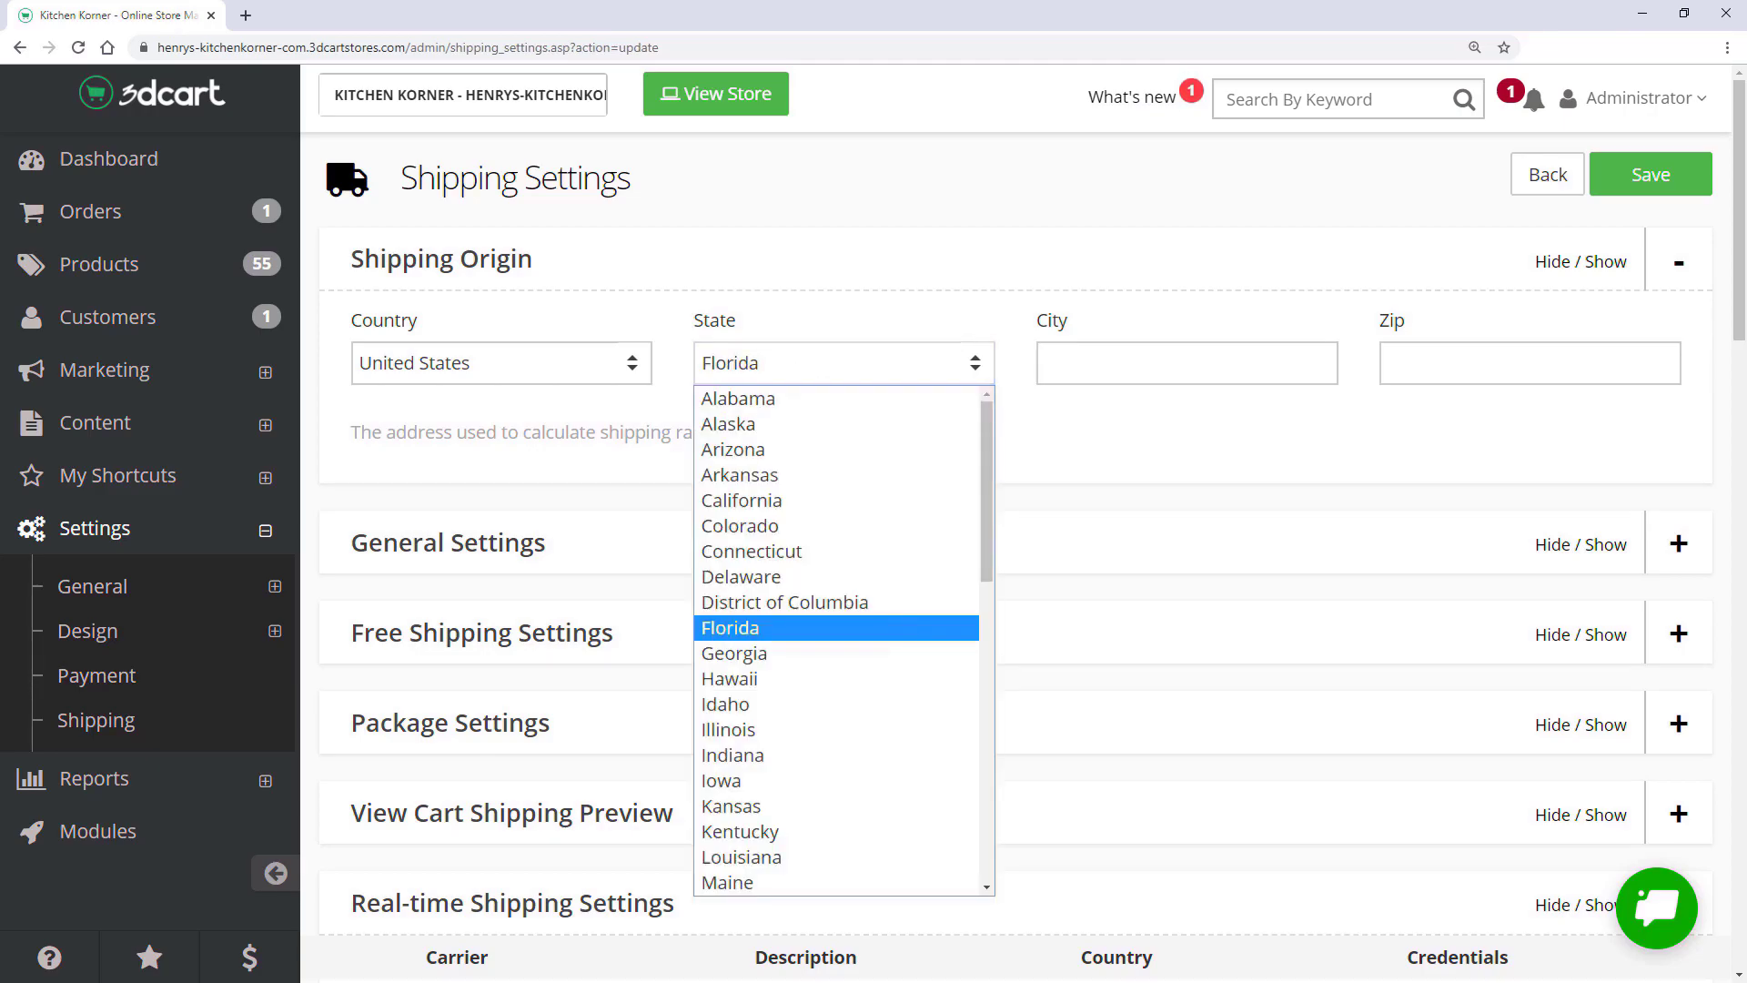
pyautogui.press('Return')
pyautogui.press('Tab')
pyautogui.write('Tamarac')
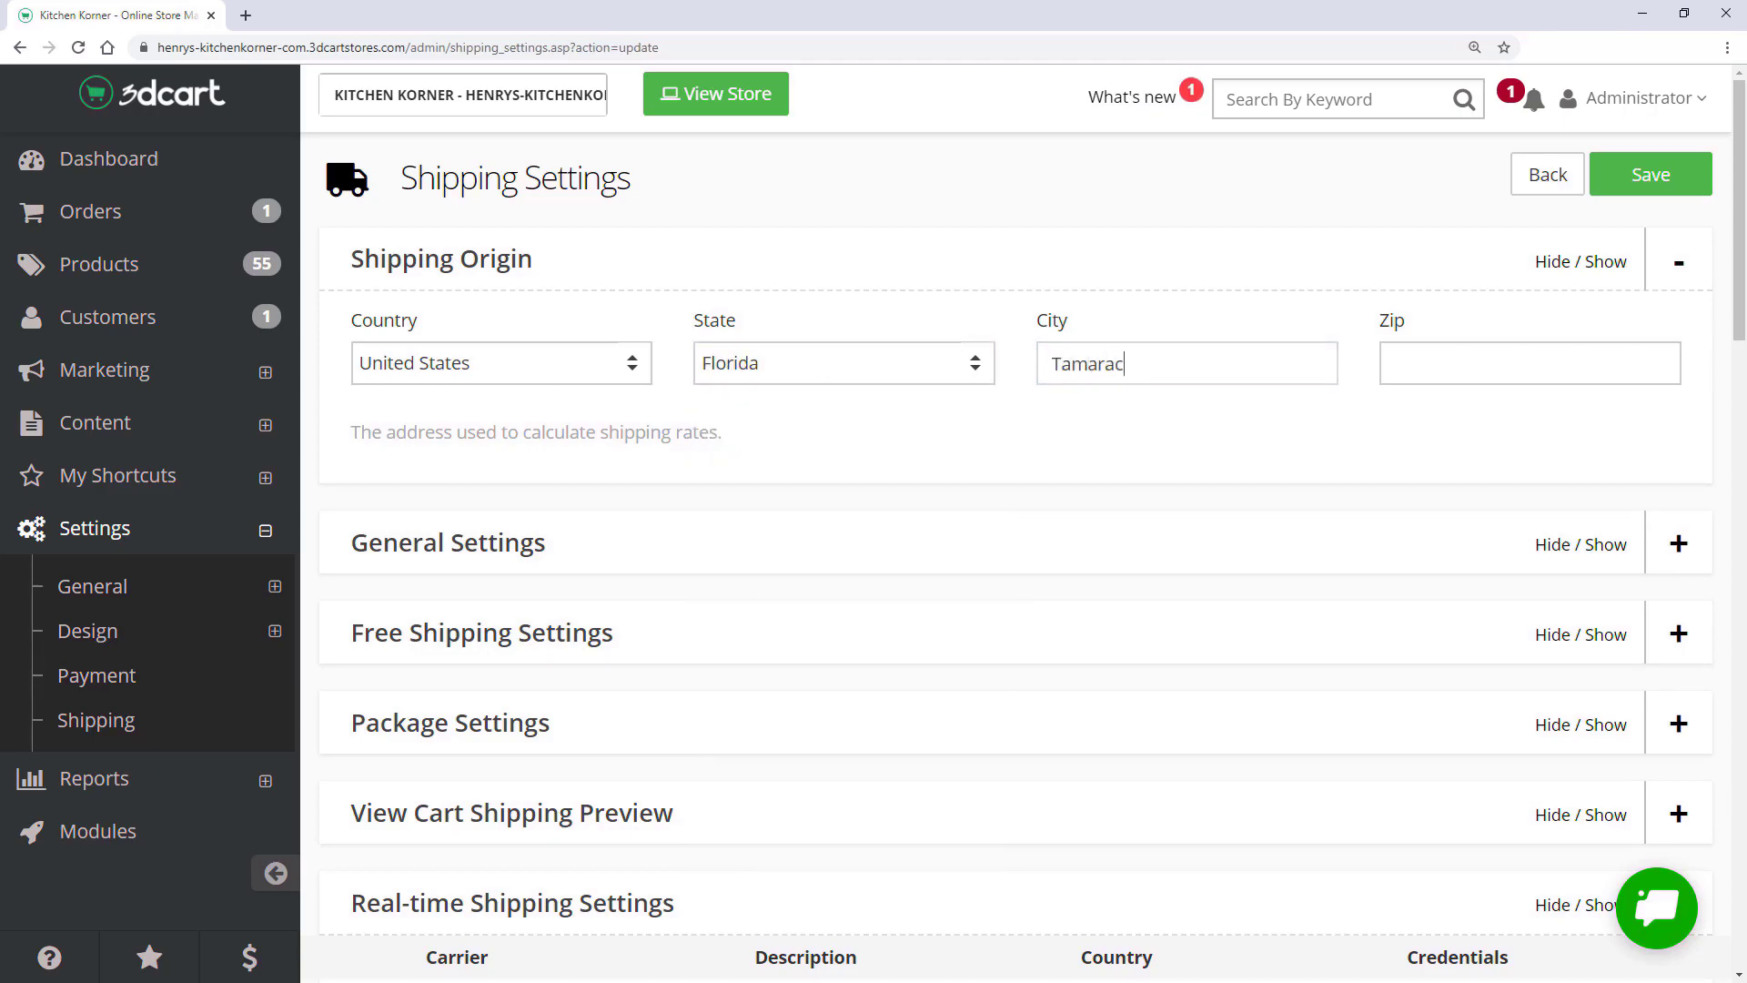
pyautogui.press('Tab')
pyautogui.write('3')
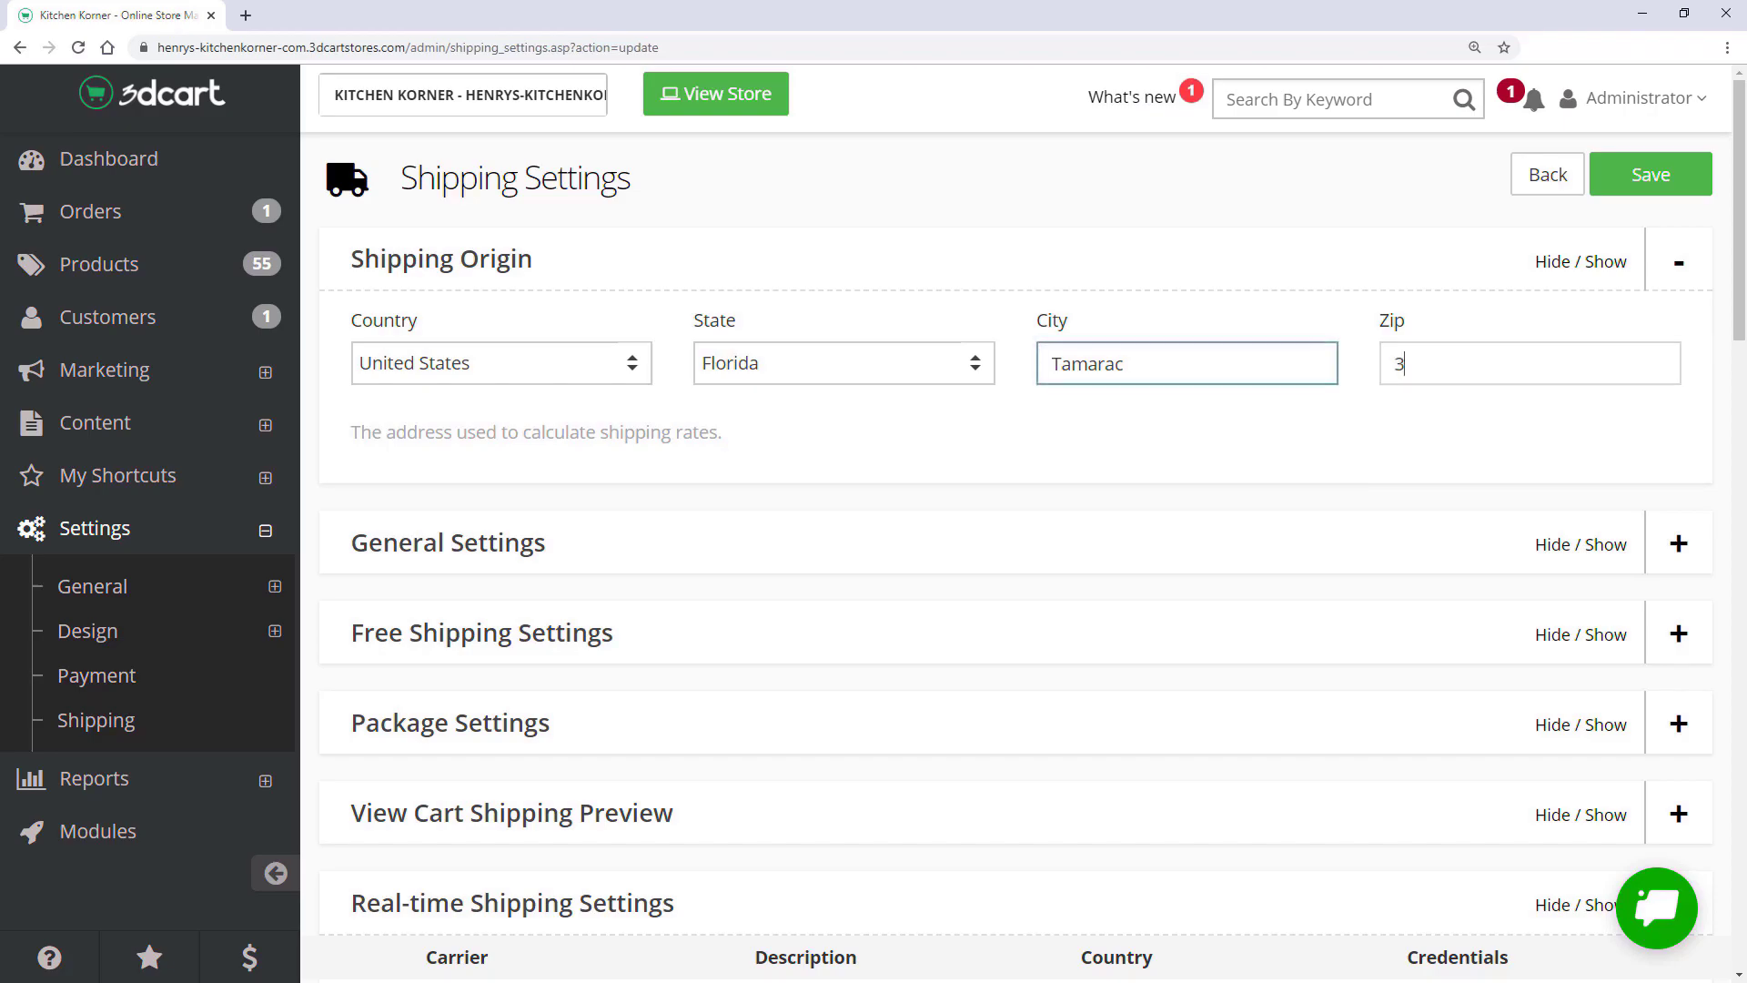
pyautogui.write('3319')
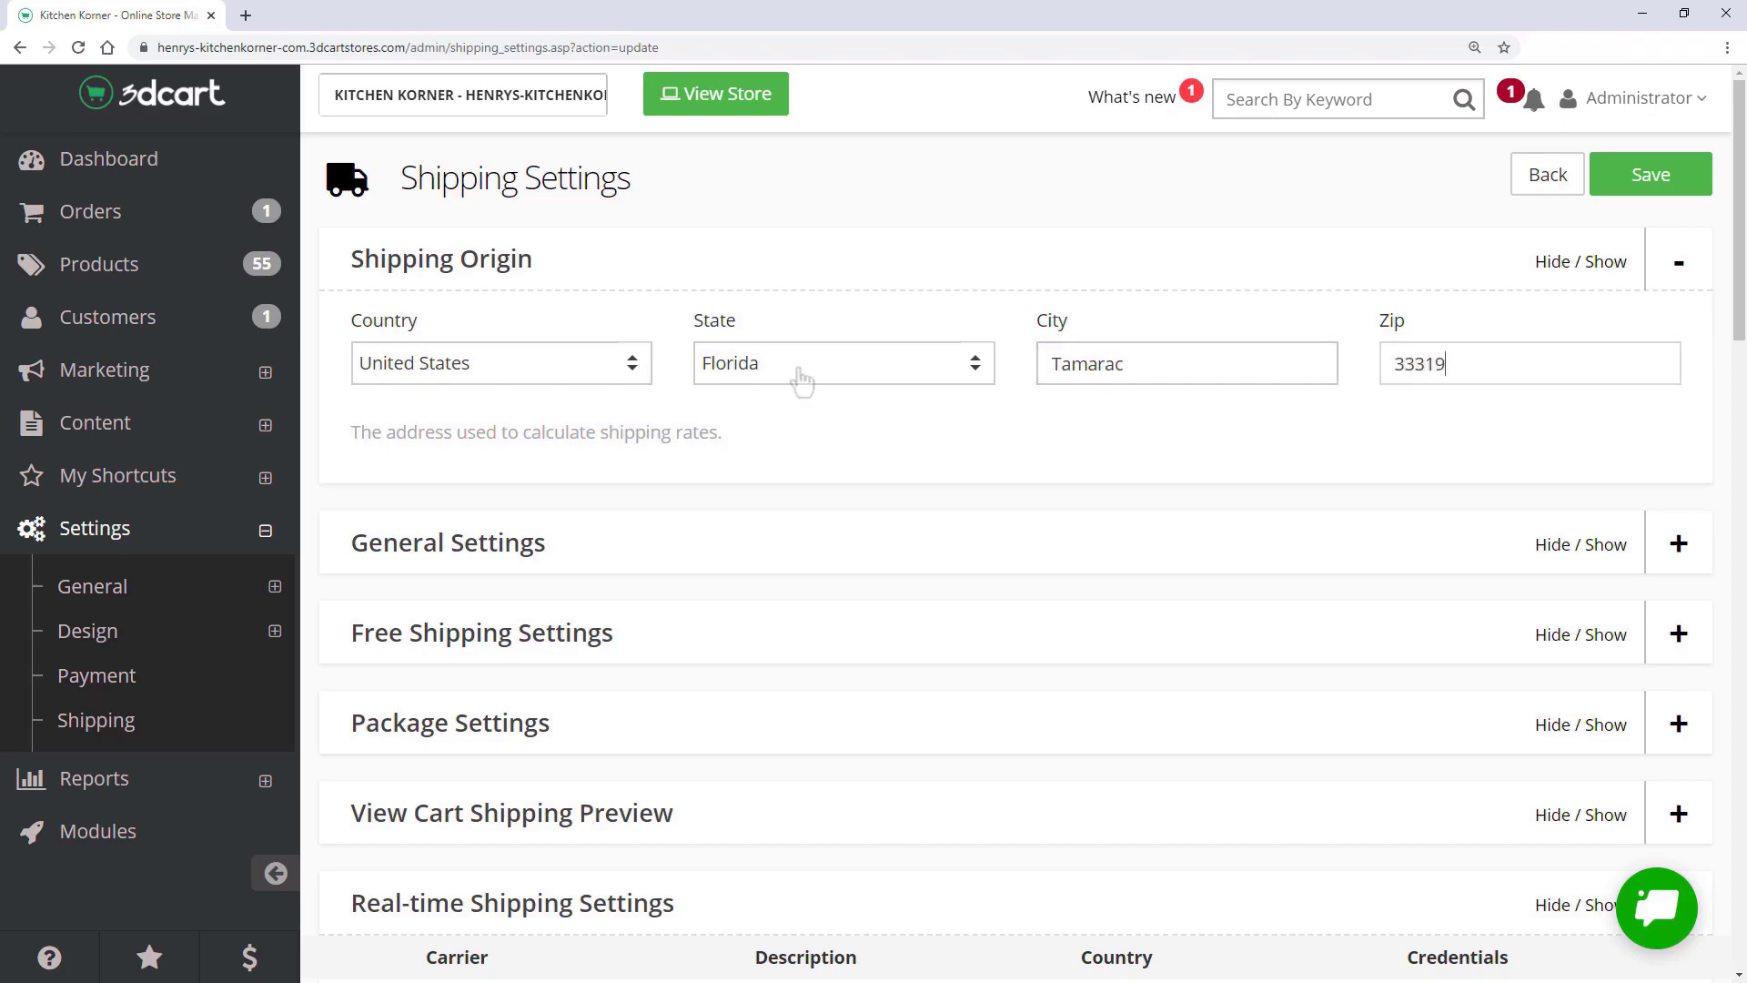
pyautogui.click(1648, 182)
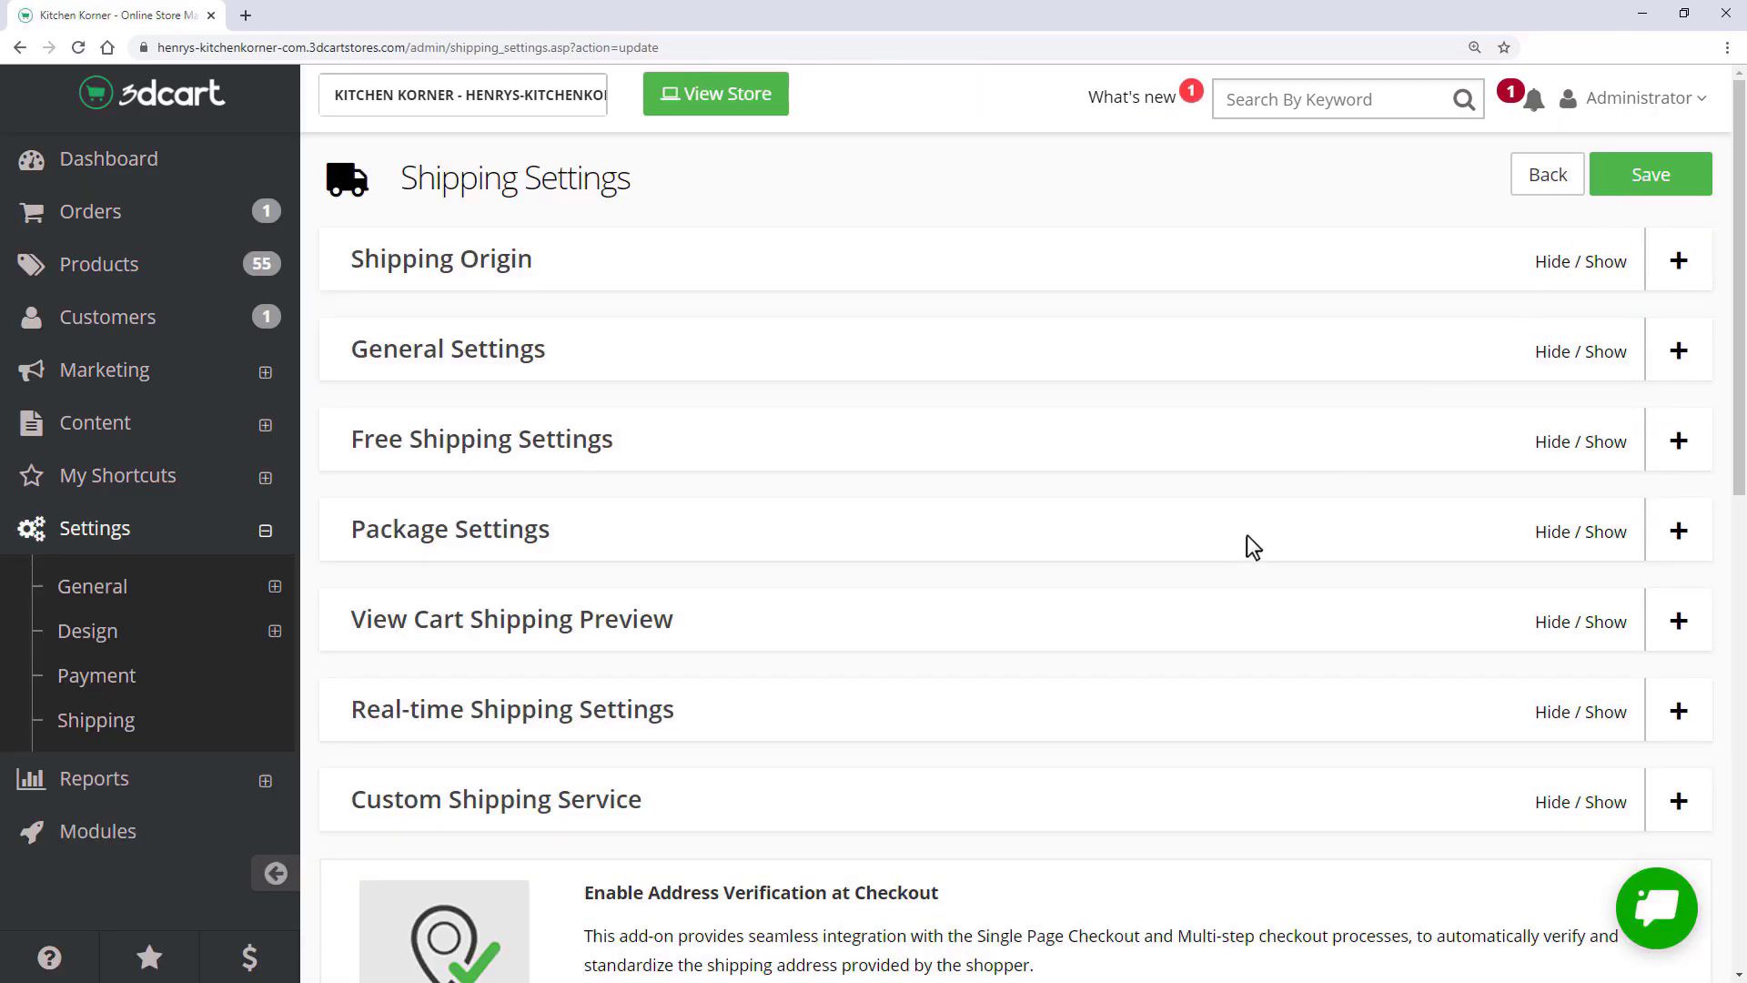
pyautogui.scroll(-6, 859, 899)
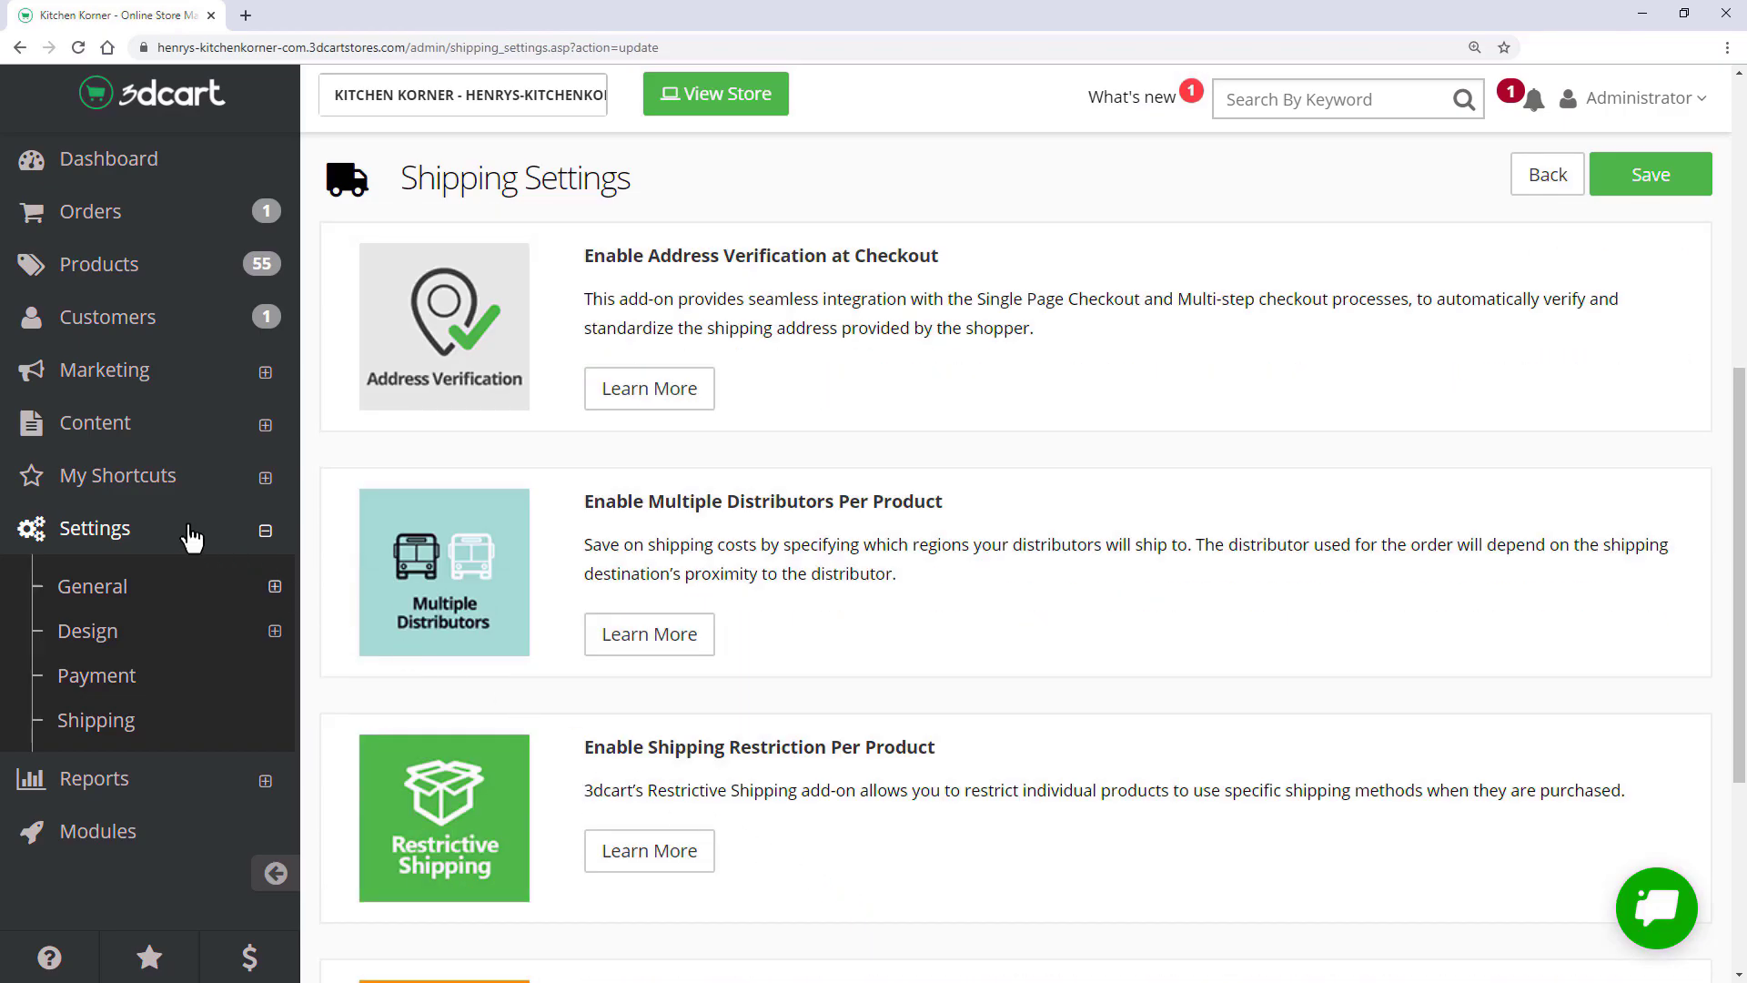
# - Open the Shipping Methods page from the Shipping overview
pyautogui.click(184, 731)
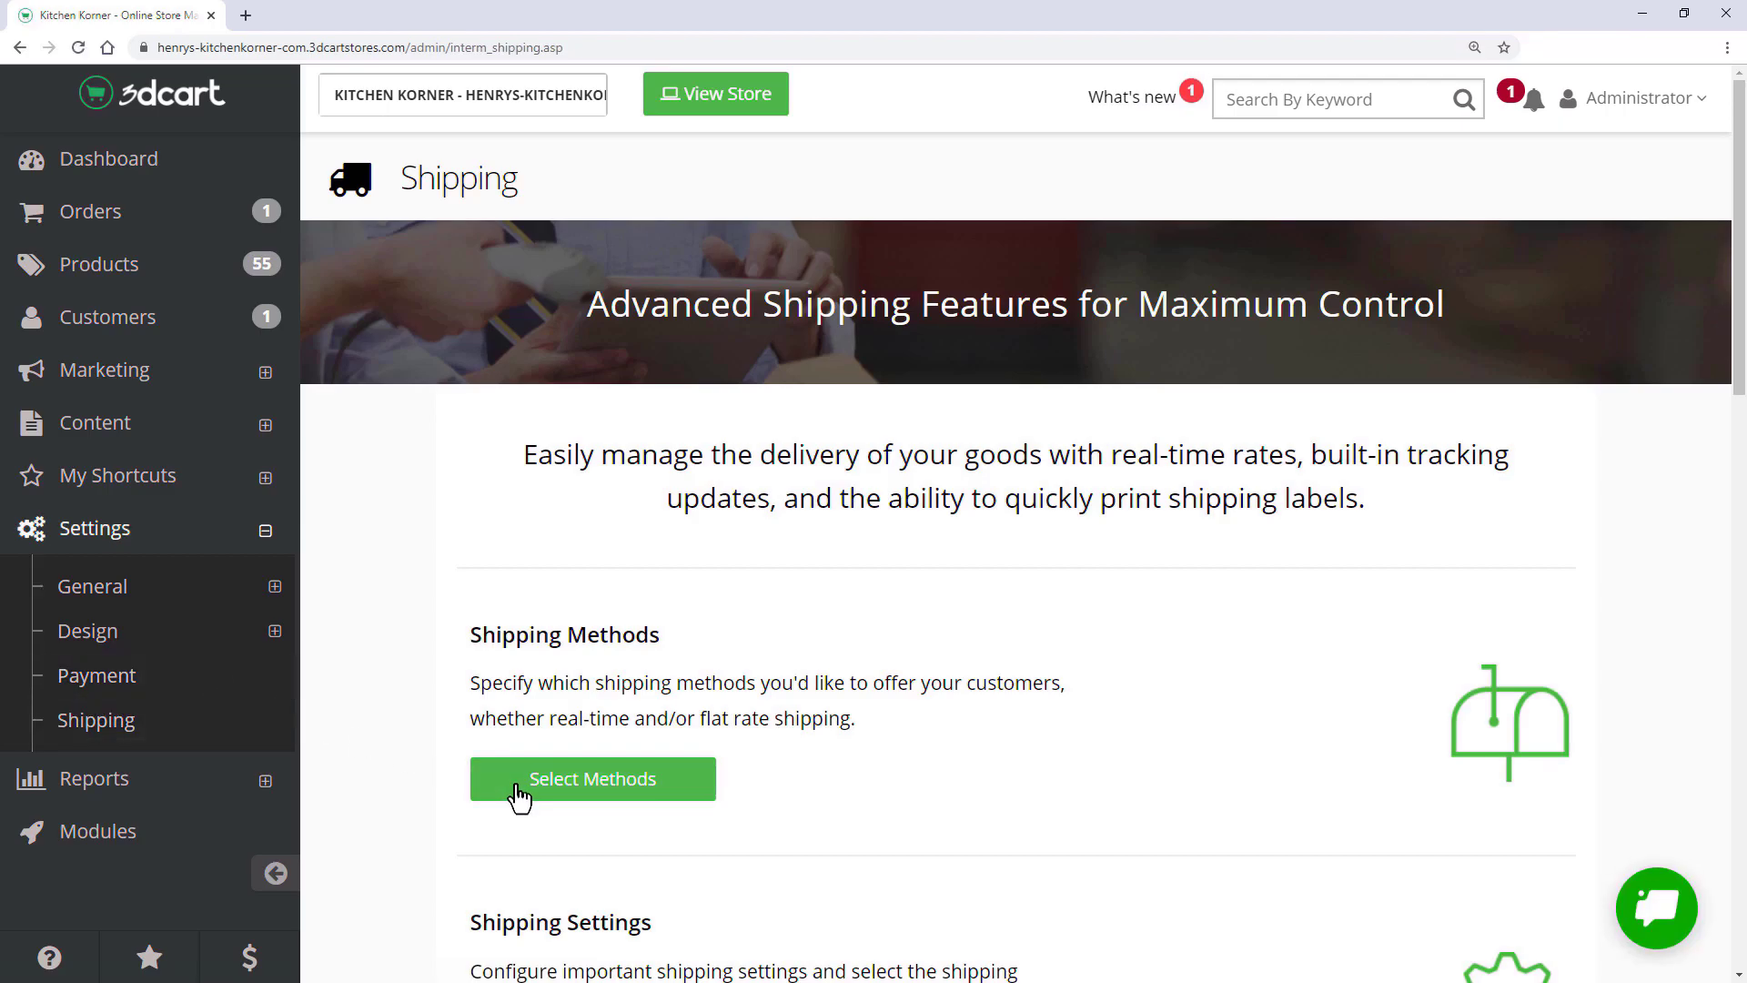
pyautogui.click(518, 794)
pyautogui.click(518, 794)
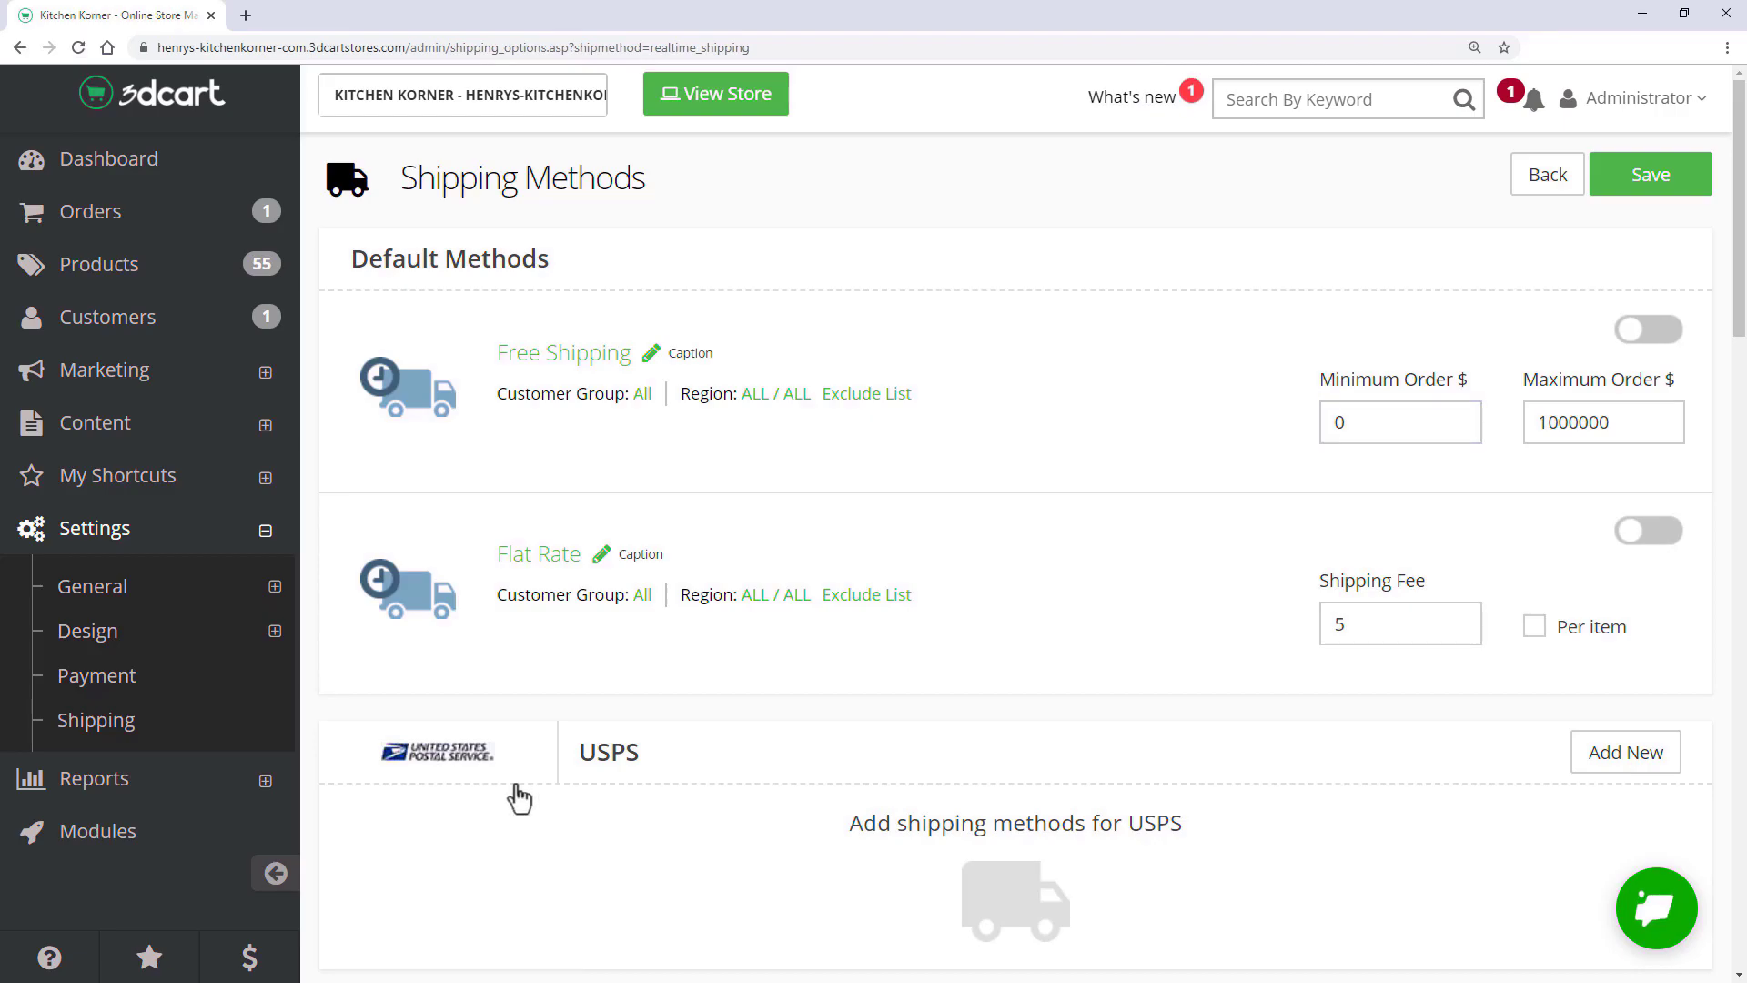
# - Add the checked USPS methods, including Express, Priority, Media Mail and Retail Ground
pyautogui.click(1603, 767)
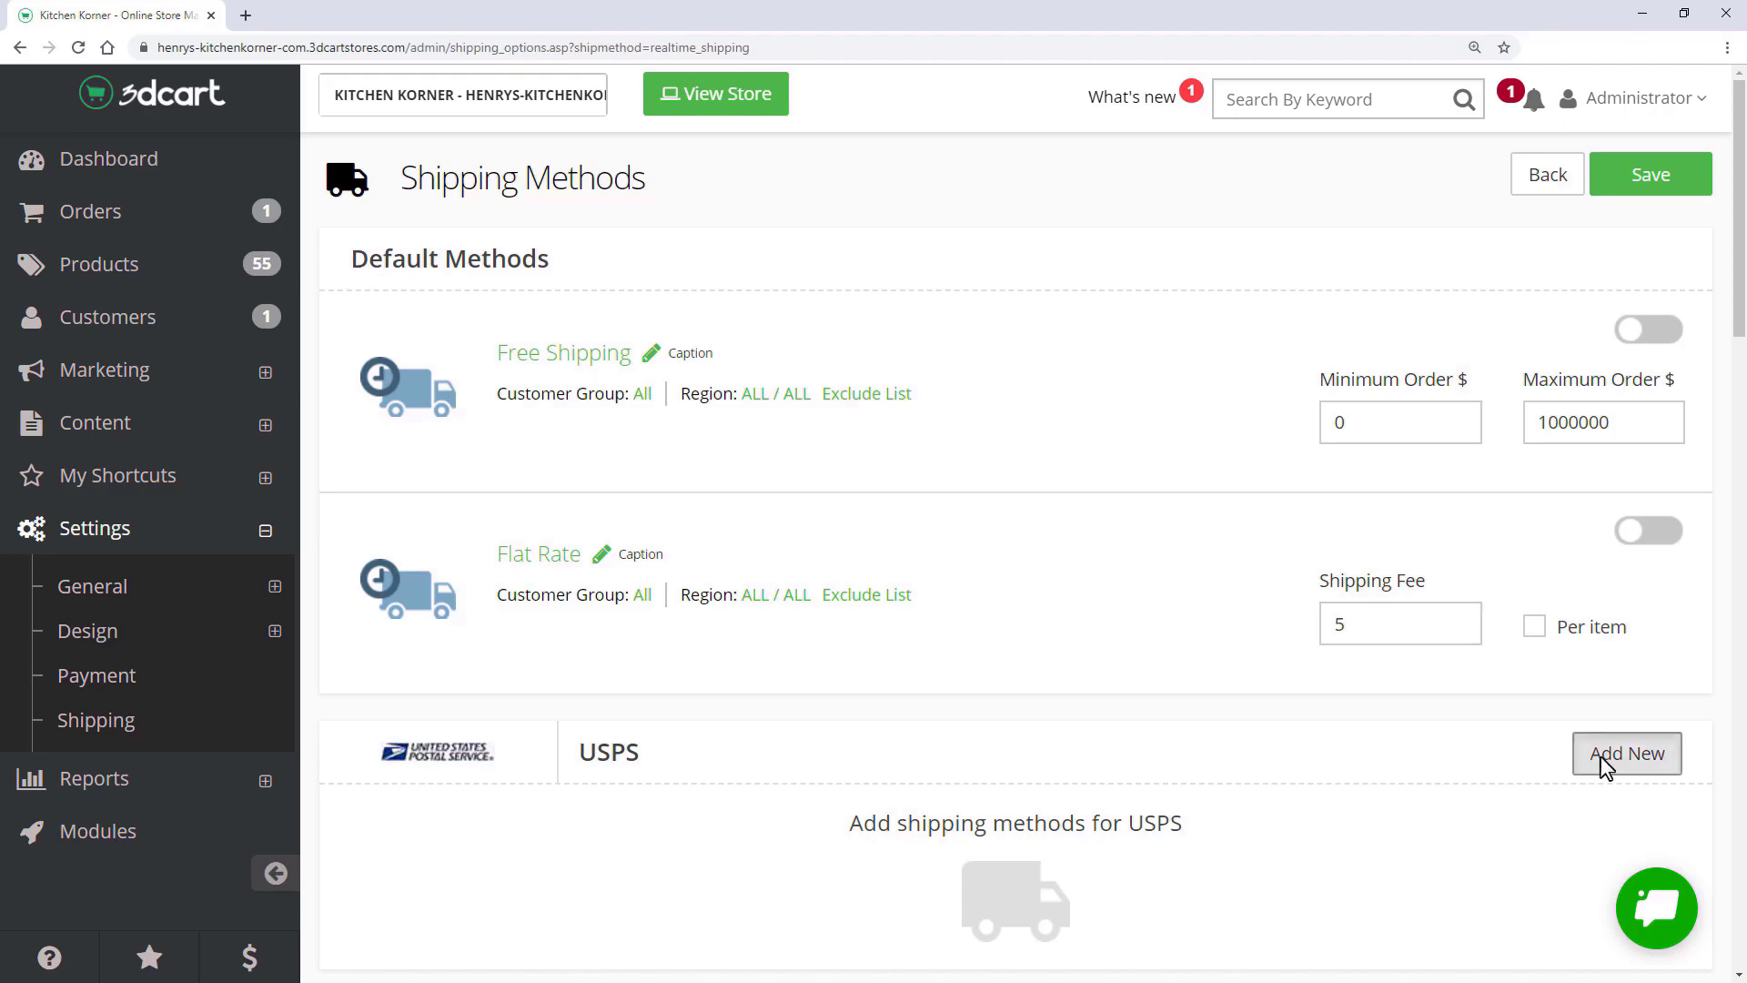
pyautogui.scroll(-2, 1054, 393)
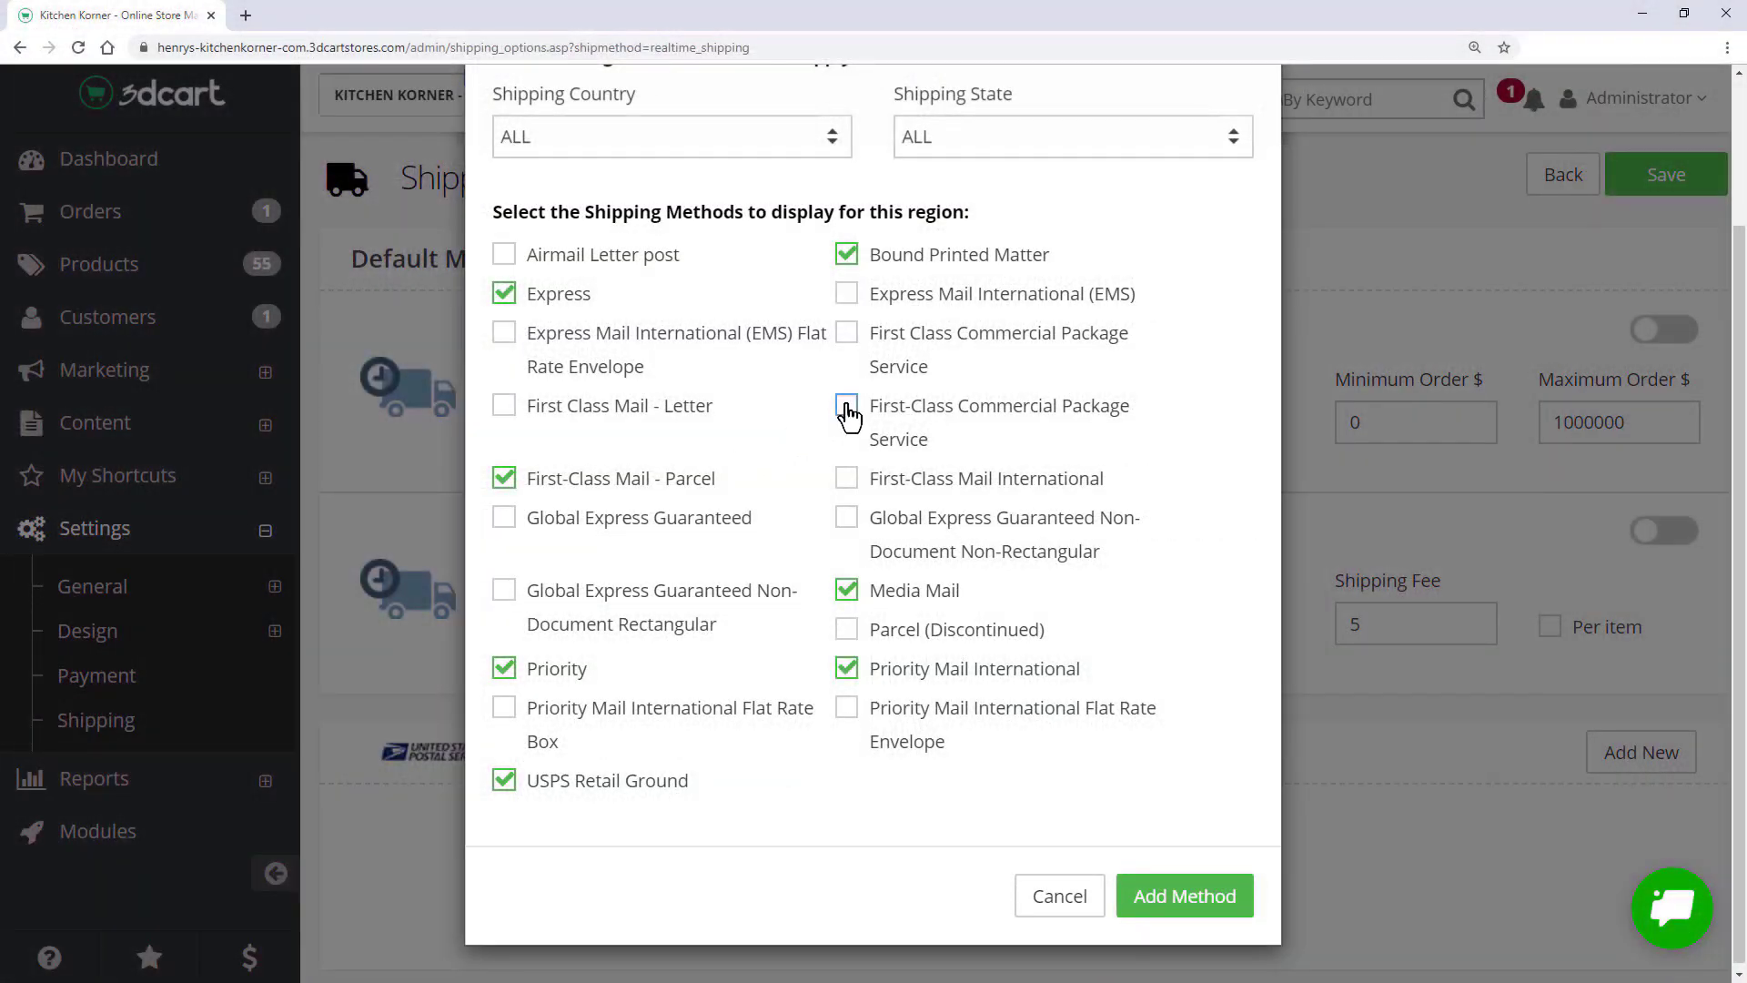
pyautogui.click(1179, 895)
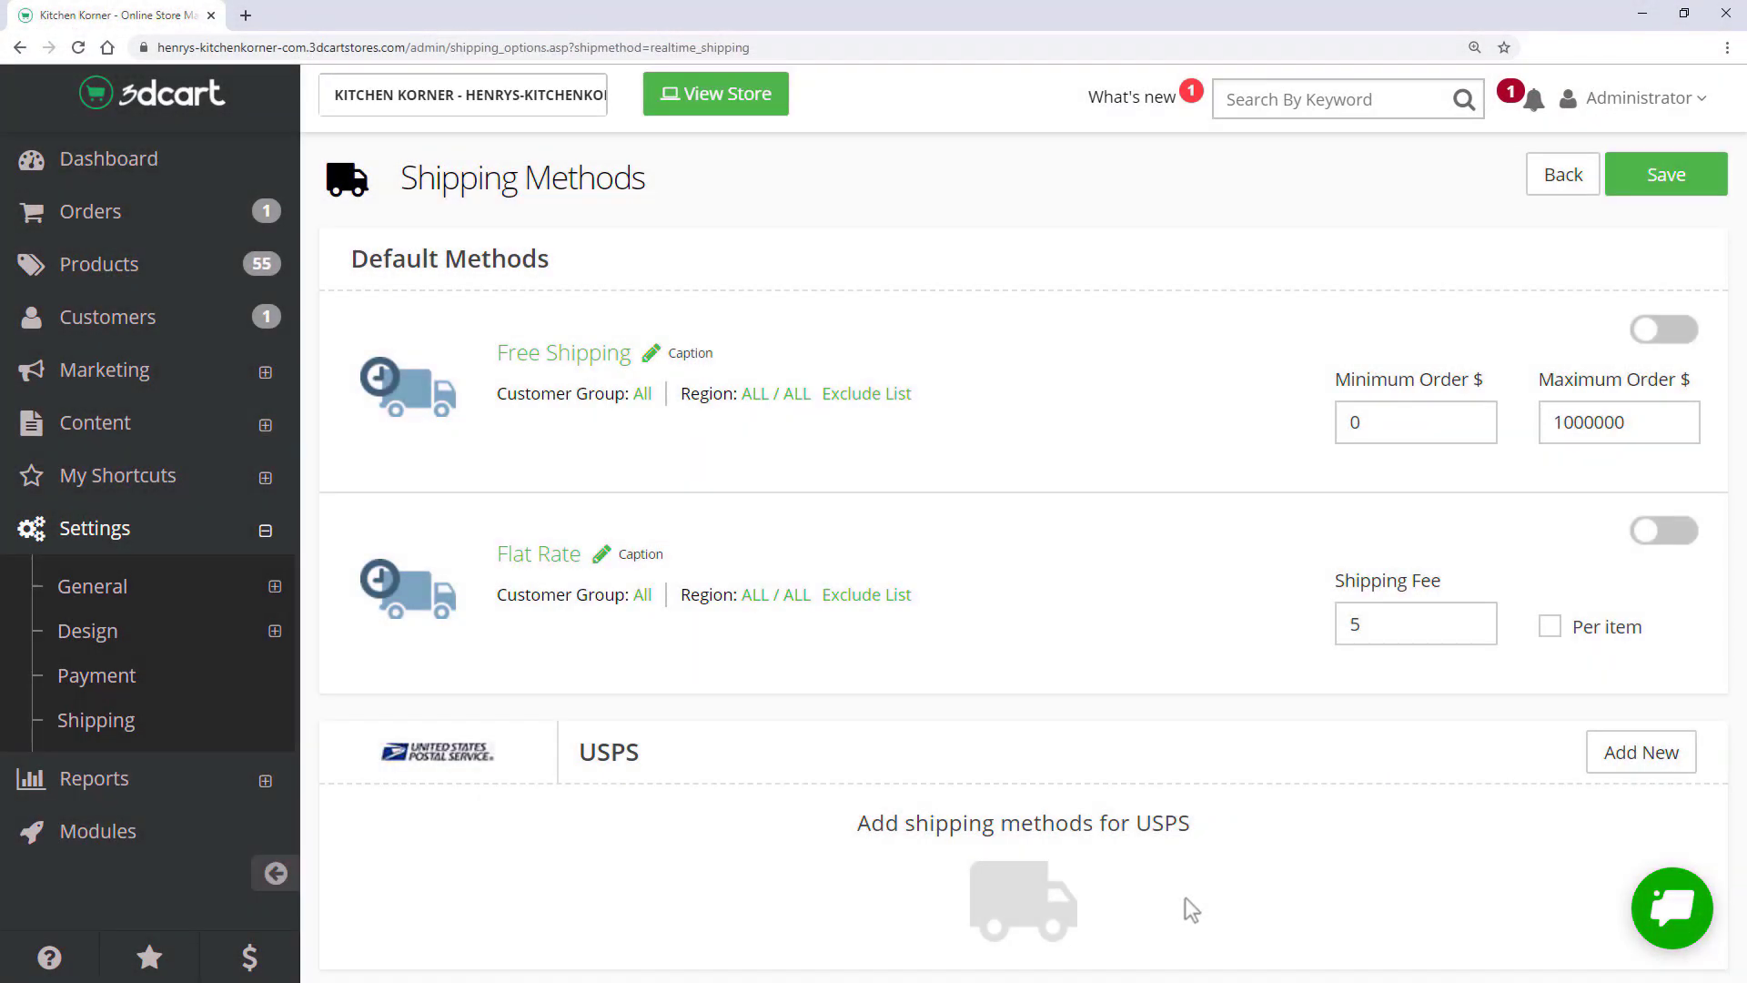
pyautogui.scroll(-6, 1015, 582)
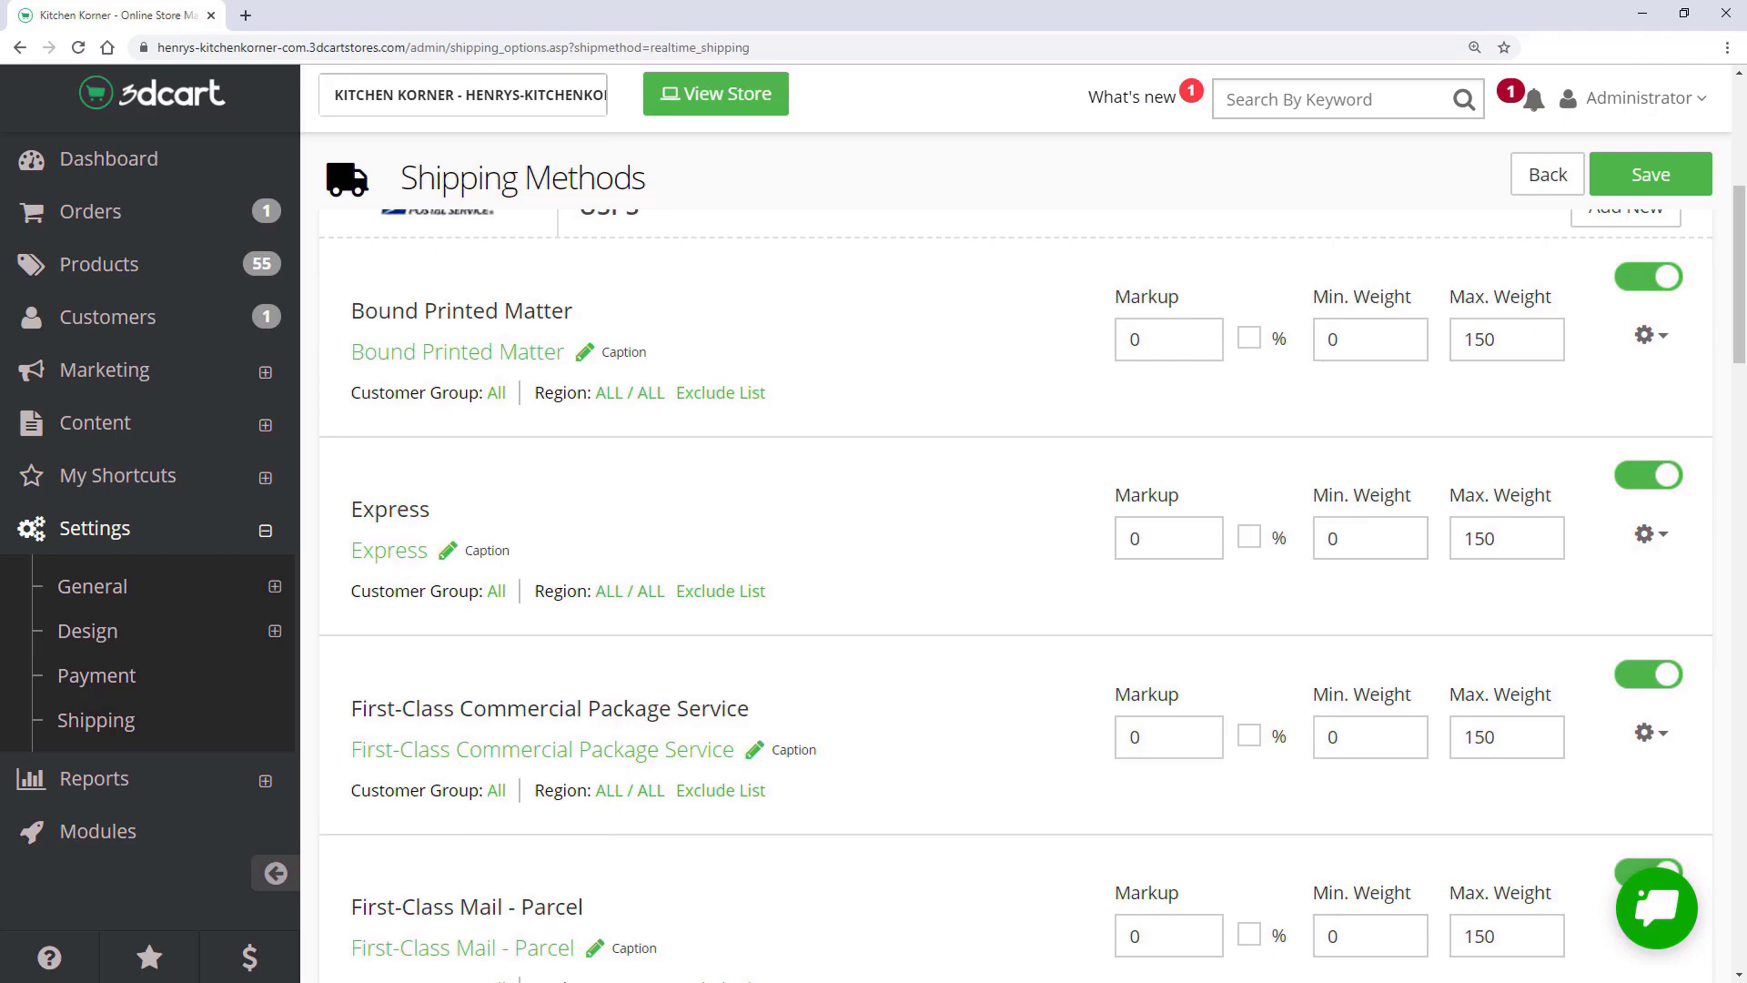
pyautogui.scroll(-7, 1015, 596)
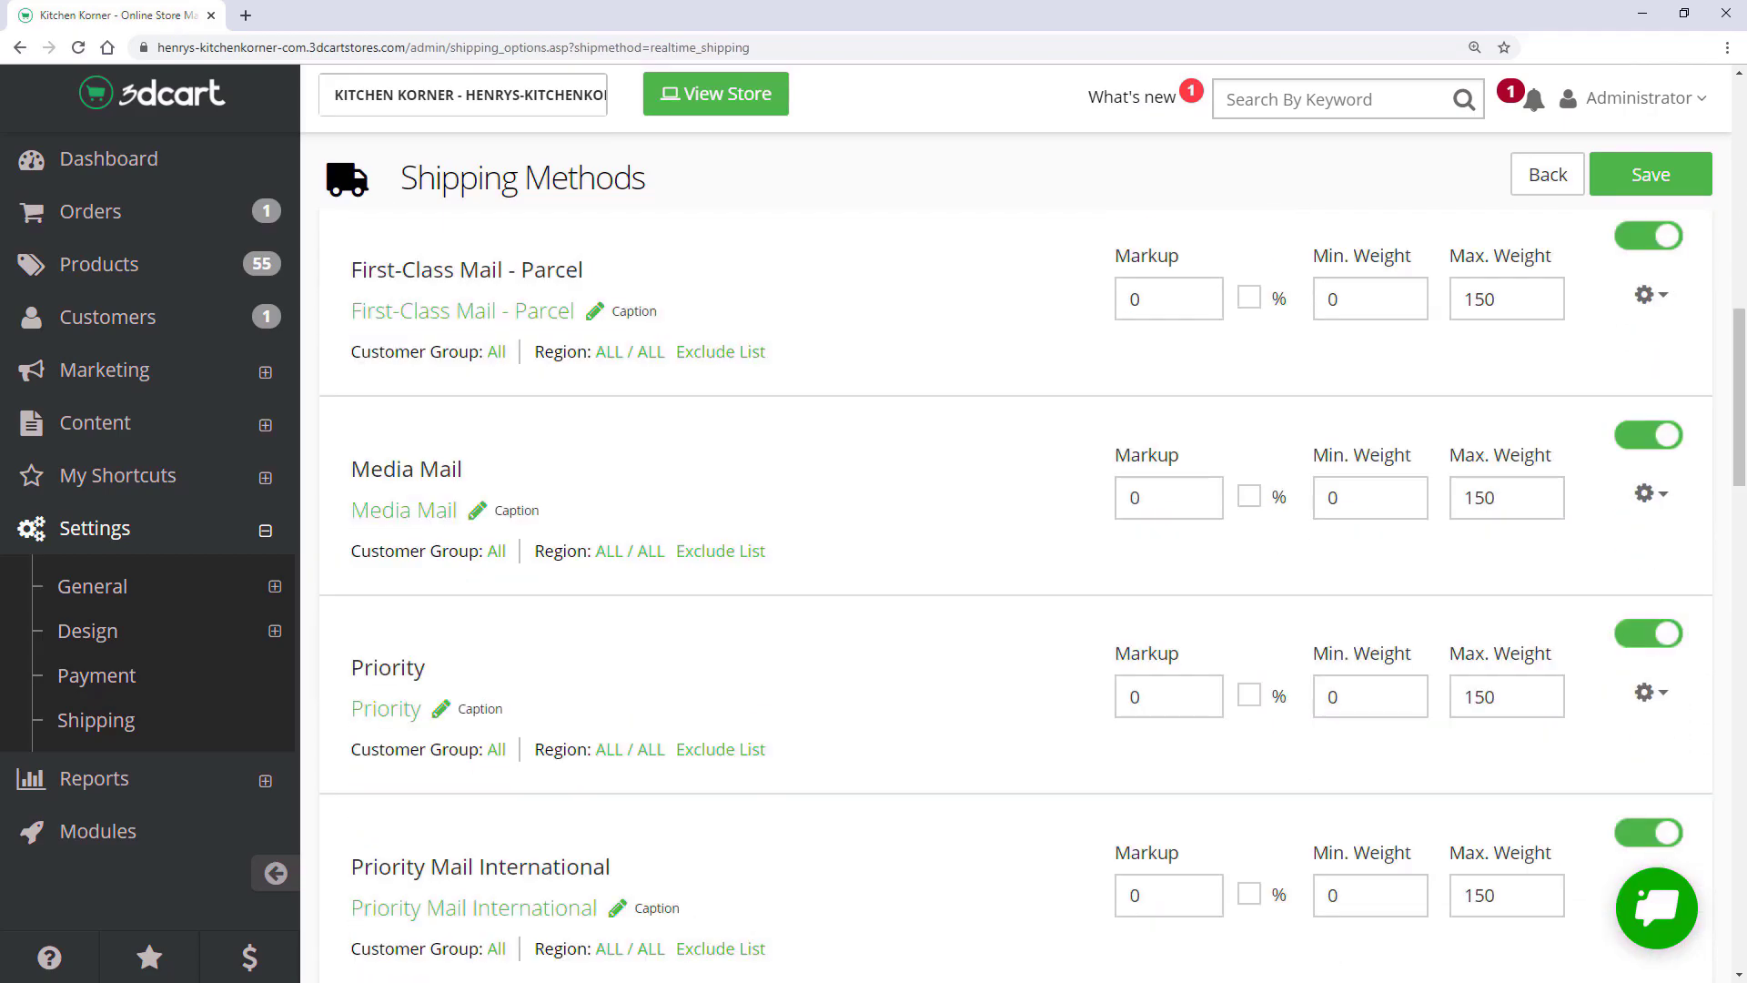
pyautogui.scroll(-3, 1015, 596)
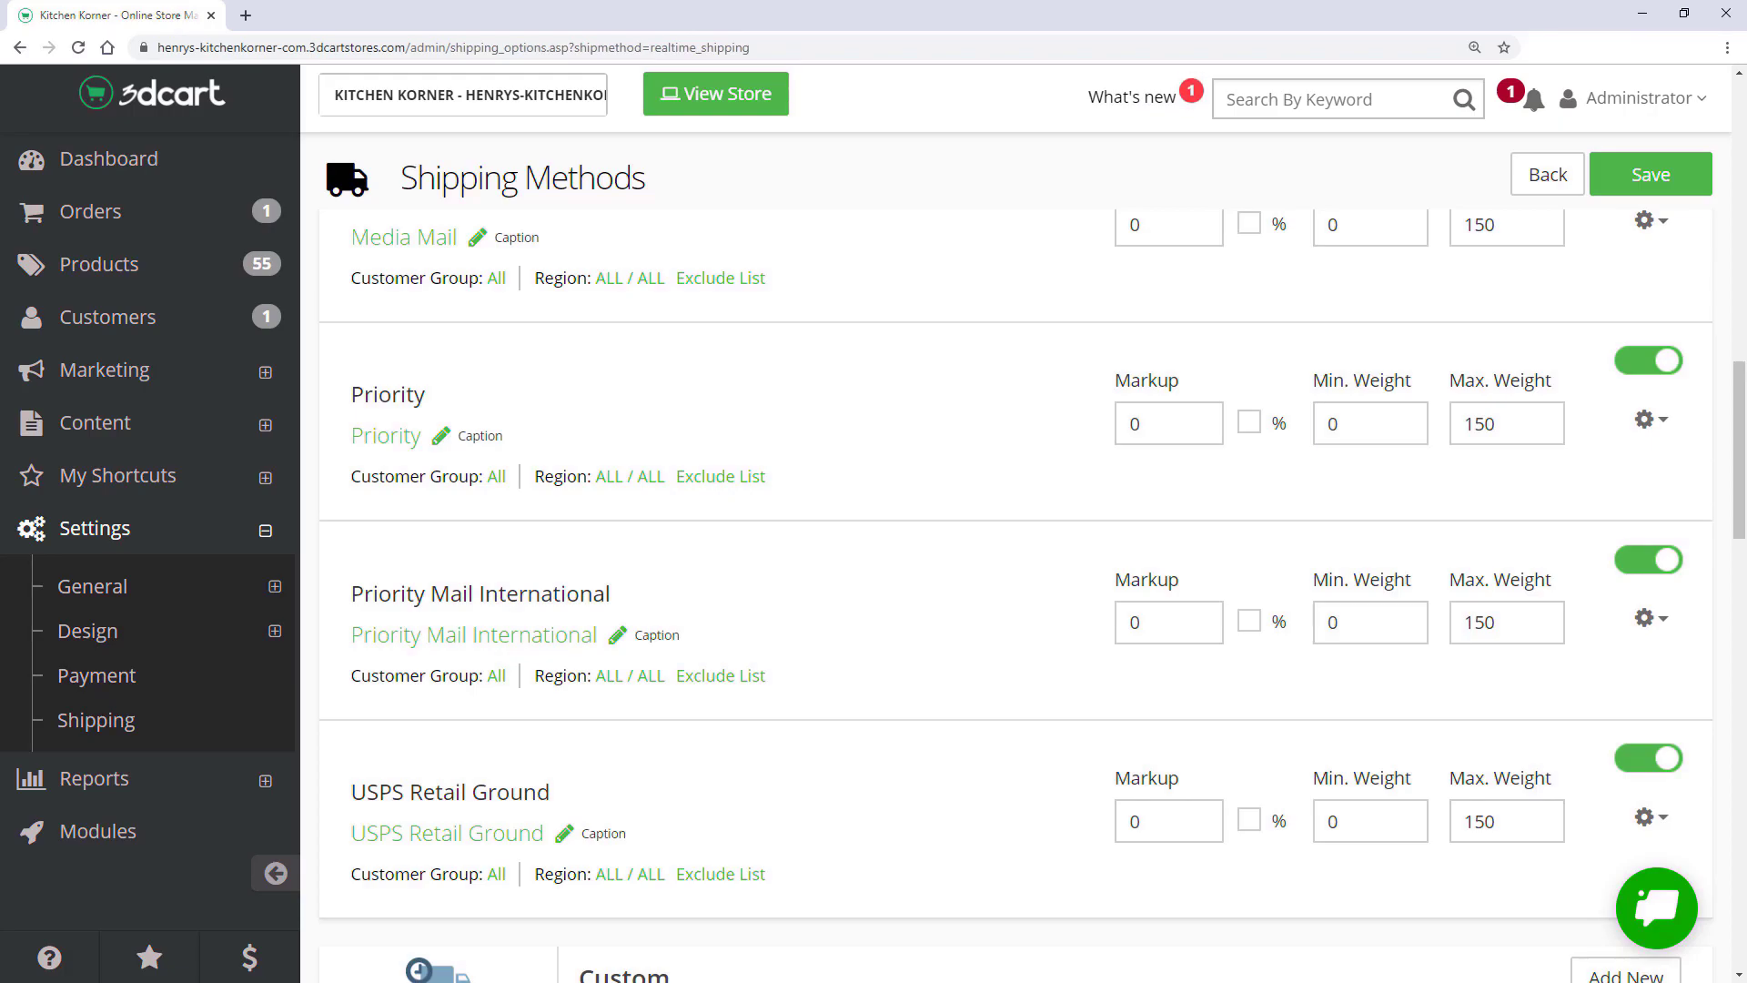
pyautogui.scroll(-4, 1185, 897)
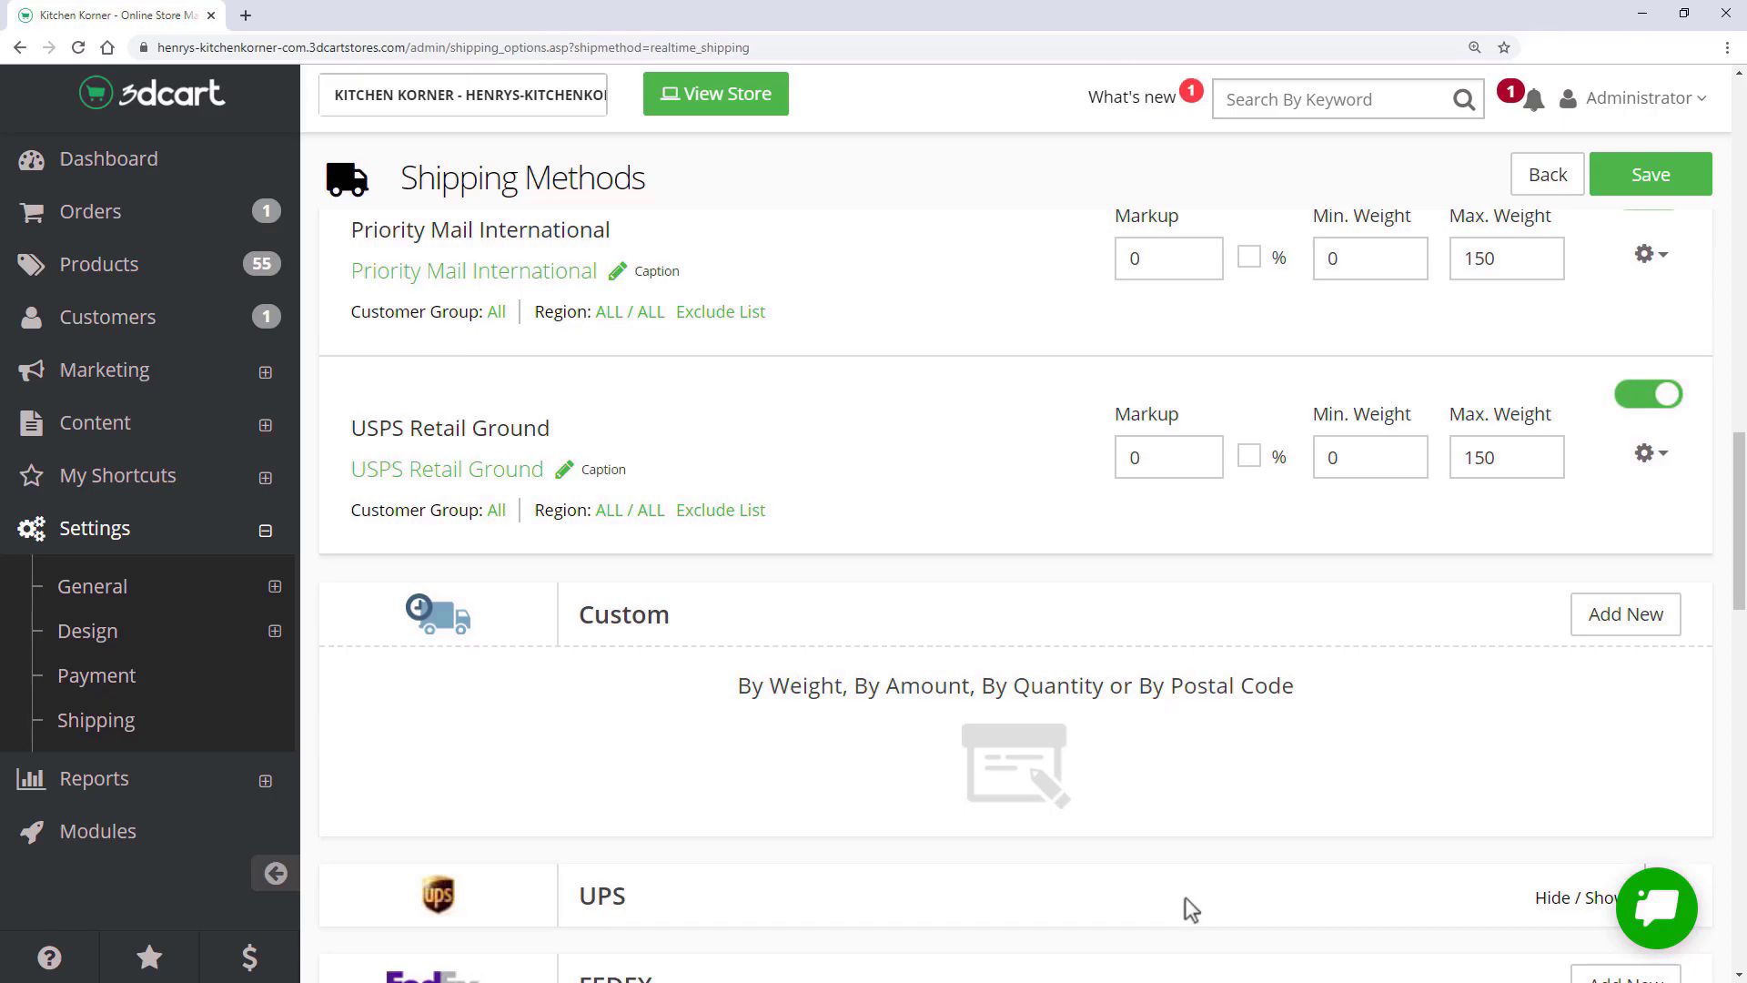
pyautogui.click(1619, 619)
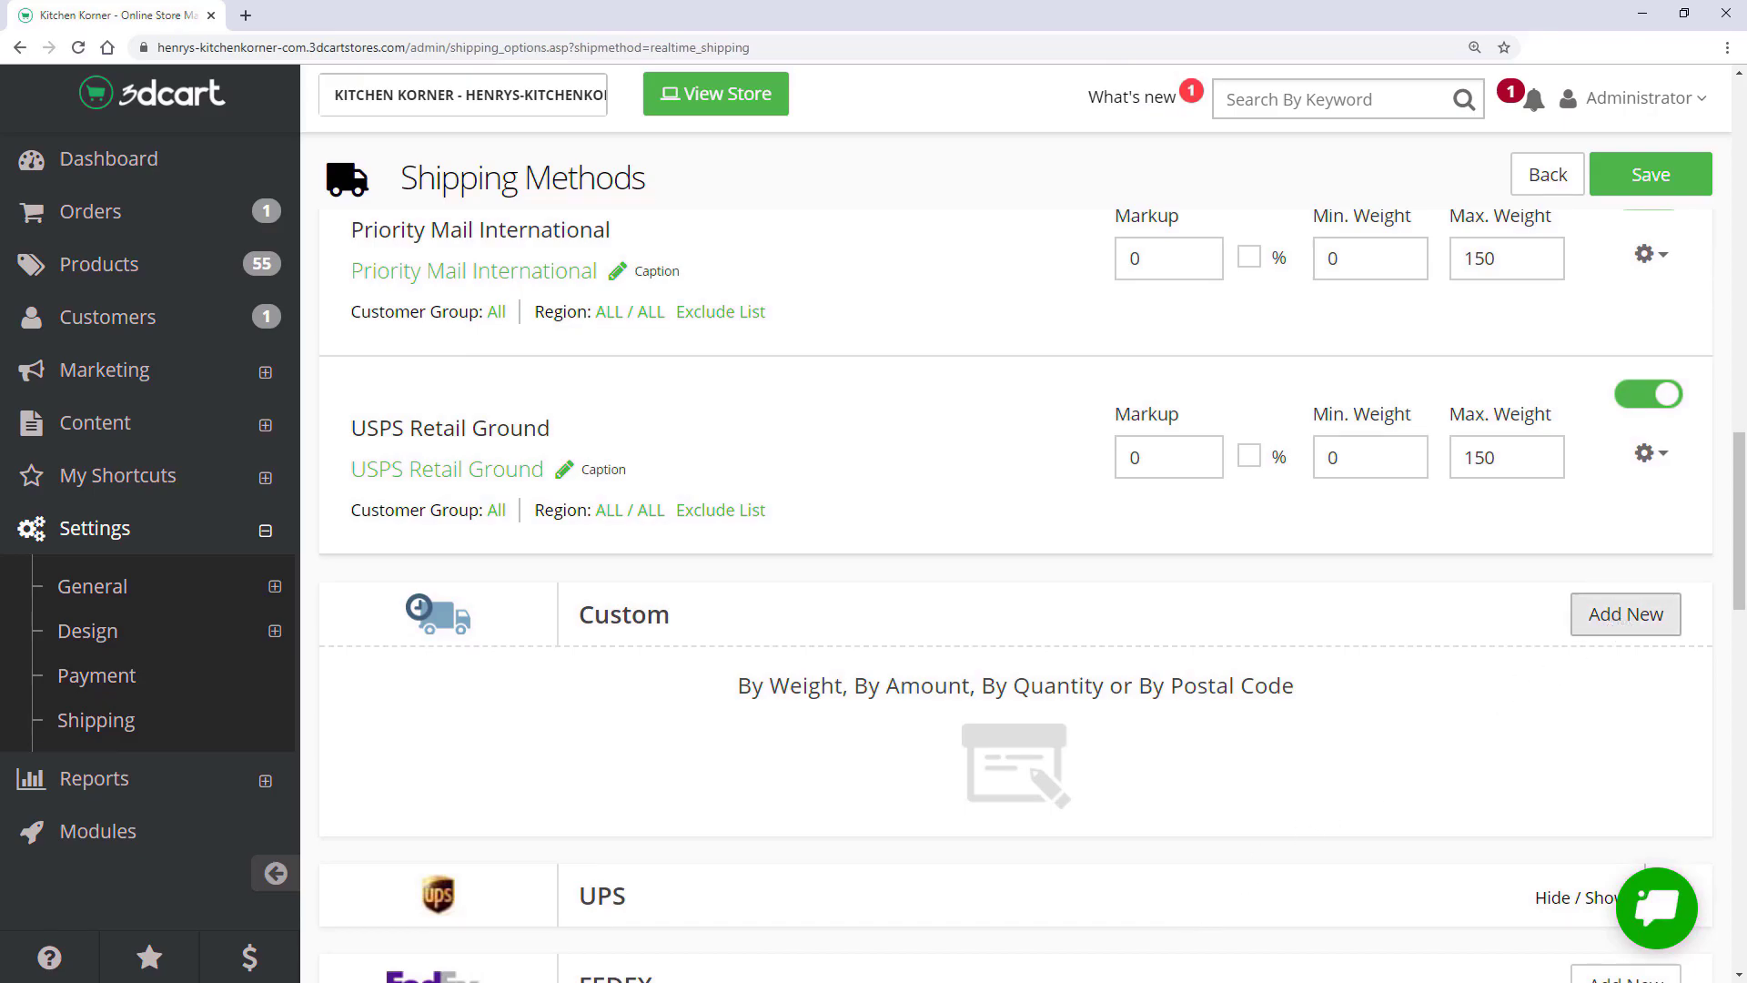
# - Add the By Weight custom shipping method and open its weight ranges page
pyautogui.click(1618, 616)
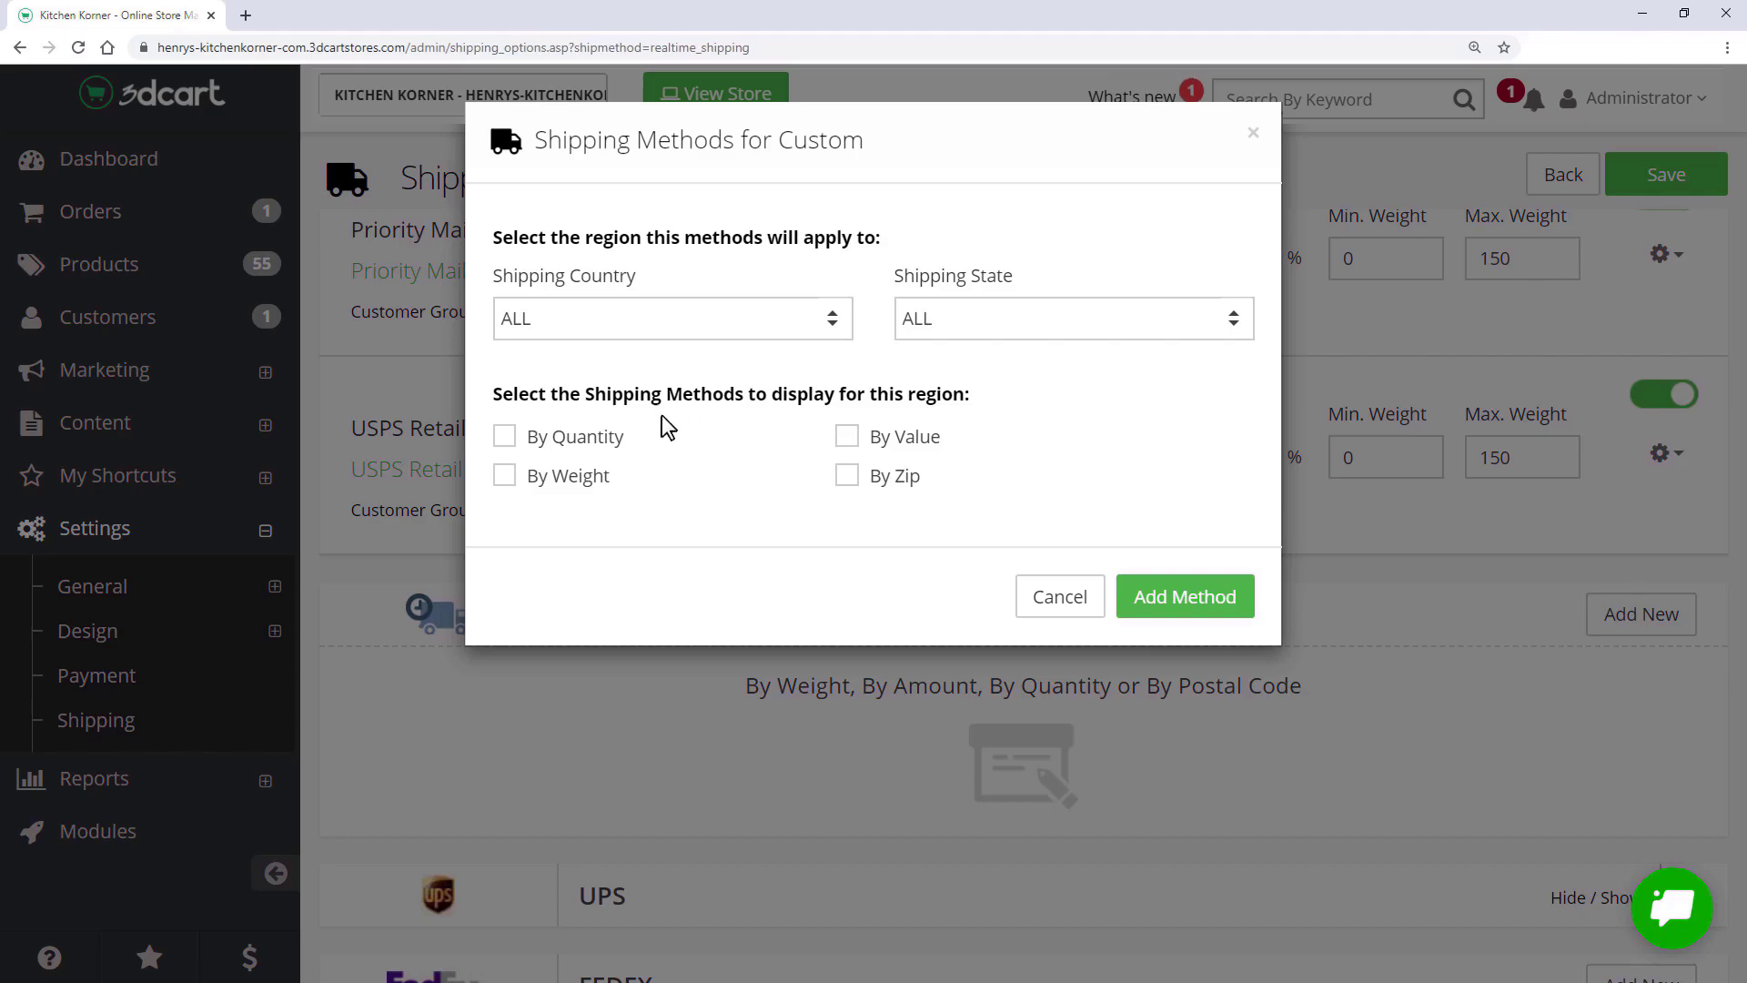
pyautogui.click(506, 479)
pyautogui.click(1173, 603)
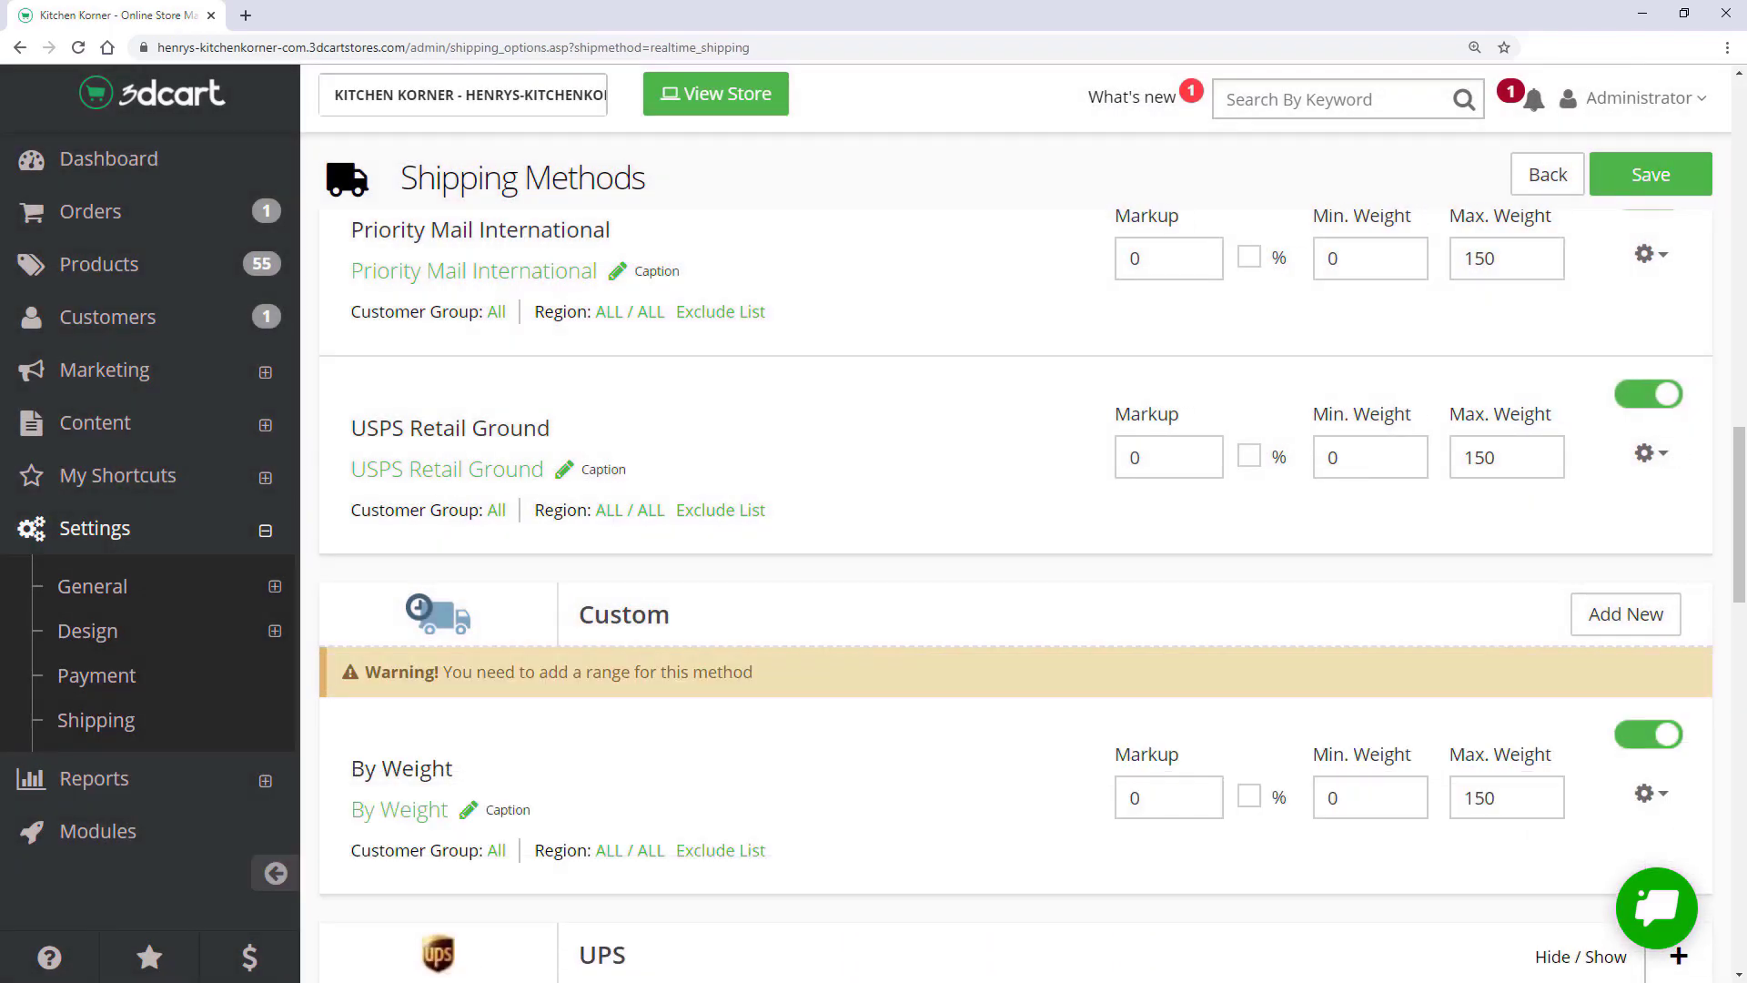
pyautogui.scroll(-1, 1033, 595)
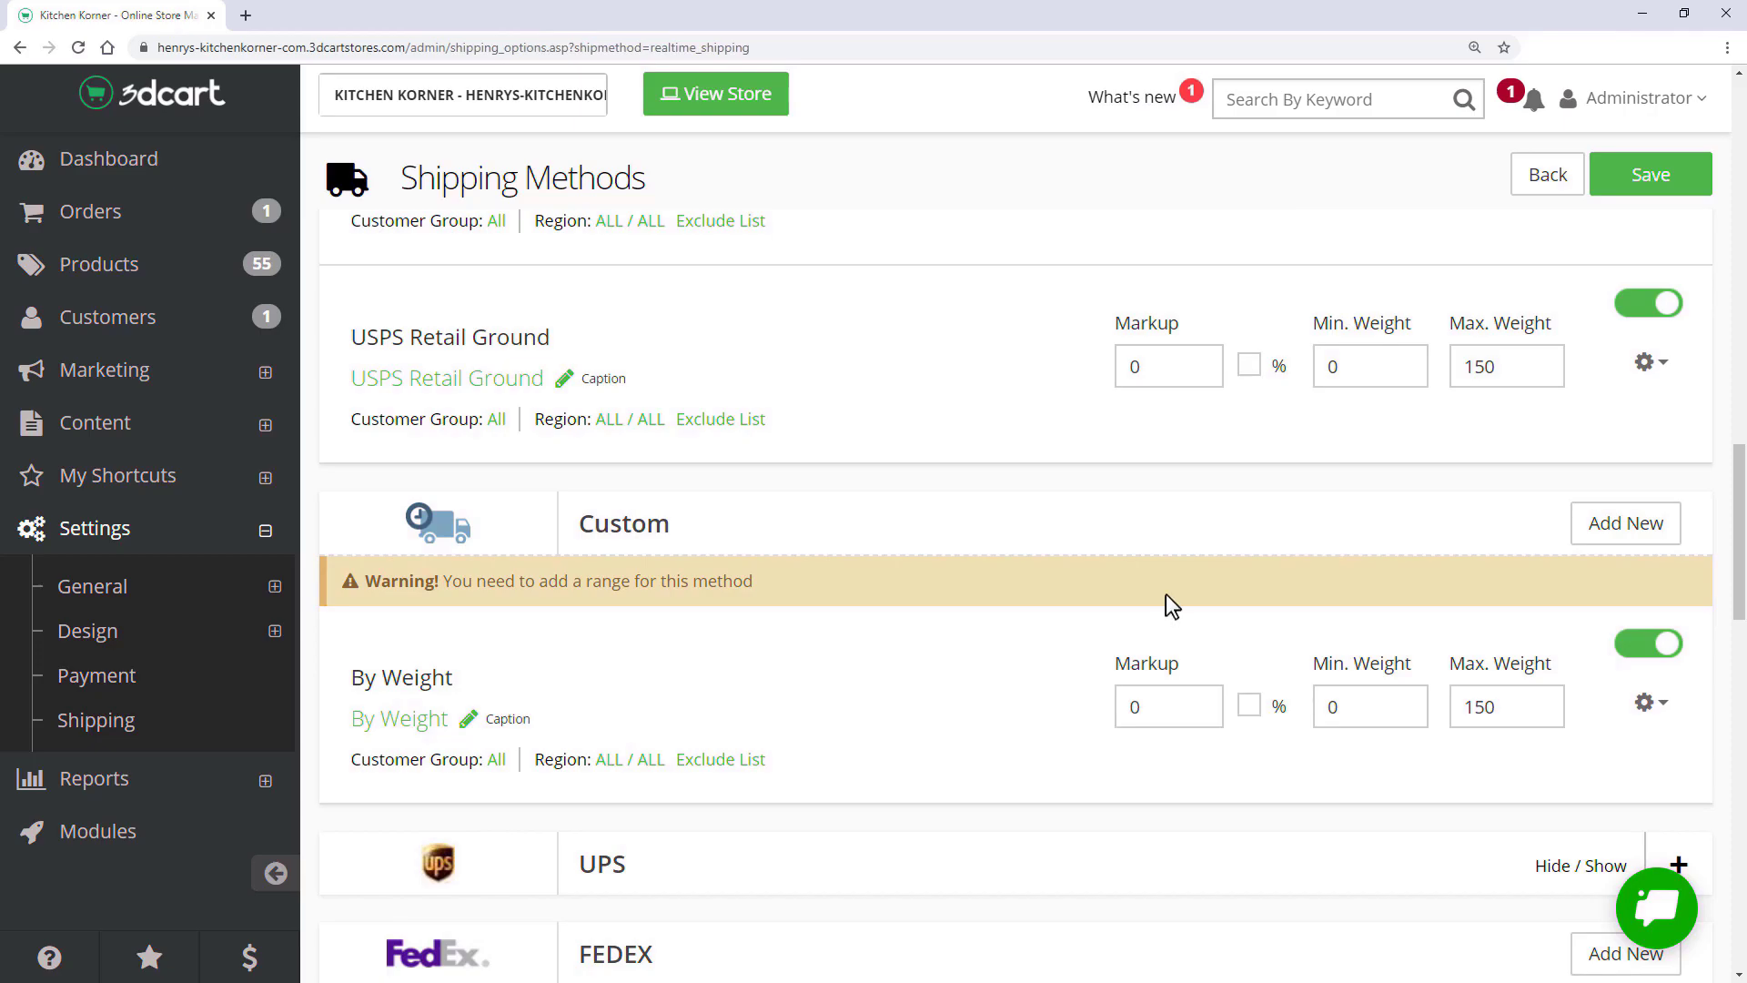
pyautogui.click(1648, 703)
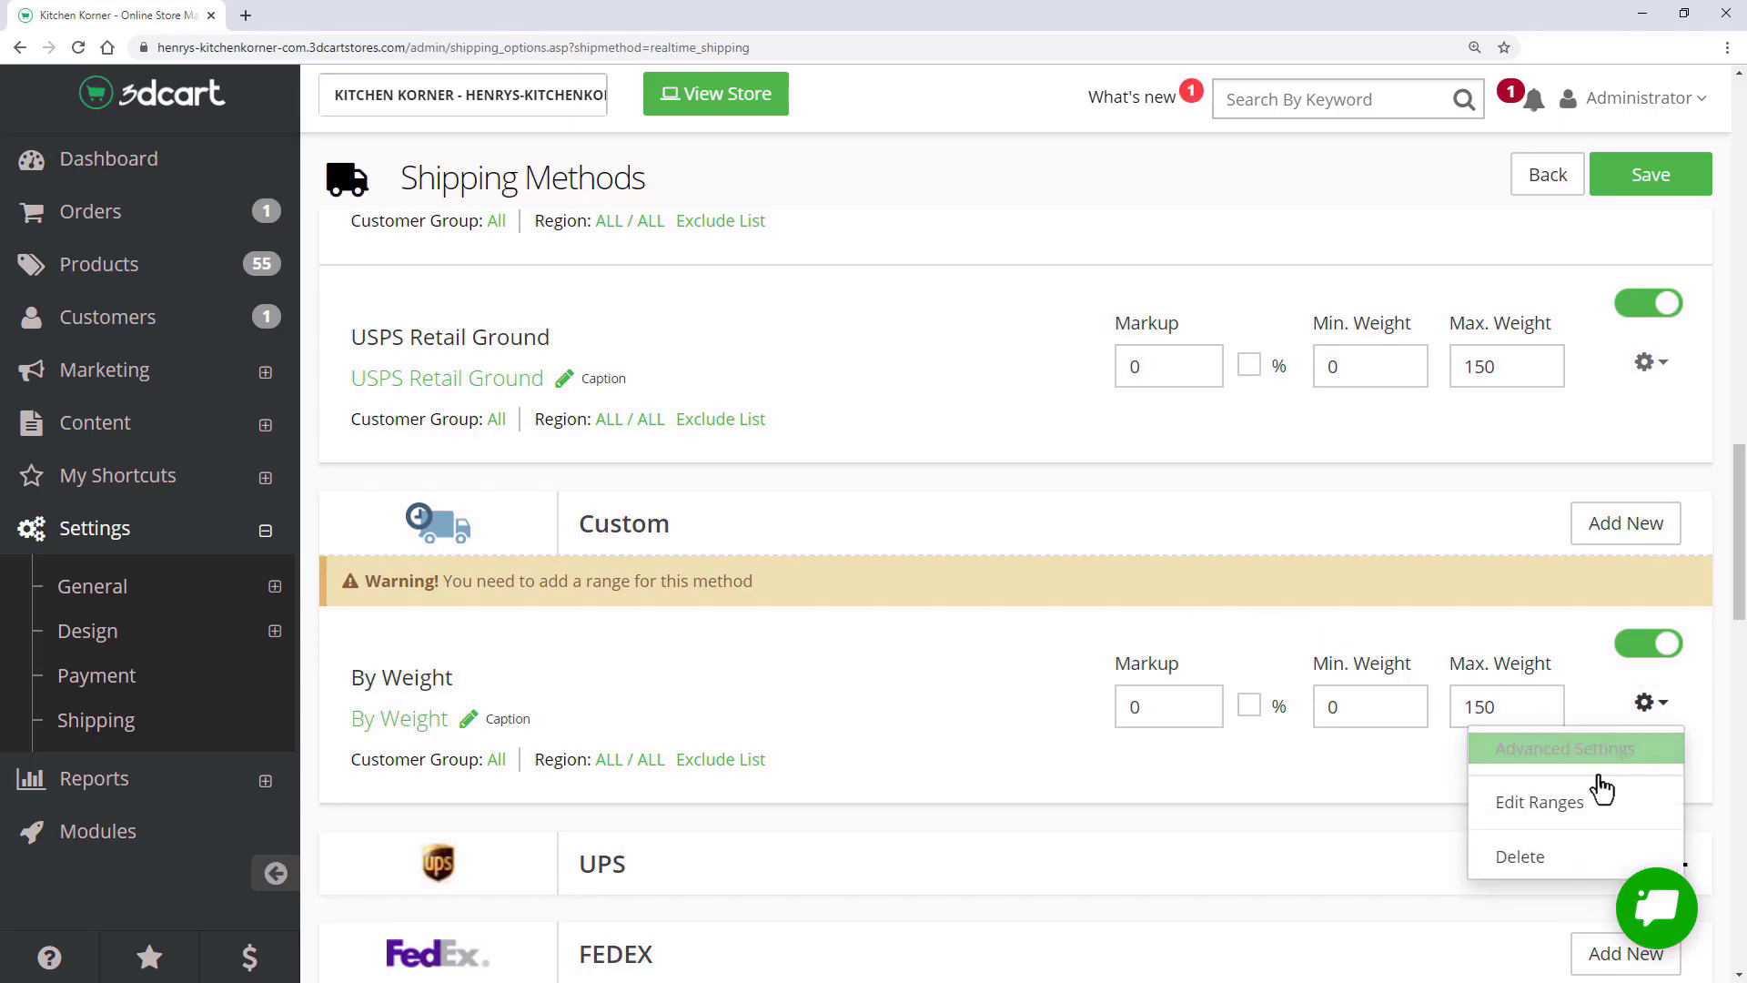
pyautogui.click(1580, 809)
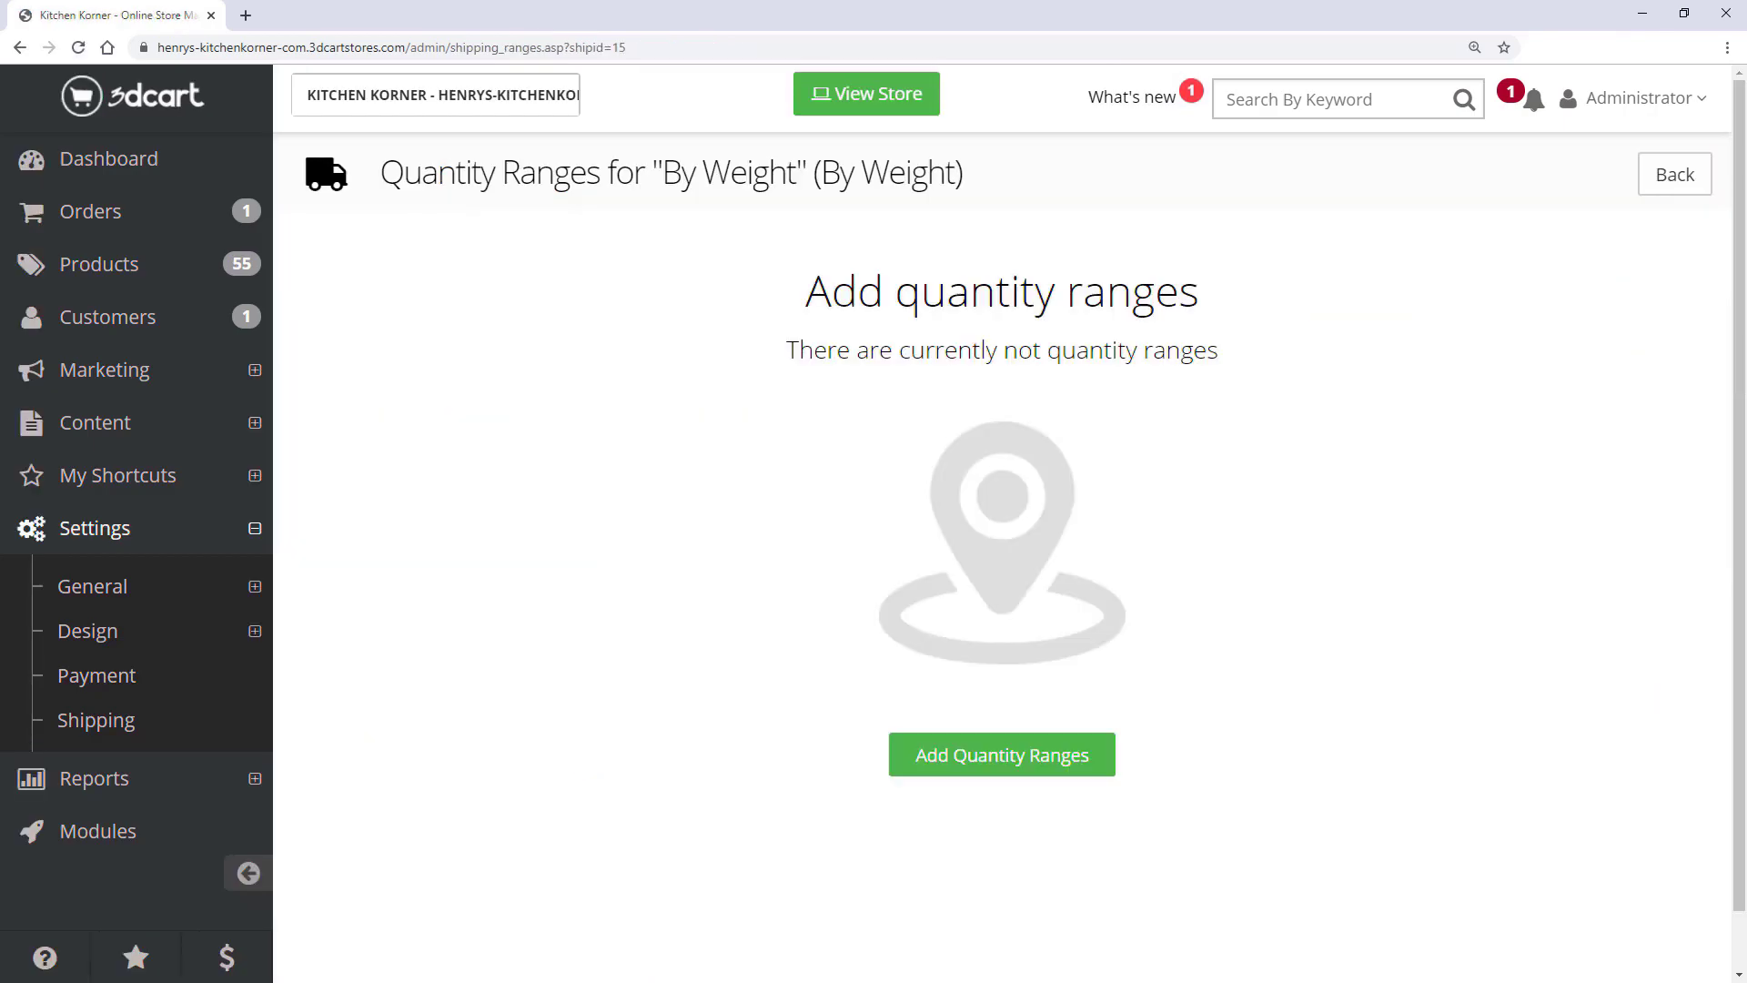
# - Add a 0–5 weight range charging 5 percent and save the By Weight ranges
pyautogui.click(994, 768)
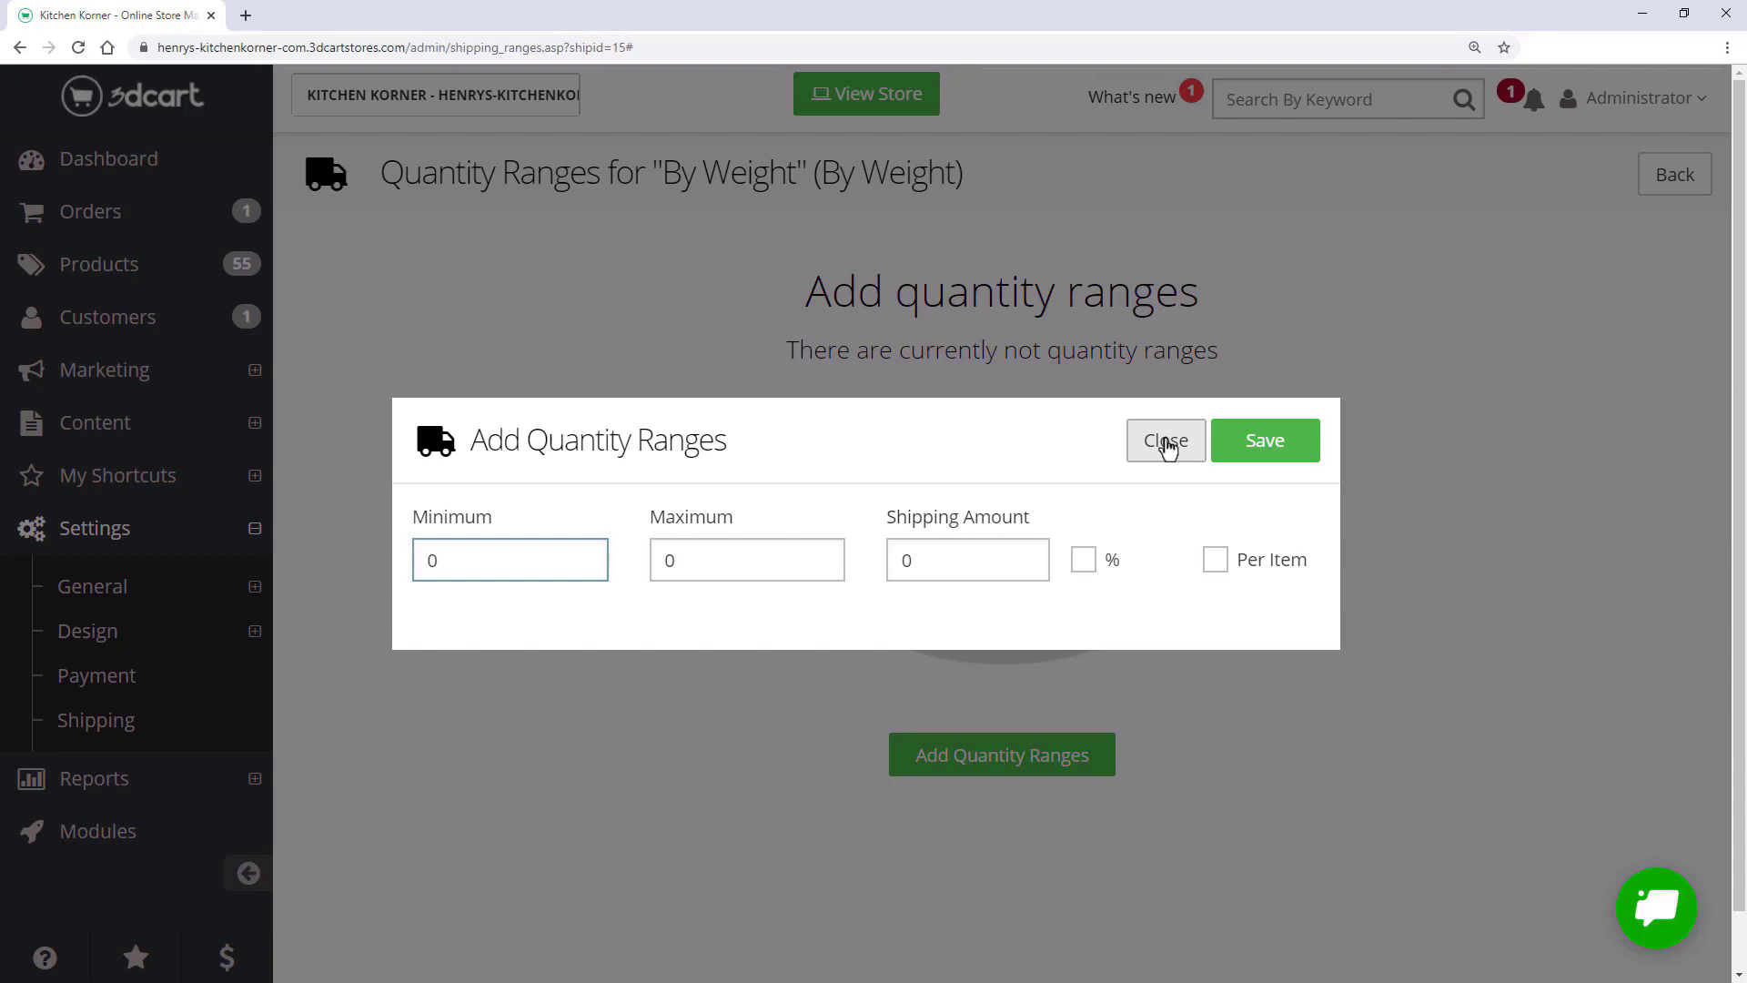
pyautogui.press('Tab')
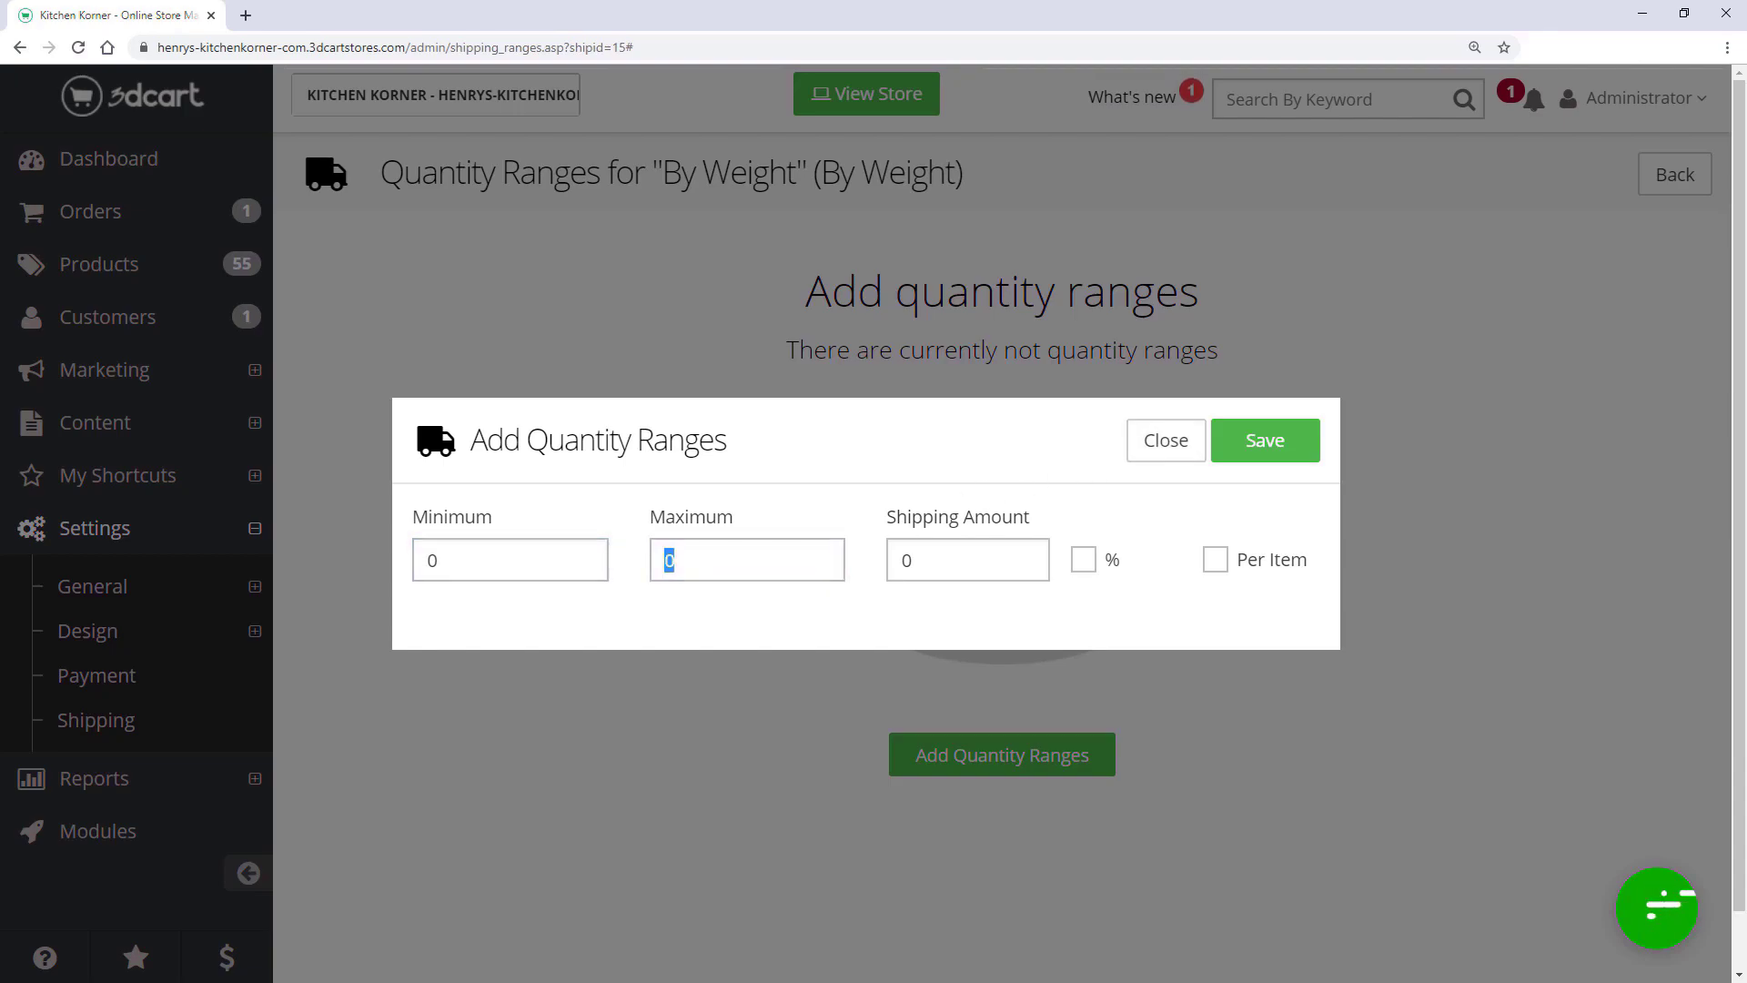
pyautogui.write('5')
pyautogui.press('Tab')
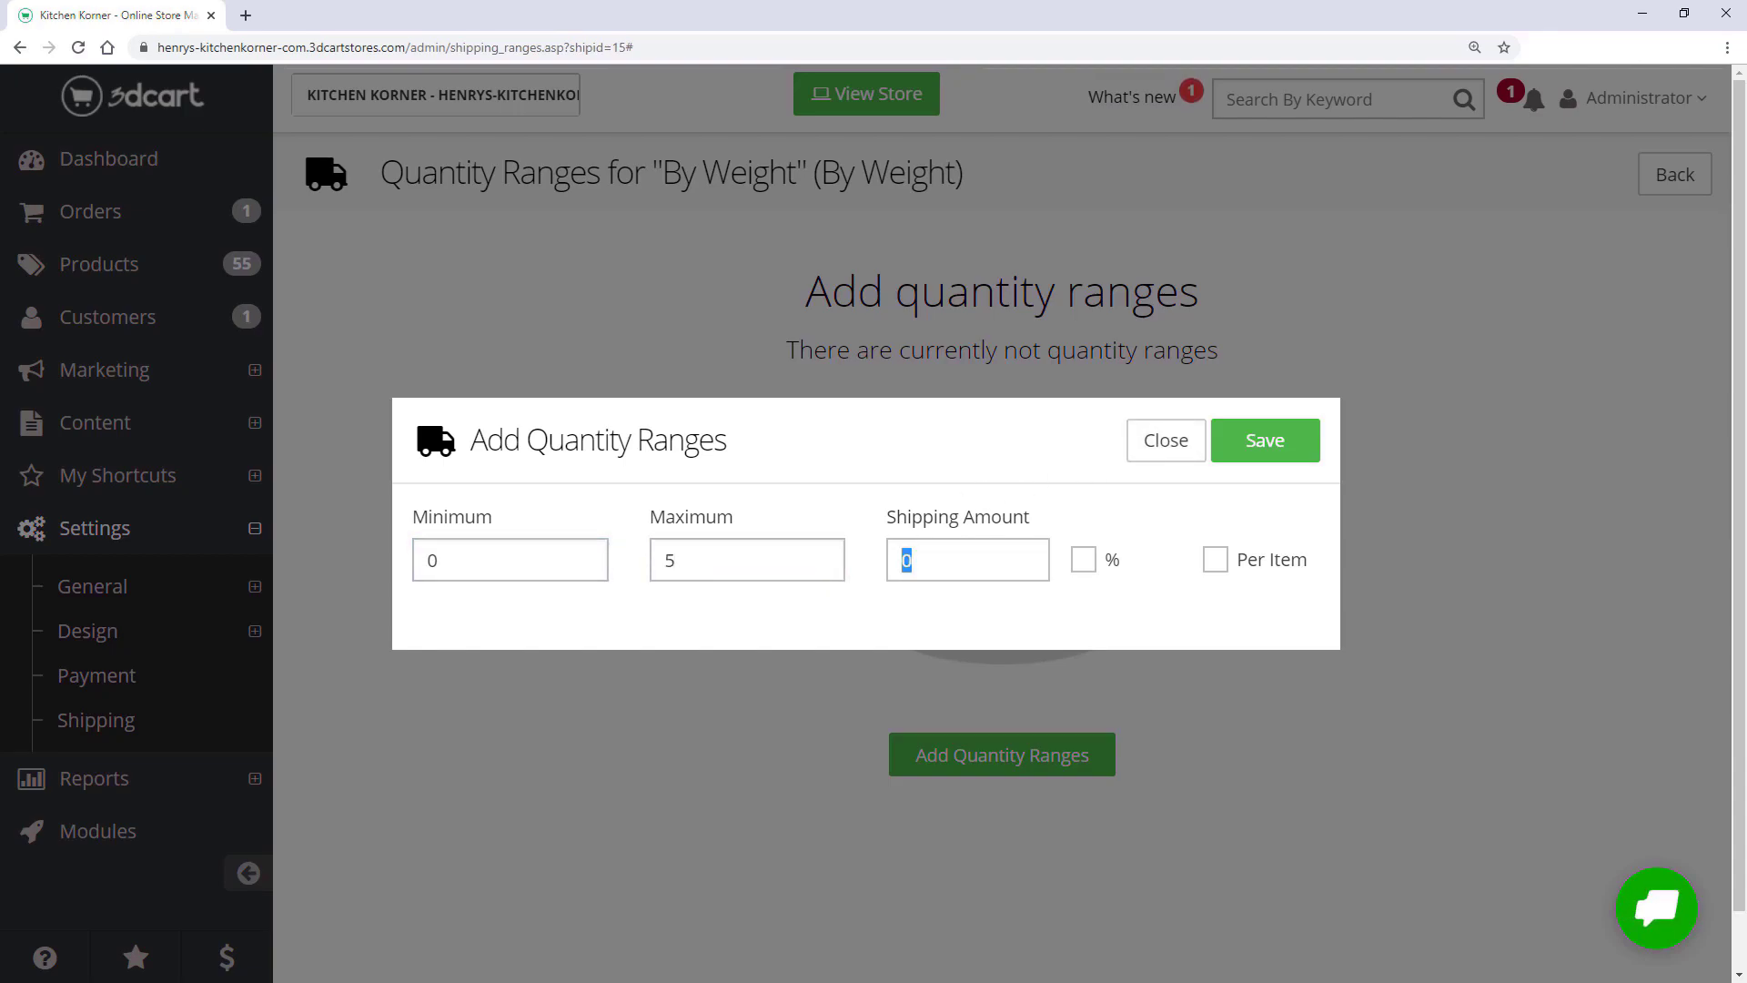
pyautogui.write('5')
pyautogui.click(1109, 557)
pyautogui.click(1267, 443)
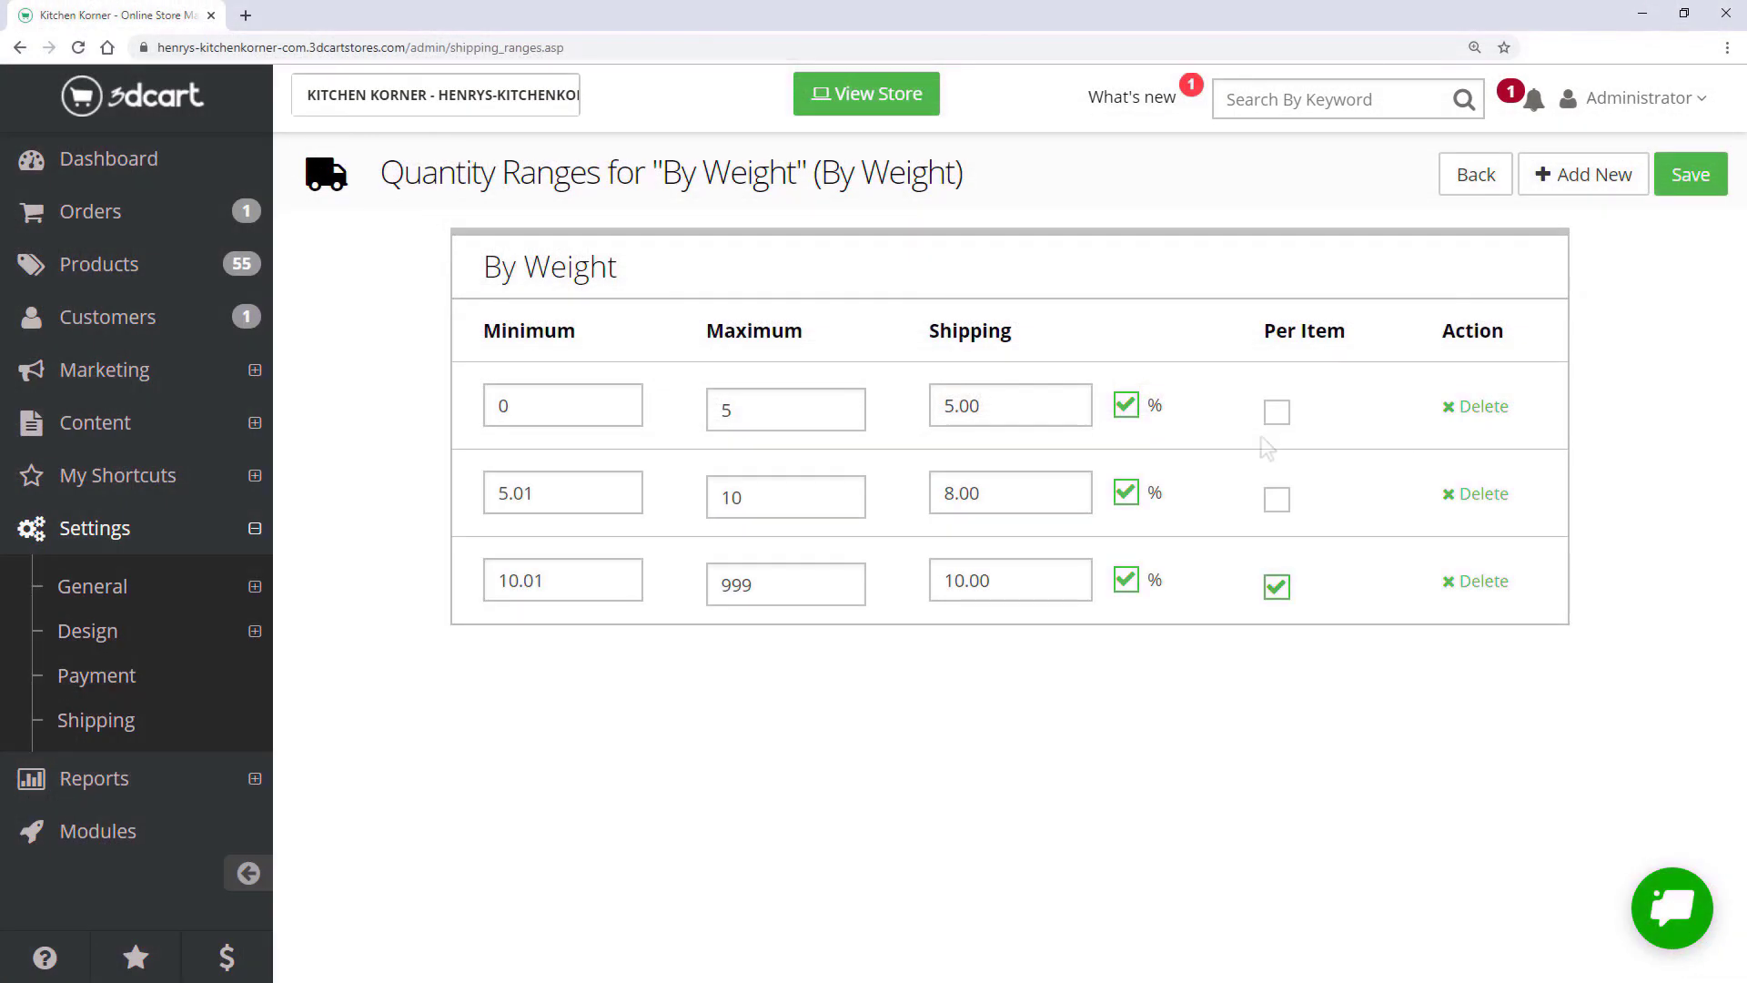
pyautogui.click(1688, 175)
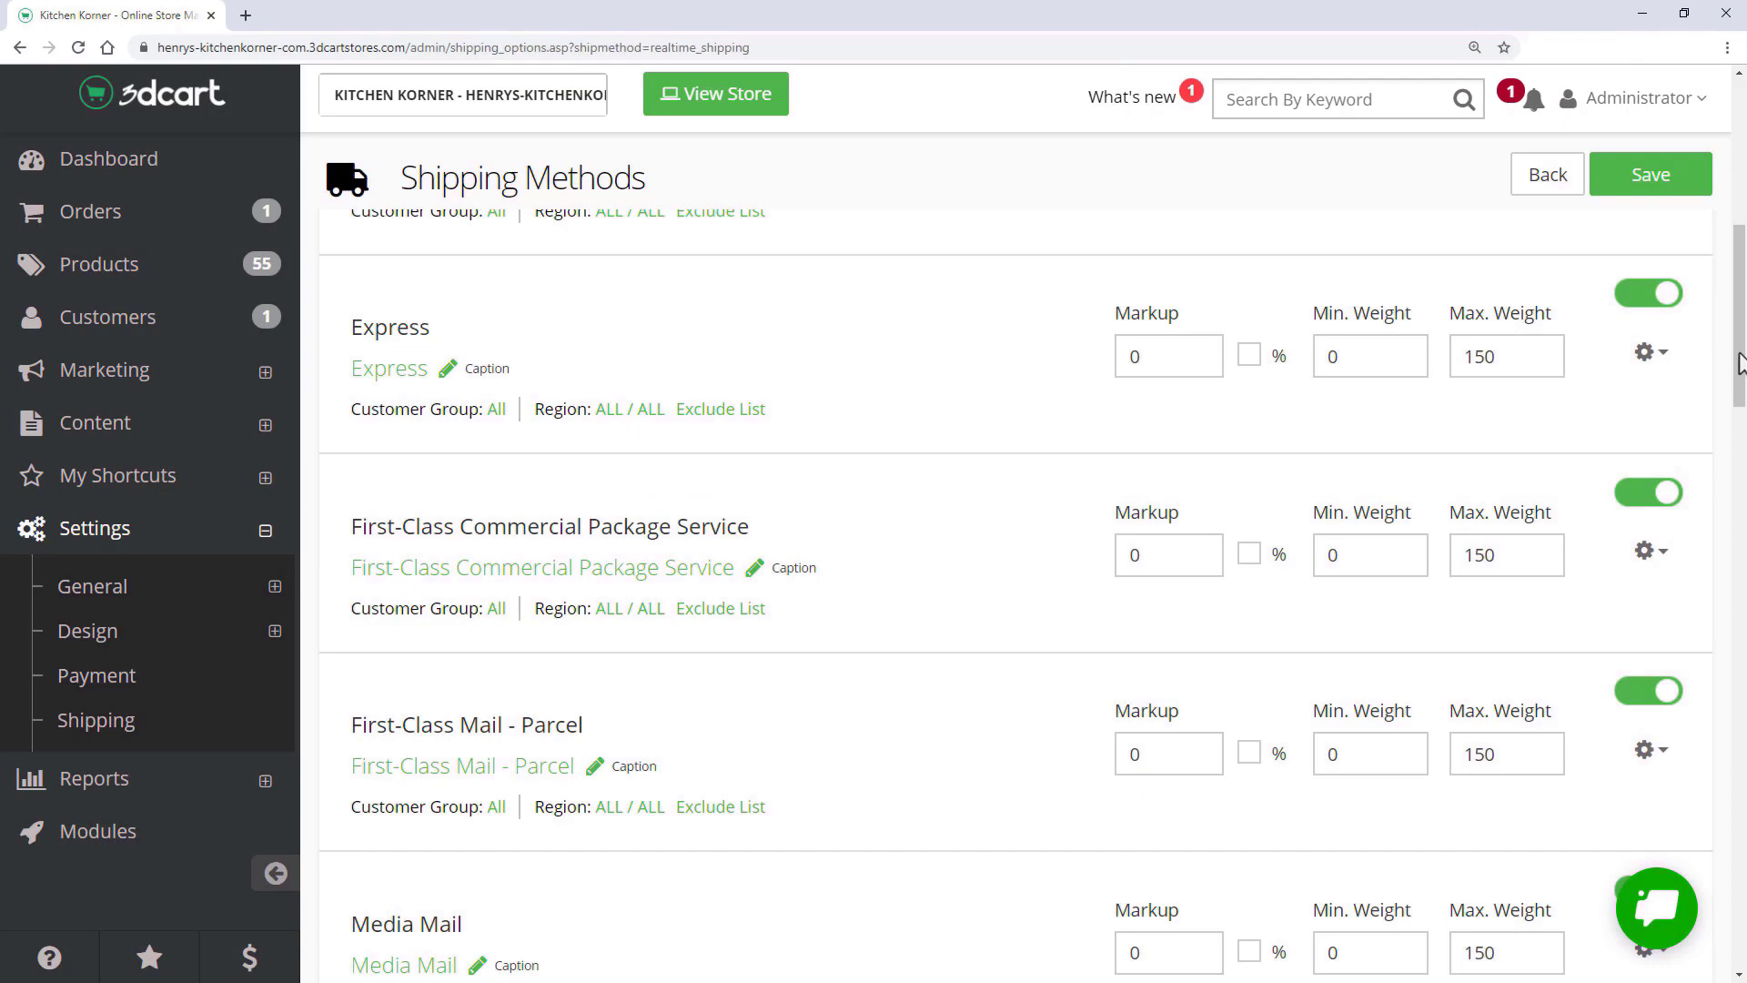
pyautogui.moveTo(1737, 355); pyautogui.dragTo(1740, 626)
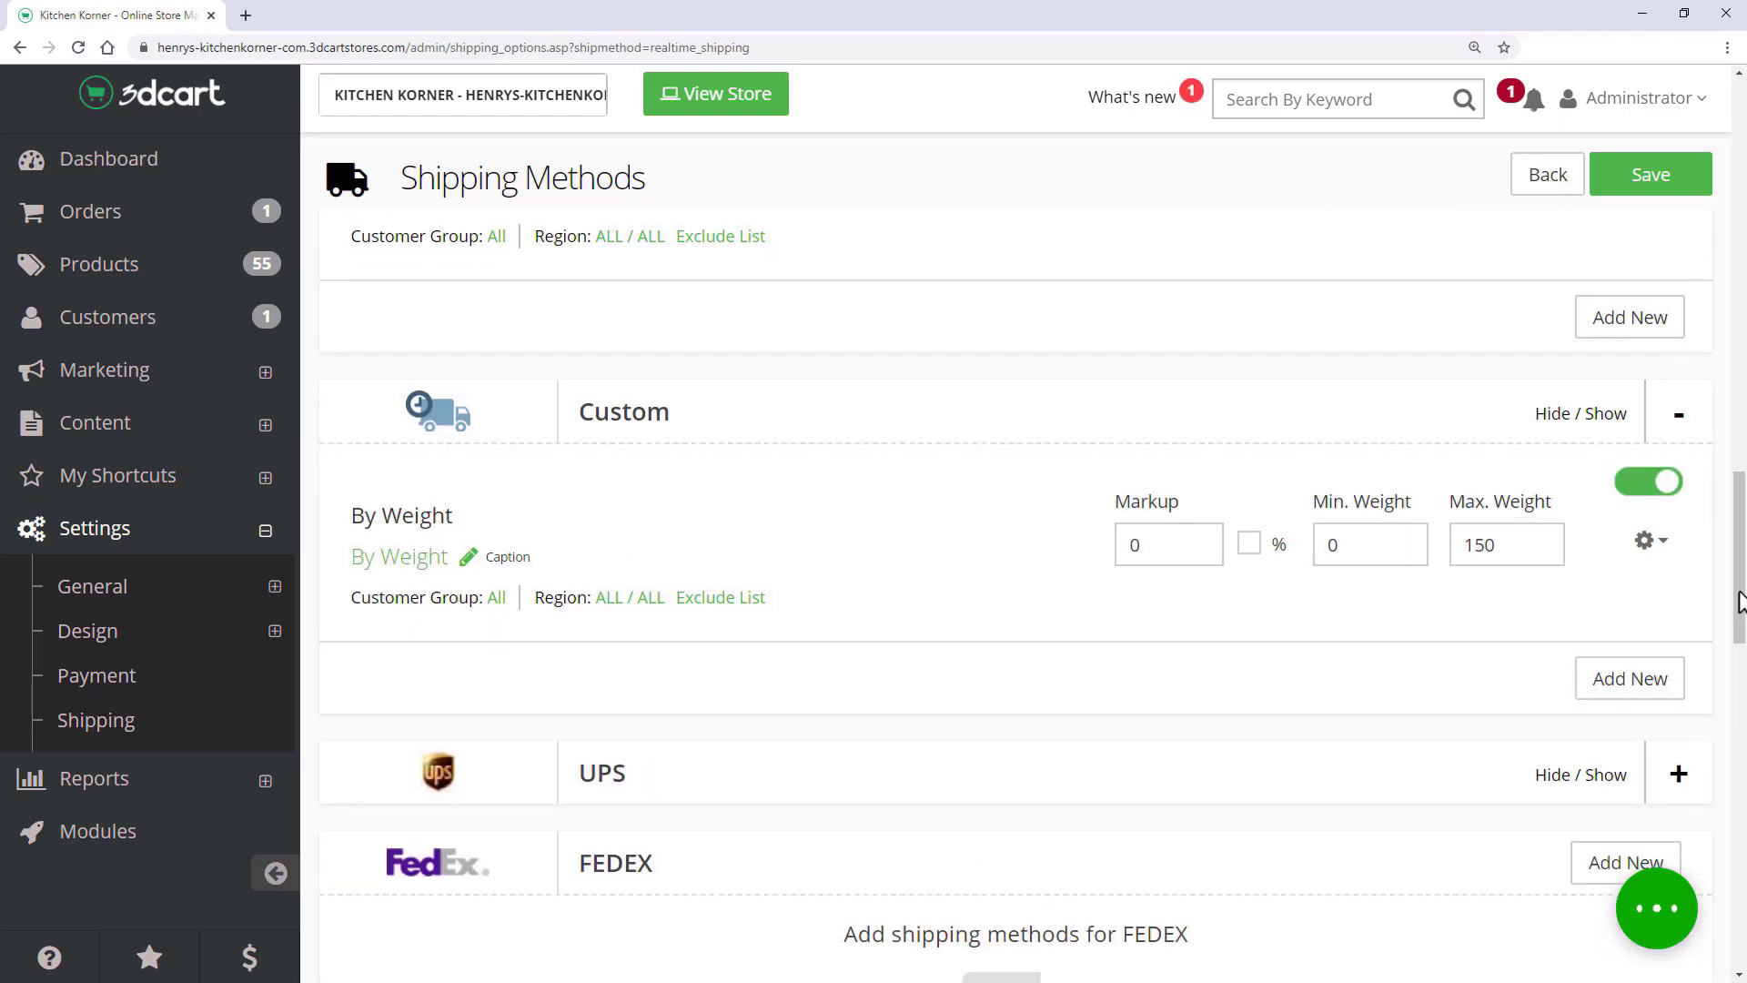
pyautogui.moveTo(1740, 606); pyautogui.dragTo(1740, 624)
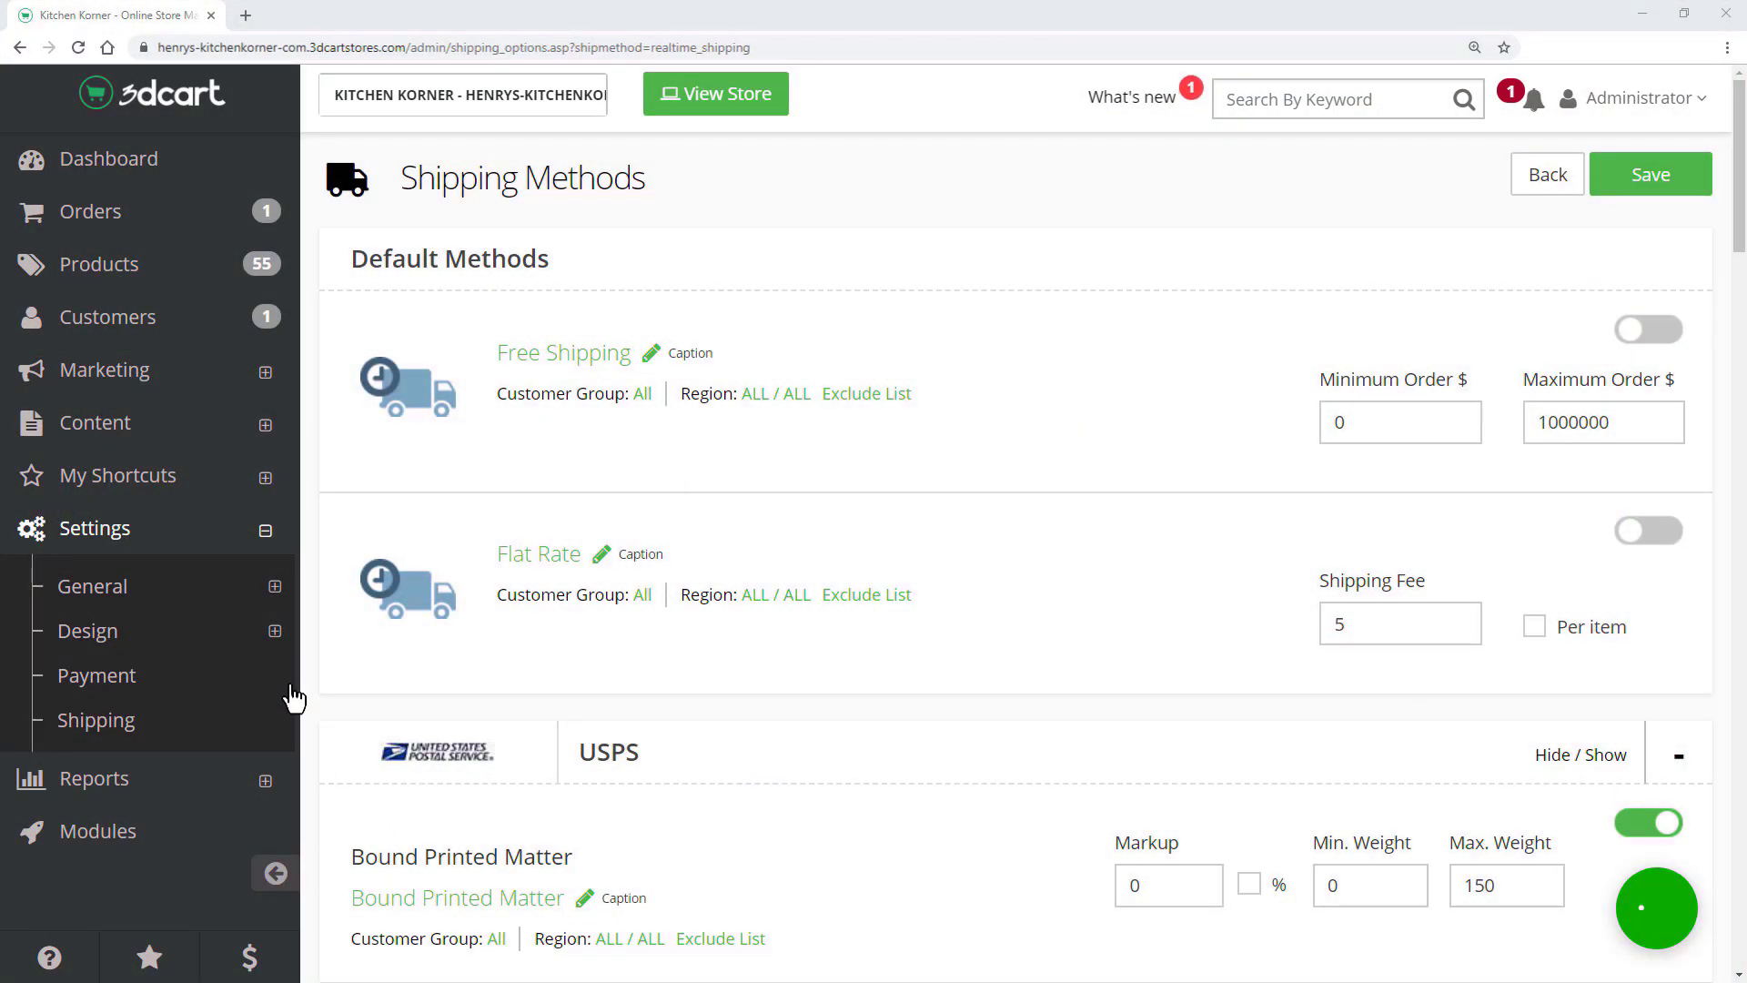
# - On the storefront, add the Stainless Steel Pot from Cookware to the cart and check out
pyautogui.click(722, 102)
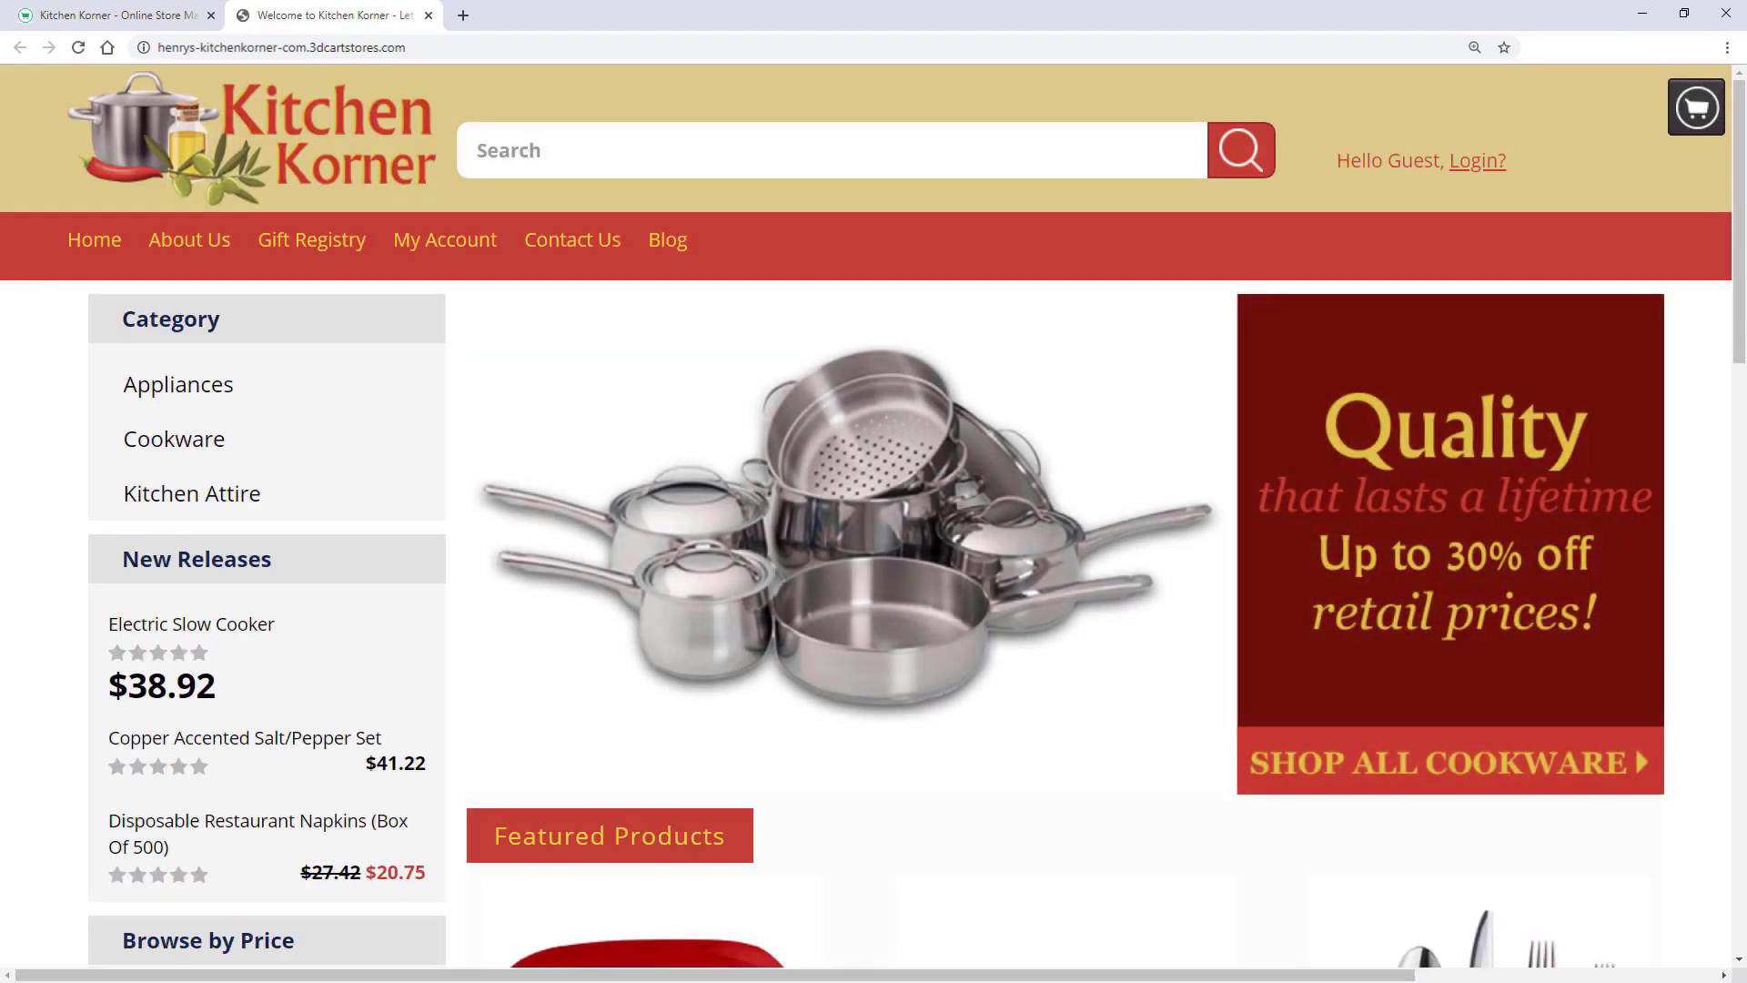
pyautogui.click(314, 452)
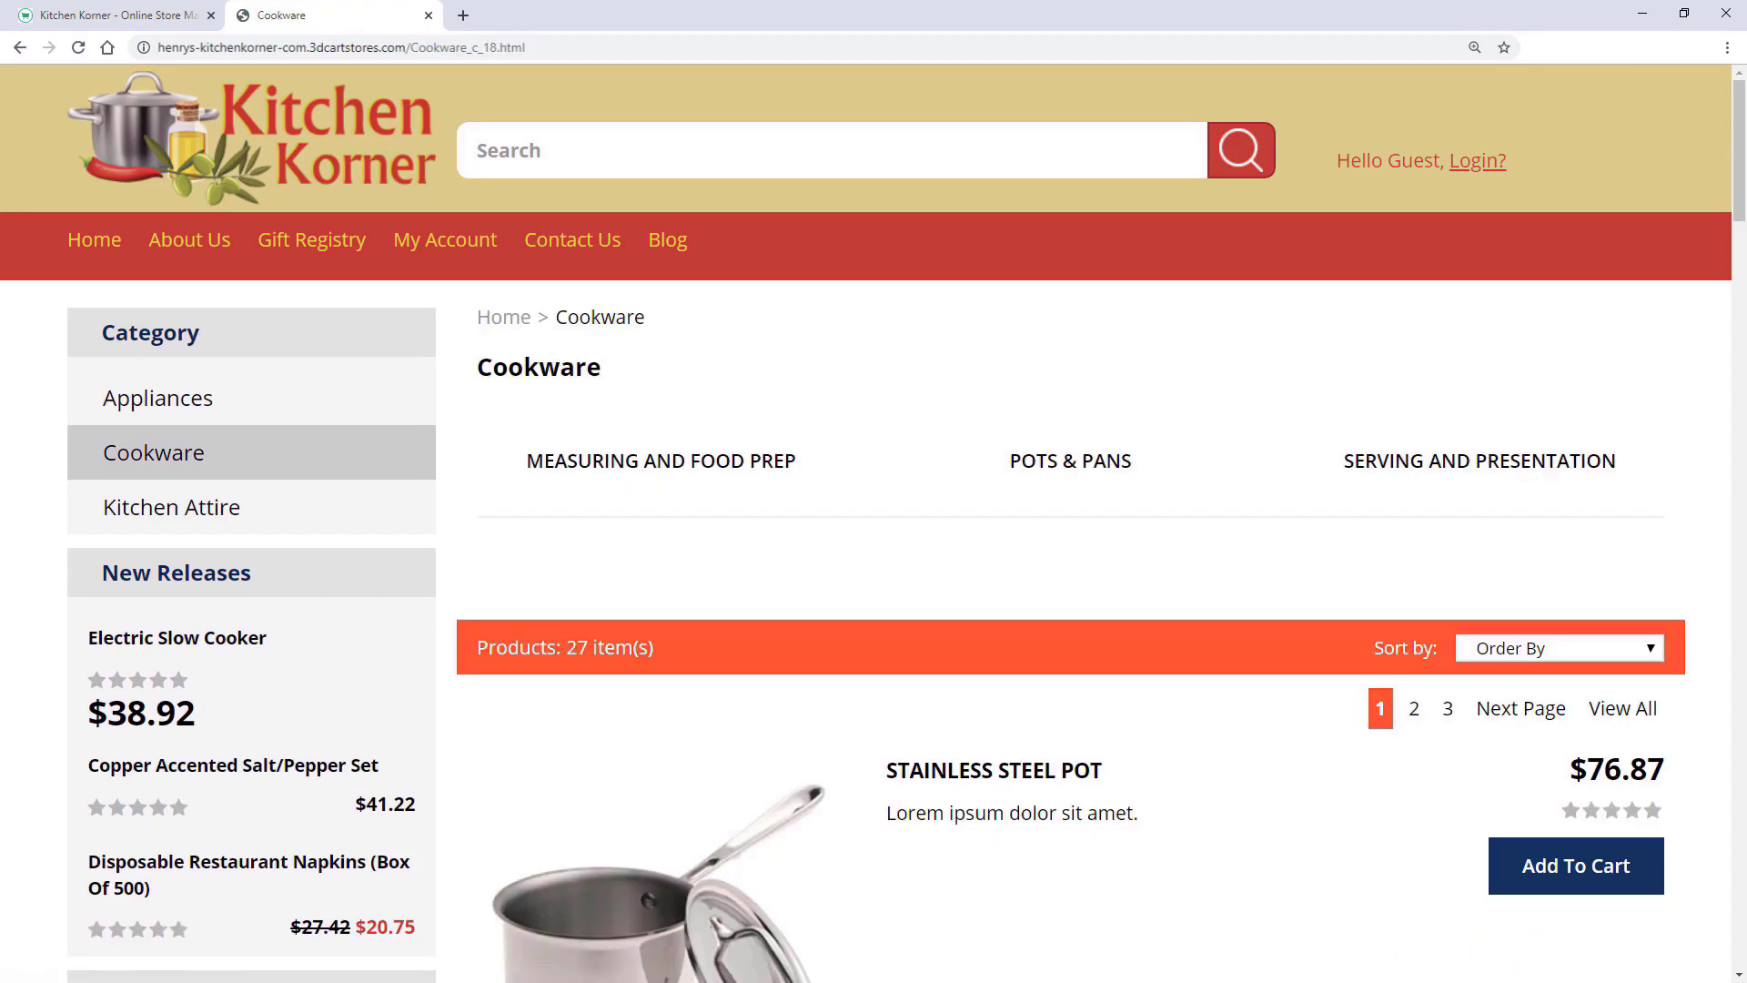
pyautogui.scroll(-2, 625, 401)
pyautogui.click(1547, 682)
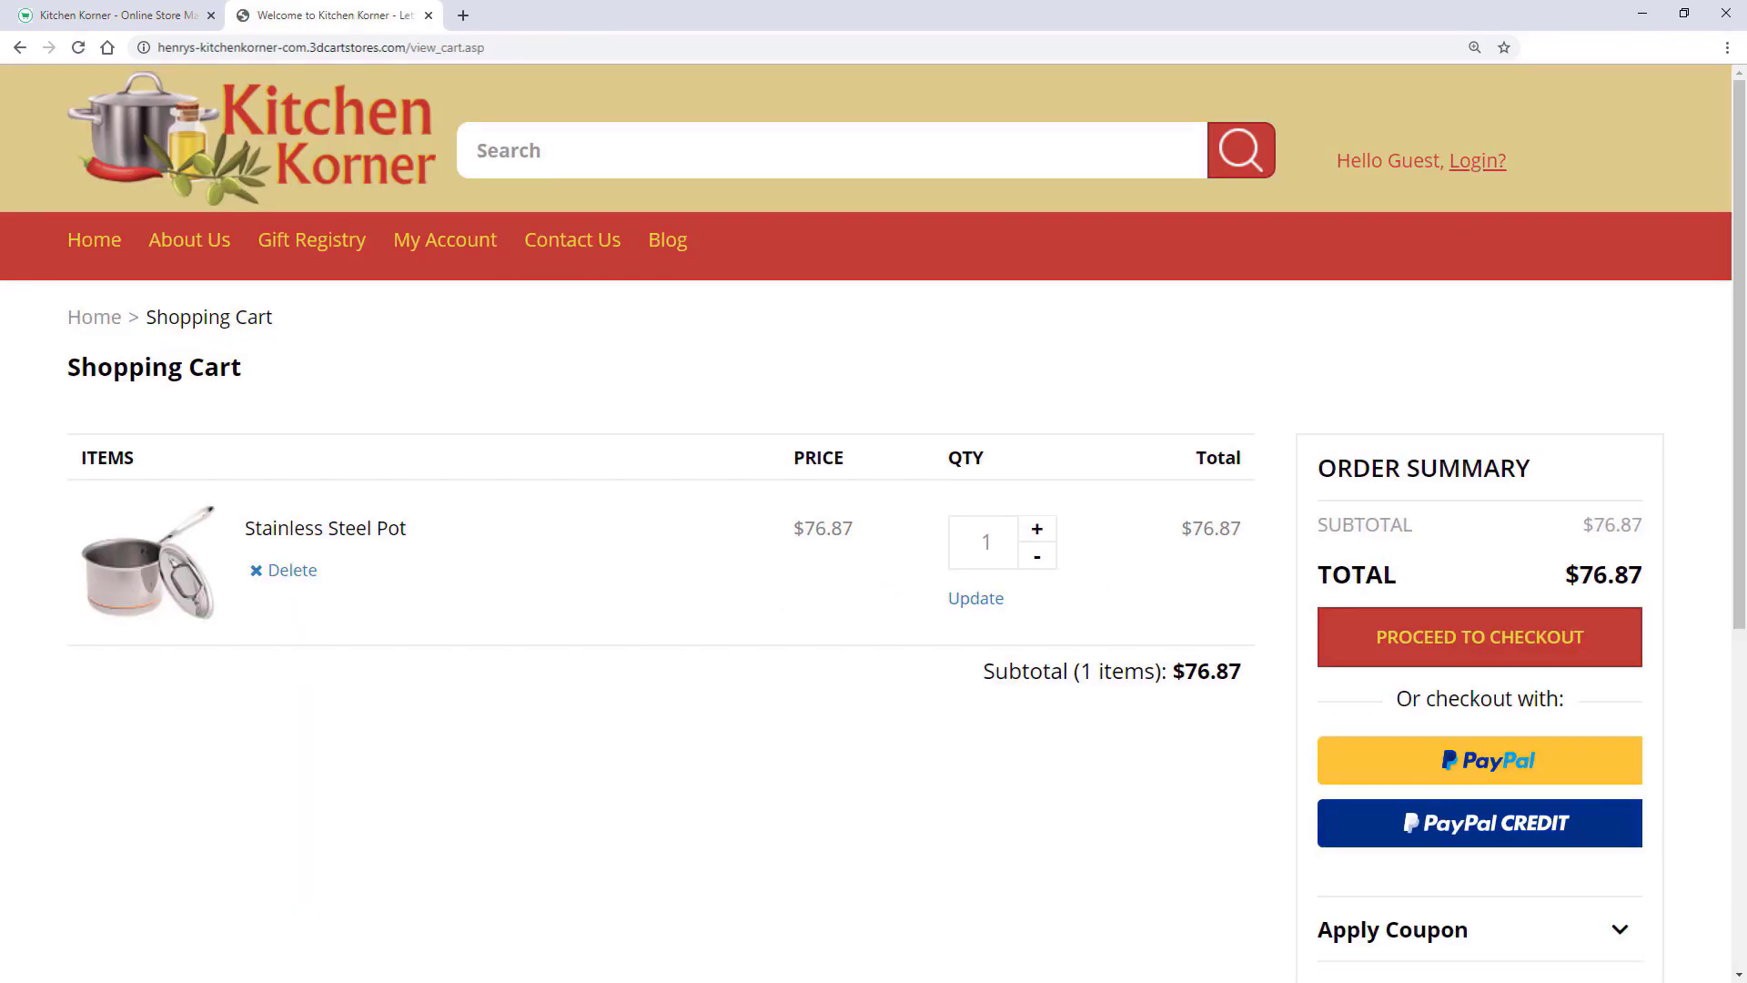
pyautogui.click(1381, 651)
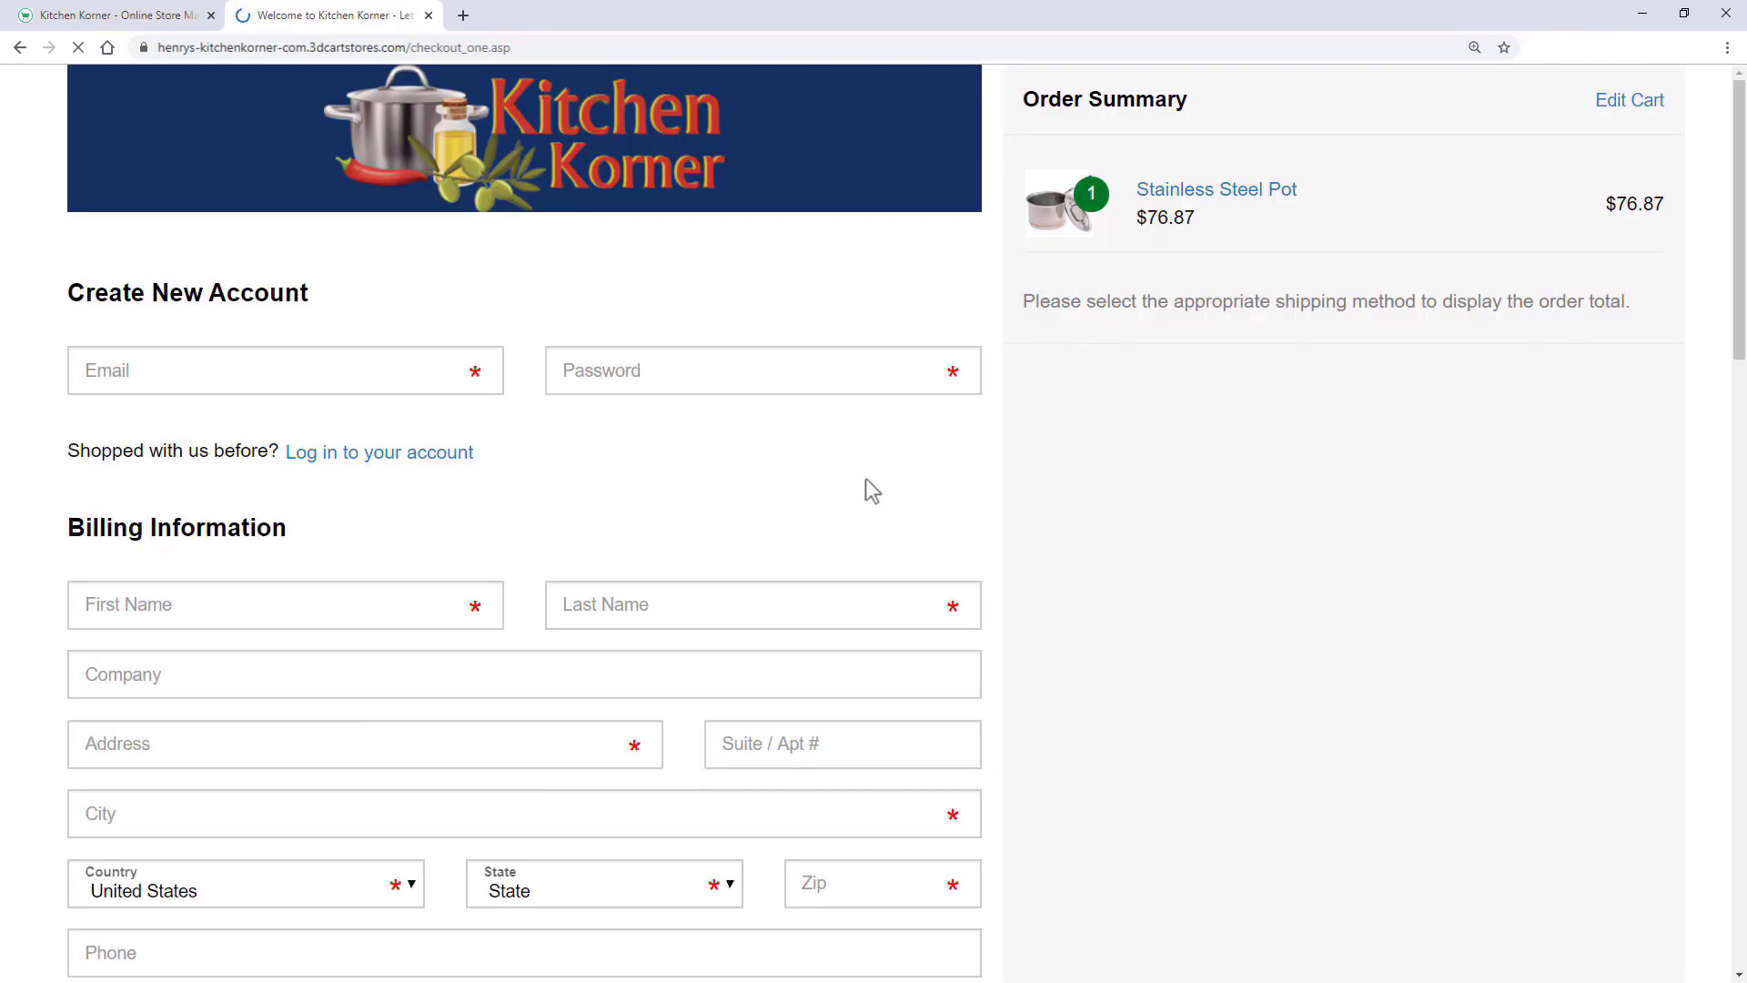
# - Enter the customer's e-mail, account password, and first and last name at checkout
pyautogui.click(173, 382)
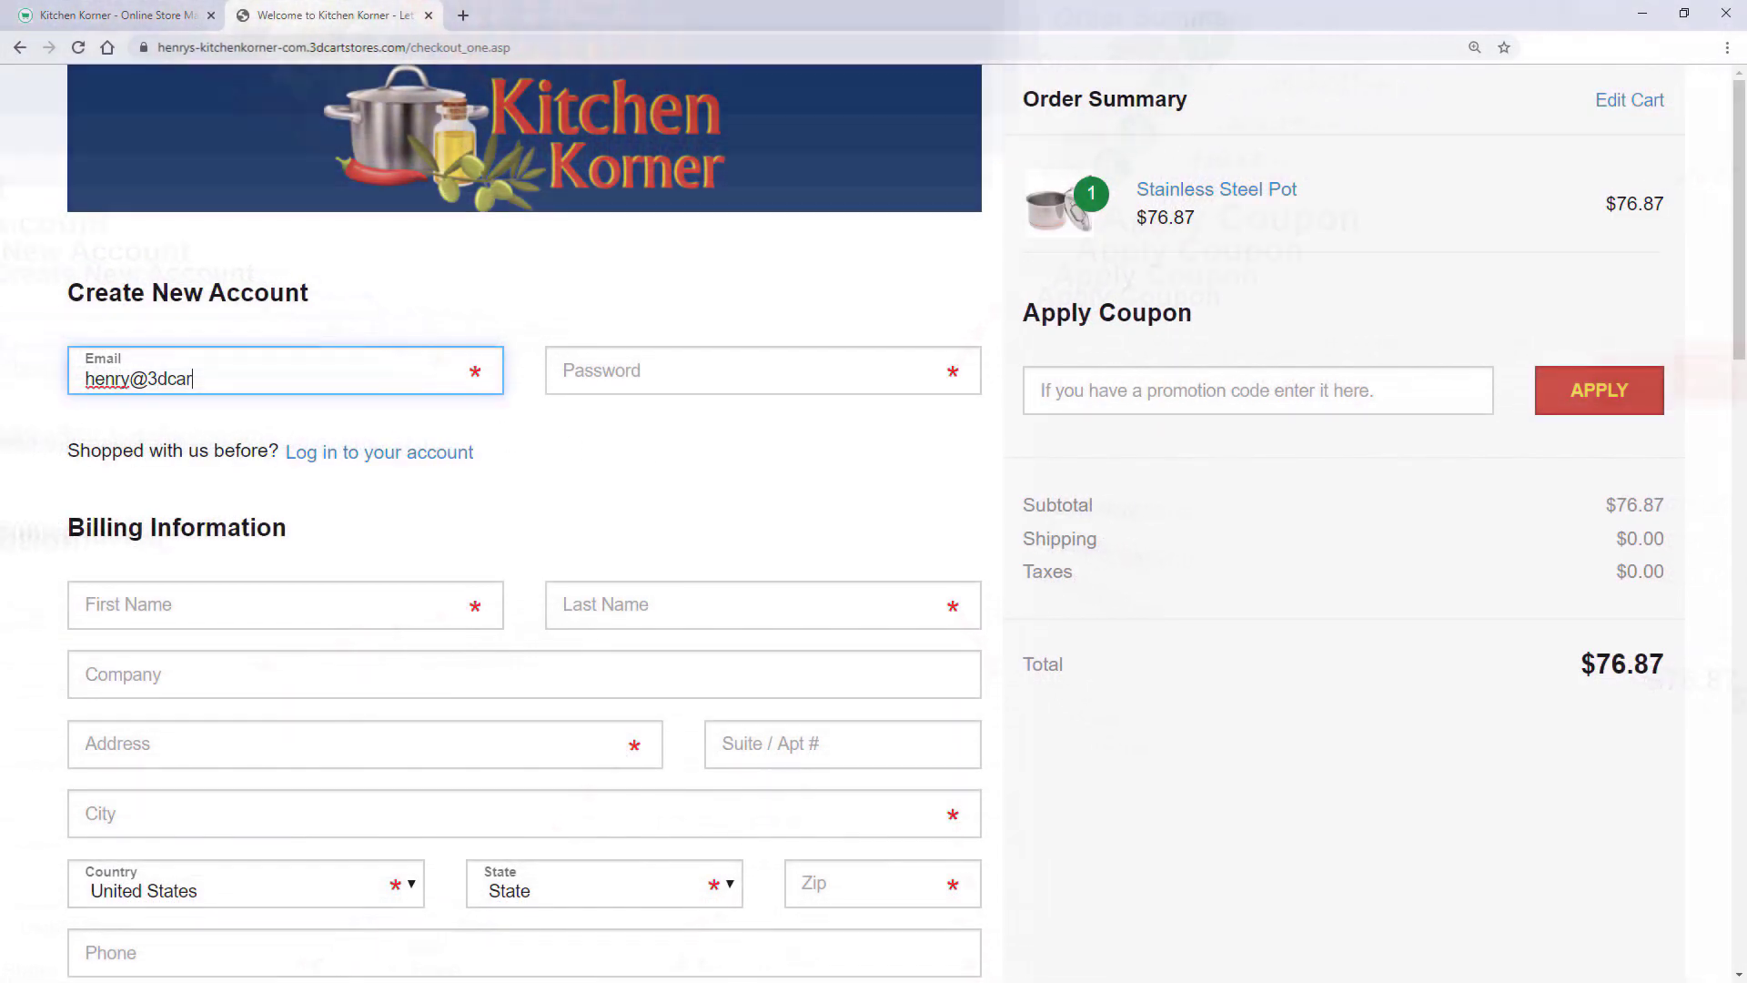
pyautogui.press('Tab')
pyautogui.write('••••••••')
pyautogui.press('Tab')
pyautogui.press('Tab')
# - Fill in the customer's street address, city, Florida as state, zip code and phone number
pyautogui.press('Tab')
pyautogui.press('Tab')
pyautogui.write('12345 Main Street')
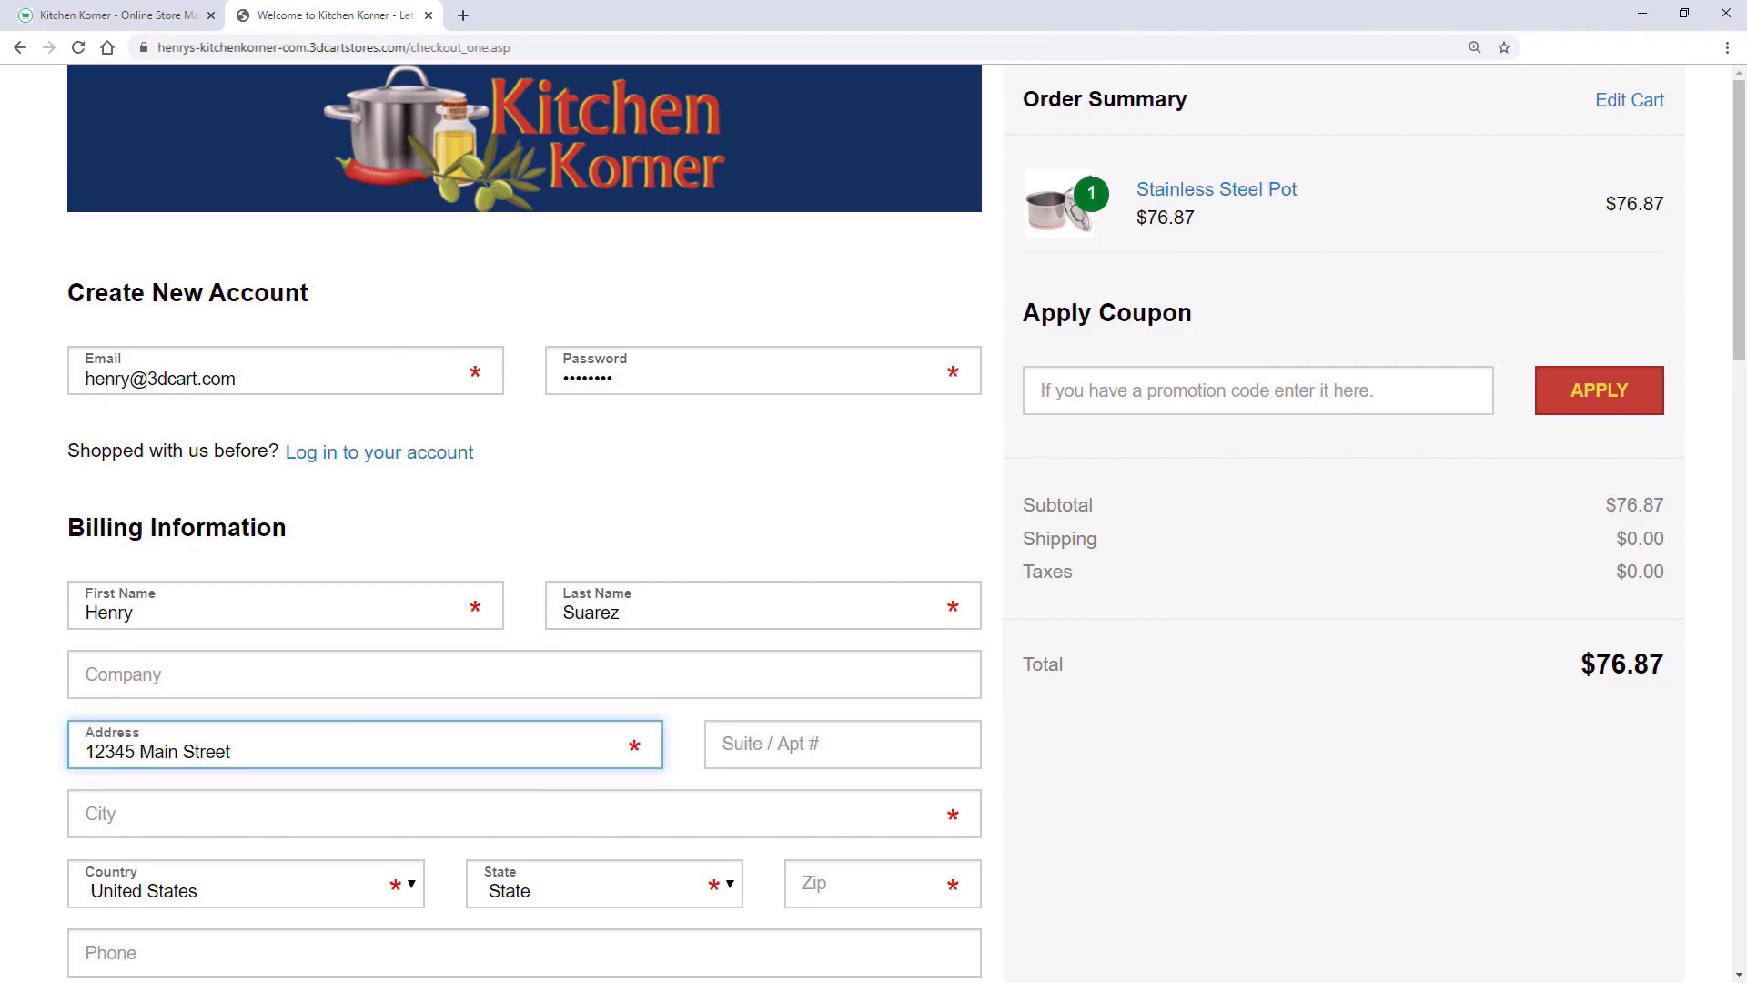
pyautogui.press('Tab')
pyautogui.press('Tab')
pyautogui.write('Fort Lauderdale')
pyautogui.press('Tab')
pyautogui.press('Tab')
pyautogui.press('f')
pyautogui.press('Tab')
pyautogui.write('•••••')
pyautogui.click(212, 821)
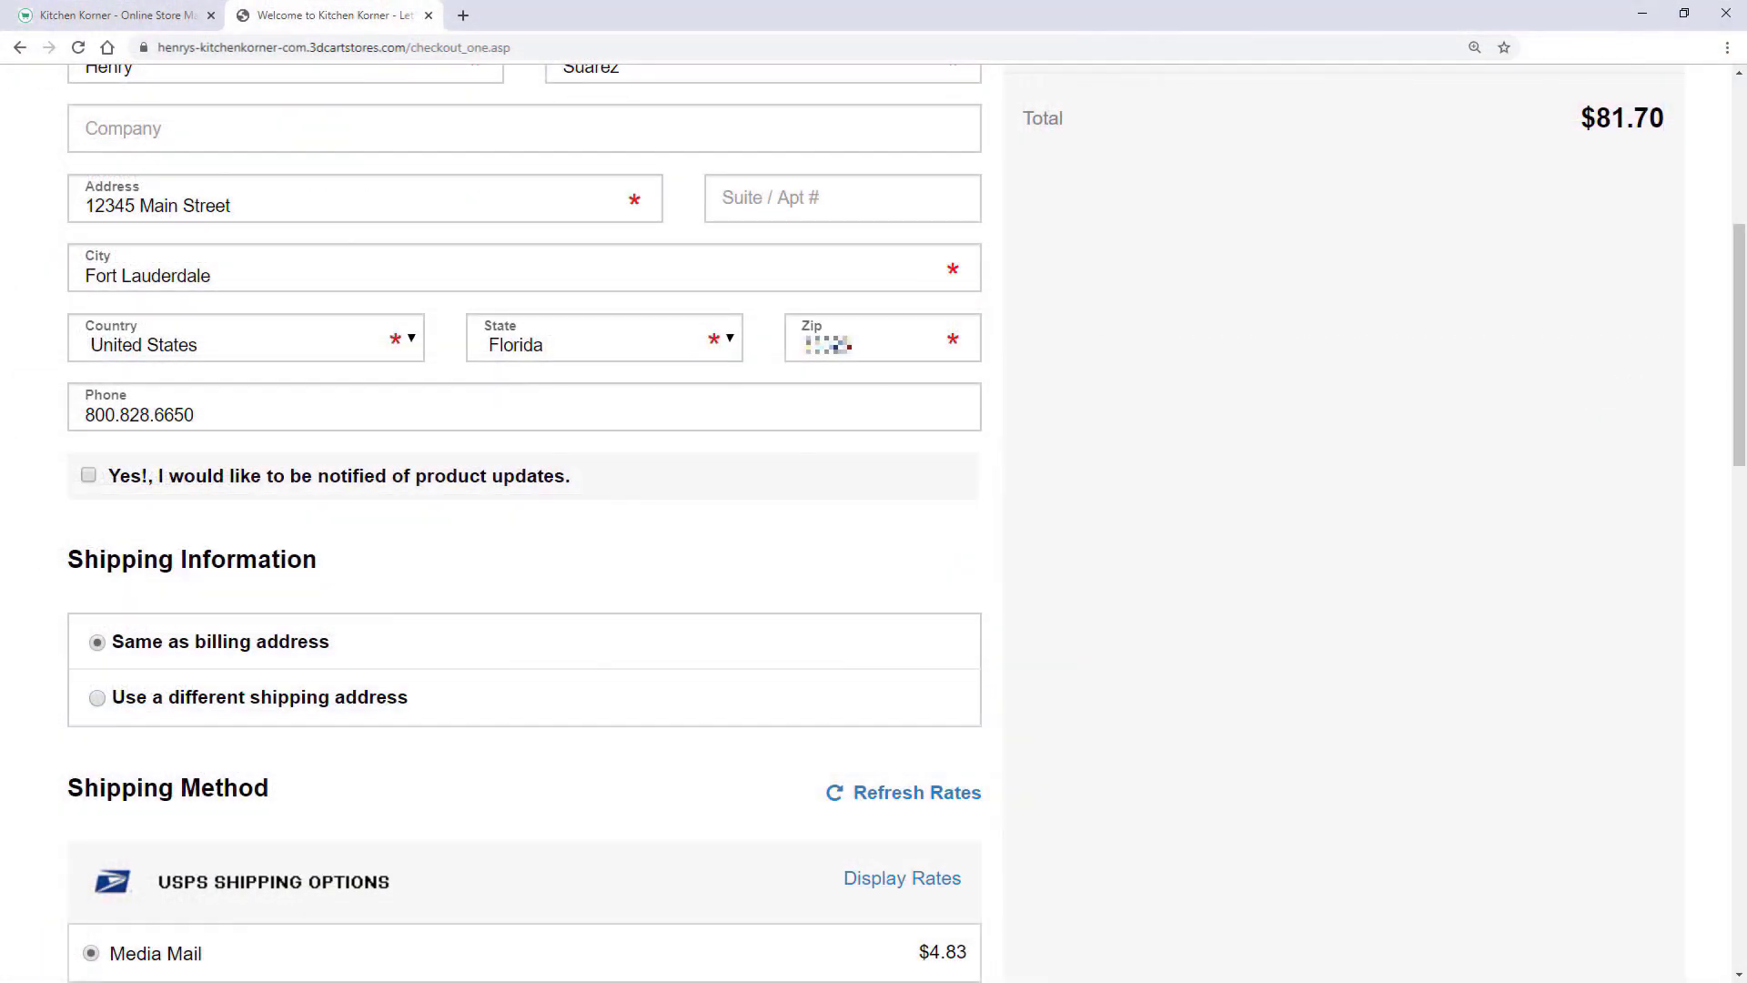
# - Select USPS Retail Ground as the shipping method
pyautogui.scroll(-4, 524, 523)
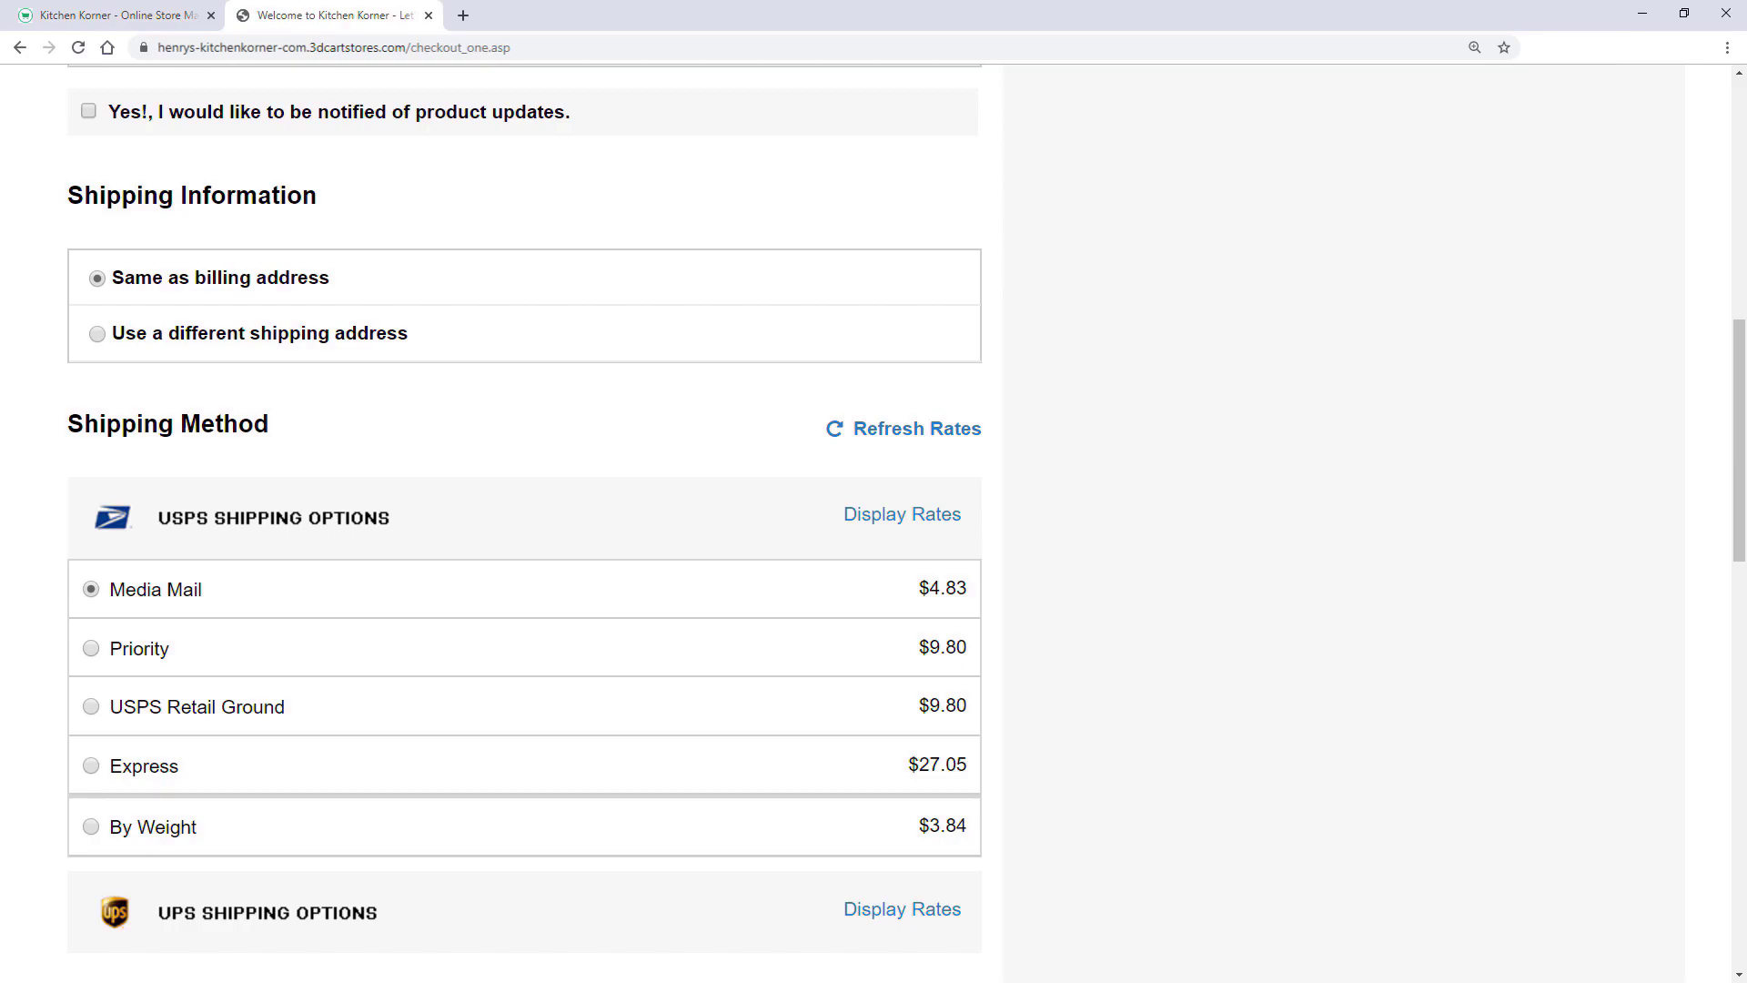
pyautogui.click(91, 707)
pyautogui.scroll(10, 524, 510)
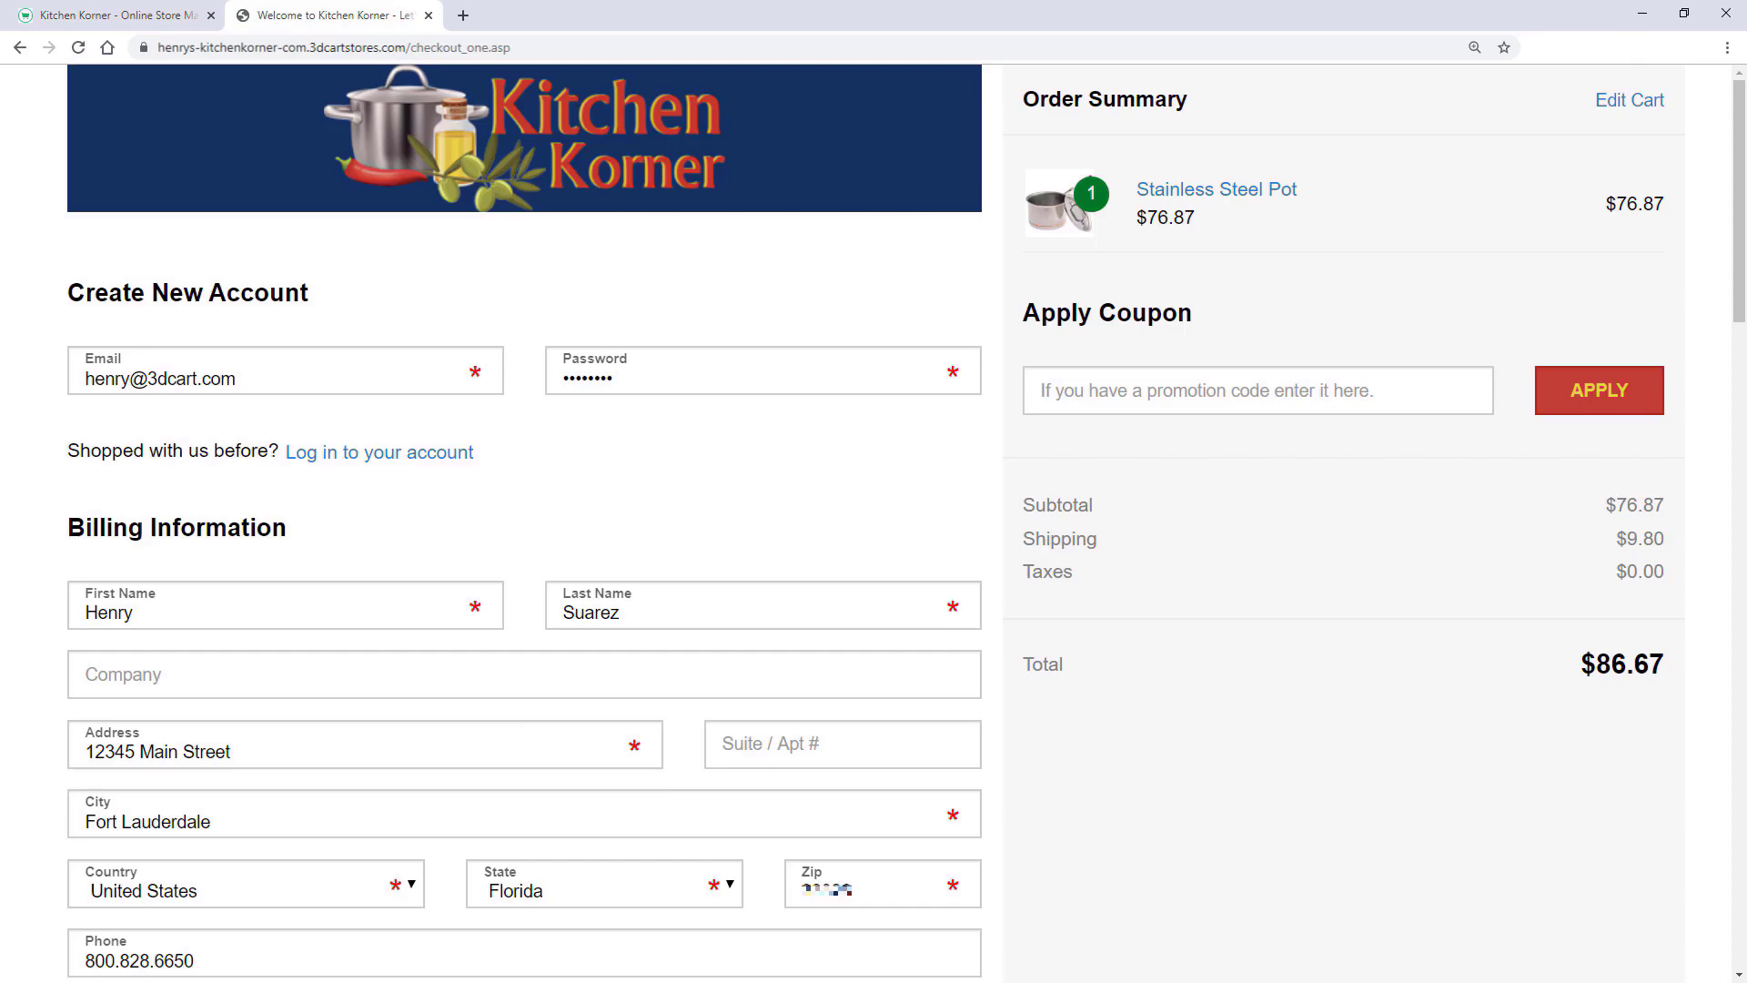
pyautogui.scroll(-16, 195, 740)
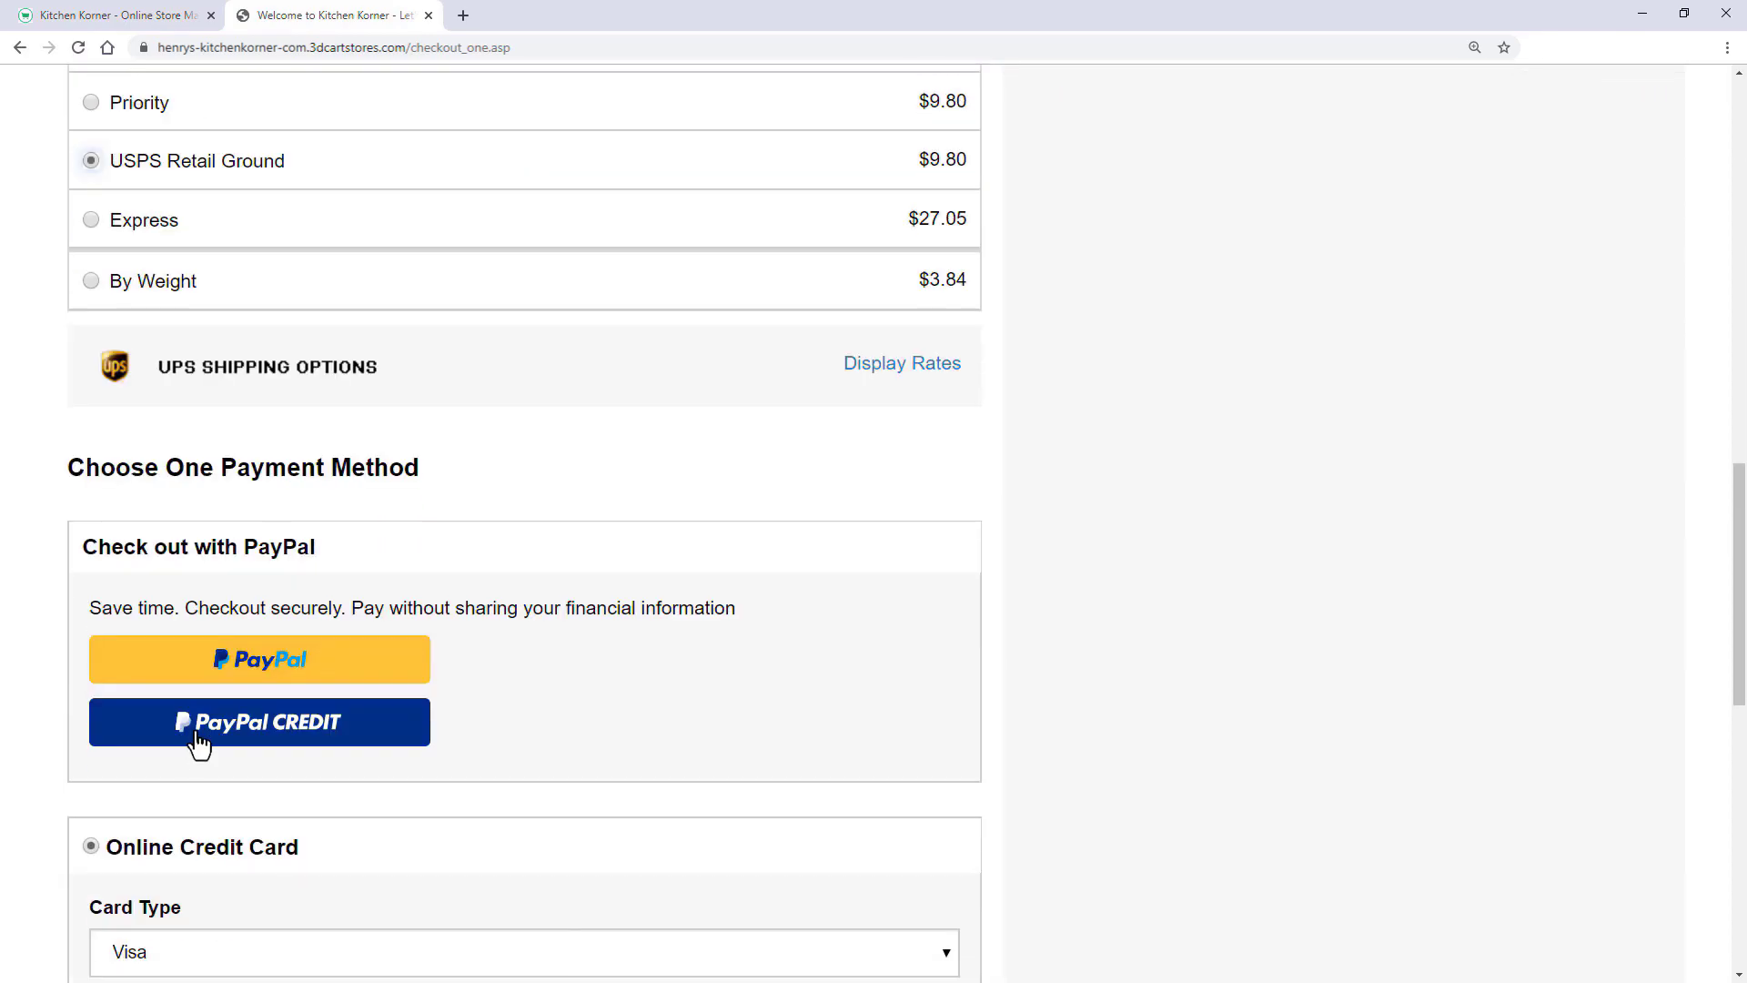
pyautogui.scroll(-3, 89, 320)
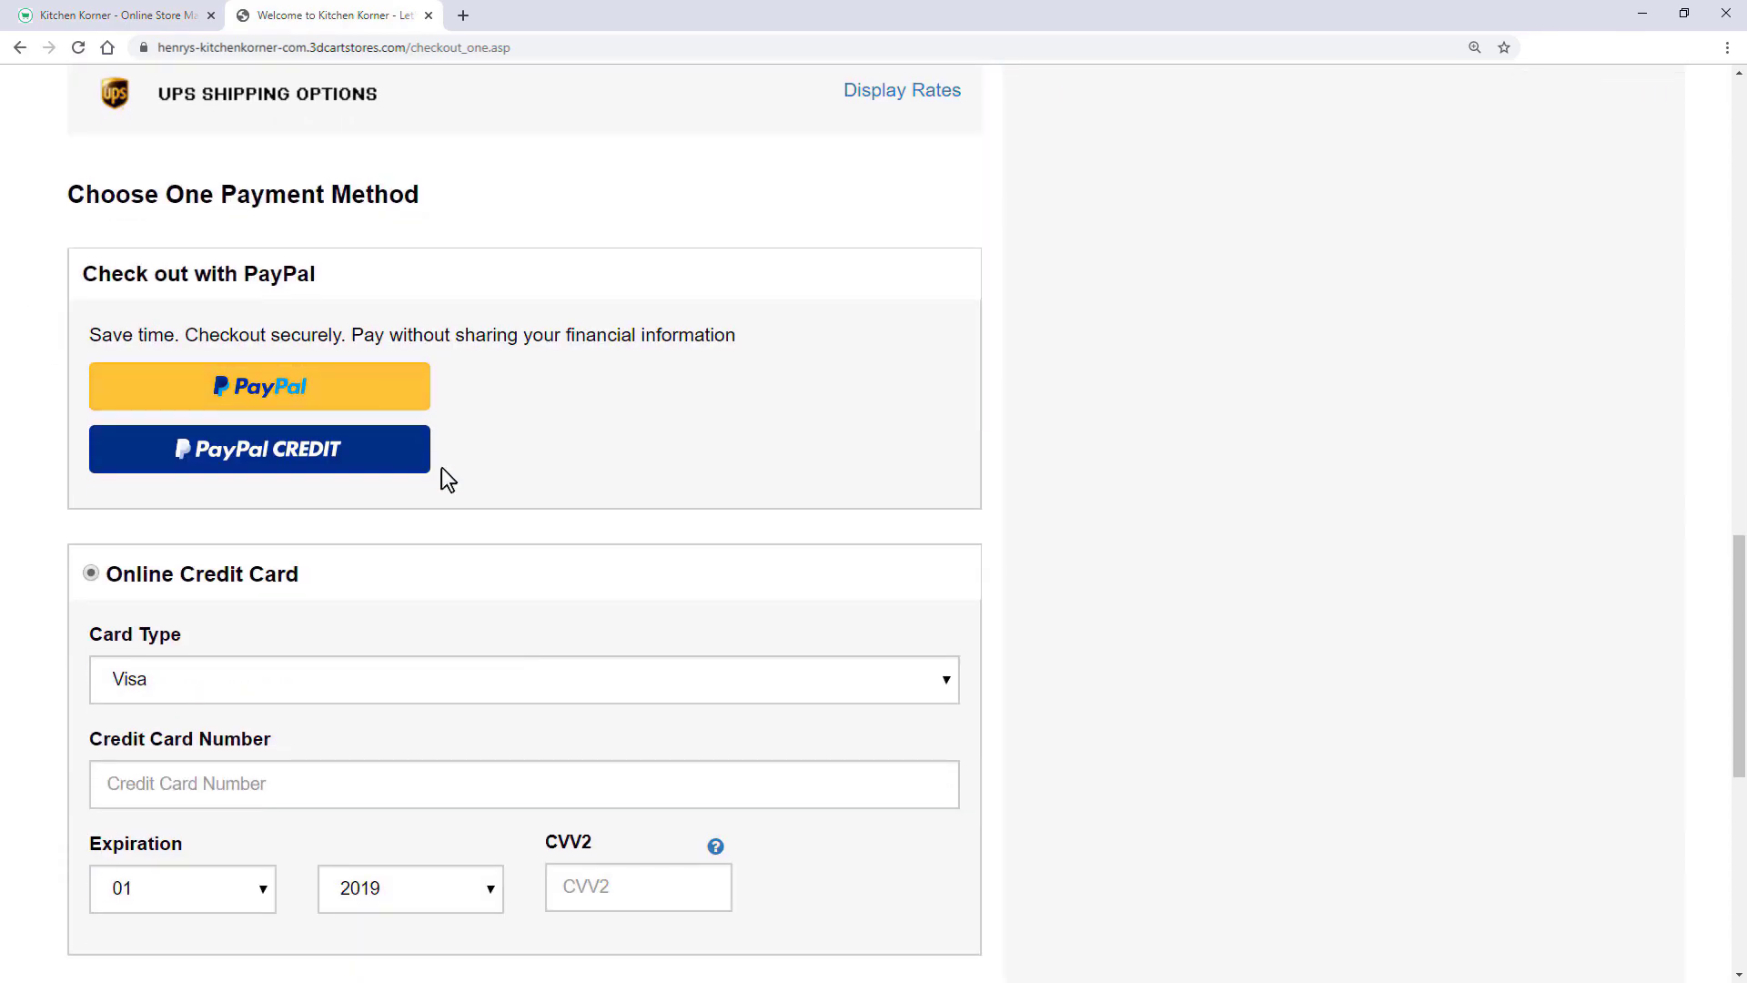
pyautogui.scroll(-2, 997, 845)
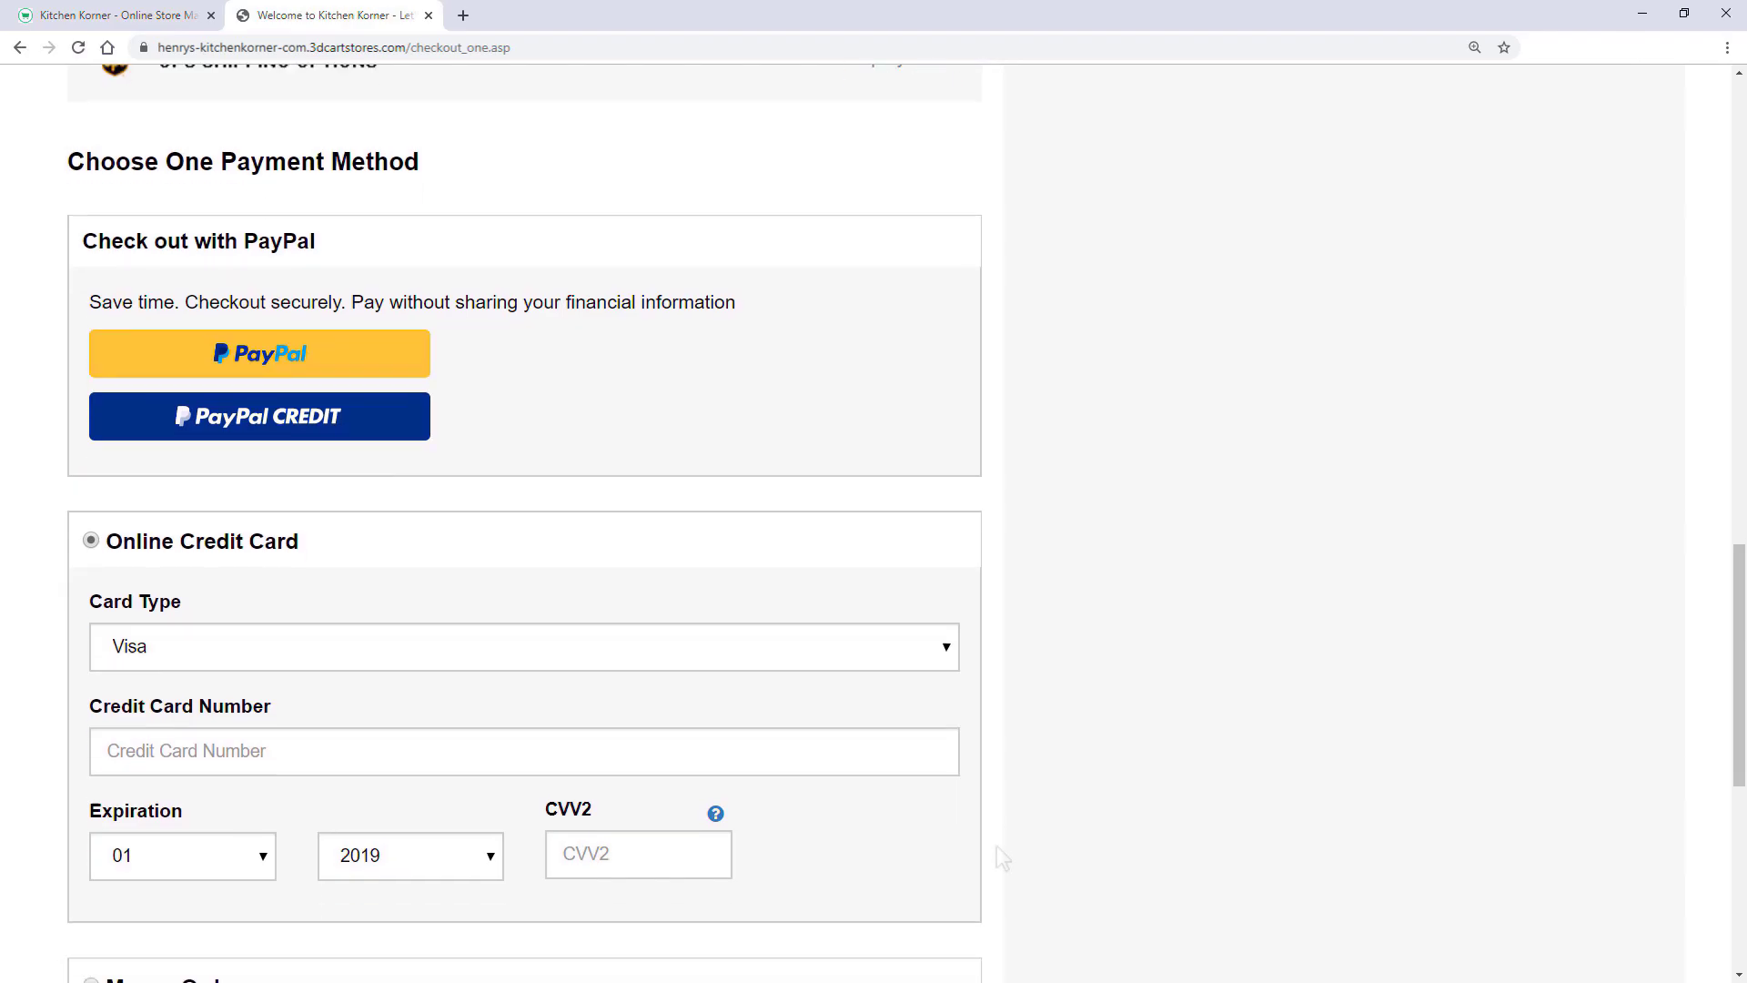
# - Pay with a test card expiring 2020, add the comment 'Test order' and submit
pyautogui.click(683, 612)
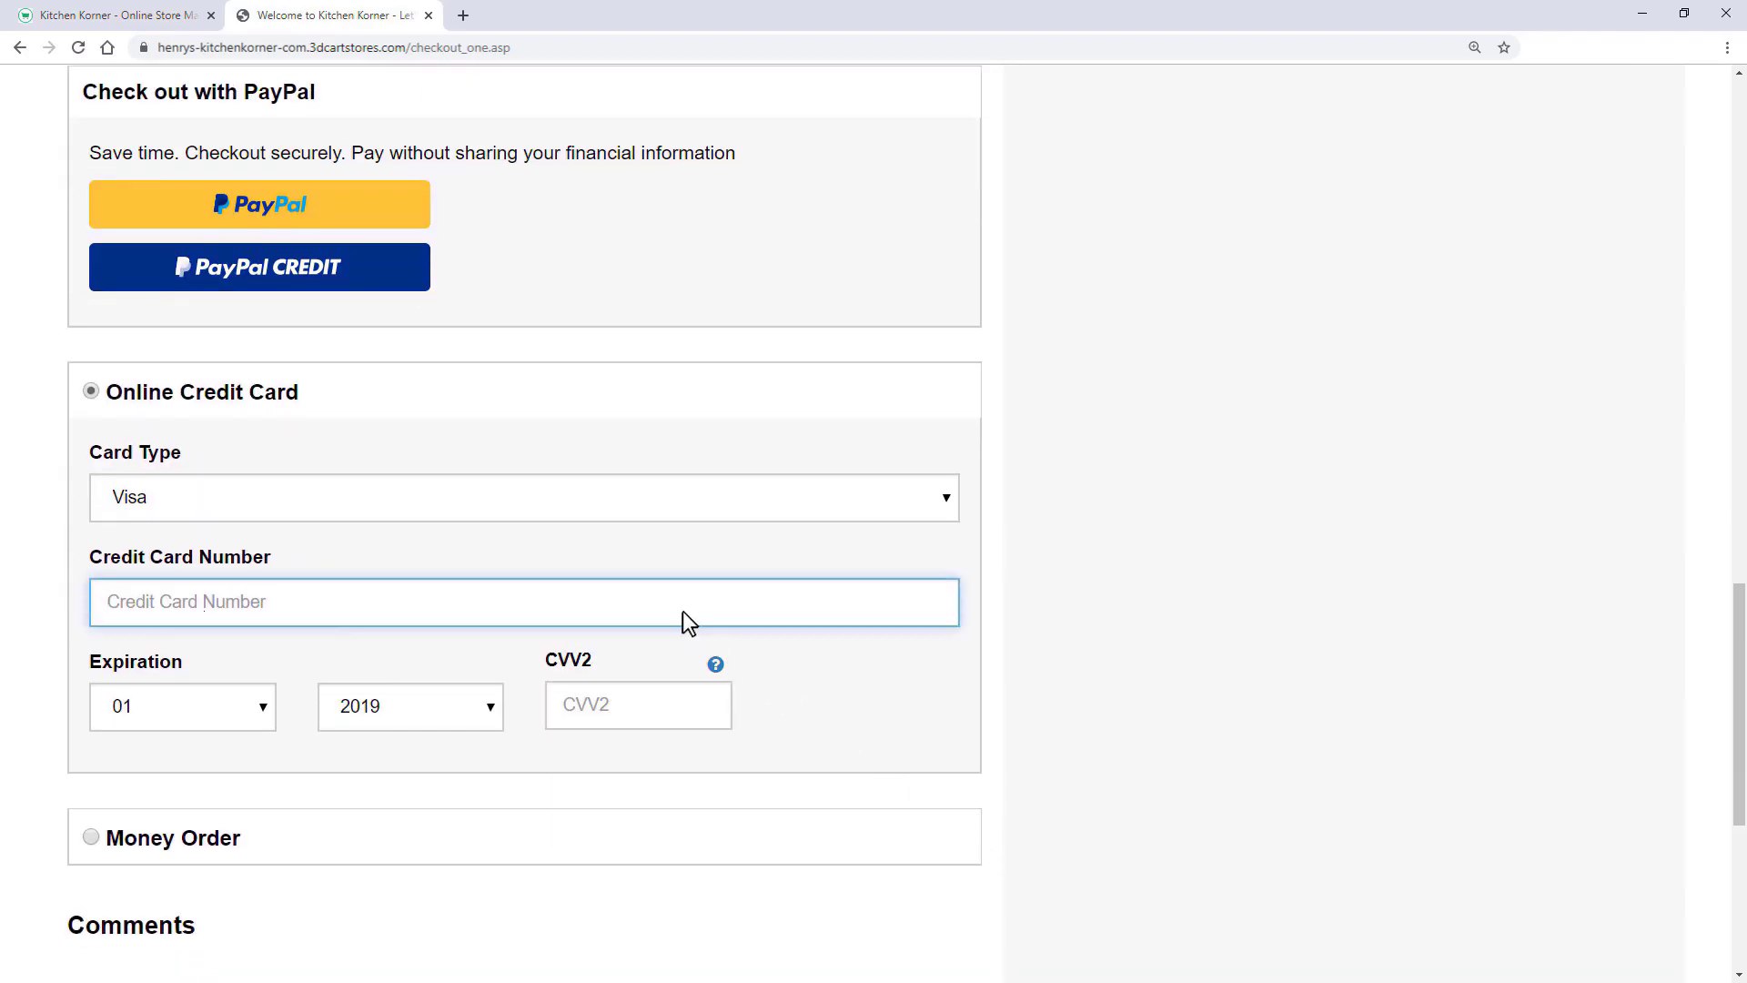
pyautogui.write('411111111111111')
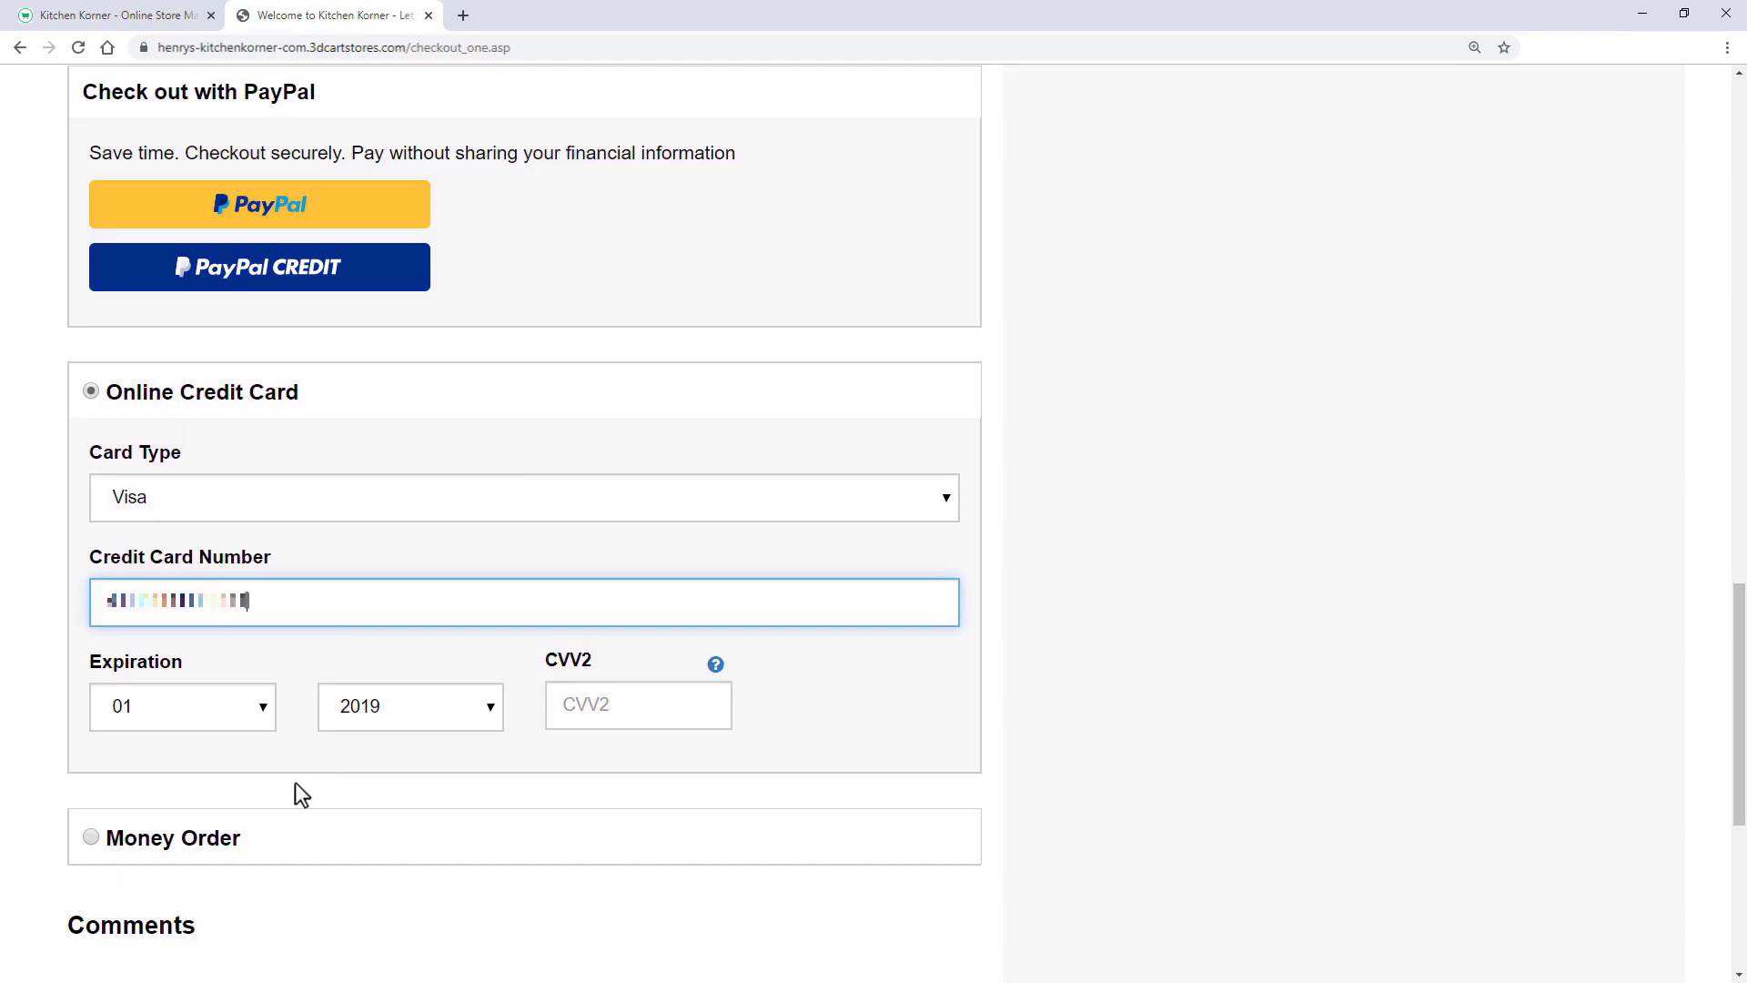
pyautogui.click(427, 701)
pyautogui.click(403, 261)
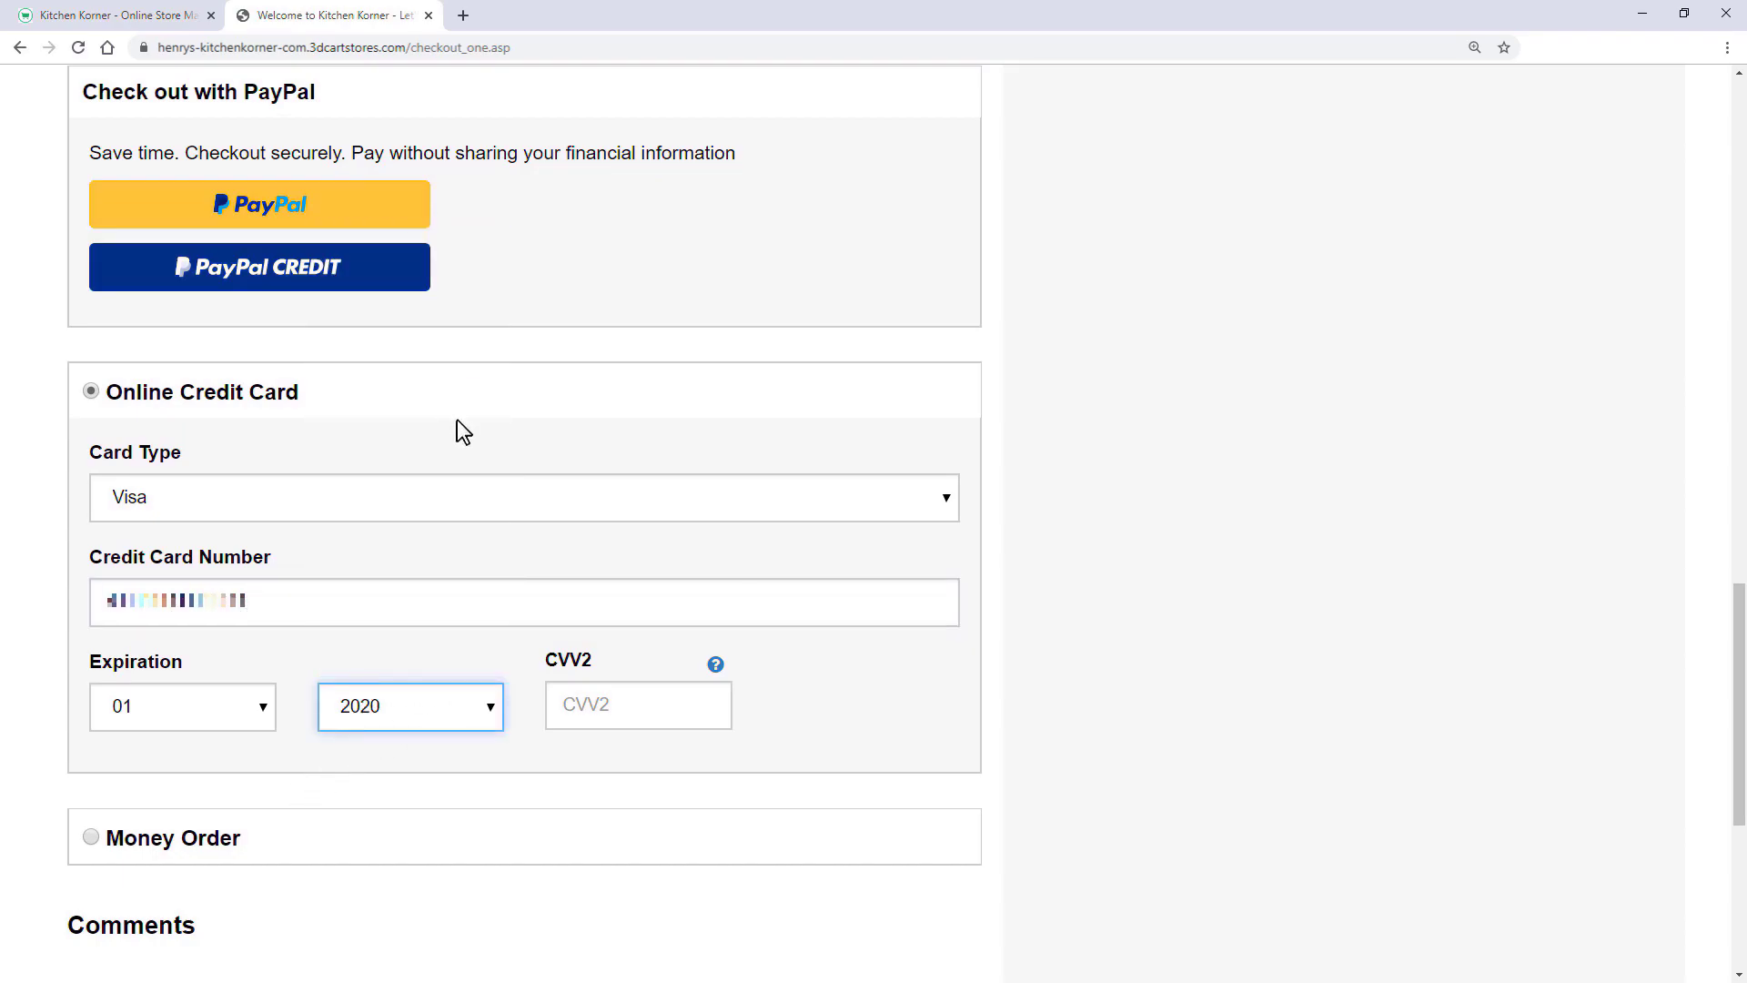
pyautogui.click(621, 714)
pyautogui.write('111')
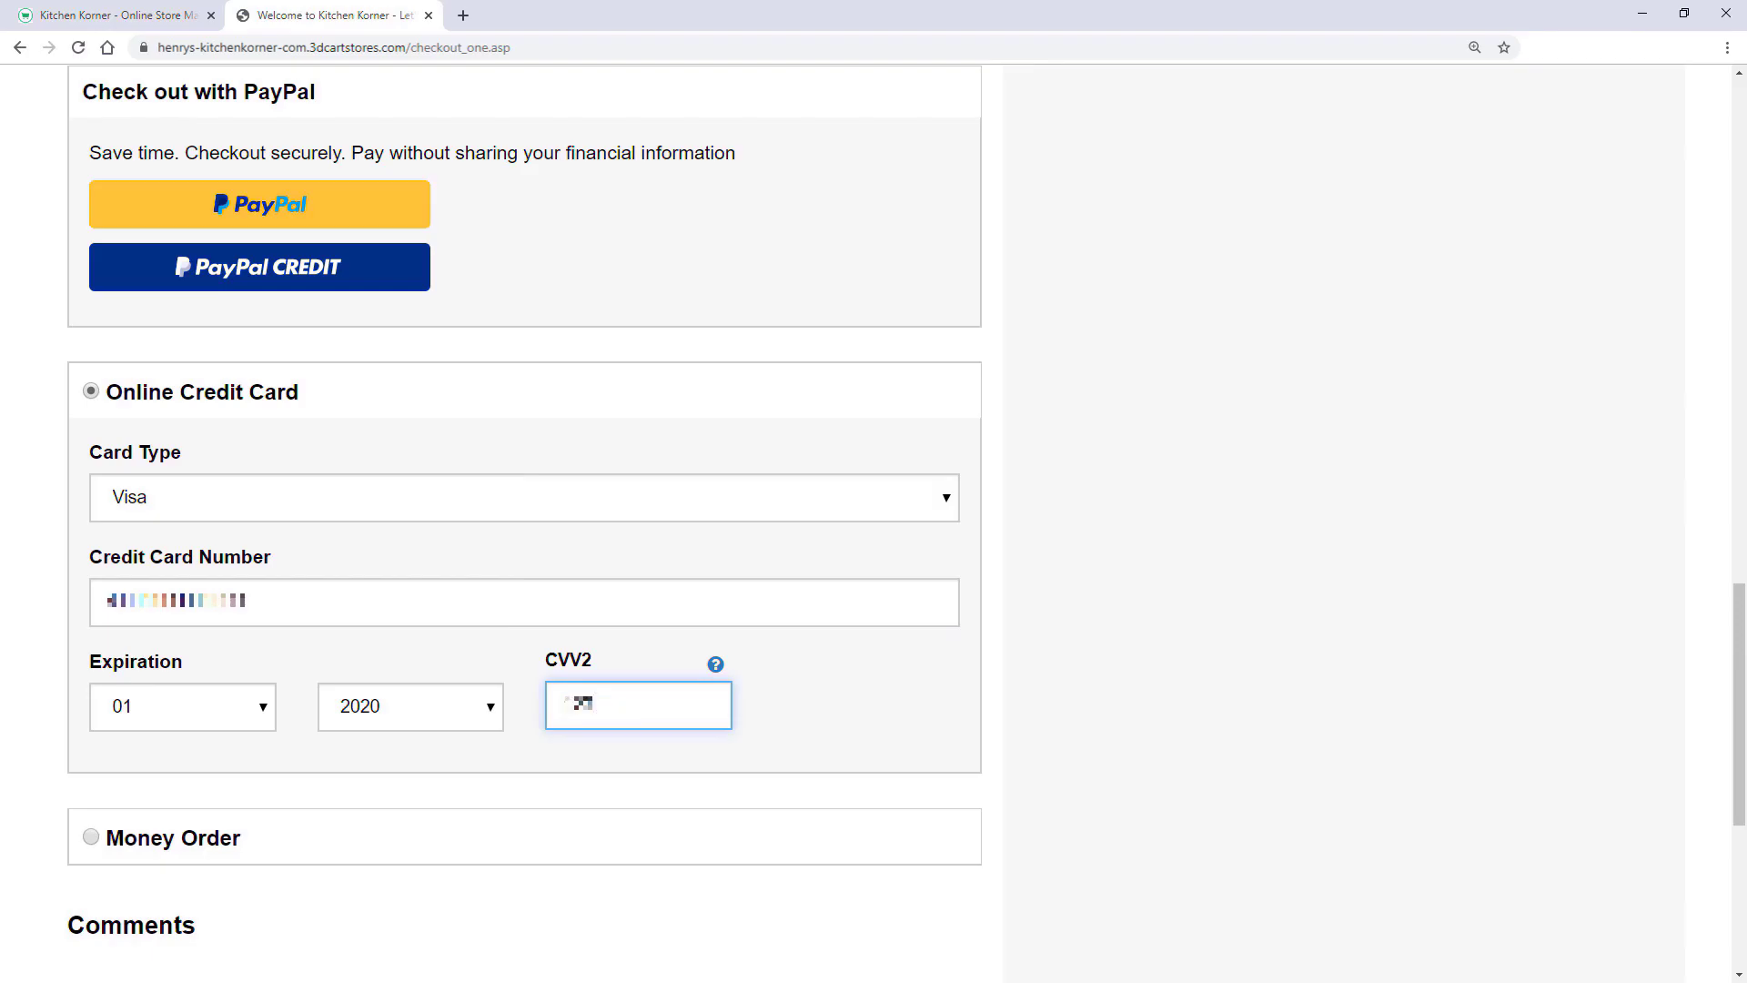
pyautogui.scroll(-4, 874, 509)
pyautogui.click(85, 674)
pyautogui.write('Test order')
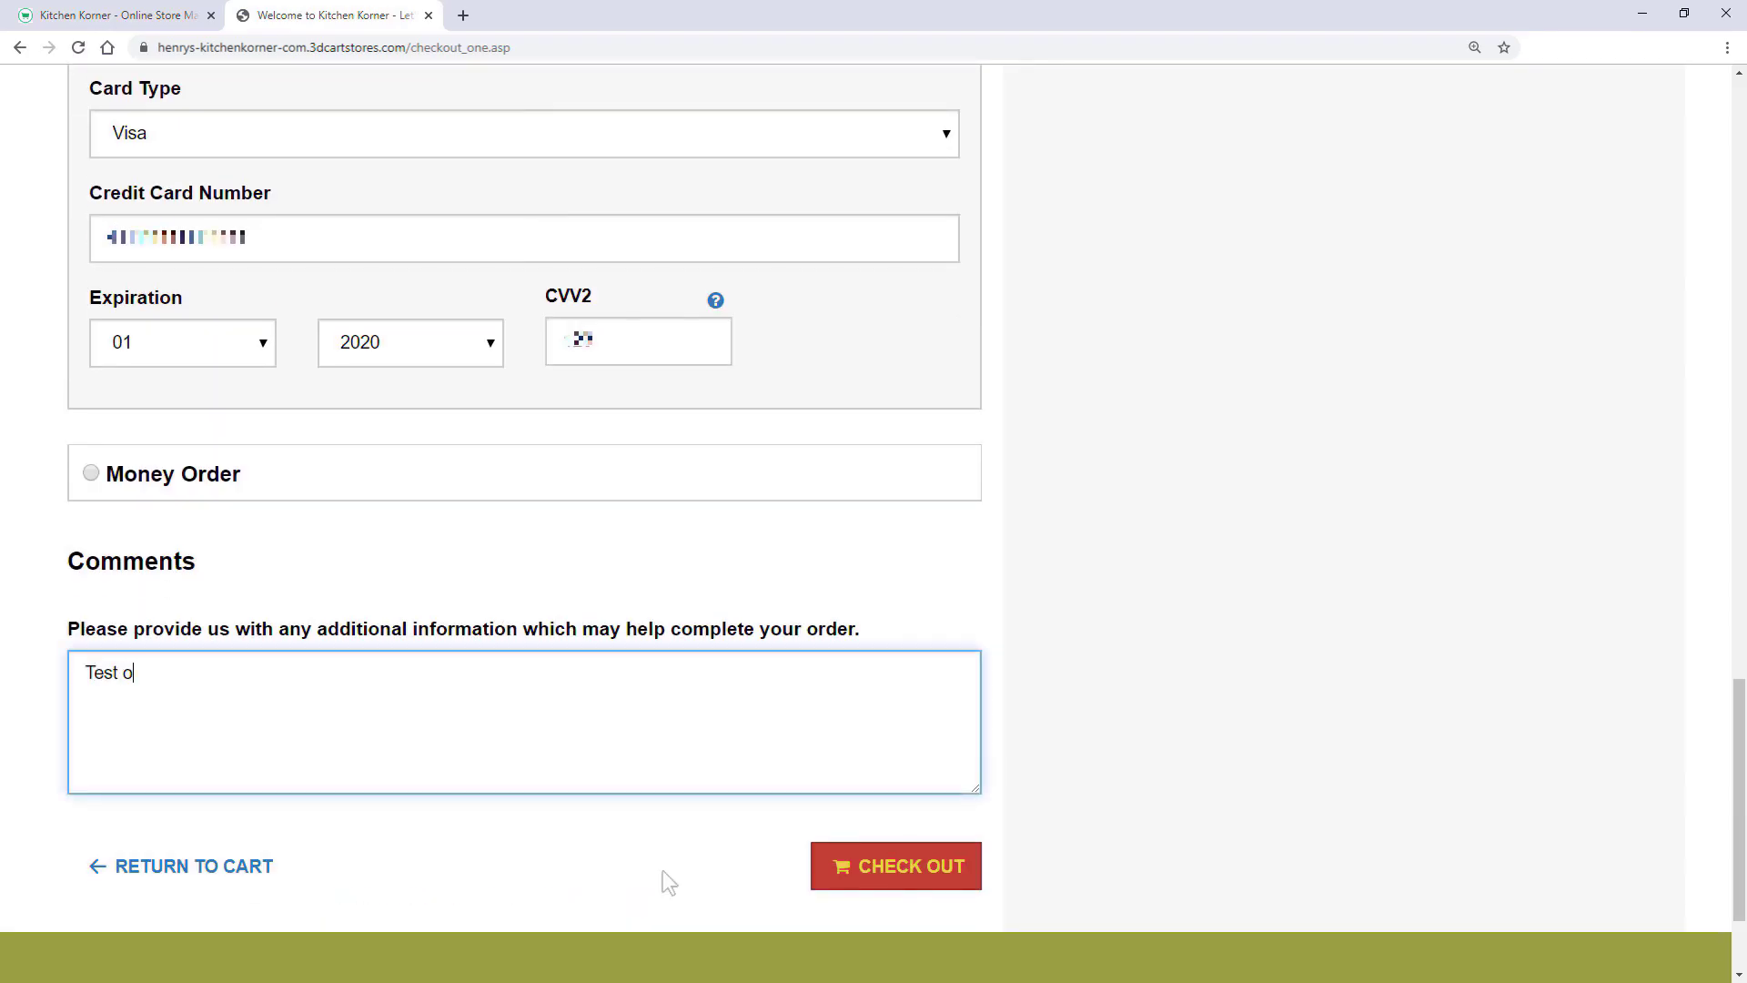
pyautogui.click(849, 872)
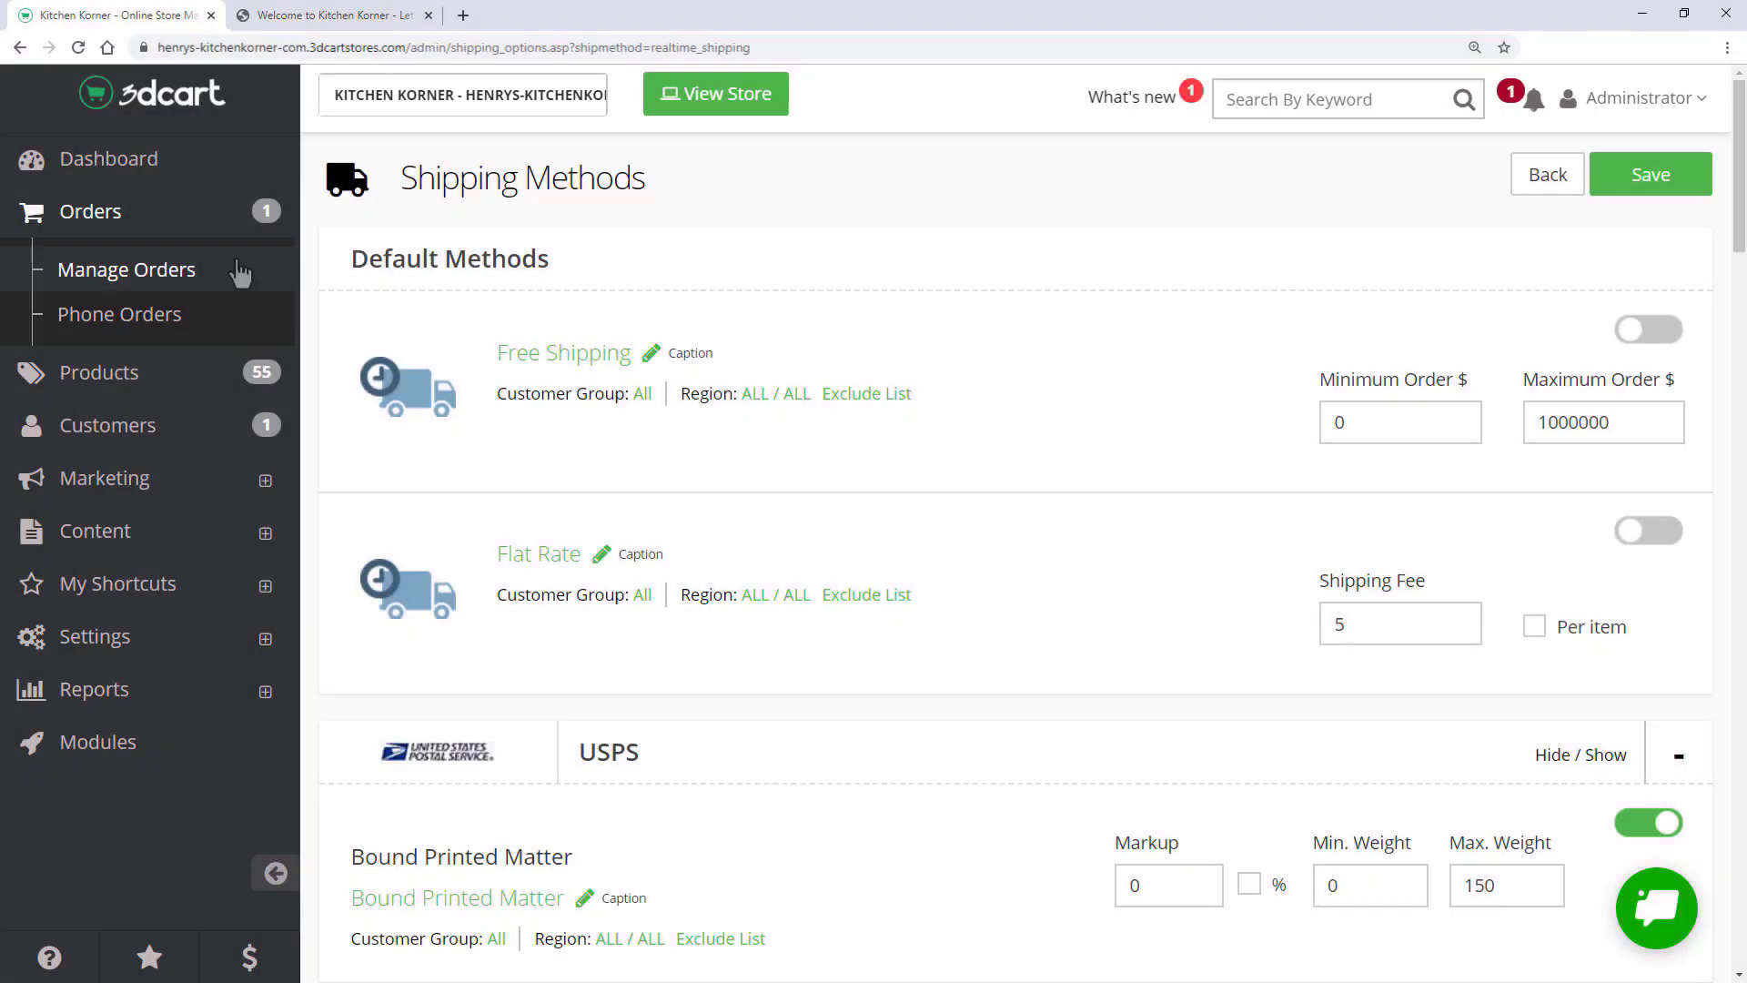
# - Open invoice AB-1001 from the store's order list
pyautogui.click(239, 271)
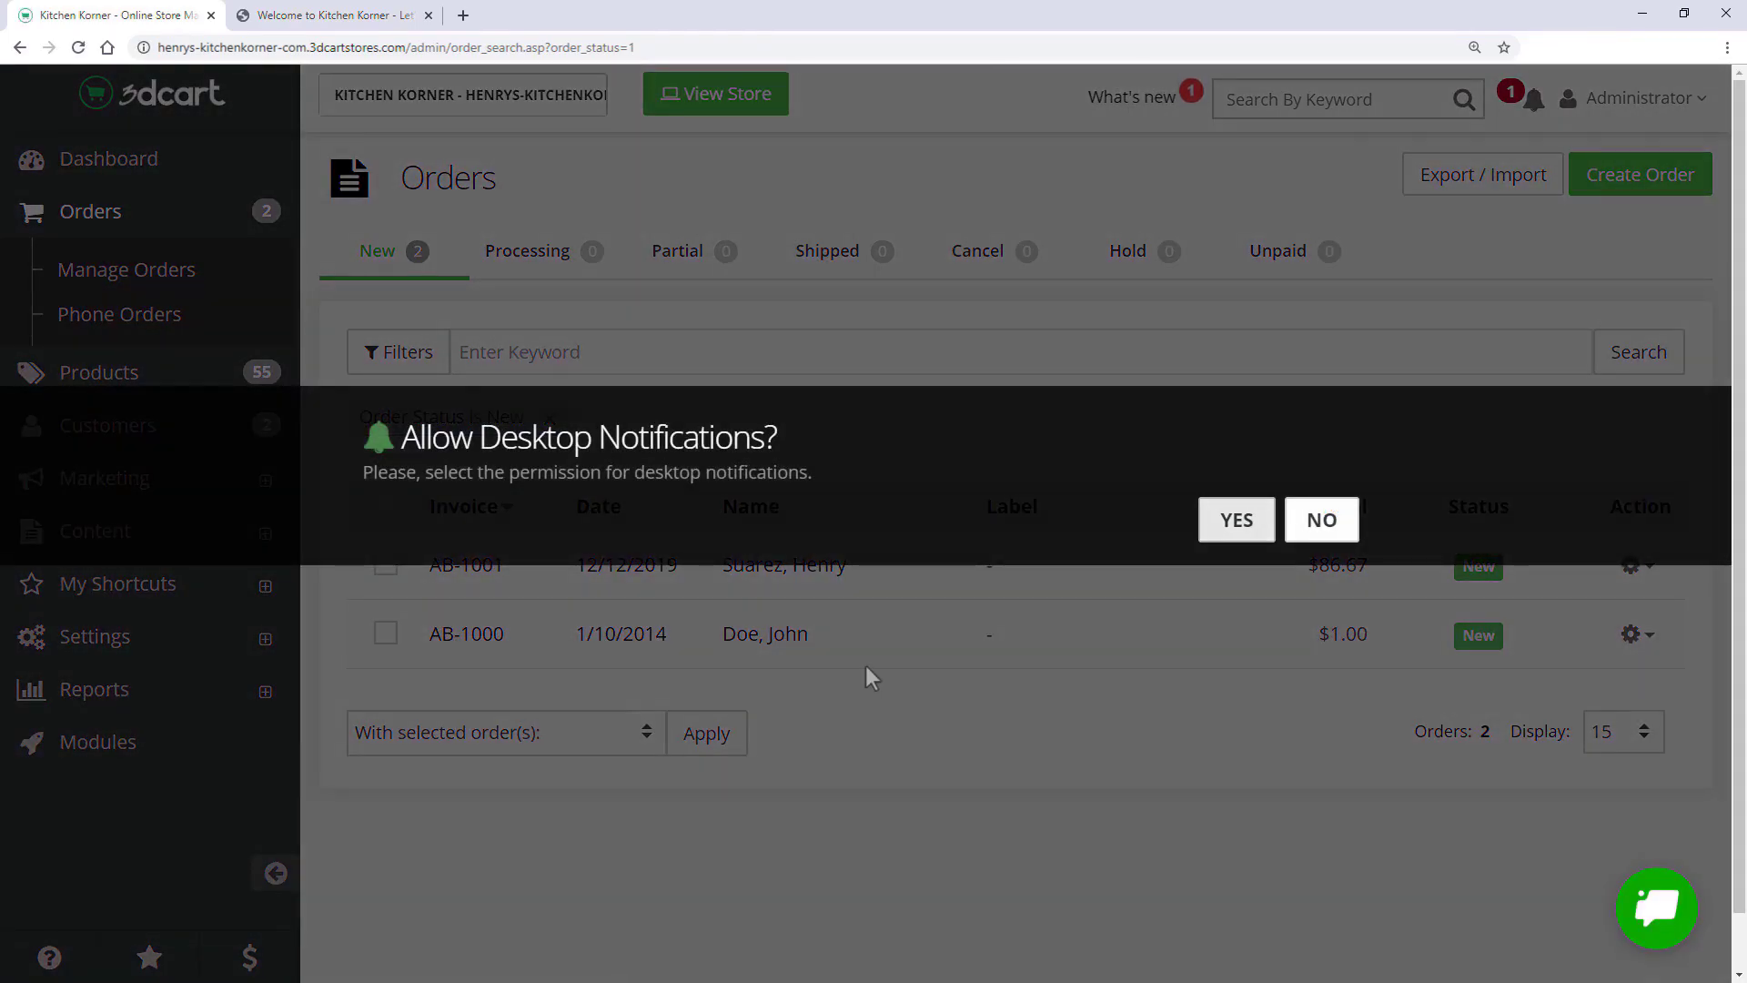
pyautogui.click(1224, 524)
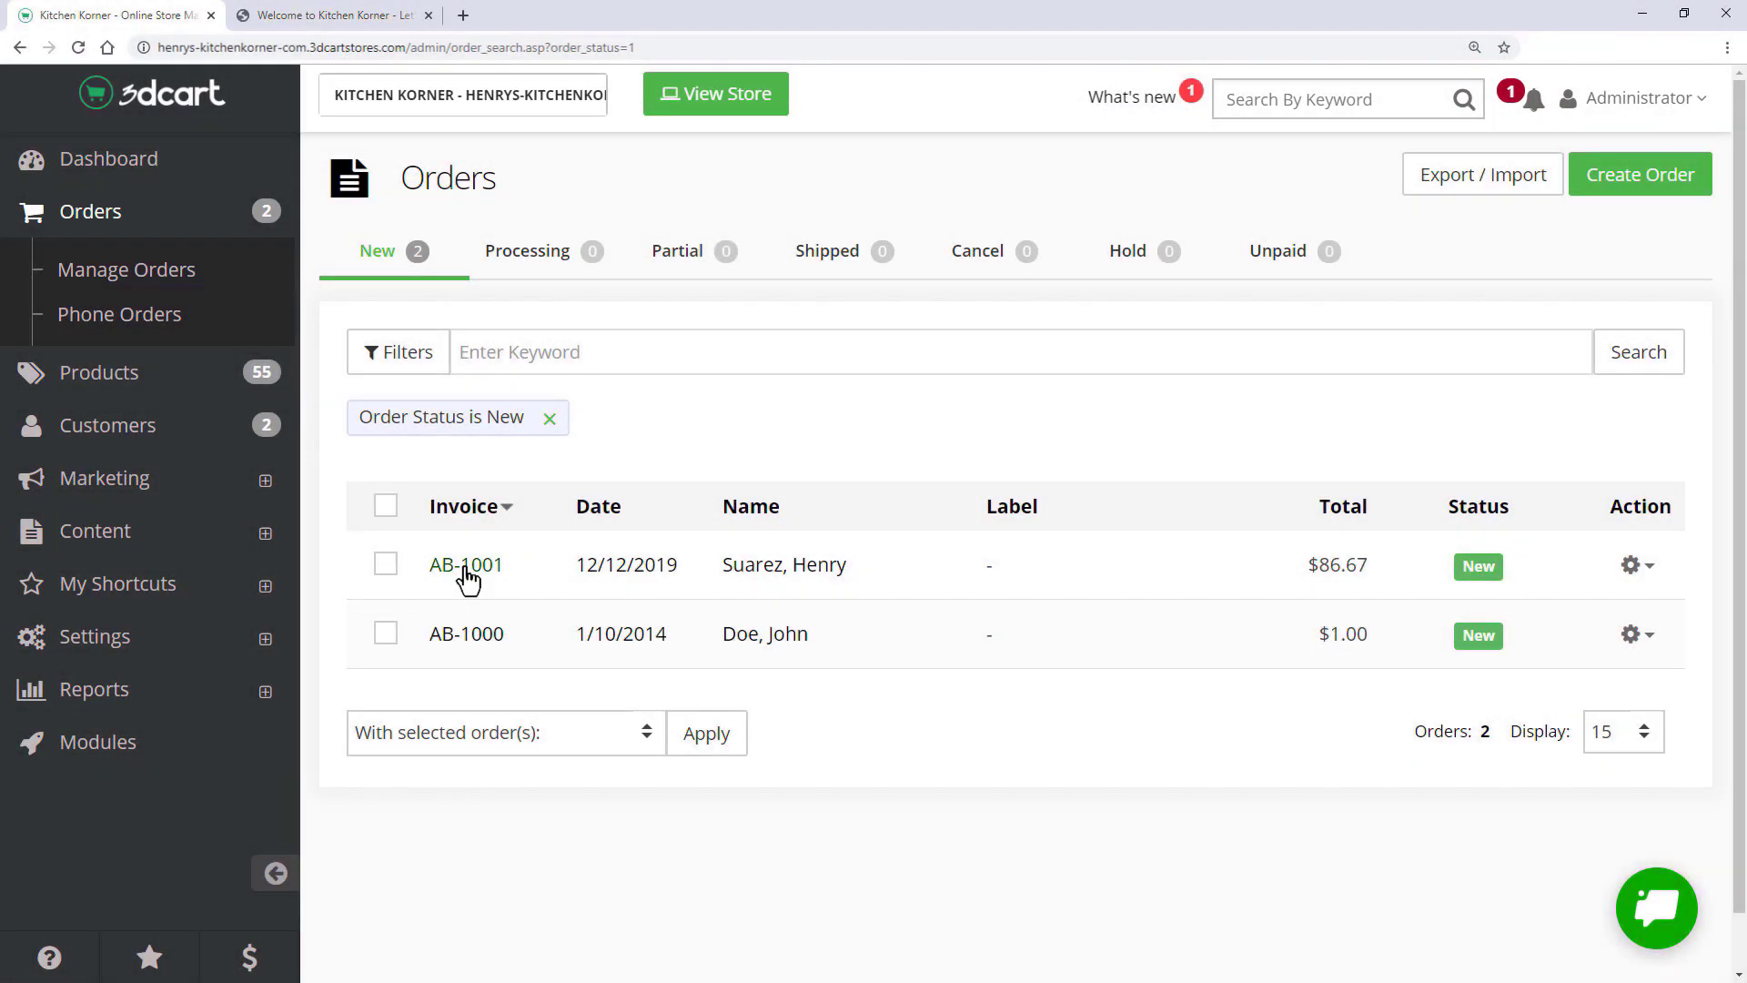
pyautogui.moveTo(465, 568)
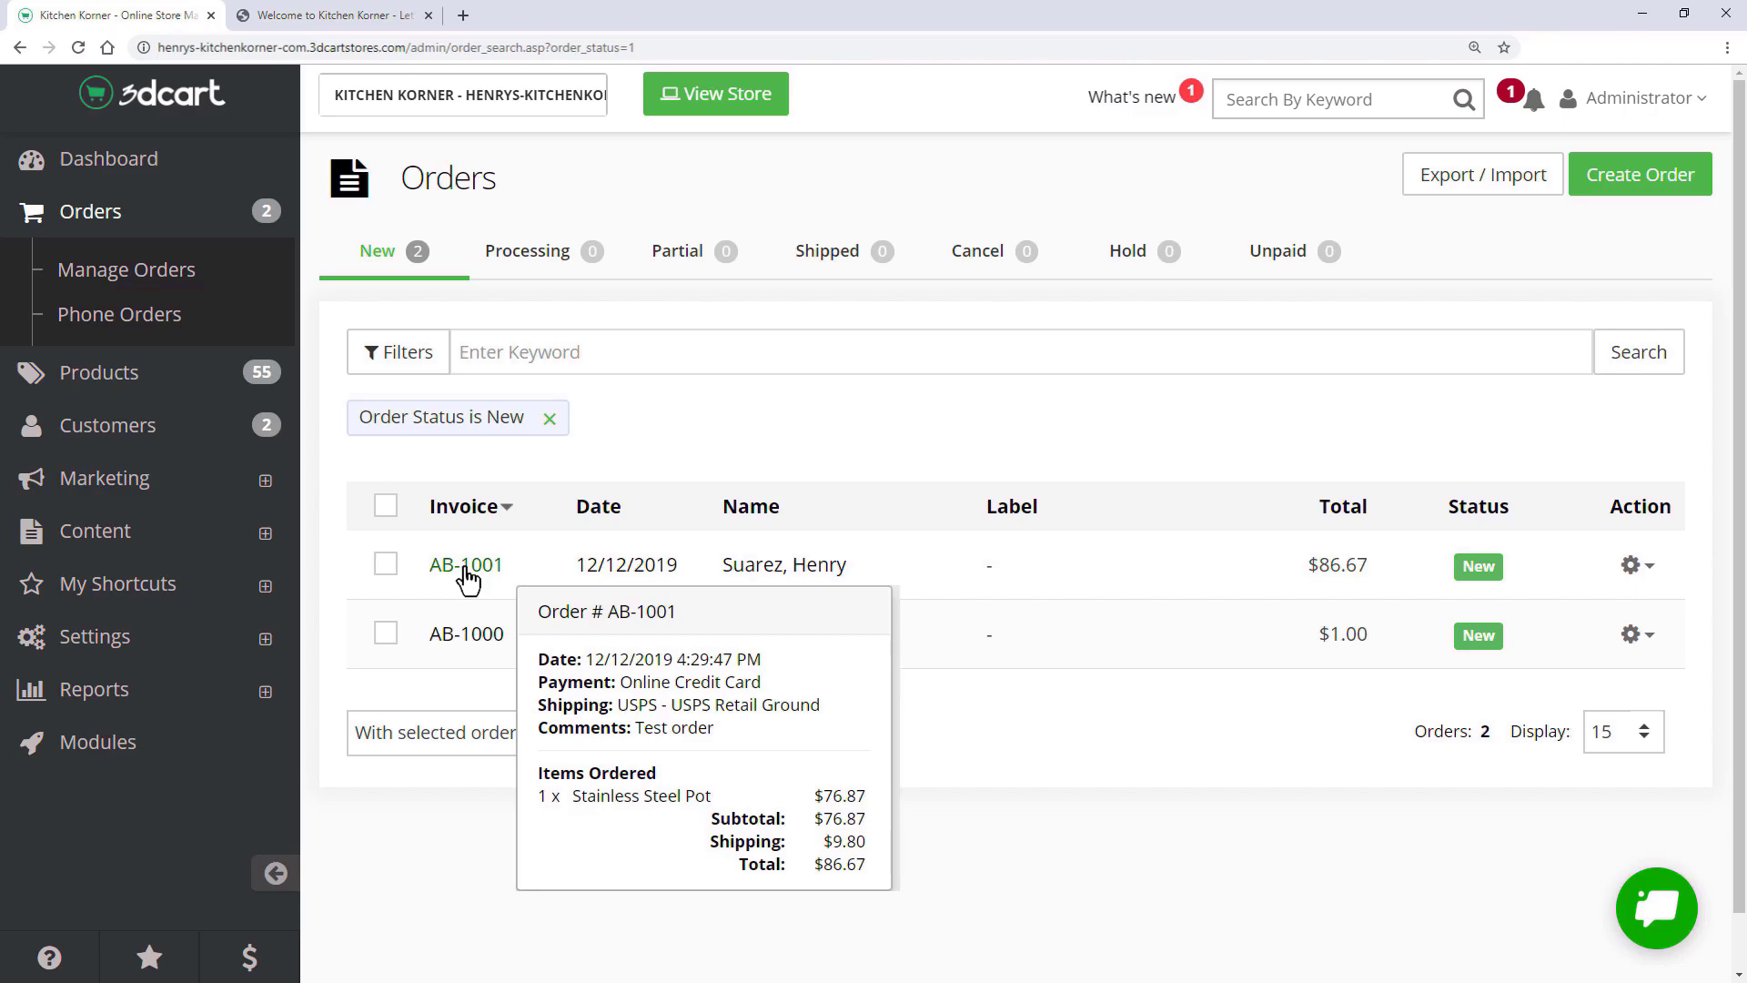
pyautogui.click(466, 571)
pyautogui.scroll(-4, 786, 582)
pyautogui.scroll(-1, 1649, 675)
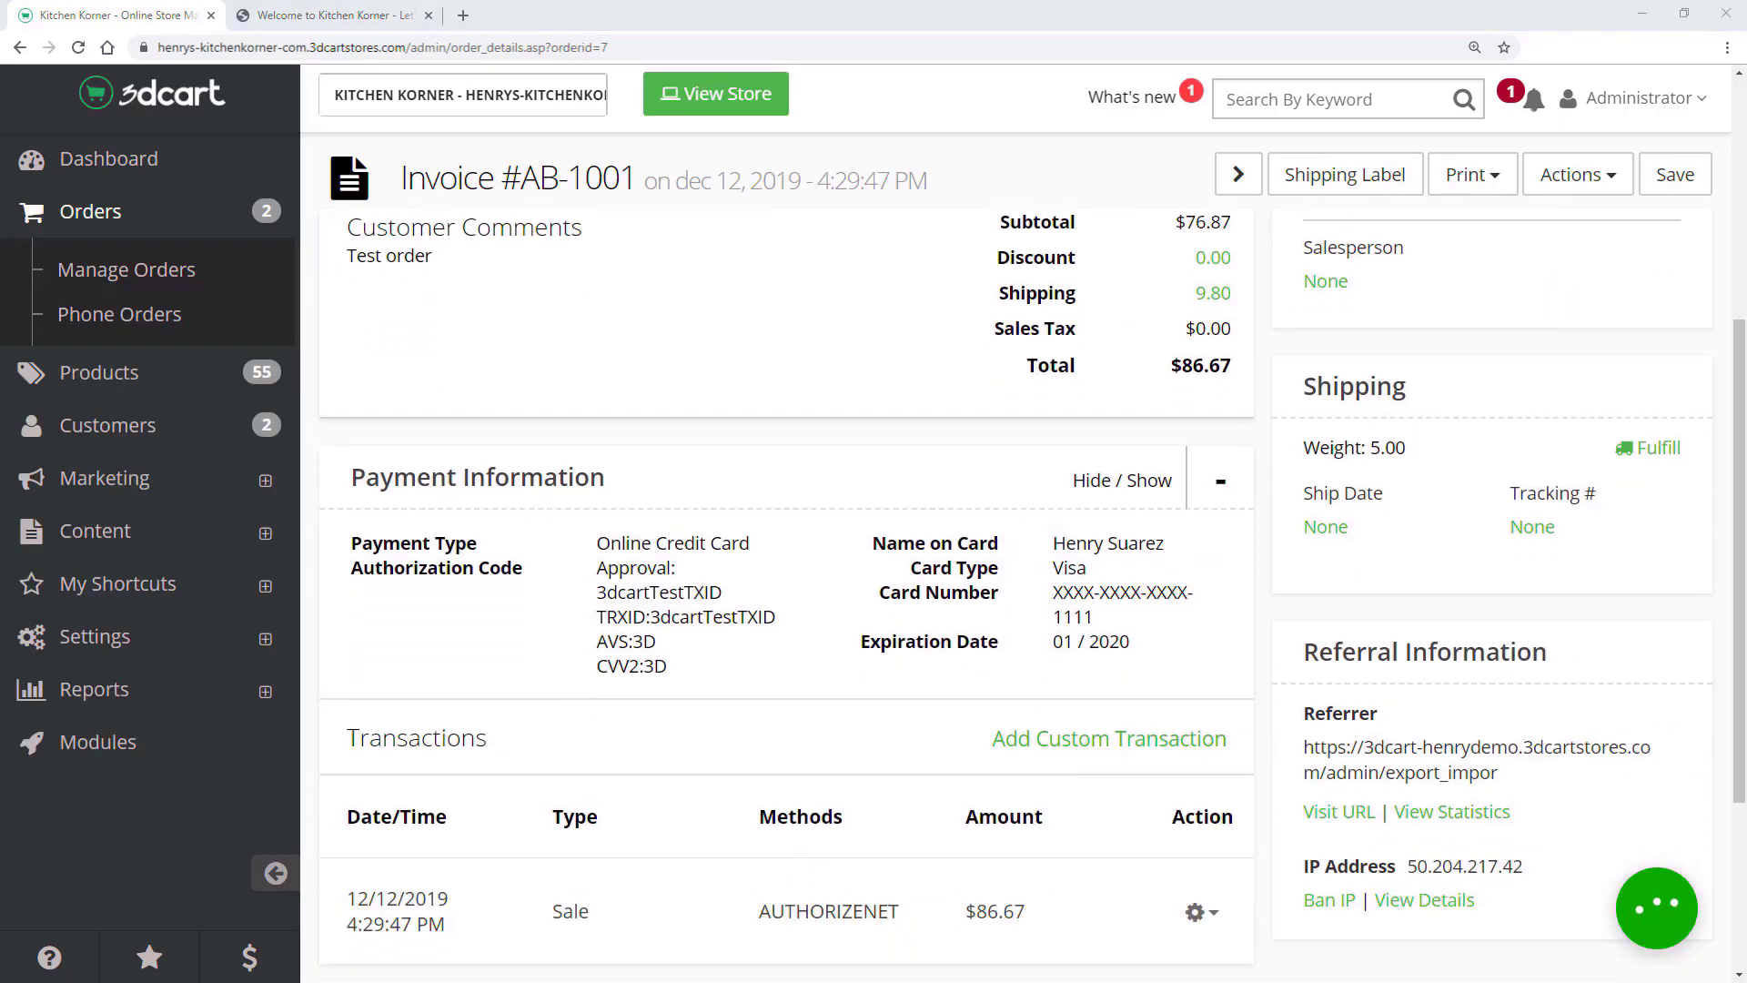
# - Fulfill AB-1001 with ship date 12/13/2019 and a tracking number, notifying the customer, status Shipped
pyautogui.click(1652, 448)
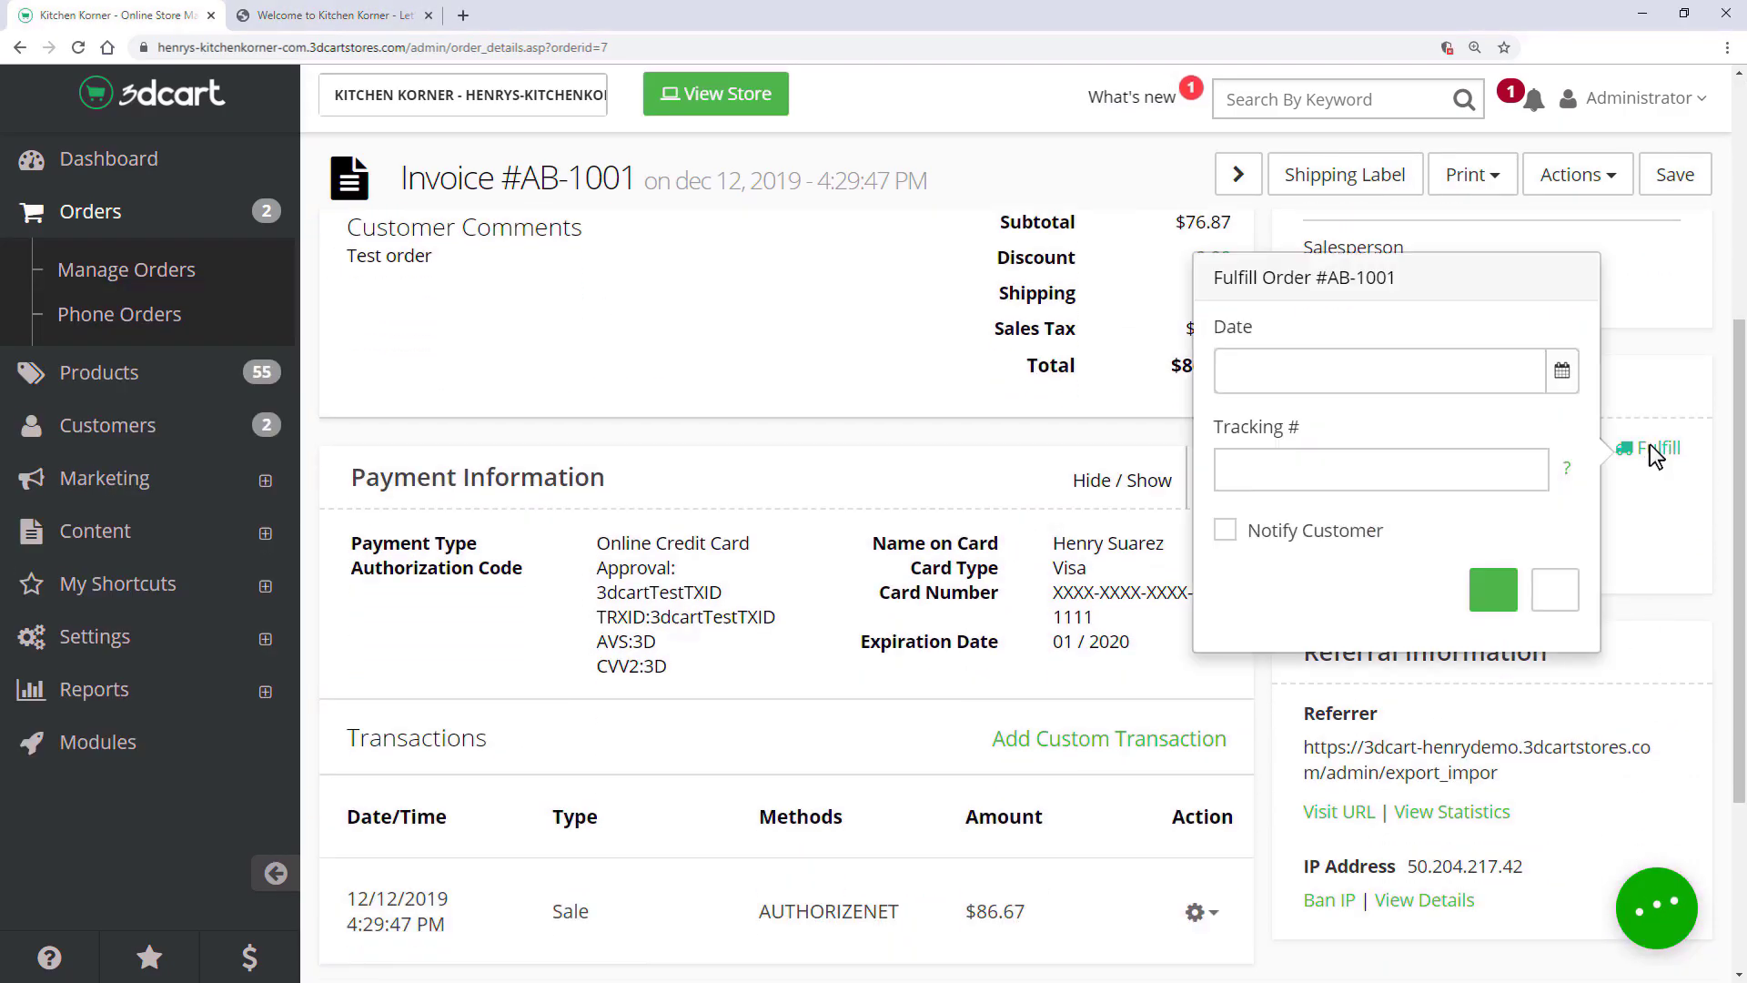
pyautogui.click(1561, 370)
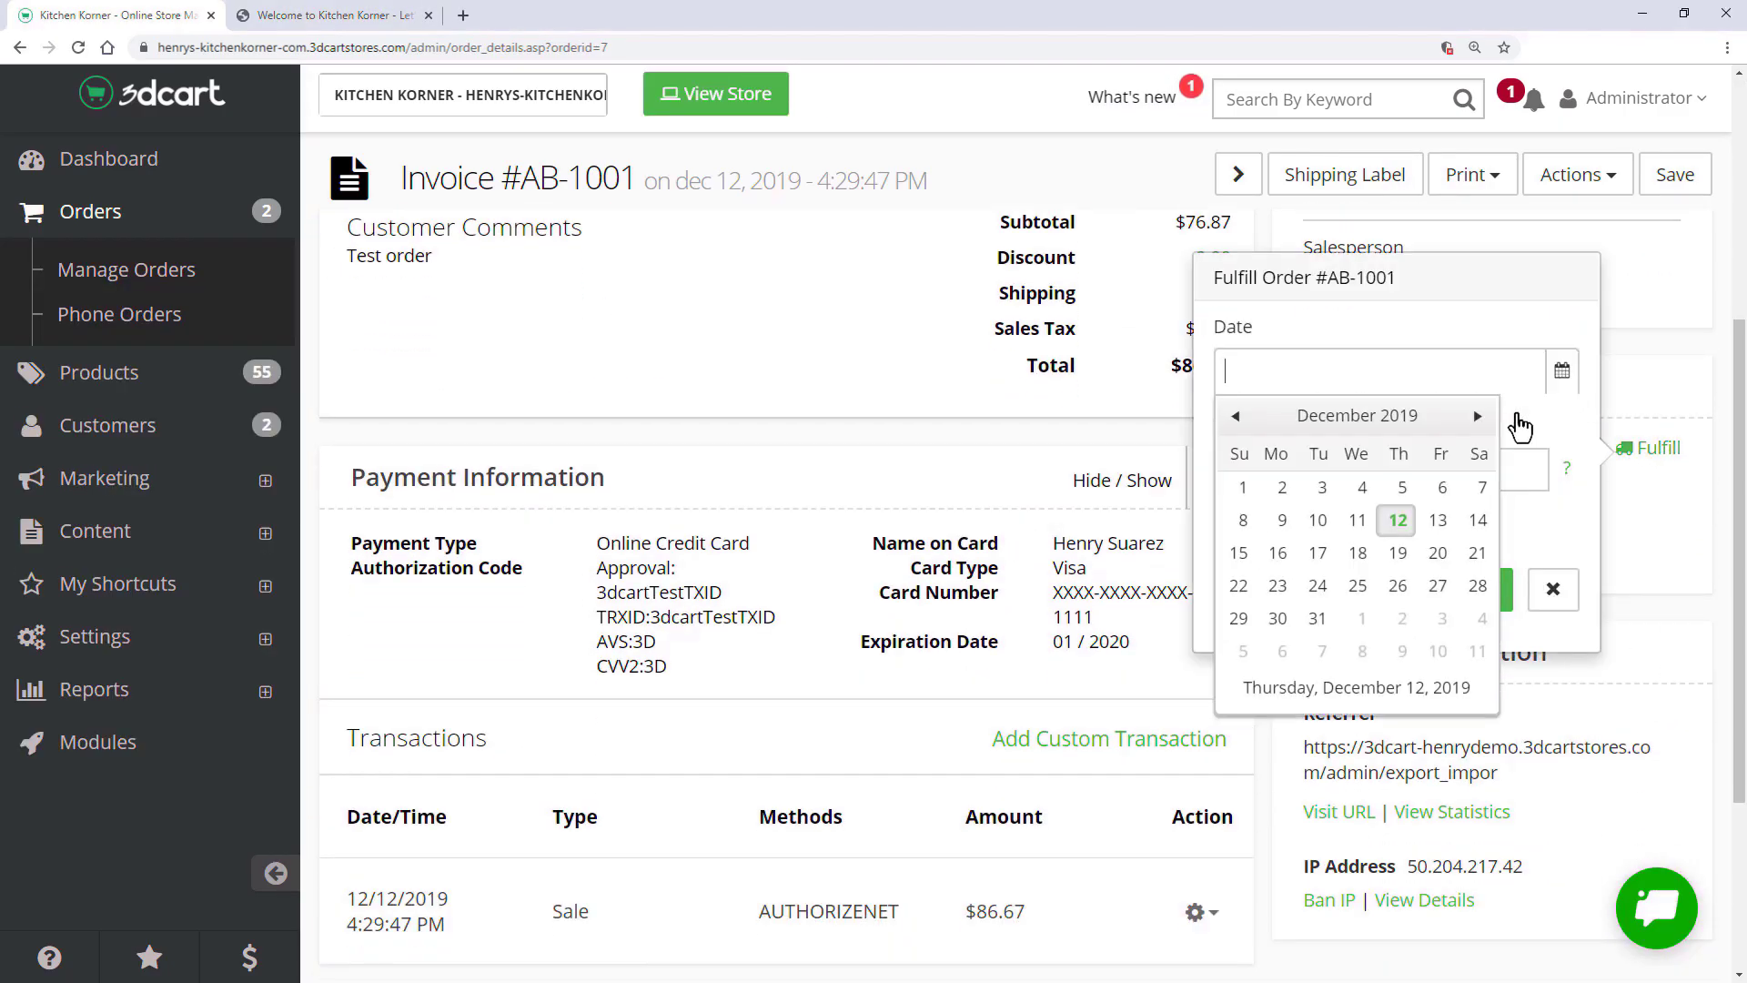
pyautogui.click(1434, 517)
pyautogui.click(1337, 473)
pyautogui.hotkey('ctrl', 'v')
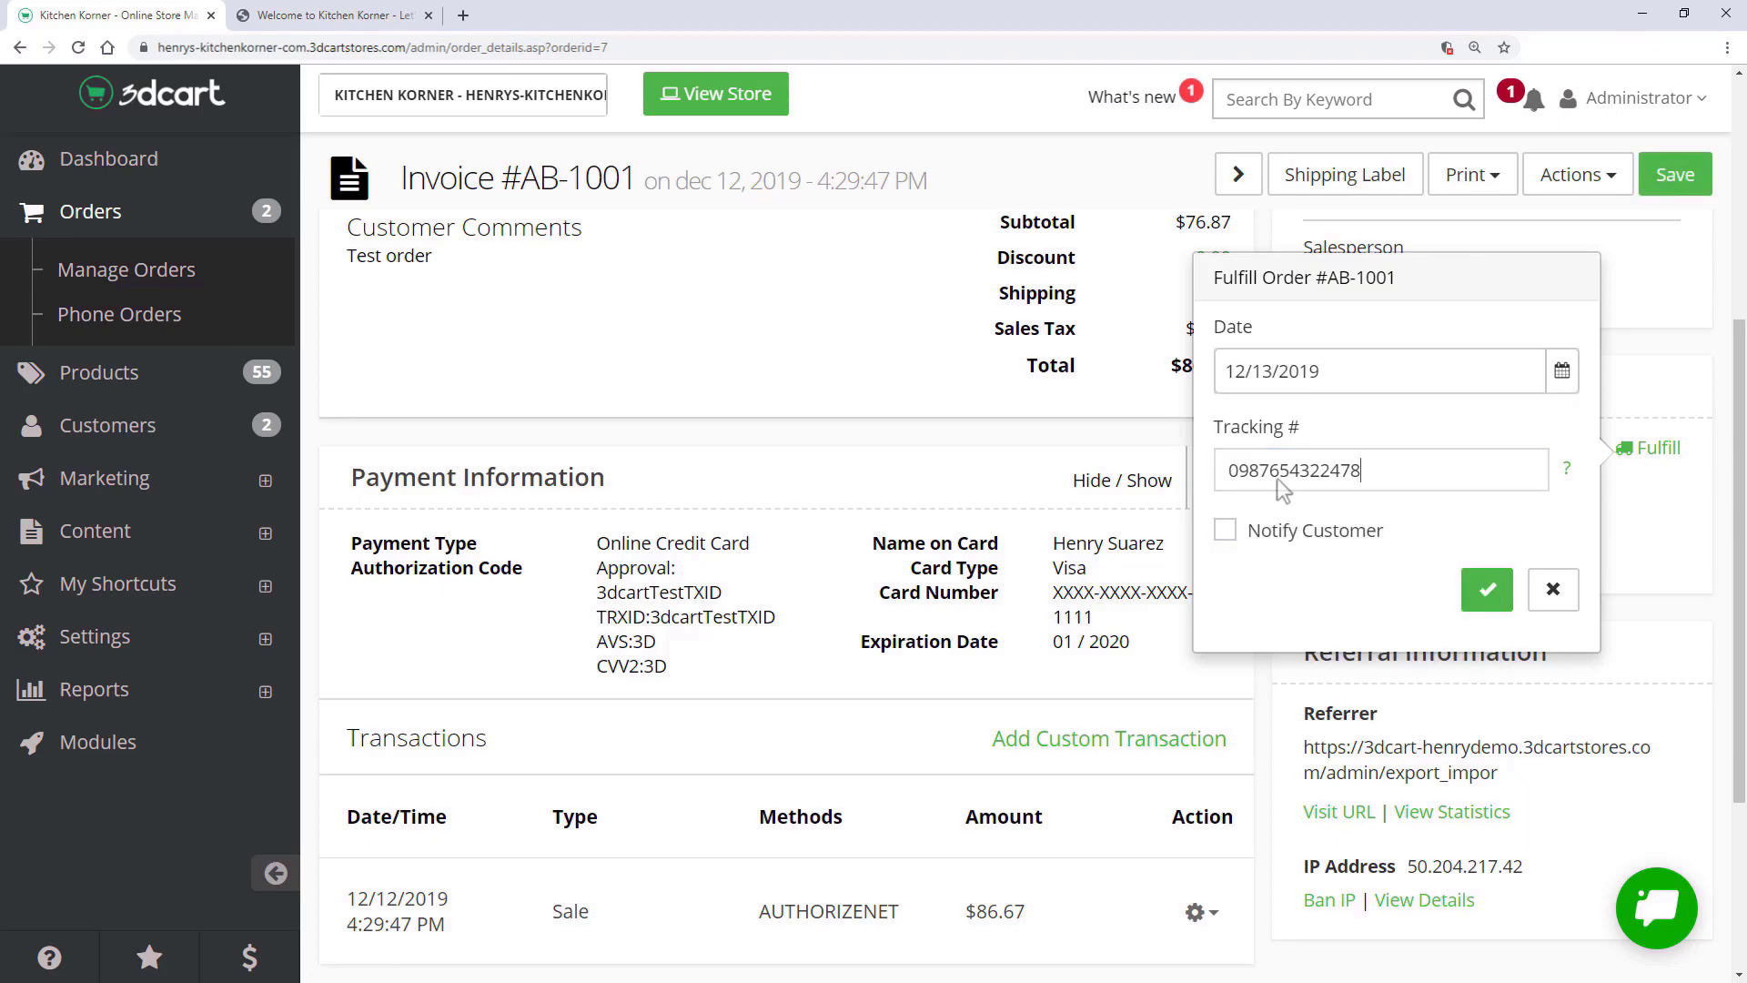
pyautogui.click(1226, 530)
pyautogui.click(1487, 589)
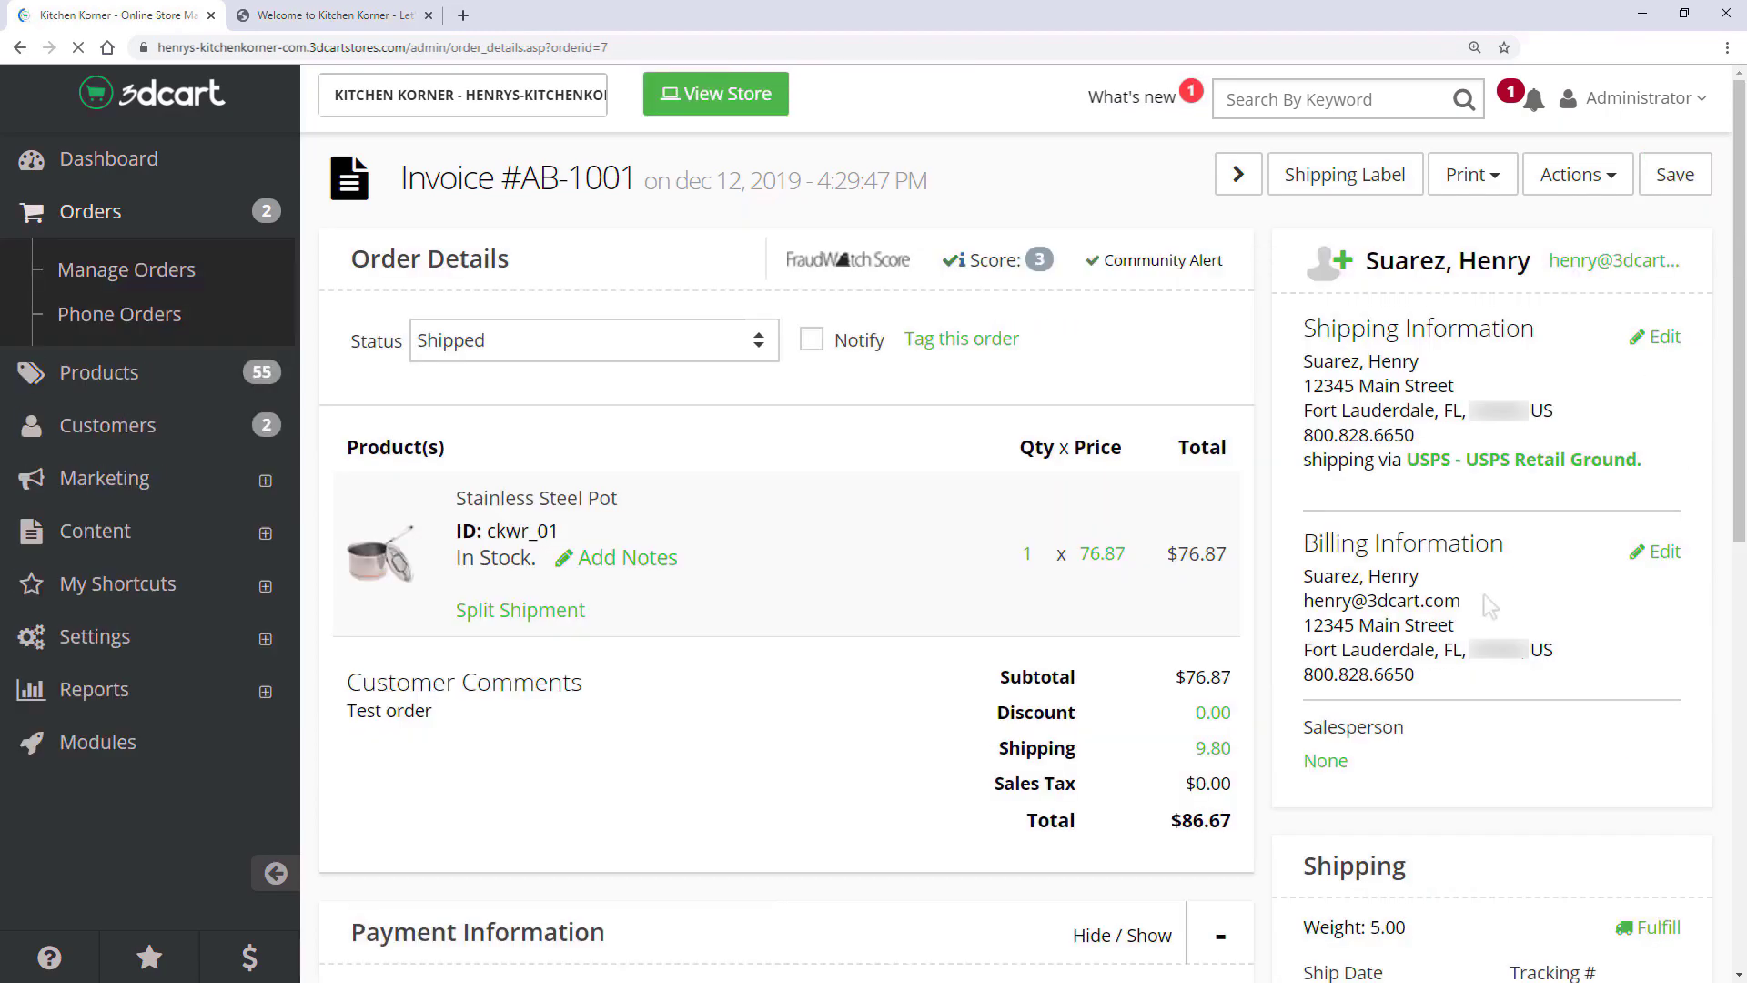
pyautogui.click(558, 343)
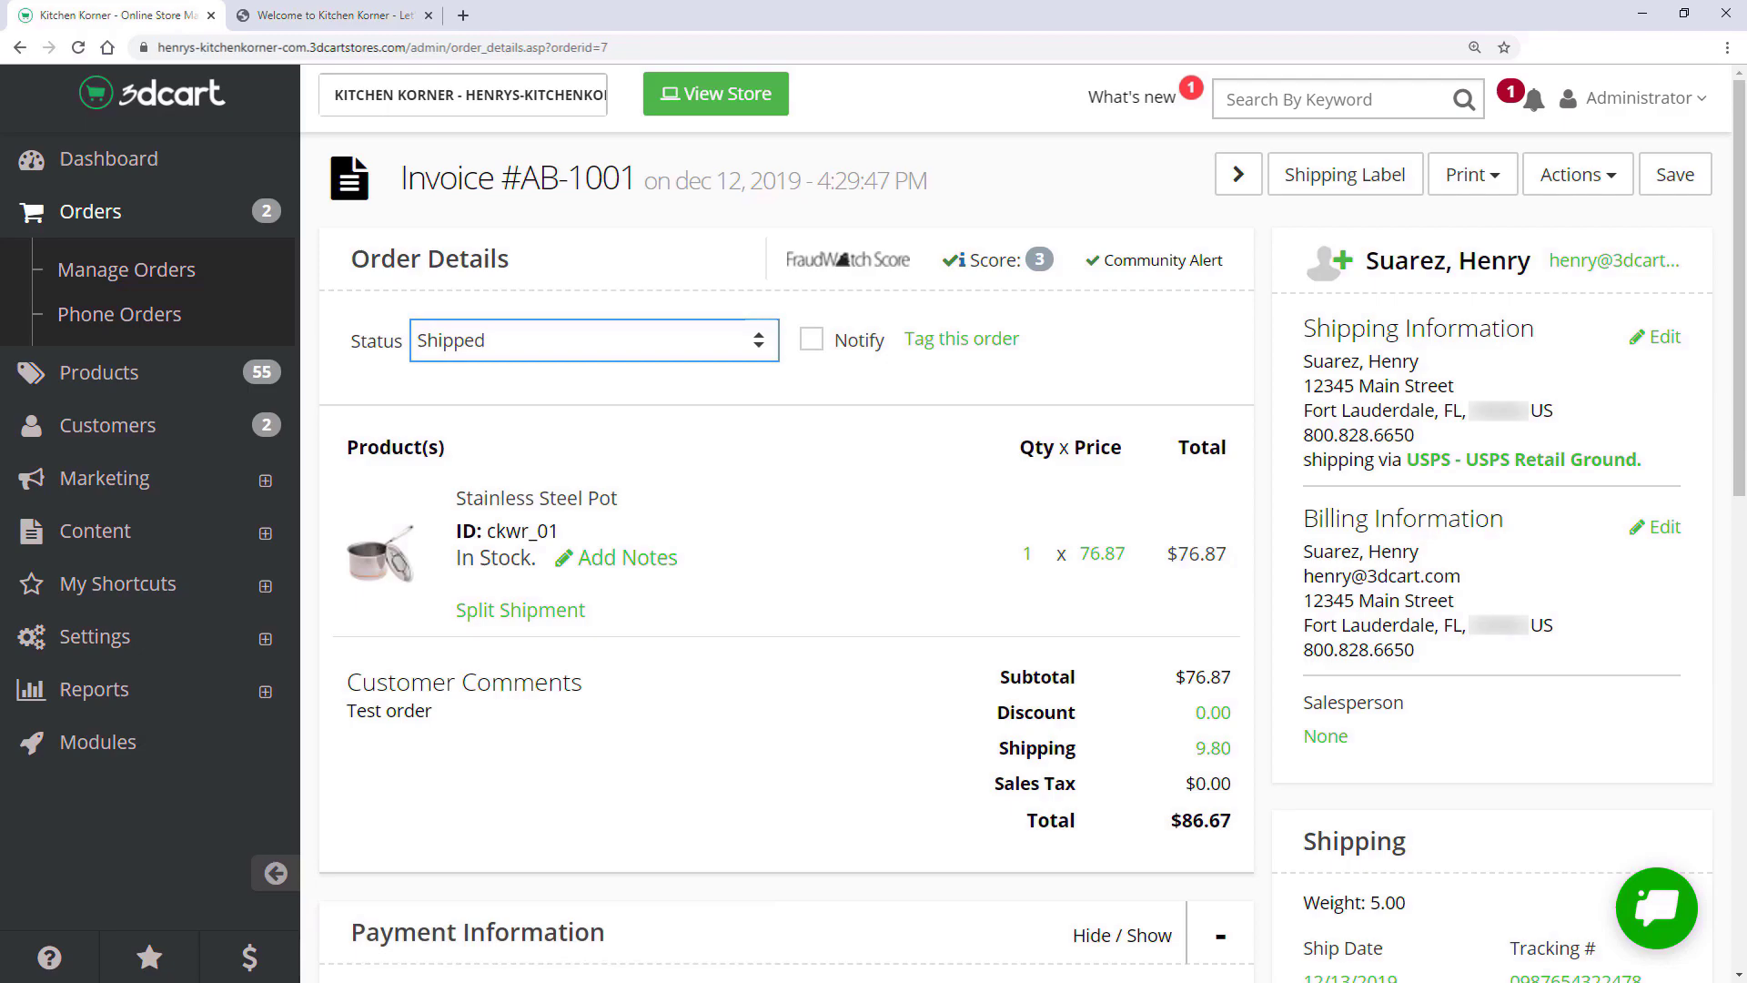
pyautogui.click(691, 538)
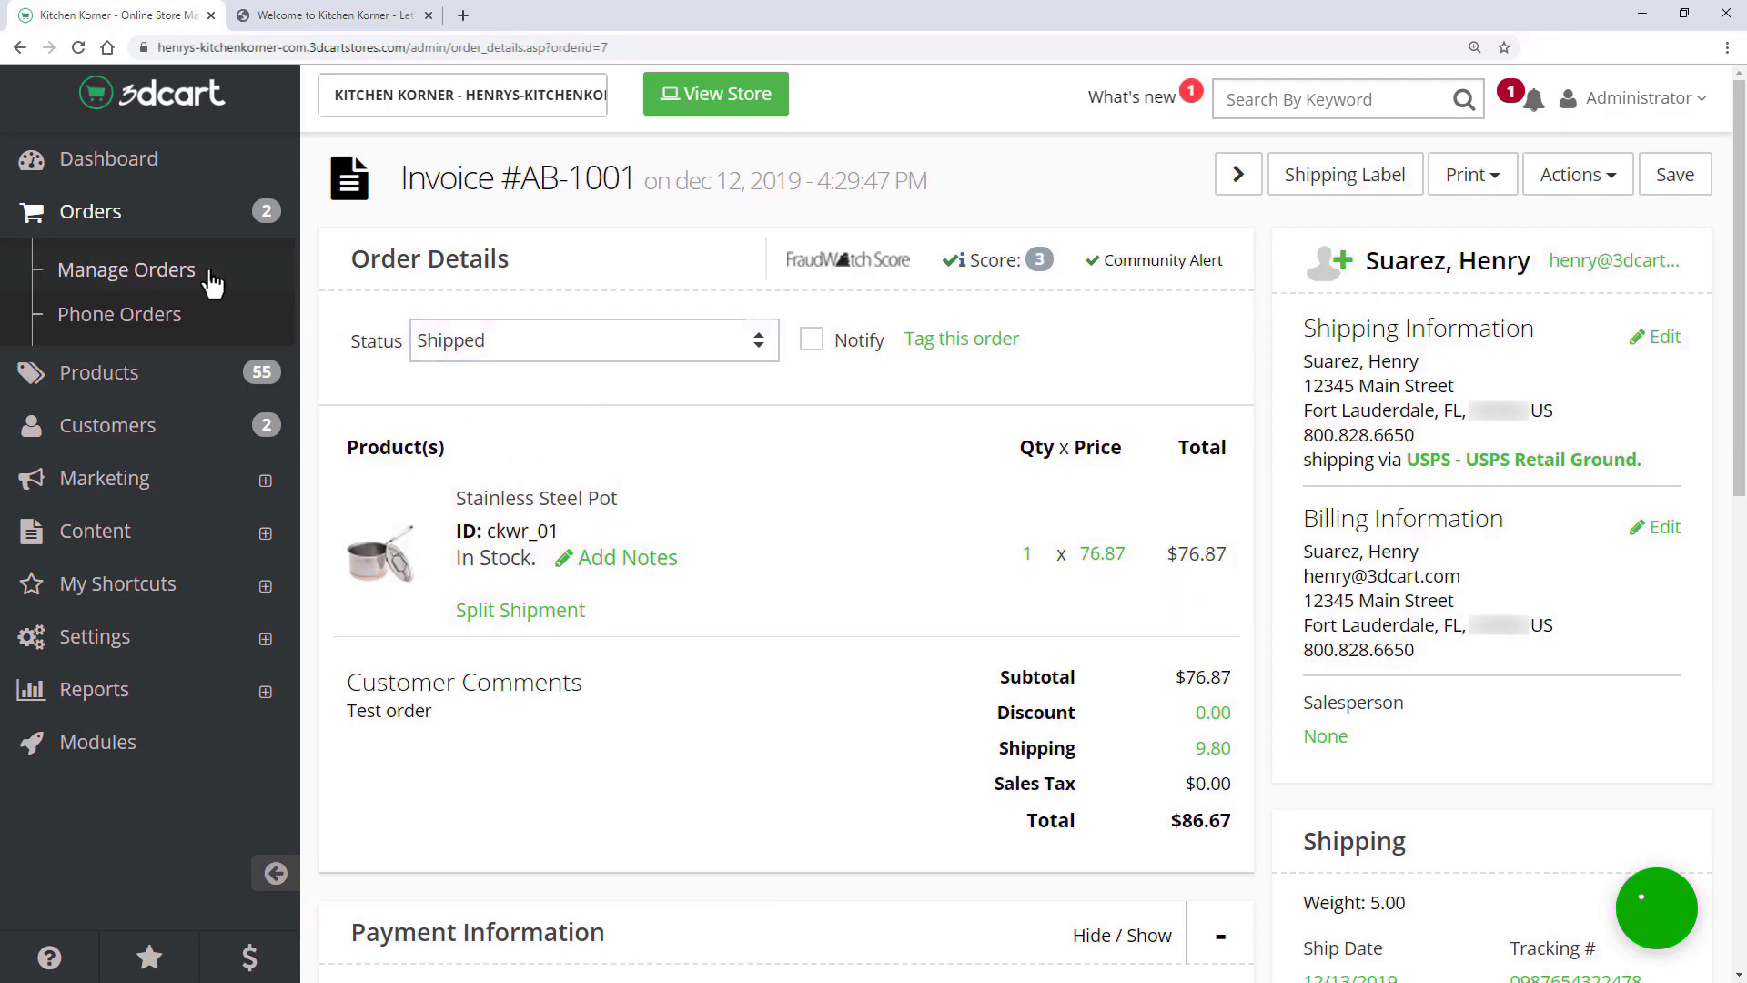
# - Review the dashboard's Last 30 Days sales overview and scroll through its lower panels
pyautogui.click(176, 168)
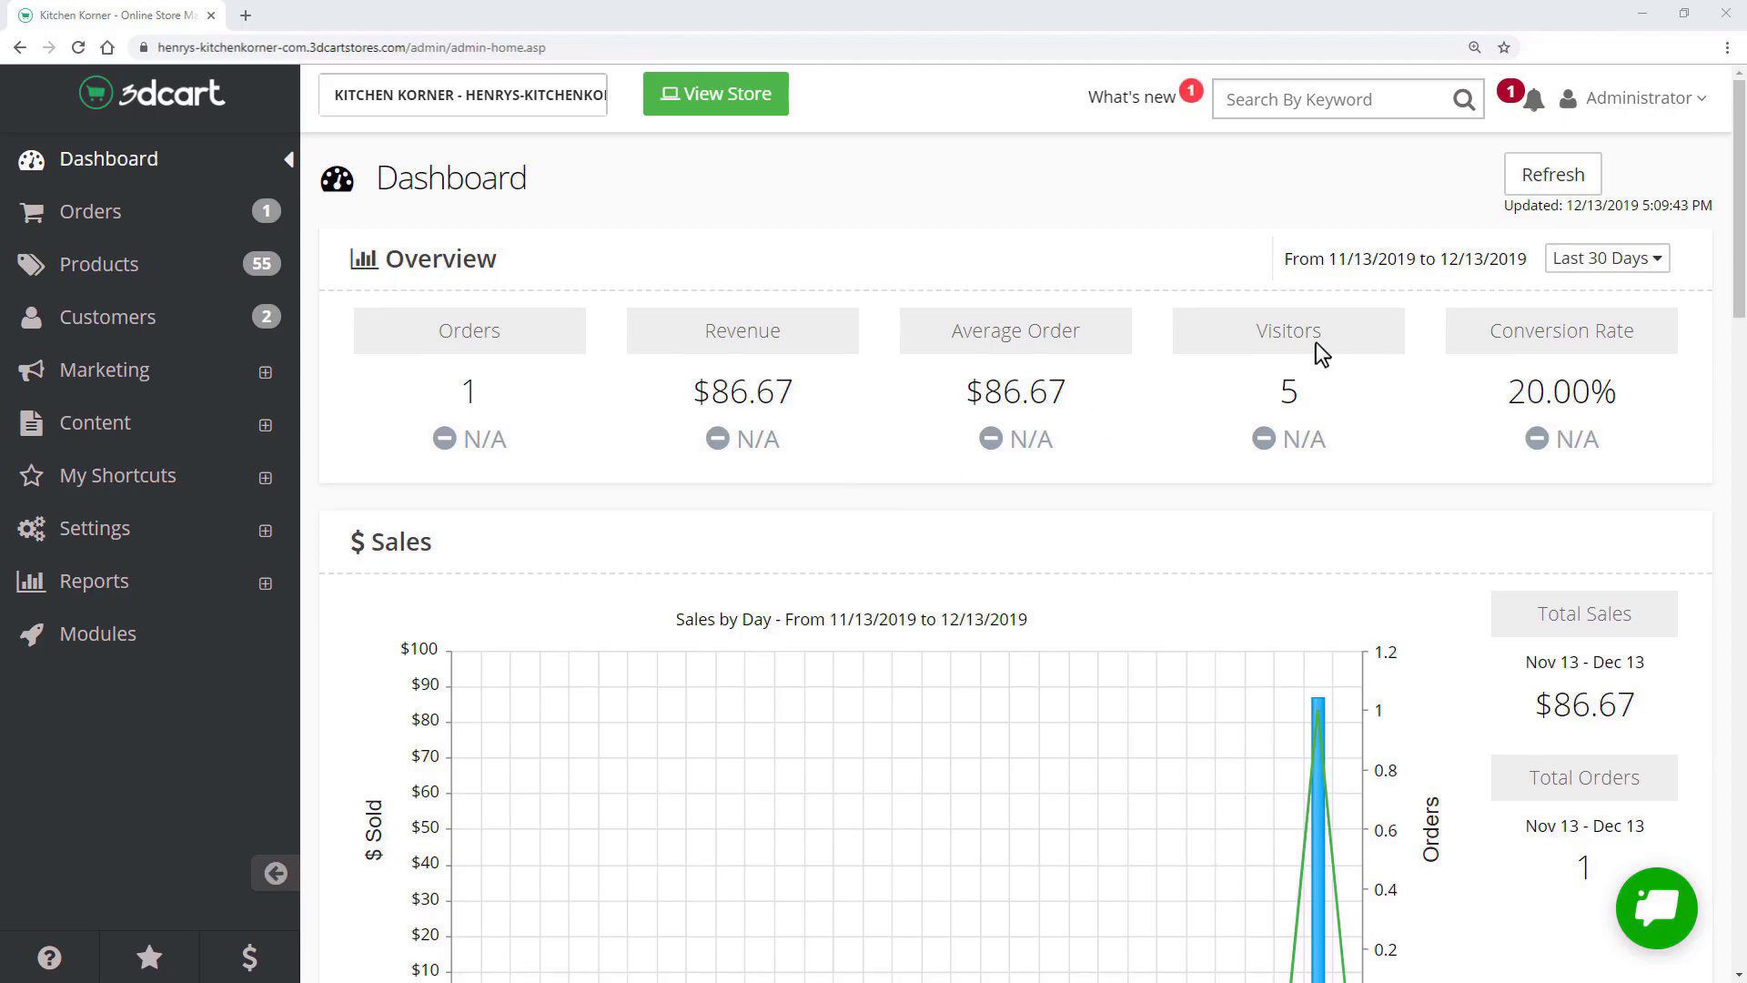
pyautogui.click(1594, 262)
pyautogui.click(1581, 511)
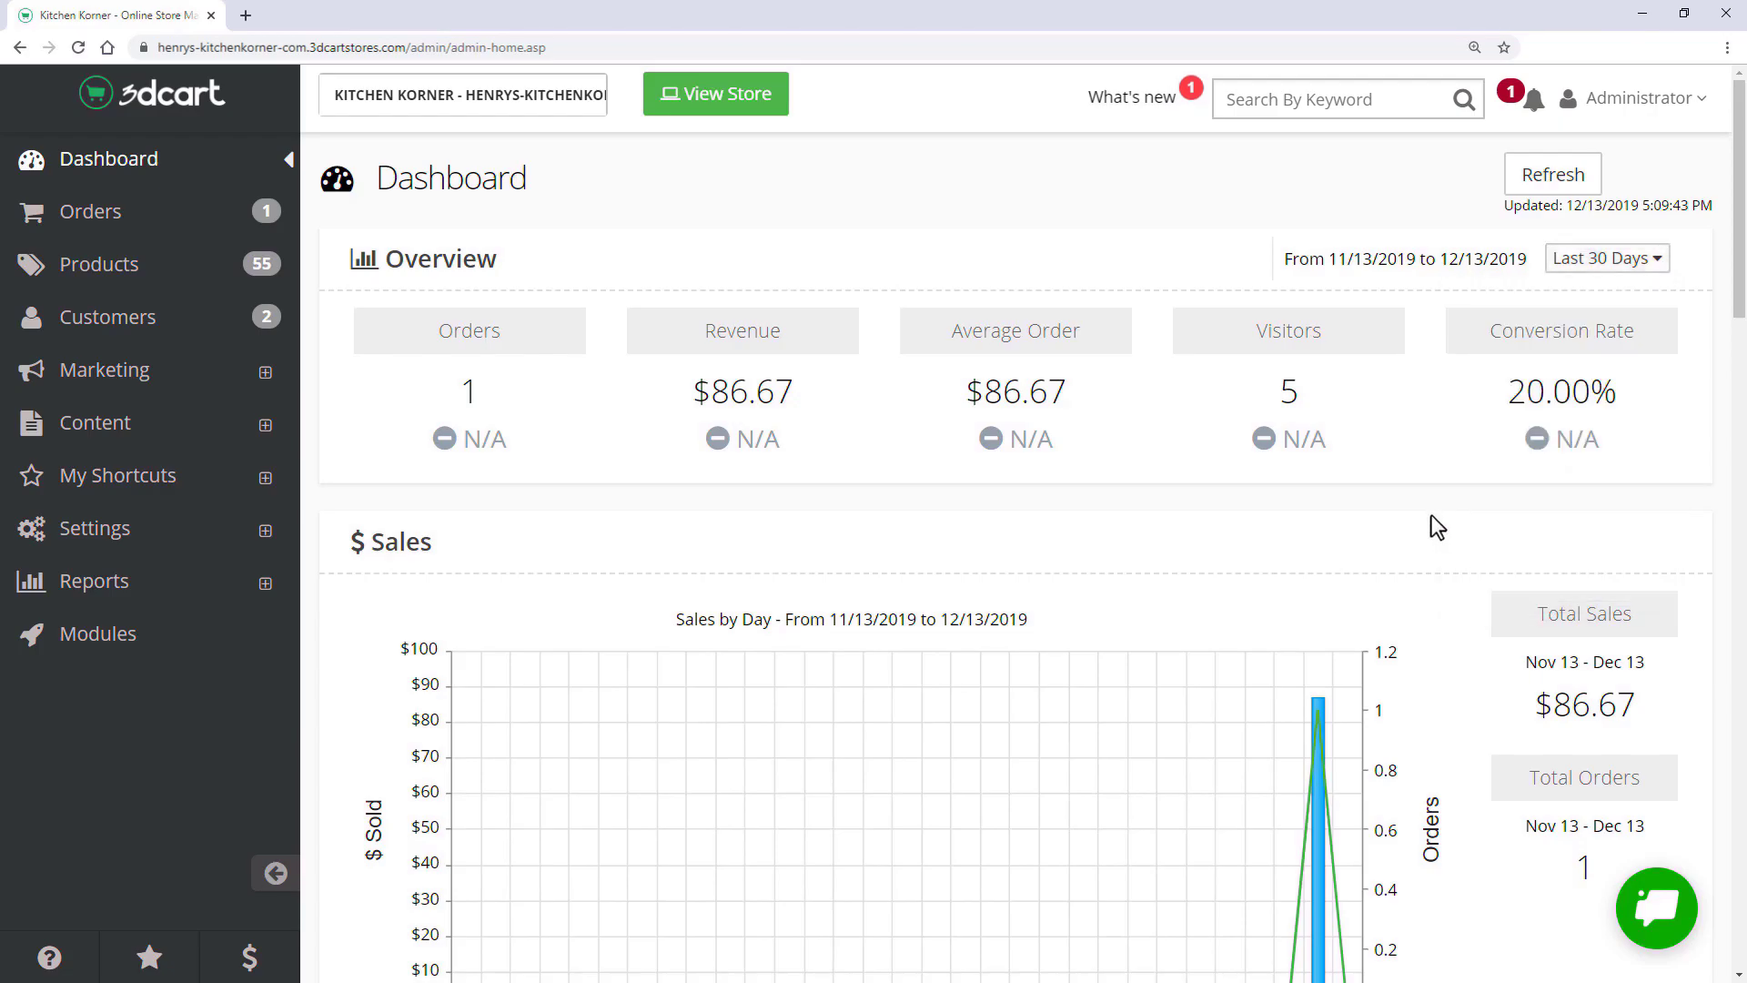
pyautogui.scroll(-12, 1435, 528)
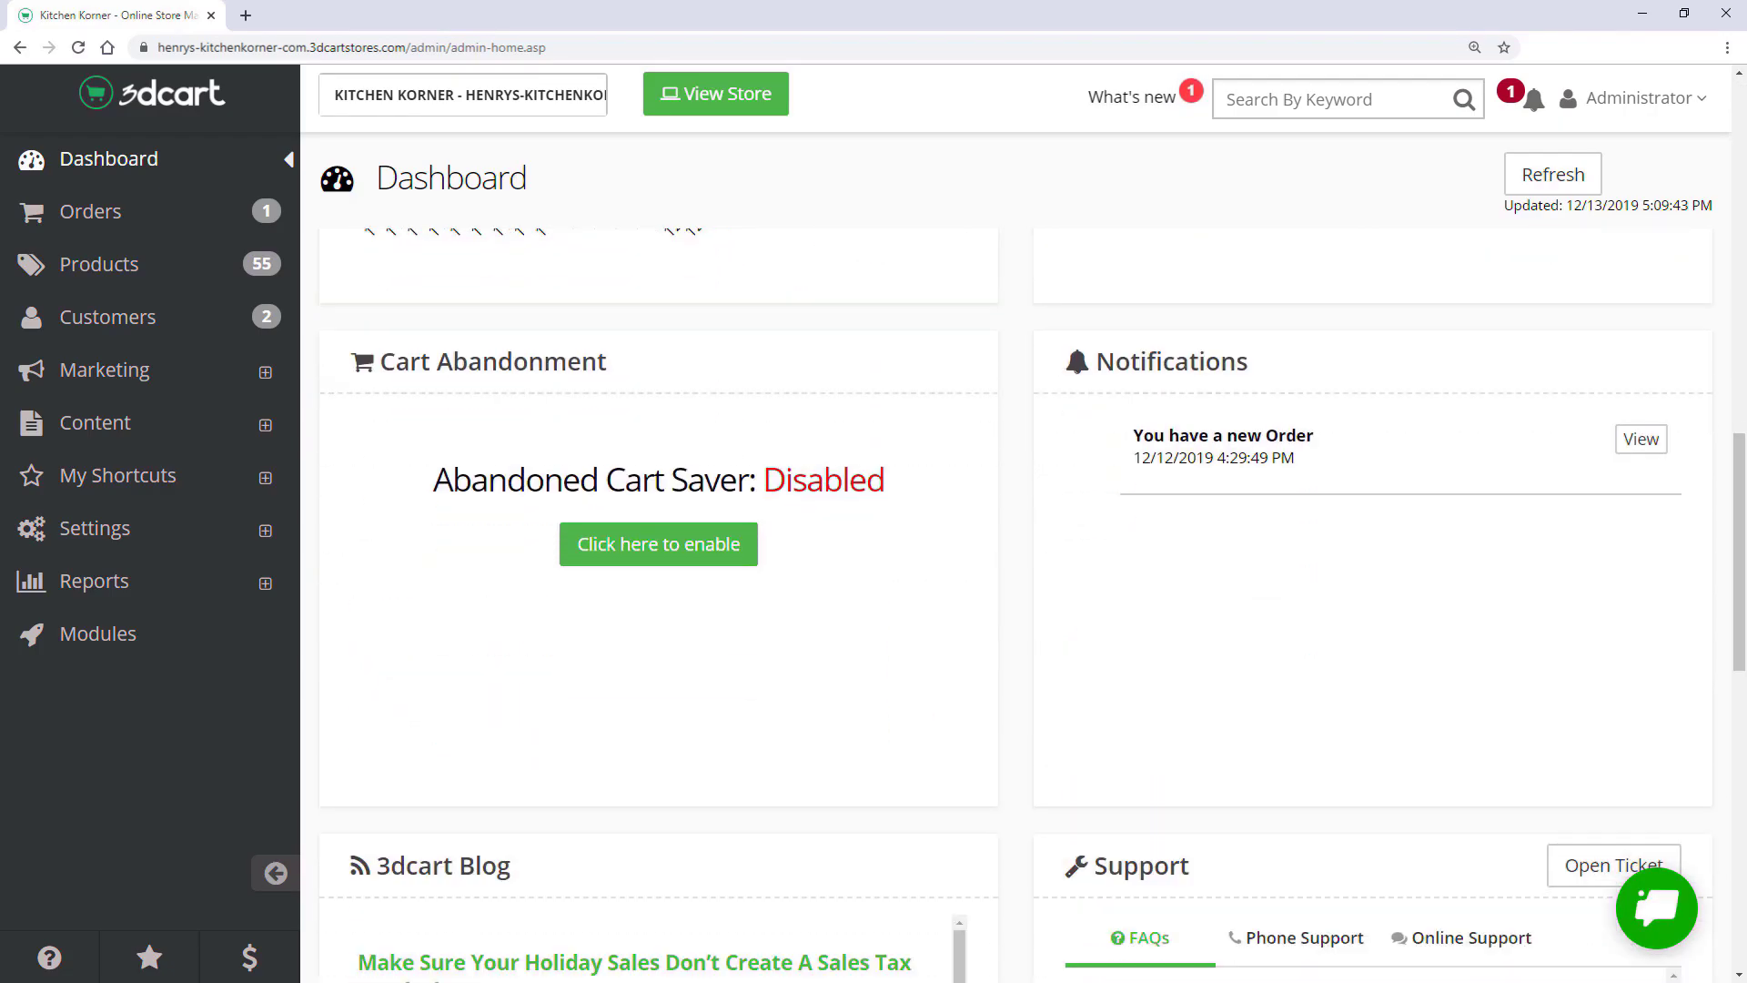
pyautogui.scroll(-6, 1024, 600)
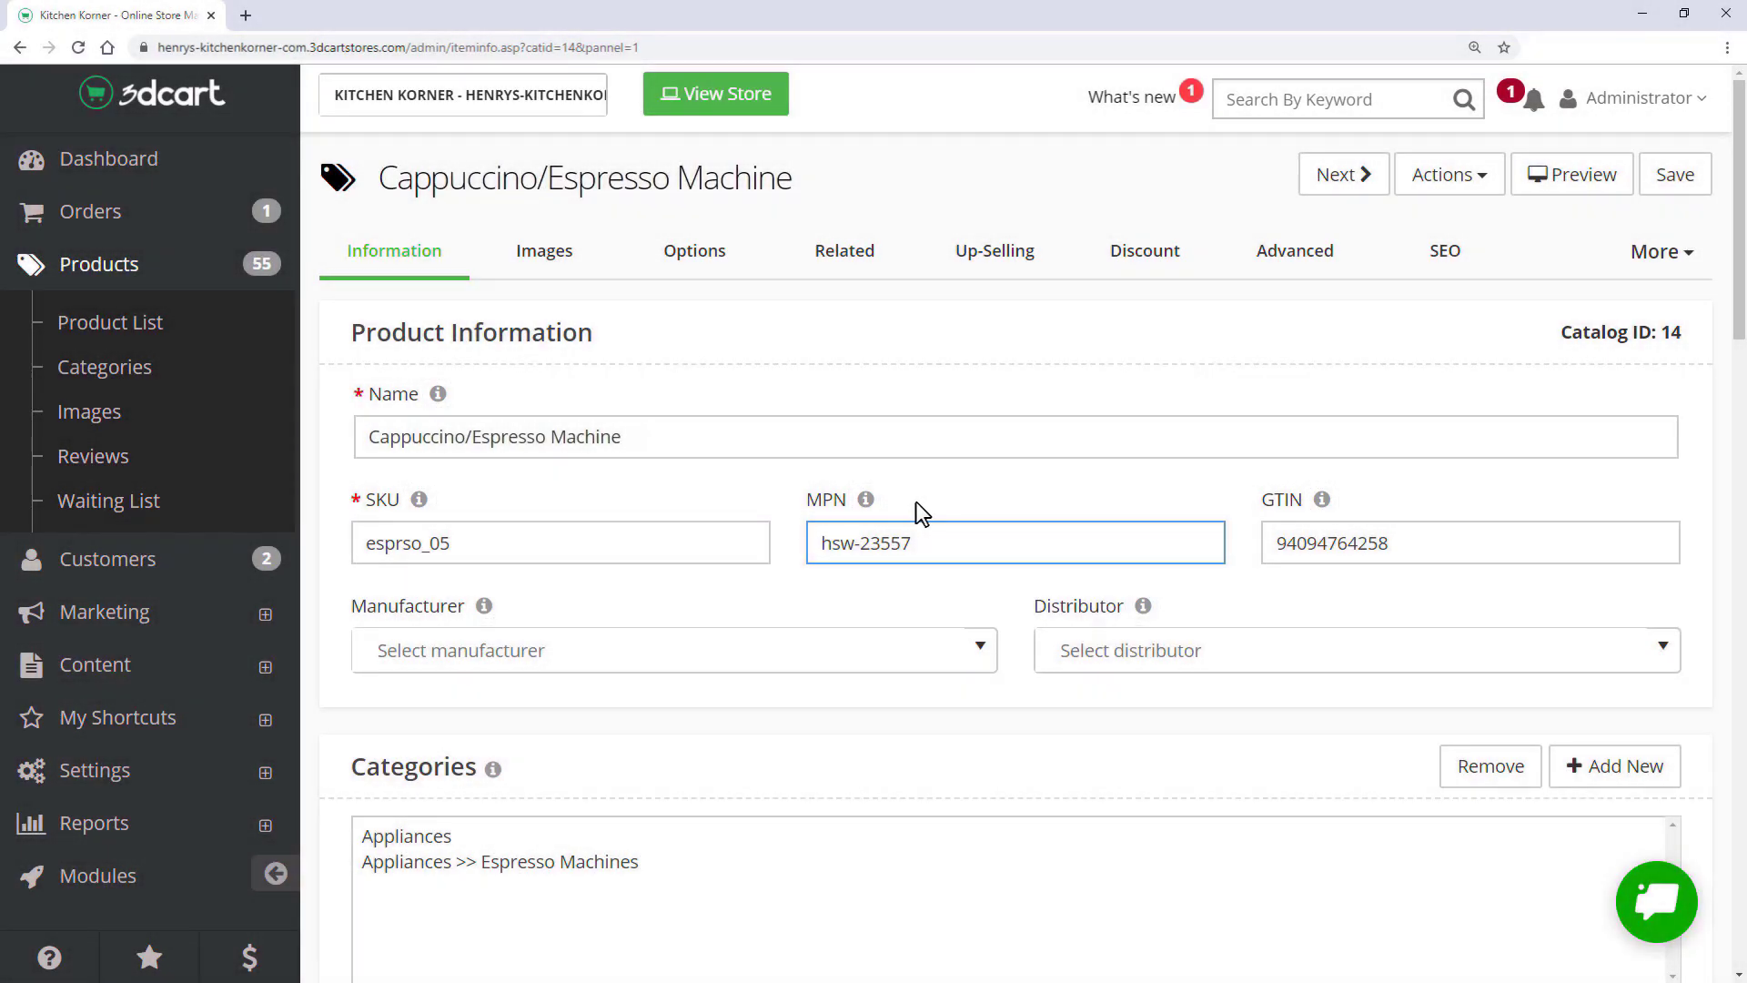
# - Open and then close the help articles about product information
pyautogui.moveTo(865, 501)
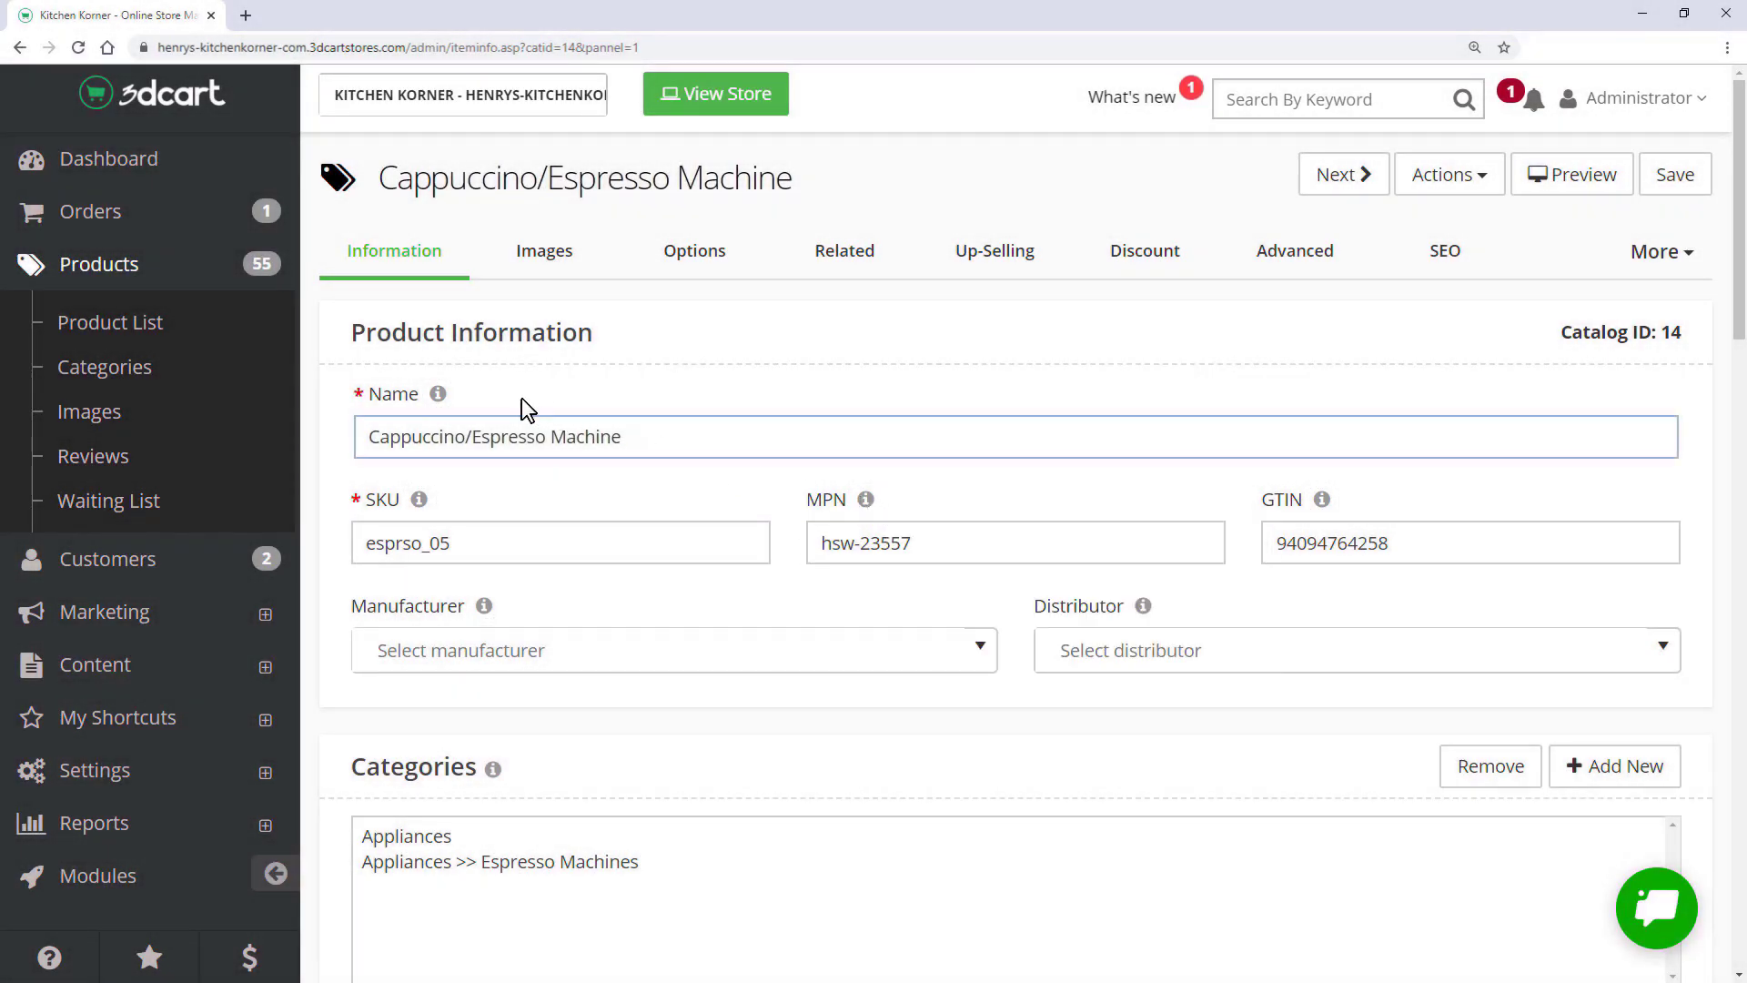
pyautogui.moveTo(440, 396)
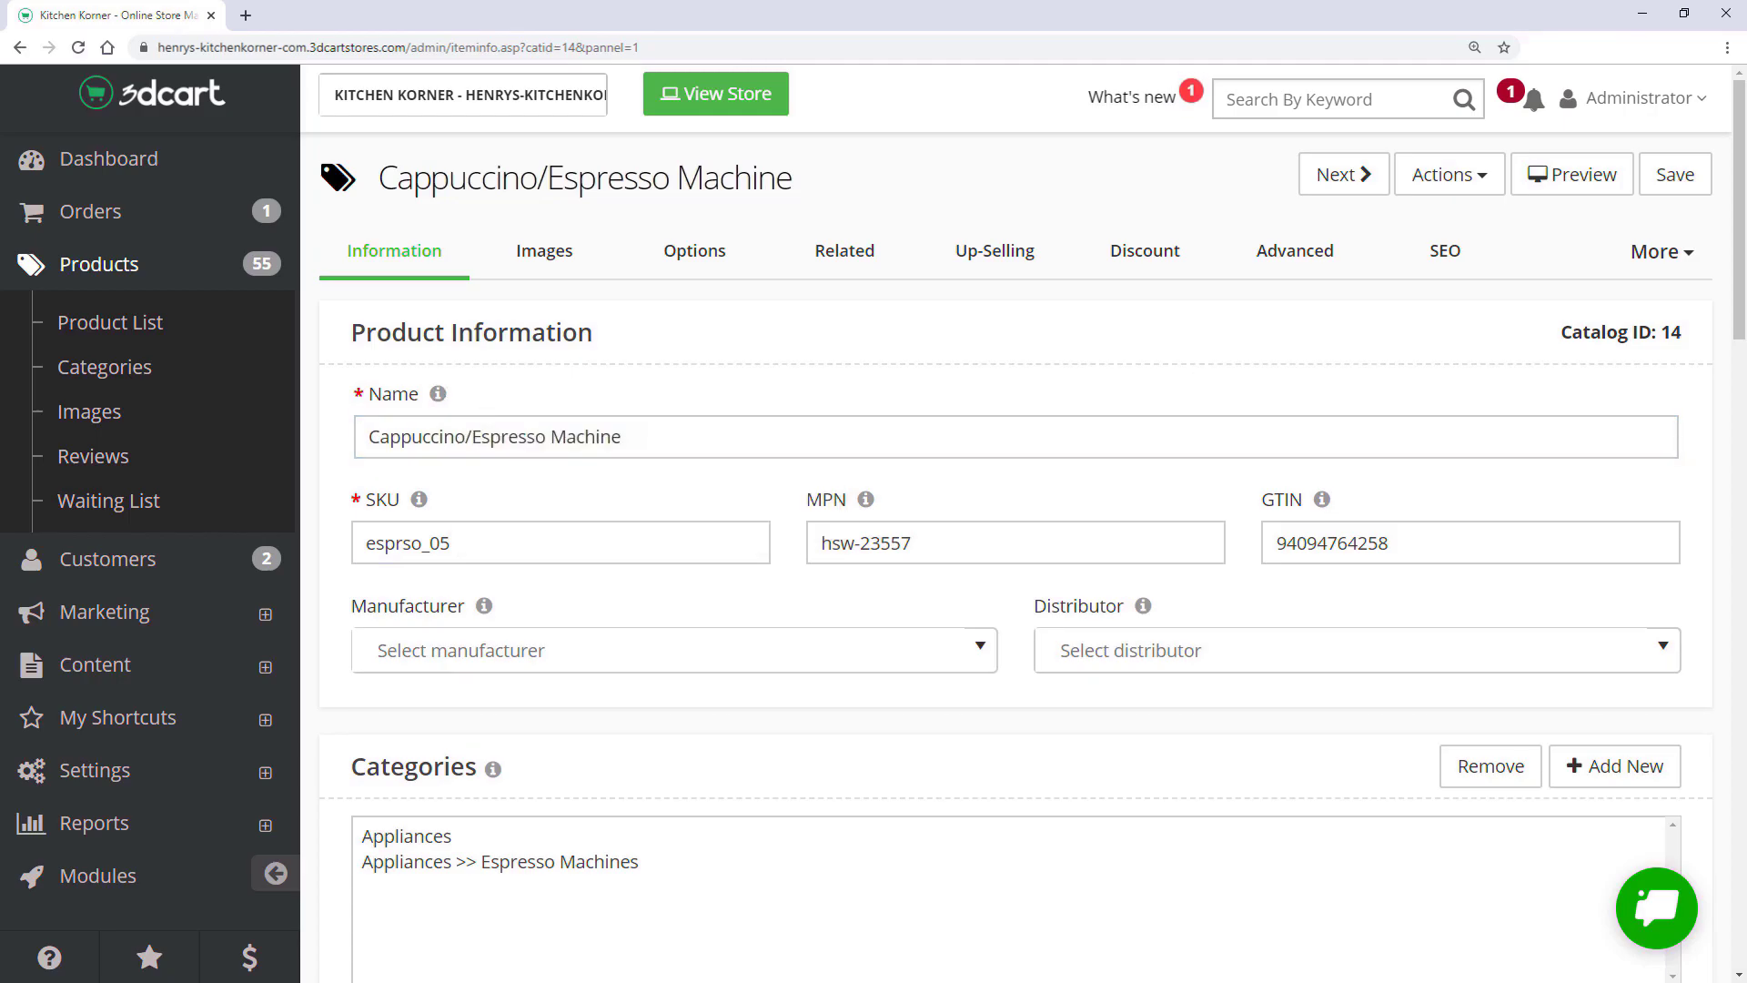
pyautogui.click(60, 957)
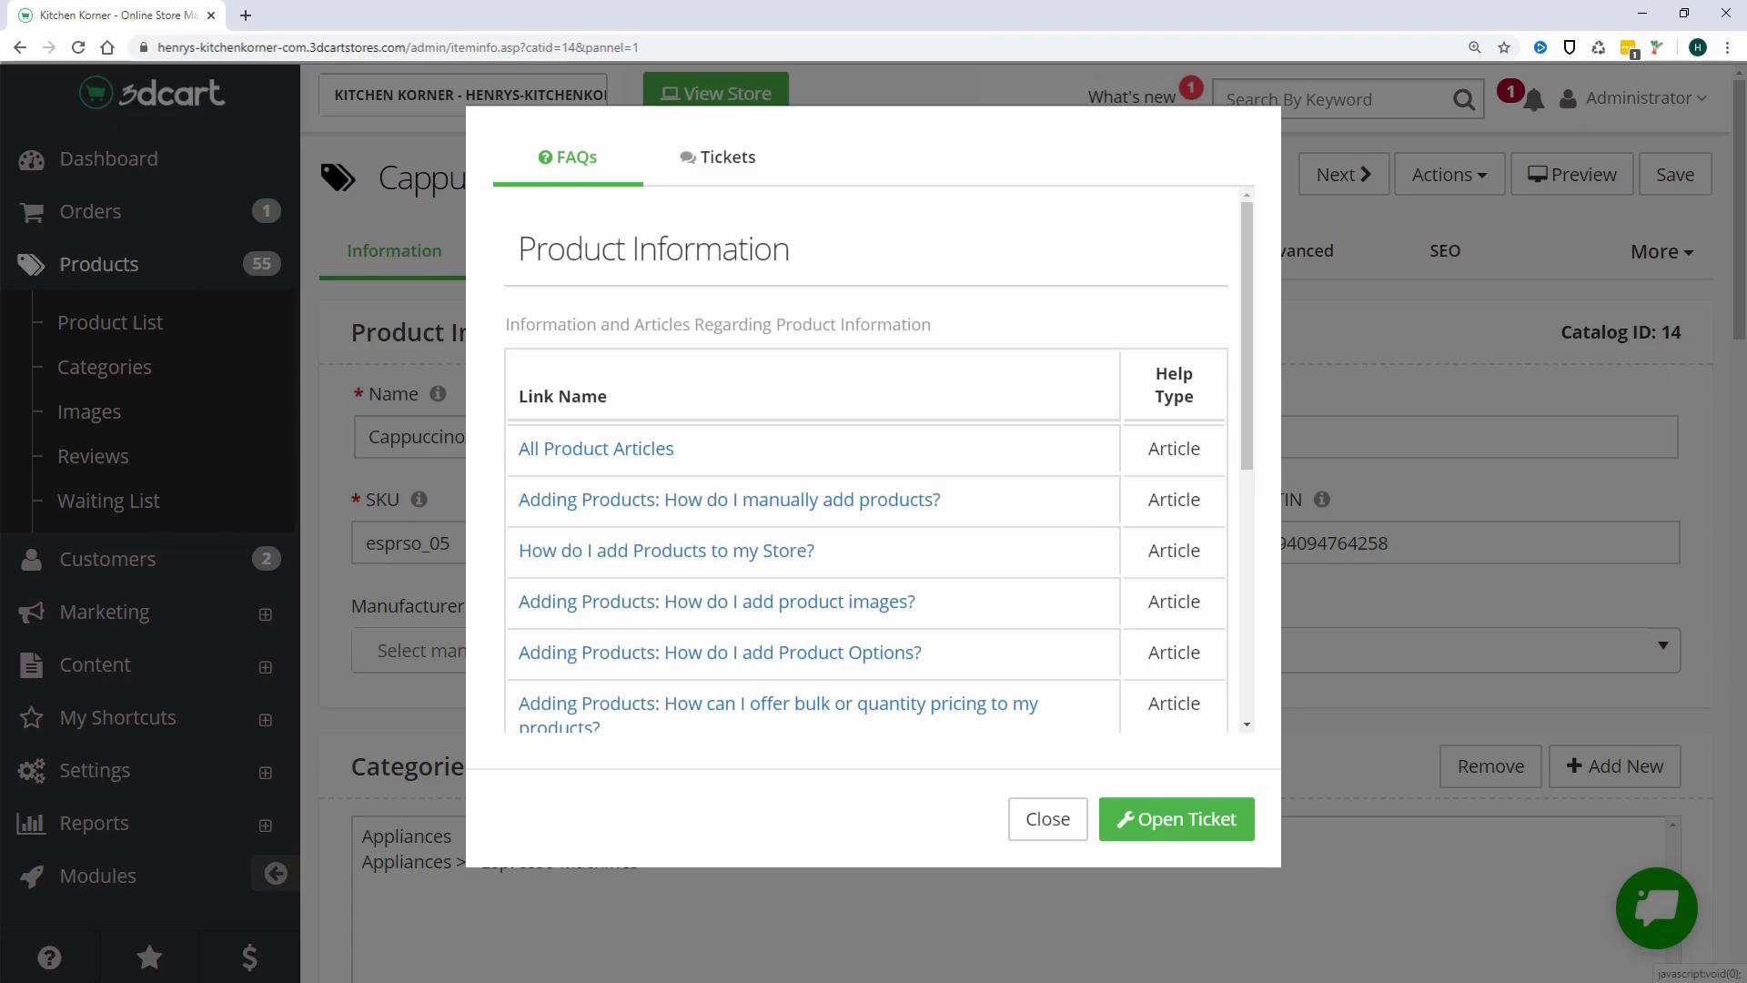
pyautogui.click(328, 375)
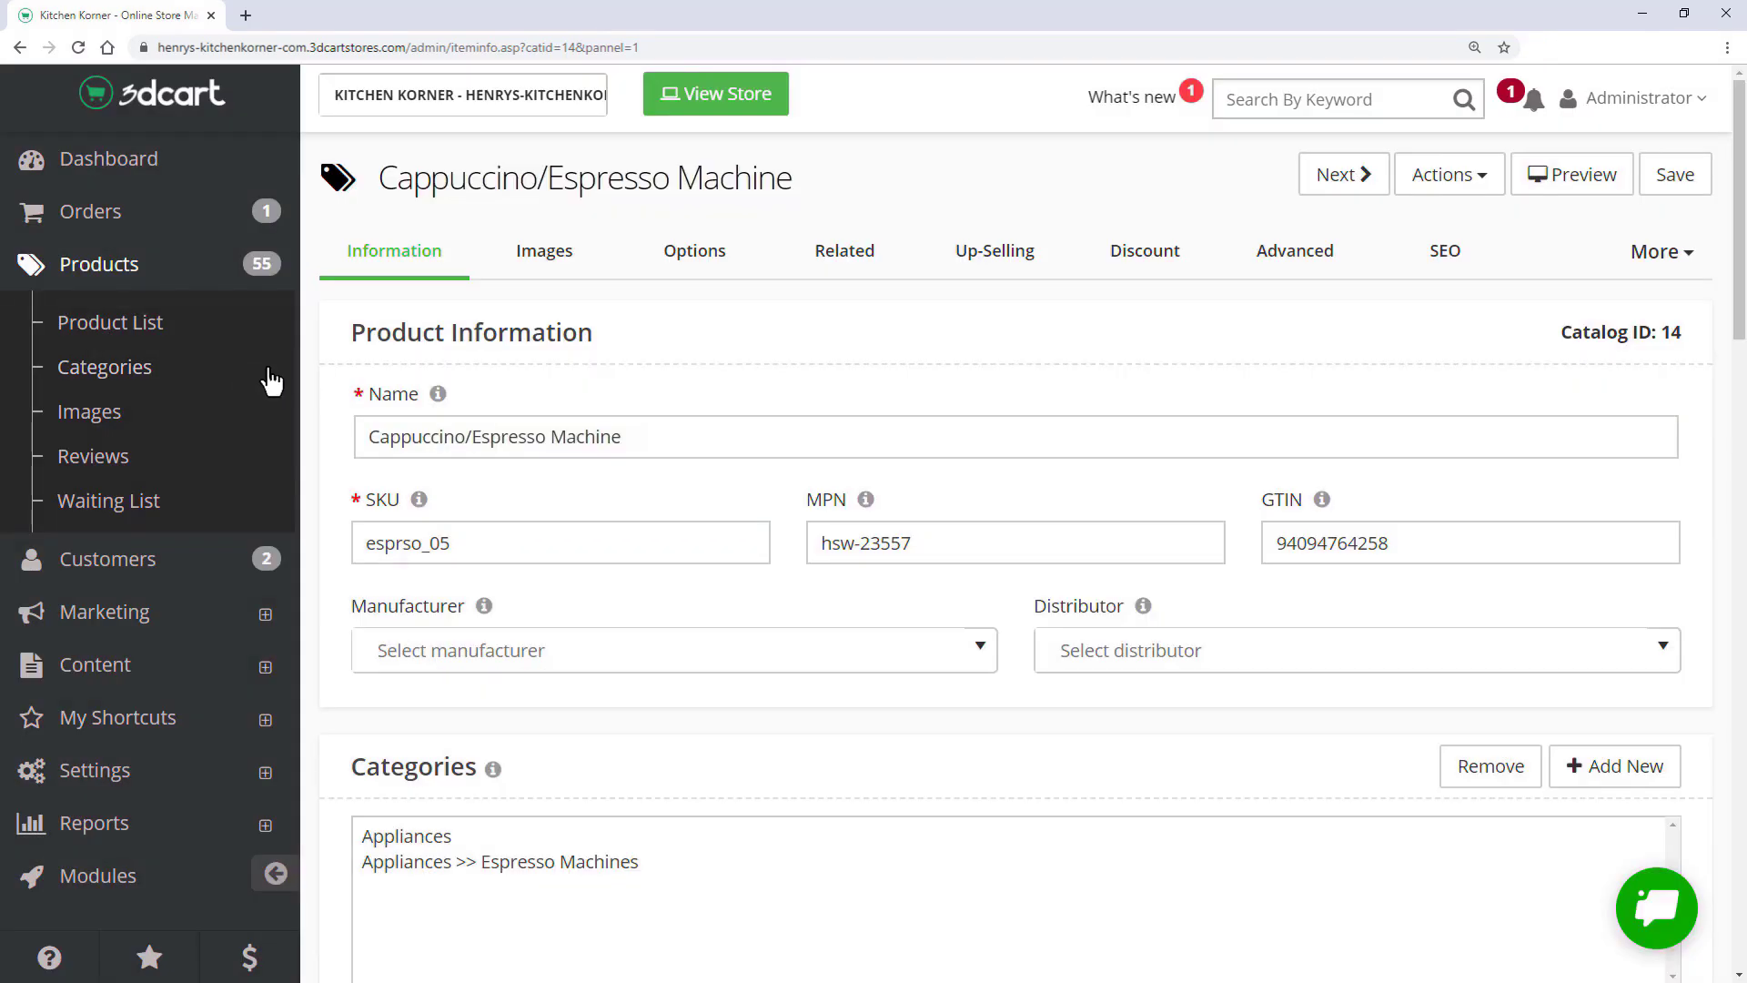
# - Open Customer List help, ask support chat 'Where do I find the CRM?', then view phone support
pyautogui.click(204, 578)
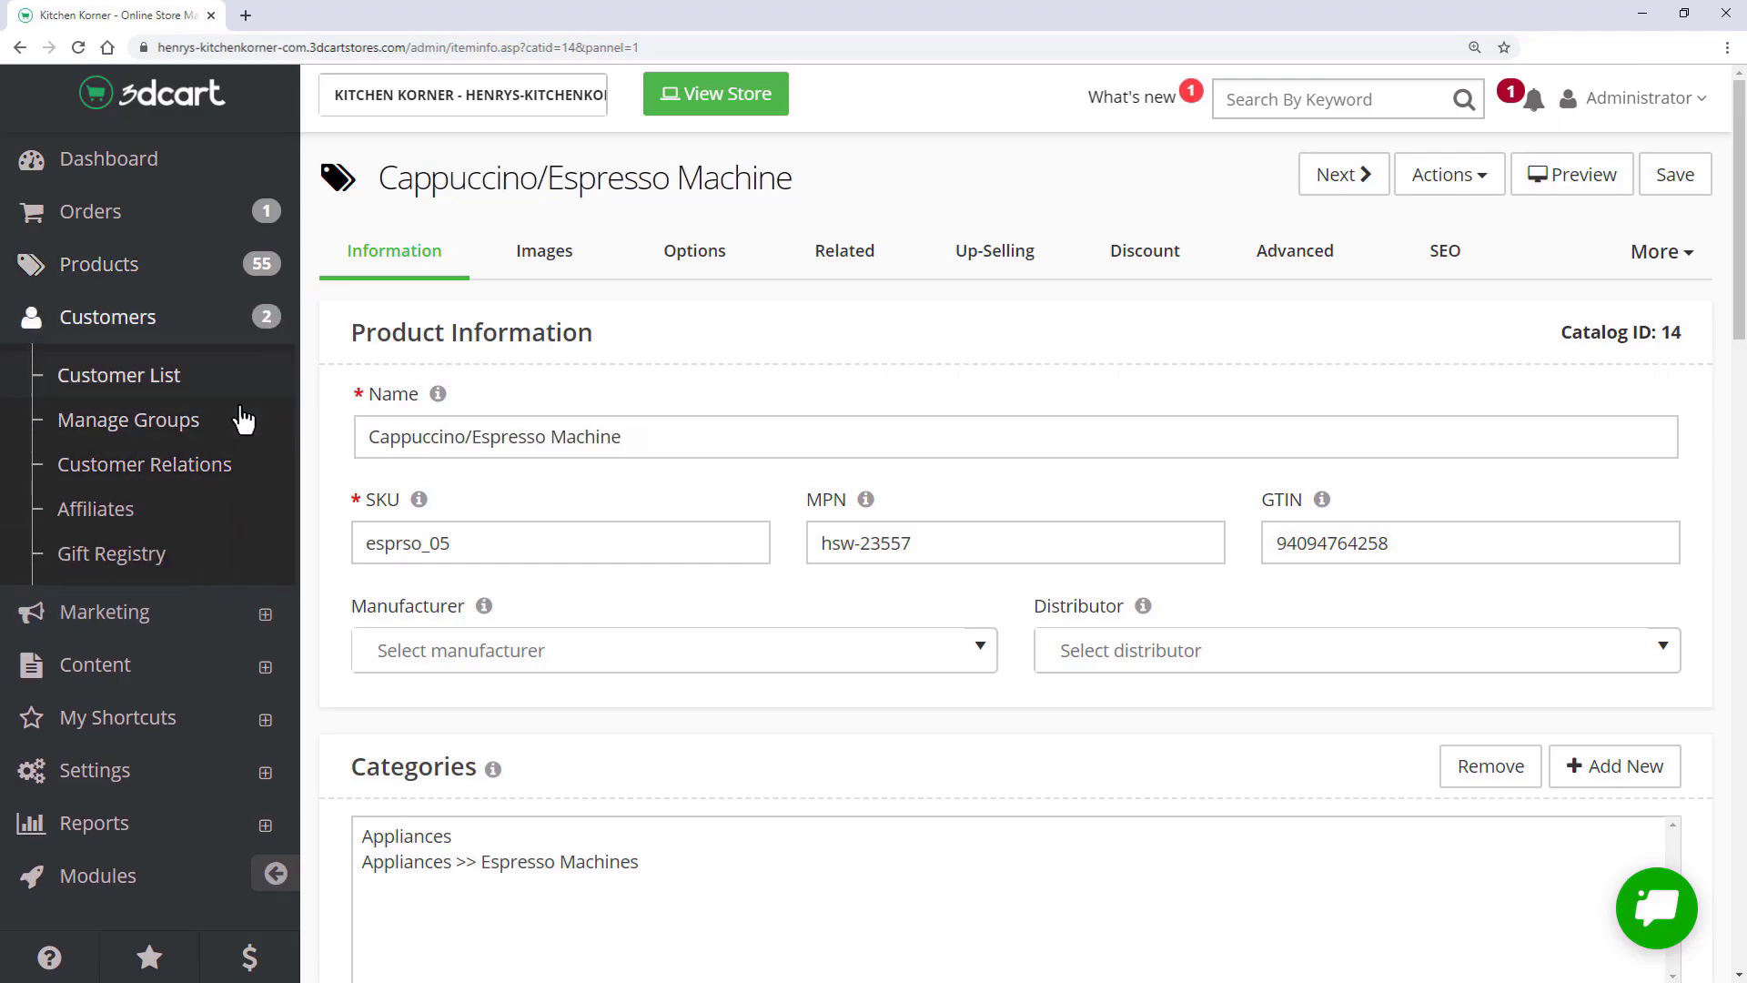
pyautogui.click(219, 381)
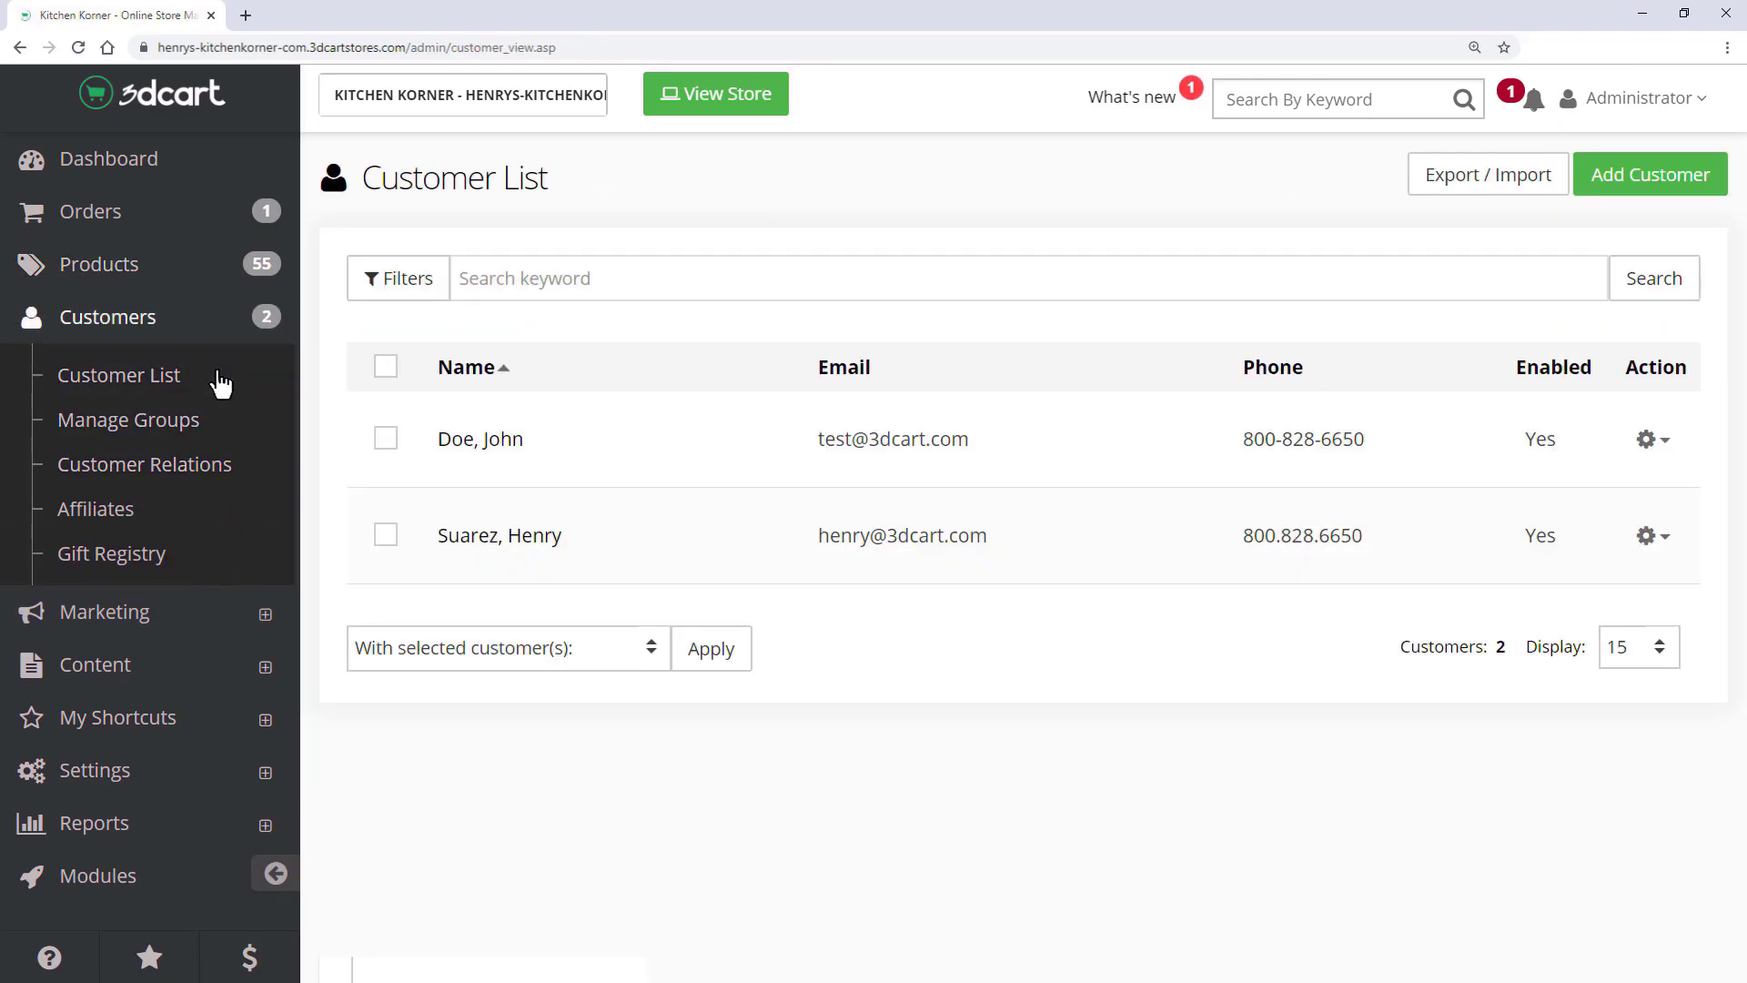
pyautogui.click(54, 957)
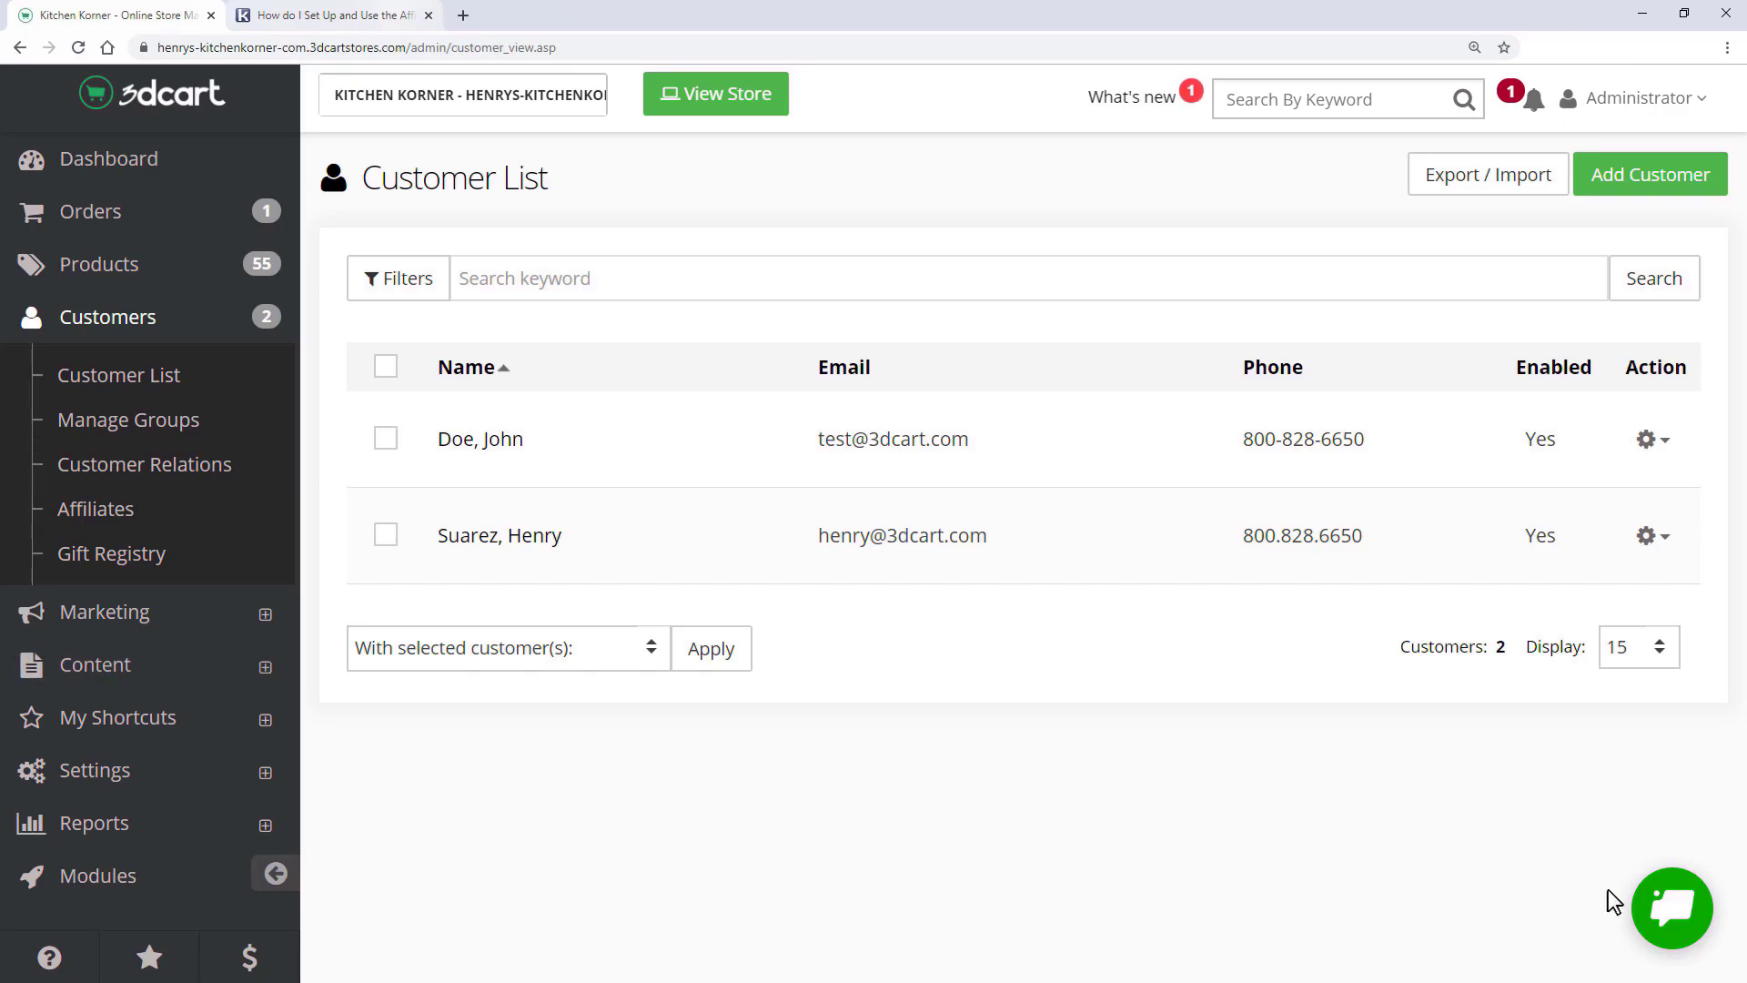
pyautogui.click(1671, 907)
pyautogui.write('Where do I find th')
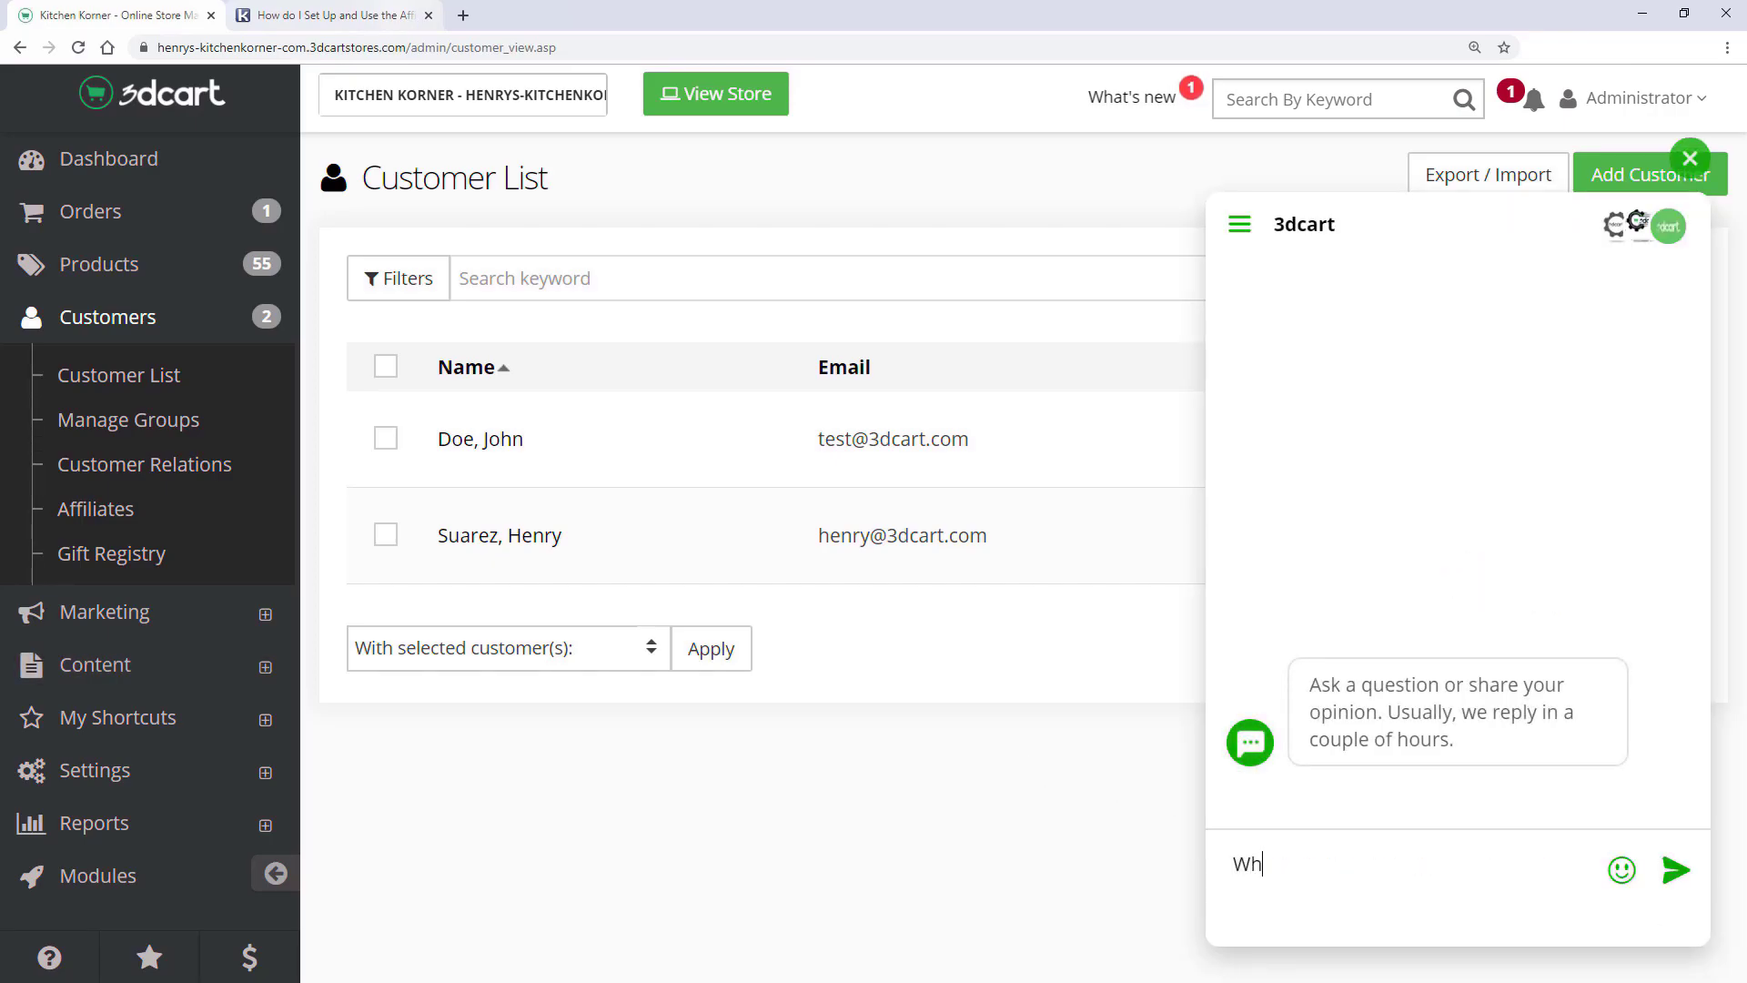
pyautogui.write('e CRM?')
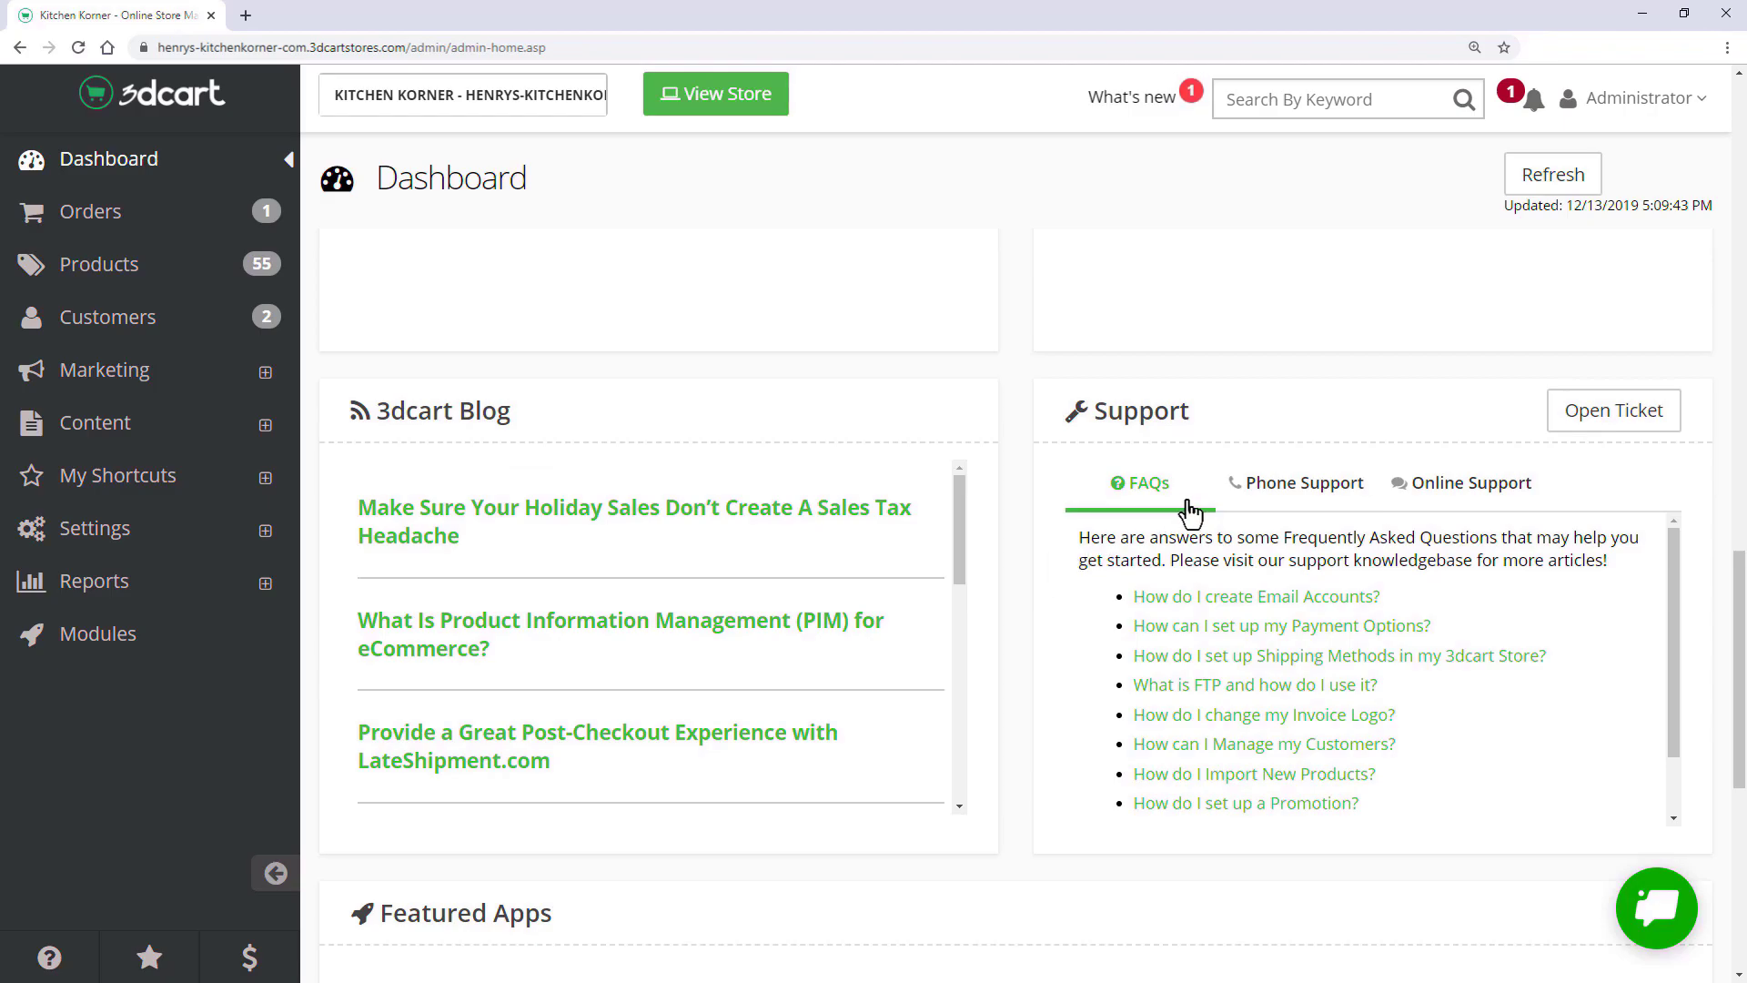
pyautogui.click(1289, 502)
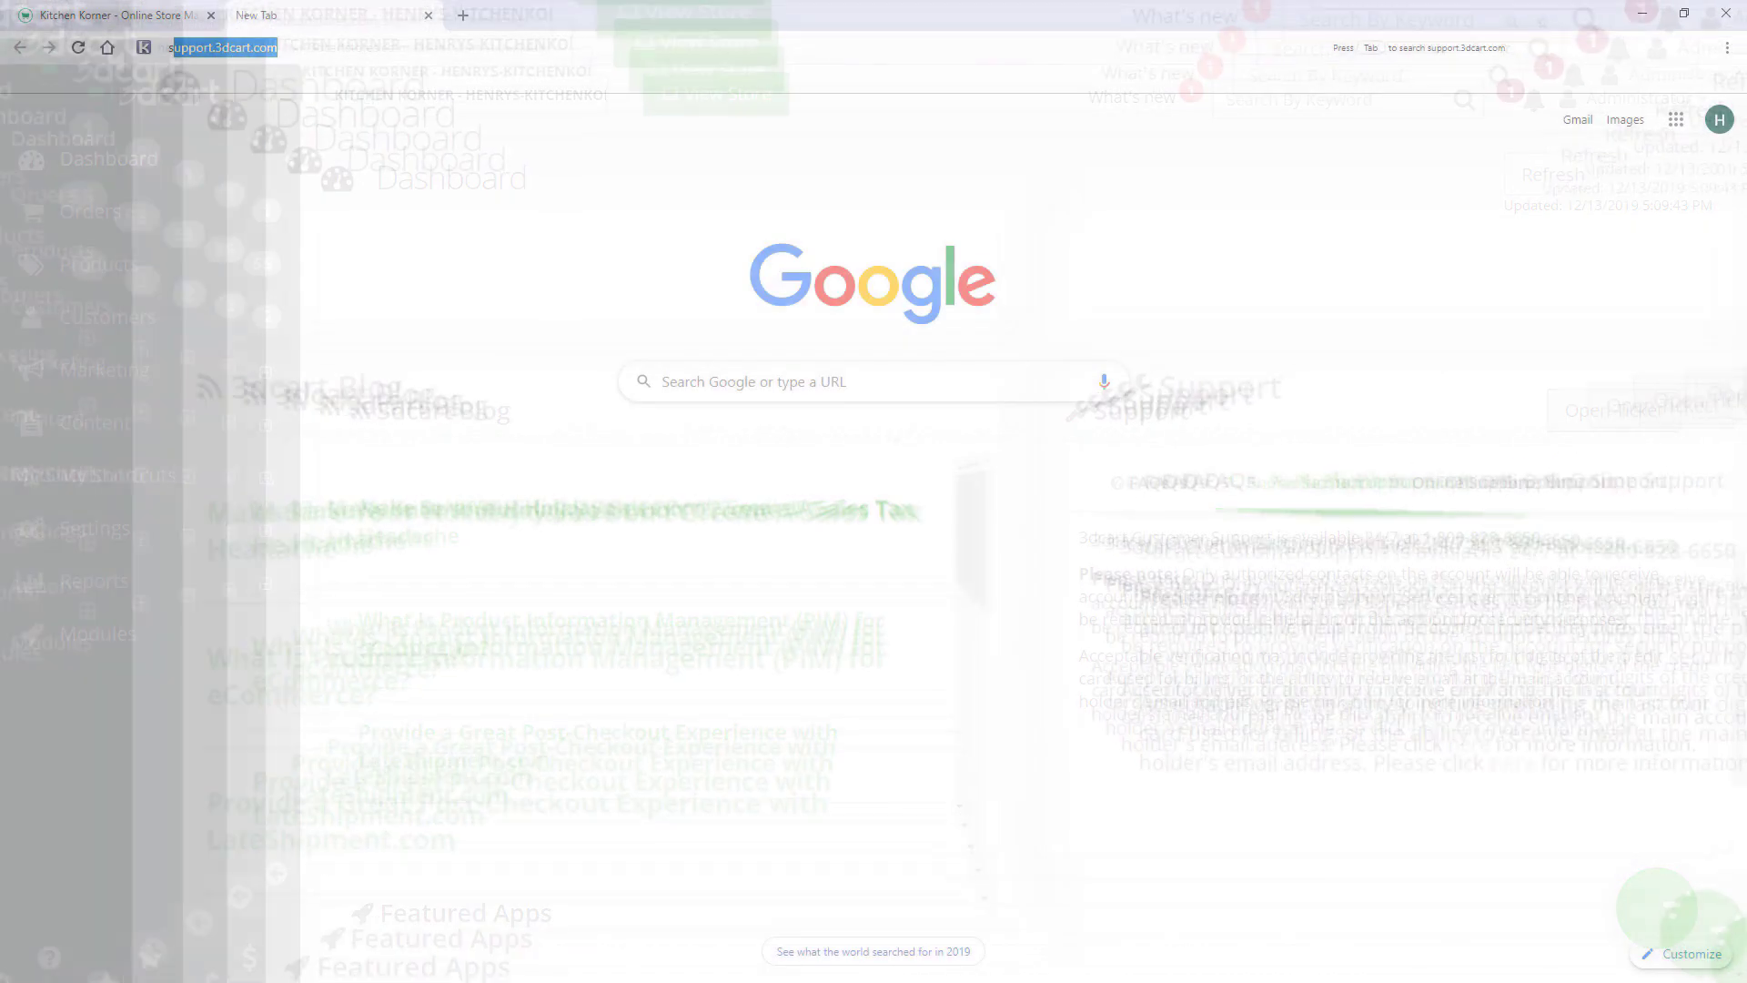
# - On support.3dcart.com, search 'How do I use CRM' and open 'How do I Use My Store's CRM module?'
pyautogui.write('support.3dcart.com')
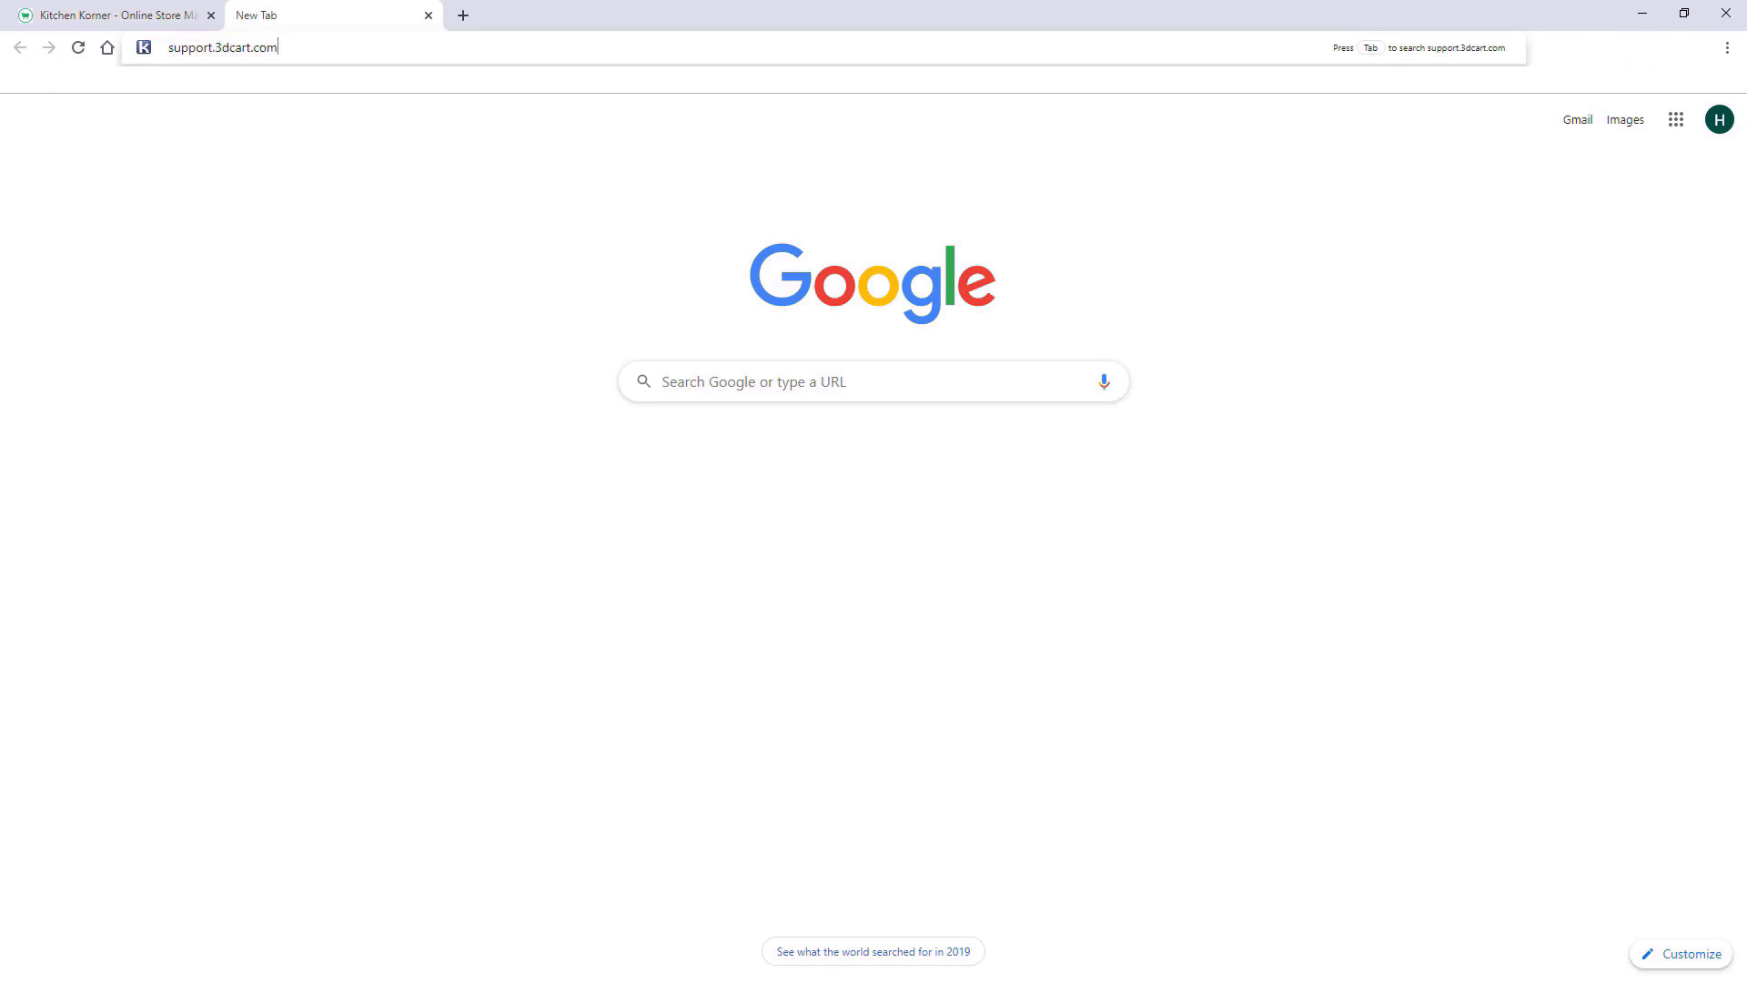
pyautogui.press('Return')
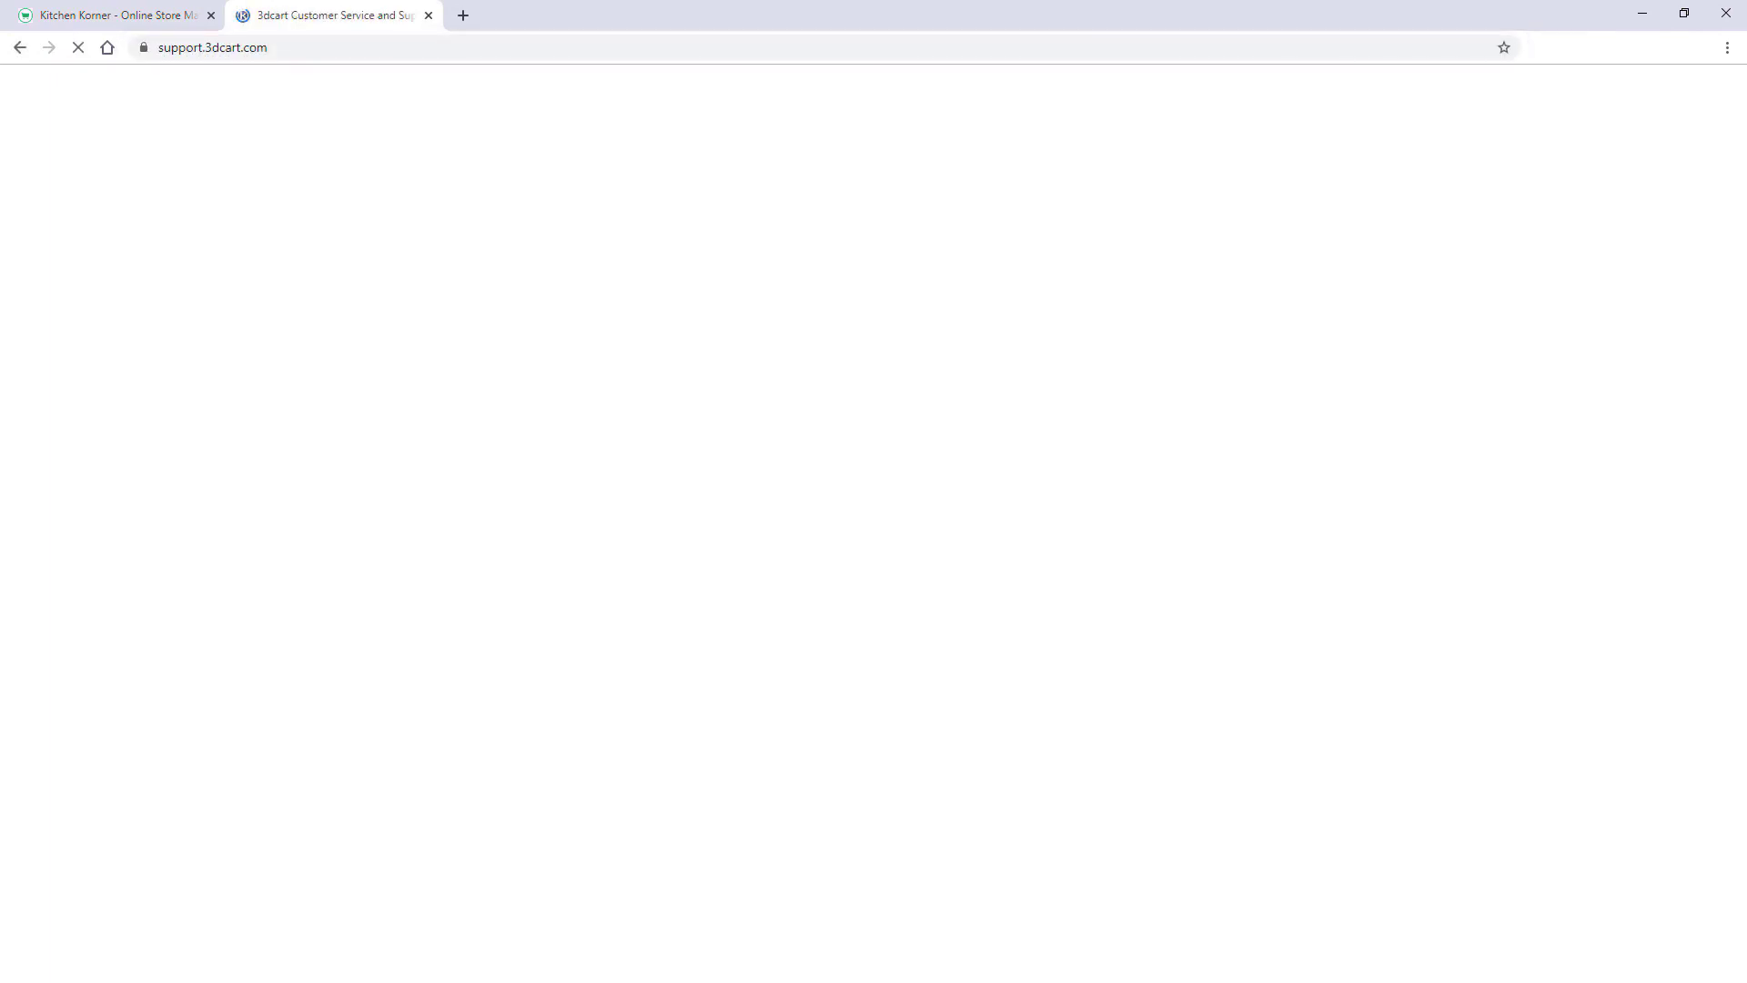
pyautogui.click(572, 202)
pyautogui.write('H')
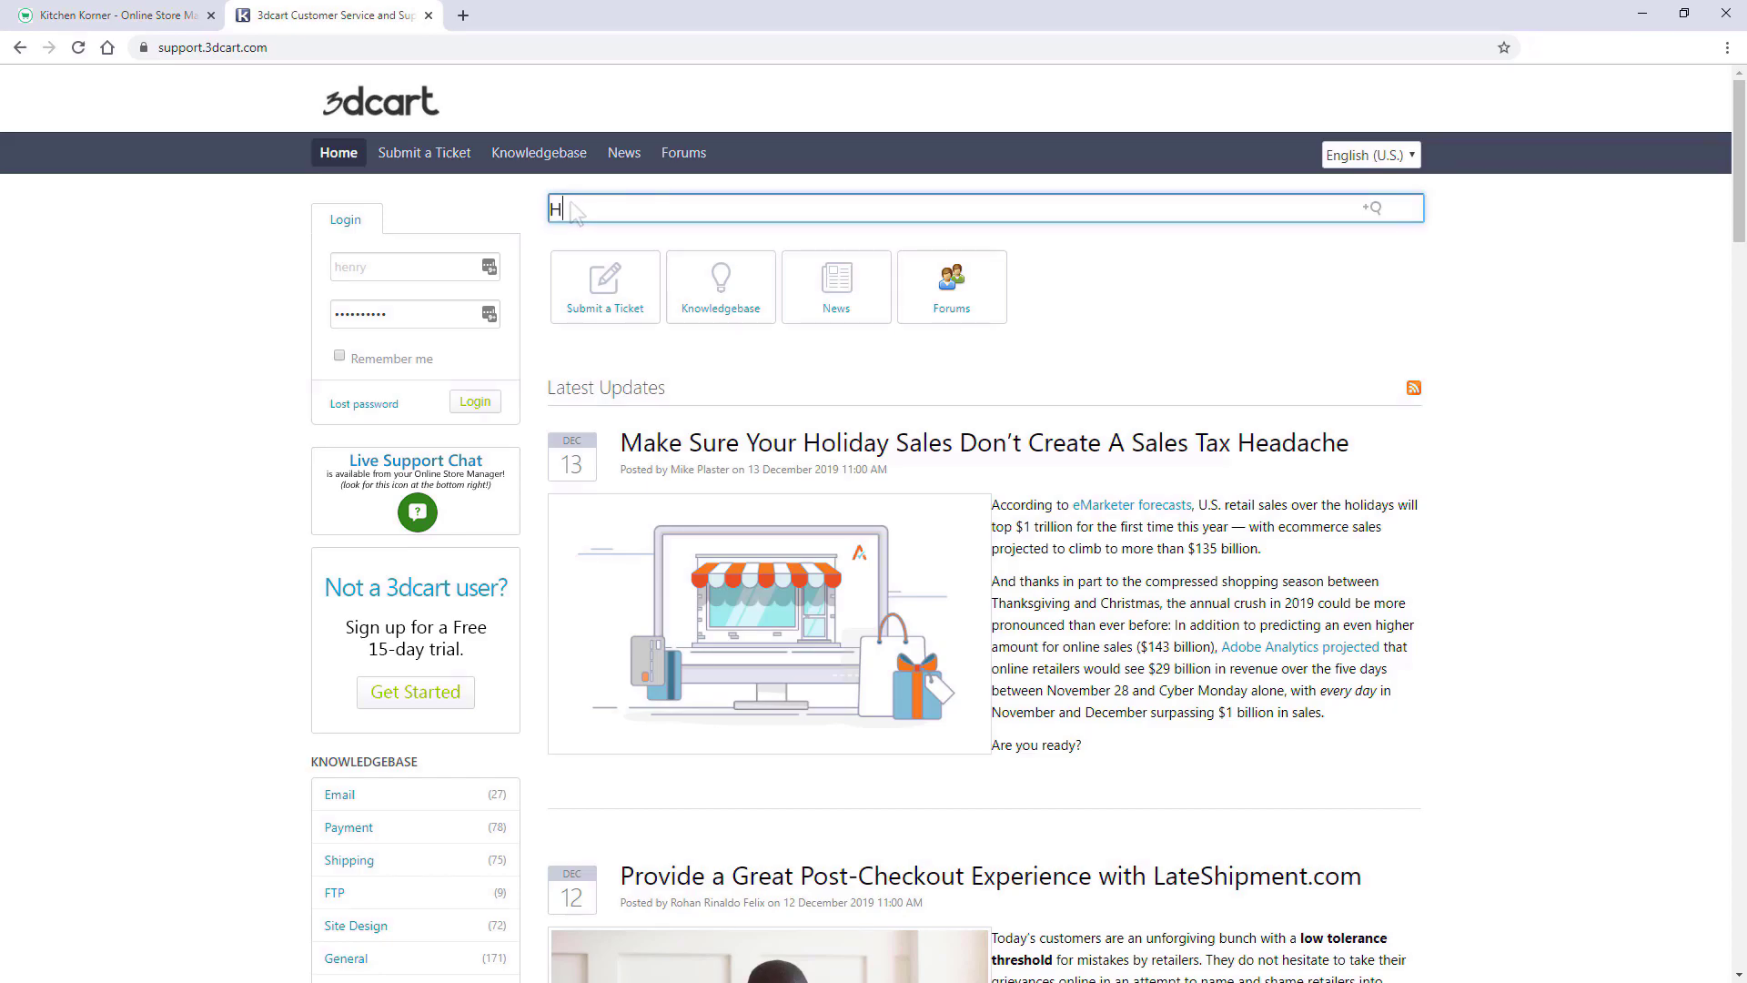
pyautogui.write('ow do I use CRM')
pyautogui.press('Return')
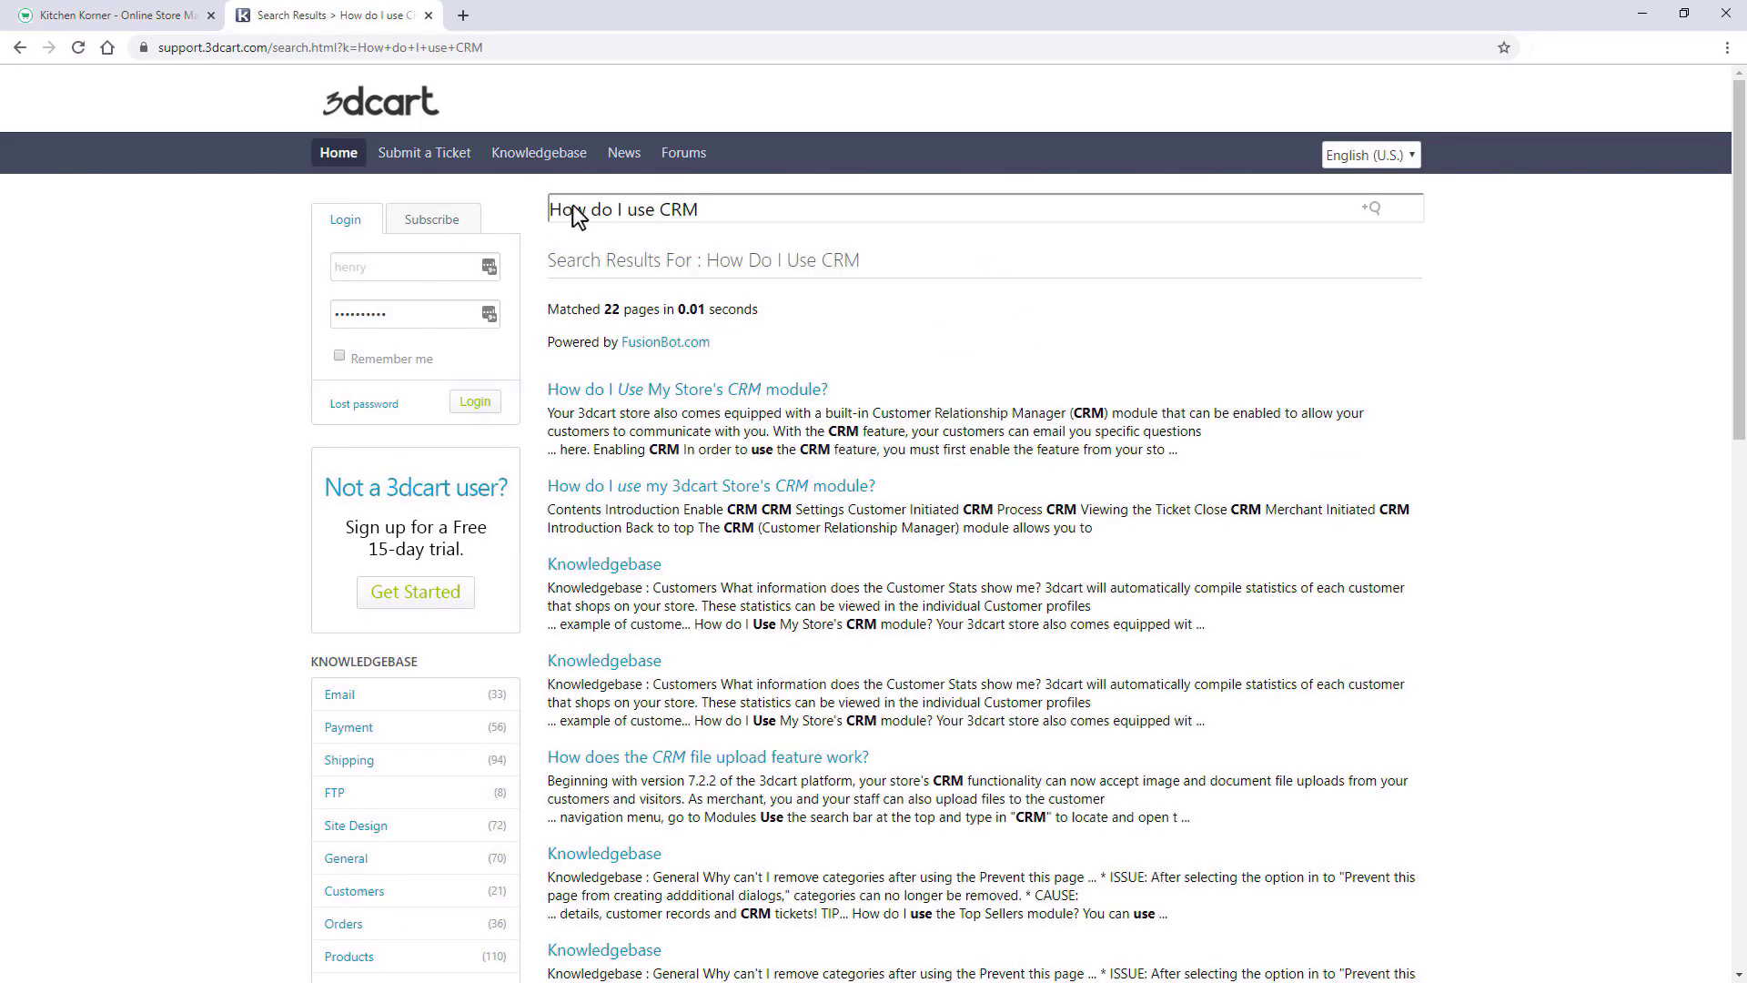
pyautogui.click(690, 391)
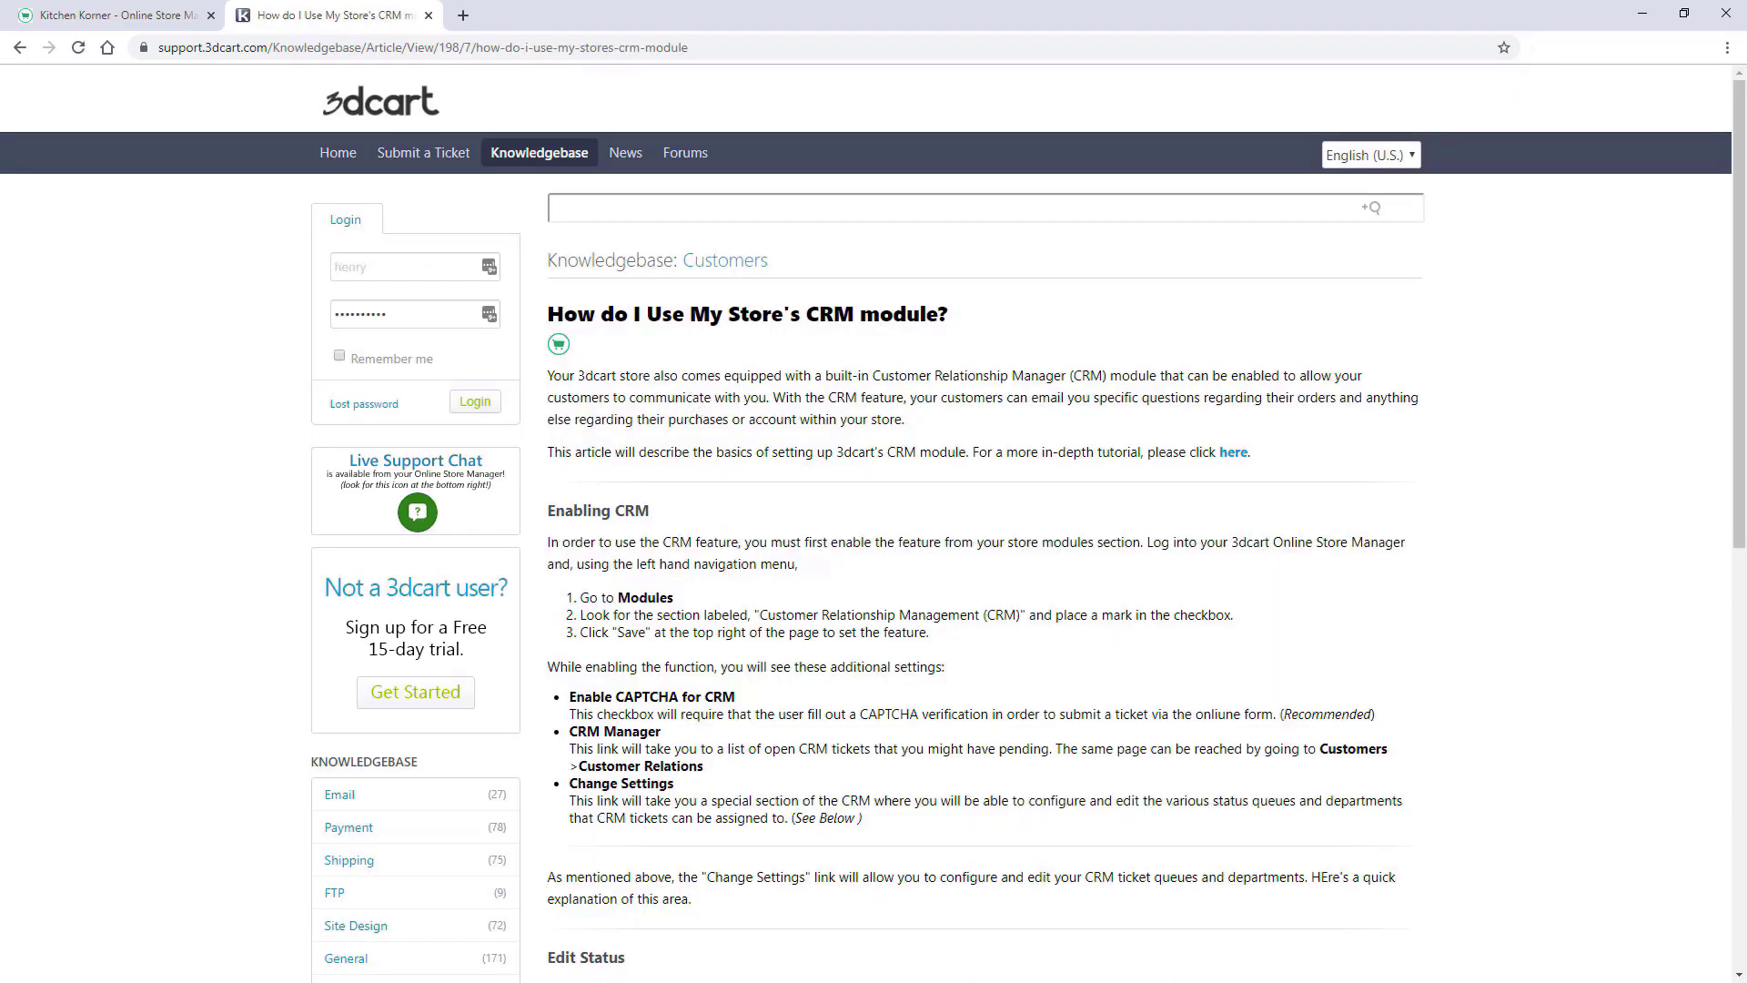